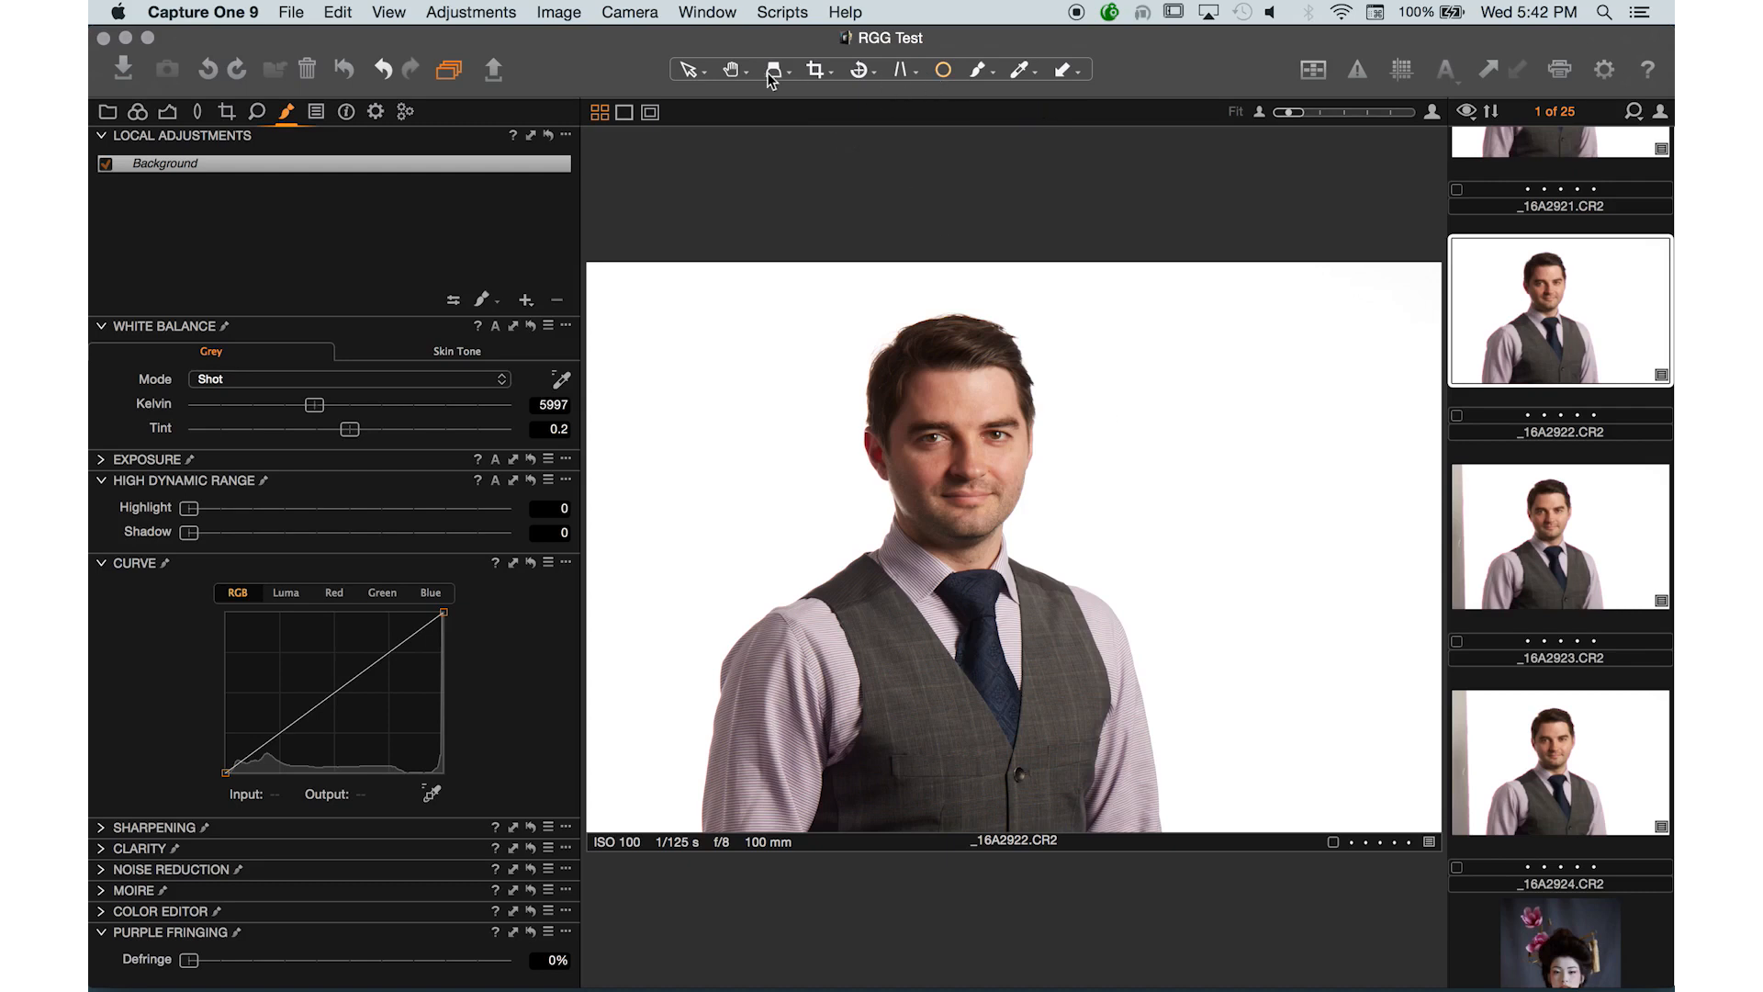
left_click(694, 70)
left_click(946, 72)
left_click(693, 68)
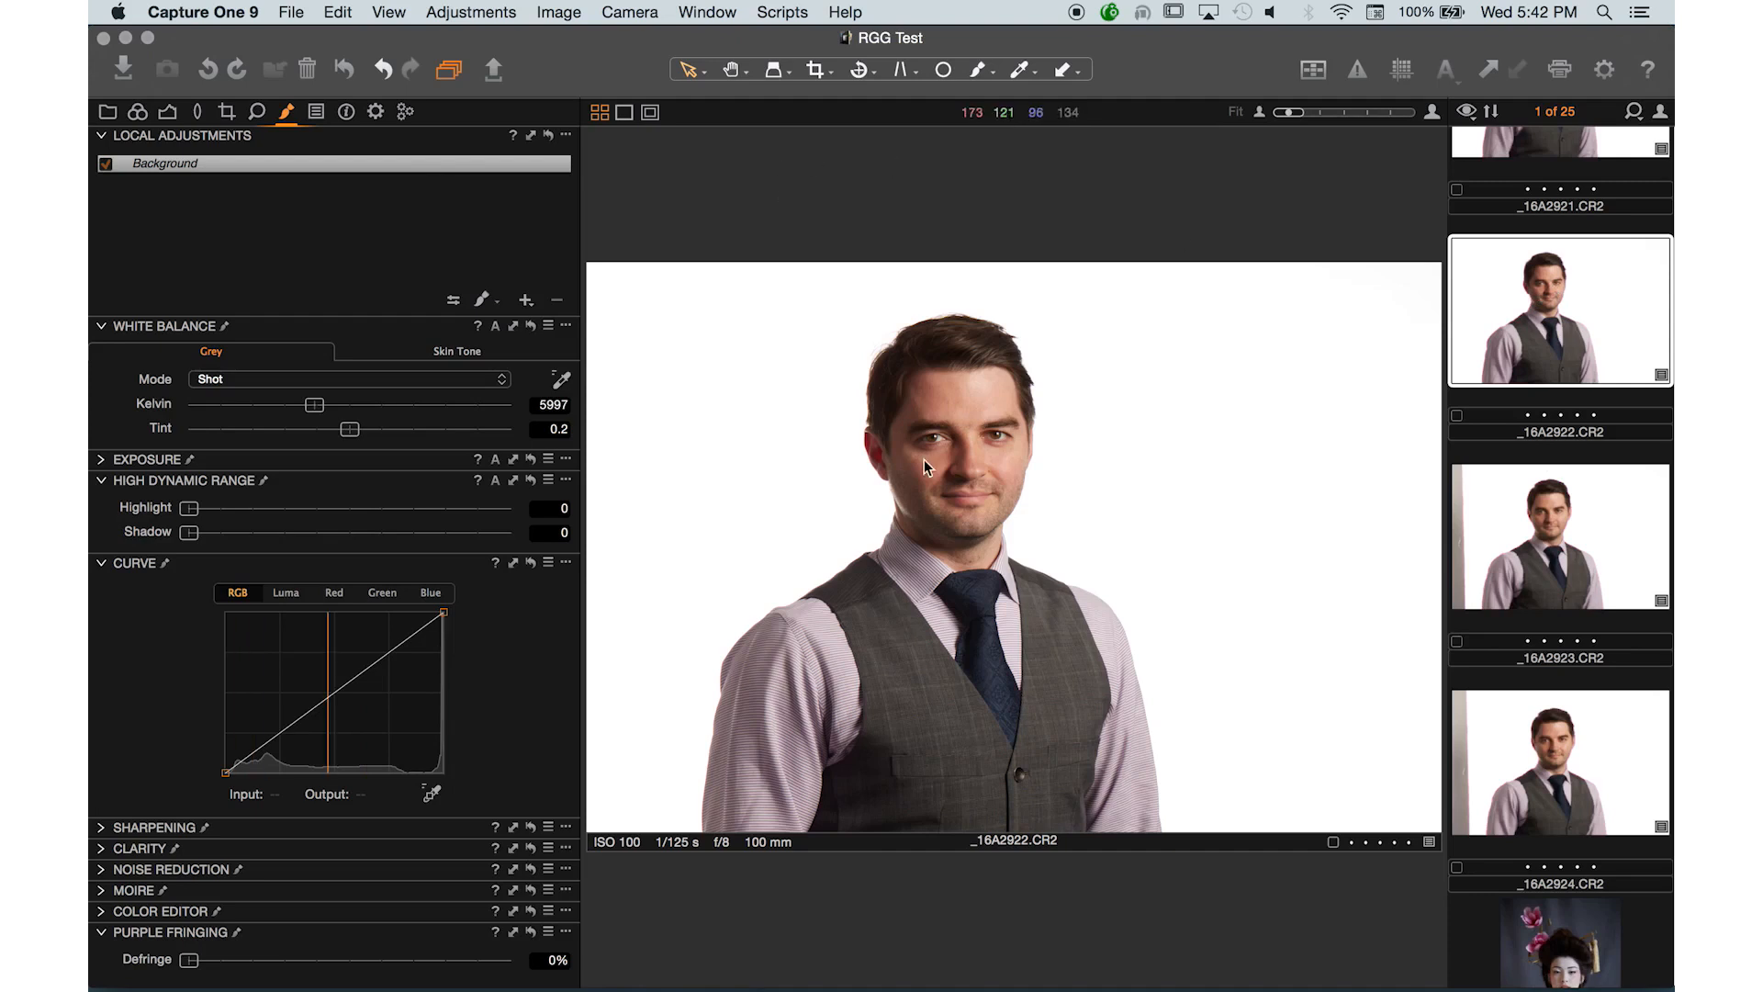
- Zoom in and pan across the portrait to inspect the jawline, stubble and skin detail
key("super+plus")
key("super+plus")
key("super+plus")
key("super+plus")
key("super+plus")
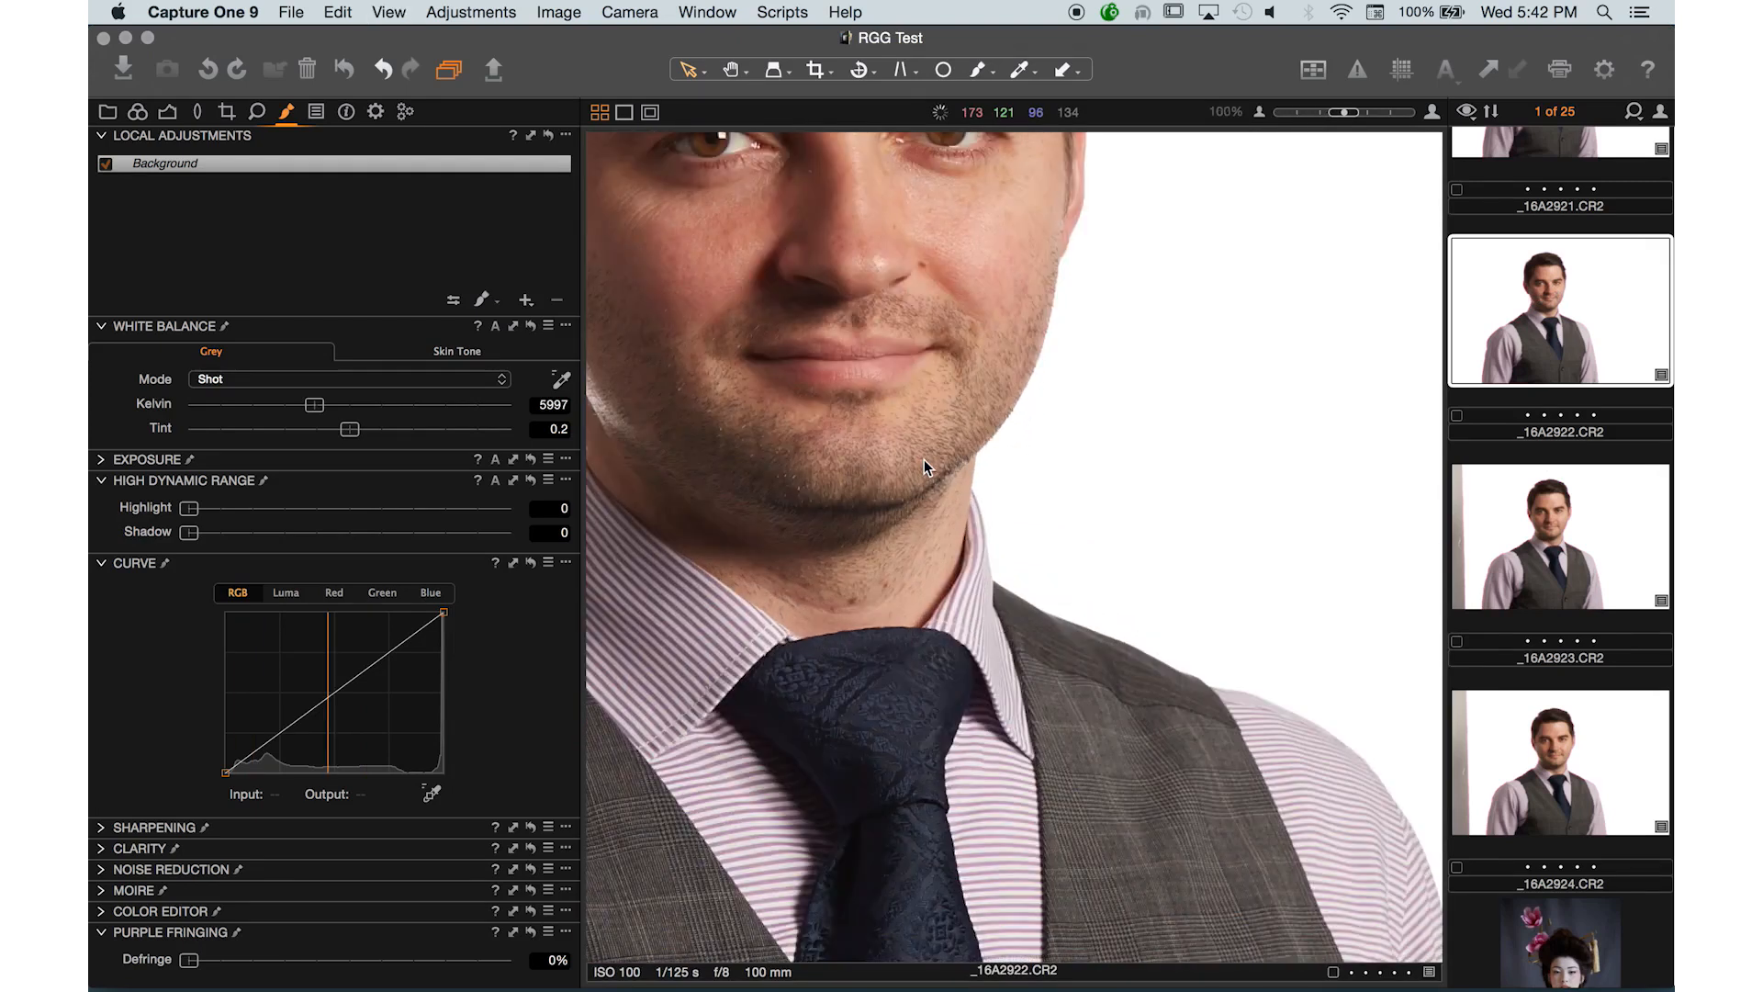
key("super+plus")
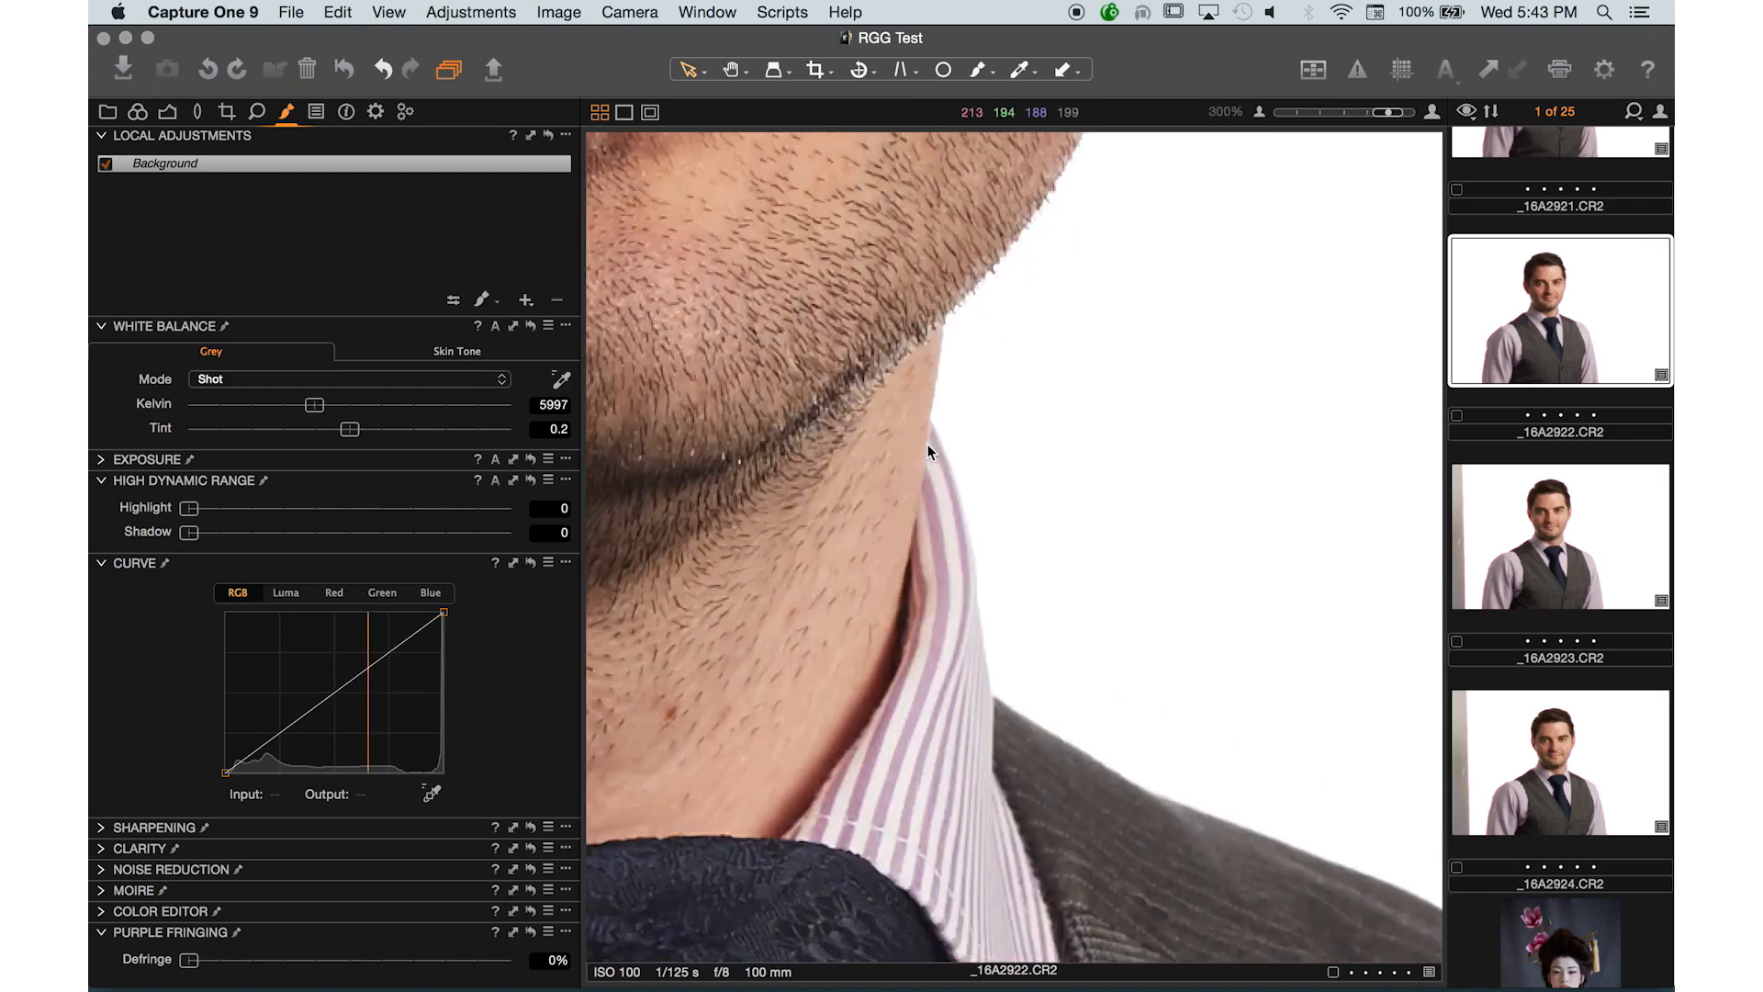
key("super+minus")
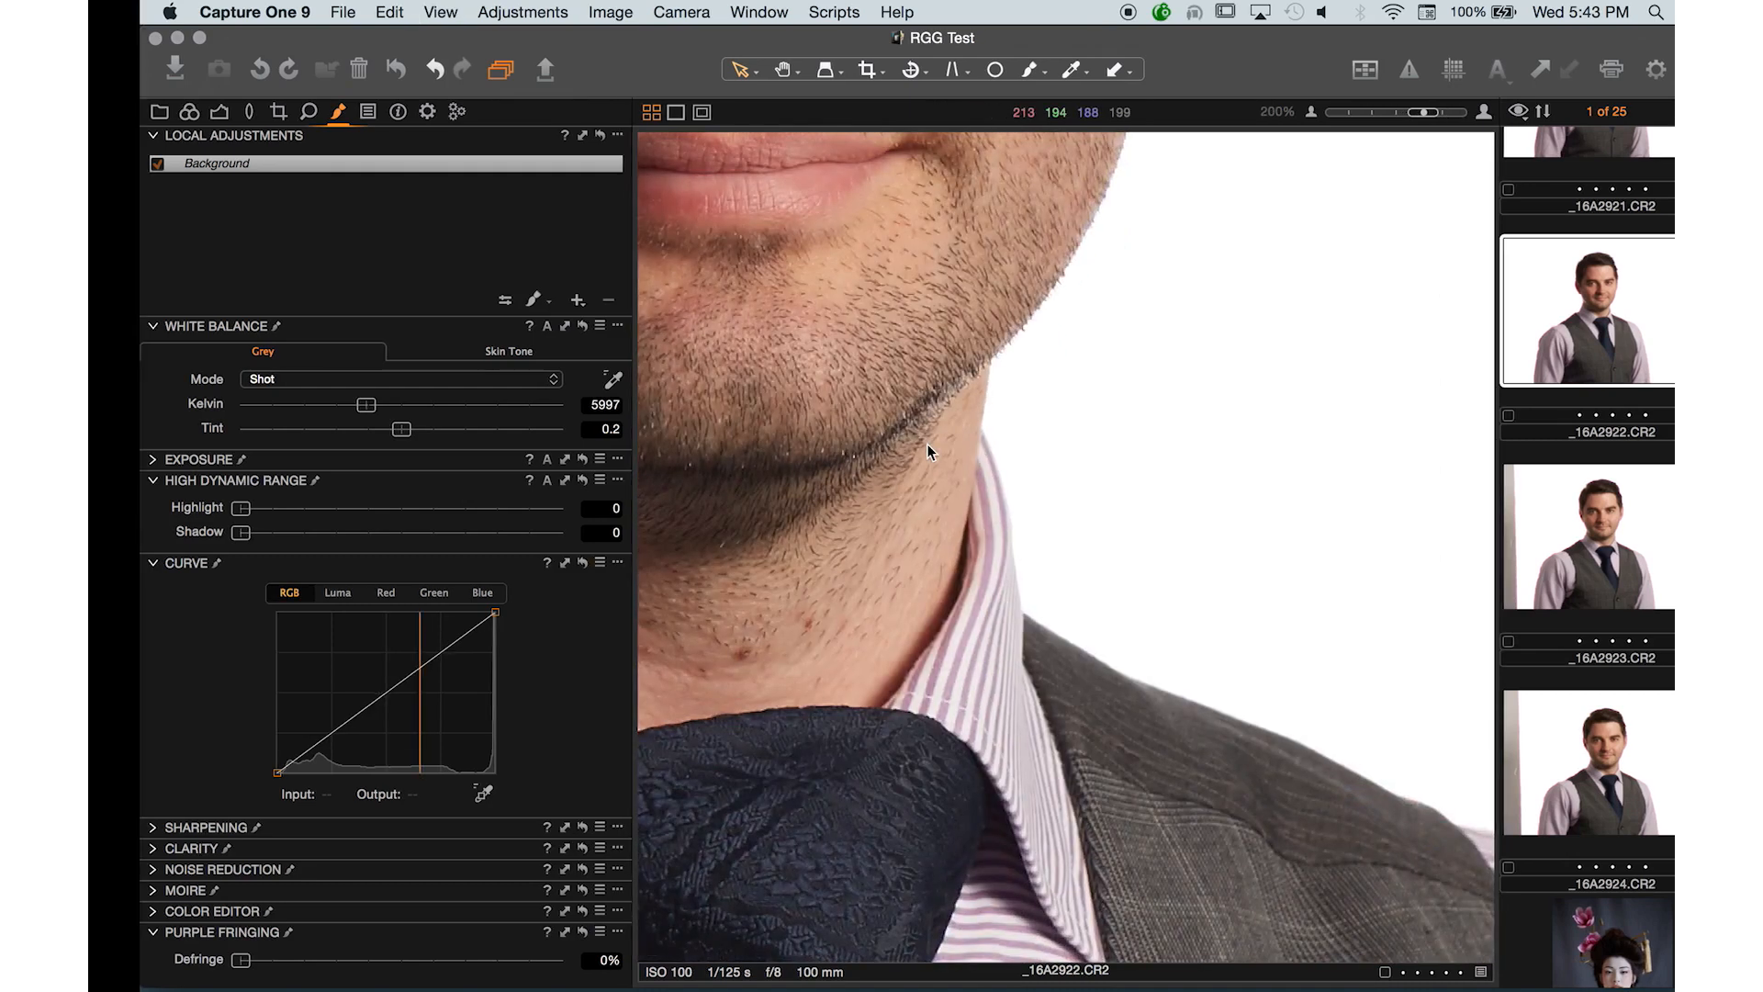
left_click_drag(950, 427, 1174, 742)
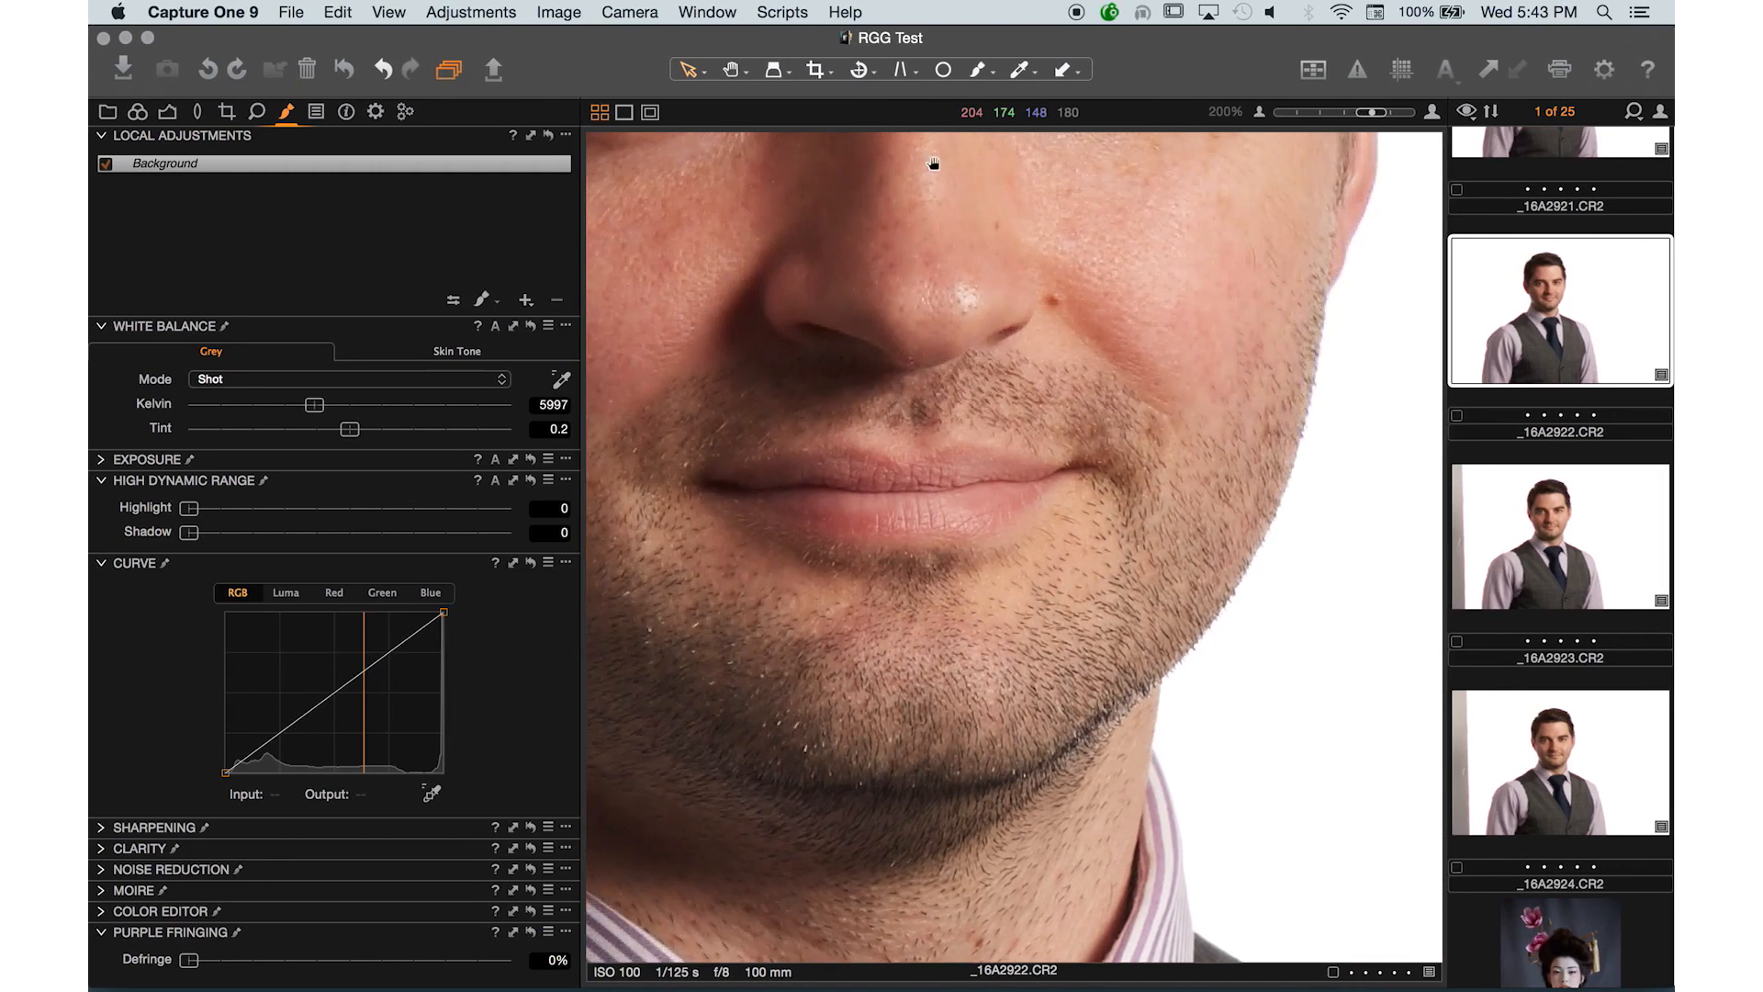
left_click_drag(1010, 392, 1094, 528)
key("super+minus")
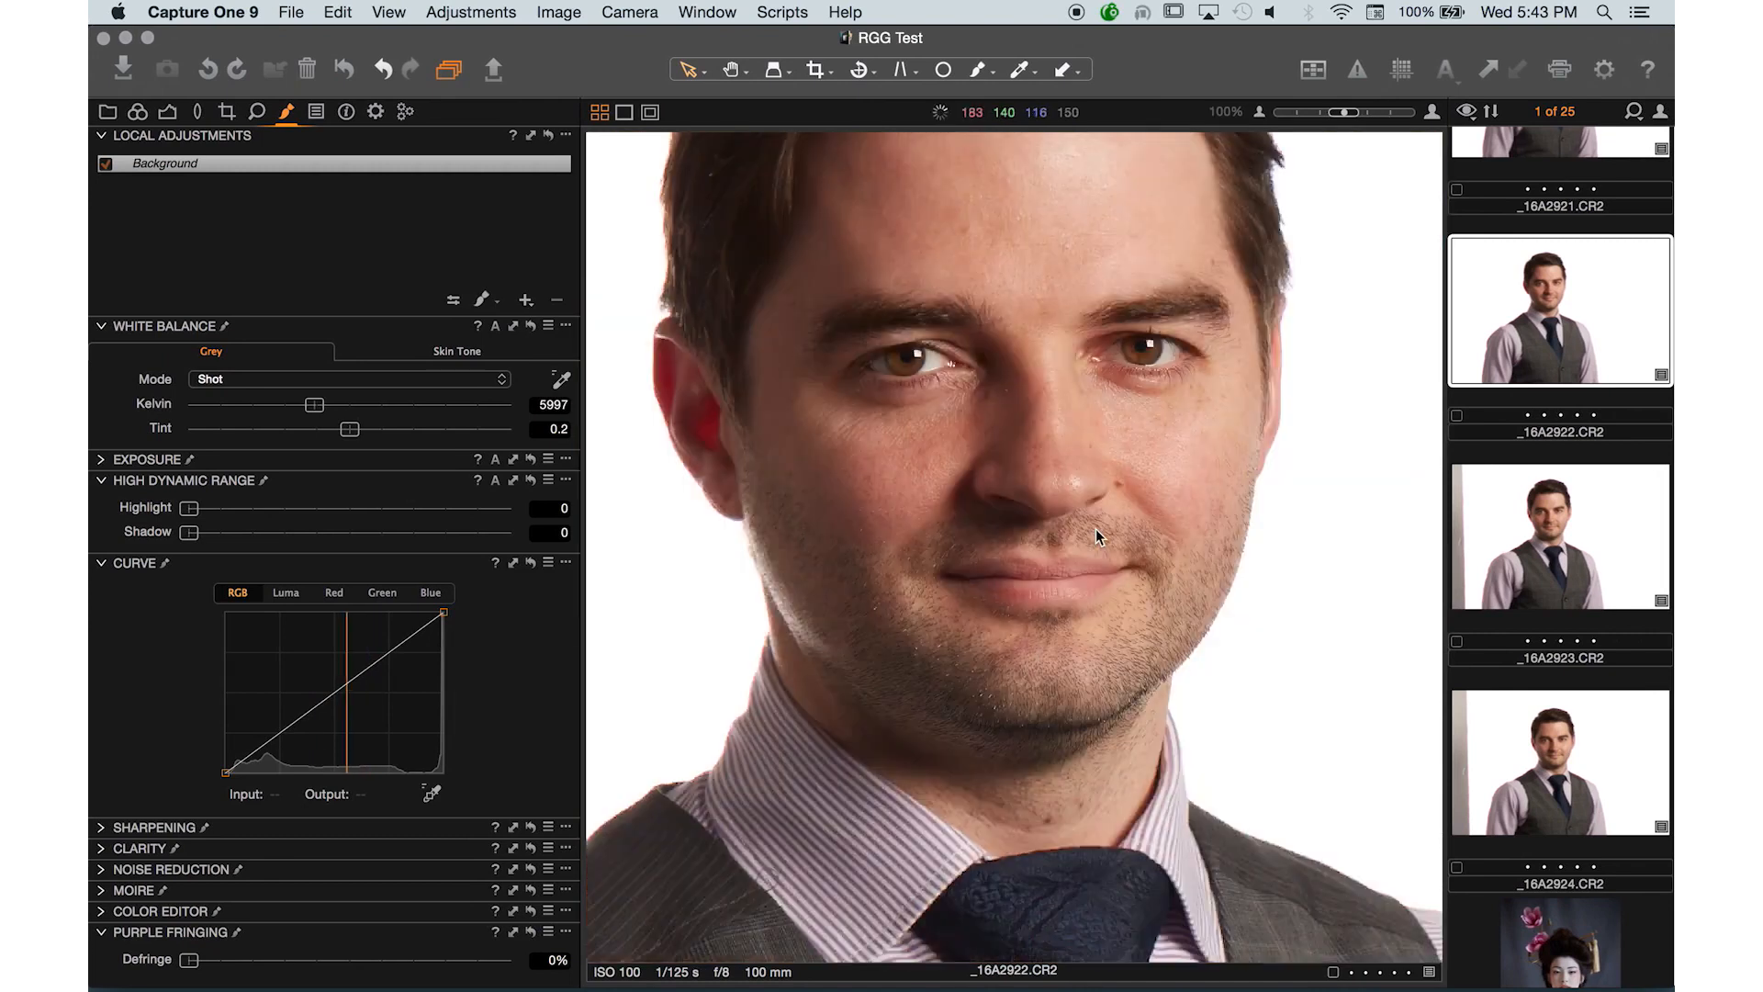
left_click_drag(1057, 429, 1089, 591)
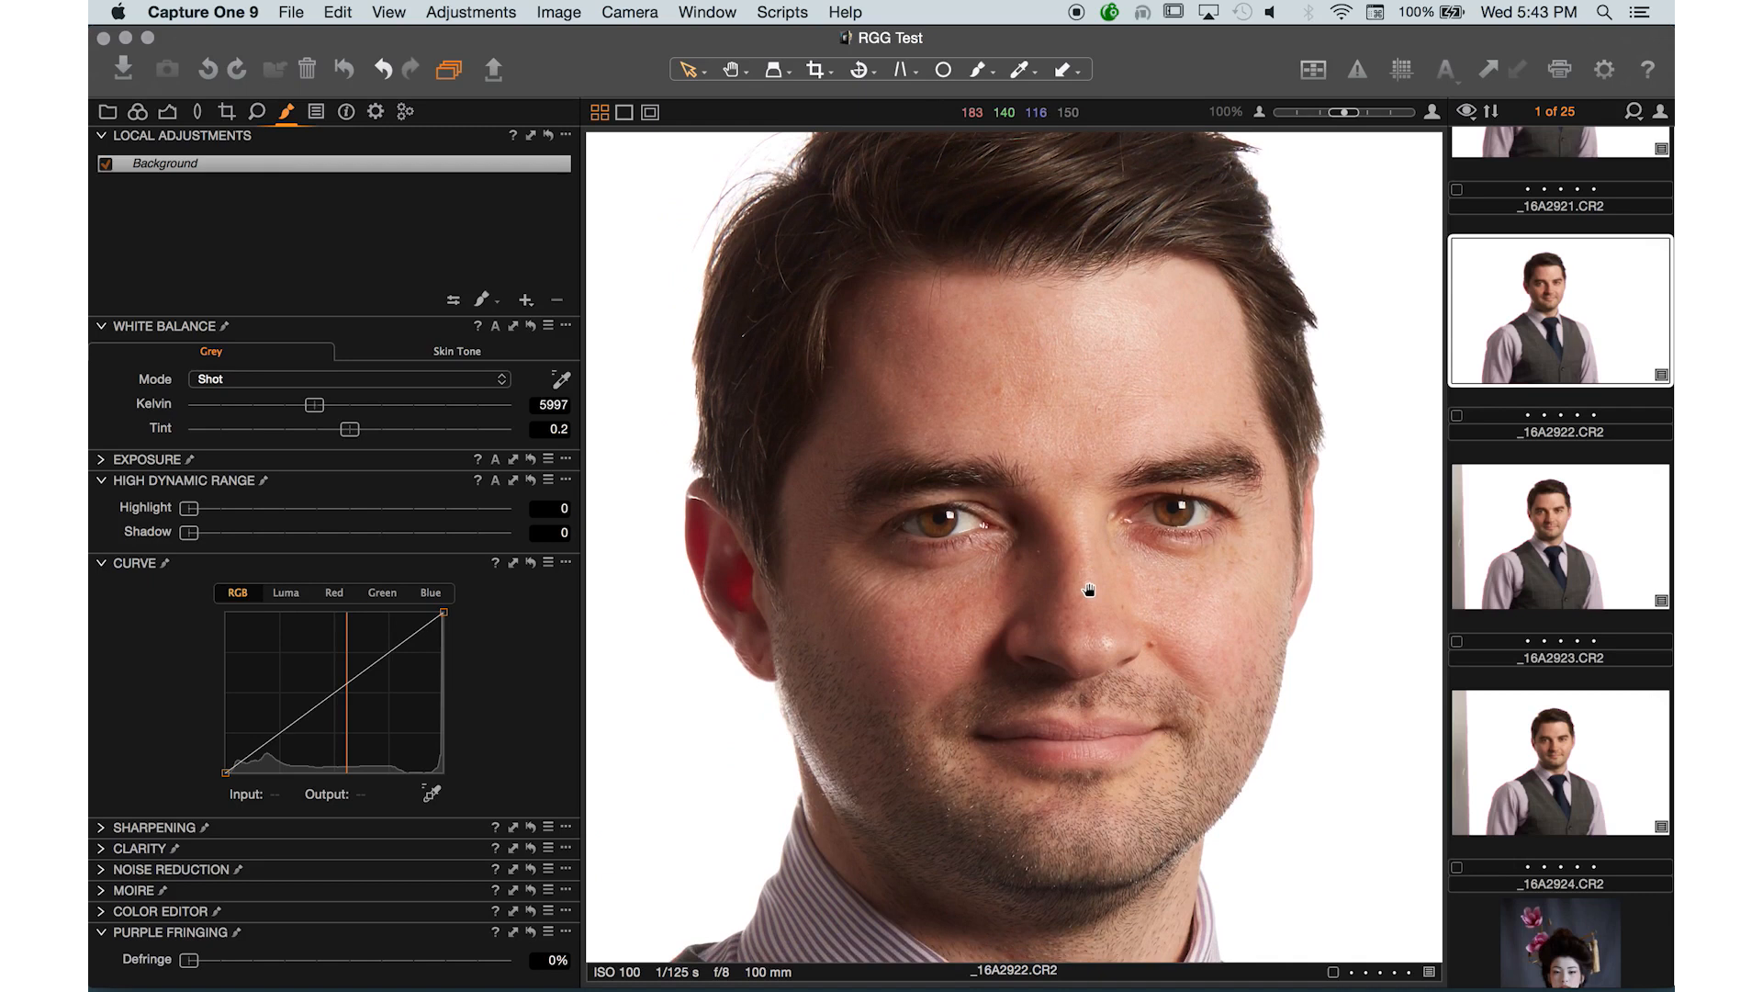
left_click_drag(1089, 591, 1080, 560)
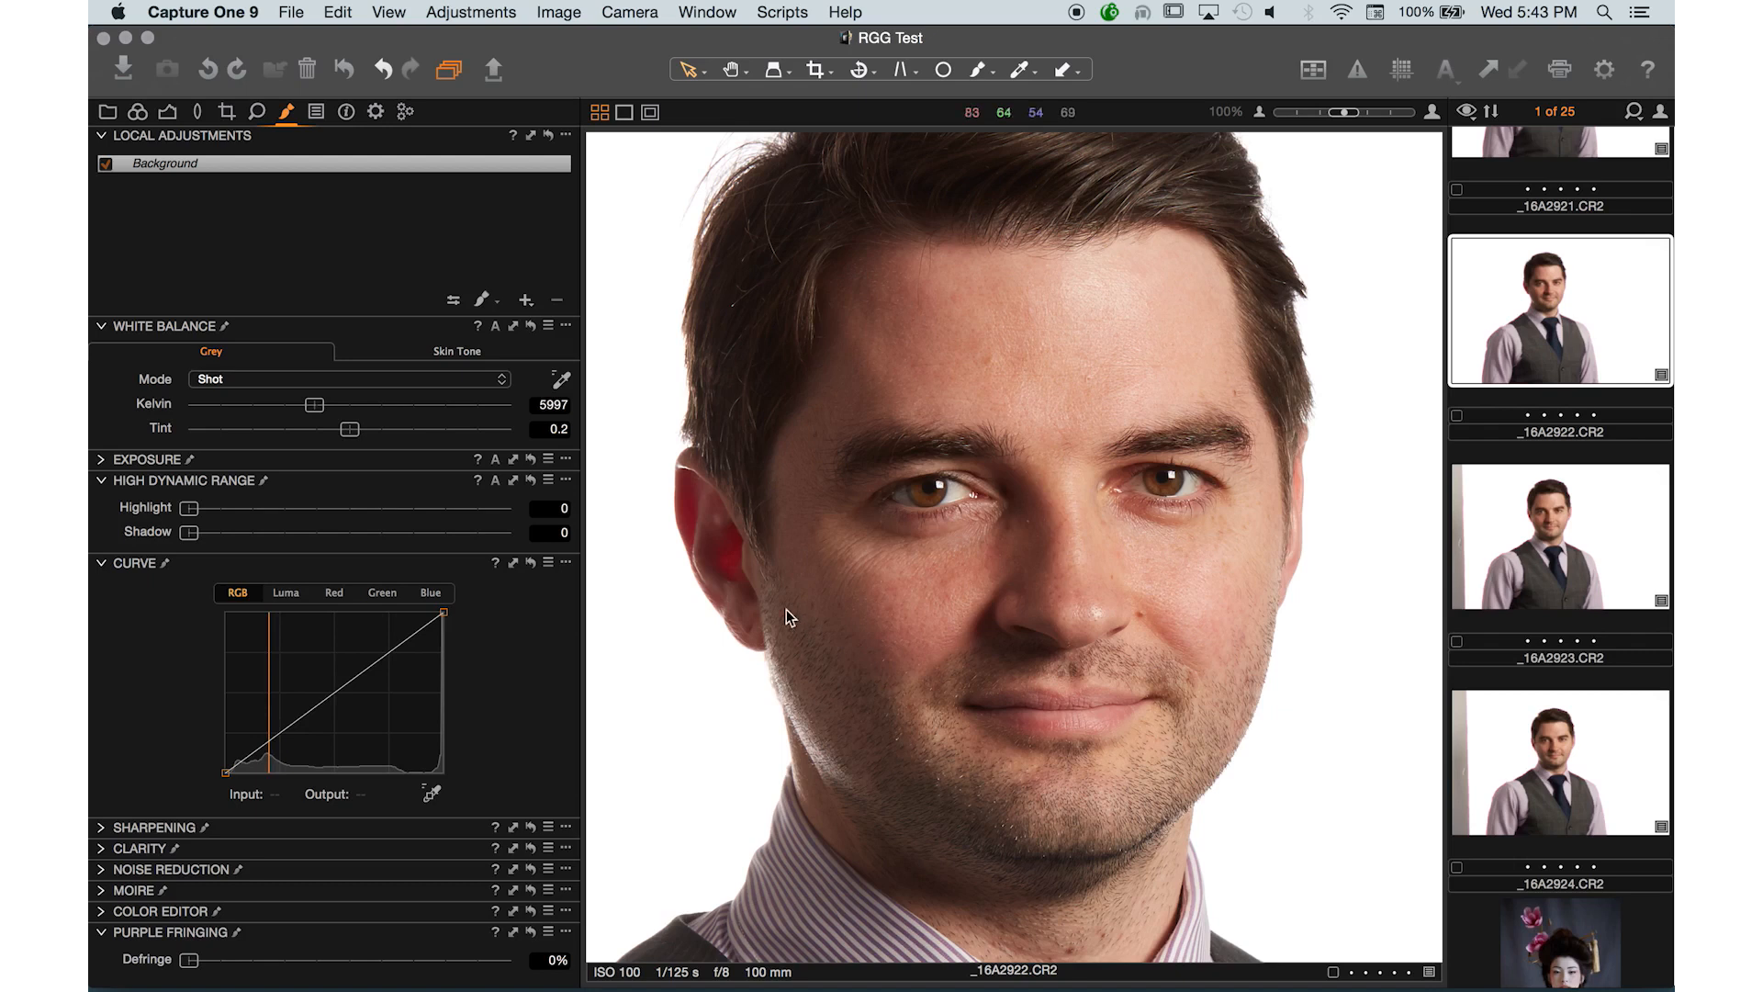
- Create a new local adjustment layer named Shadow Adjustment
left_click(525, 302)
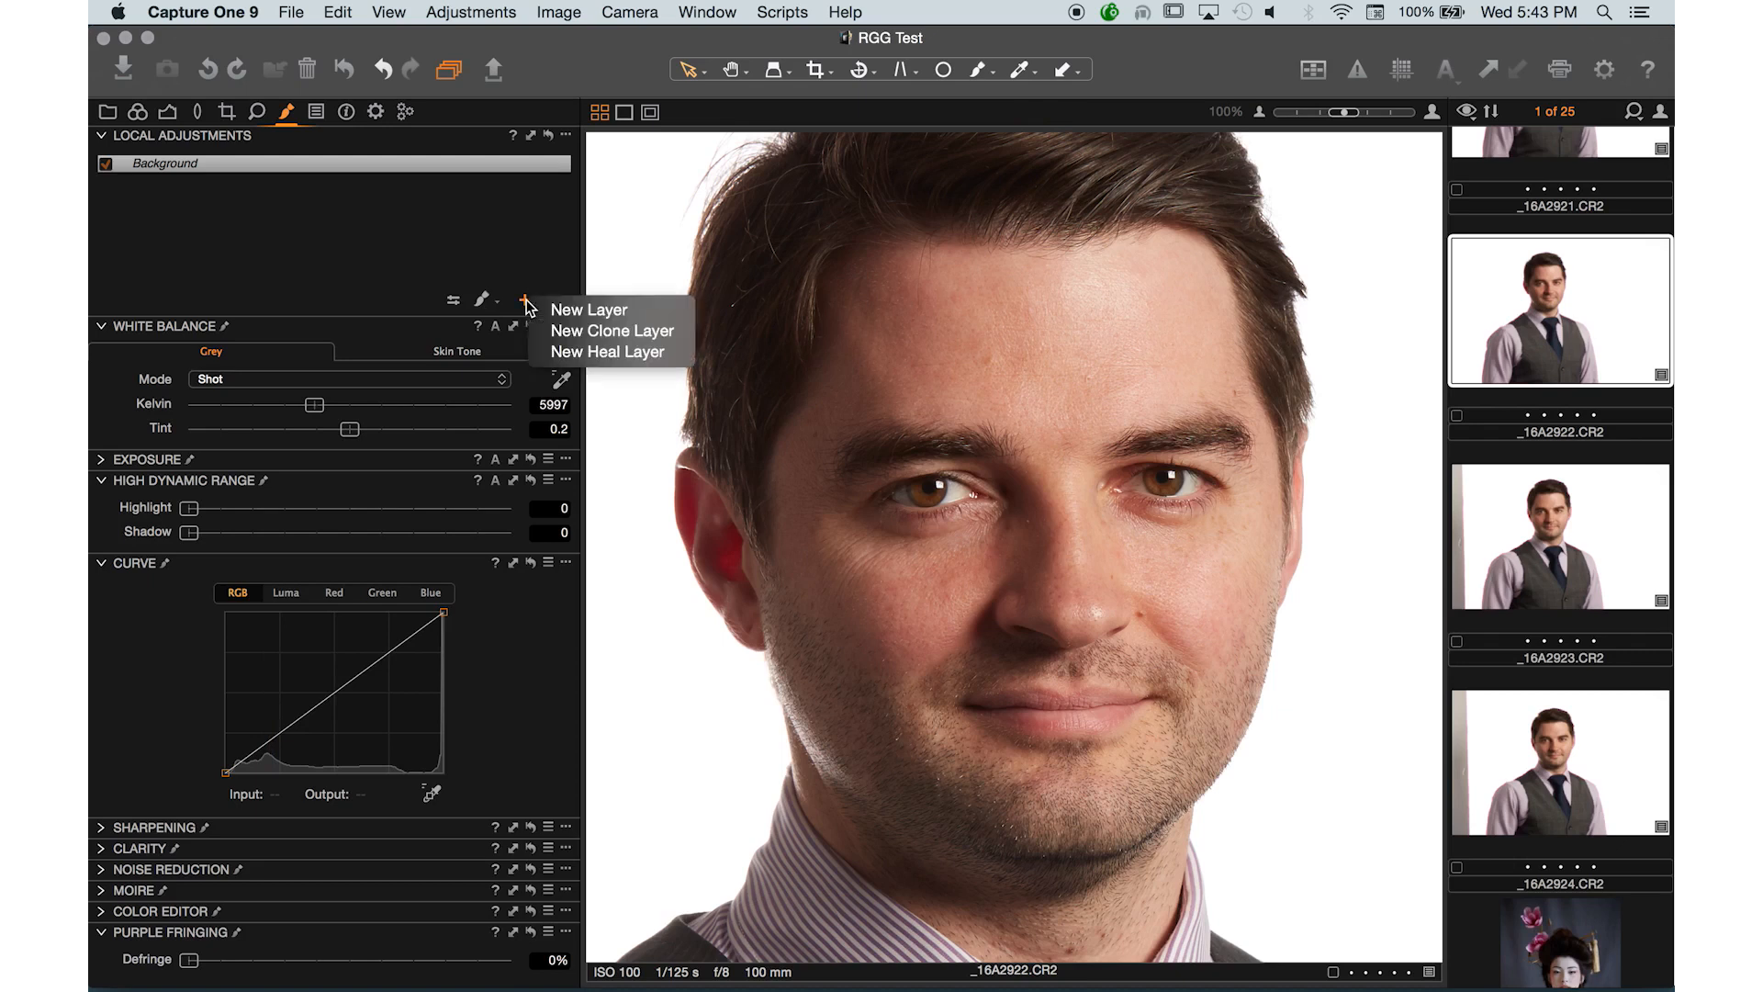
left_click(571, 315)
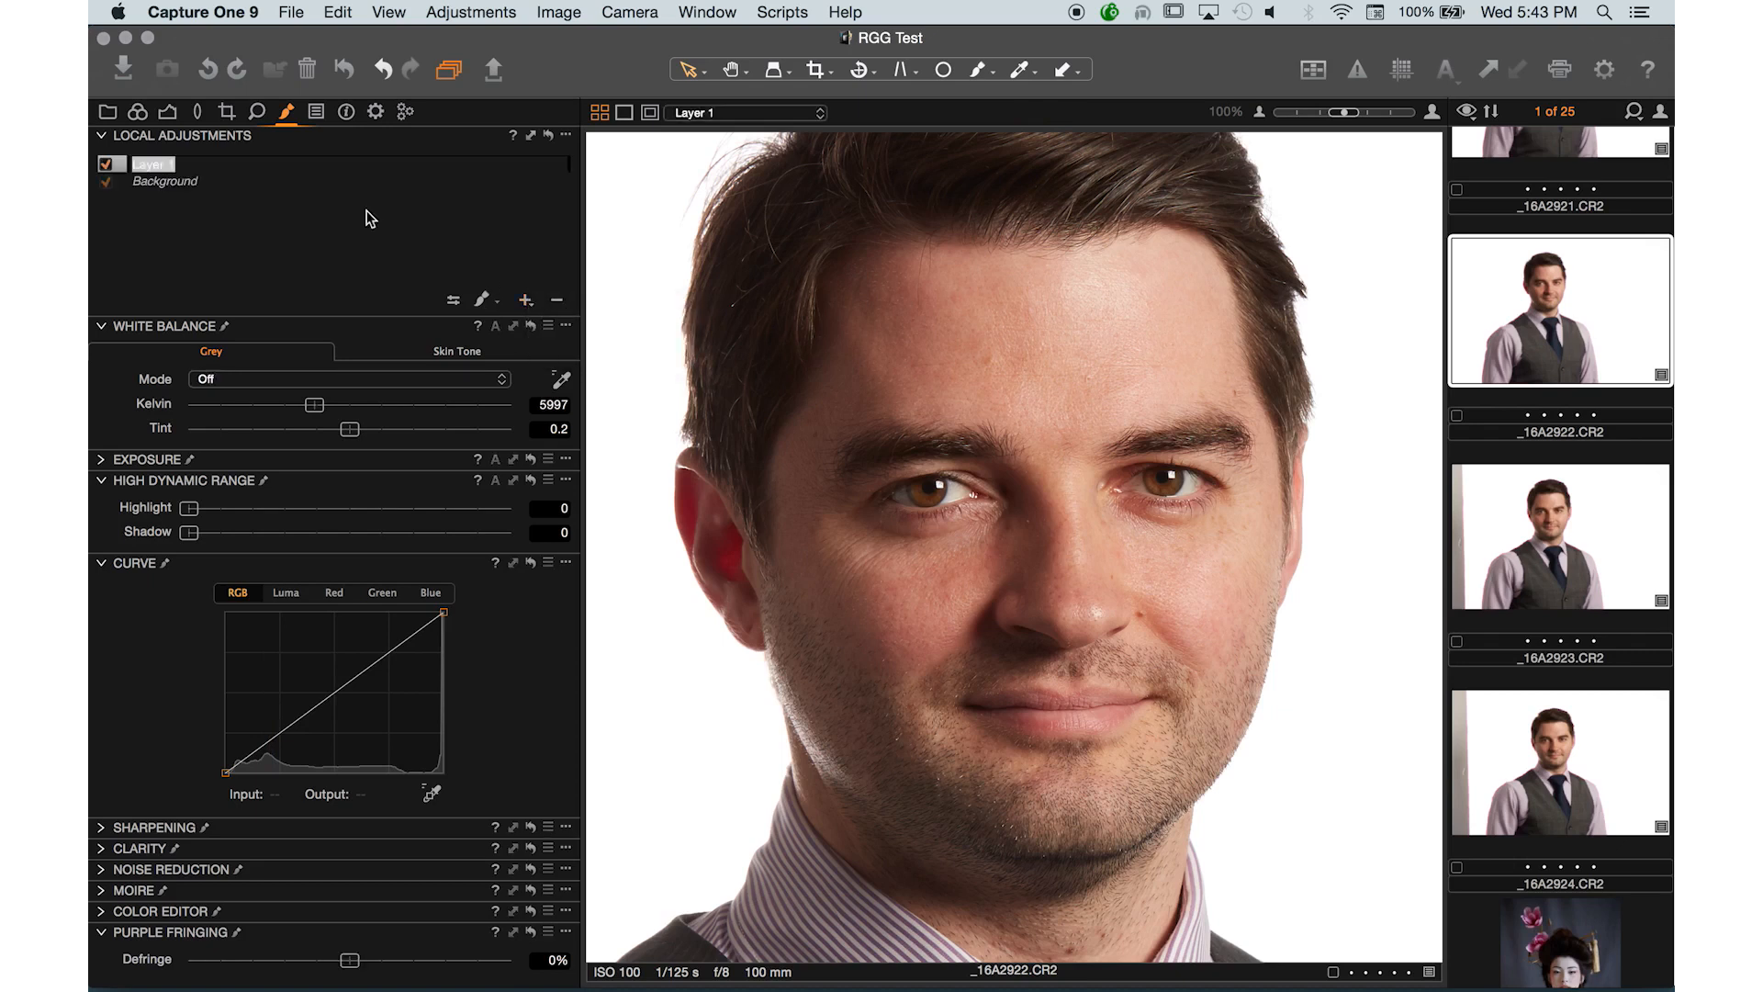
type("Shadow Adjustment")
key("Return")
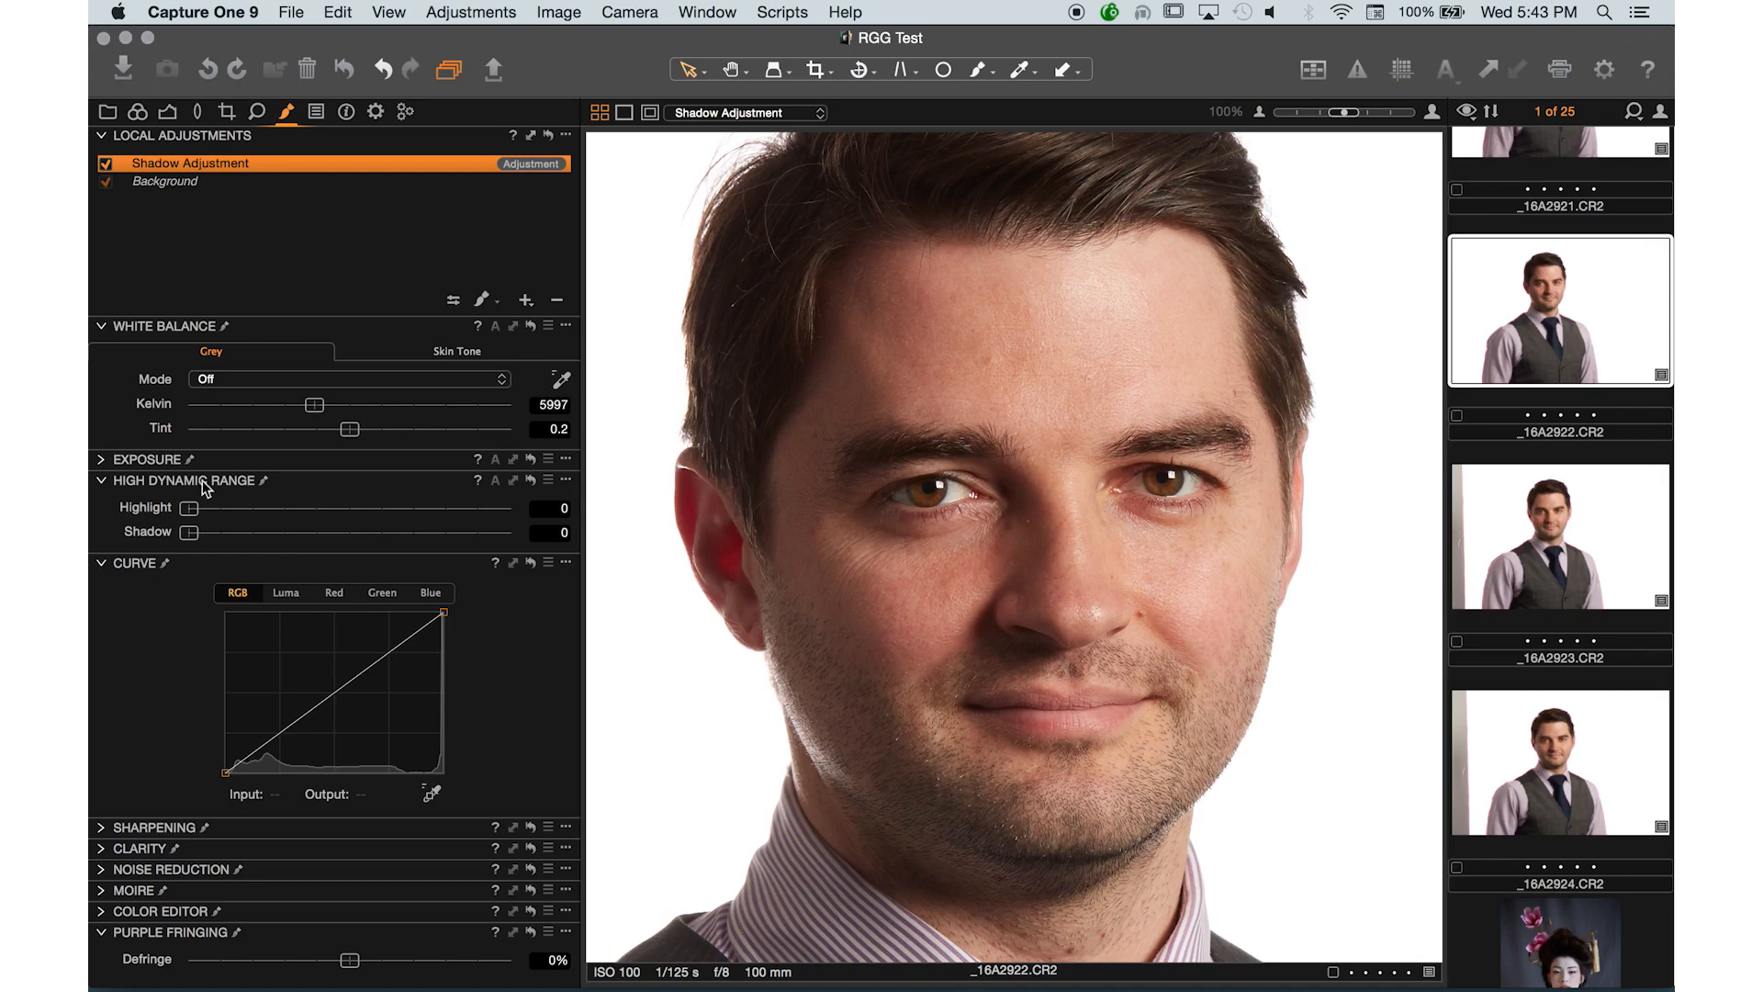
- Set the Shadow Adjustment layer's Exposure to 1.99
left_click(102, 326)
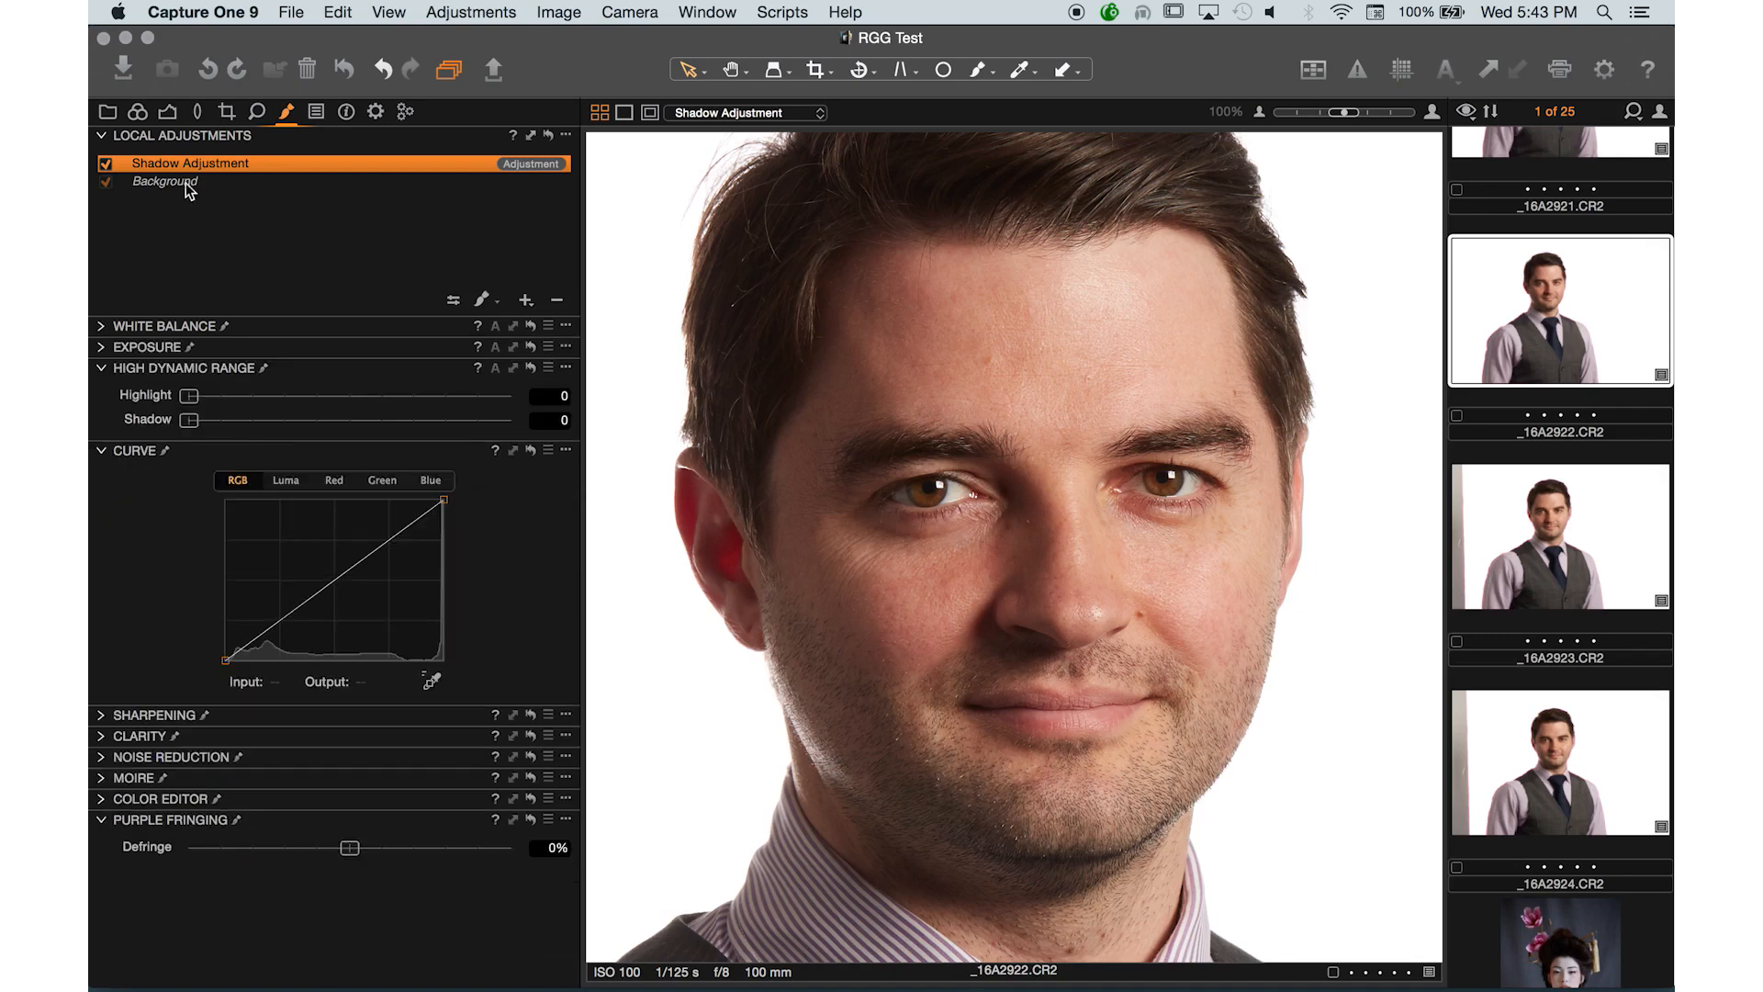
left_click(102, 349)
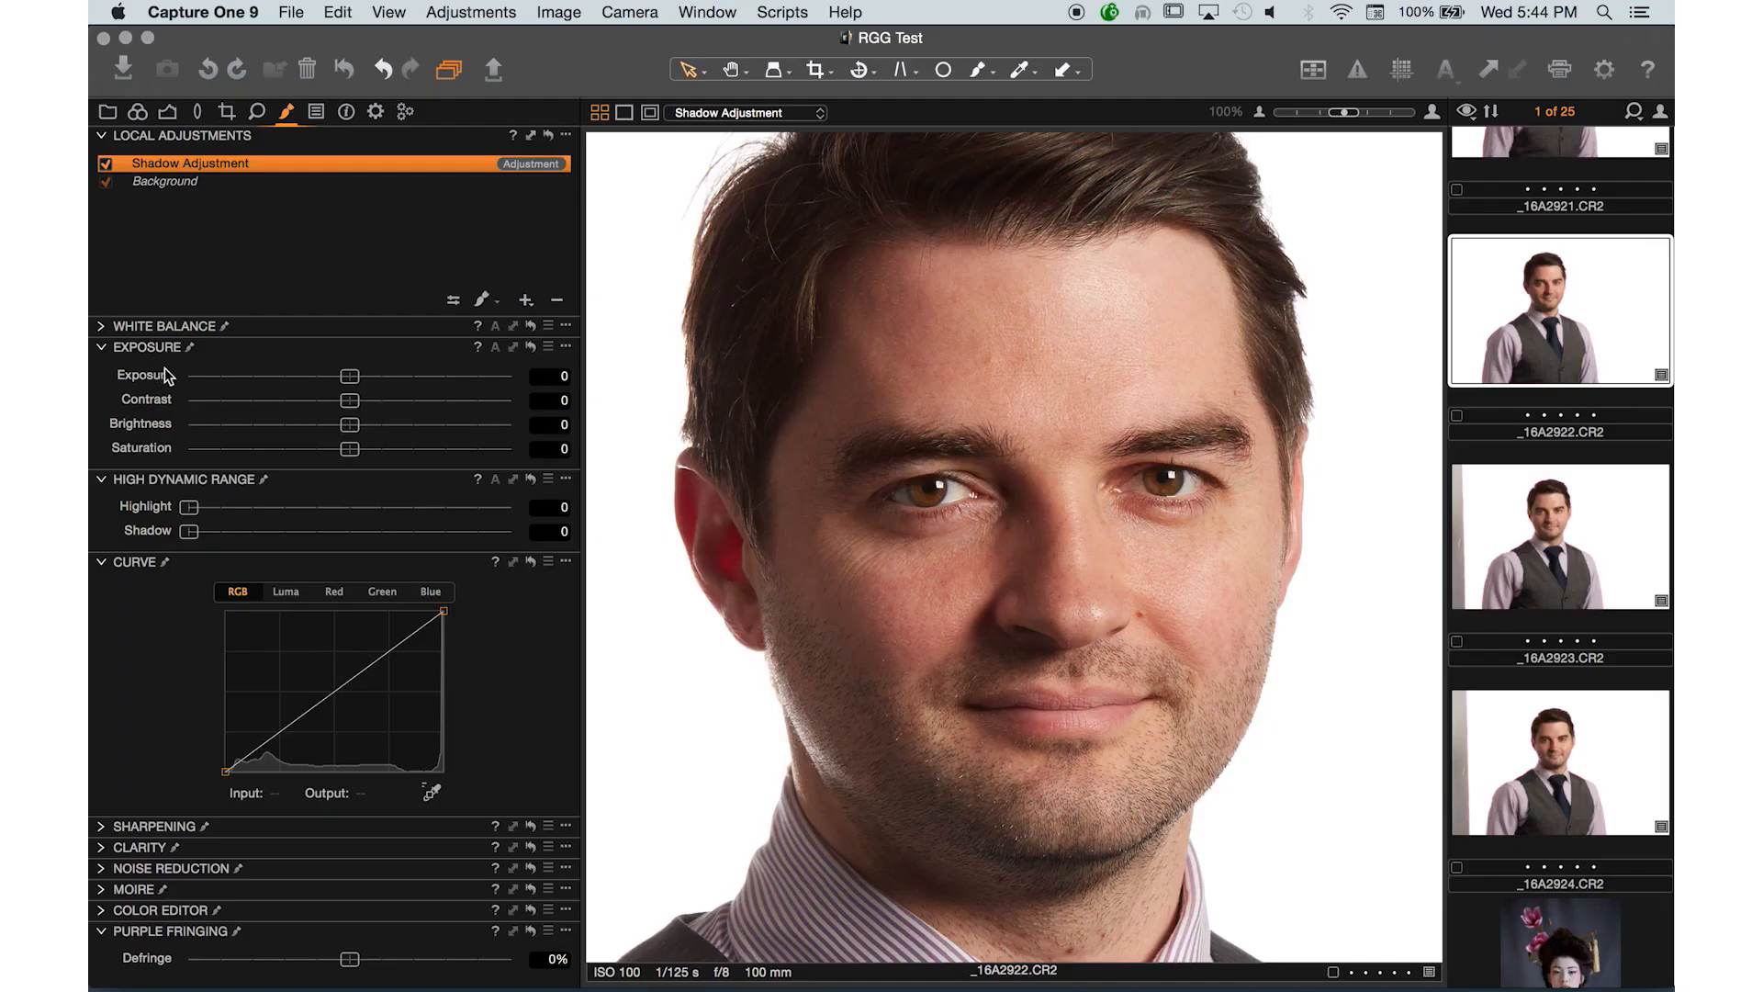
left_click_drag(394, 377, 419, 377)
left_click_drag(417, 377, 430, 378)
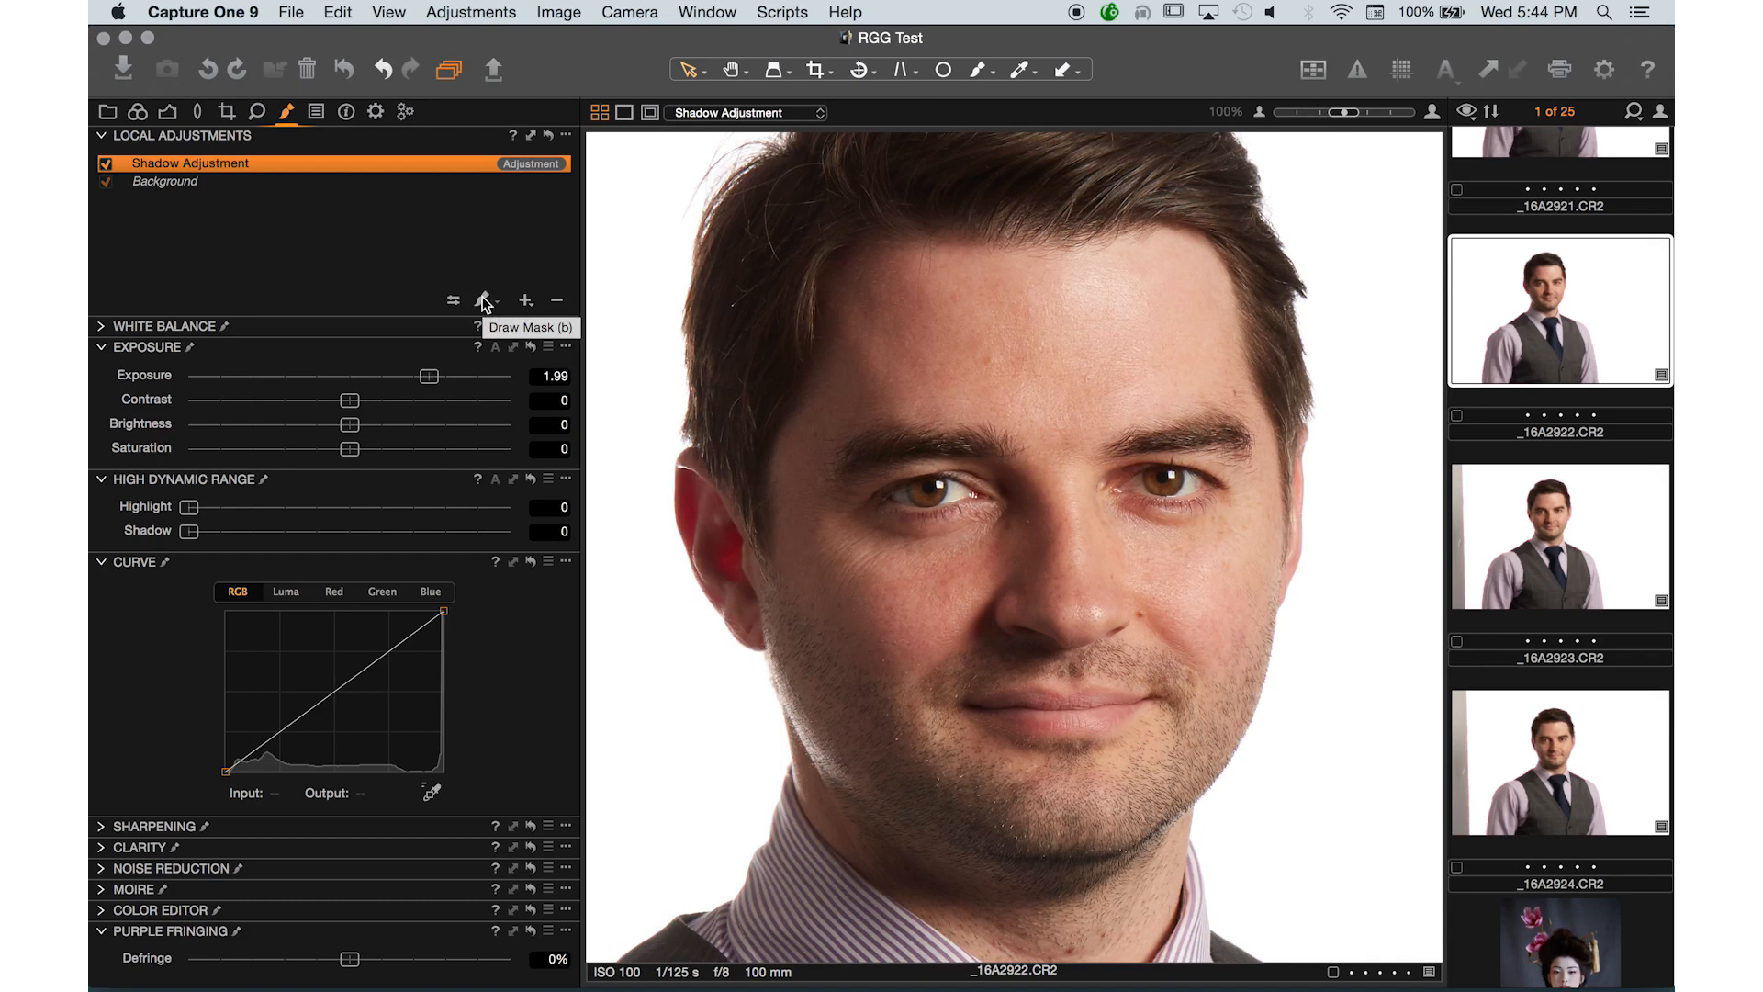
- Activate the Draw Mask brush and open its brush settings
left_click(484, 301)
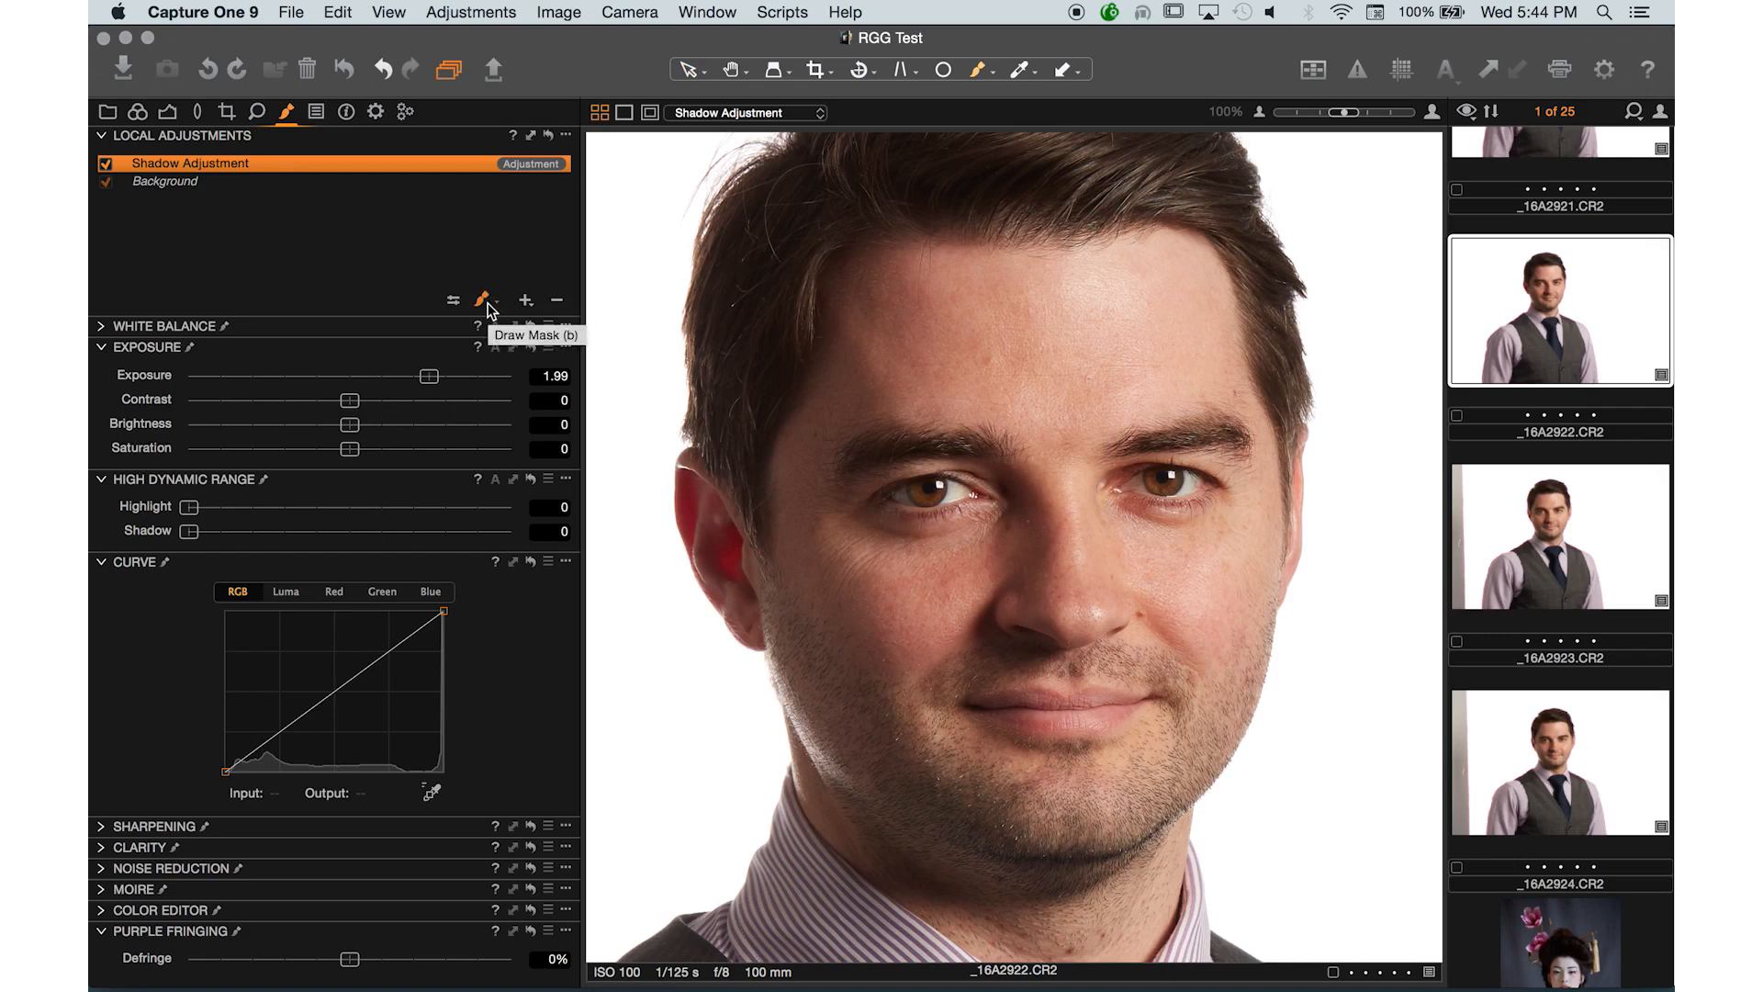
left_click(487, 308)
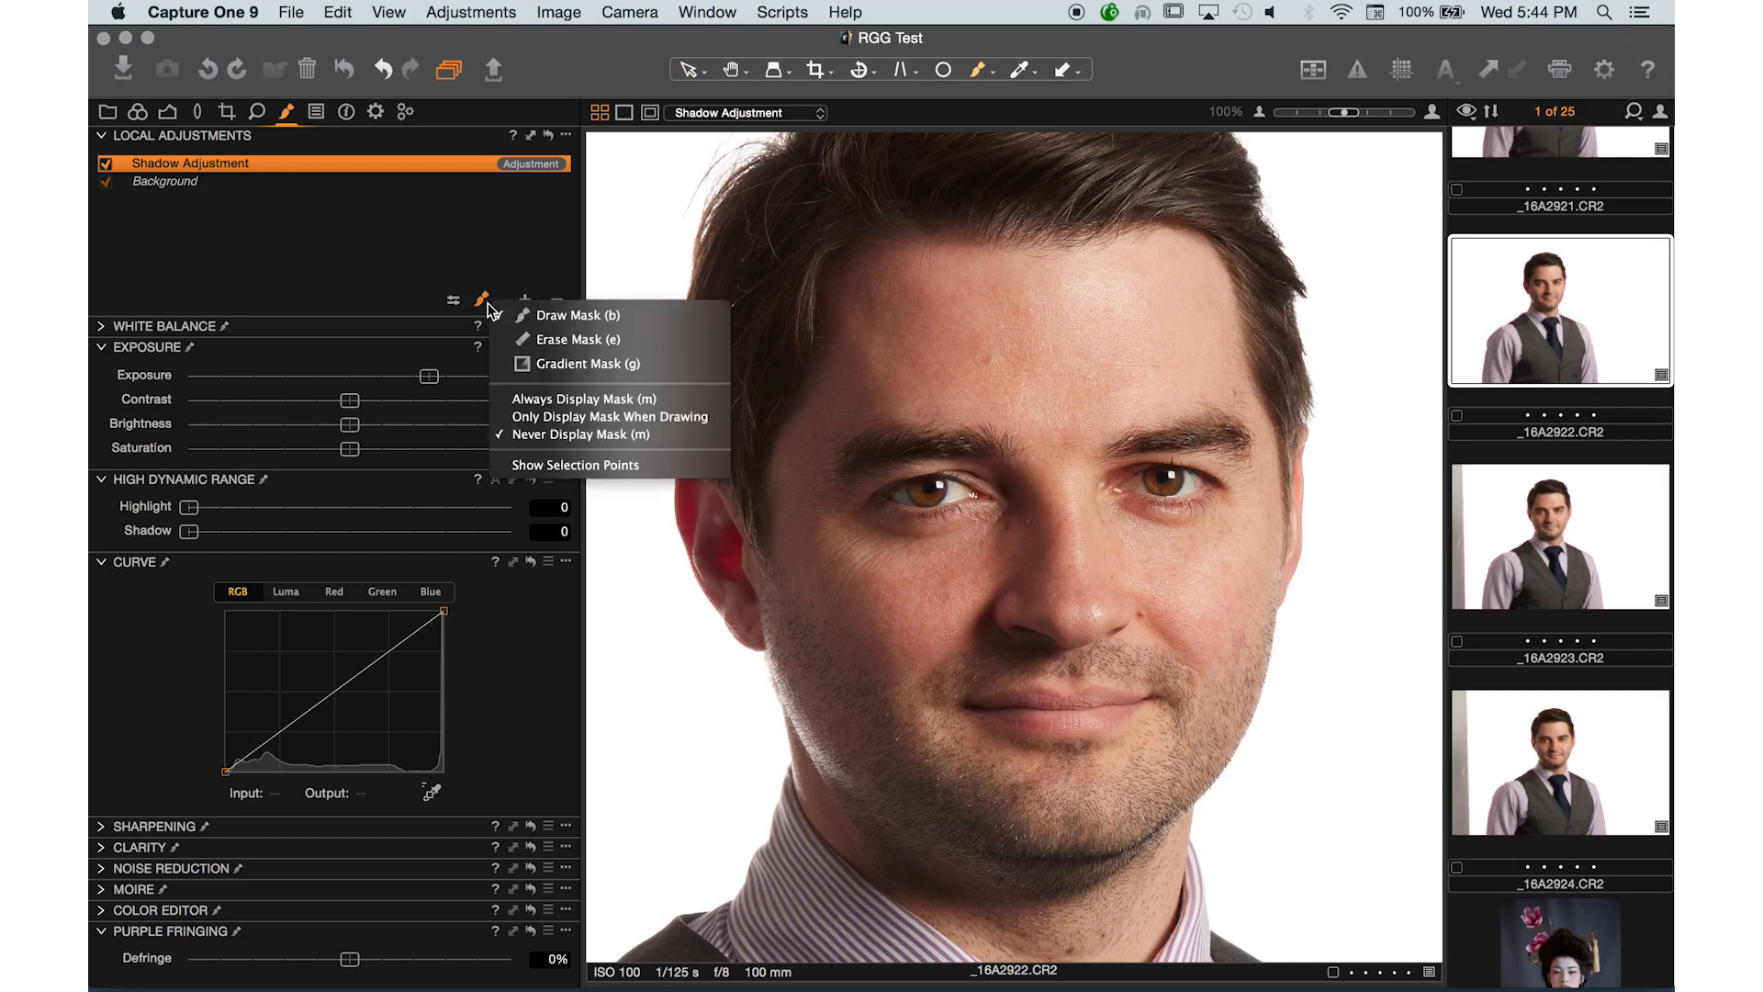
left_click(455, 299)
left_click(455, 300)
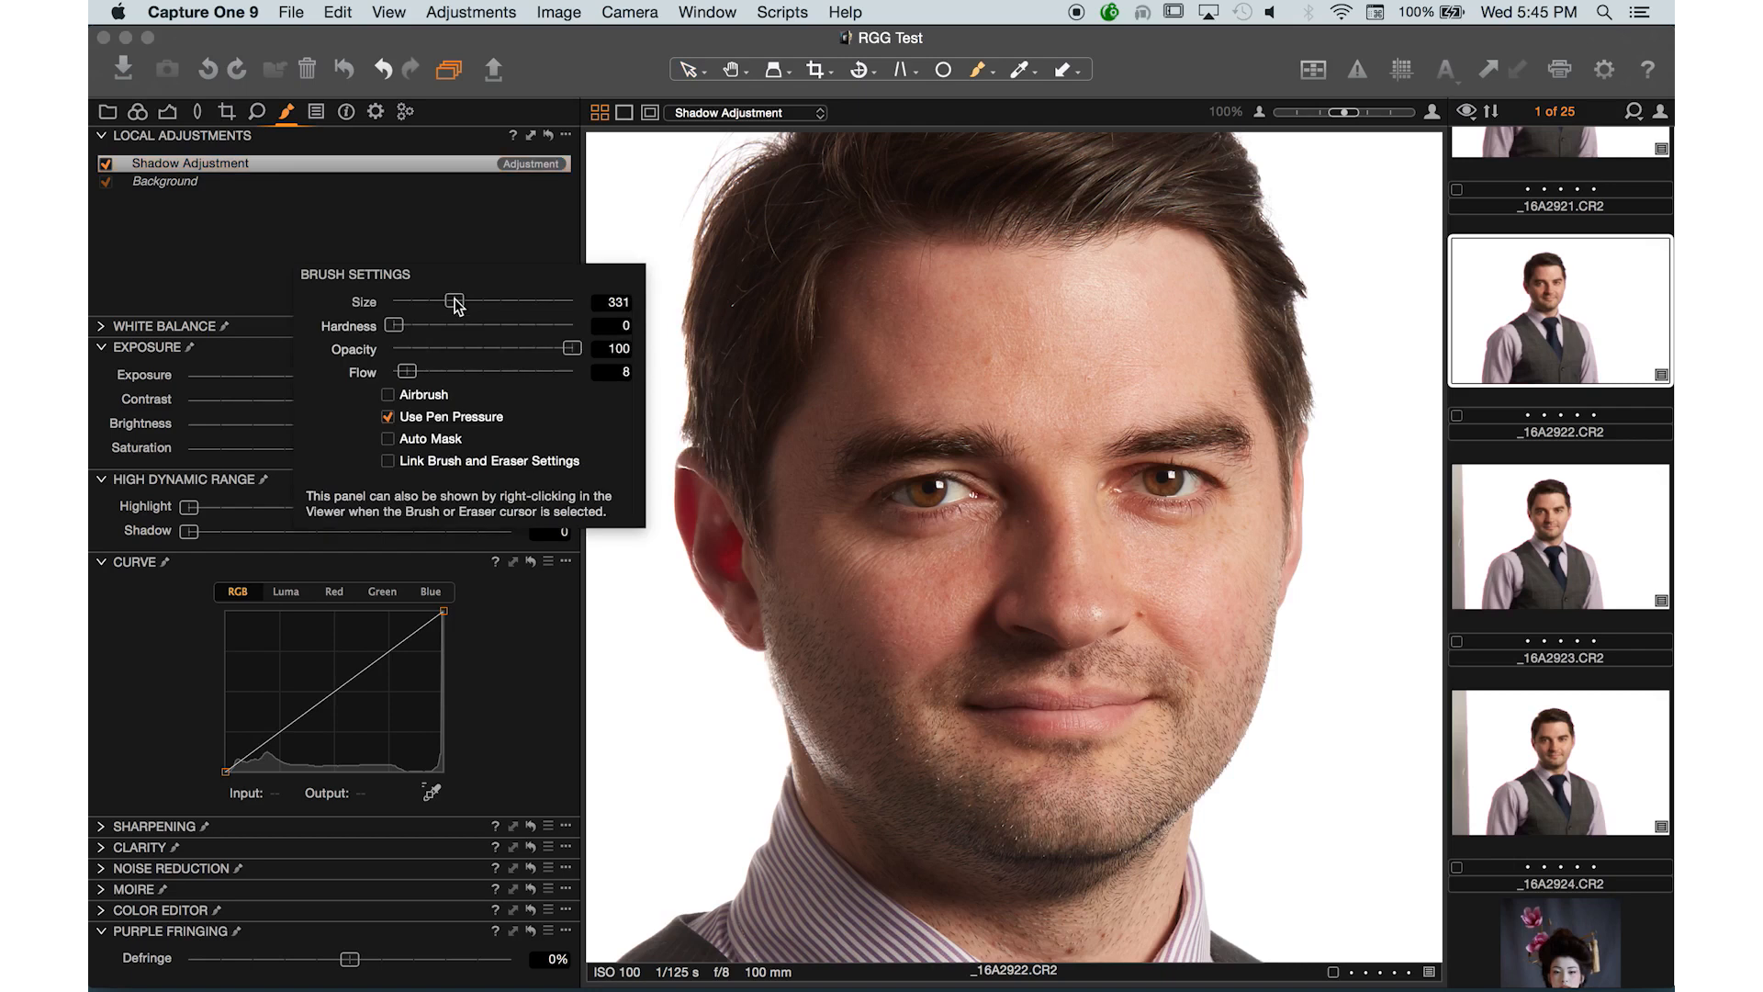
left_click(450, 224)
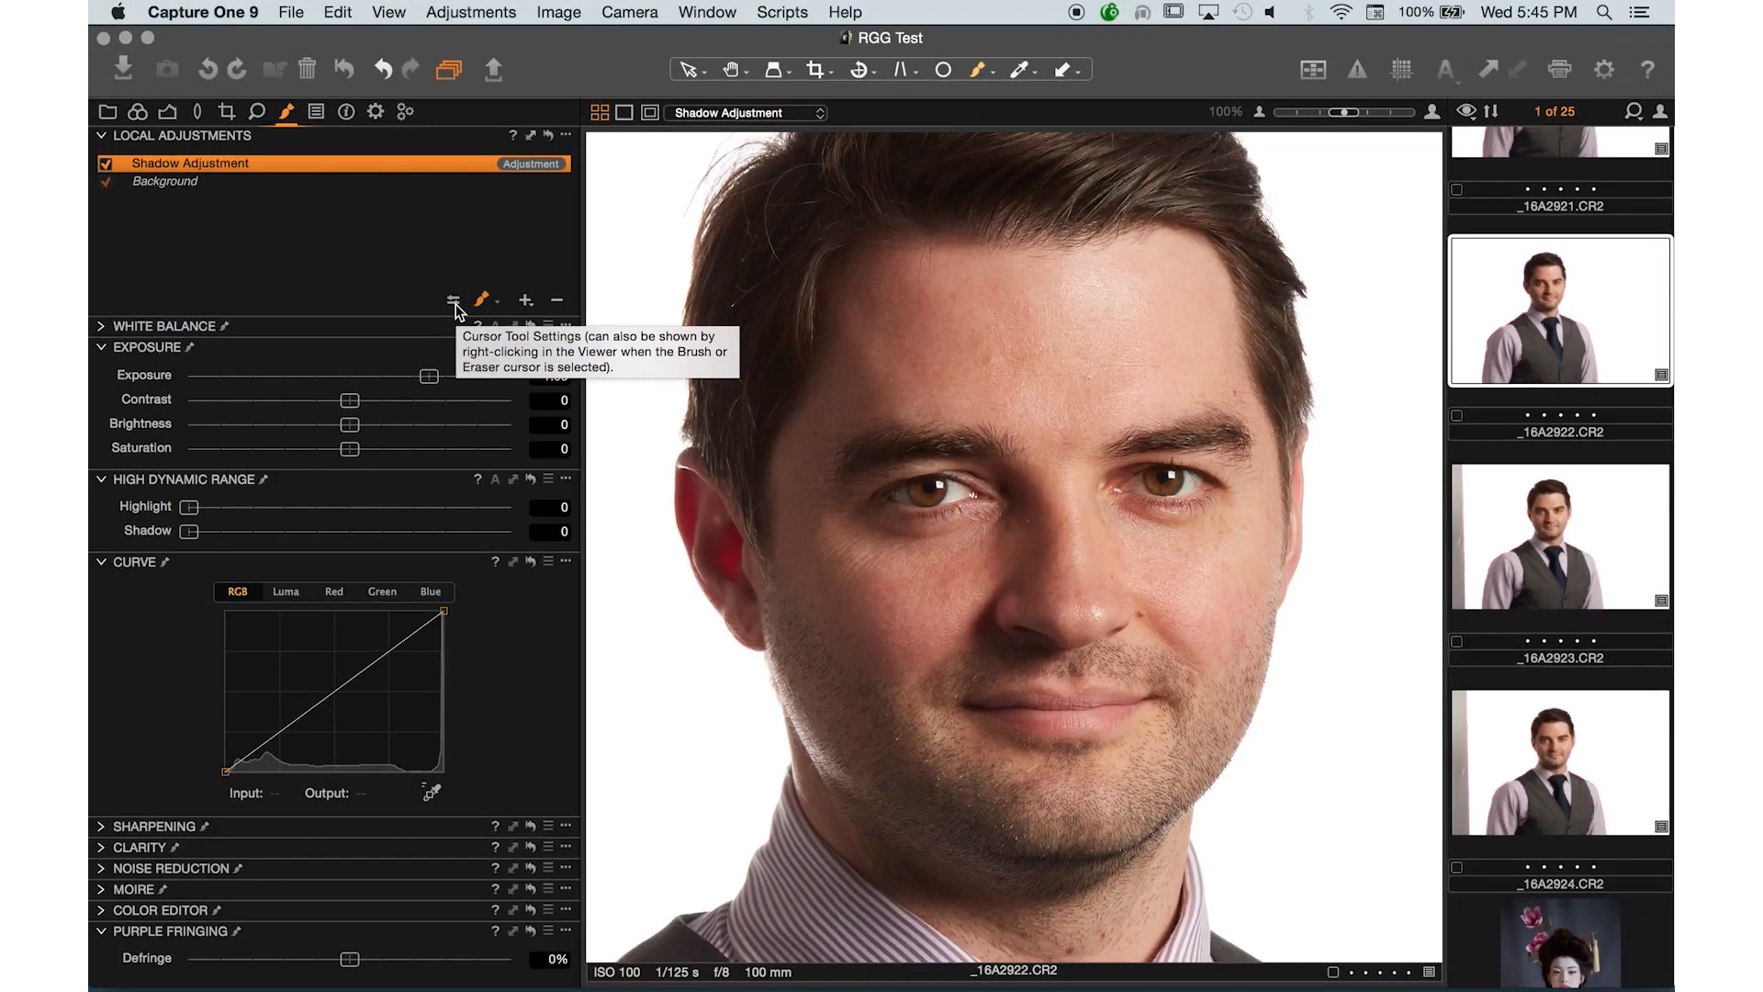
- Set the mask brush size to 413 and flow to 6 in the brush settings
left_click(455, 301)
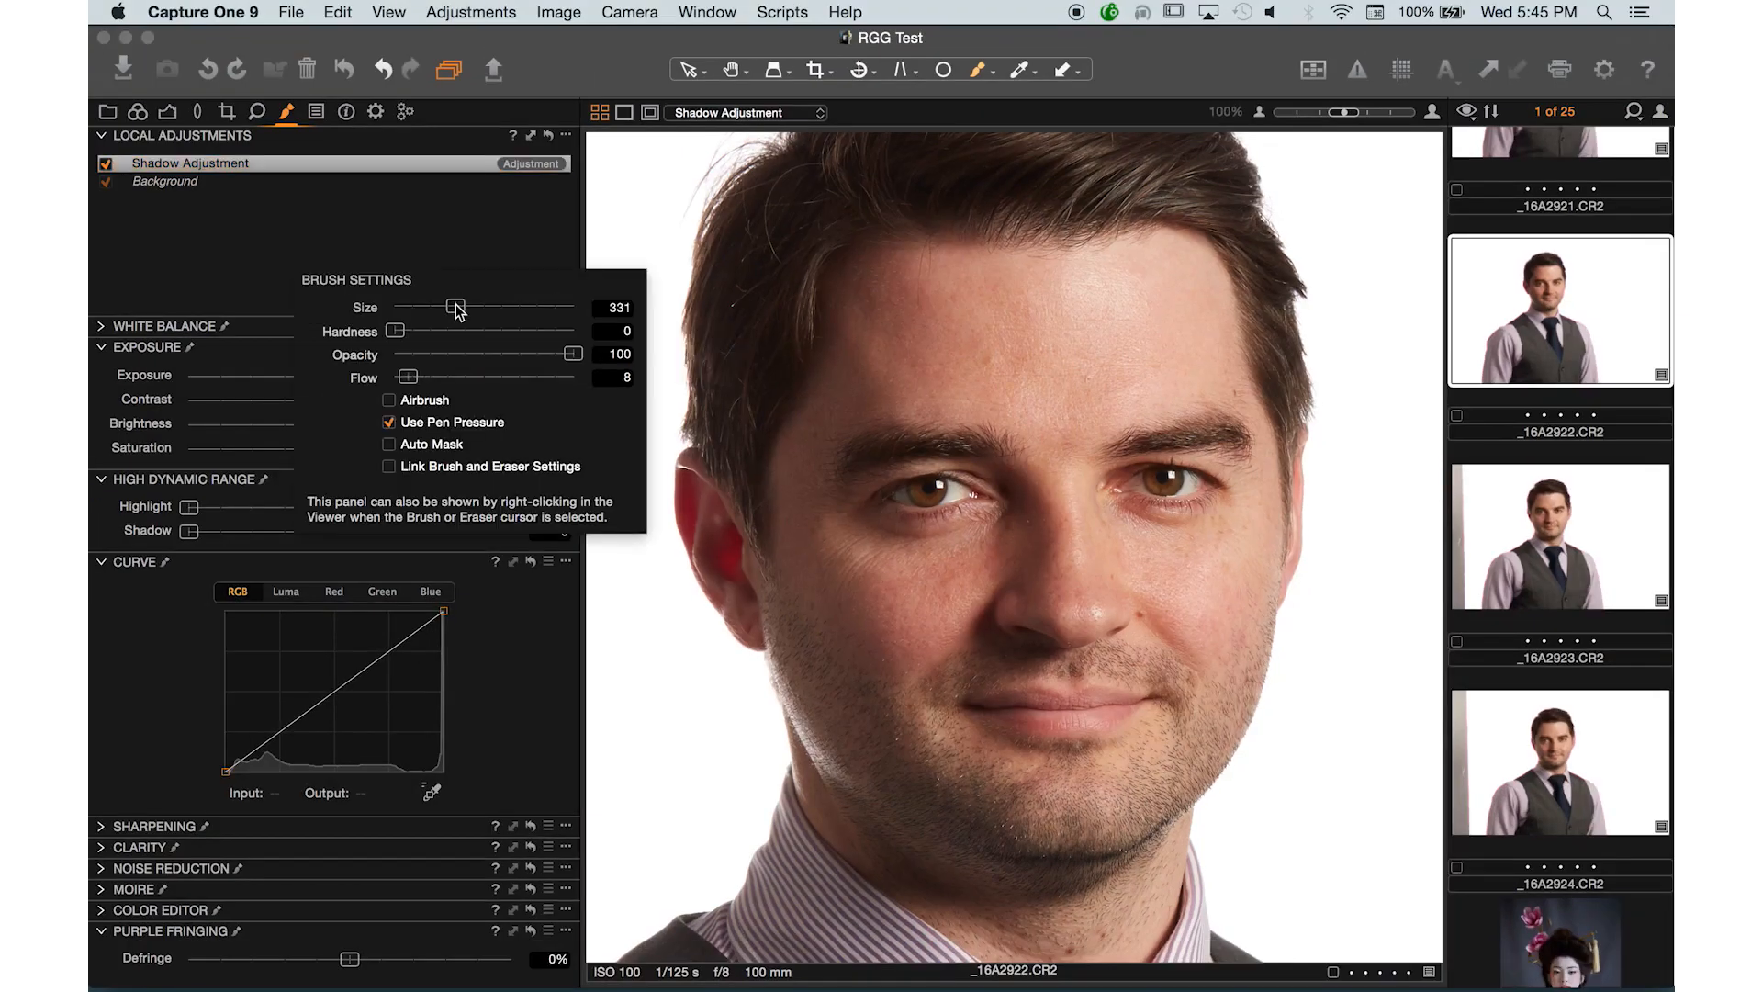
mouse_move(456, 307)
left_mouse_down()
mouse_move(414, 332)
mouse_move(447, 330)
mouse_move(366, 334)
mouse_move(614, 323)
mouse_move(318, 314)
left_mouse_up()
left_click_drag(409, 377, 484, 377)
left_click_drag(562, 377, 402, 380)
left_click_drag(407, 382, 407, 384)
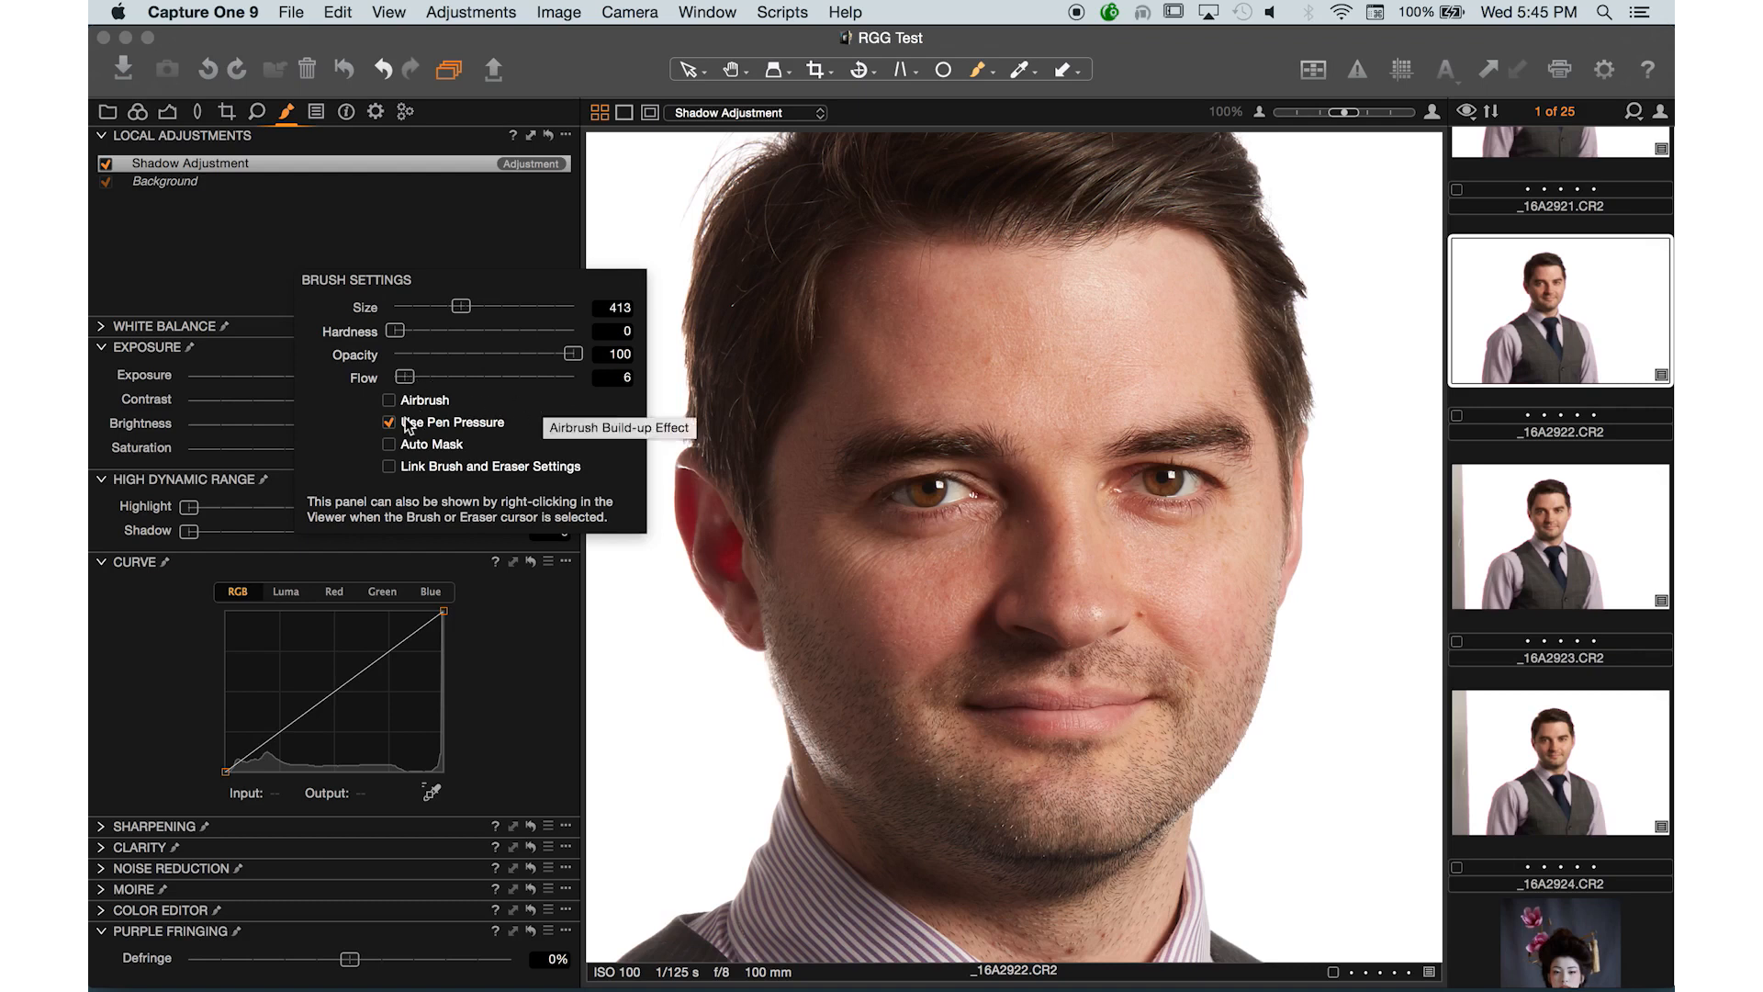
left_click(181, 376)
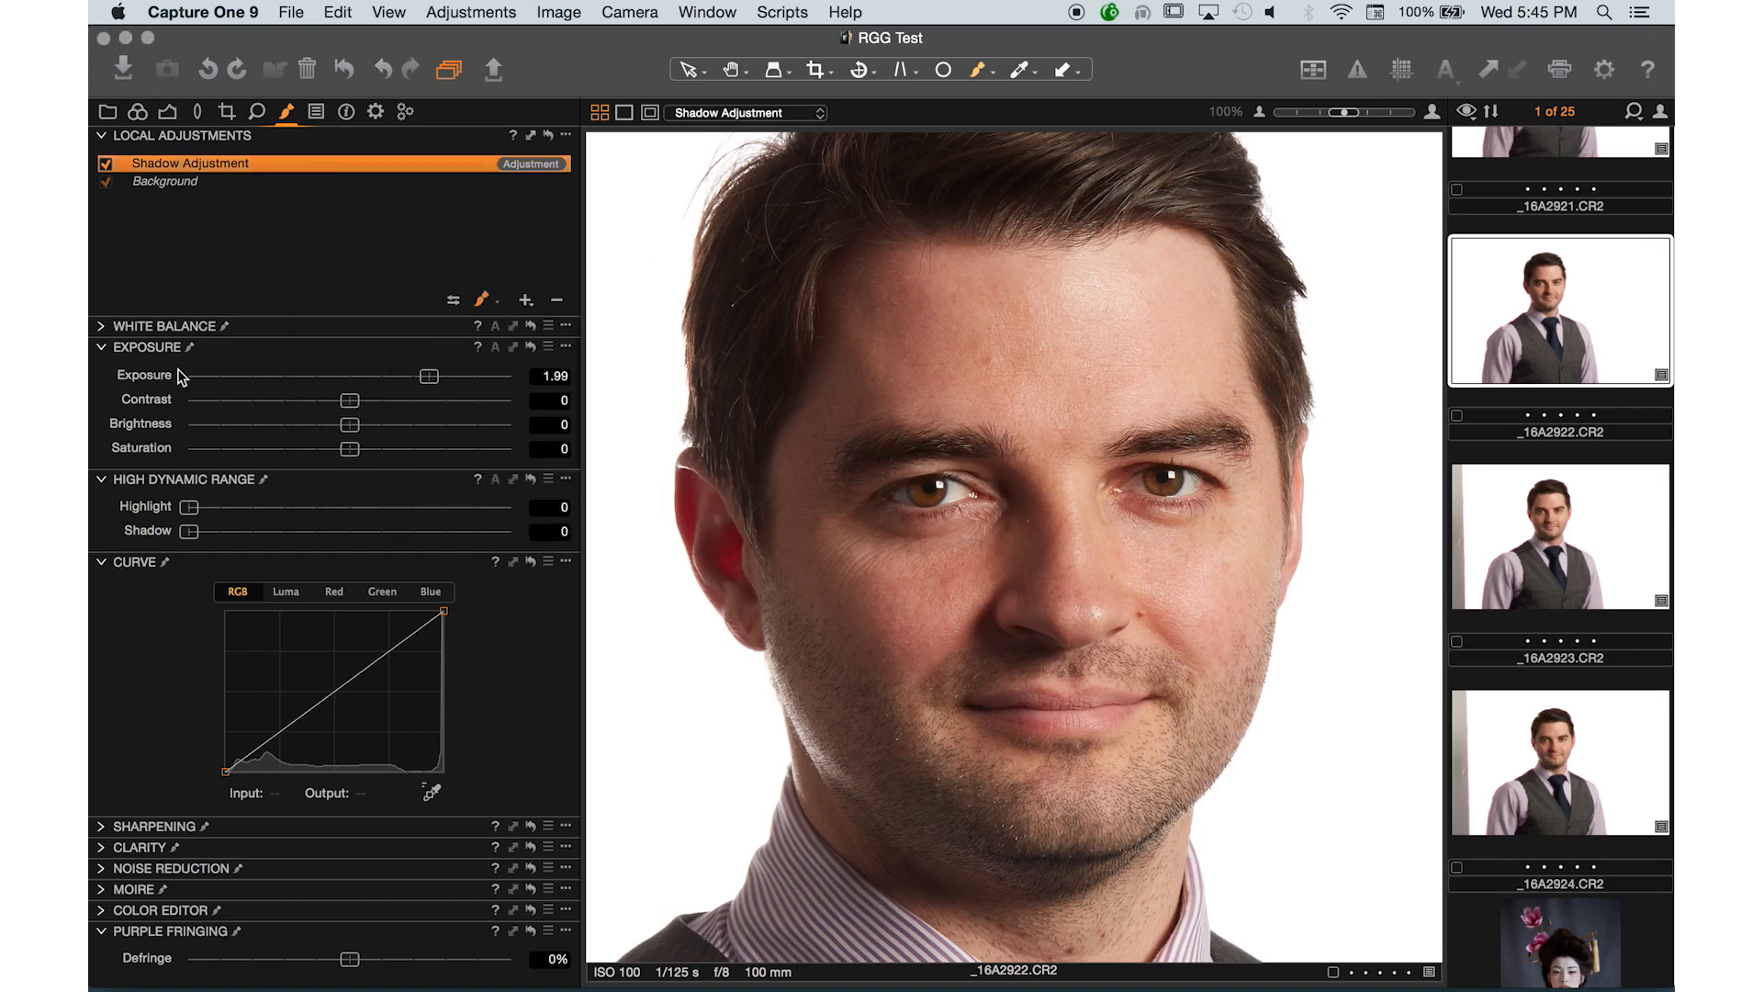
- Set the mask display option to Only Display Mask When Drawing
left_click(495, 302)
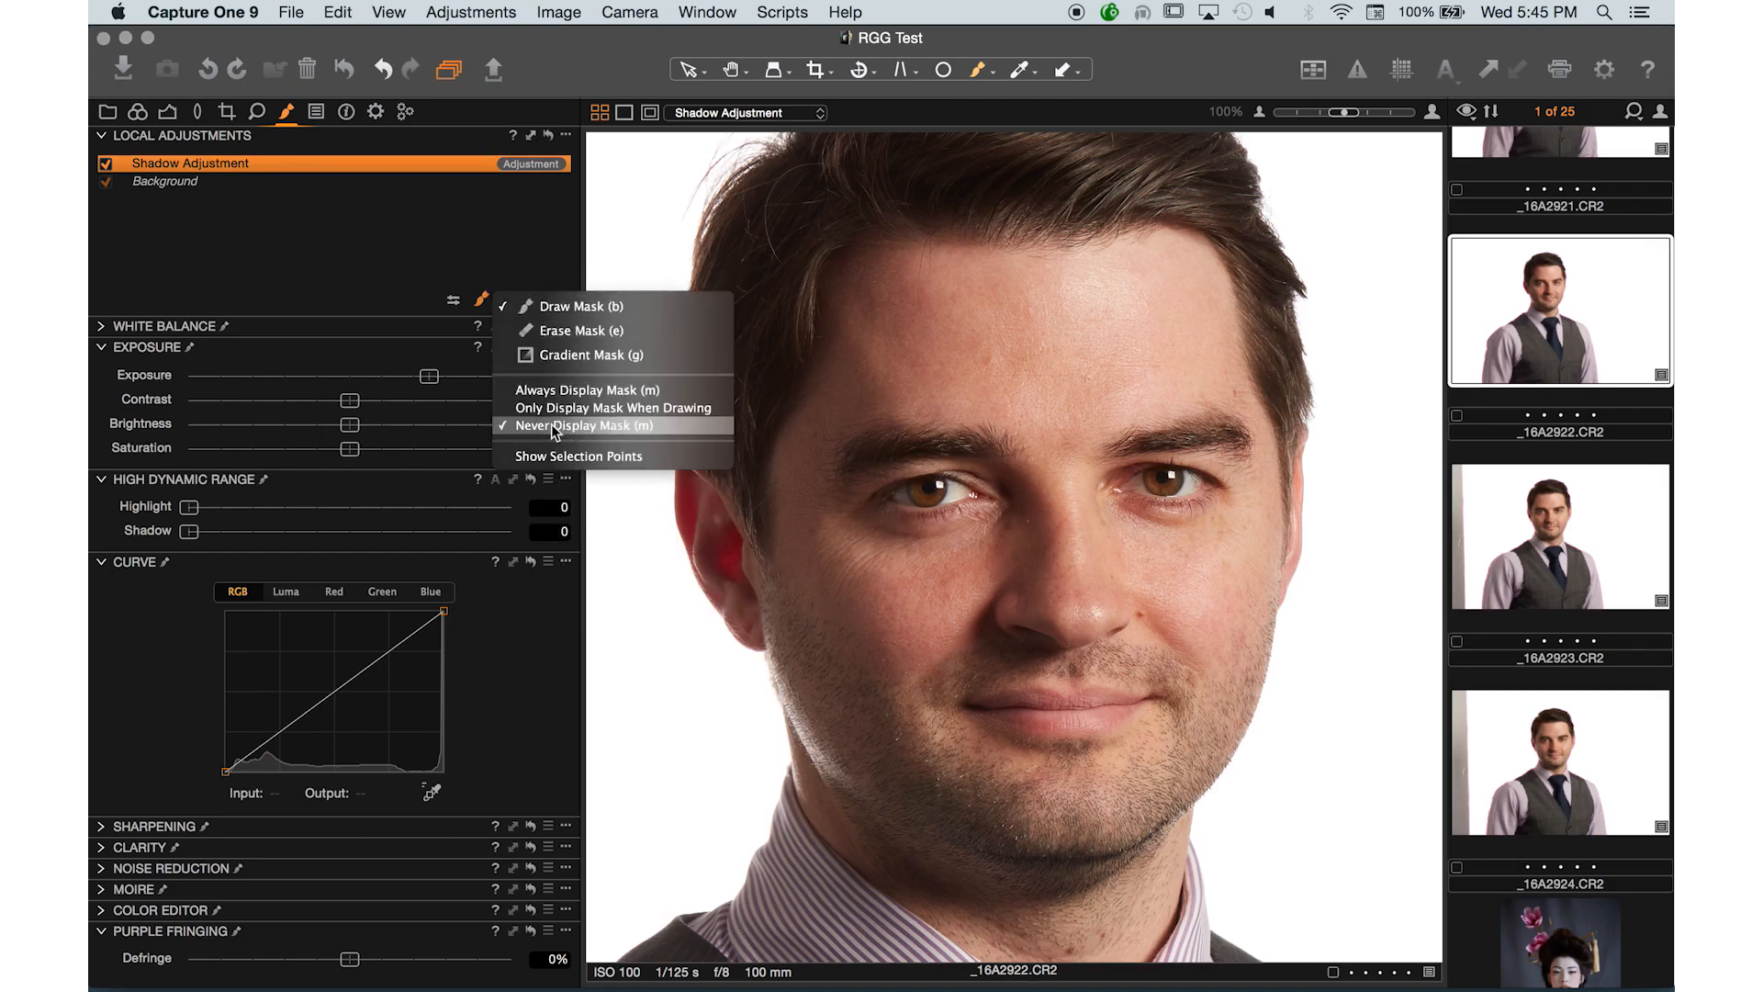
left_click(441, 271)
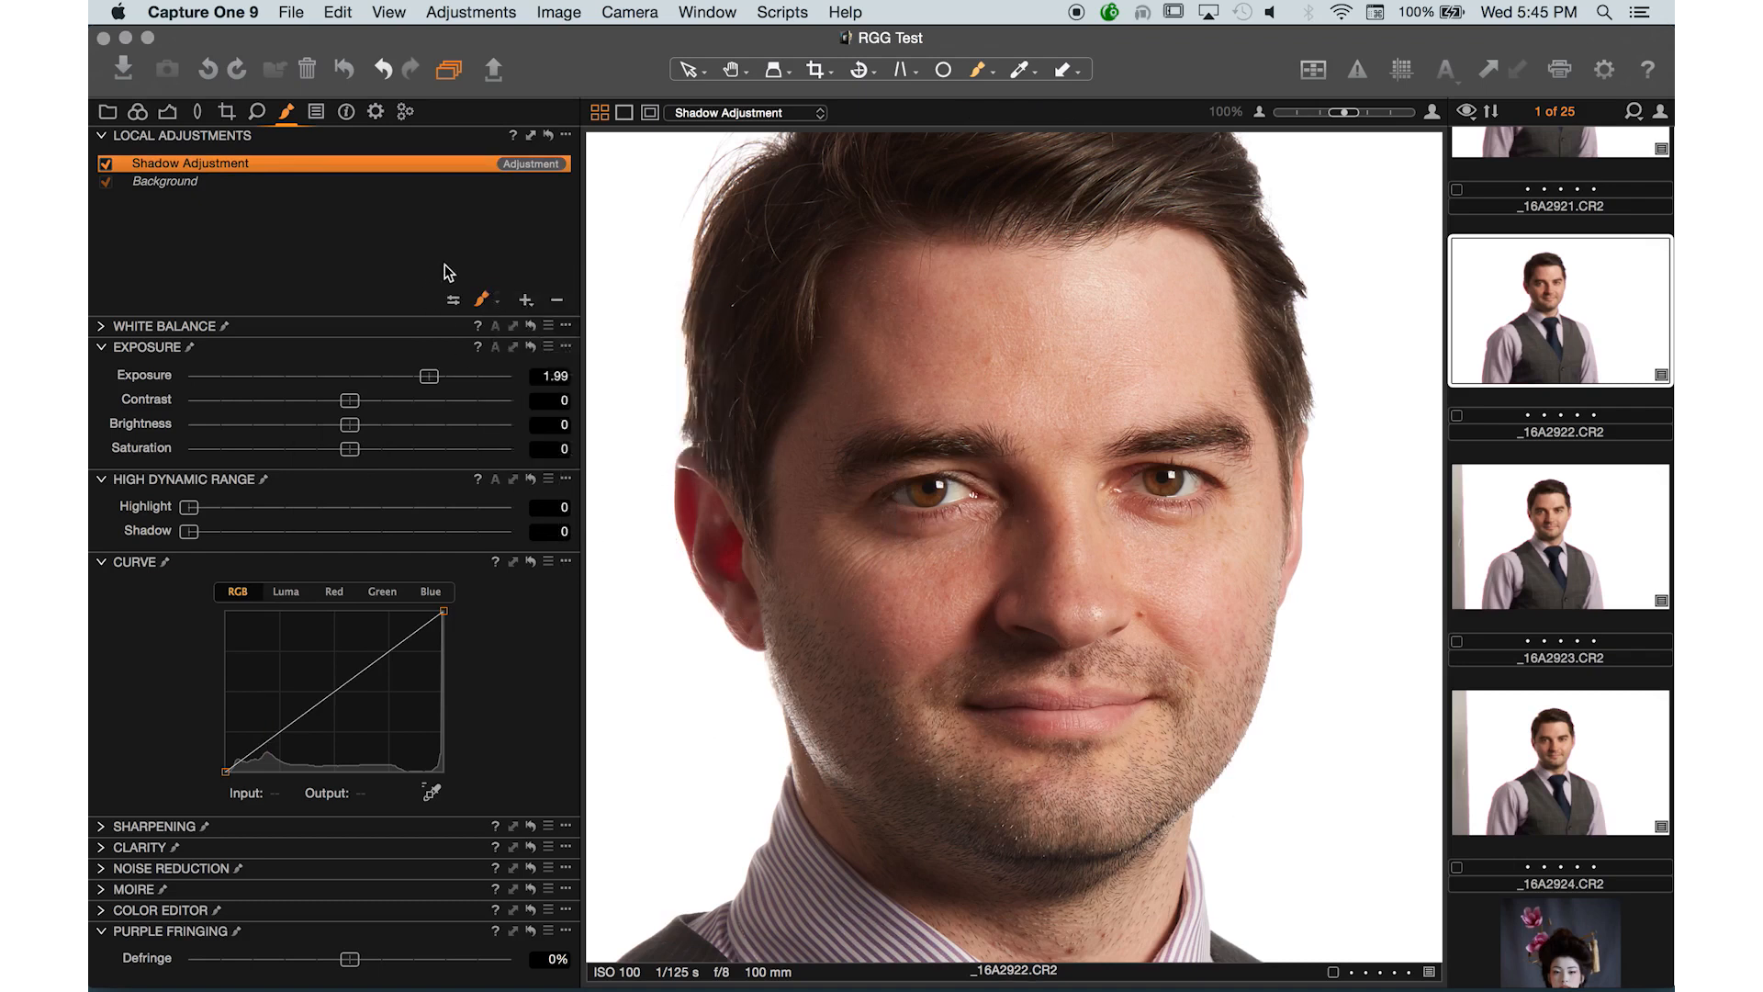
left_click(490, 299)
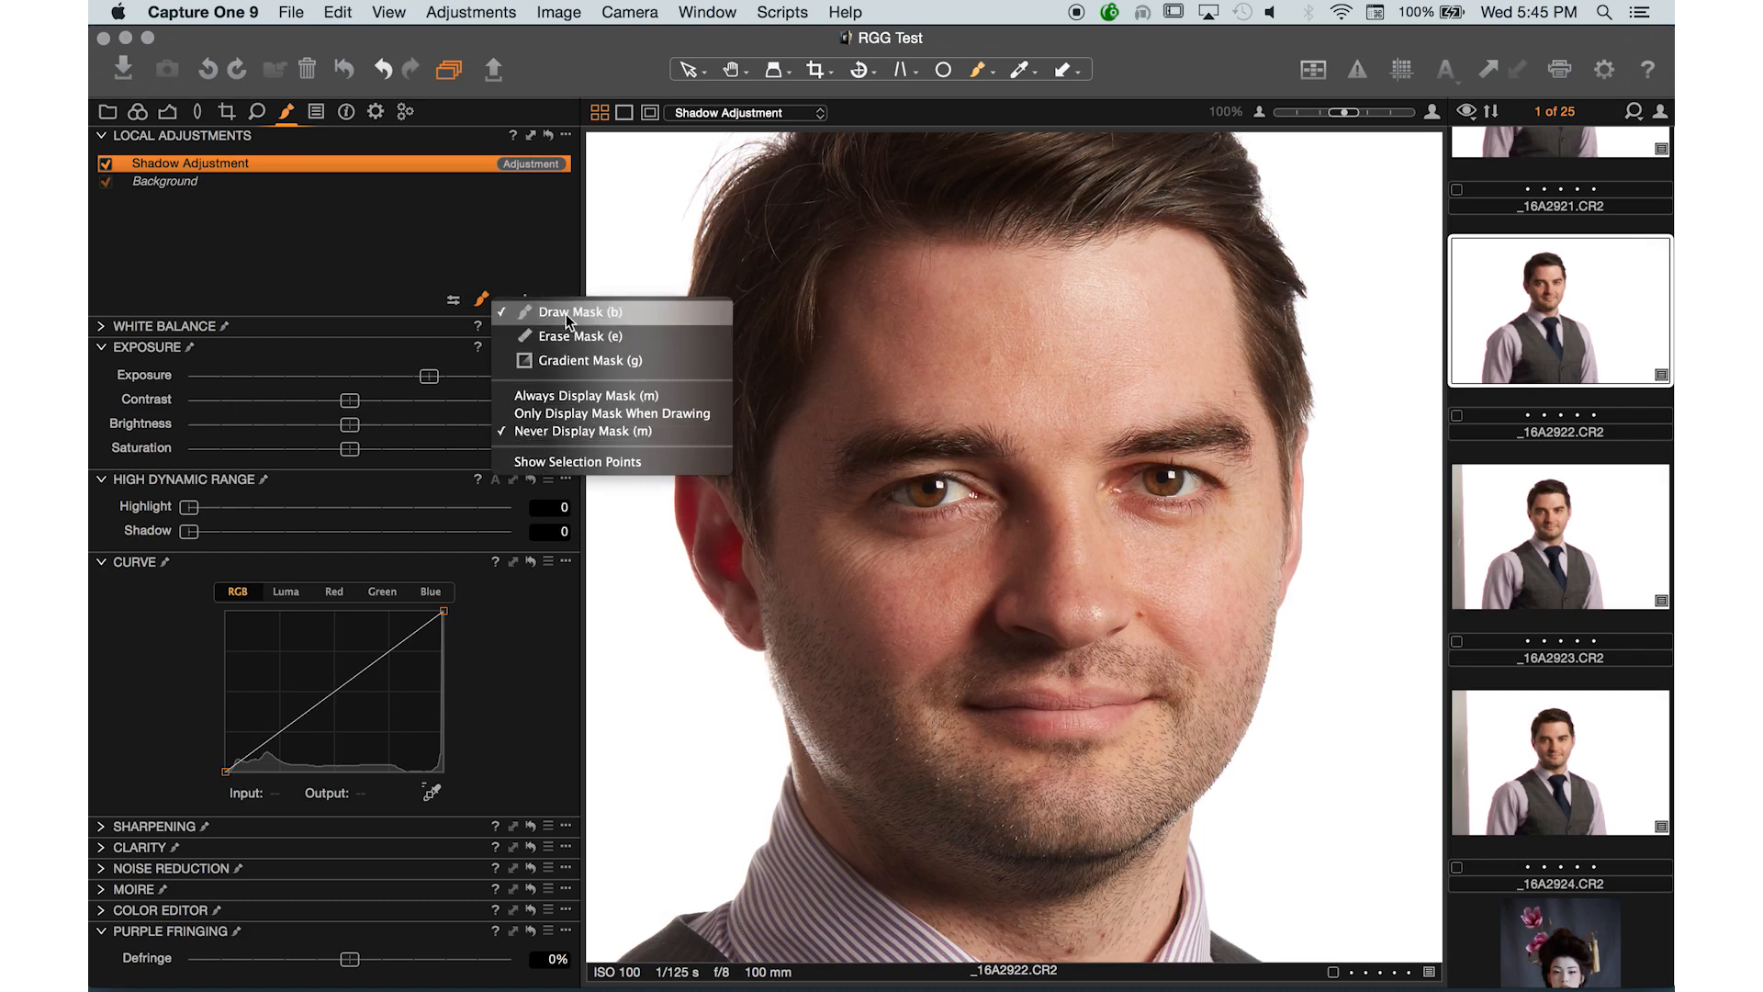
left_click(575, 400)
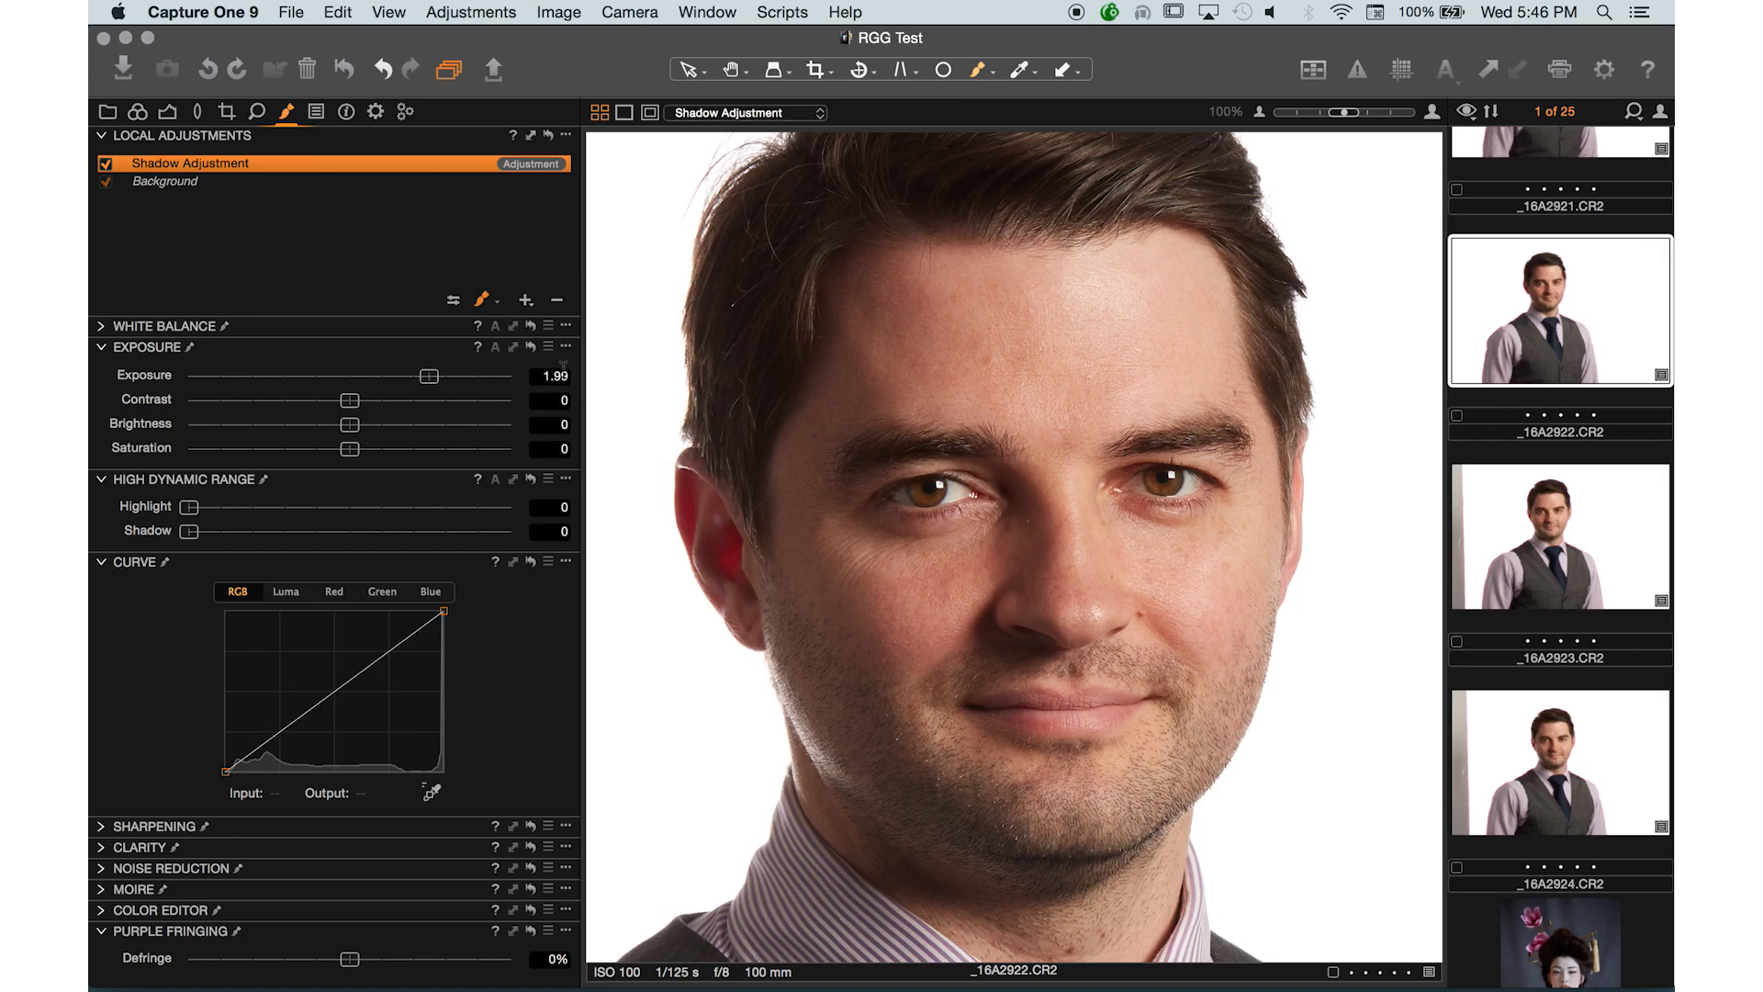
- Switch the mask display to Always Display Mask and back to Never Display Mask
left_click(485, 306)
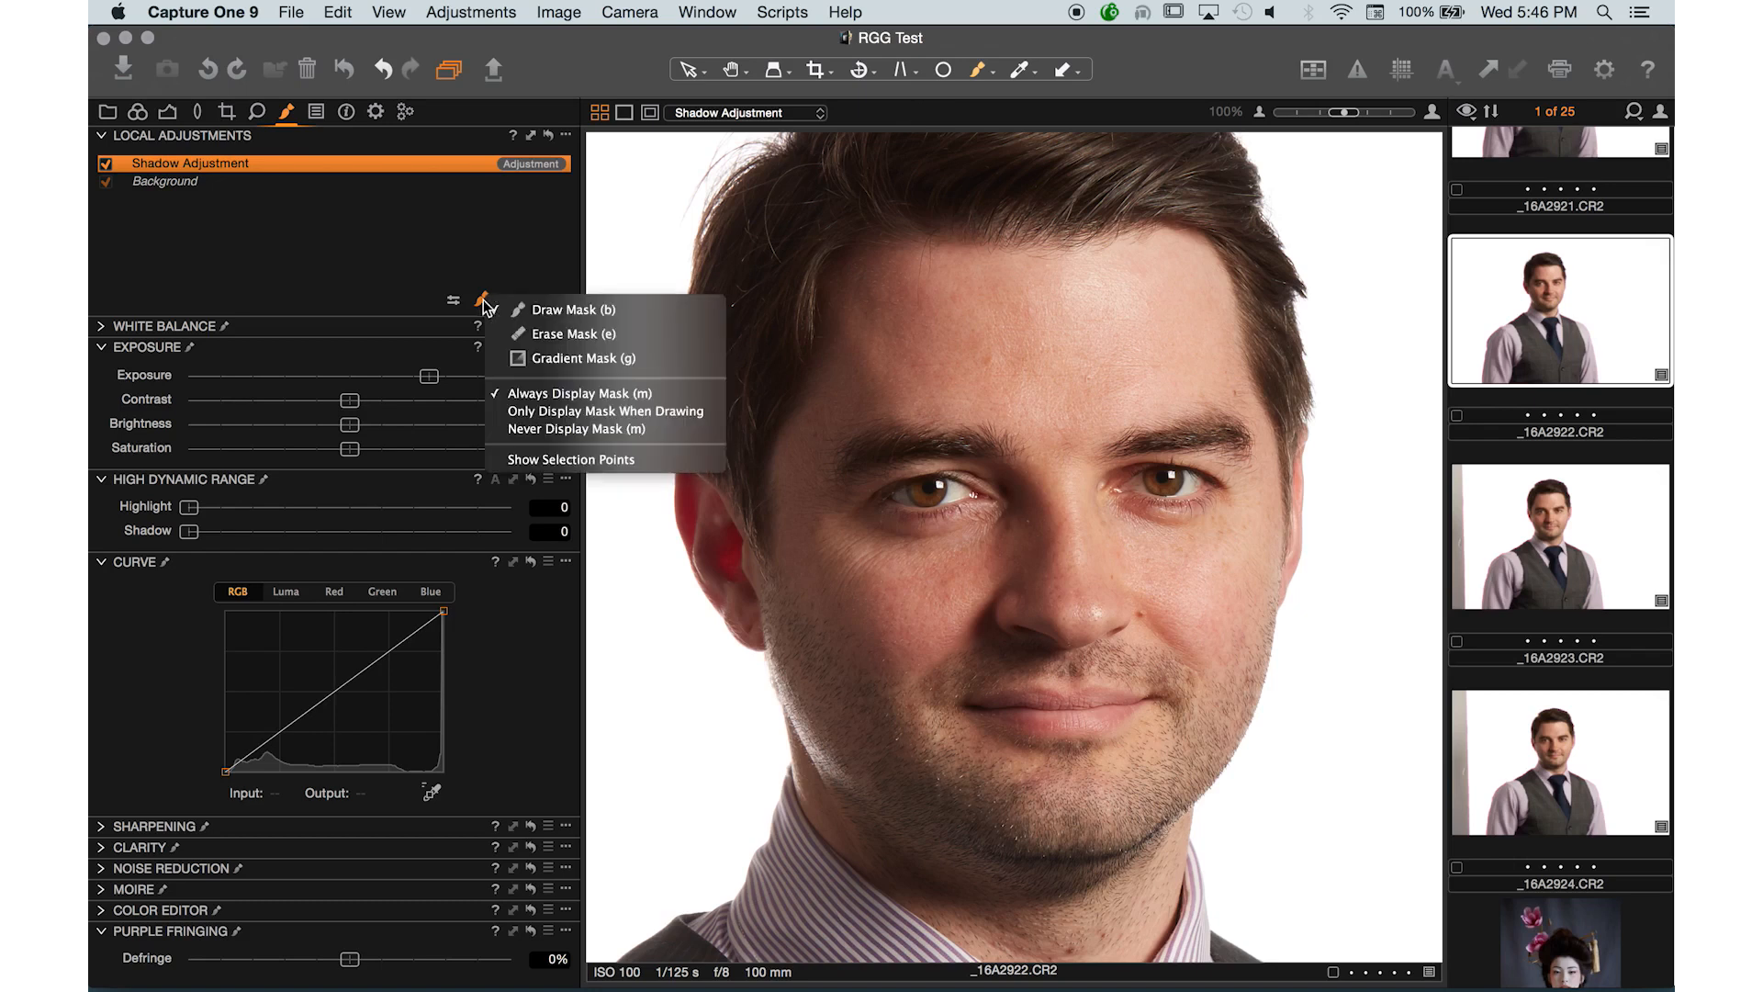
left_click(510, 395)
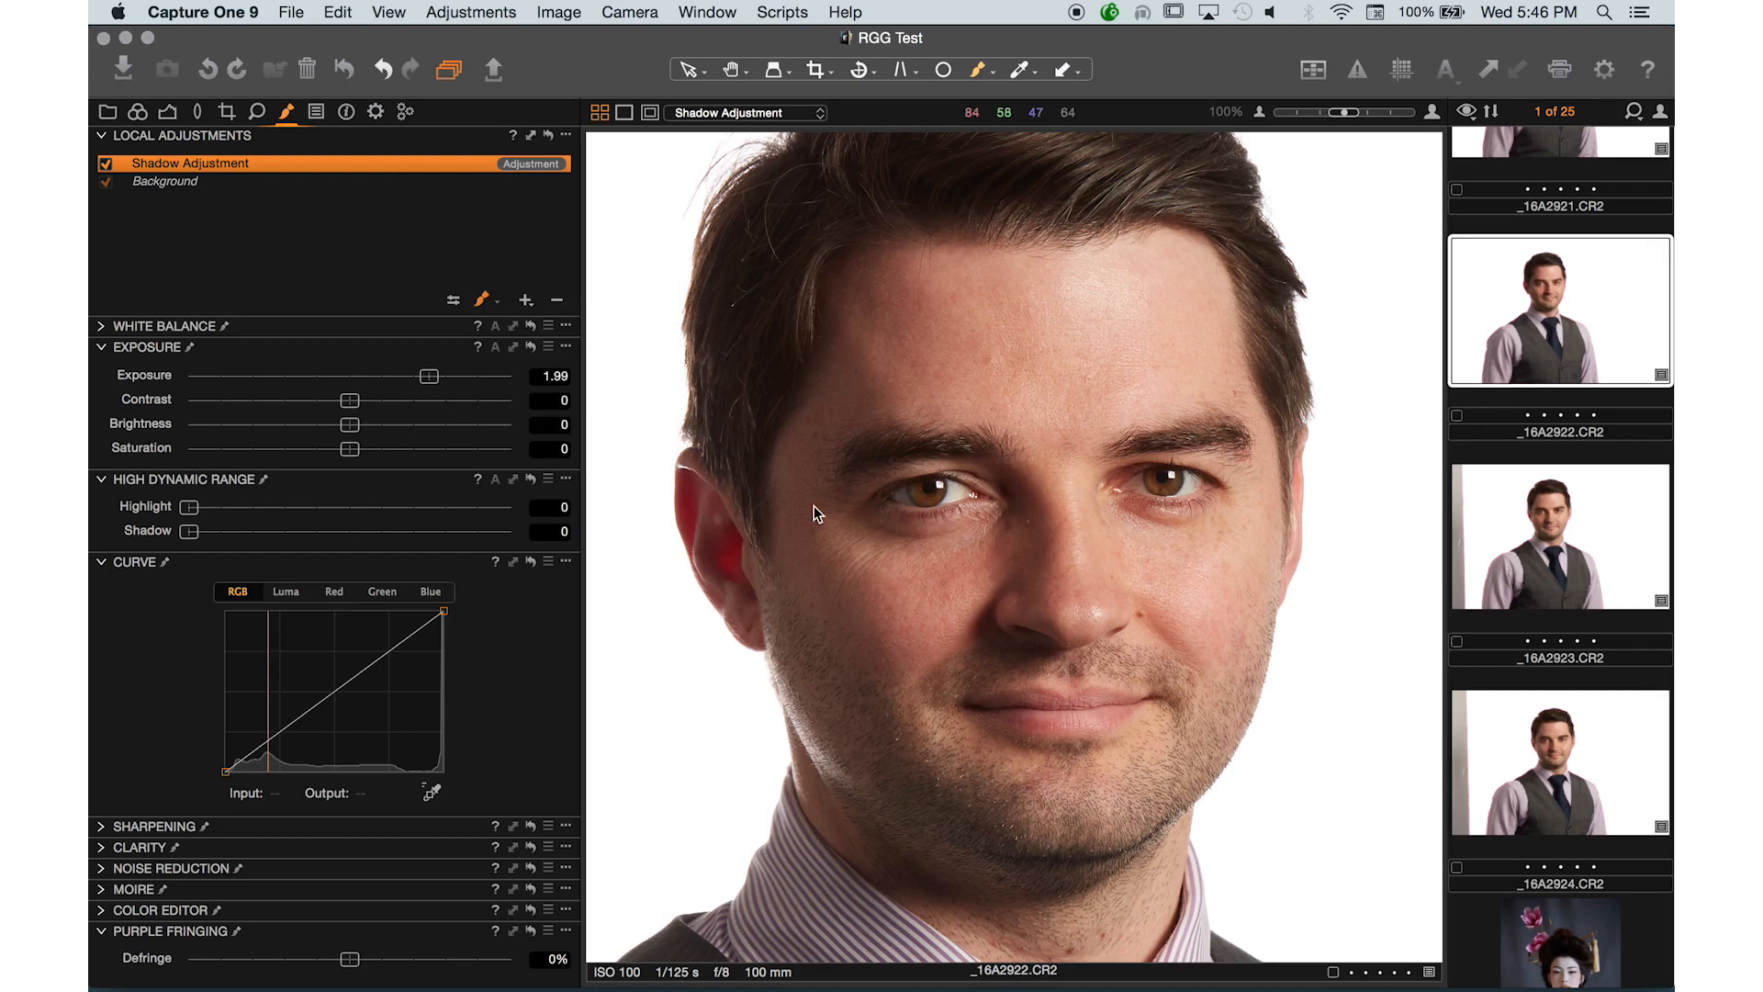
left_click(485, 306)
left_click(496, 306)
left_click(487, 298)
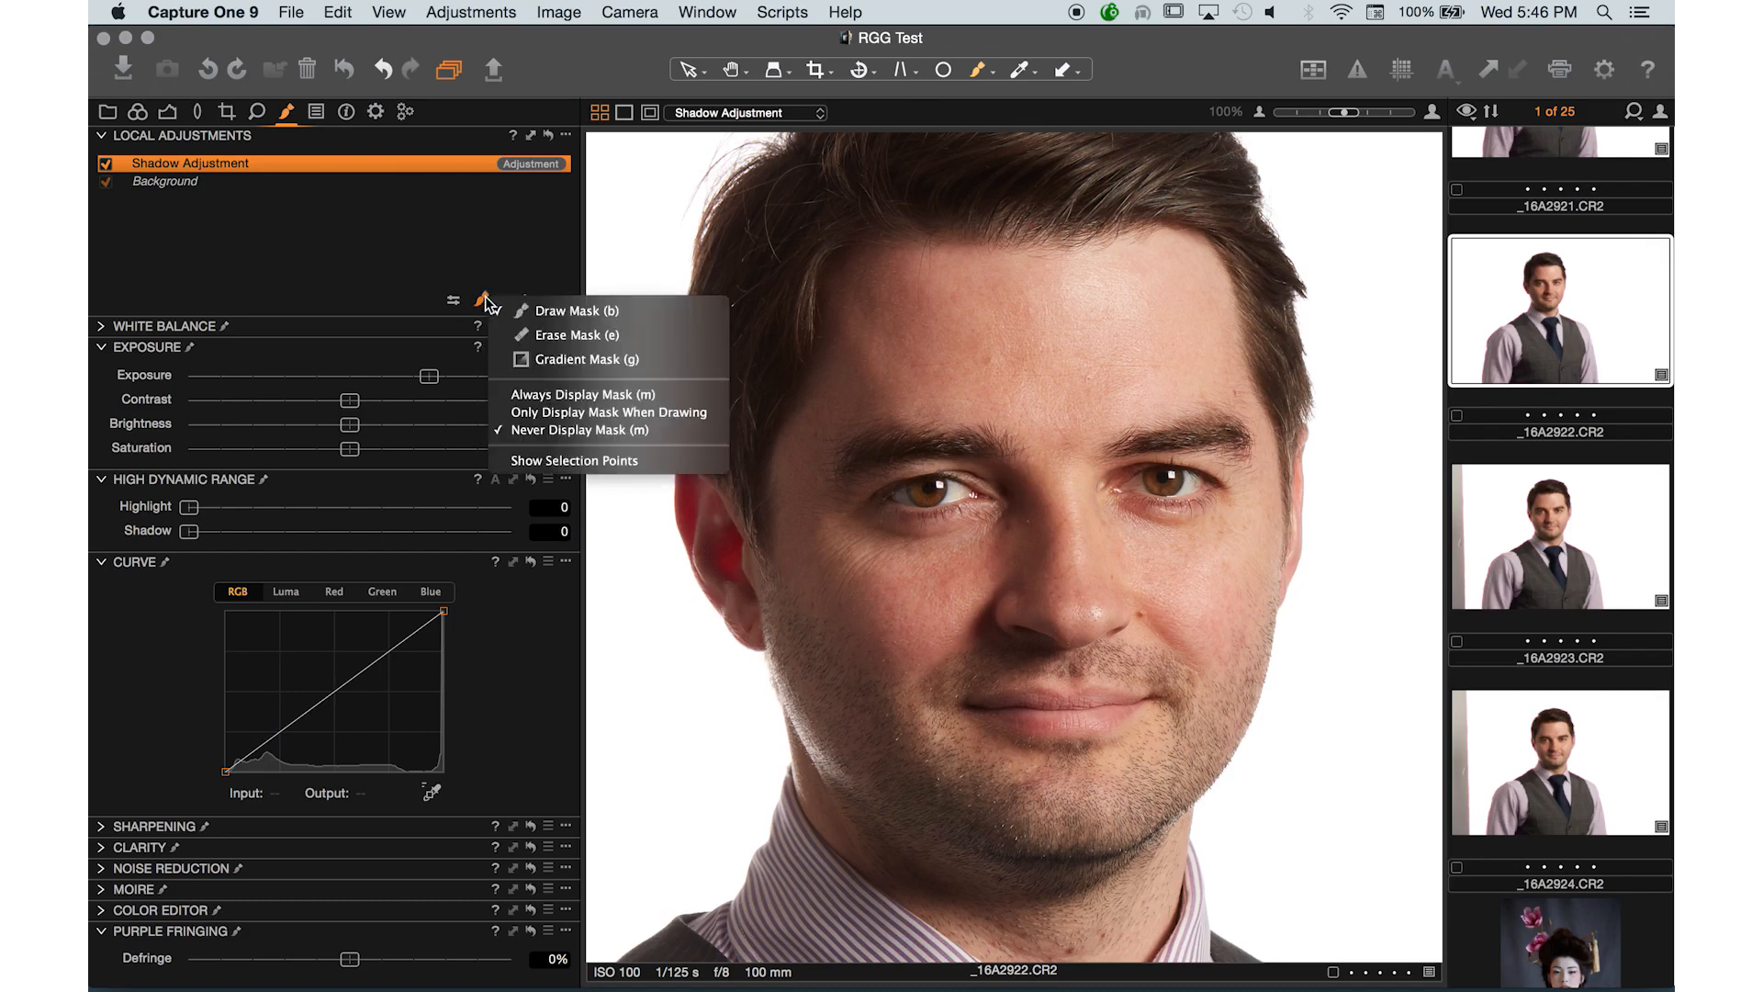
left_click(487, 300)
- Shrink and then enlarge the brush size in steps over the face
key("bracketleft")
key("bracketleft")
key("bracketleft")
key("bracketleft")
key("bracketleft")
key("bracketleft")
key("bracketleft")
key("bracketleft")
key("bracketleft")
key("bracketleft")
key("bracketleft")
key("bracketleft")
key("bracketleft")
key("bracketleft")
key("bracketleft")
key("bracketleft")
key("bracketleft")
key("bracketleft")
key("bracketleft")
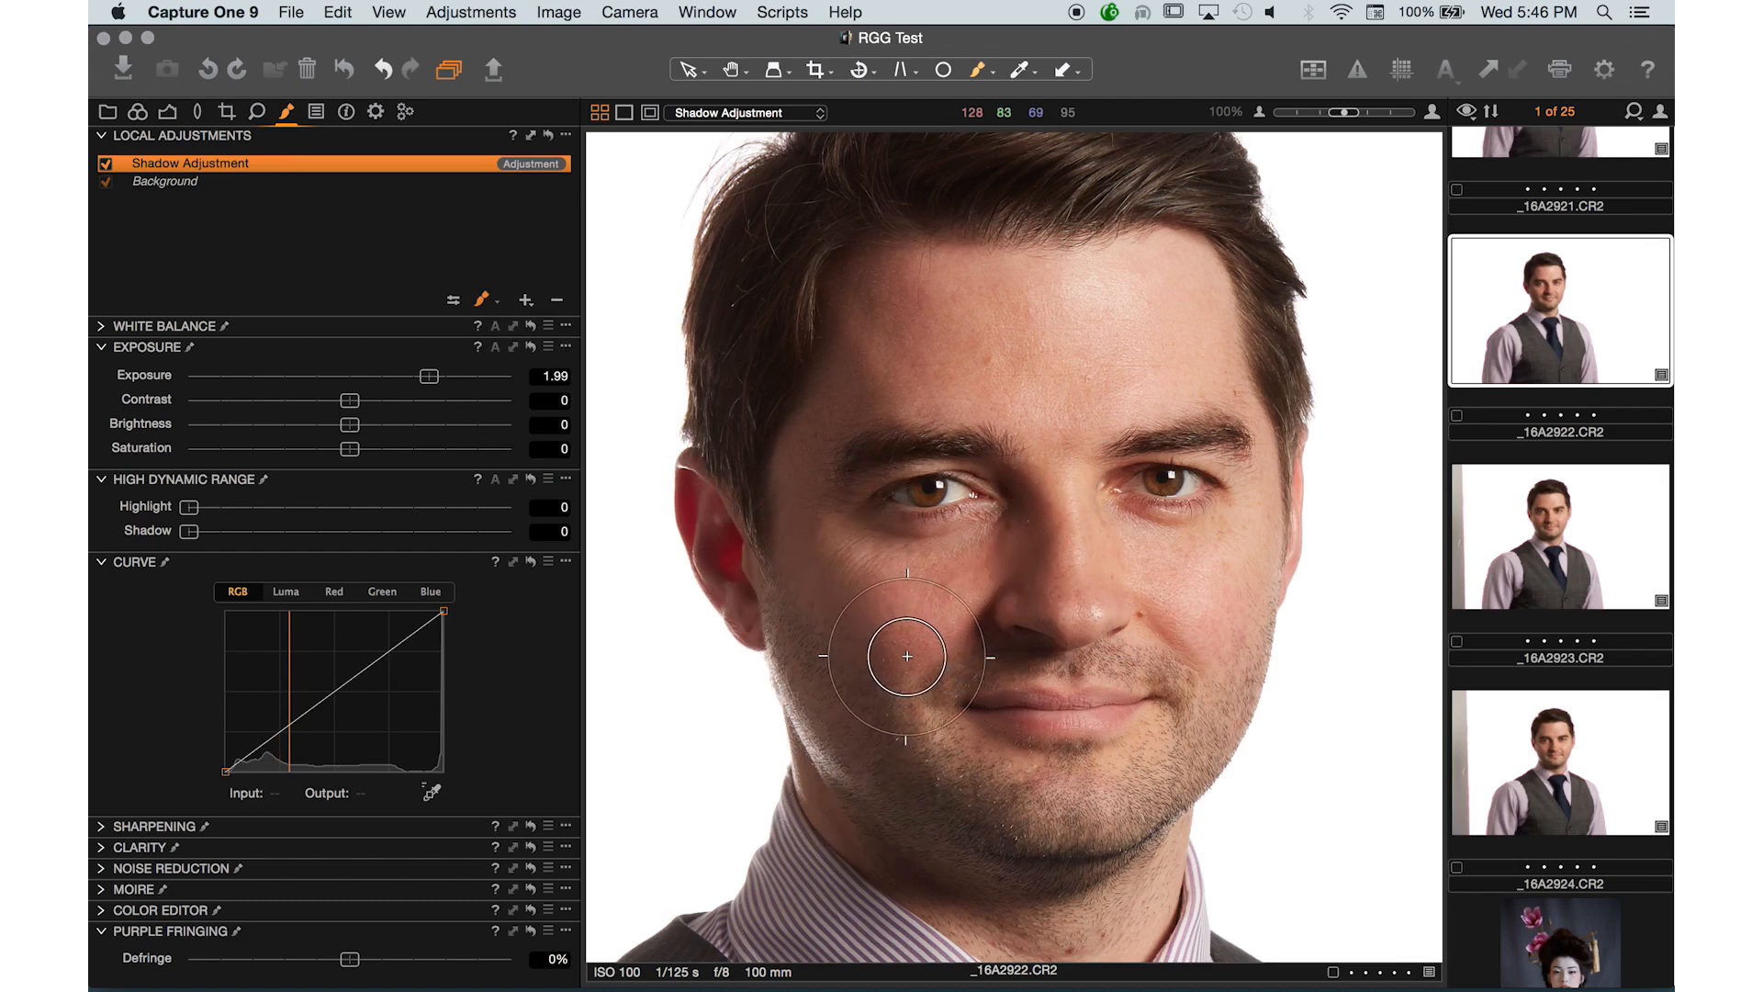
key("bracketright")
key("bracketright")
key("bracketright")
key("bracketright")
key("bracketright")
key("bracketright")
key("bracketright")
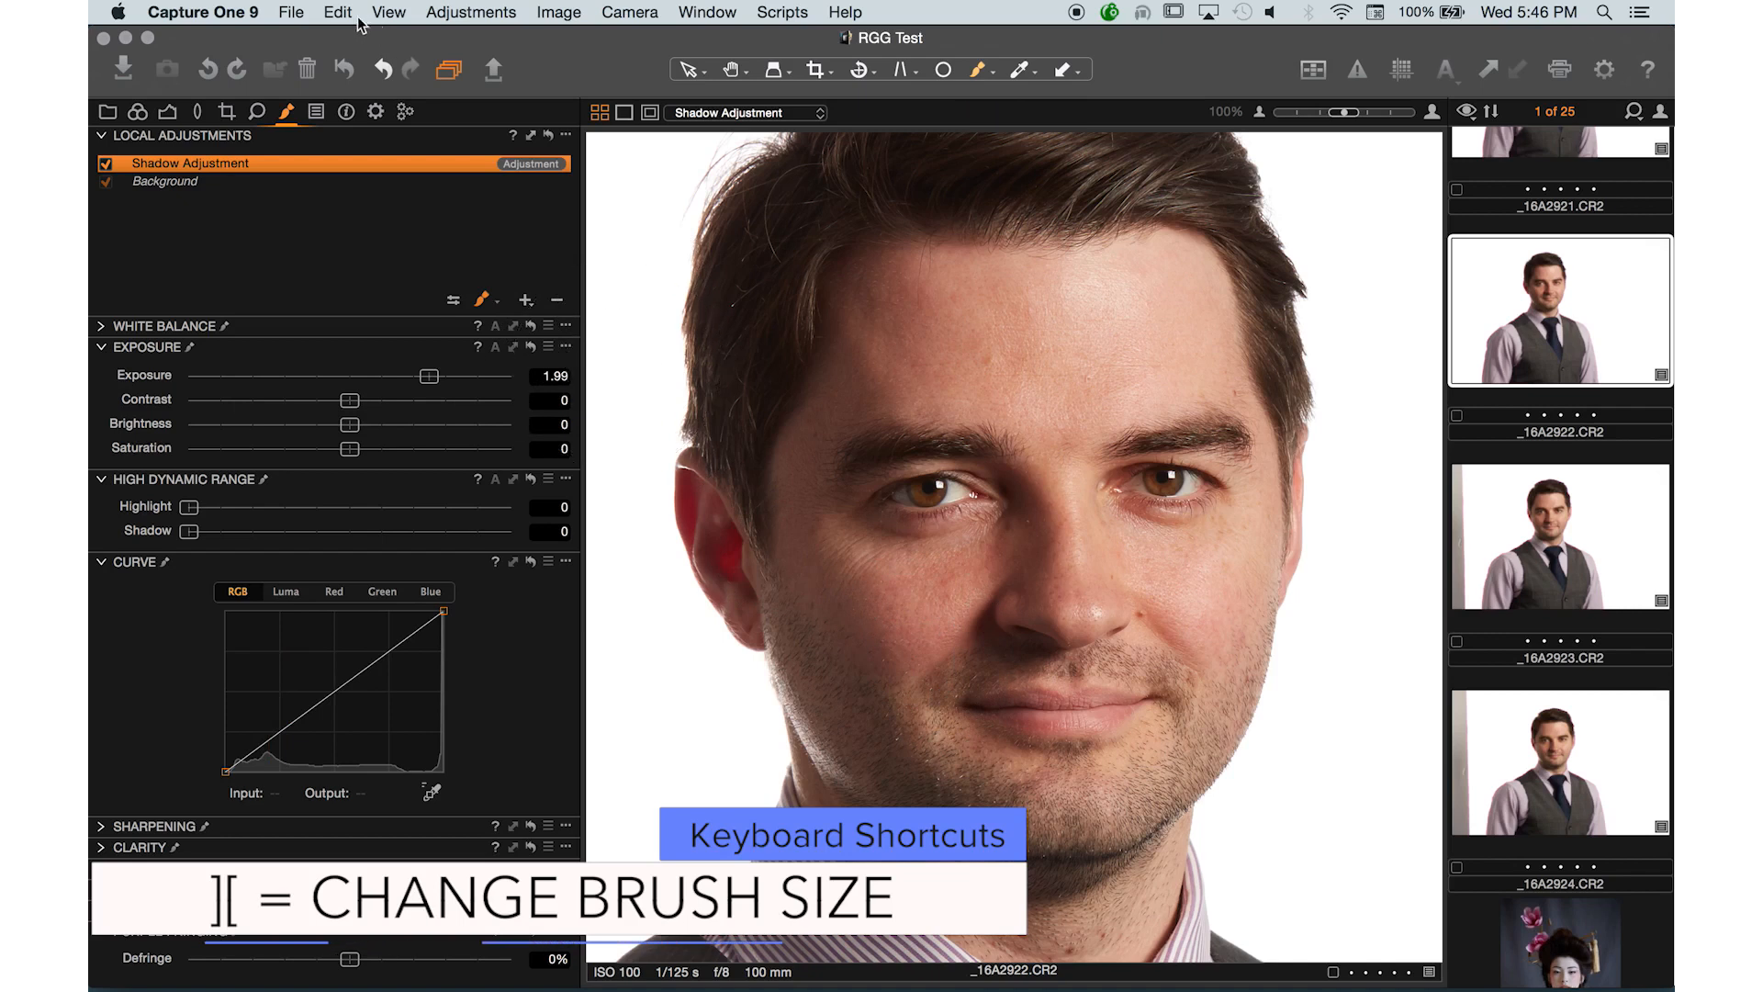
left_click(232, 11)
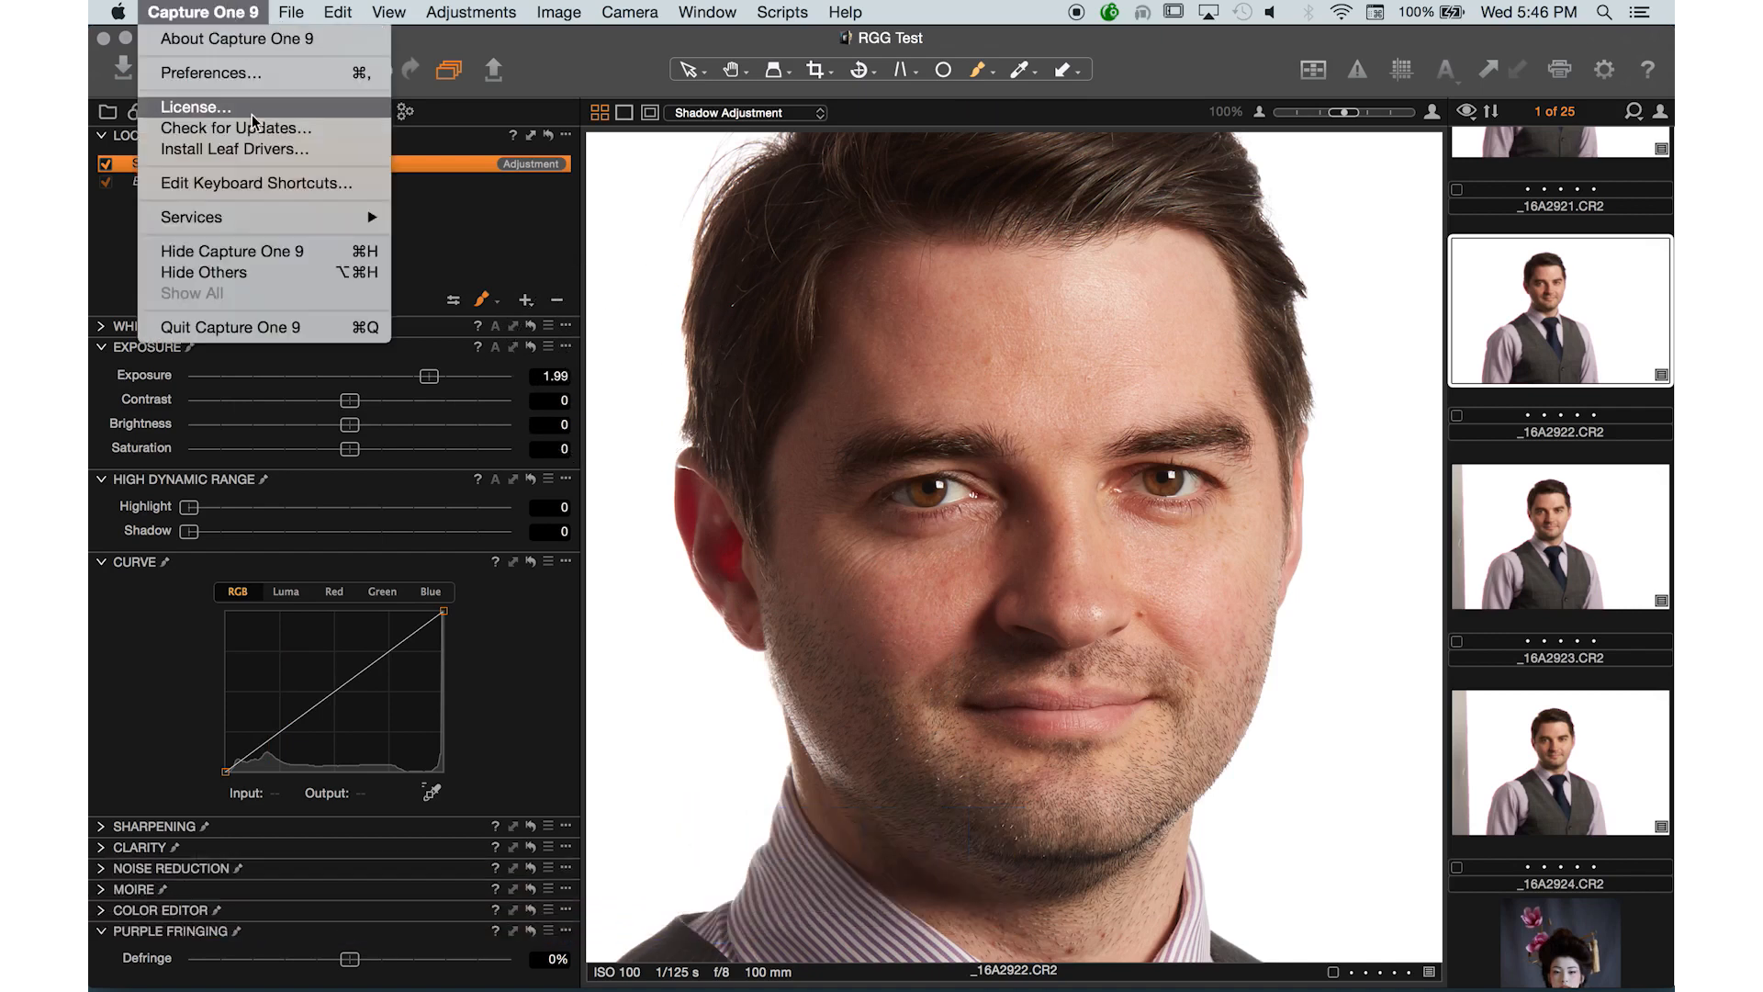
left_click(518, 209)
- Paint the mask in one stroke from the left jaw up across the cheek
left_click(480, 301)
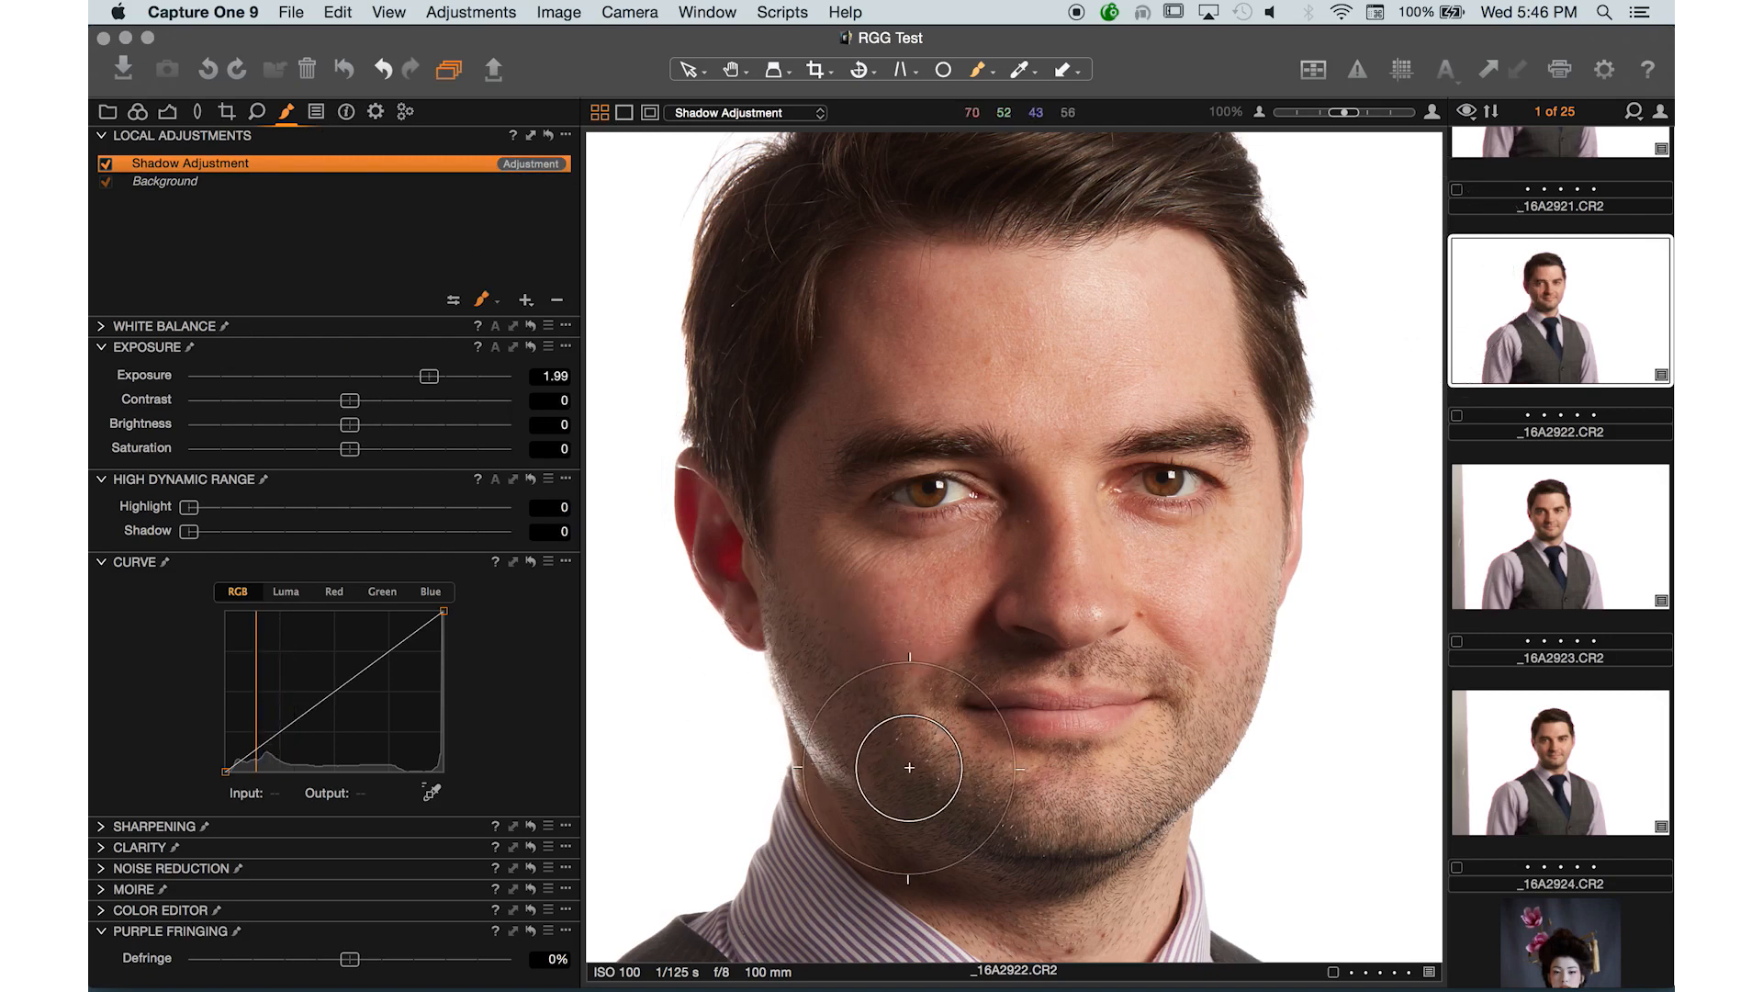
mouse_move(909, 768)
left_mouse_down()
mouse_move(815, 558)
mouse_move(796, 442)
mouse_move(862, 372)
mouse_move(810, 432)
mouse_move(813, 667)
mouse_move(931, 806)
mouse_move(1089, 845)
mouse_move(944, 815)
mouse_move(889, 761)
mouse_move(1029, 878)
mouse_move(1102, 893)
mouse_move(980, 845)
mouse_move(829, 421)
mouse_move(850, 288)
mouse_move(886, 277)
mouse_move(837, 336)
mouse_move(856, 406)
mouse_move(1007, 386)
left_mouse_up()
key("super+minus")
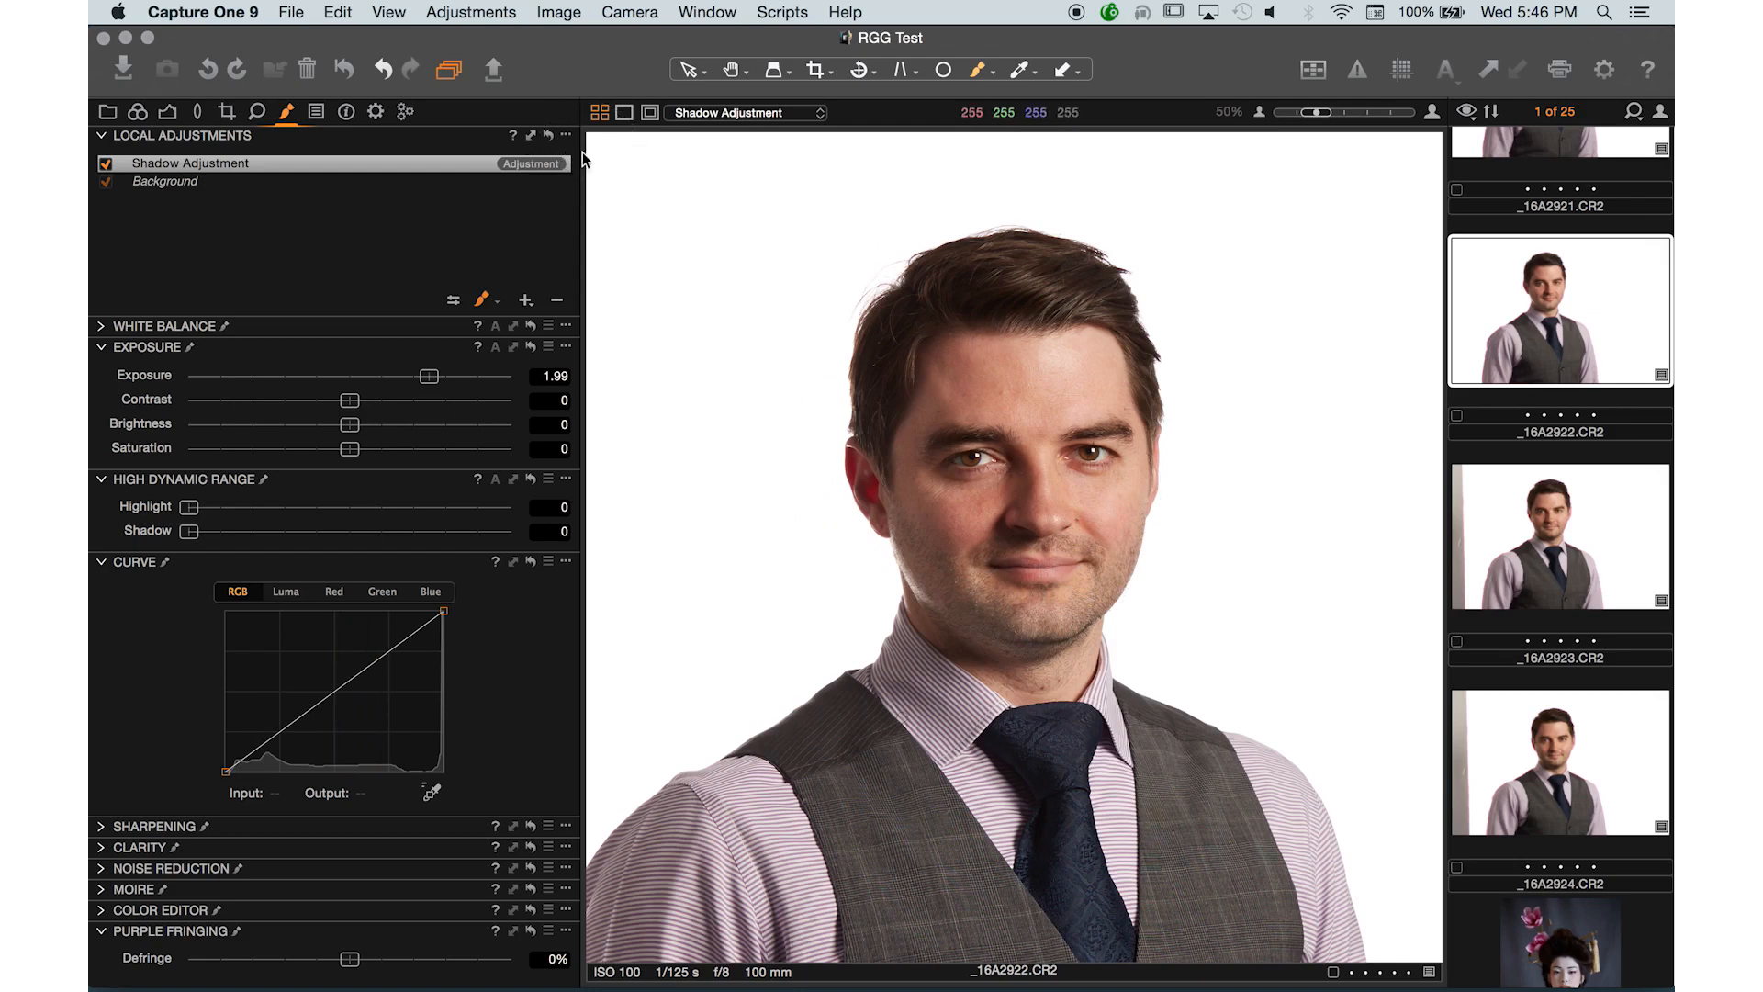
- Set the mask display option to Always Display Mask
left_click(530, 303)
left_click(487, 255)
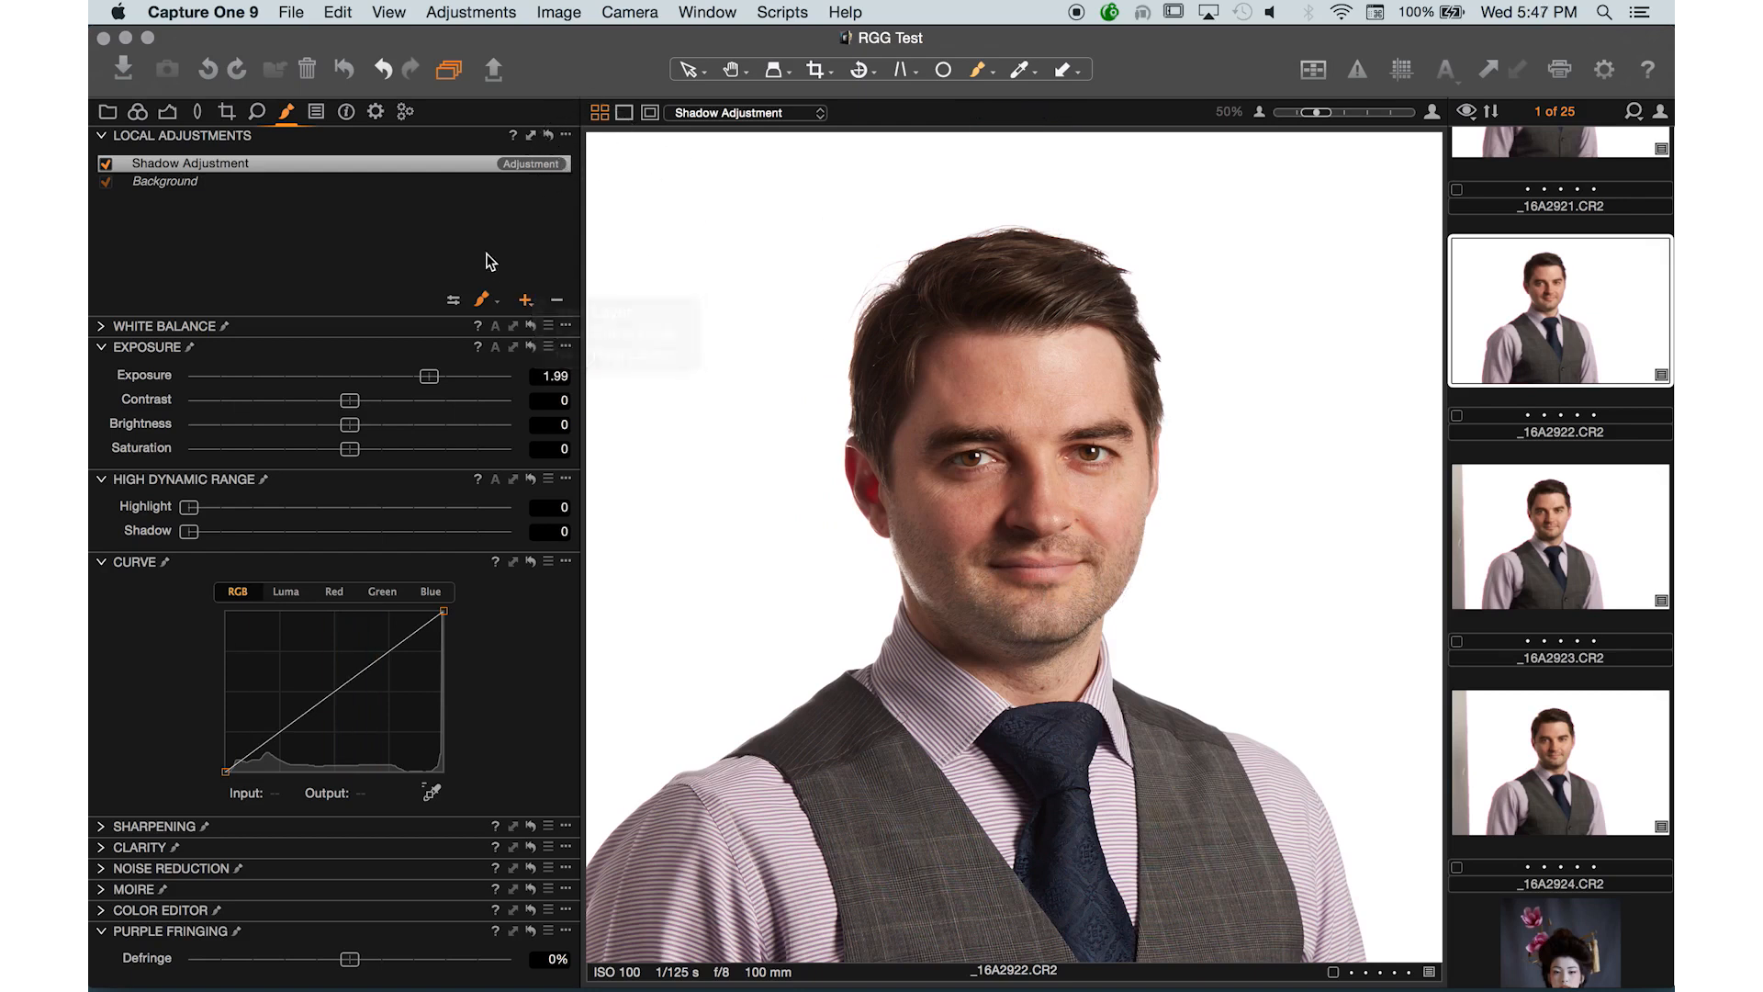
left_click(489, 304)
left_click(553, 404)
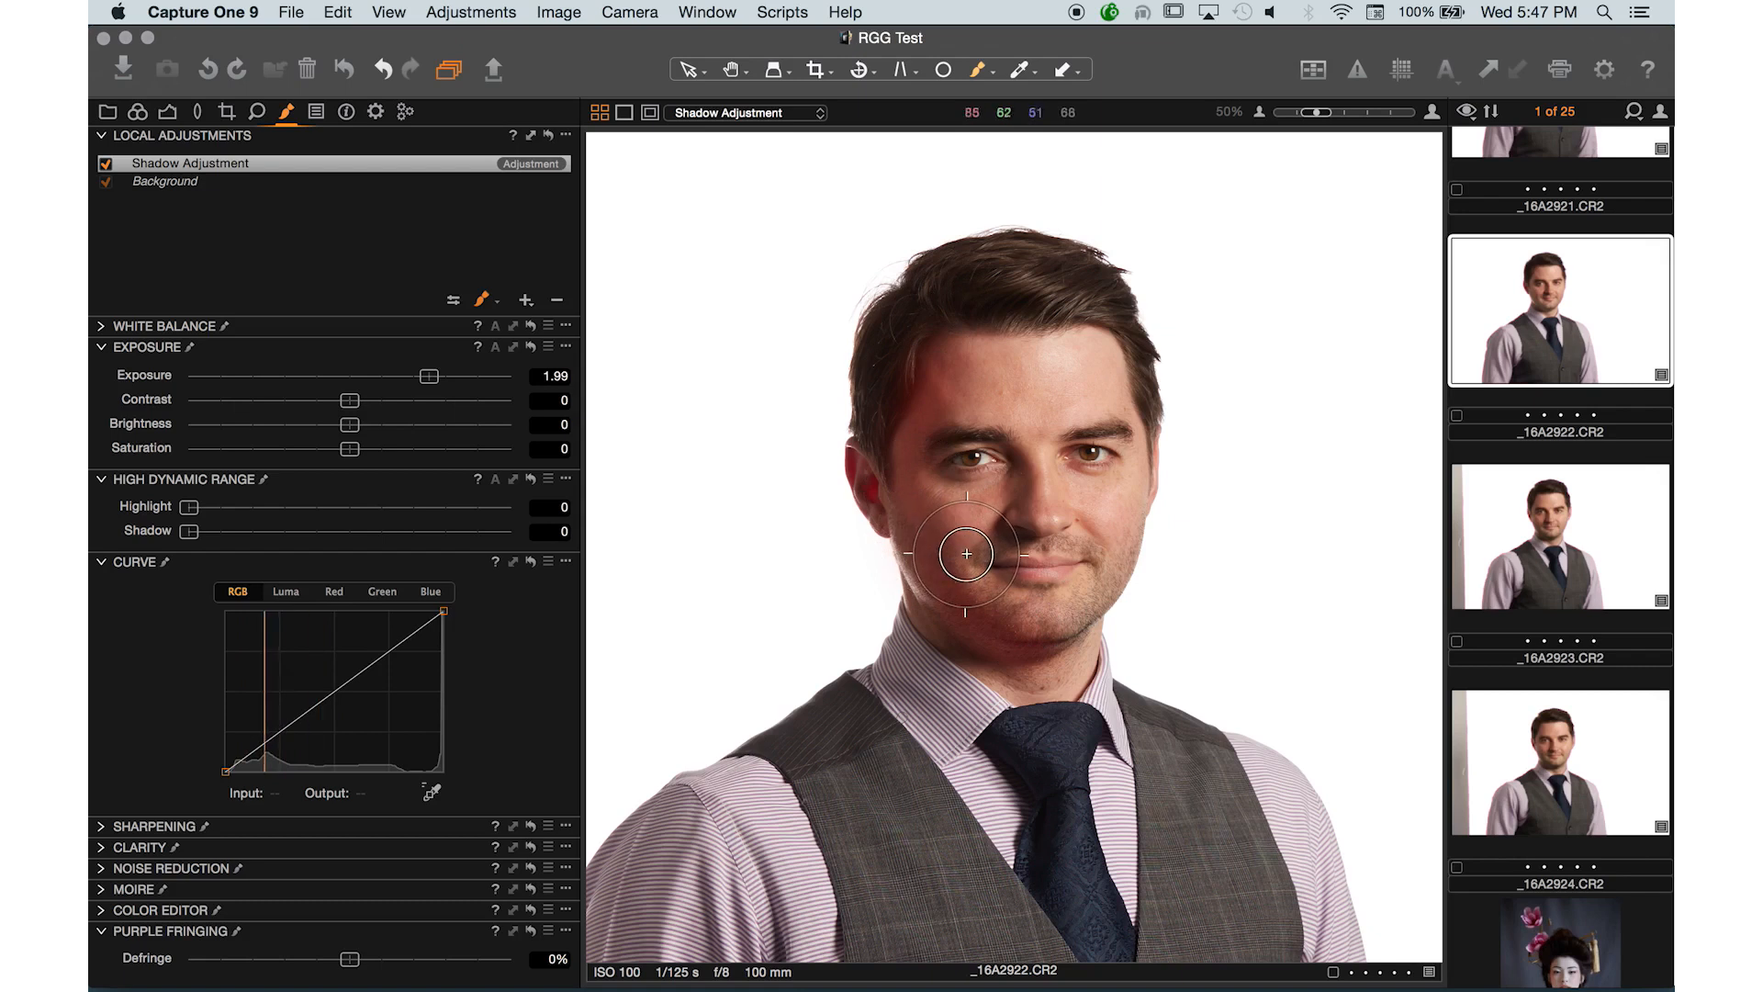
- Set the mask display to Never Display Mask and toggle the Shadow Adjustment layer off and on to compare
left_click(484, 301)
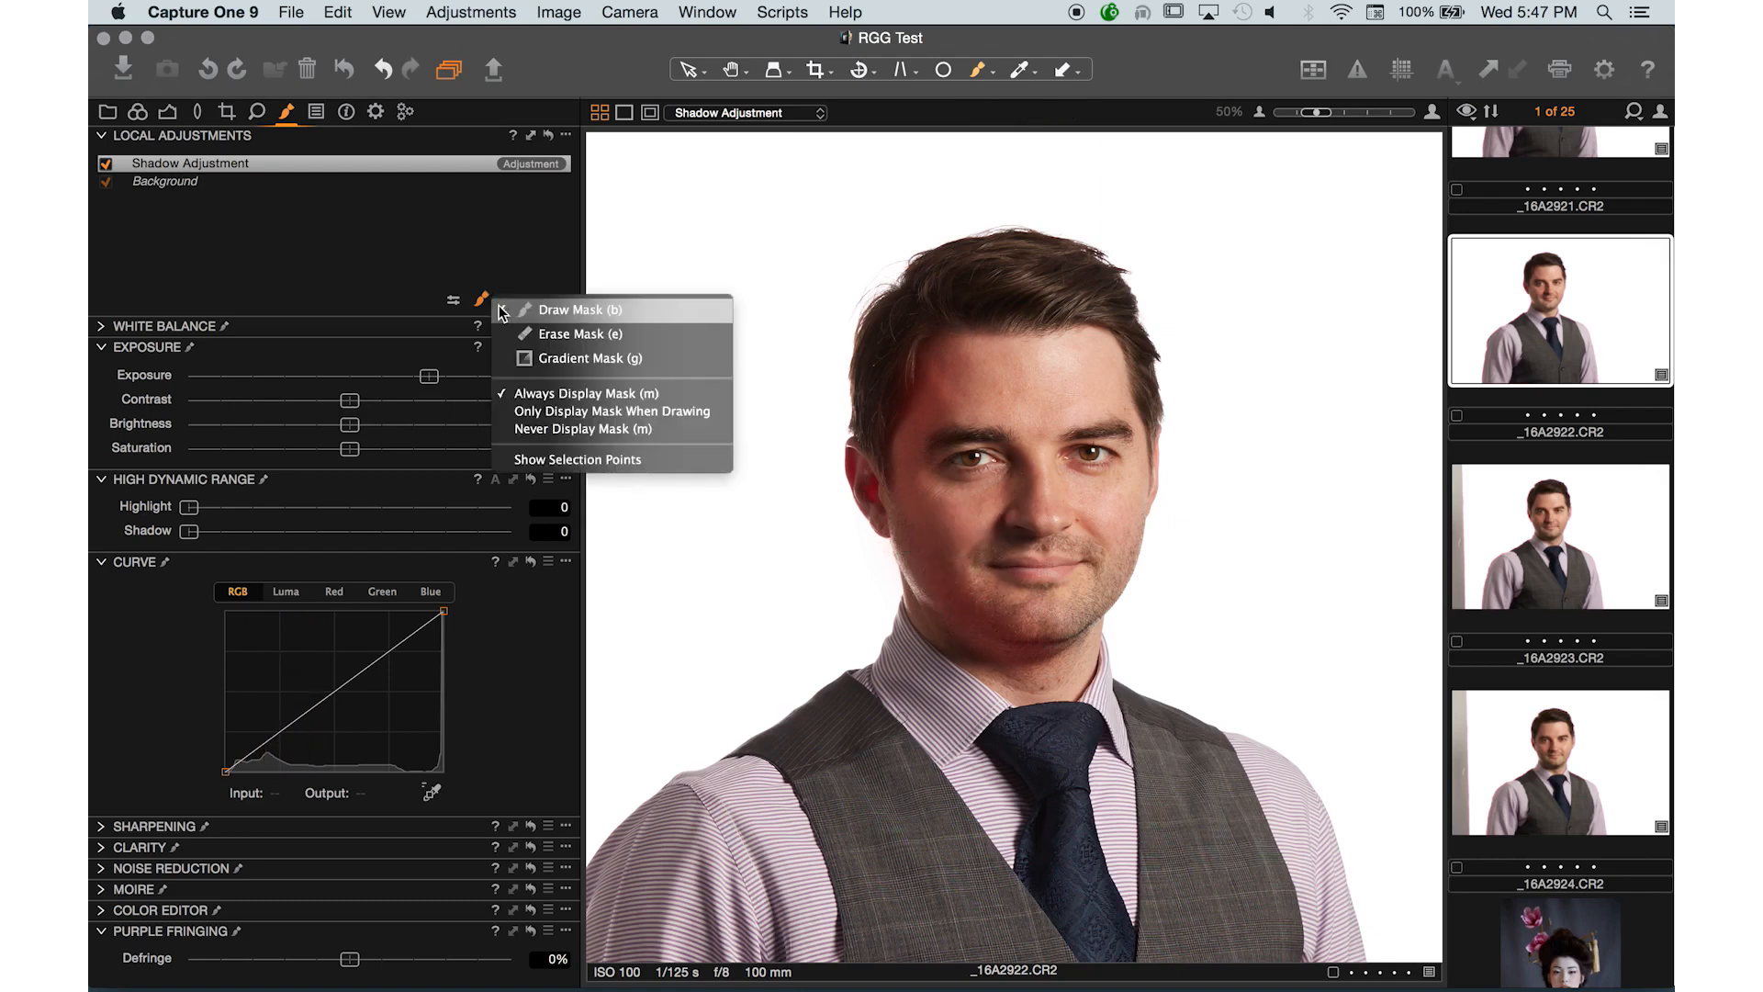
left_click(555, 428)
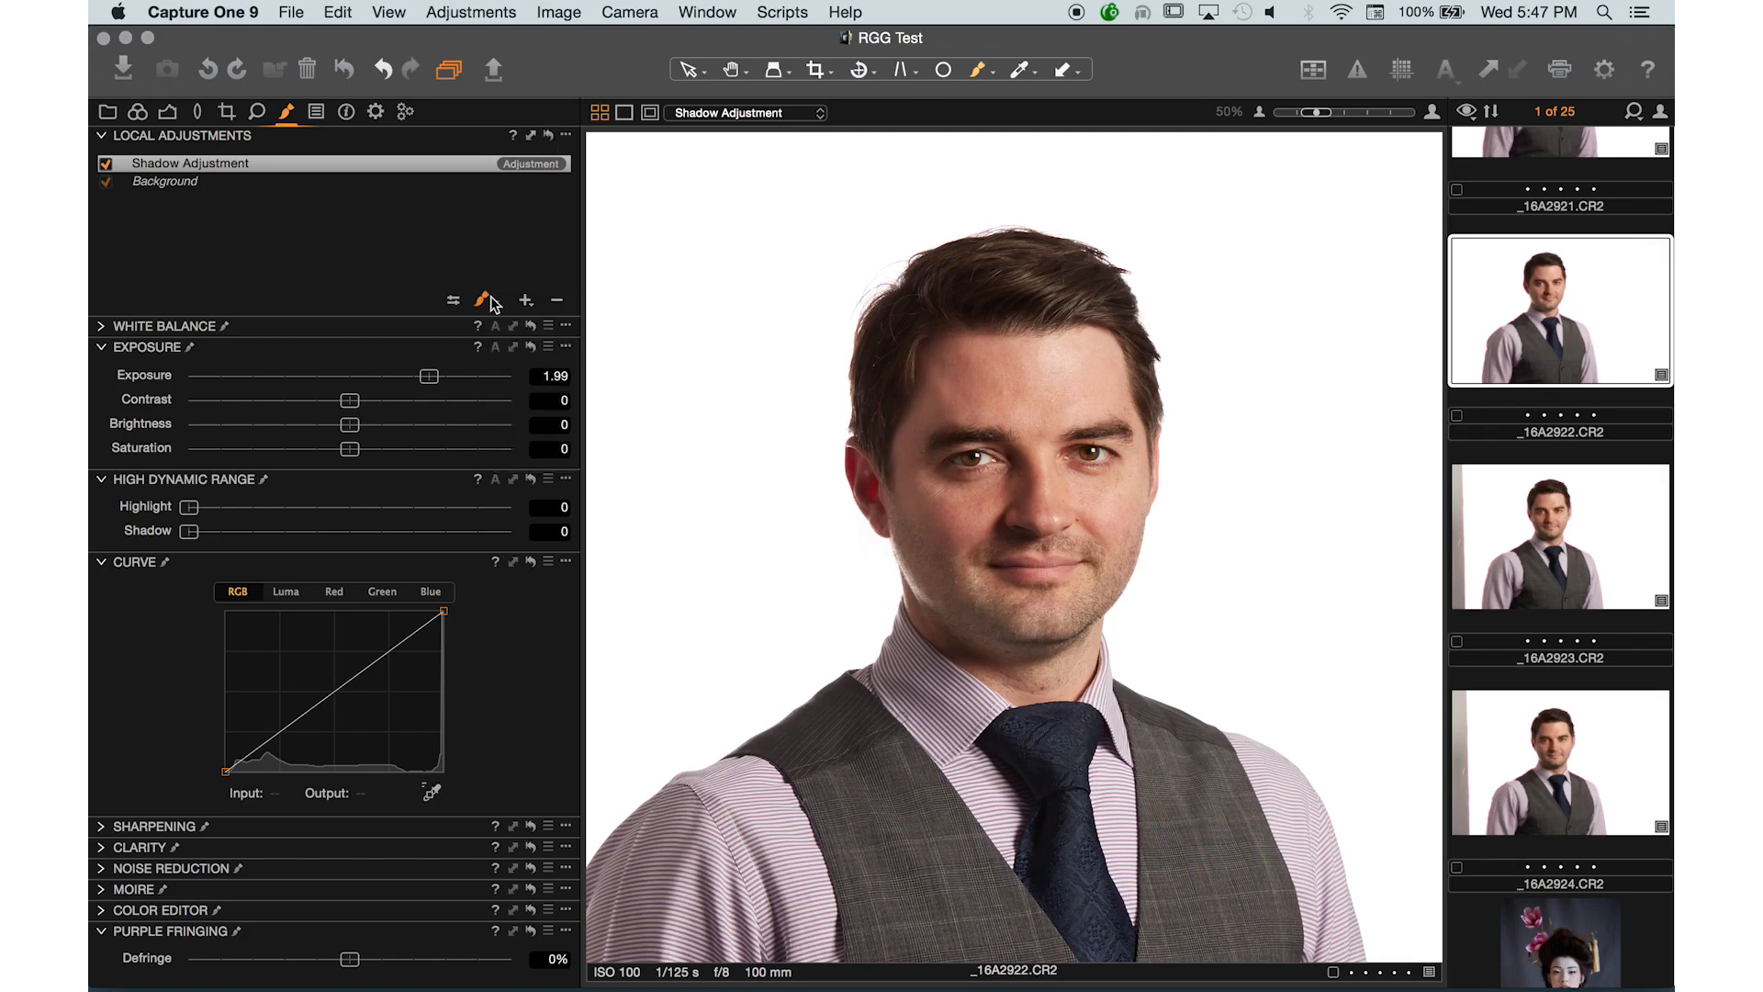
left_click(107, 164)
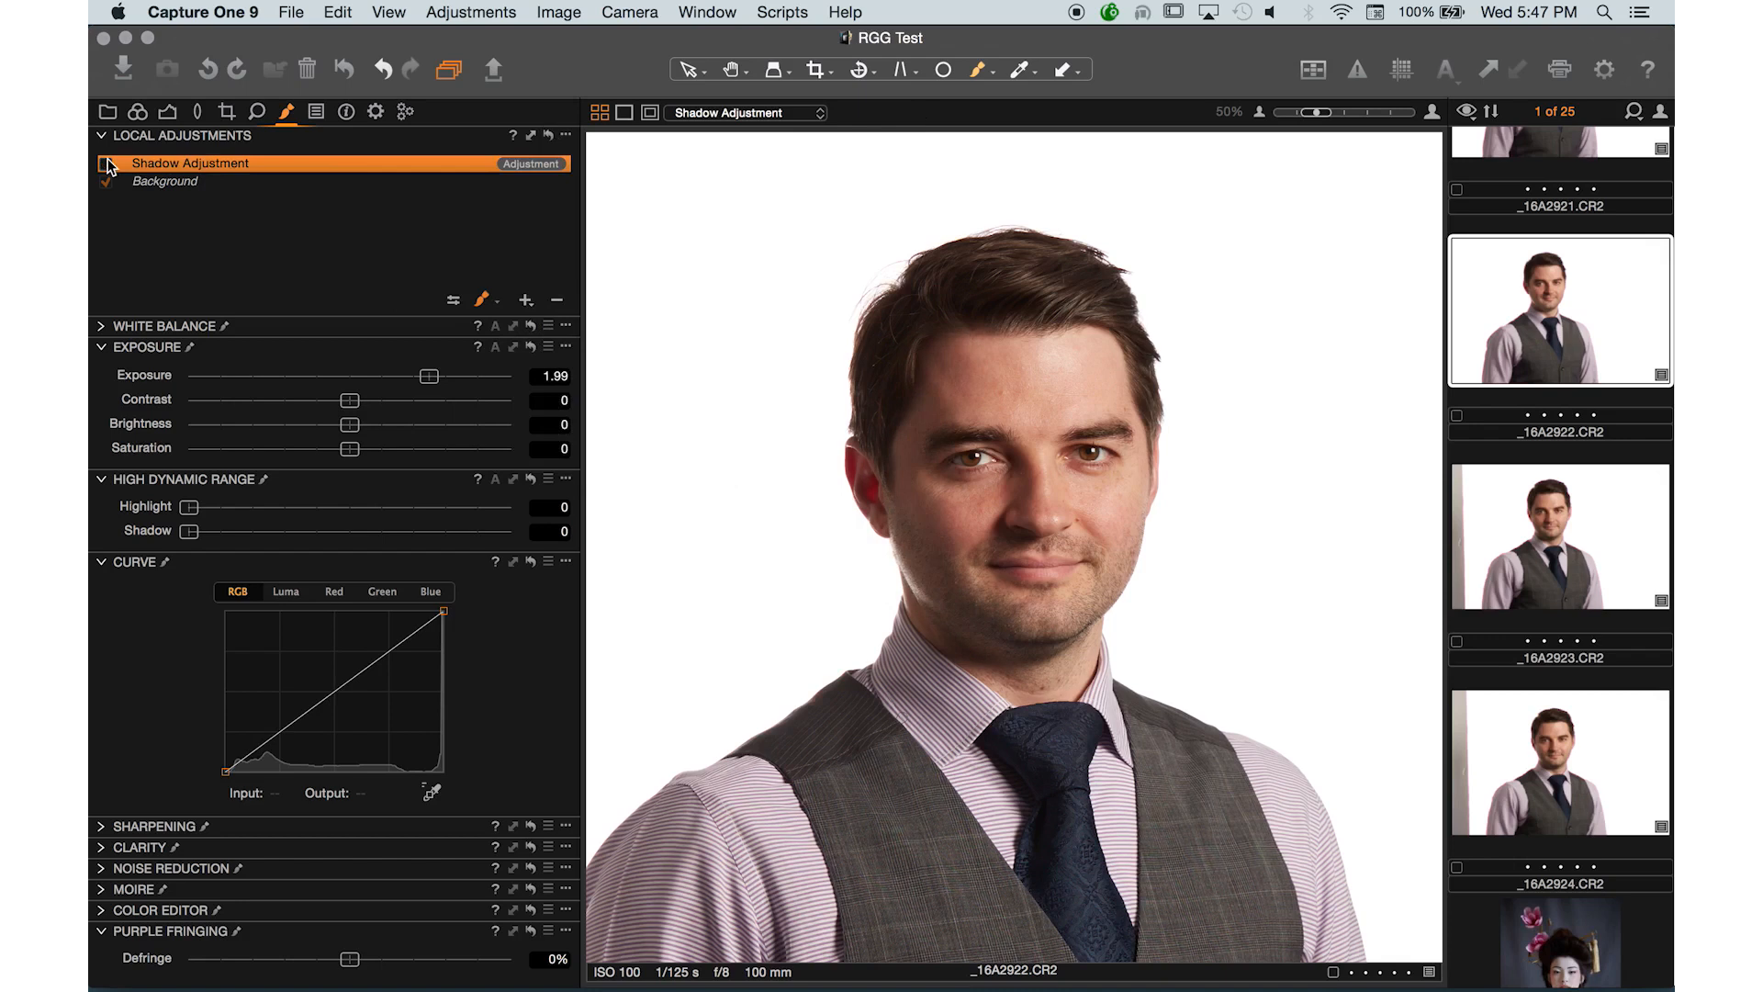
left_click(106, 165)
left_click(106, 165)
left_click(107, 165)
left_click(106, 164)
left_click(106, 165)
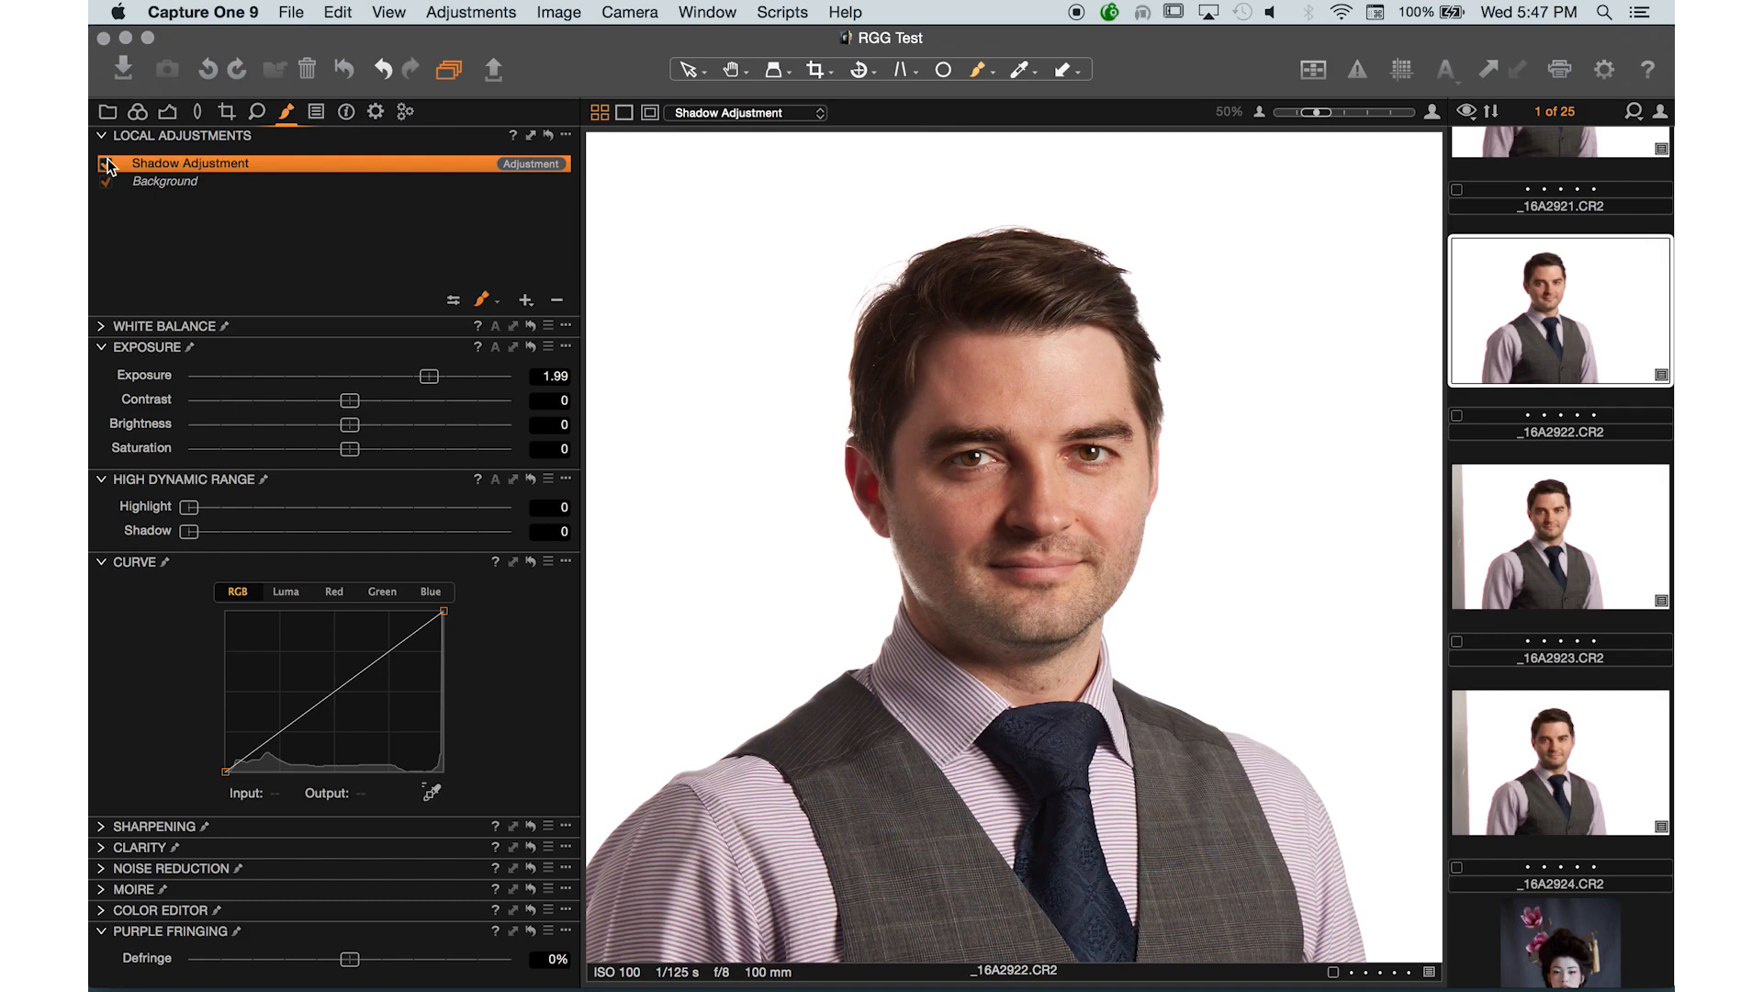
- Switch the brush to Erase Mask and erase a stroke down the face from the left eye to the chin
left_click(495, 302)
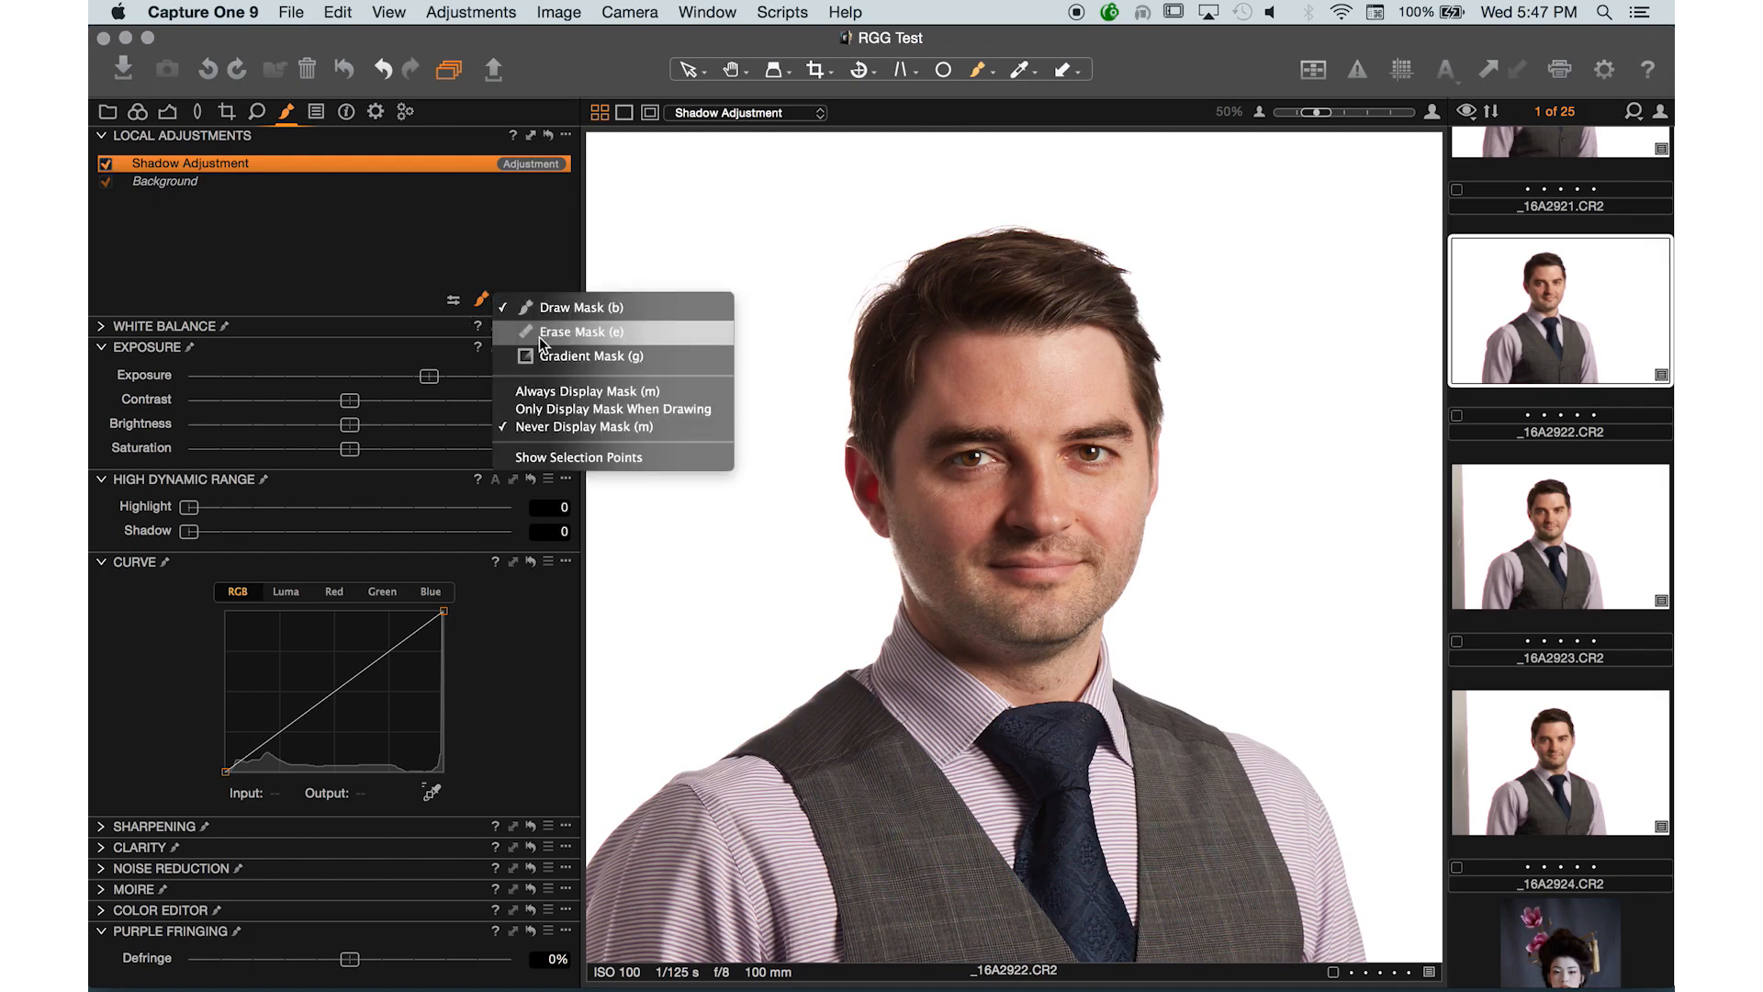
left_click(540, 335)
left_click(453, 300)
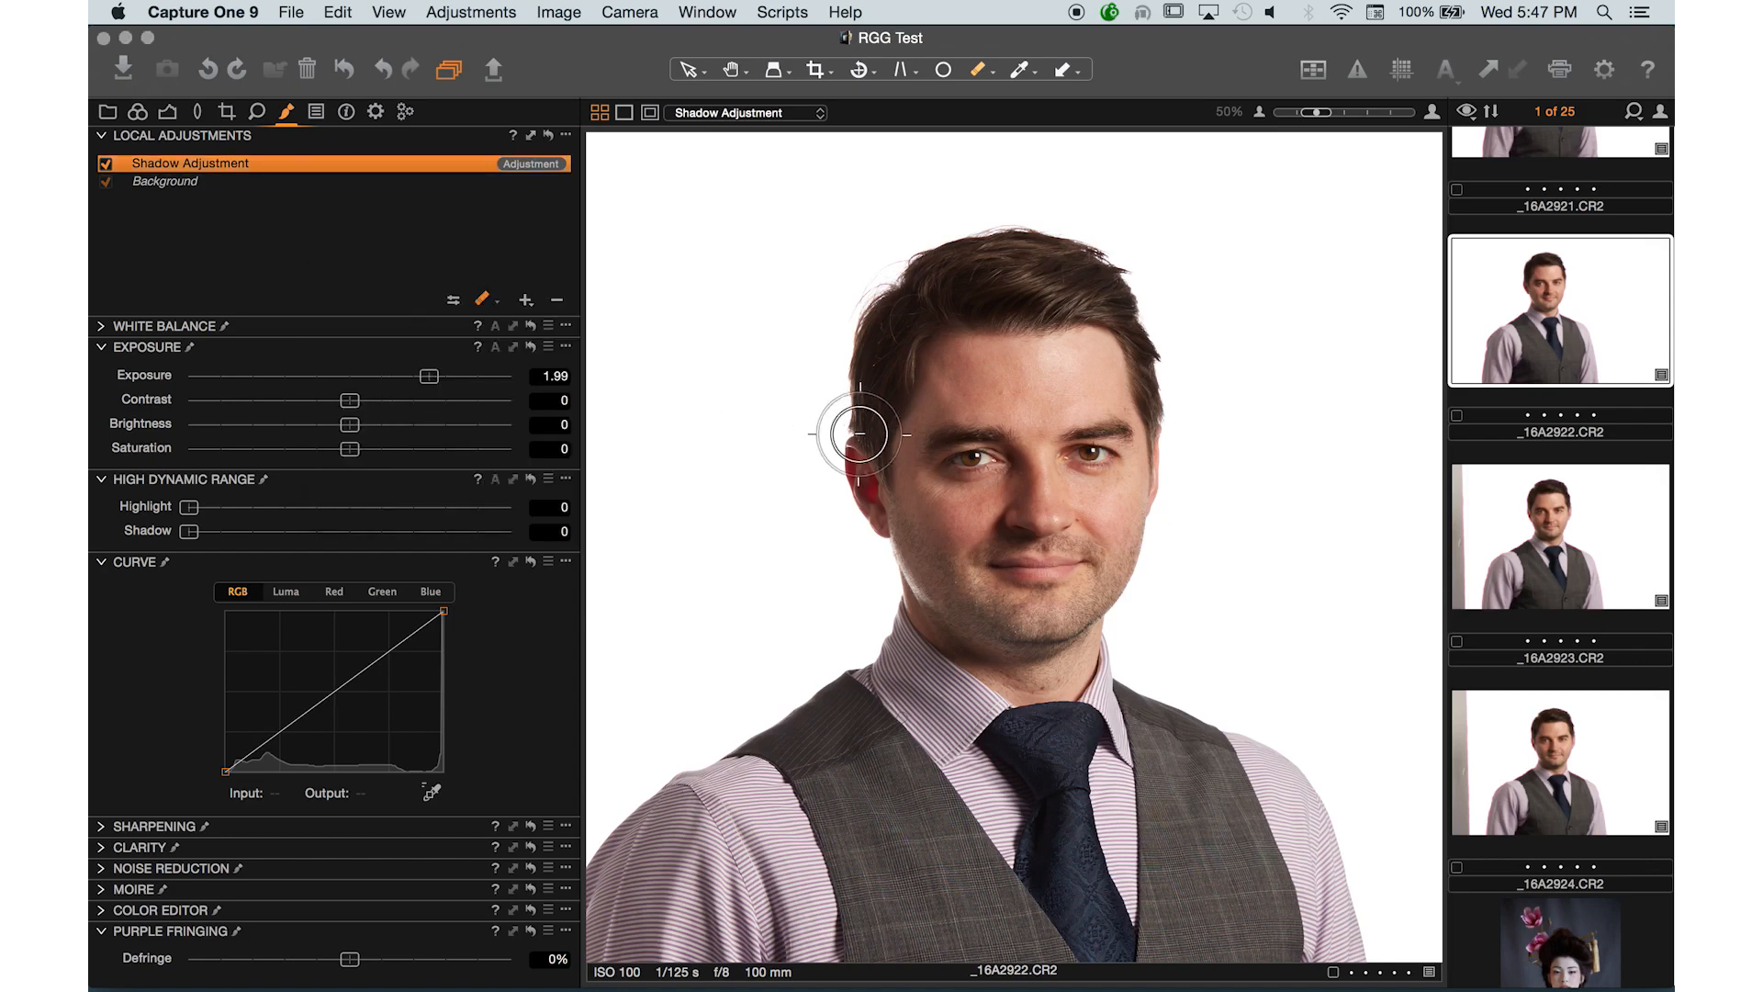
mouse_move(916, 417)
left_mouse_down()
mouse_move(954, 602)
mouse_move(904, 417)
mouse_move(953, 600)
mouse_move(1033, 675)
left_mouse_up()
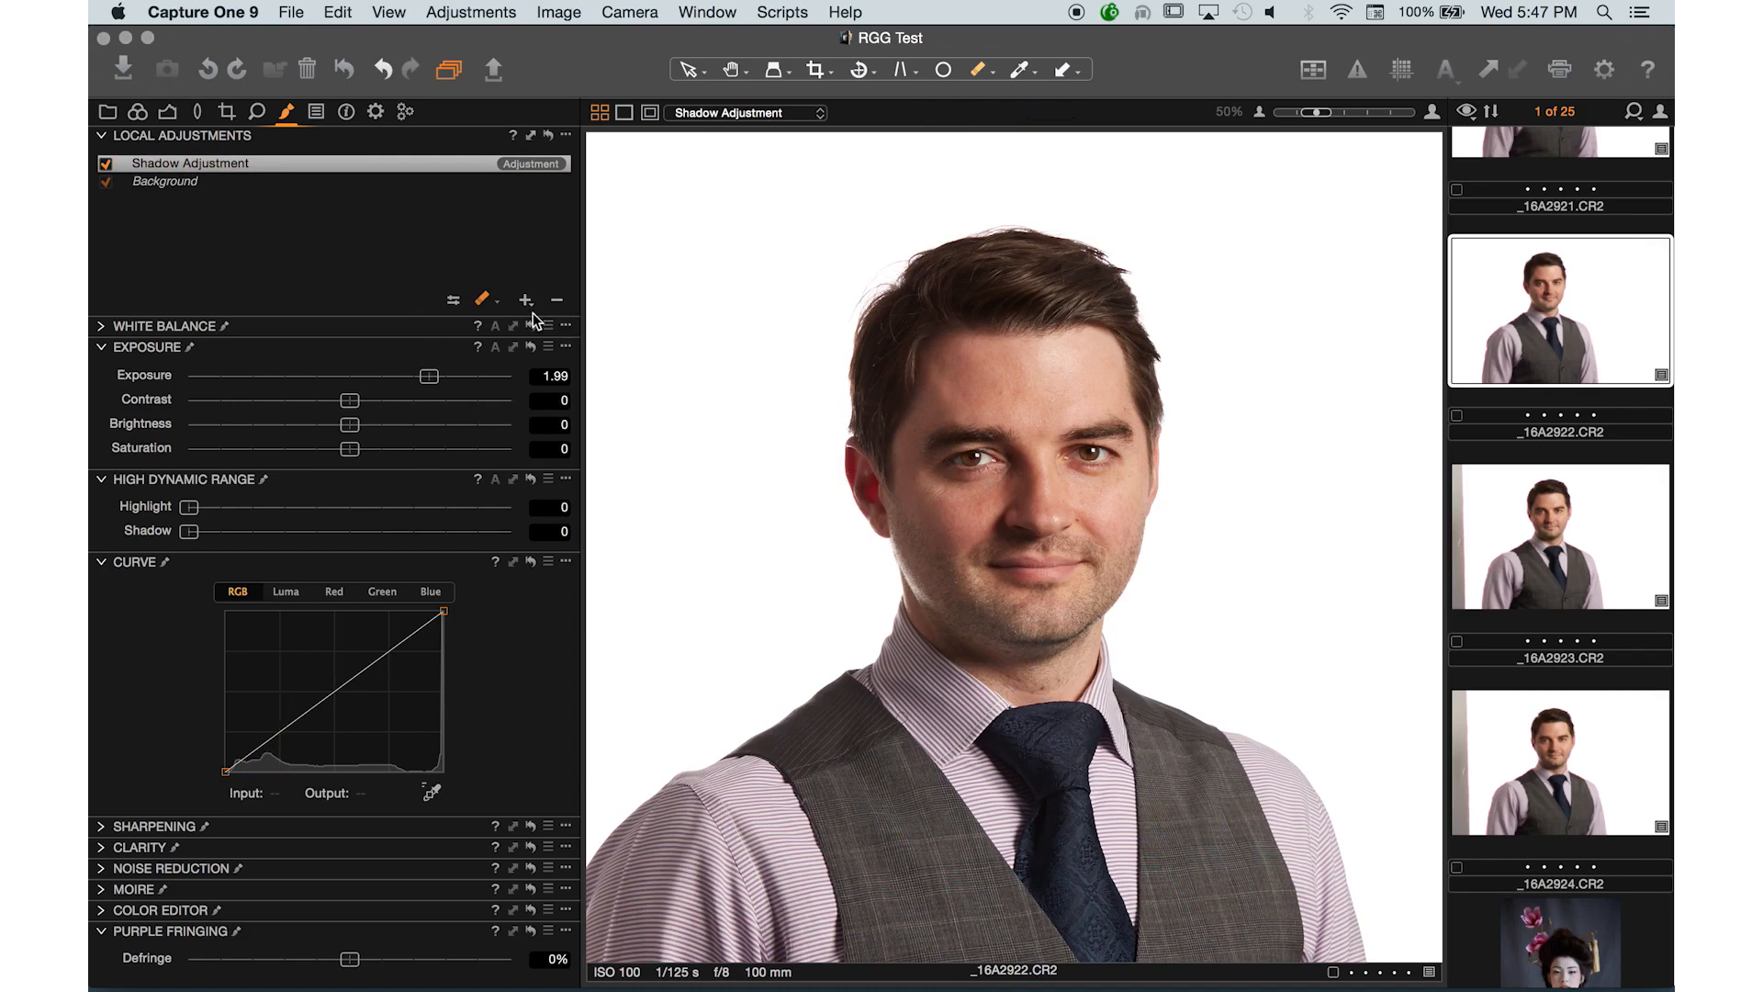
- Add a new local adjustment layer and name it White Balance
left_click(496, 302)
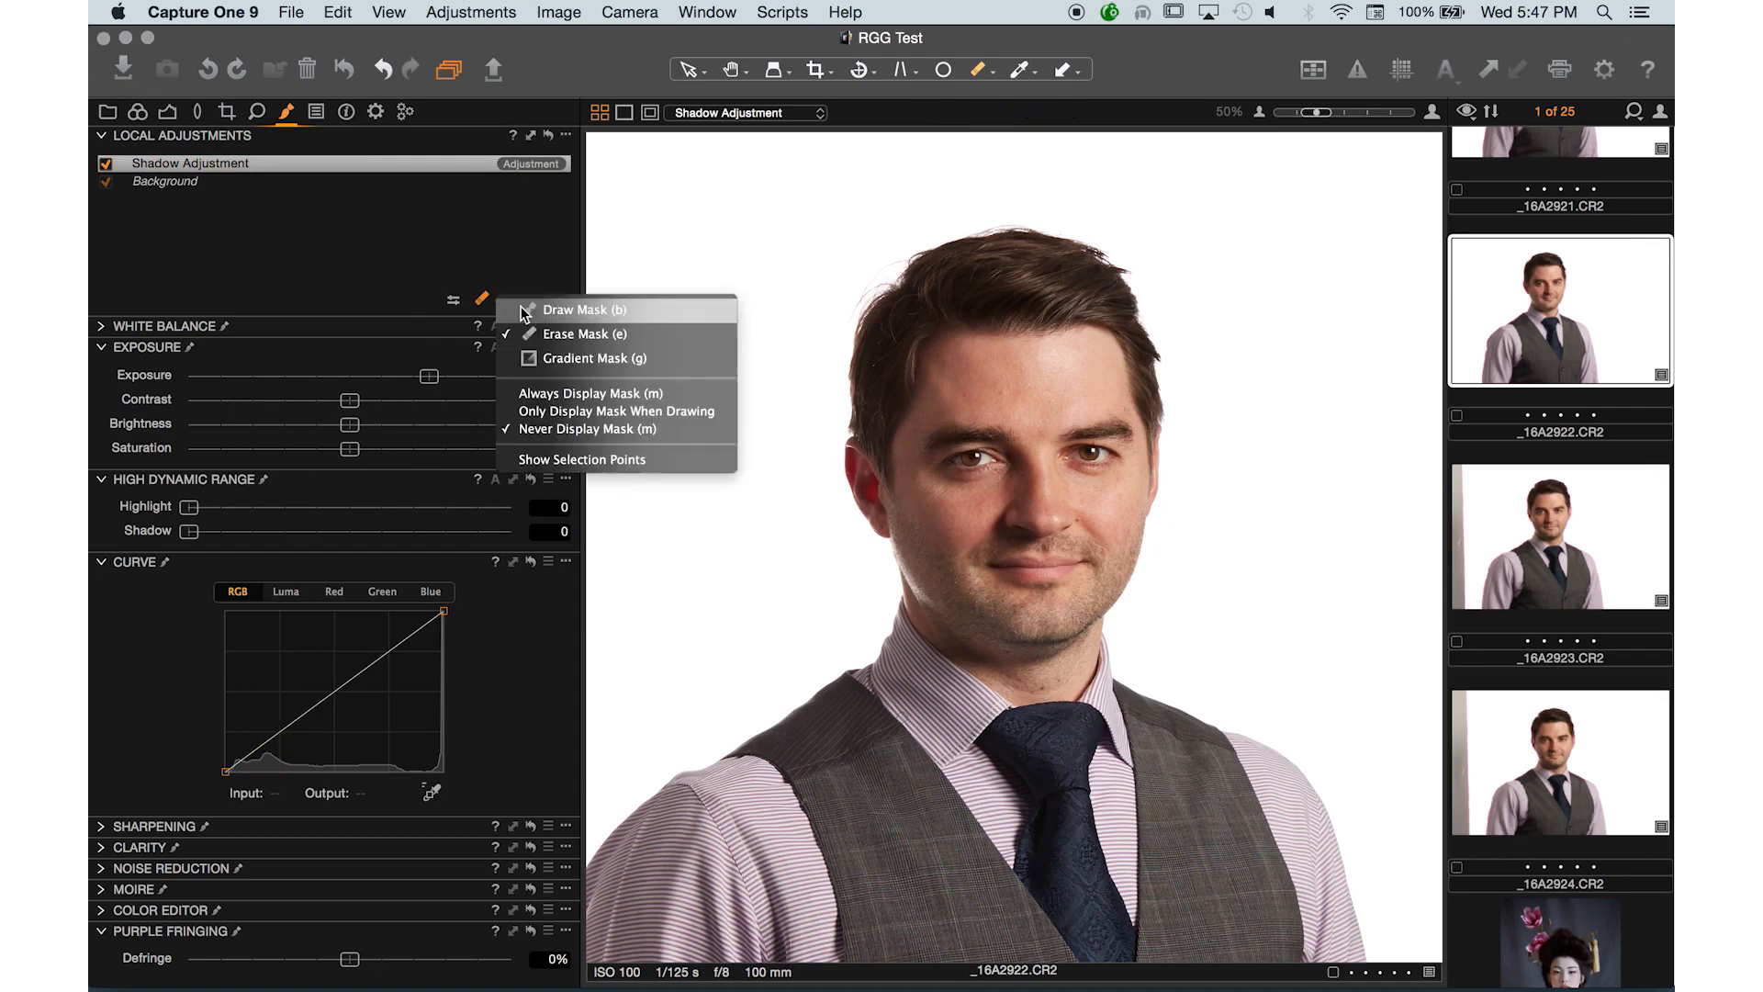
left_click(609, 333)
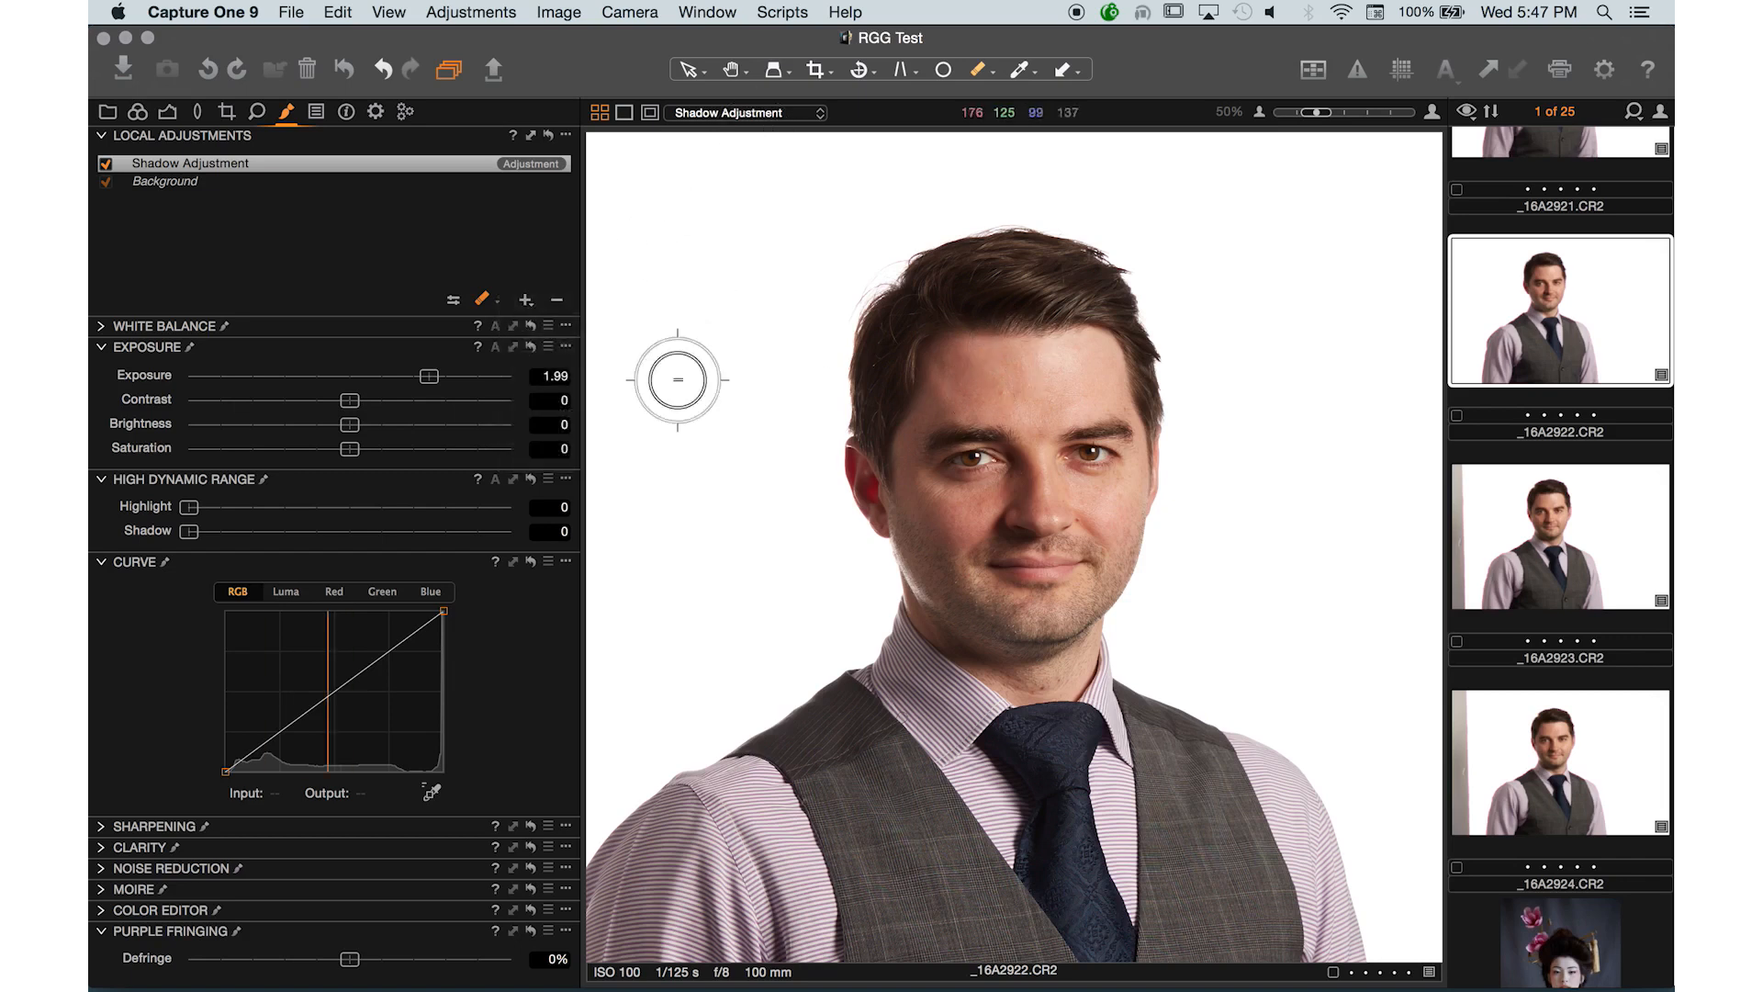
key("super+minus")
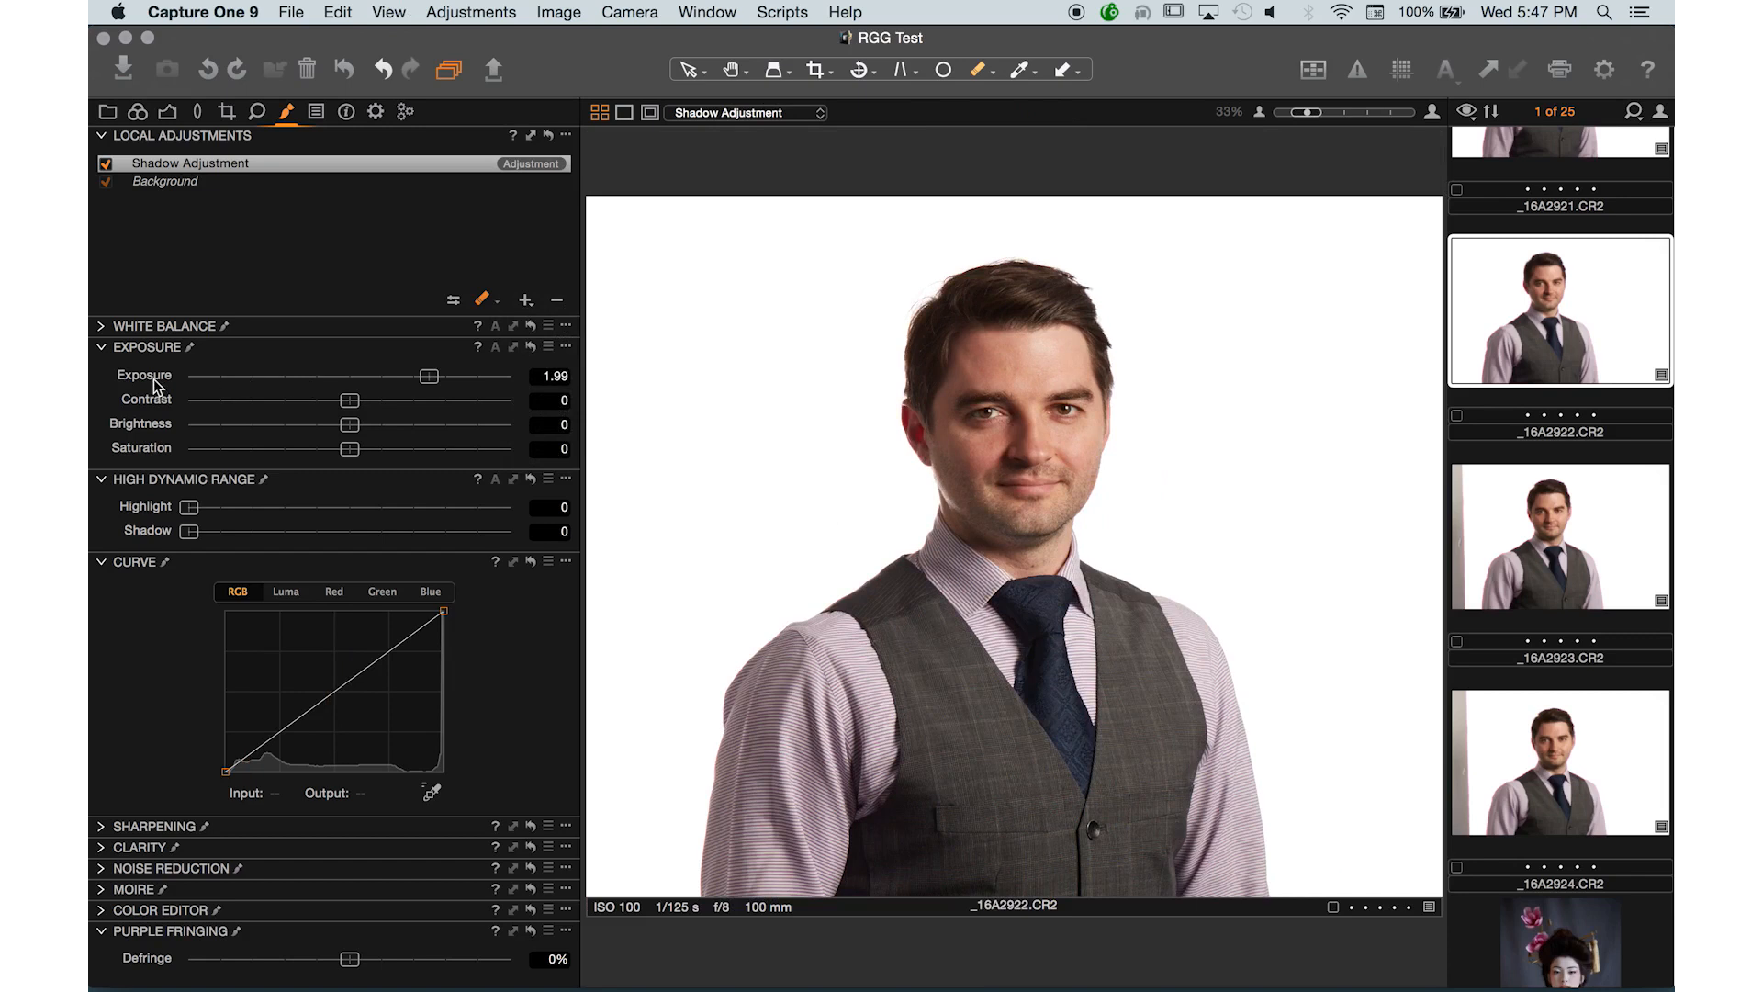
left_click(103, 326)
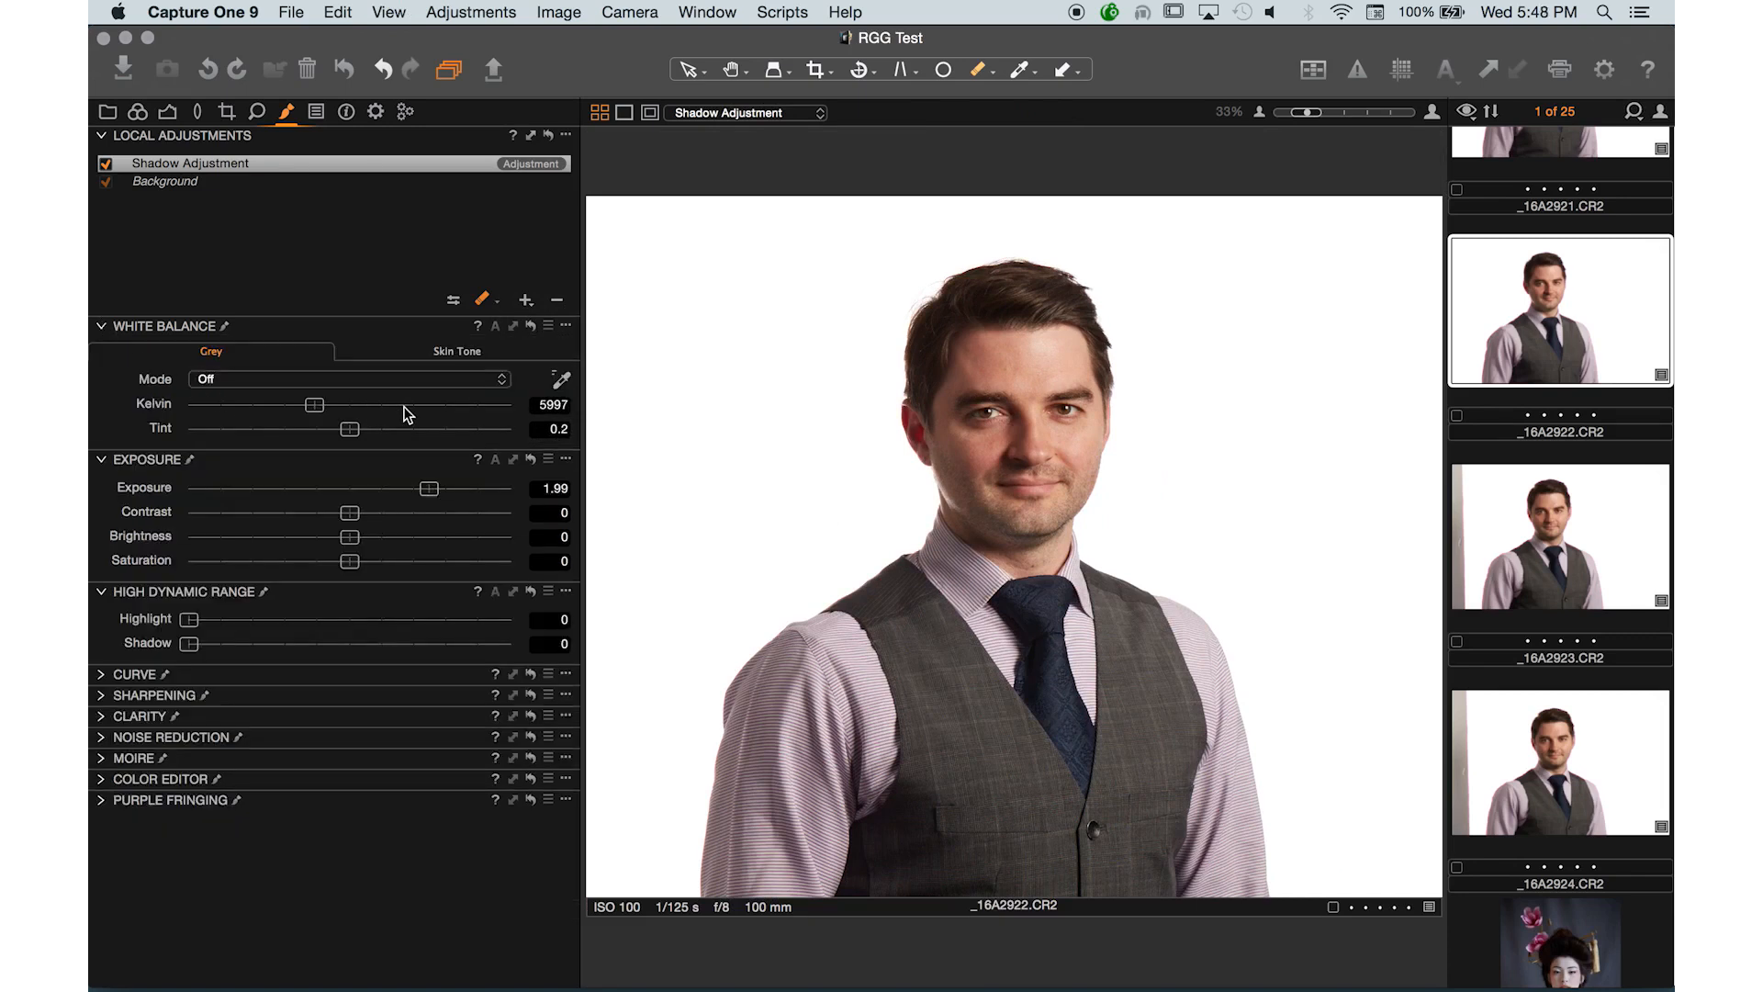
left_click(525, 300)
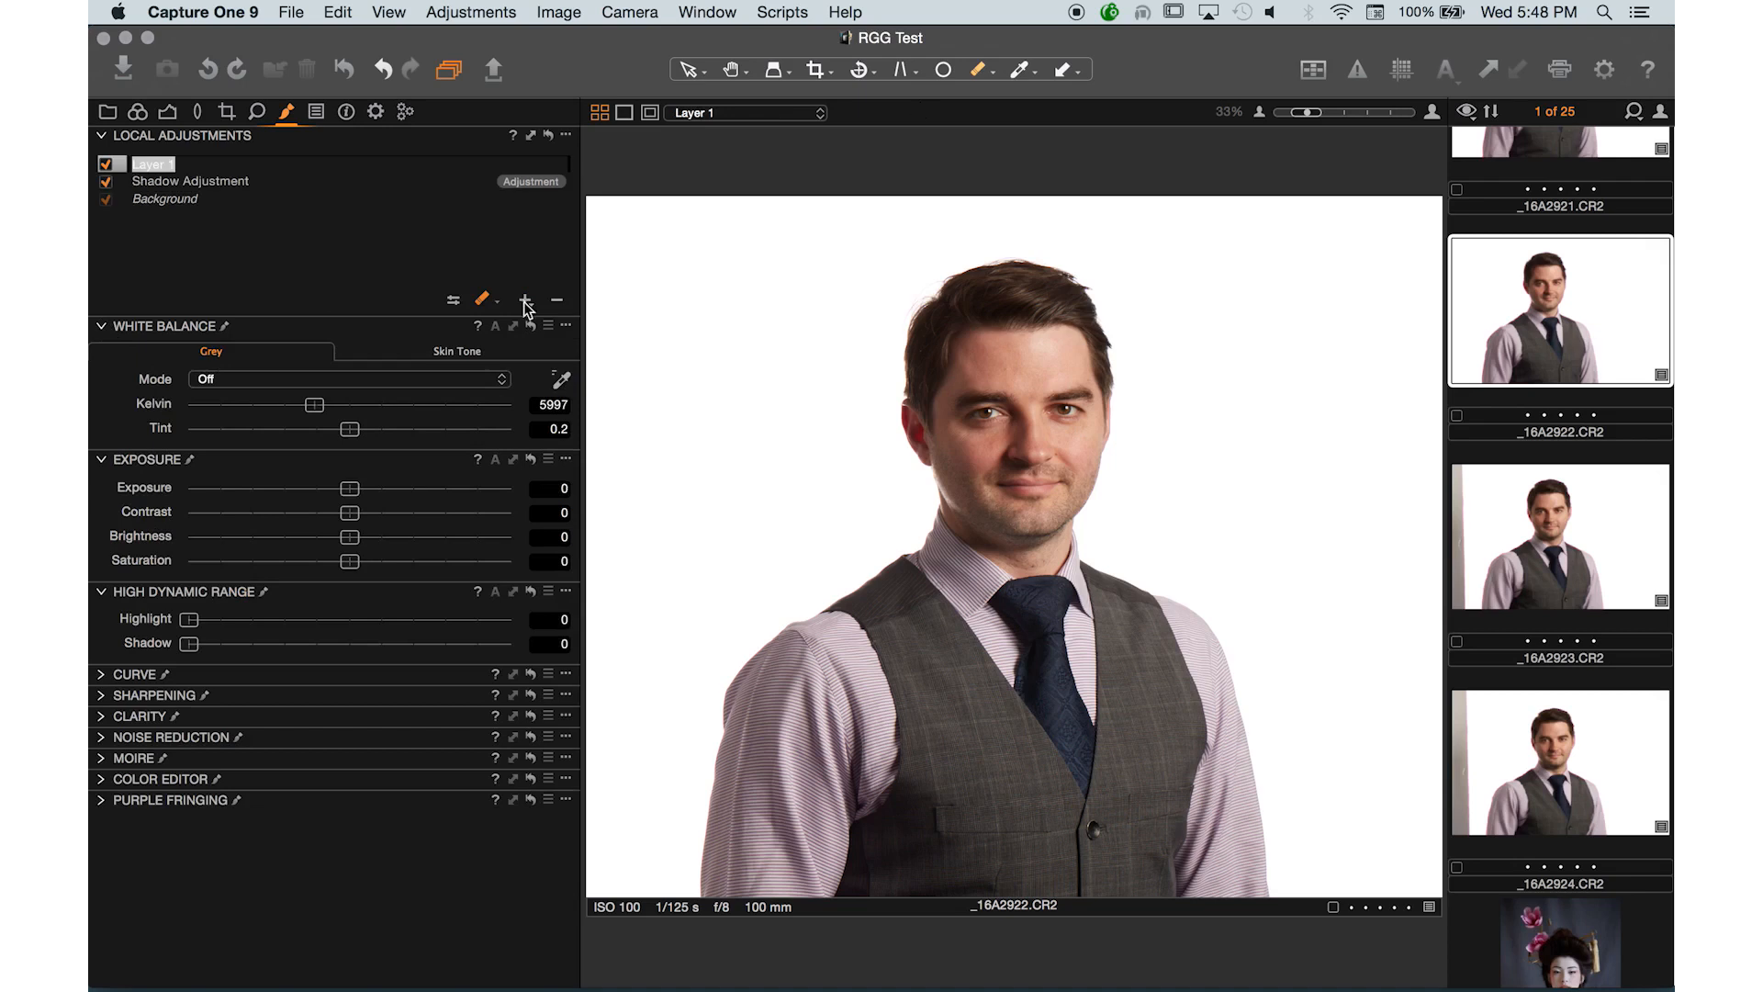
type("White Balance")
key("Return")
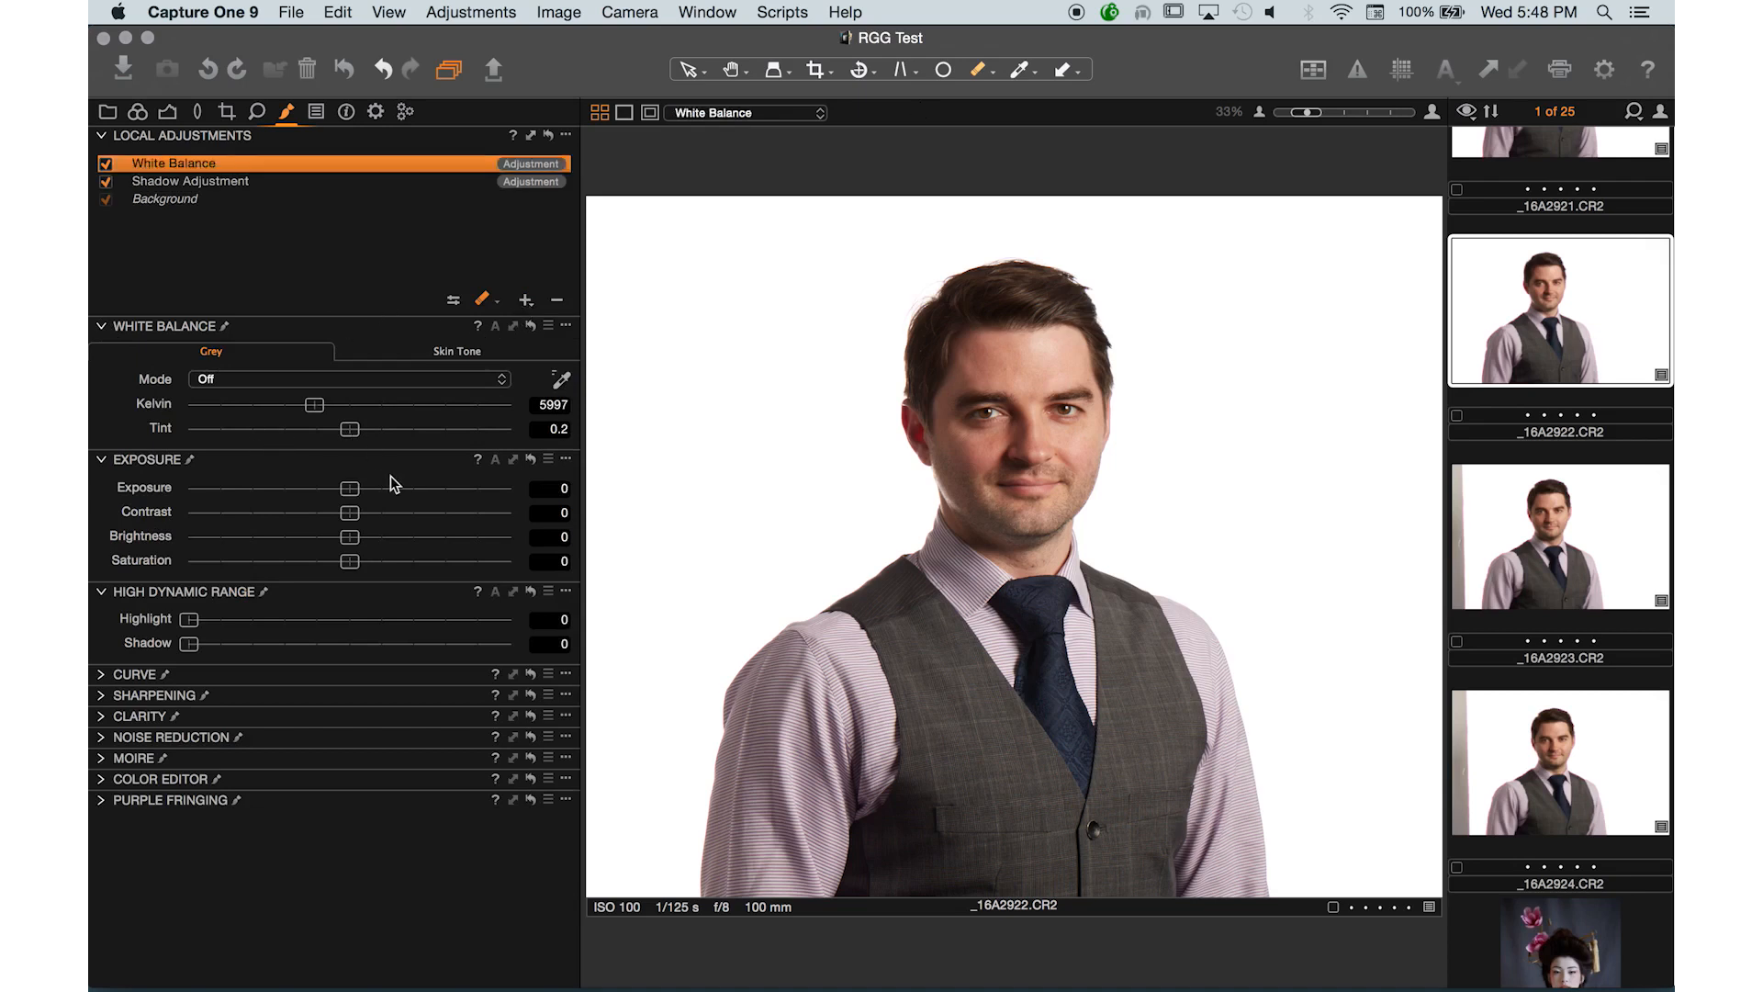
- Set the White Balance layer's Kelvin to 12048 and paint its mask with a large brush from the chin up over the head
mouse_move(418, 405)
left_mouse_down()
mouse_move(497, 409)
mouse_move(423, 406)
left_mouse_up()
key("bracketright")
key("bracketright")
key("bracketright")
key("bracketright")
key("bracketright")
key("bracketright")
key("bracketright")
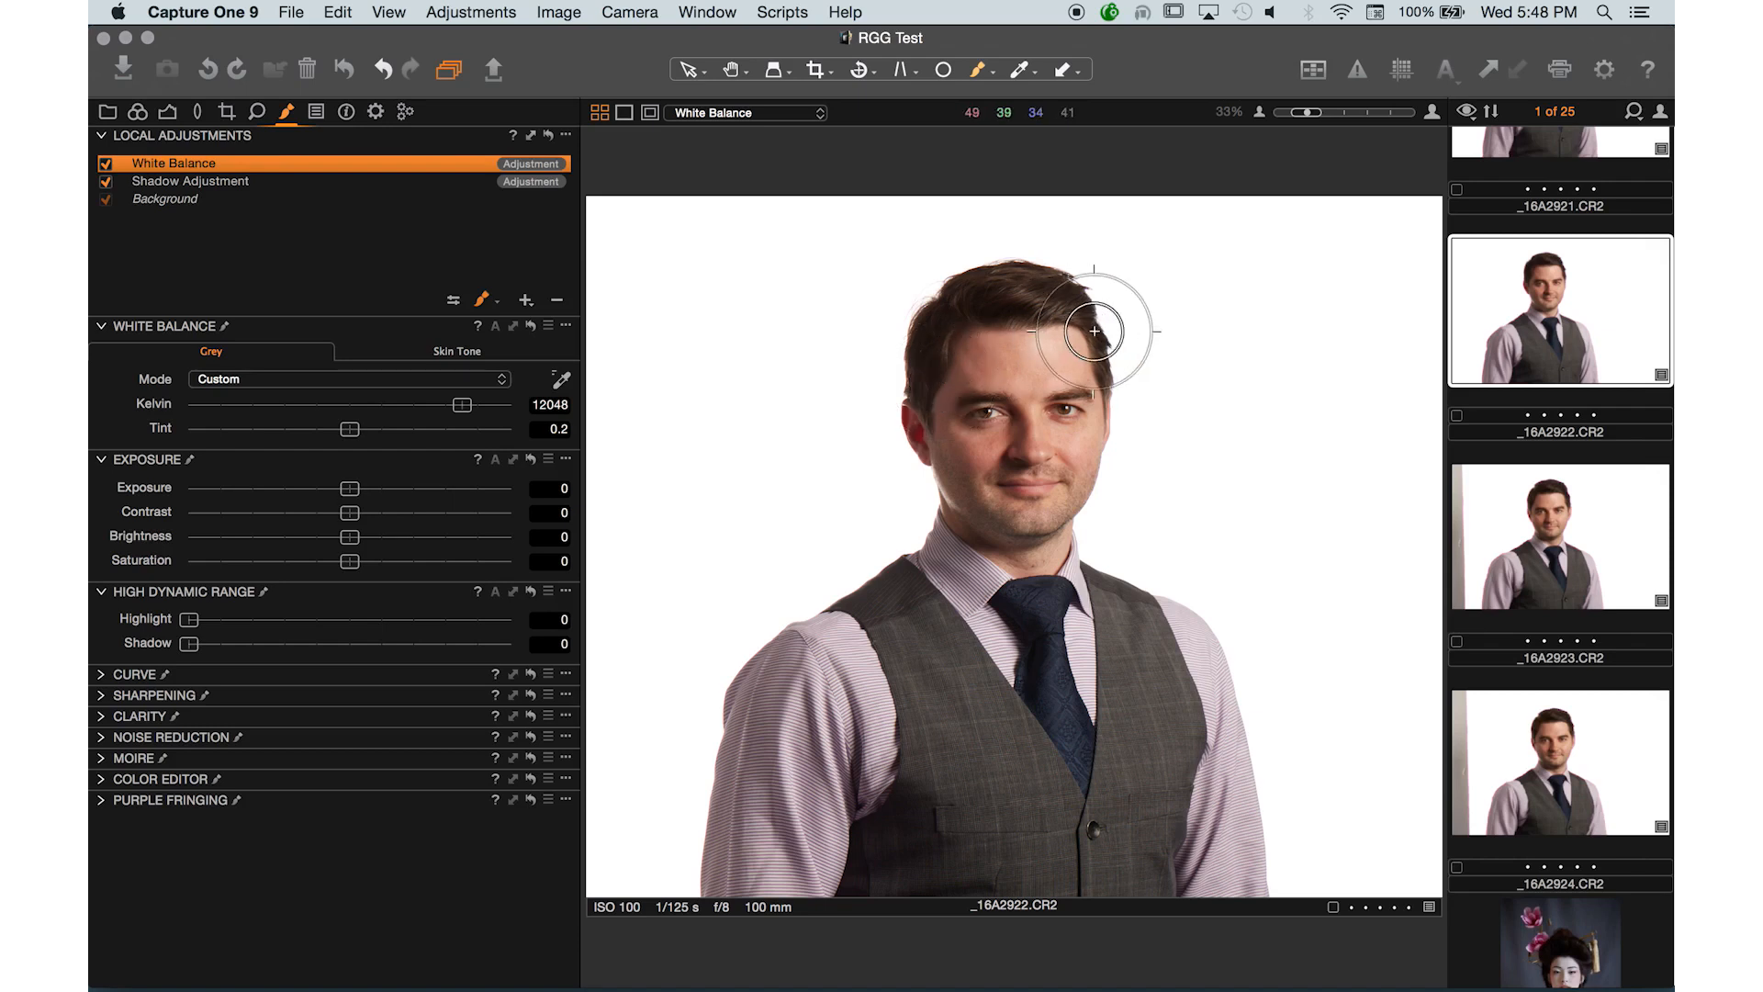
key("bracketright")
key("bracketright")
key("bracketright")
key("bracketright")
key("bracketright")
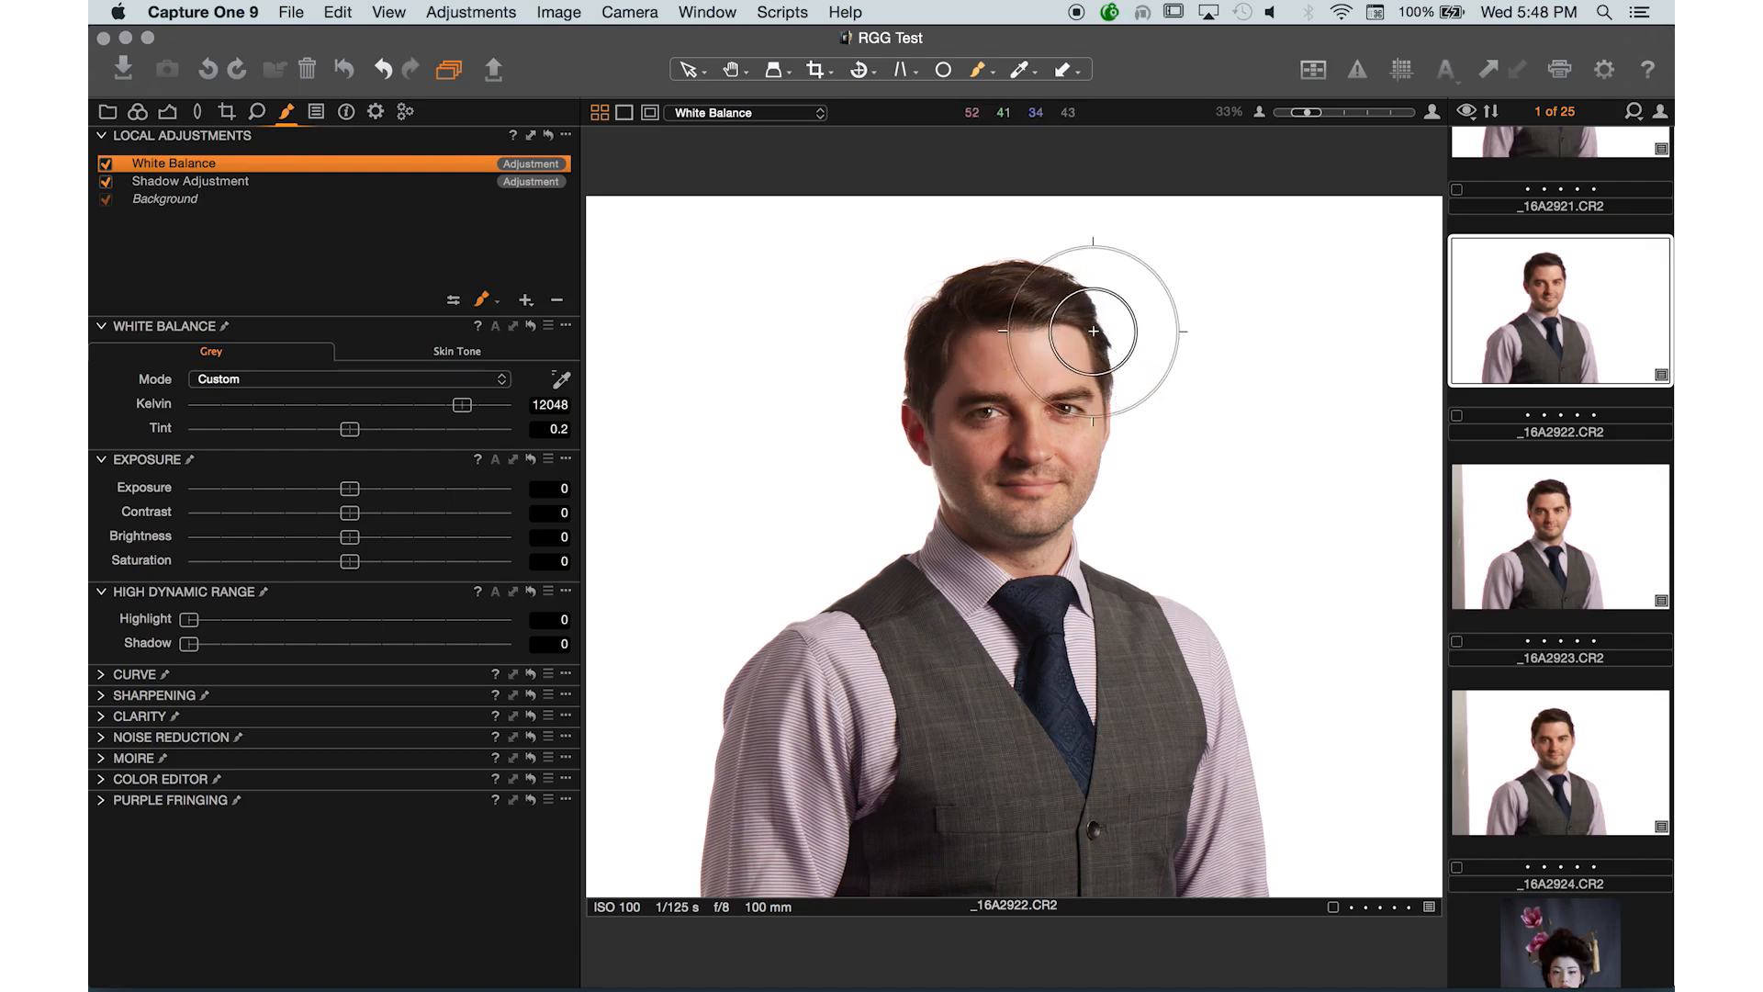
mouse_move(1061, 501)
left_mouse_down()
mouse_move(1082, 370)
mouse_move(1062, 358)
mouse_move(1046, 526)
mouse_move(1042, 322)
mouse_move(1079, 437)
mouse_move(1066, 346)
mouse_move(1081, 488)
mouse_move(1034, 284)
mouse_move(1105, 514)
mouse_move(1076, 298)
mouse_move(1122, 499)
mouse_move(1098, 334)
mouse_move(1130, 451)
mouse_move(1058, 234)
mouse_move(1129, 497)
mouse_move(1104, 292)
mouse_move(1090, 567)
mouse_move(1089, 242)
mouse_move(1051, 197)
left_mouse_up()
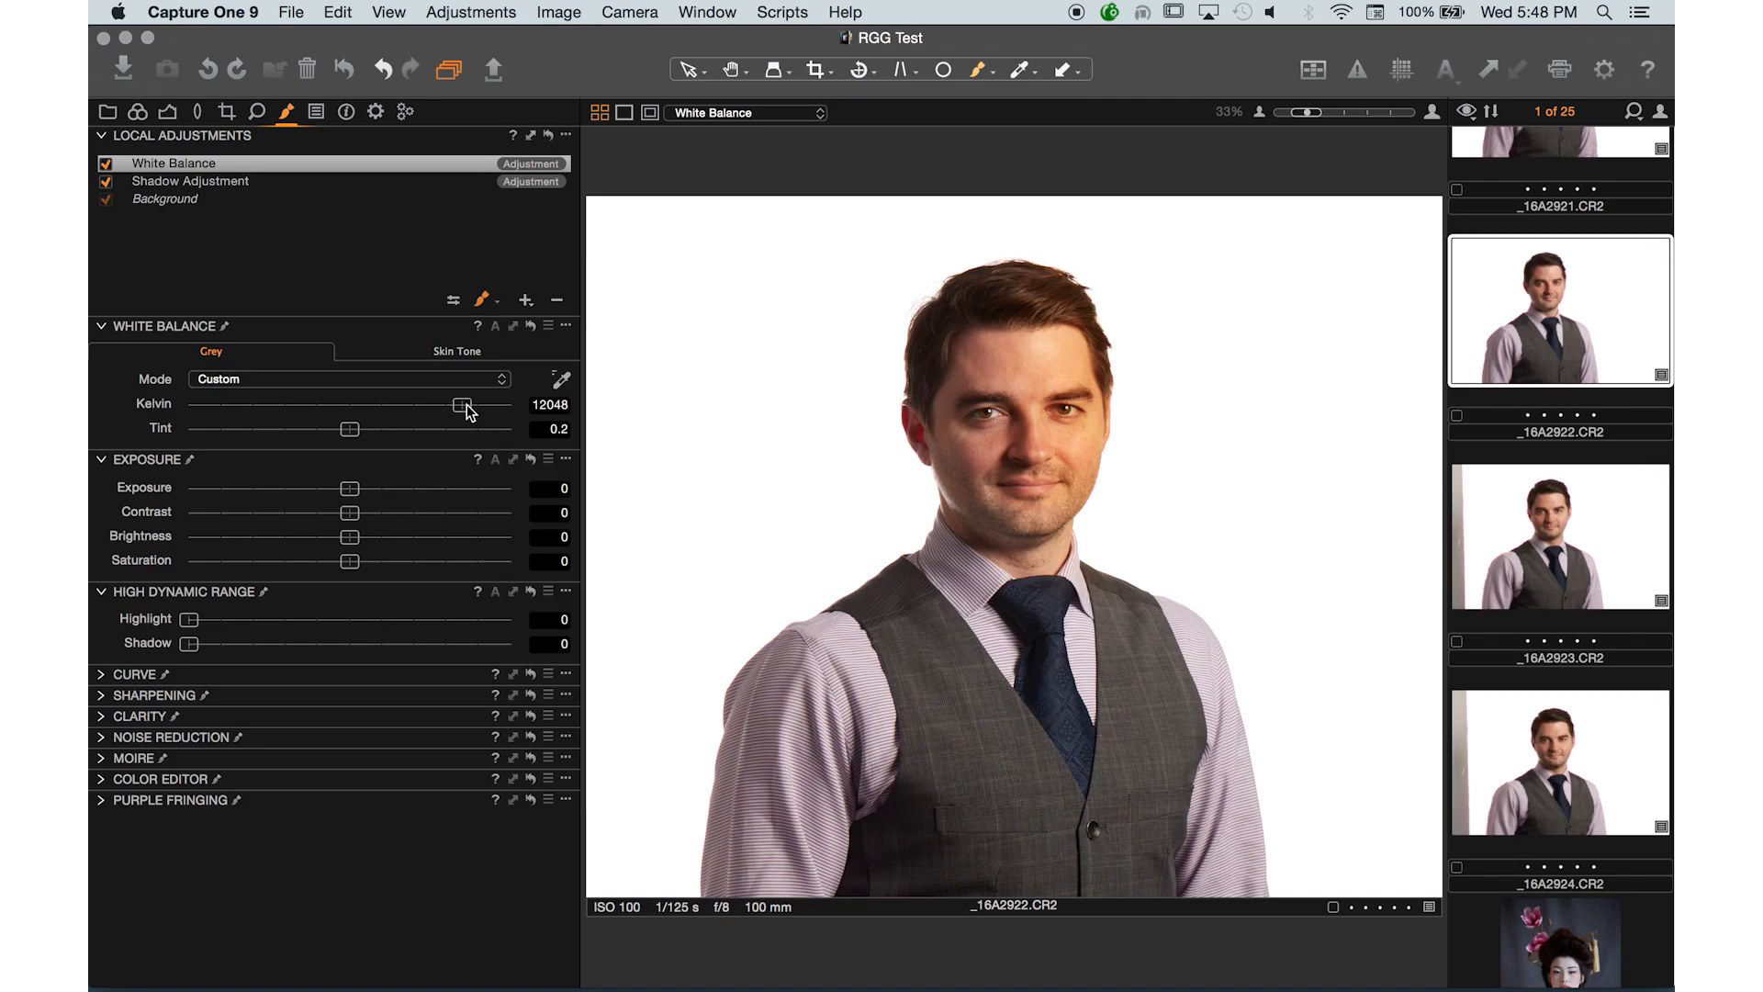
- Set the White Balance layer's Kelvin to 10775
left_click_drag(467, 411, 308, 418)
double_click(309, 412)
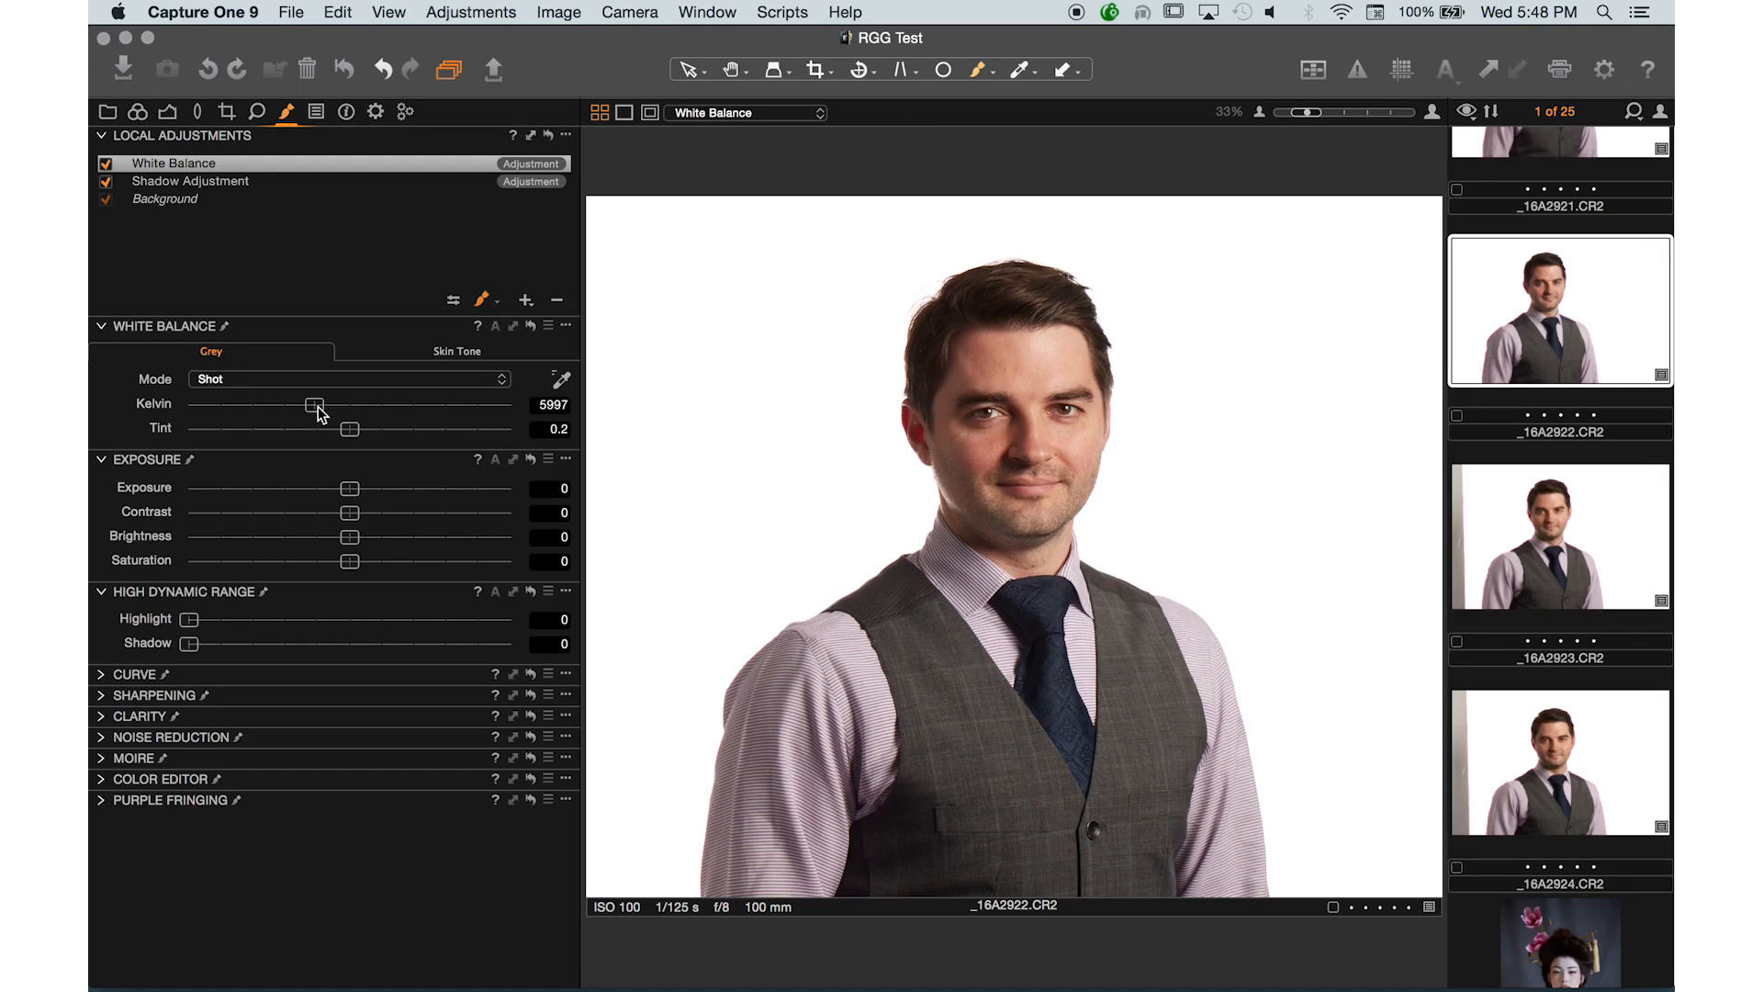
mouse_move(312, 411)
left_mouse_down()
mouse_move(297, 413)
mouse_move(336, 408)
mouse_move(321, 410)
left_mouse_up()
left_click_drag(320, 409, 320, 409)
left_click(430, 405)
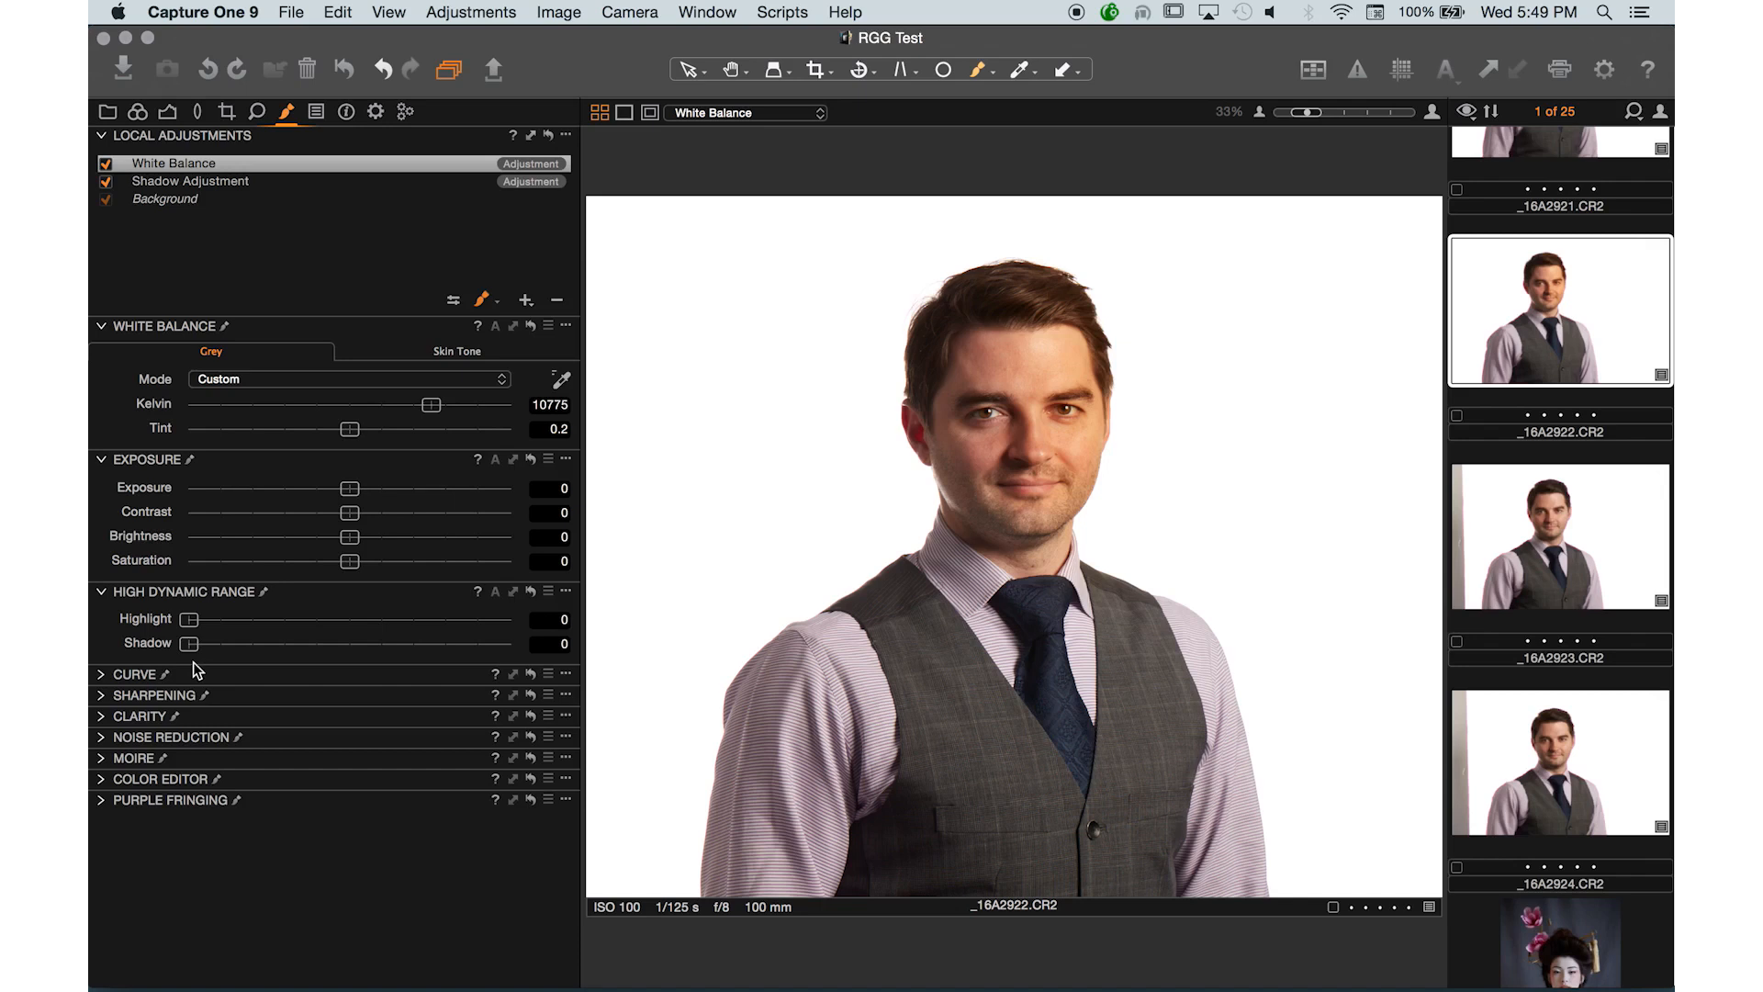
- Disable the White Balance layer and collapse the White Balance and Exposure tools
left_click(105, 166)
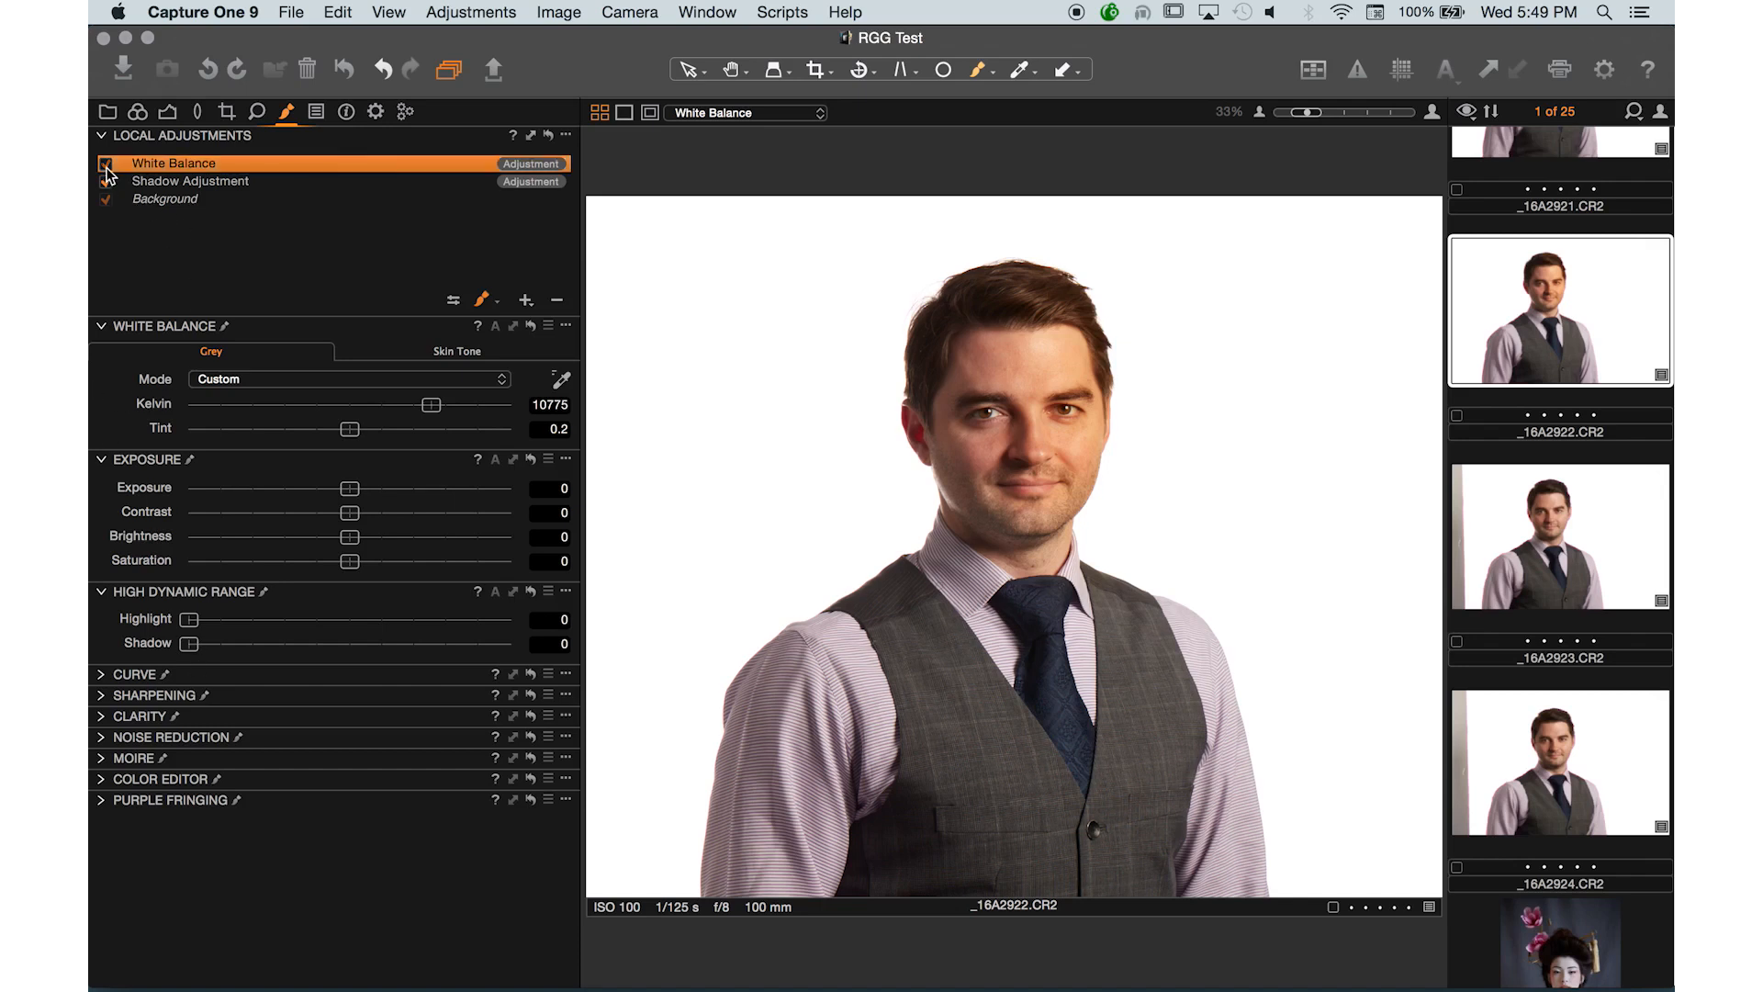
left_click(104, 329)
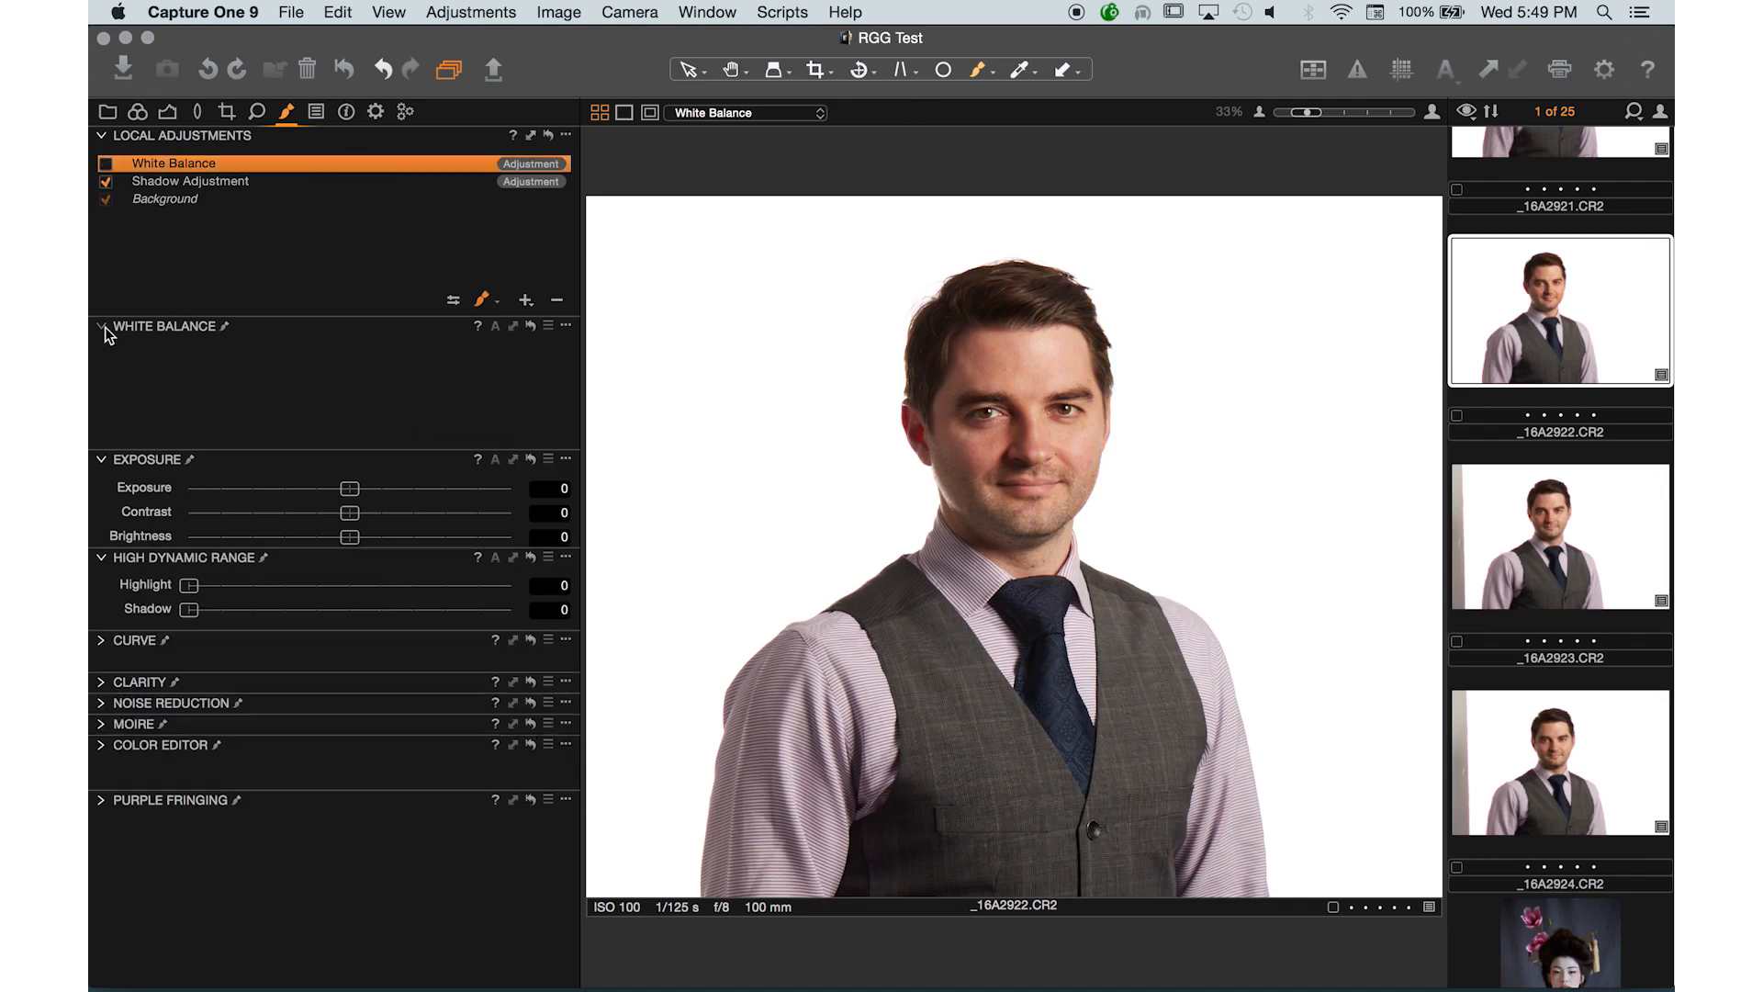
left_click(102, 347)
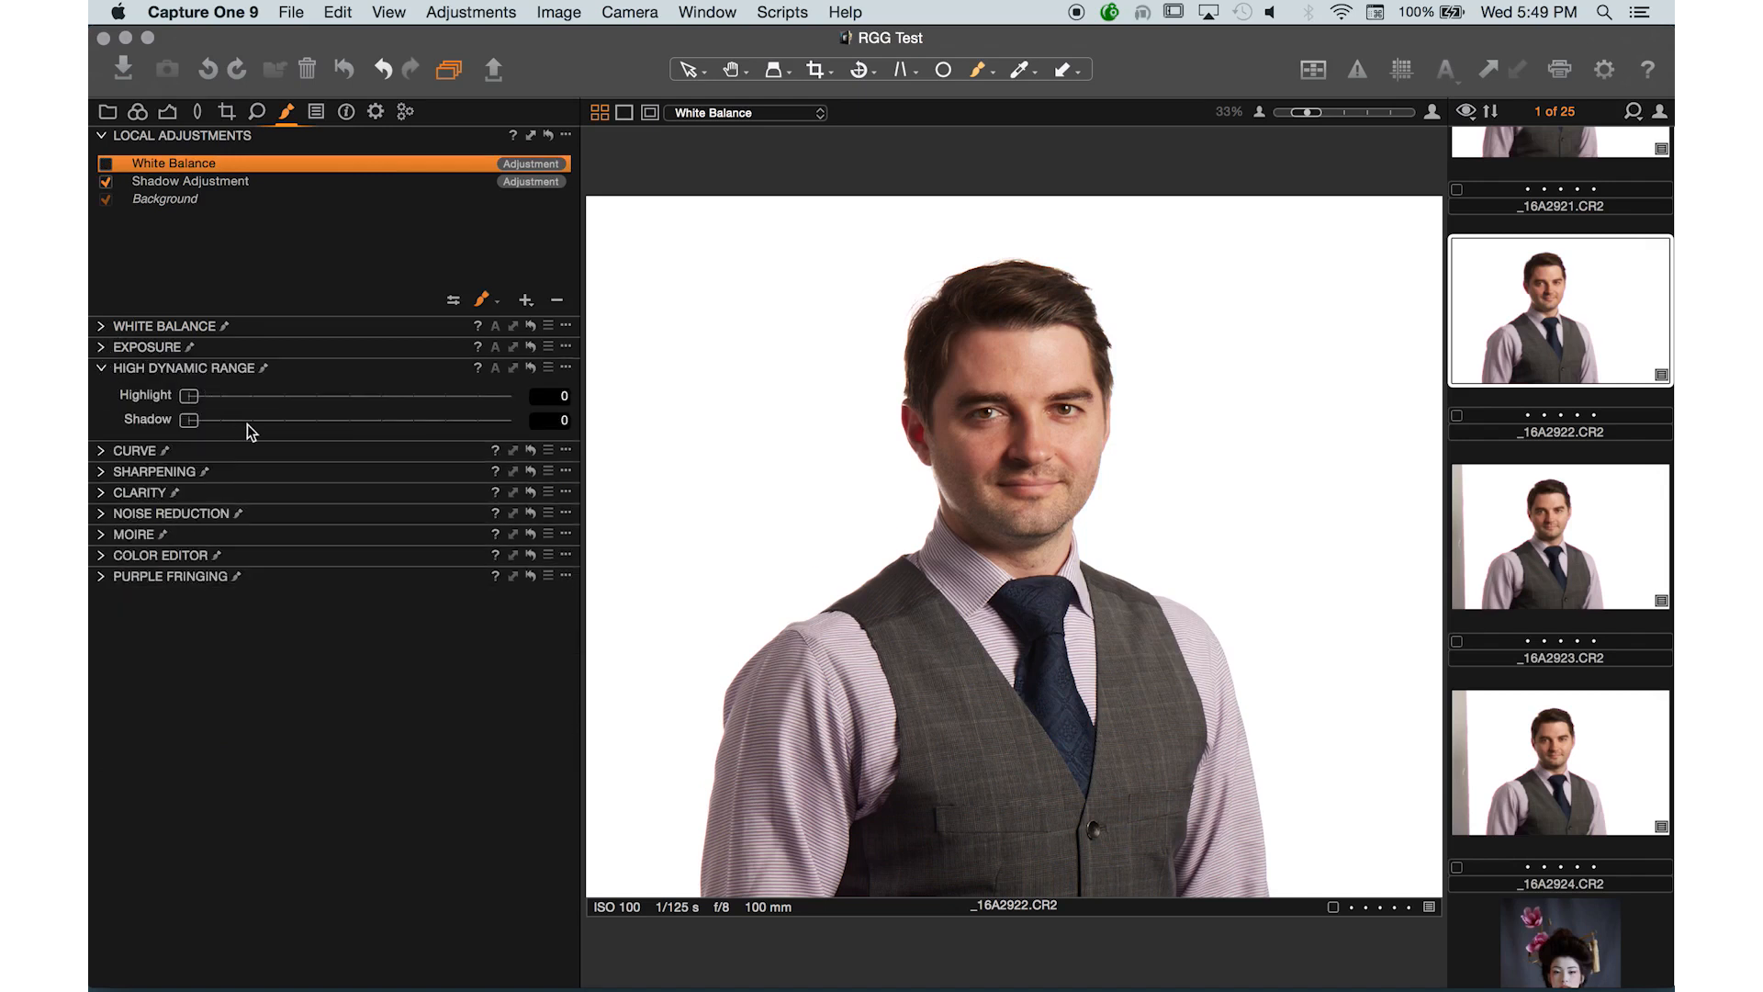
- Add a new adjustment layer and set its High Dynamic Range Shadow to 57
left_click_drag(254, 427, 400, 432)
left_click(400, 431)
left_click(190, 430)
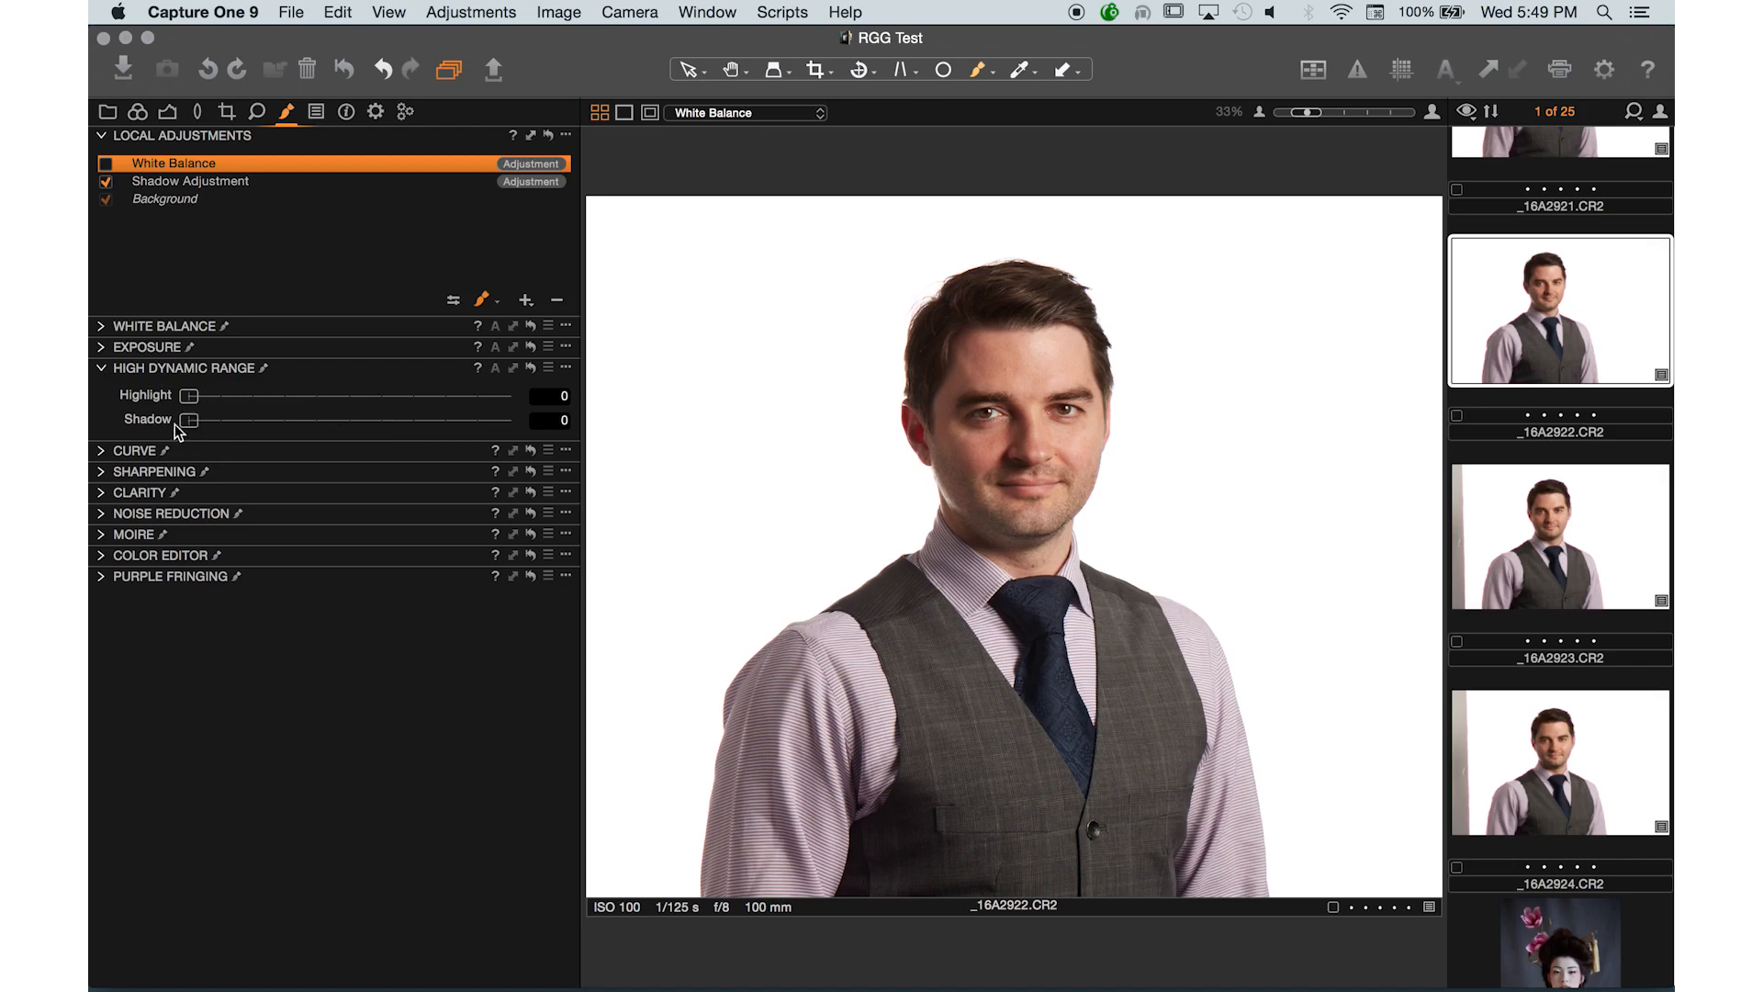
left_click(526, 302)
left_click(242, 421)
left_click(373, 420)
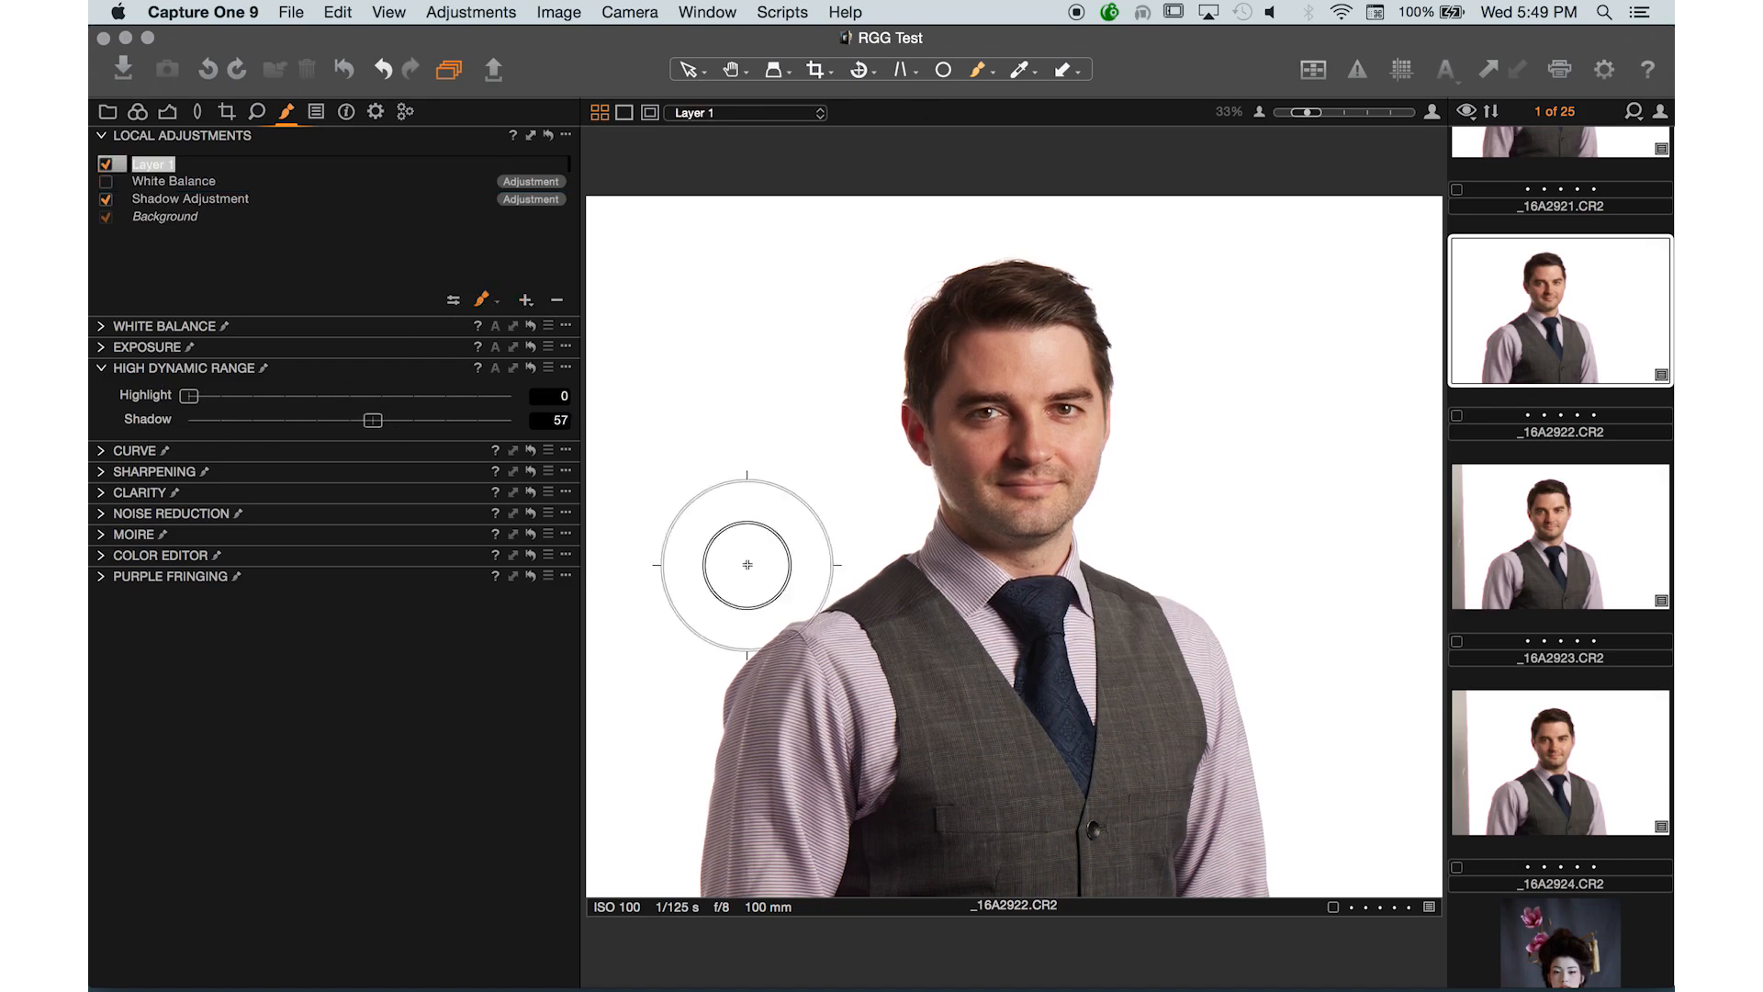
- Paint Layer 1's mask with strokes on the vest and from the collar up across the face
mouse_move(862, 861)
left_mouse_down()
mouse_move(914, 803)
mouse_move(941, 873)
mouse_move(923, 802)
mouse_move(858, 835)
mouse_move(963, 873)
mouse_move(895, 552)
mouse_move(847, 736)
mouse_move(855, 902)
mouse_move(952, 862)
mouse_move(944, 903)
mouse_move(865, 874)
left_mouse_up()
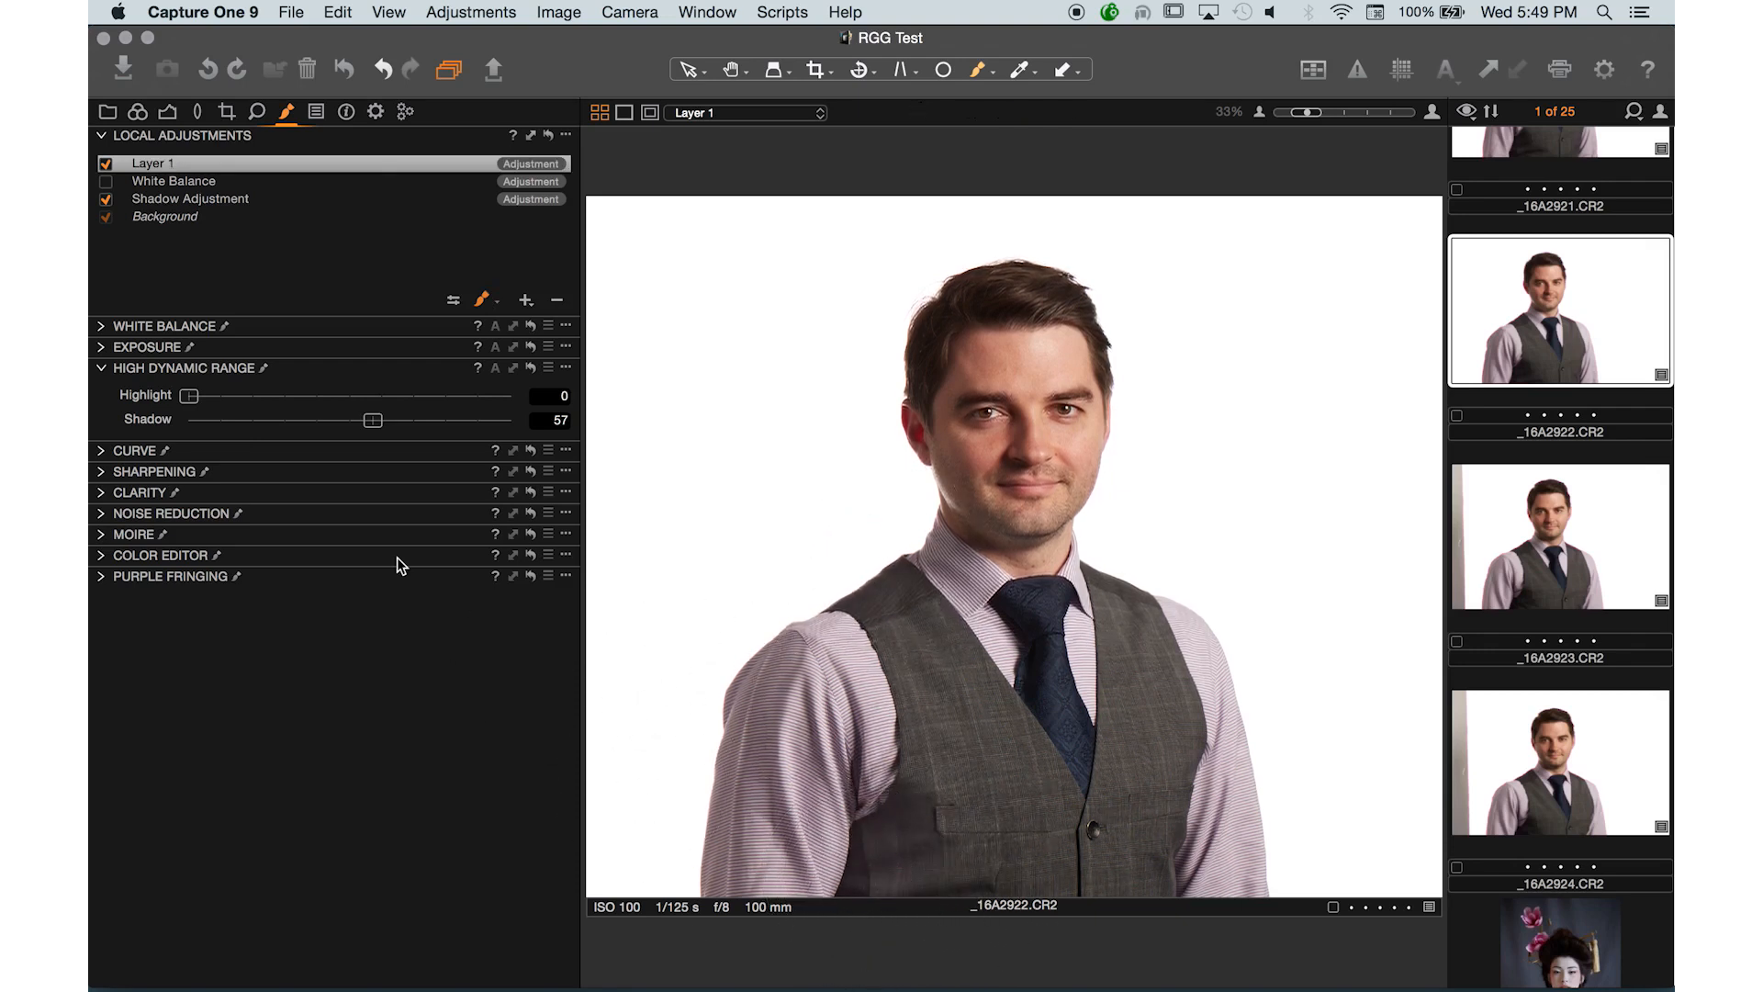
left_click(105, 164)
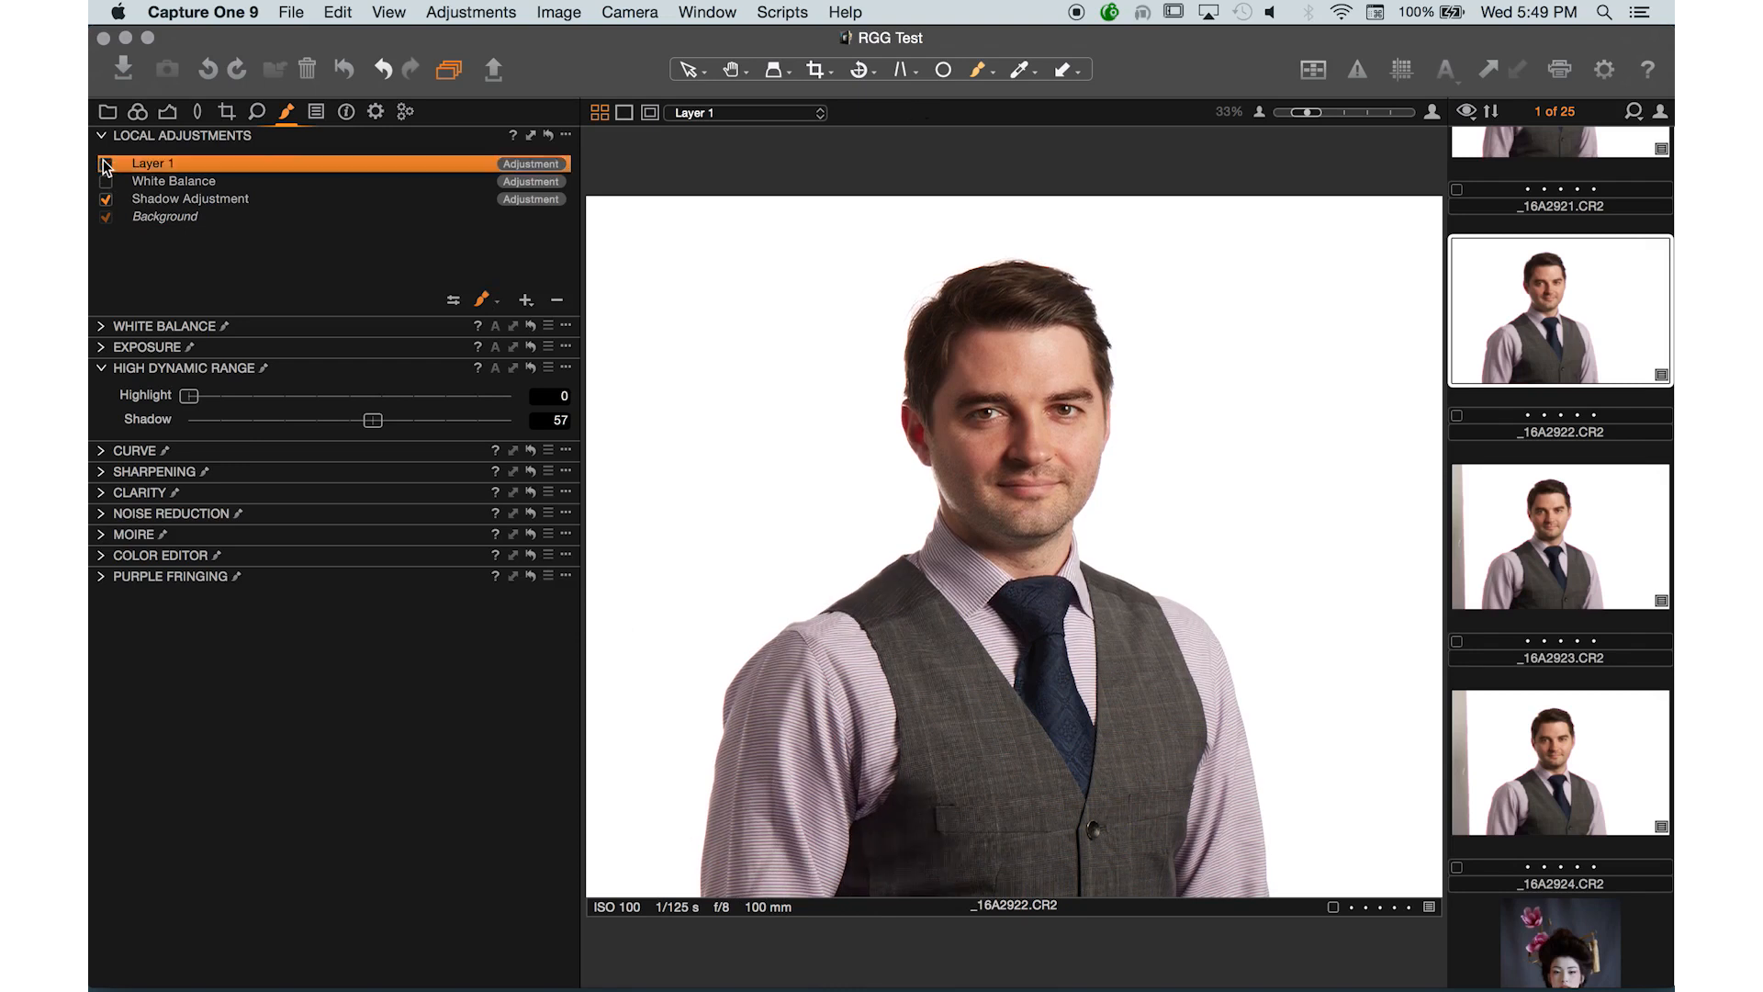
left_click(106, 164)
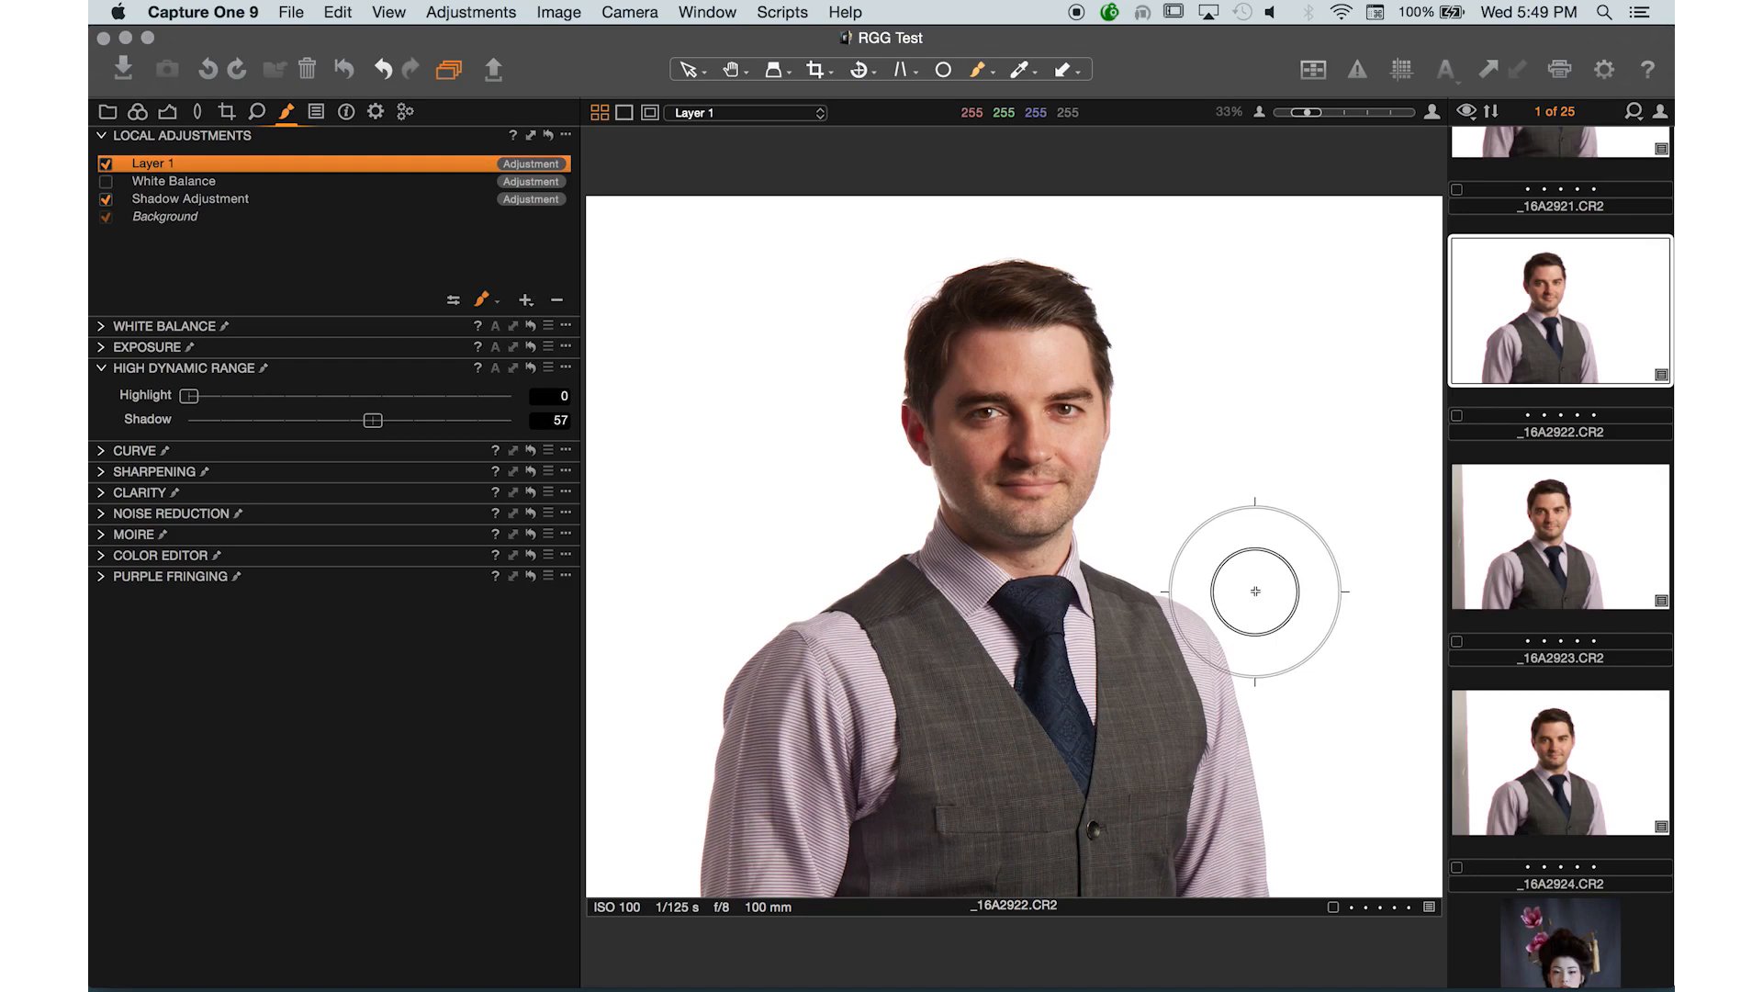
mouse_move(1028, 566)
left_mouse_down()
mouse_move(983, 295)
mouse_move(1007, 554)
mouse_move(1076, 247)
mouse_move(1118, 311)
mouse_move(1099, 302)
left_mouse_up()
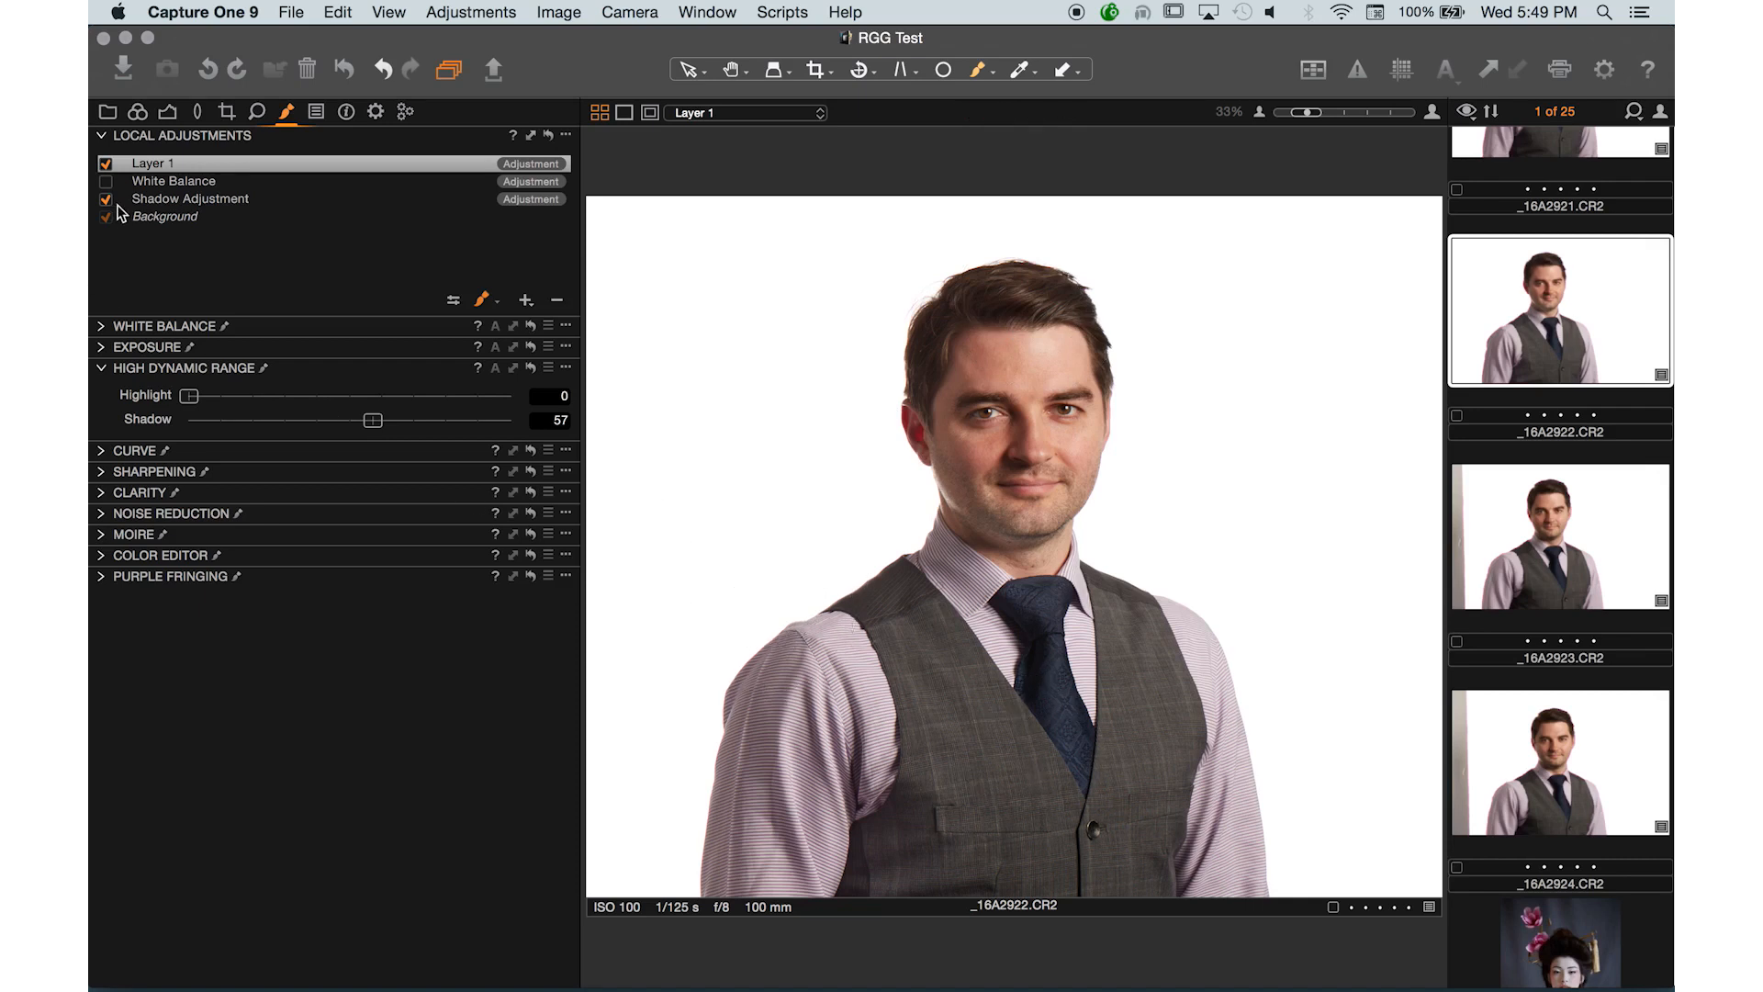
- Toggle Layer 1 off and on to compare its effect on the face
left_click(106, 164)
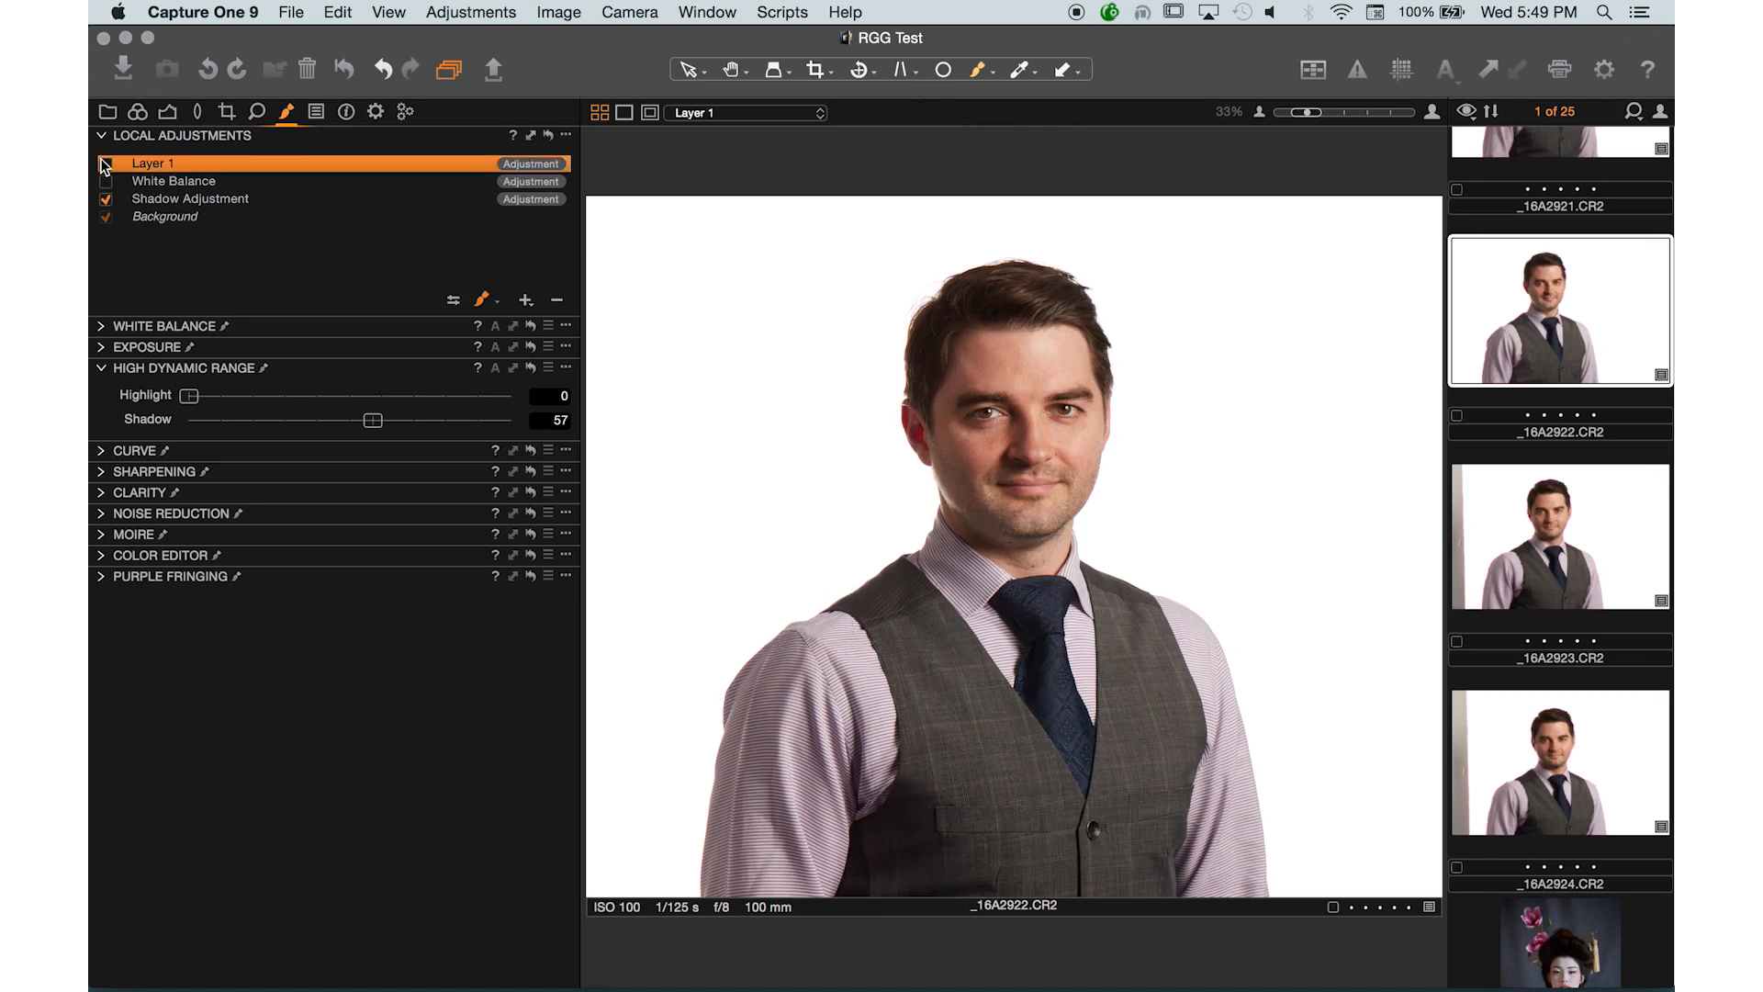
left_click(106, 165)
left_click(105, 164)
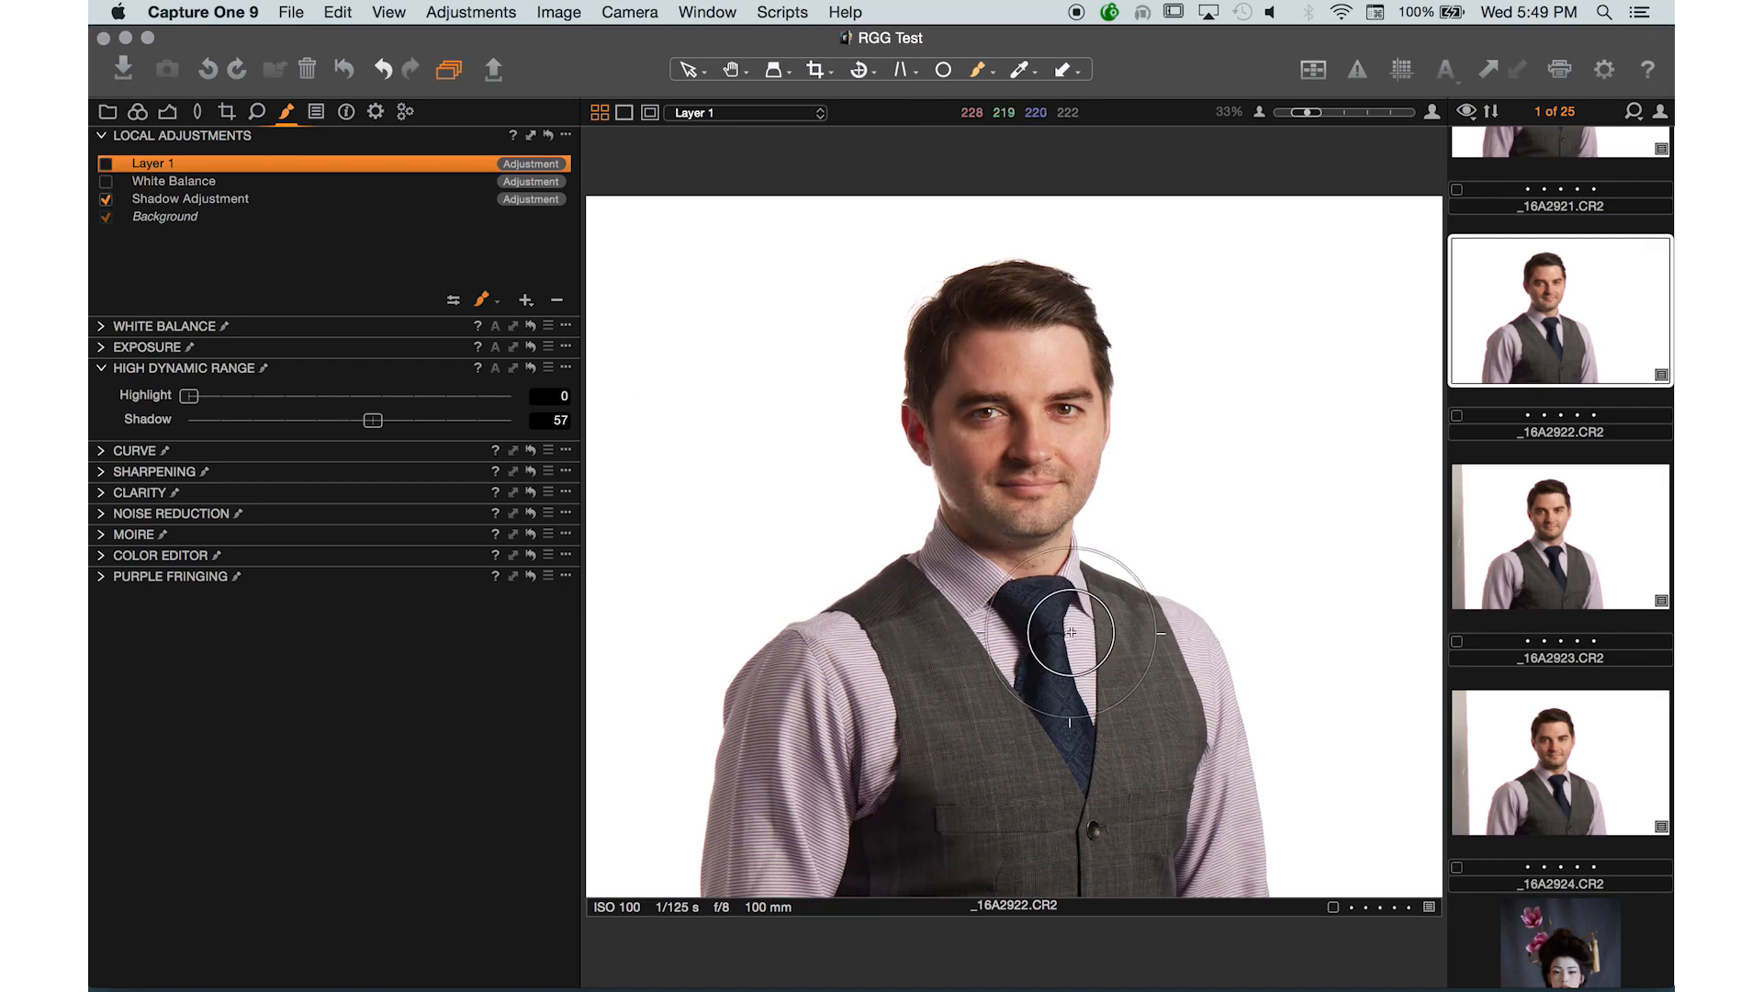
key("super+plus")
key("super+plus")
left_click(106, 164)
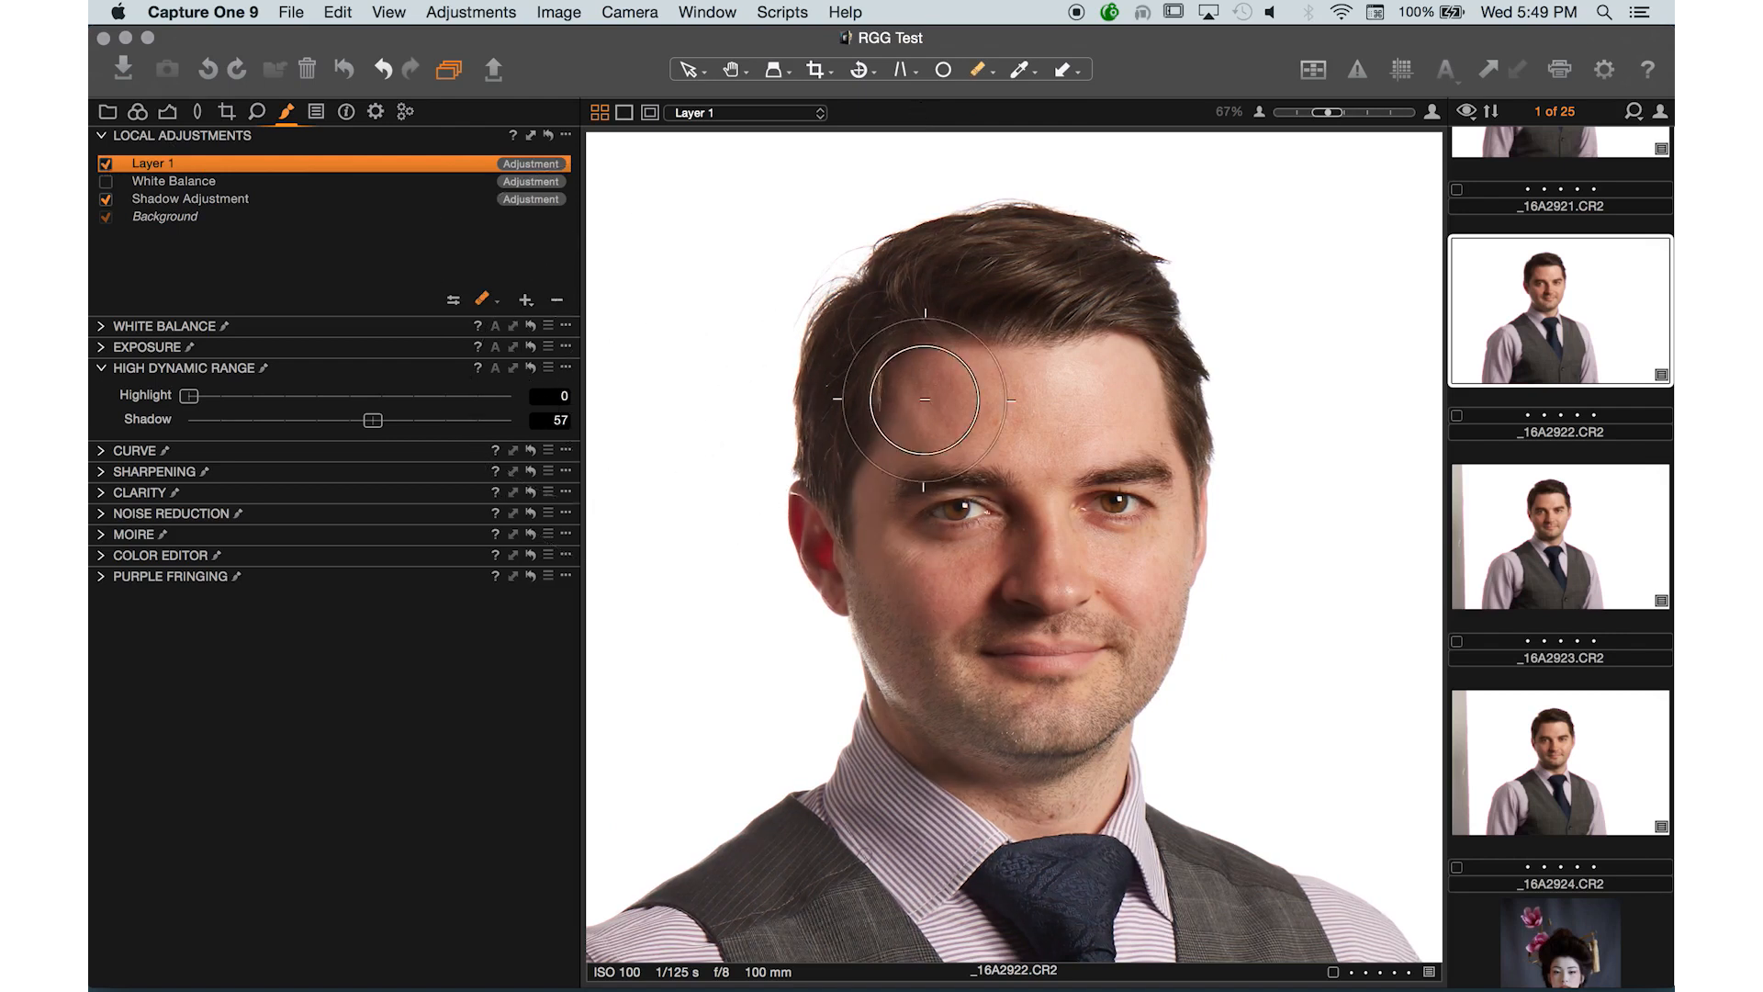
- Paint Layer 1's mask over the hair on the left and, with a smaller brush, on the vest beside the tie
mouse_move(812, 322)
left_mouse_down()
mouse_move(830, 436)
mouse_move(889, 586)
mouse_move(903, 542)
mouse_move(805, 464)
mouse_move(972, 299)
mouse_move(788, 454)
mouse_move(999, 265)
mouse_move(730, 505)
mouse_move(873, 511)
mouse_move(873, 374)
mouse_move(858, 414)
mouse_move(1126, 309)
mouse_move(898, 677)
mouse_move(956, 512)
mouse_move(698, 385)
left_mouse_up()
key("b")
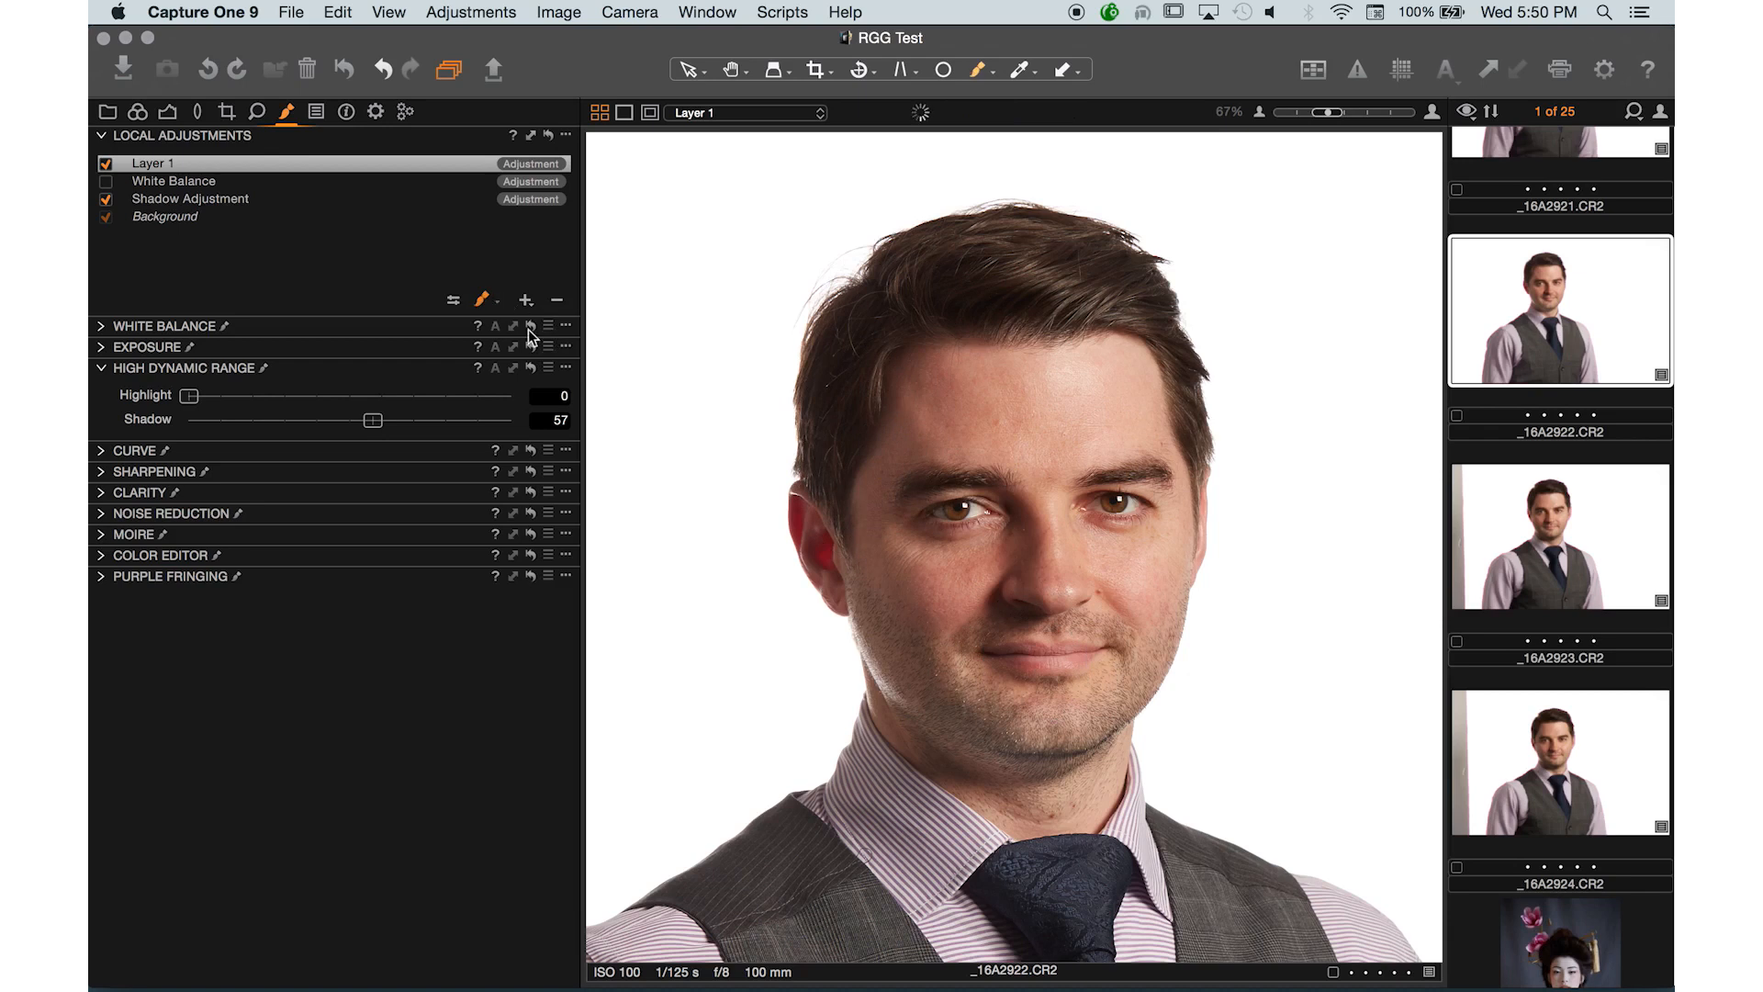
left_click_drag(1057, 718, 1057, 413)
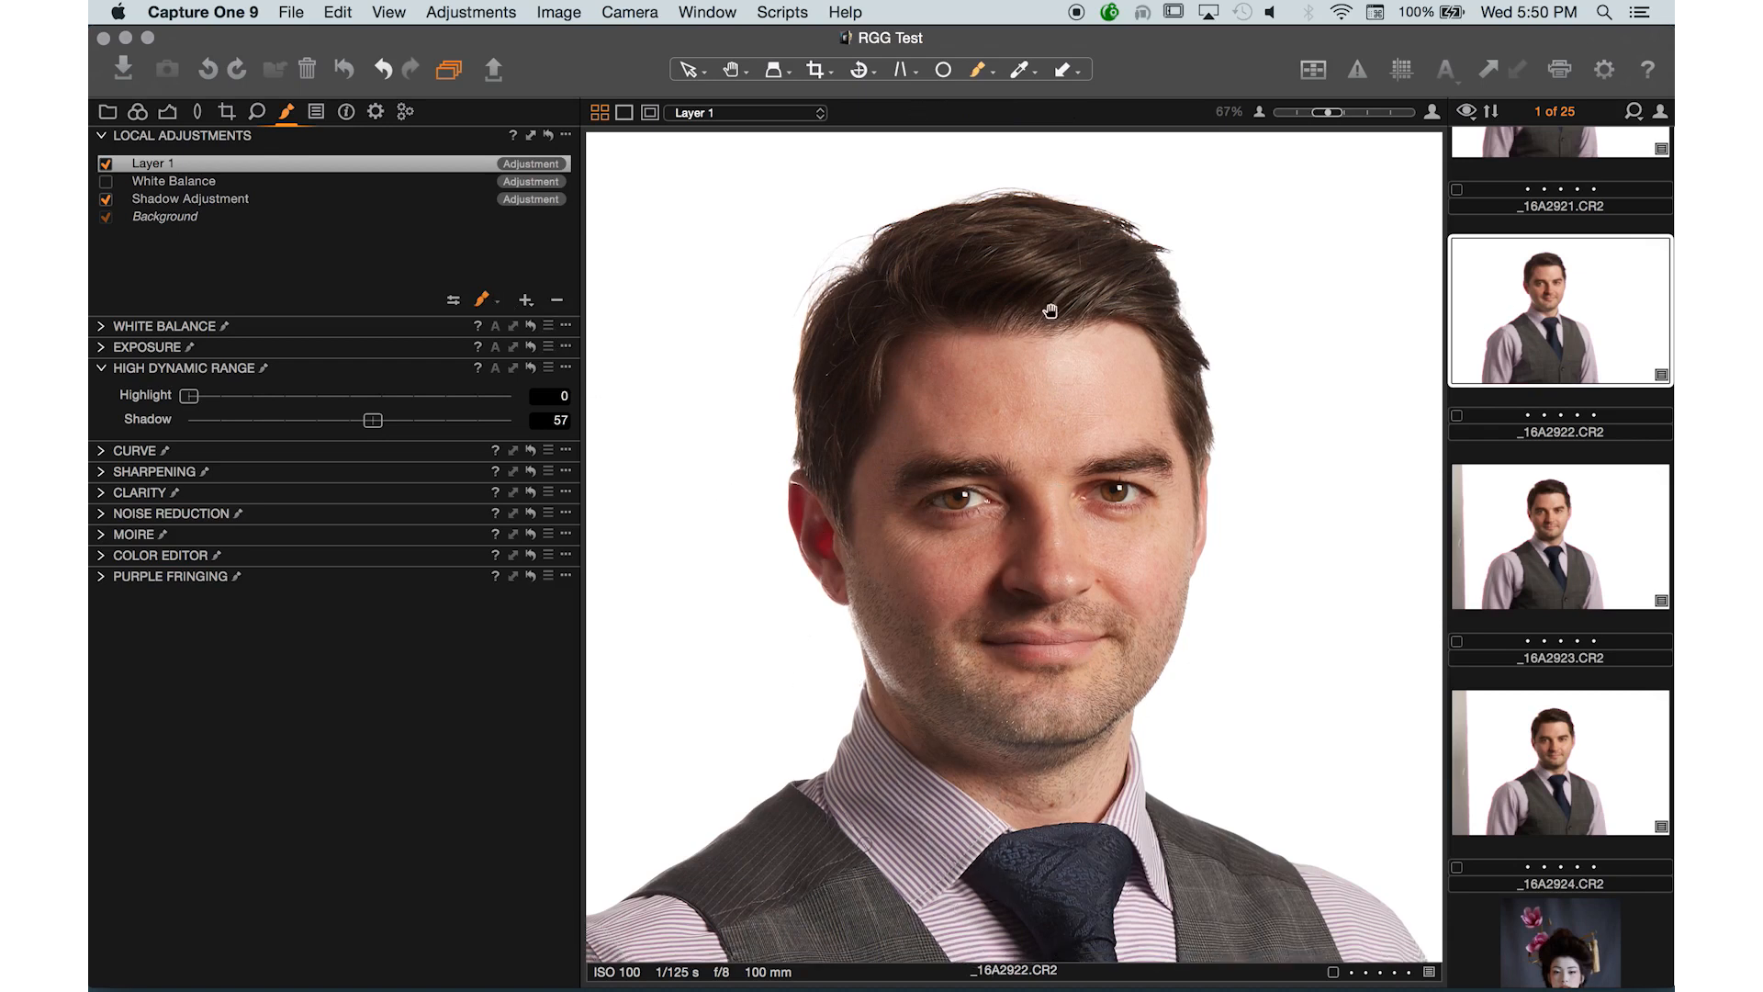
key("[")
key("[")
key("[")
key("[")
key("[")
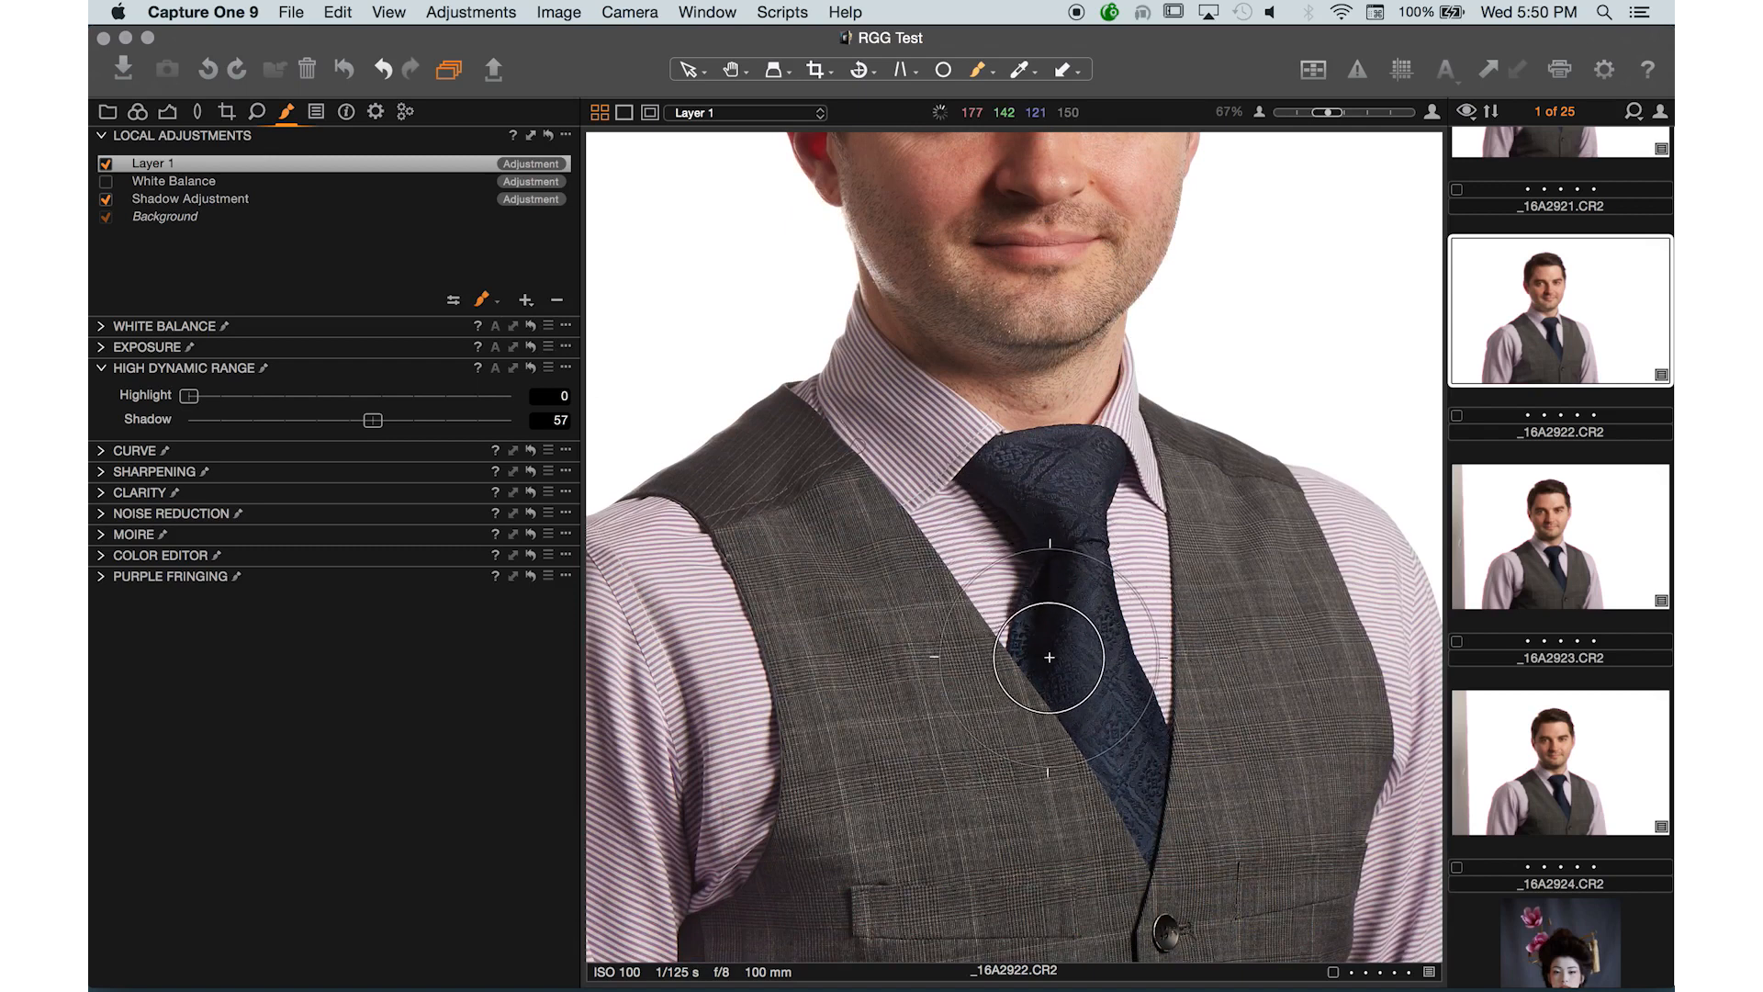
mouse_move(1079, 637)
left_mouse_down()
mouse_move(1059, 546)
mouse_move(1028, 511)
mouse_move(1067, 647)
mouse_move(1043, 663)
mouse_move(1020, 529)
left_mouse_up()
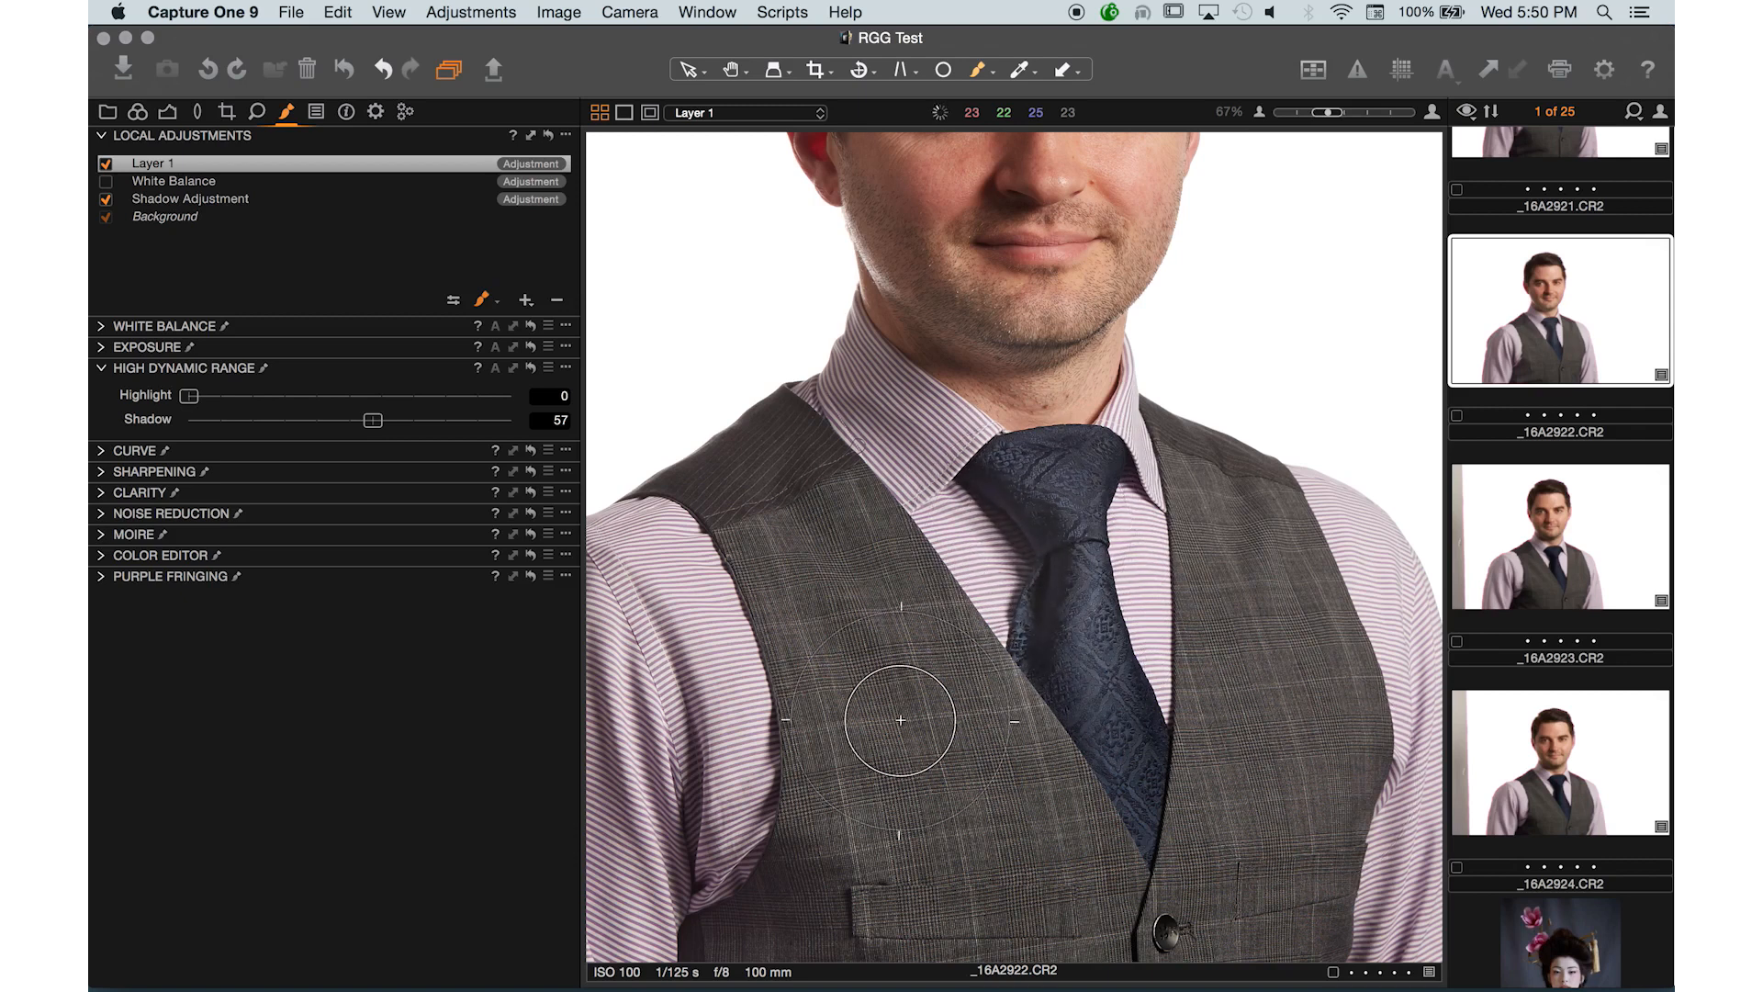
- Toggle Layer 1 off and on to compare the whole image
key("super+minus")
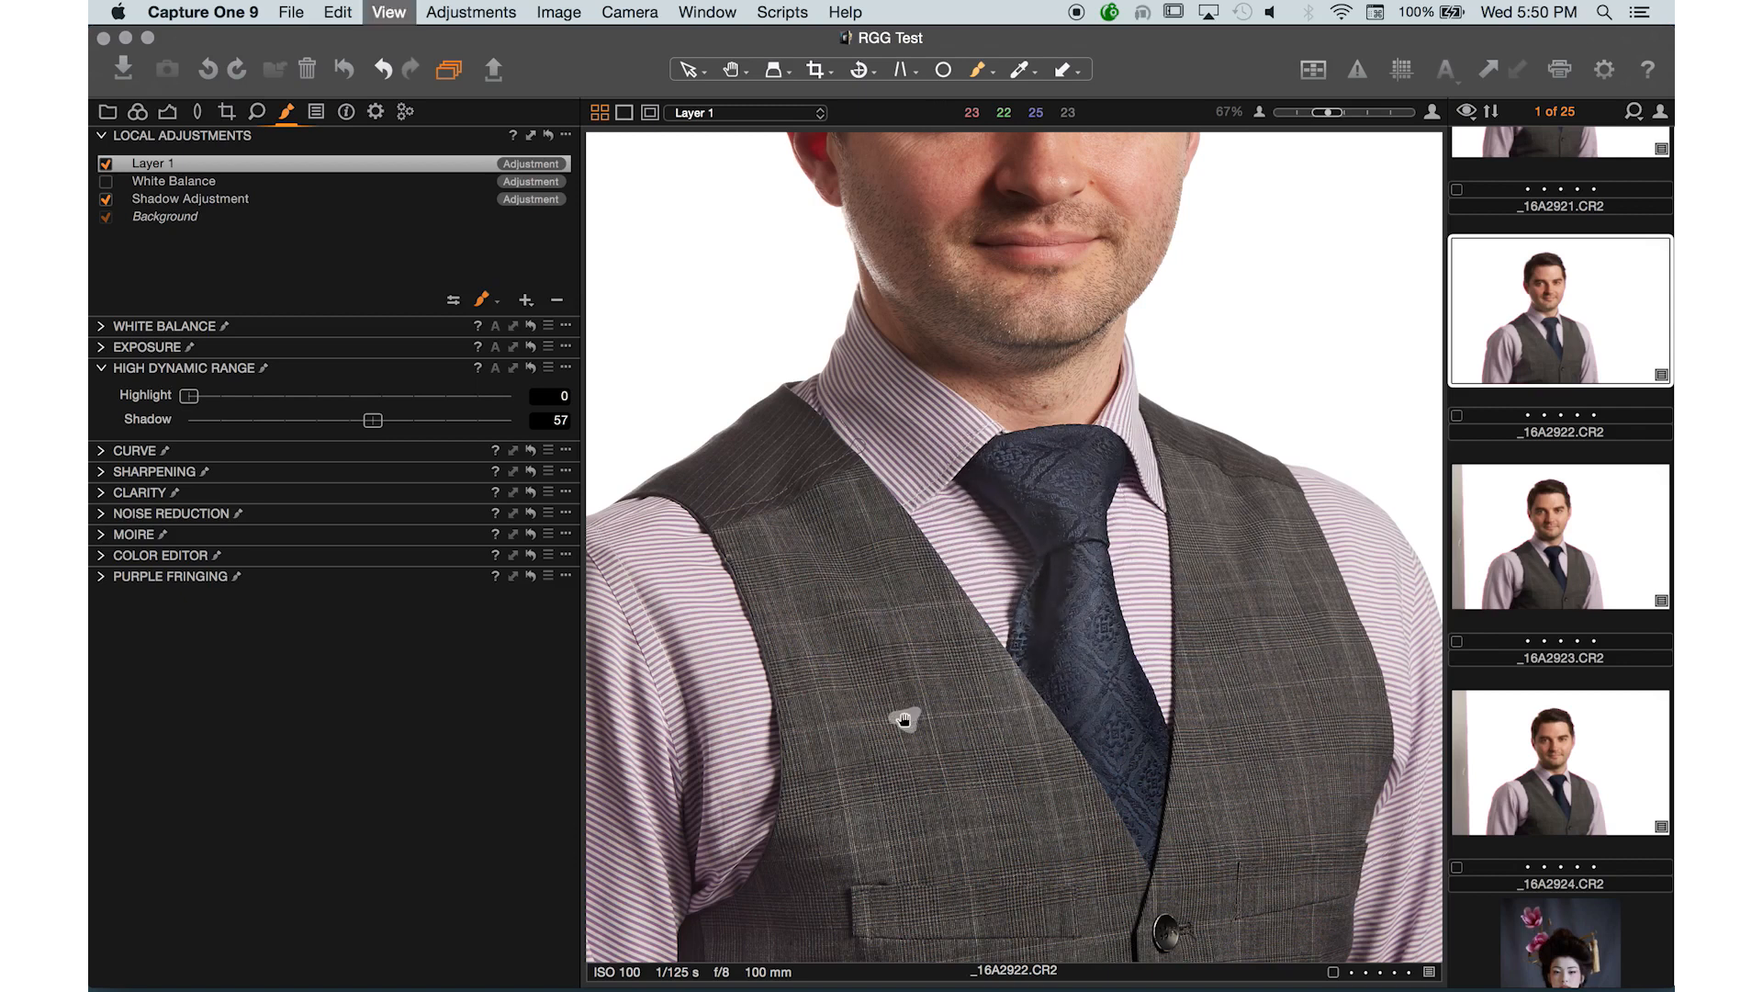
key("super+minus")
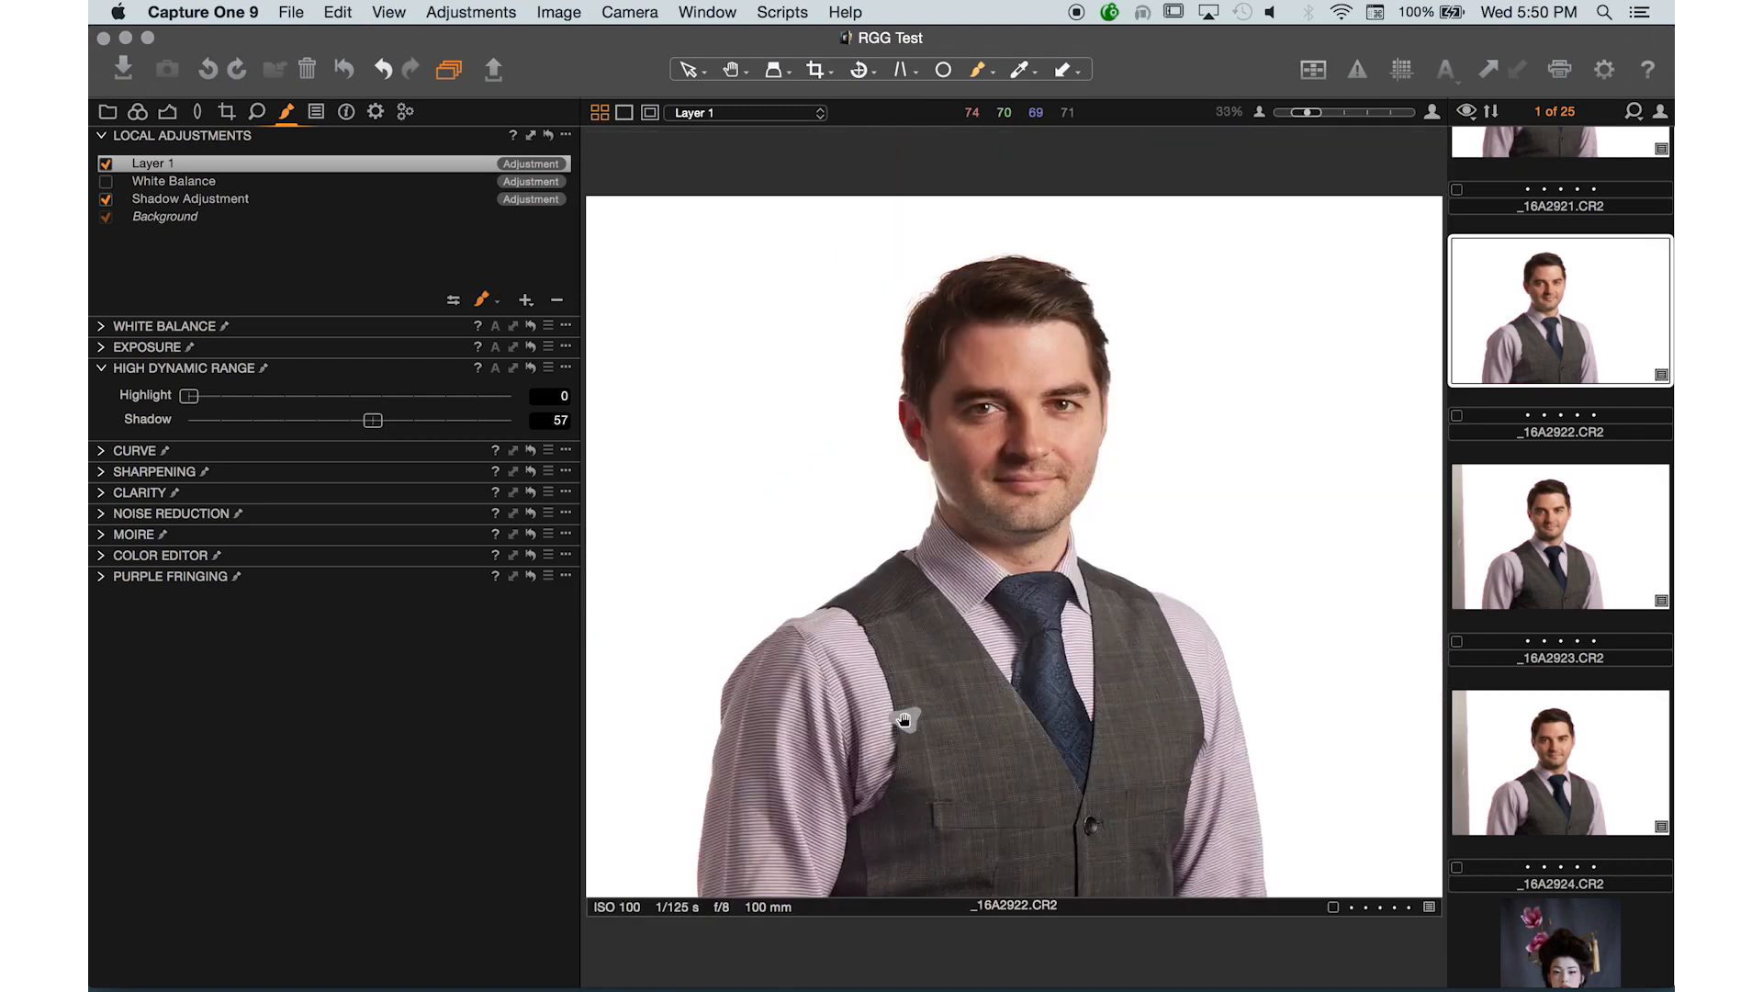
left_click(105, 164)
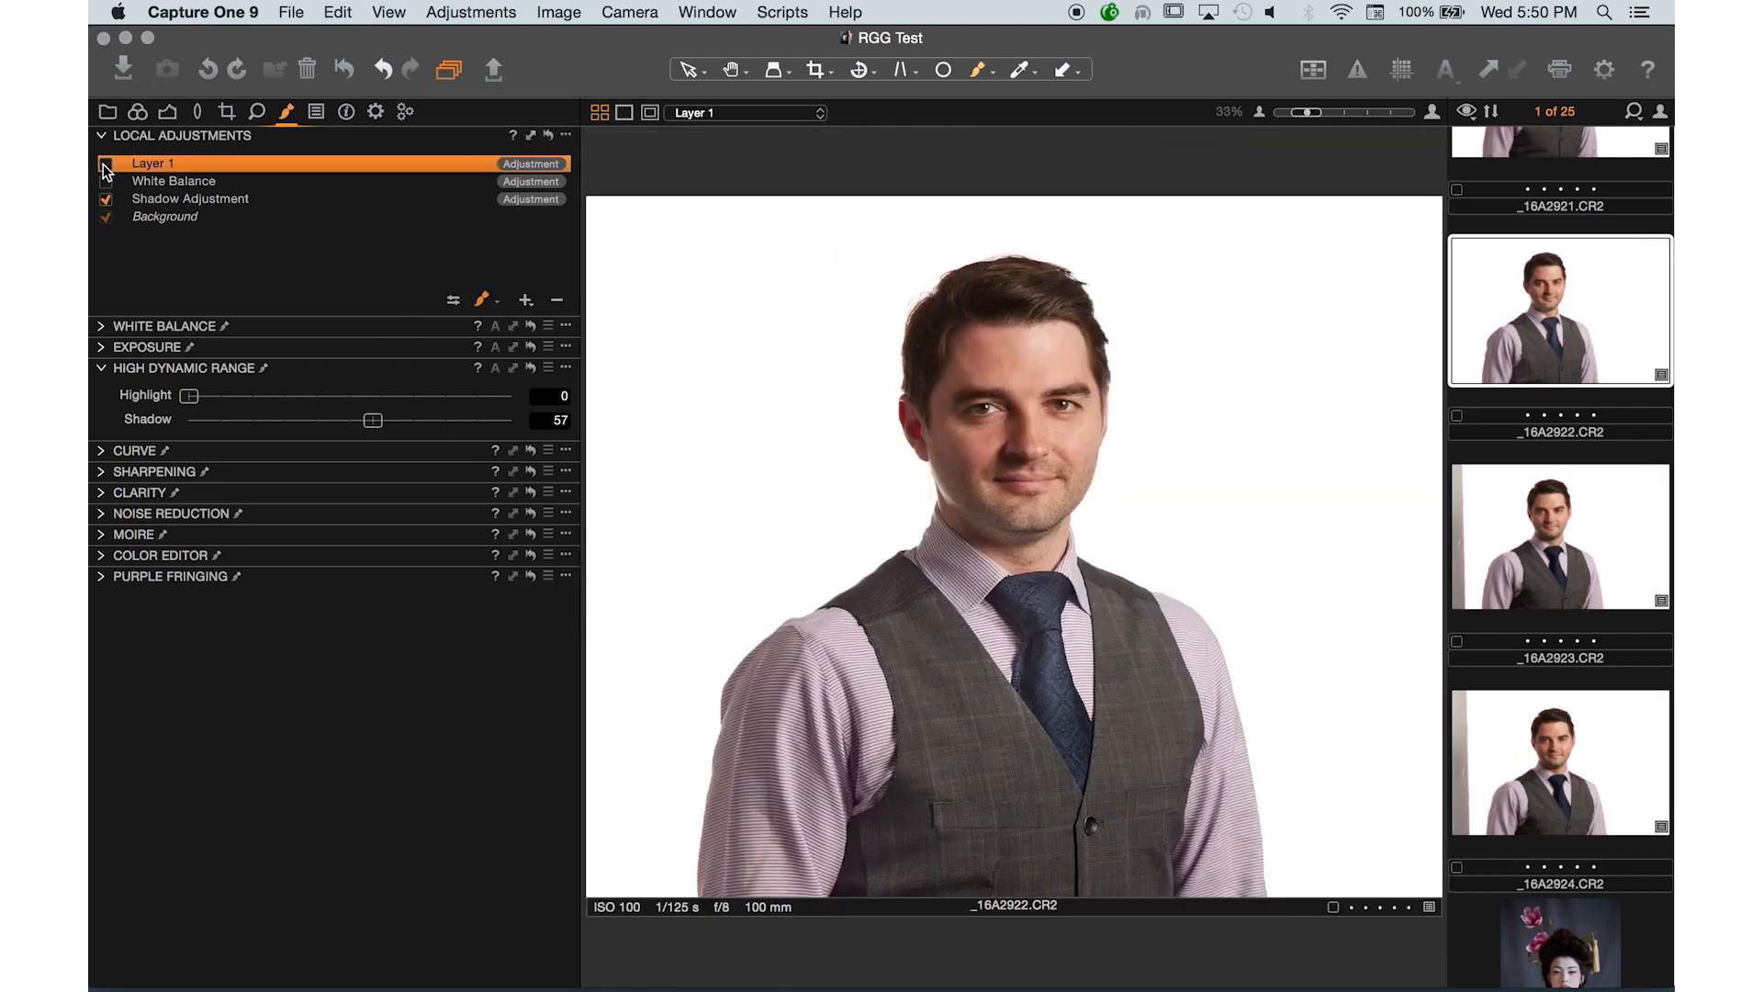
left_click(104, 165)
left_click(104, 164)
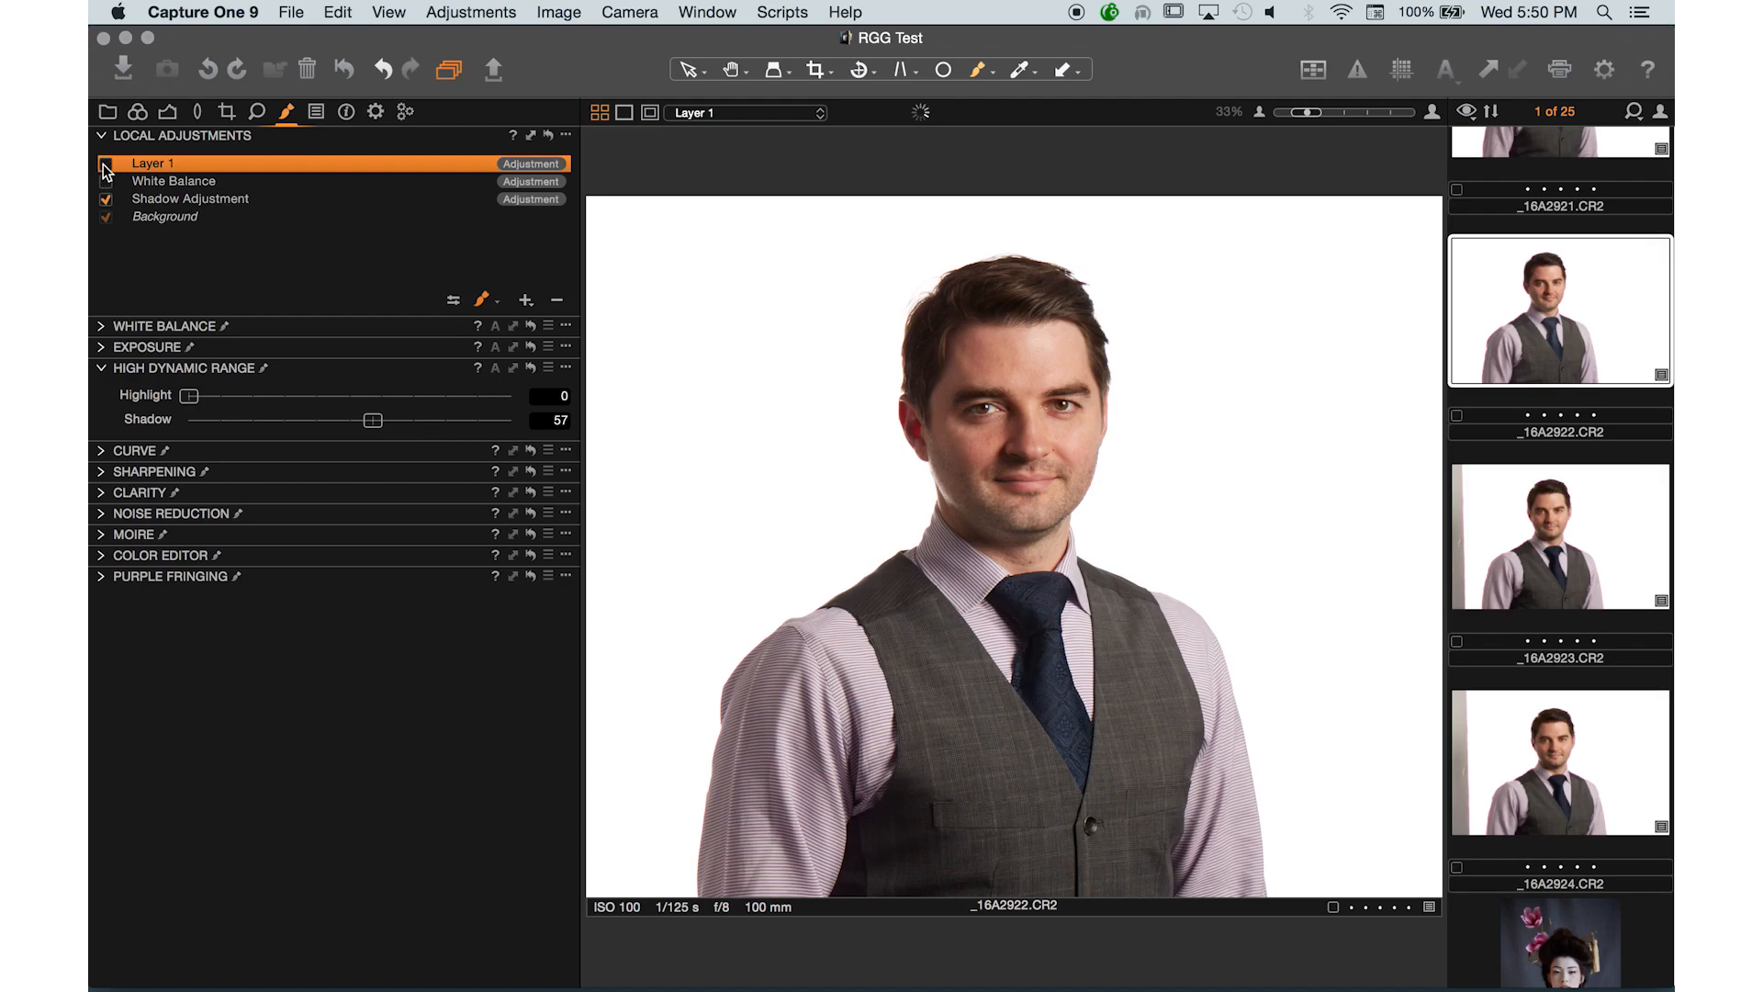
- Re-enable Layer 1 and expand the Curve and Sharpening tools to review the available local adjustments
left_click(104, 166)
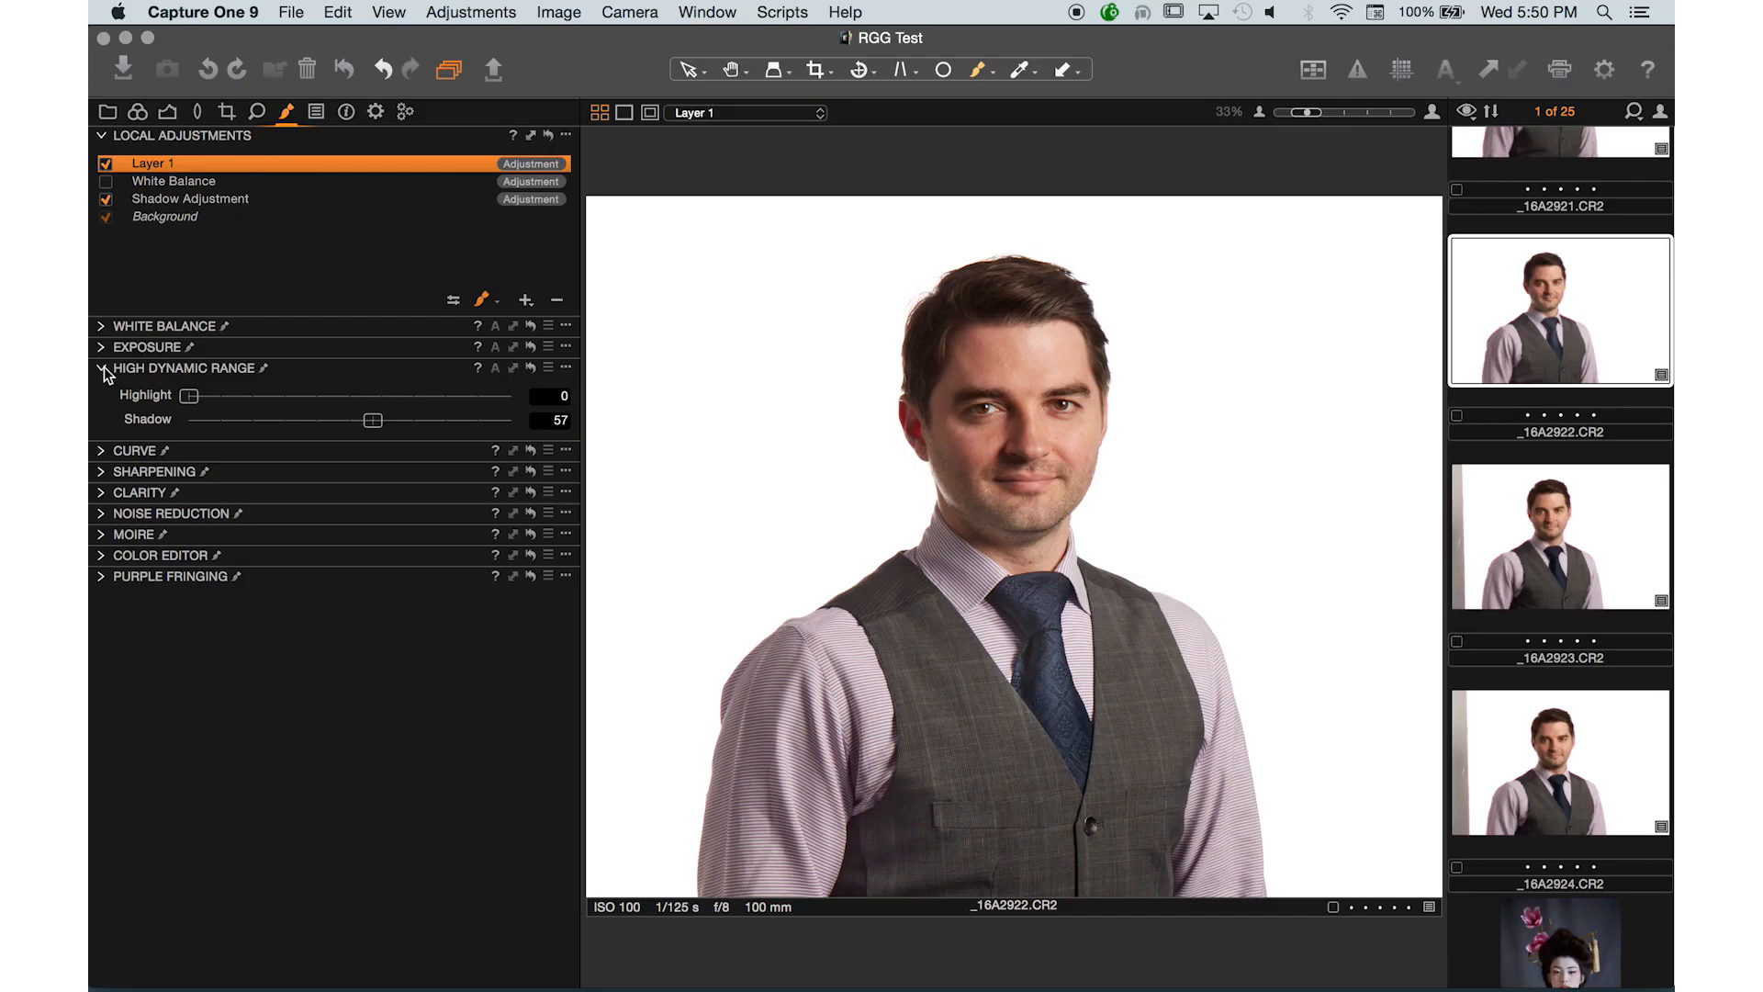
left_click(103, 369)
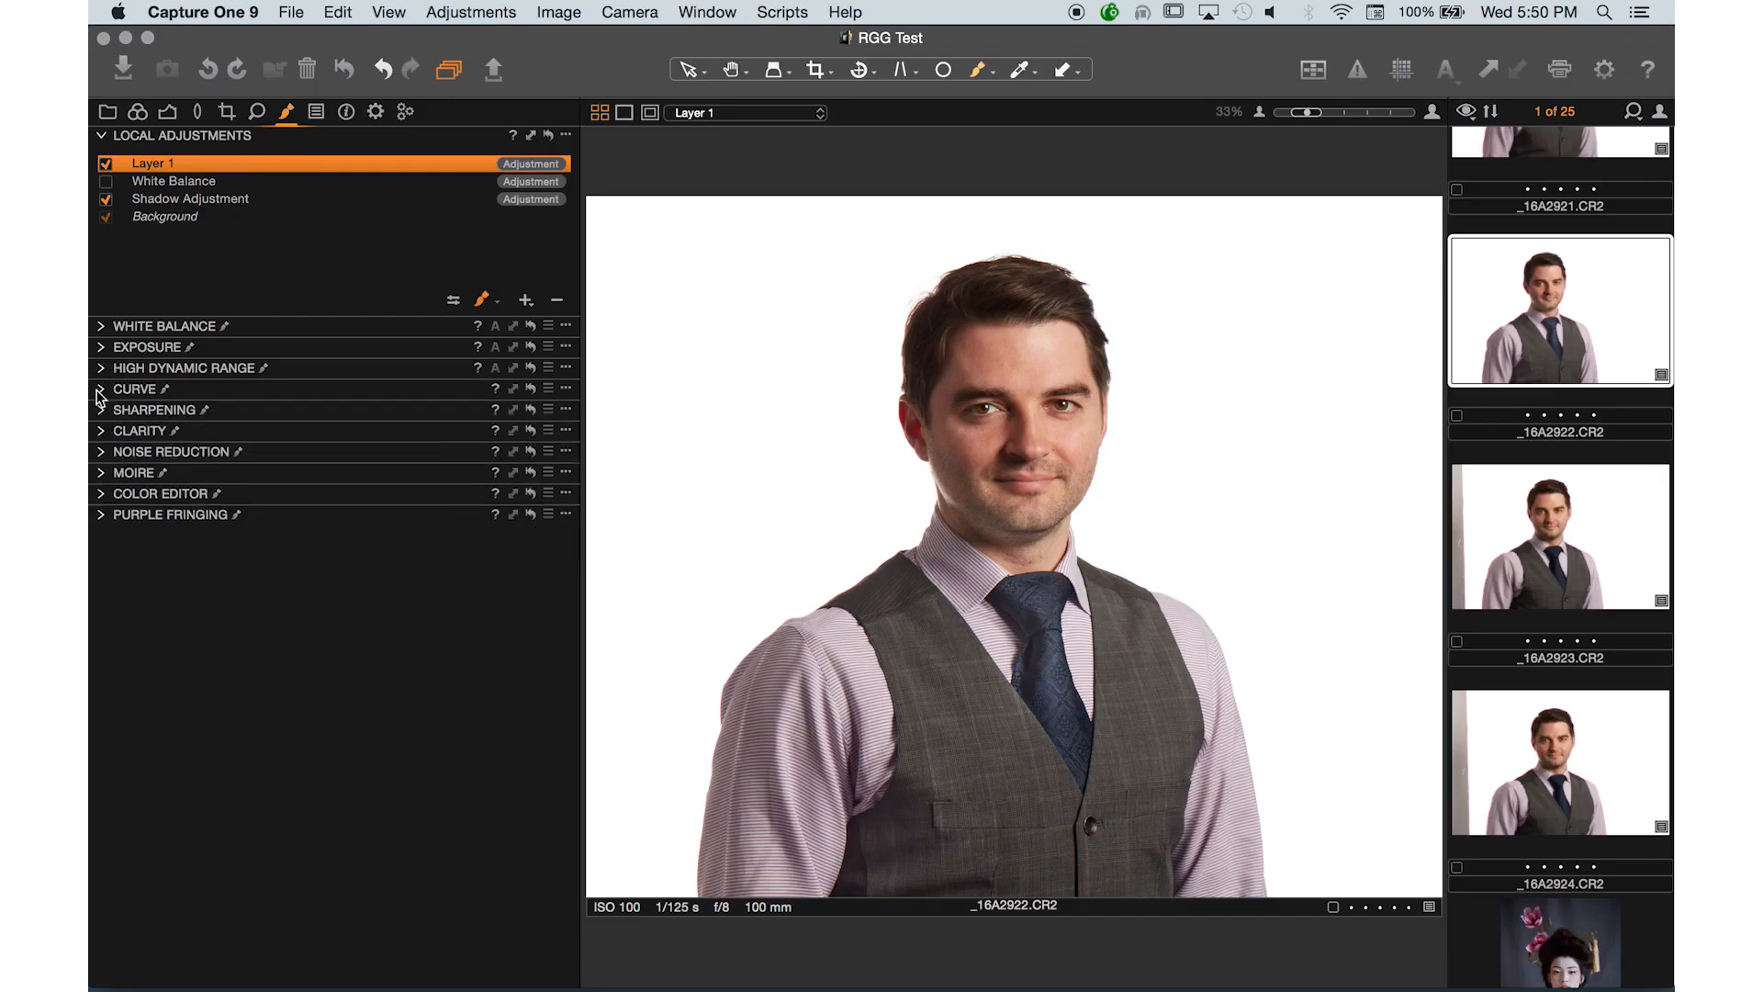
left_click(101, 390)
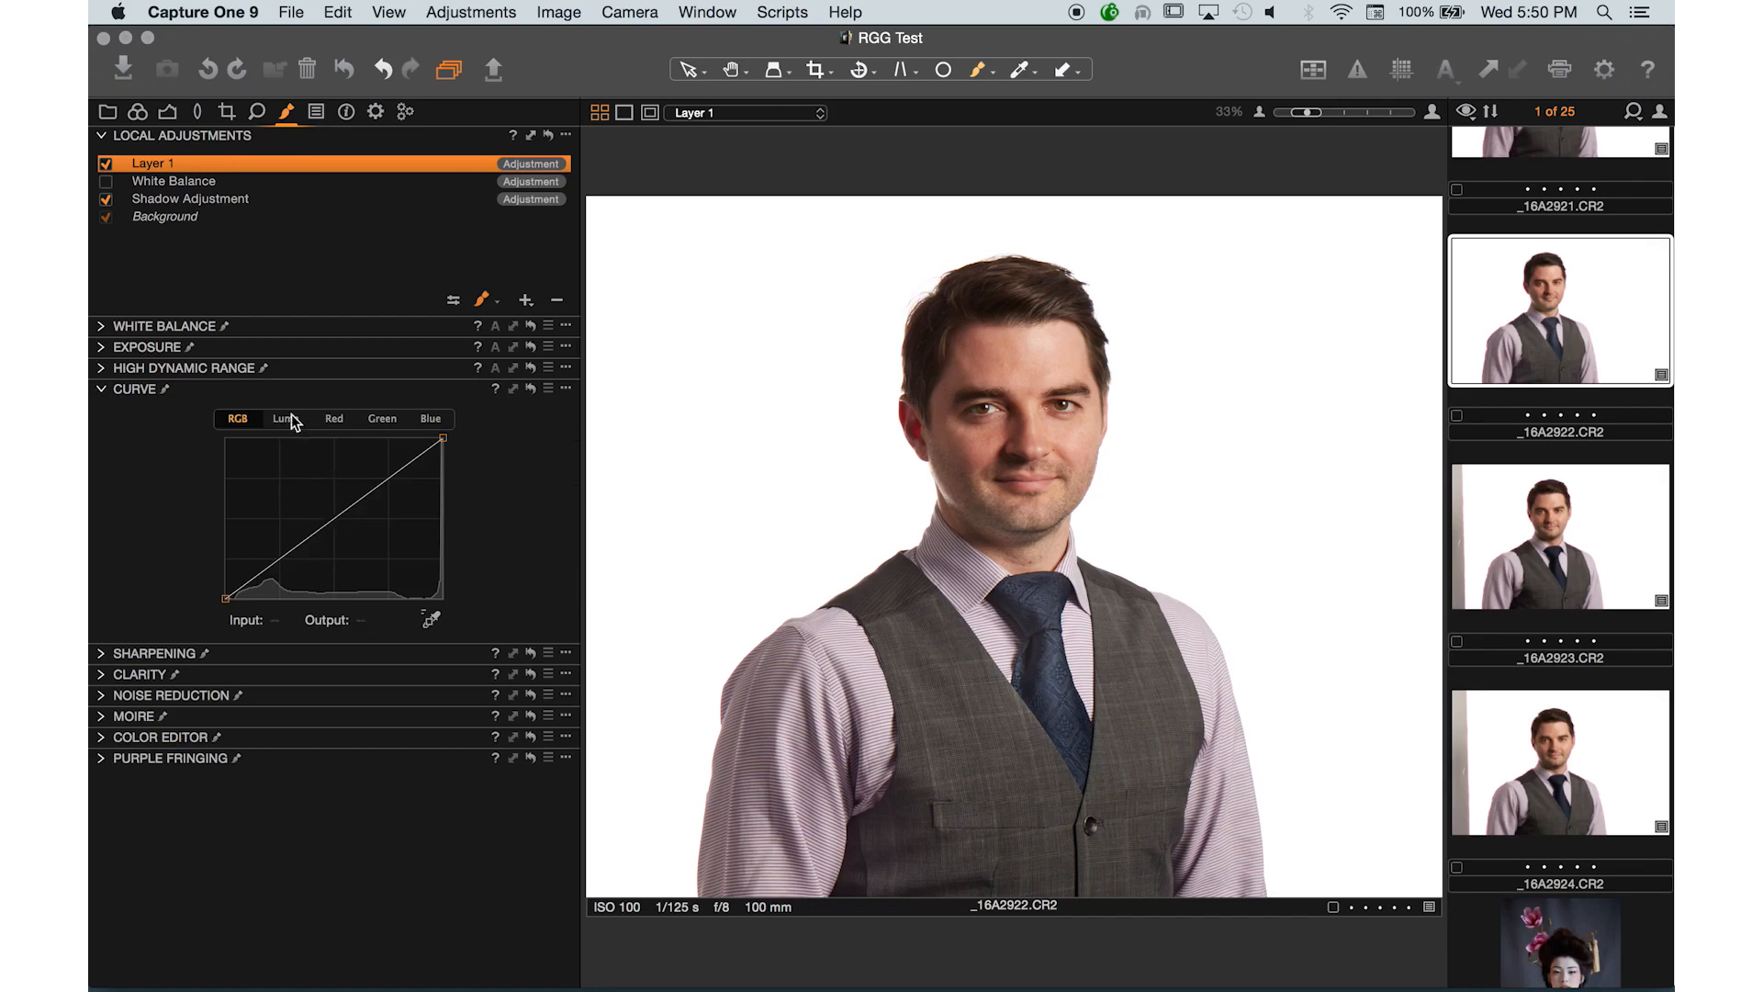
left_click(102, 391)
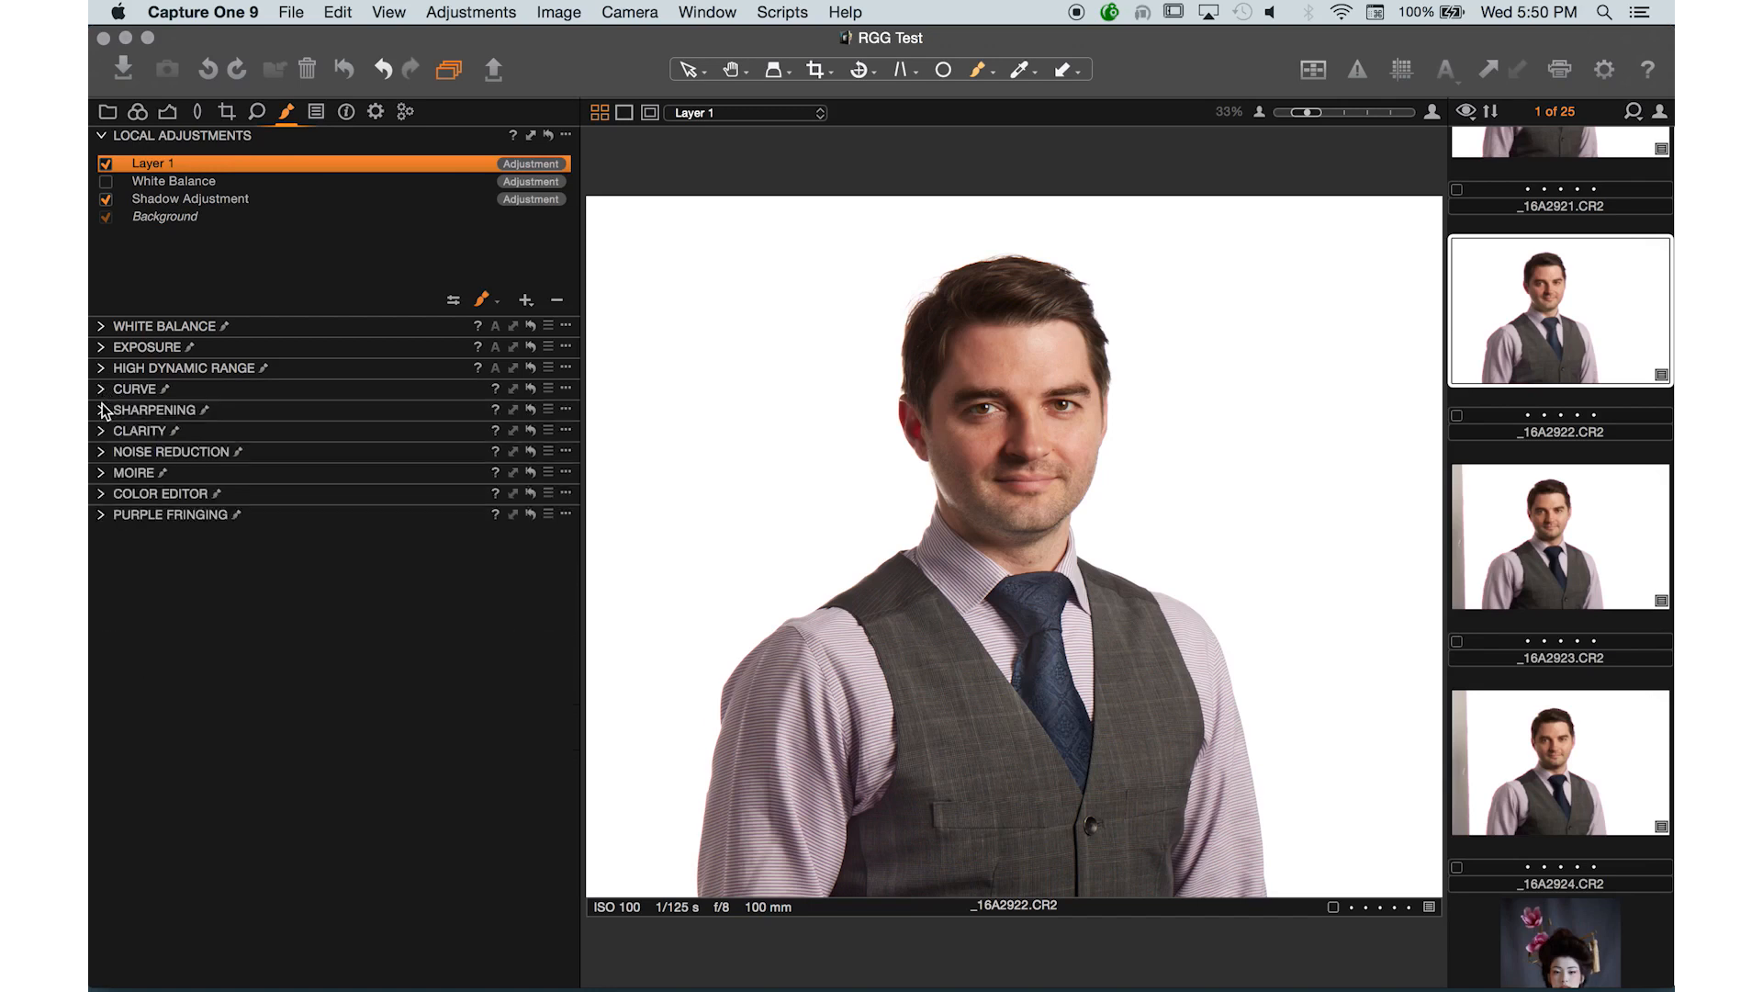
left_click(103, 410)
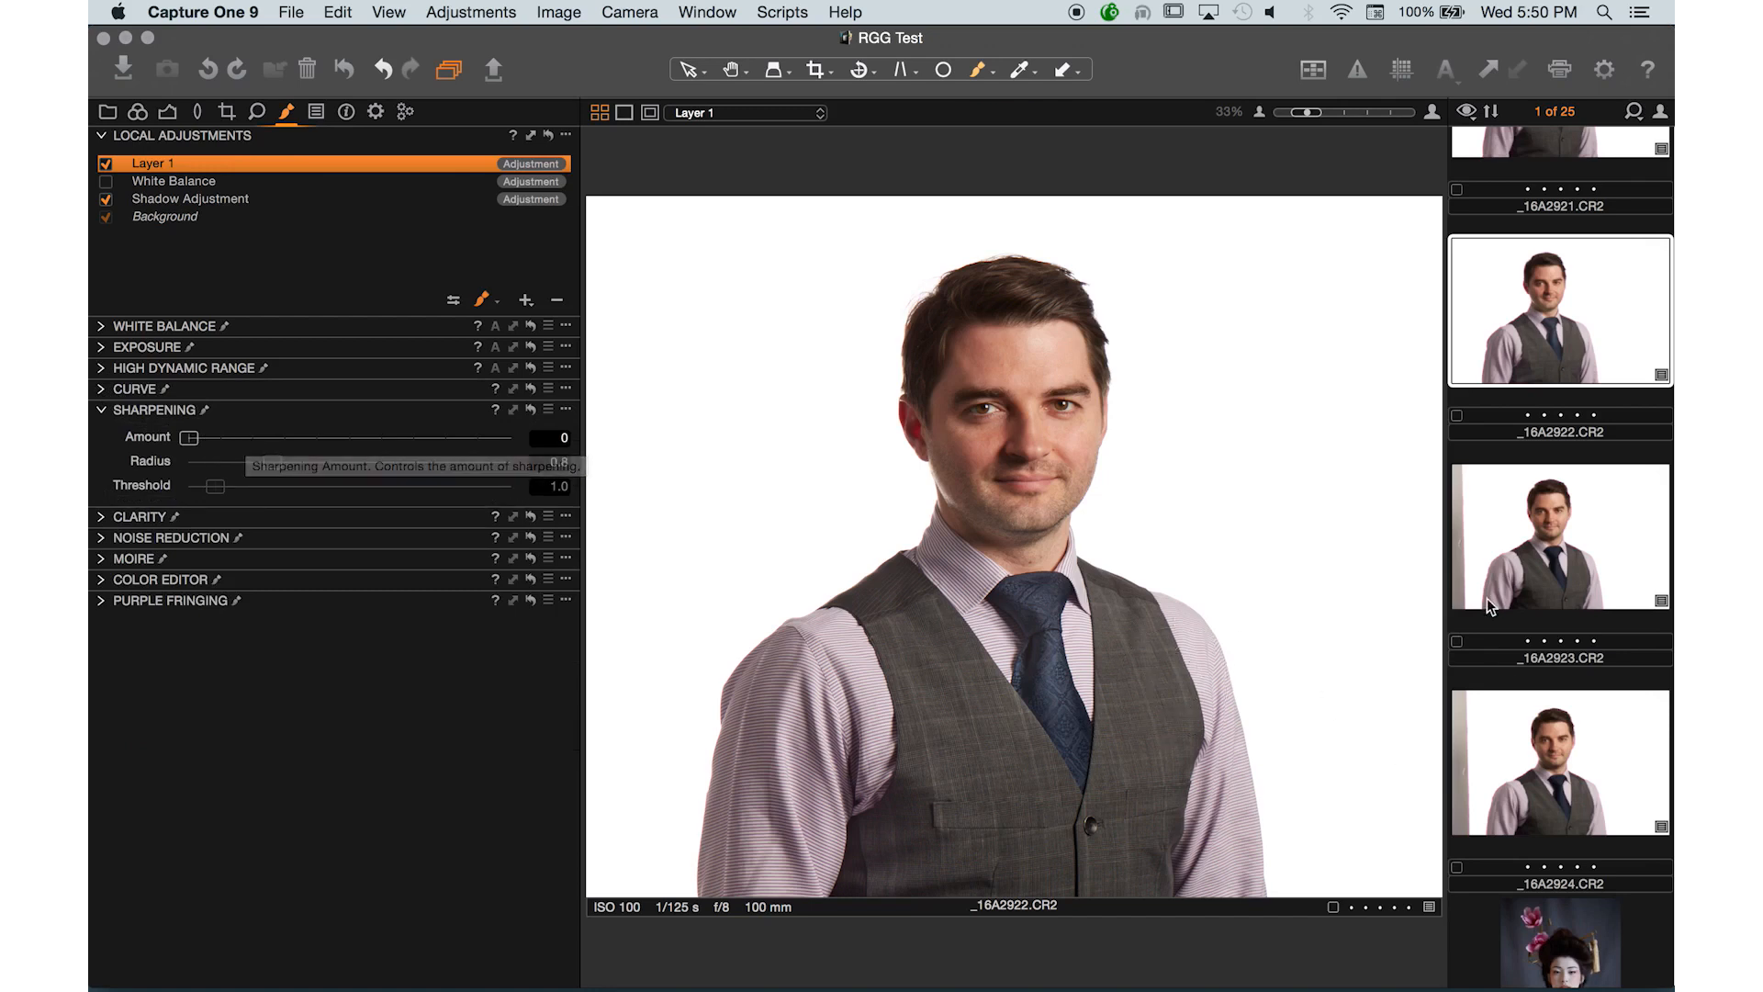
- Open the geisha portrait 5R8A1408.CR2, zoom in, and add a new local adjustment layer named Sharpening for eyes
scroll(1564, 569, "down", 5)
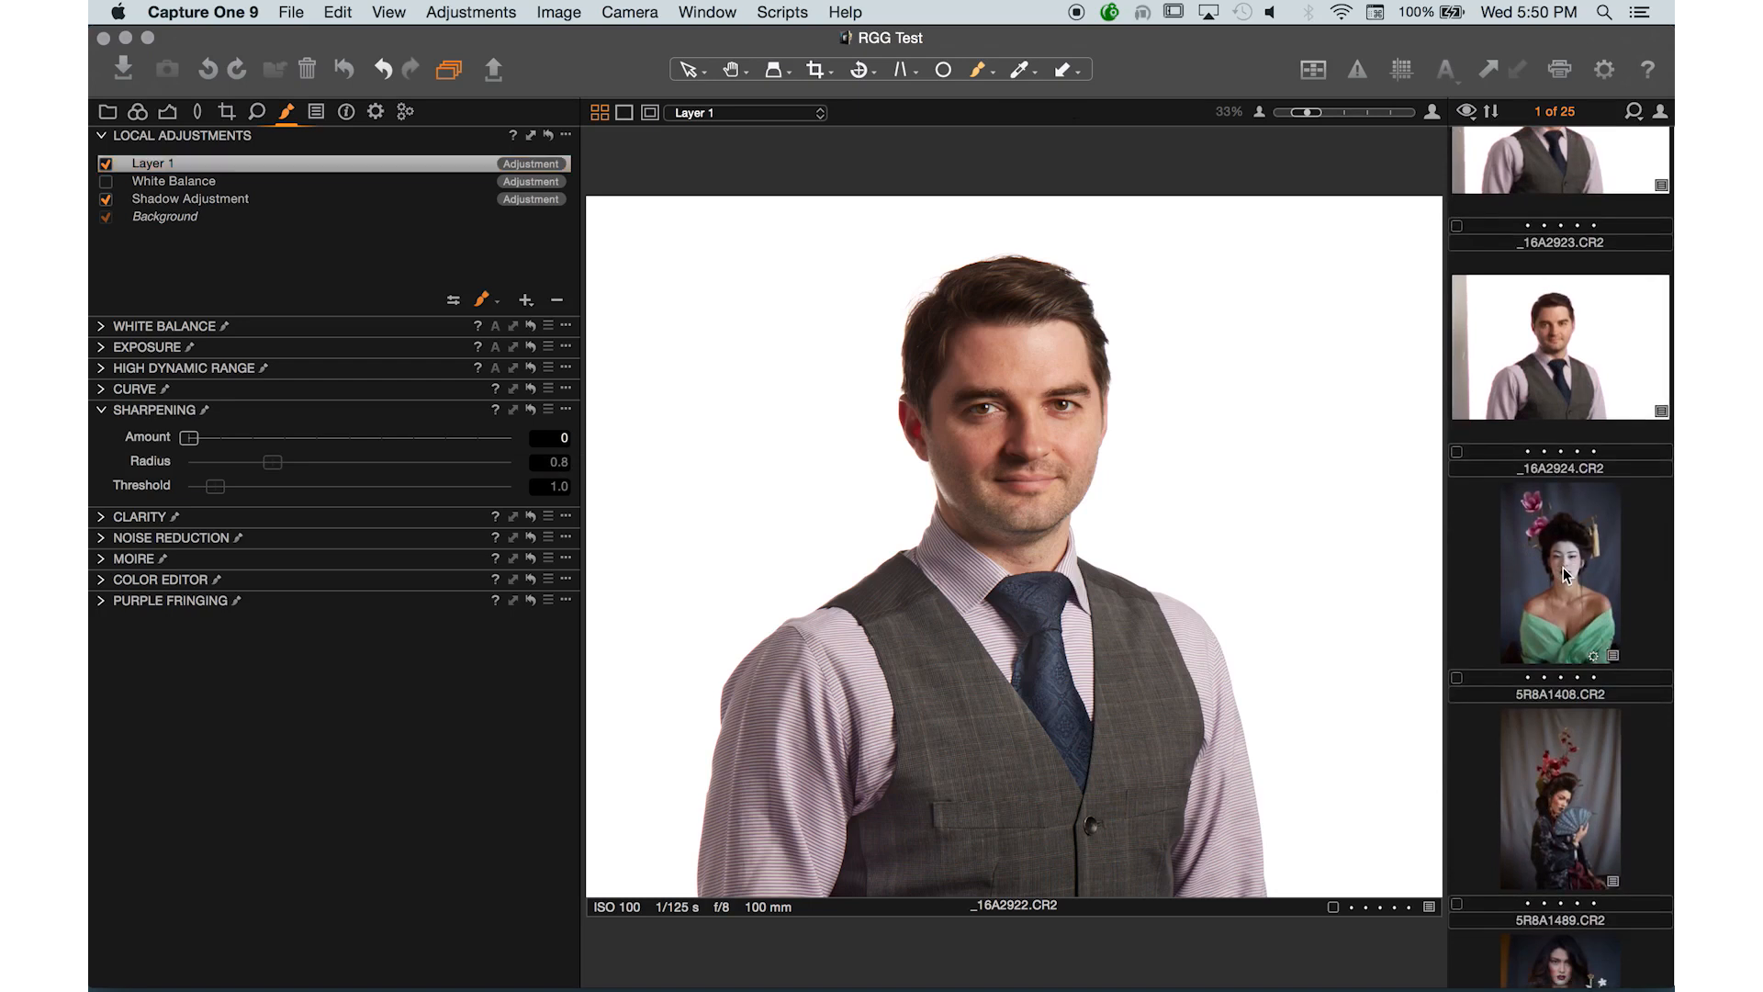
left_click(1566, 567)
key("super+equal")
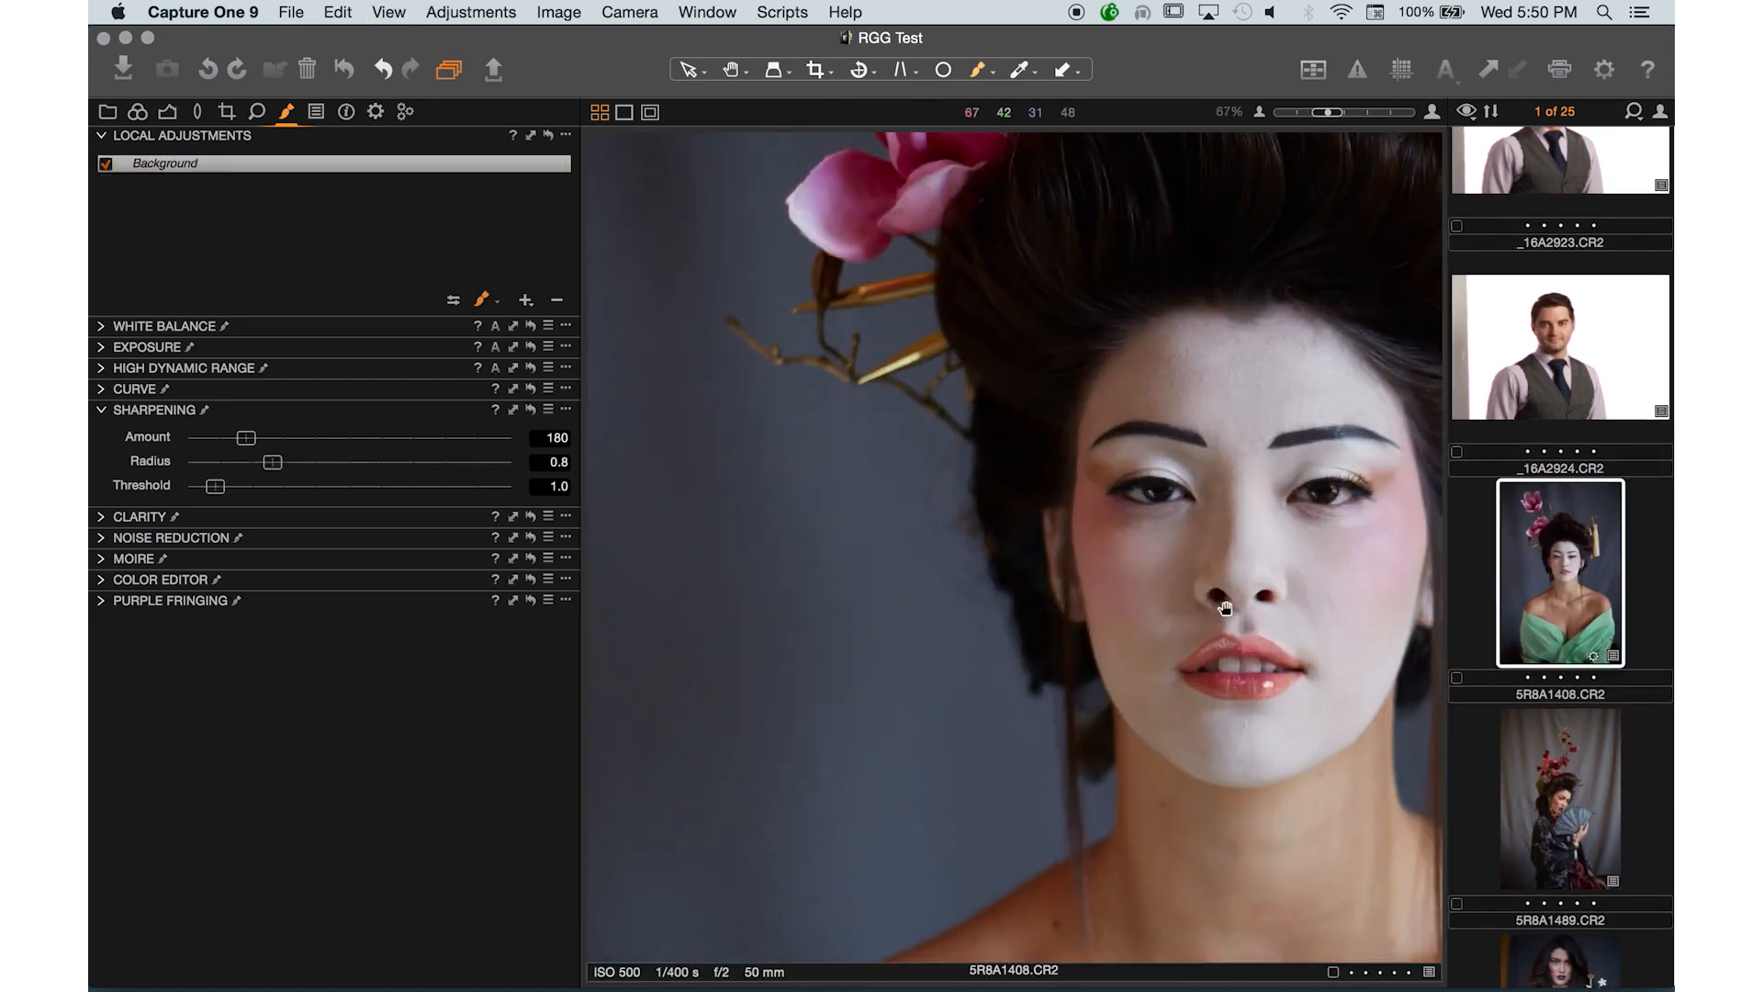
left_click_drag(1221, 607, 912, 614)
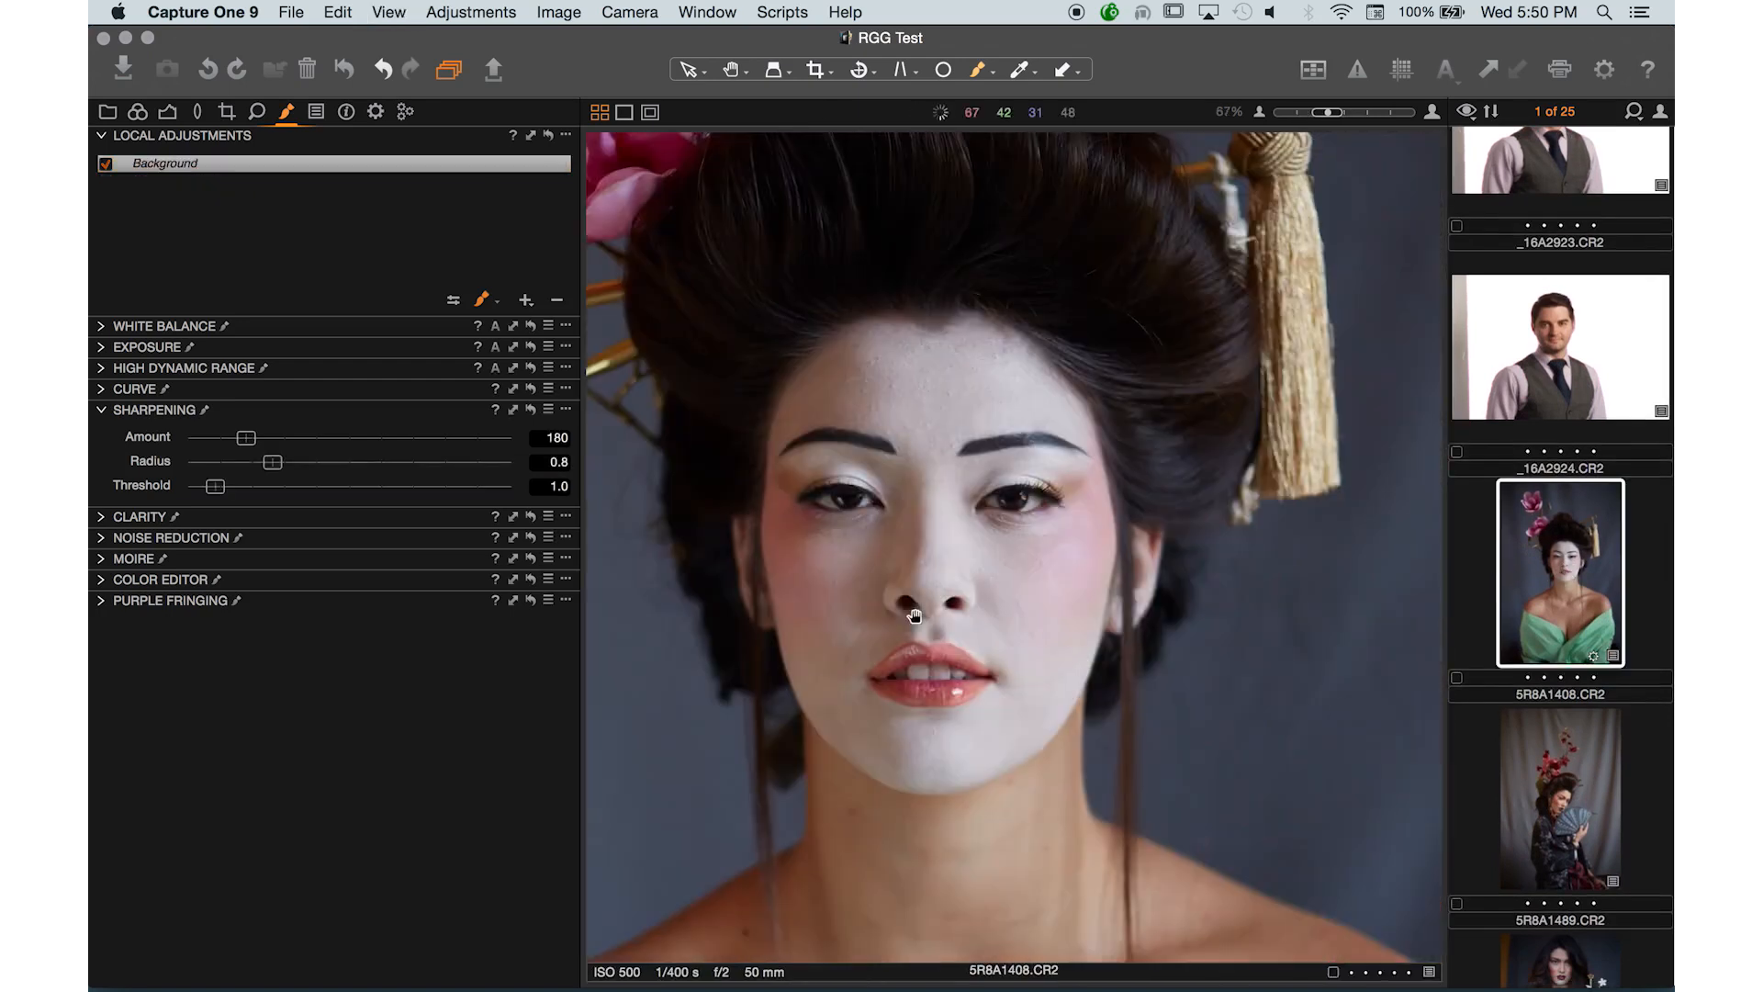
left_click(525, 293)
type("Sharp")
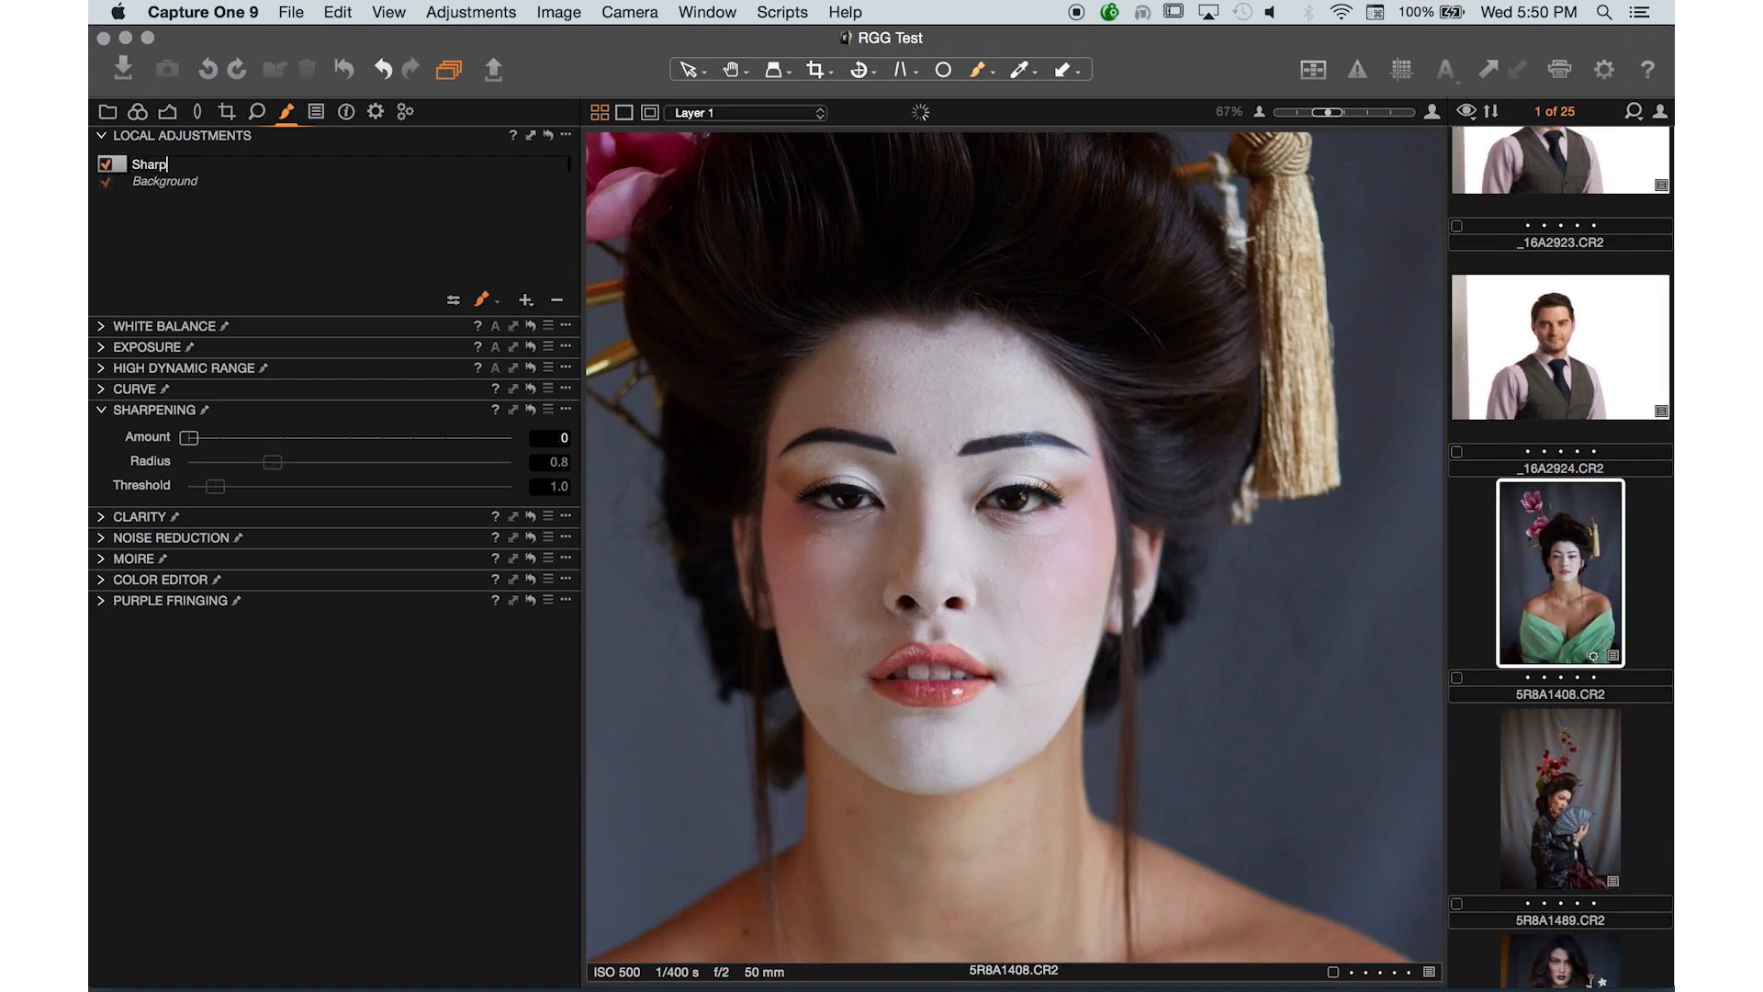
type("ening for eyes")
key("Return")
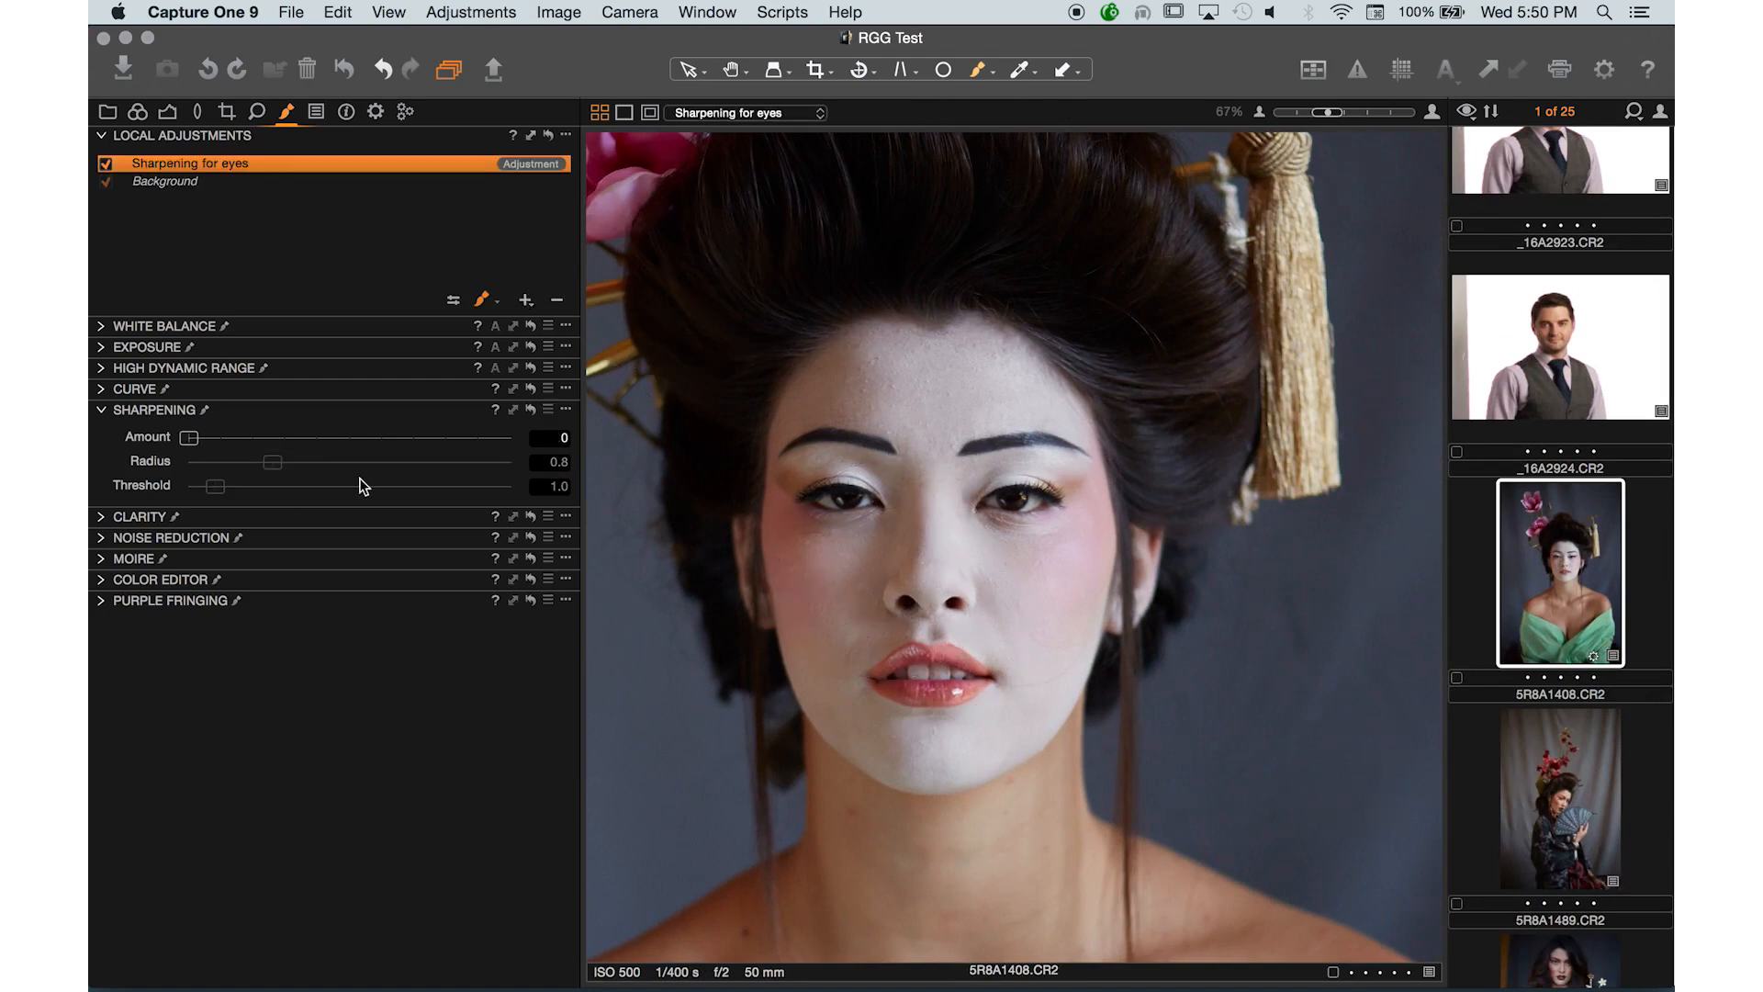
- Set the layer's sharpening Amount to 500 and paint its mask over both eyes with a smaller brush
left_click_drag(286, 439, 355, 444)
key("space")
key("super+plus")
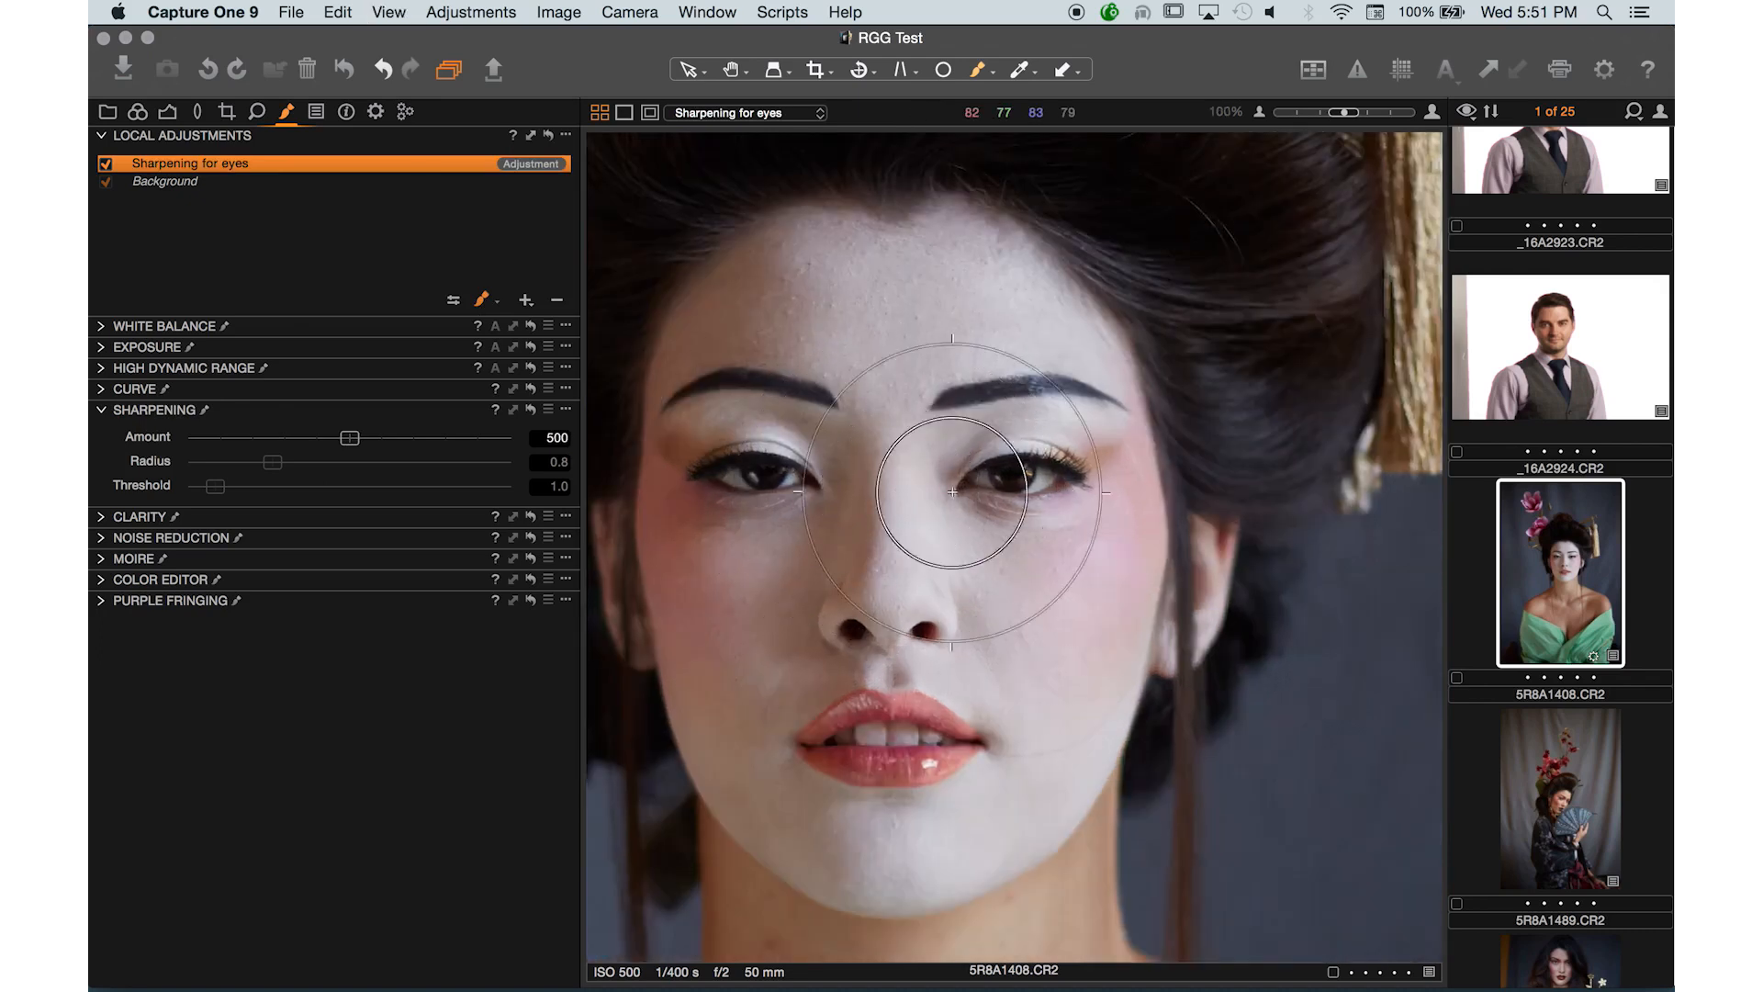
key("bracketleft")
key("bracketleft")
key("bracketleft")
key("bracketleft")
key("bracketleft")
key("bracketleft")
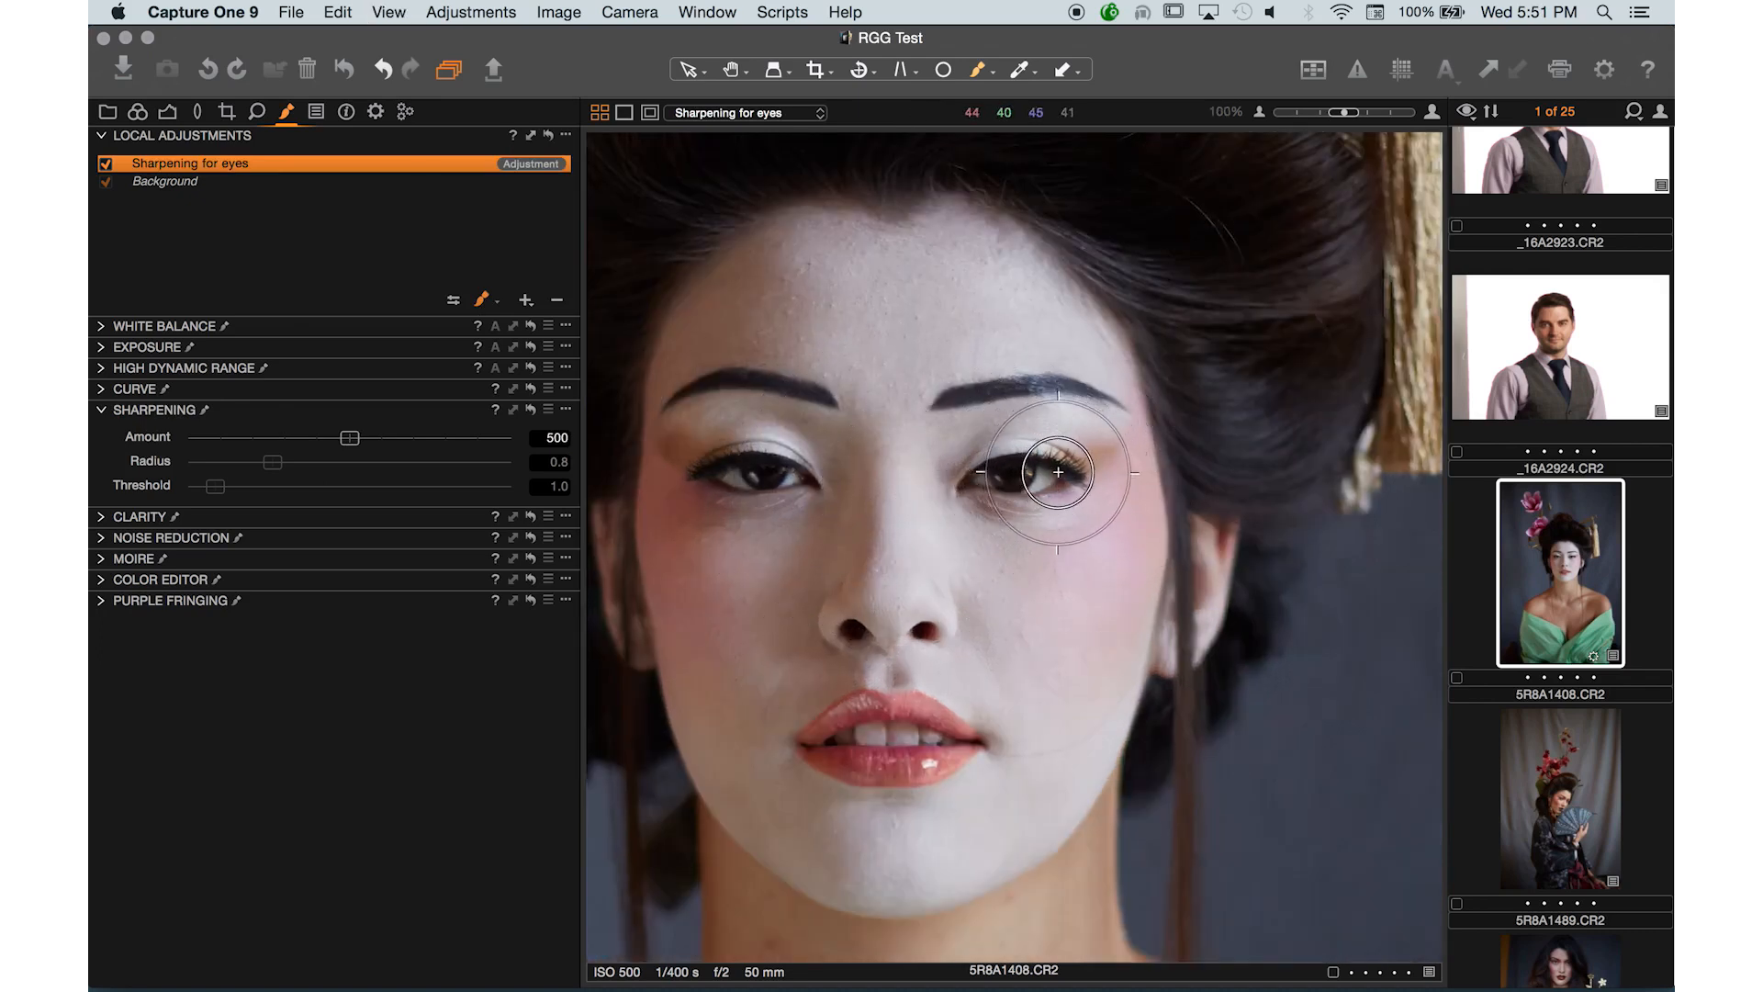
mouse_move(1058, 472)
left_mouse_down()
mouse_move(945, 467)
mouse_move(1111, 491)
mouse_move(1019, 469)
mouse_move(996, 494)
mouse_move(975, 475)
mouse_move(955, 495)
mouse_move(1011, 404)
mouse_move(1060, 420)
mouse_move(1056, 501)
left_mouse_up()
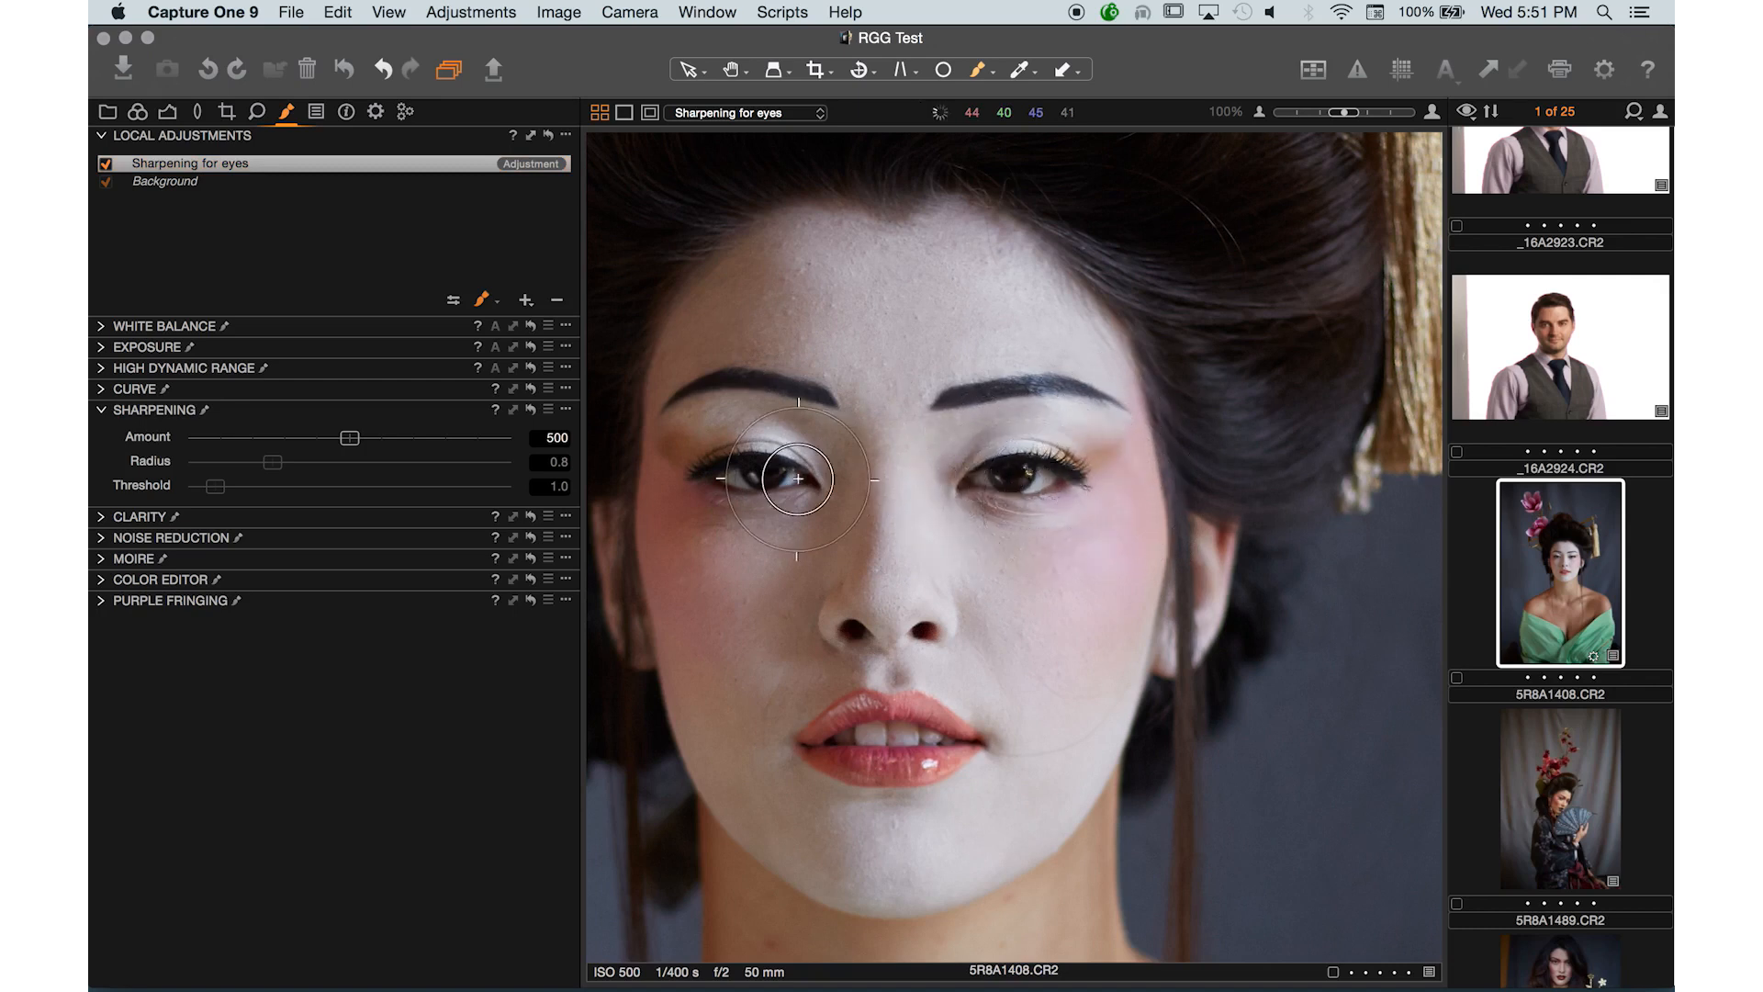
mouse_move(775, 474)
left_mouse_down()
mouse_move(737, 474)
mouse_move(873, 427)
mouse_move(837, 400)
left_mouse_up()
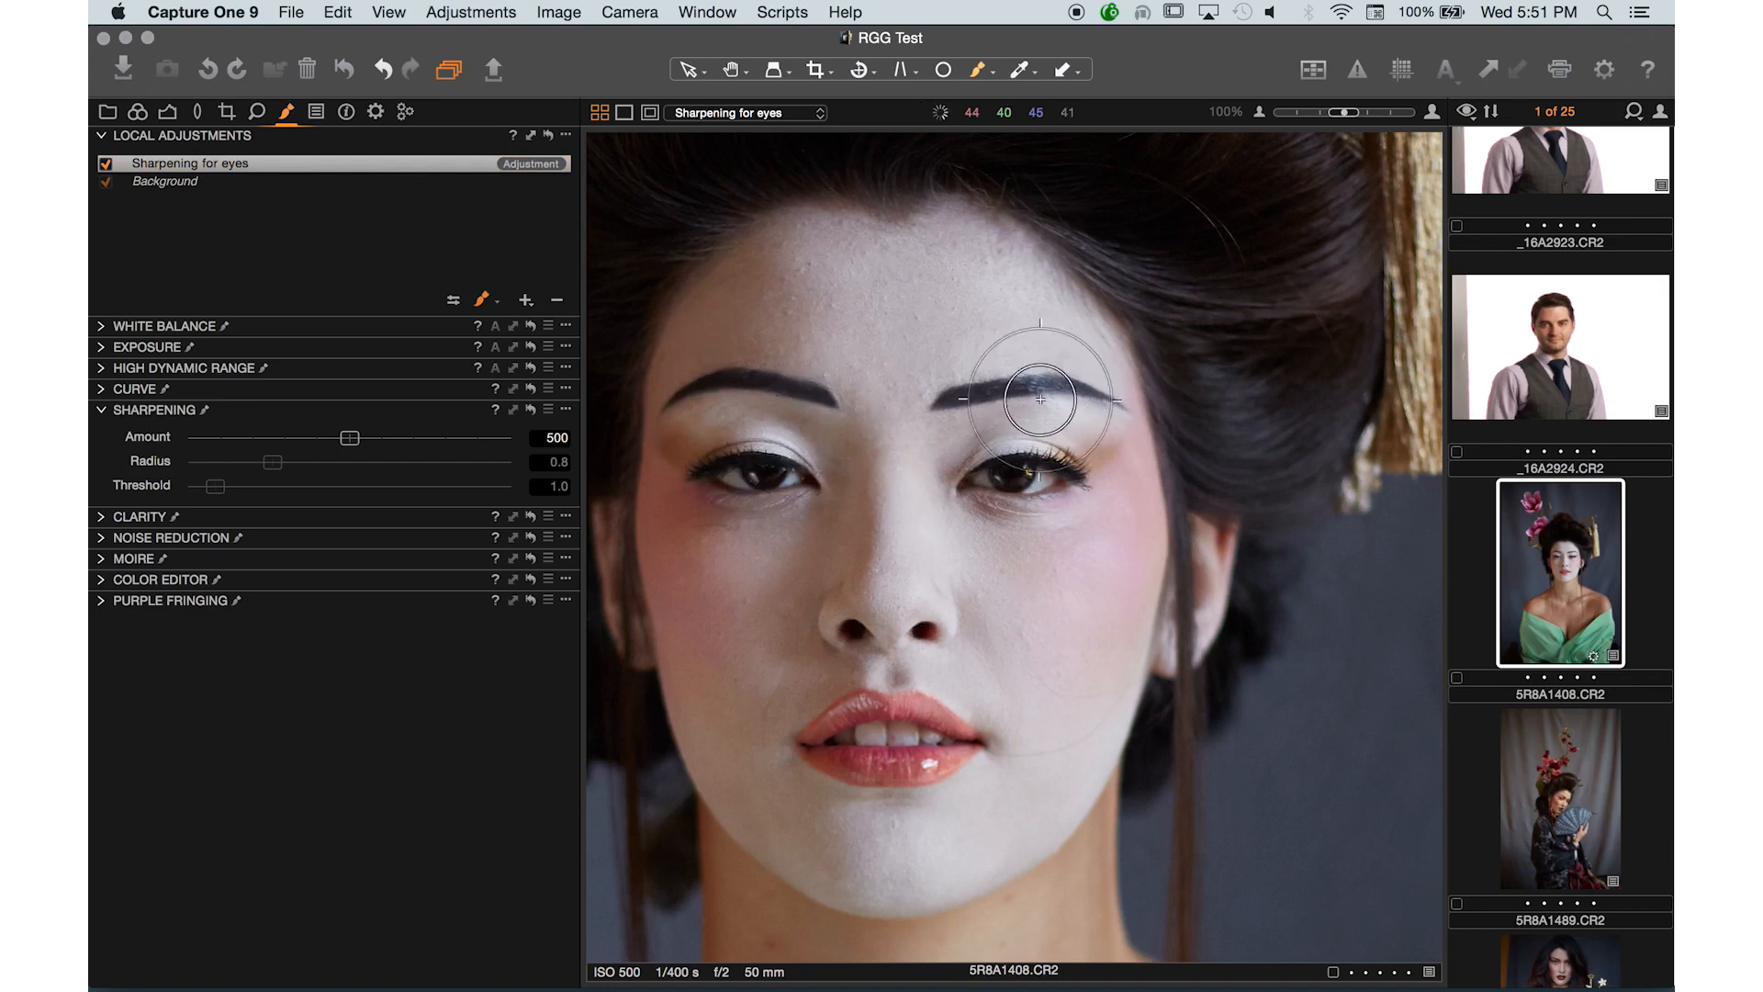
- Zoom closer and toggle the Sharpening for eyes layer off and on to compare the eye
key("super+plus")
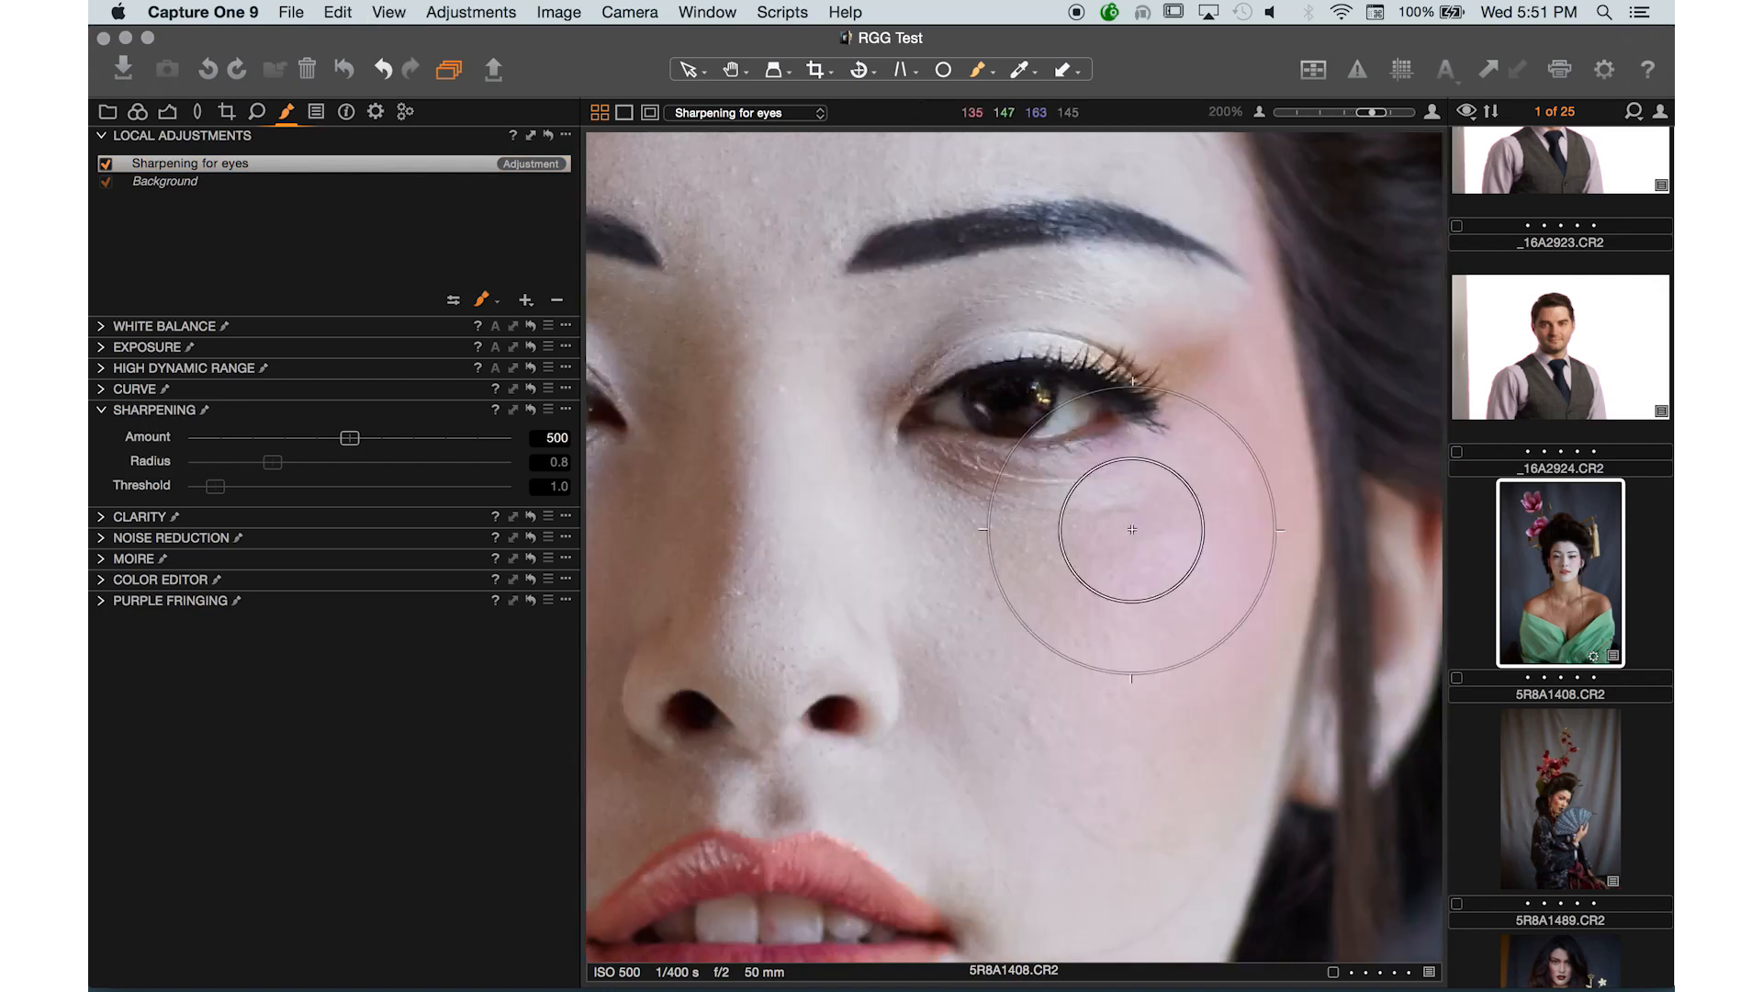
left_click(105, 163)
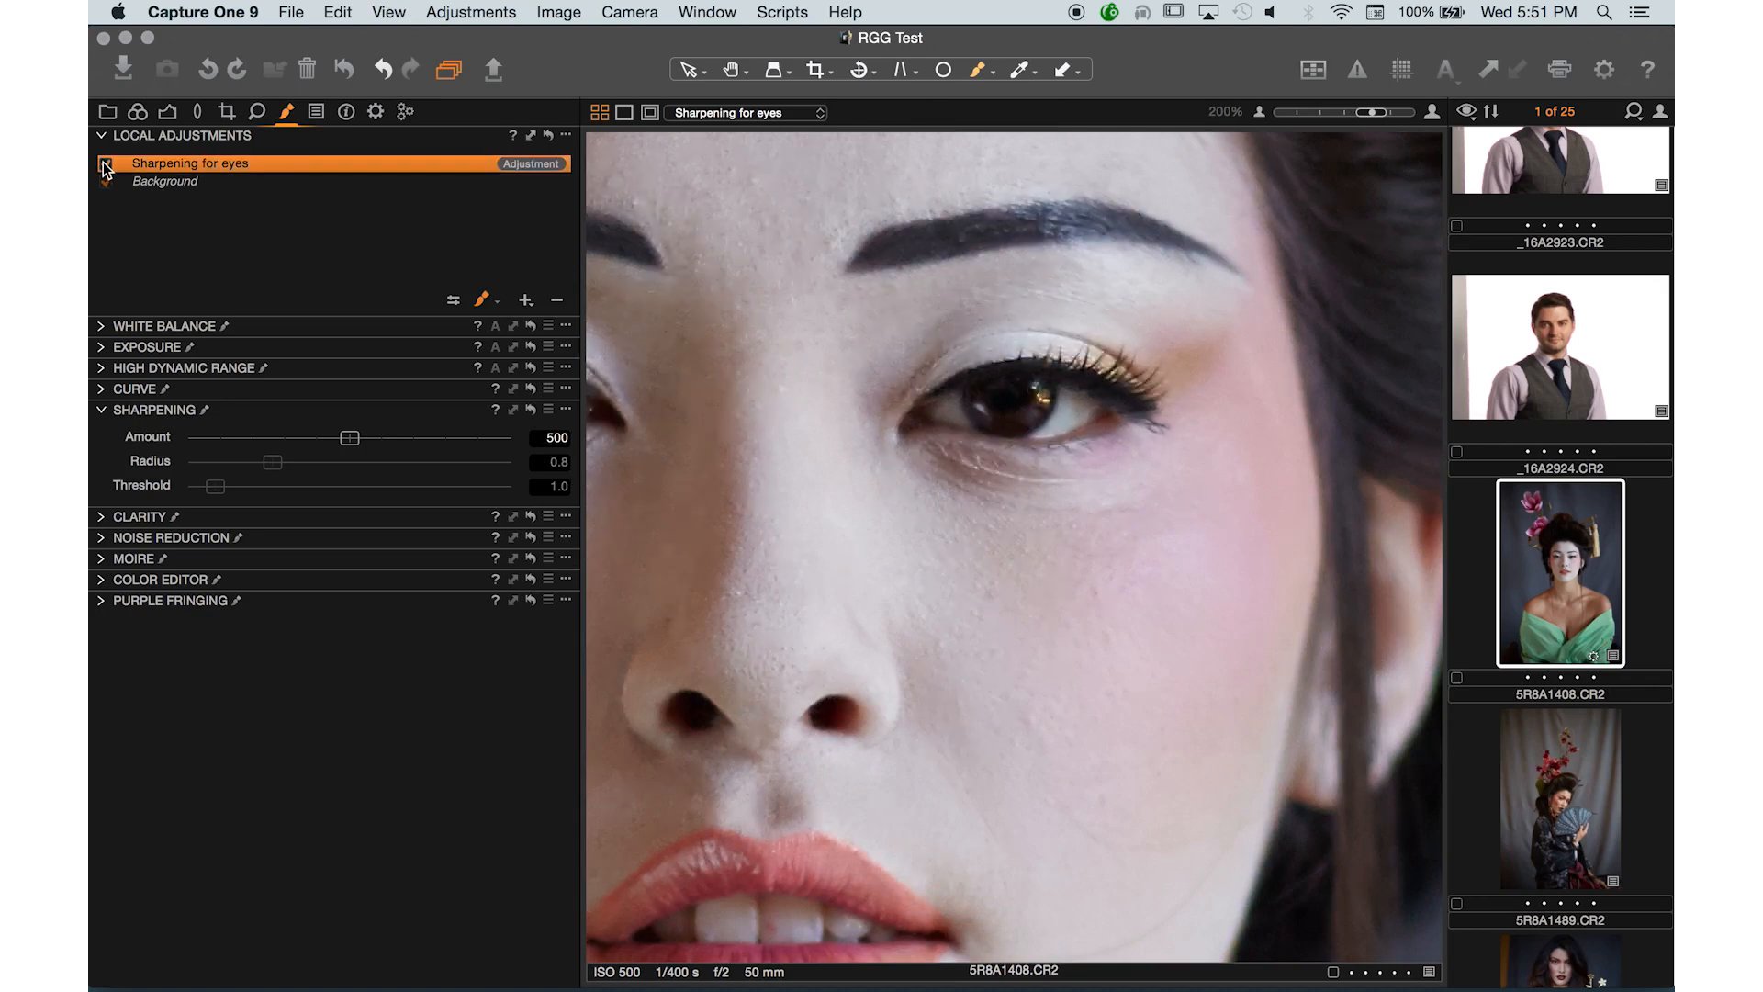
left_click(104, 163)
- Expand the Clarity, Noise Reduction, Moiré and Color Editor tools to review the remaining local options
left_click(101, 517)
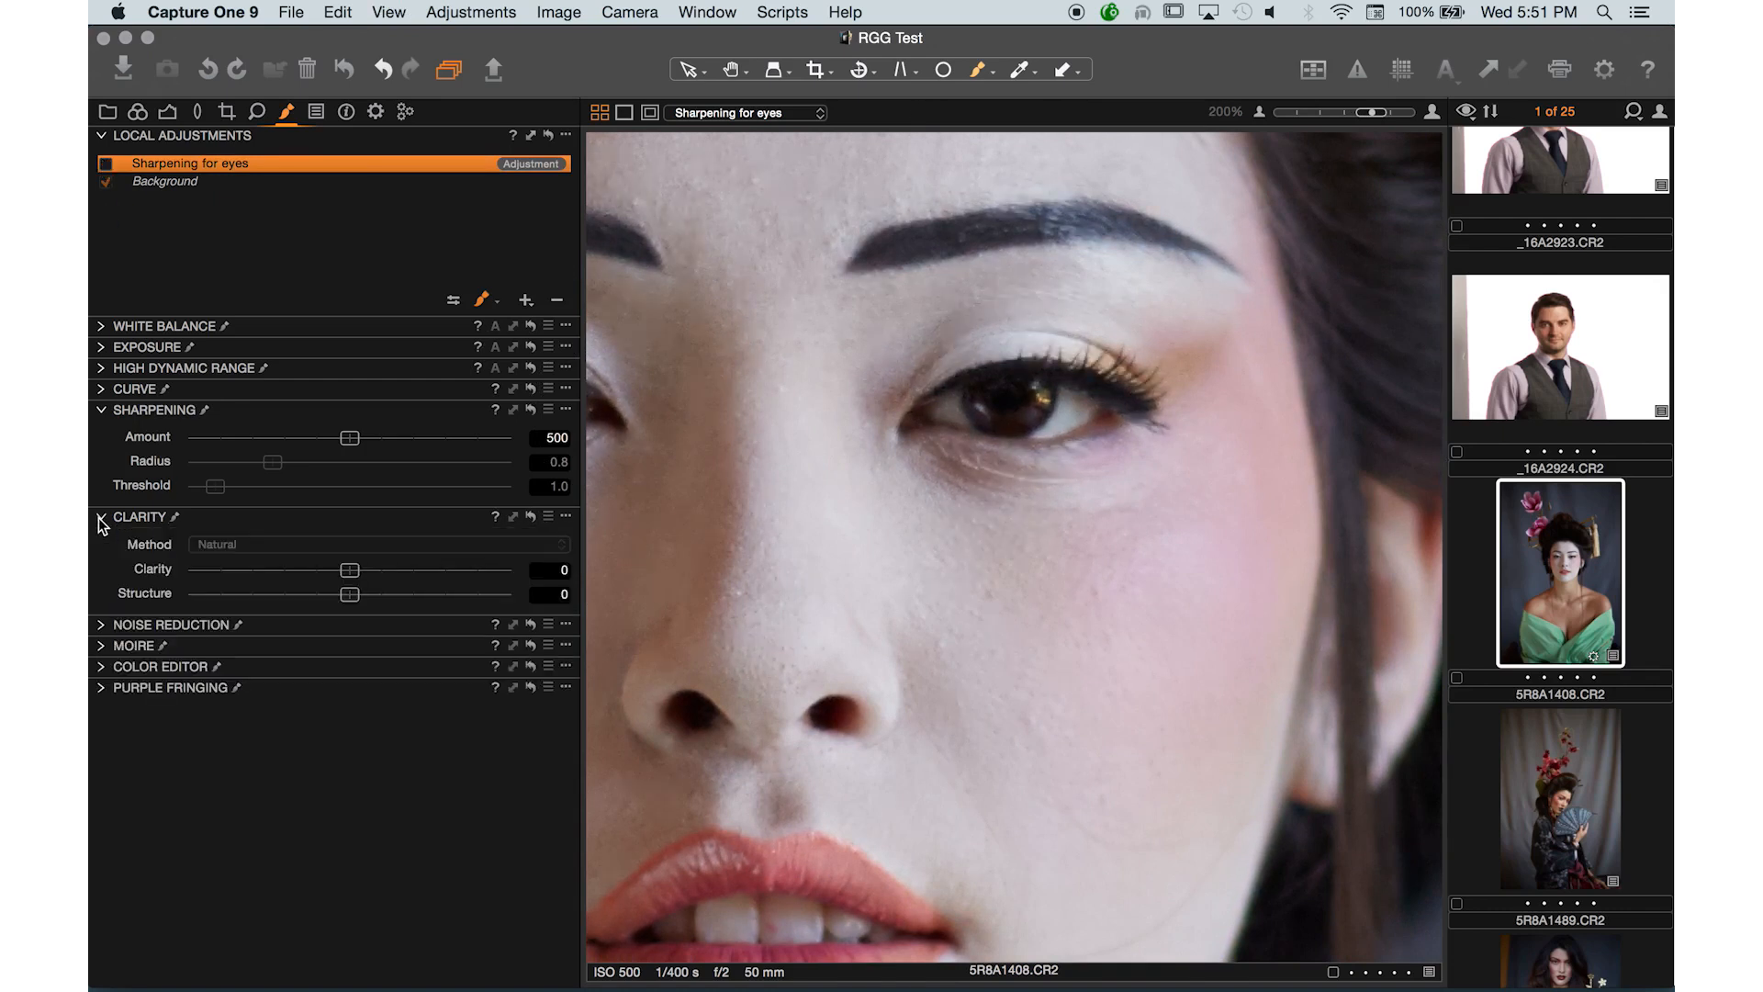
key("super+minus")
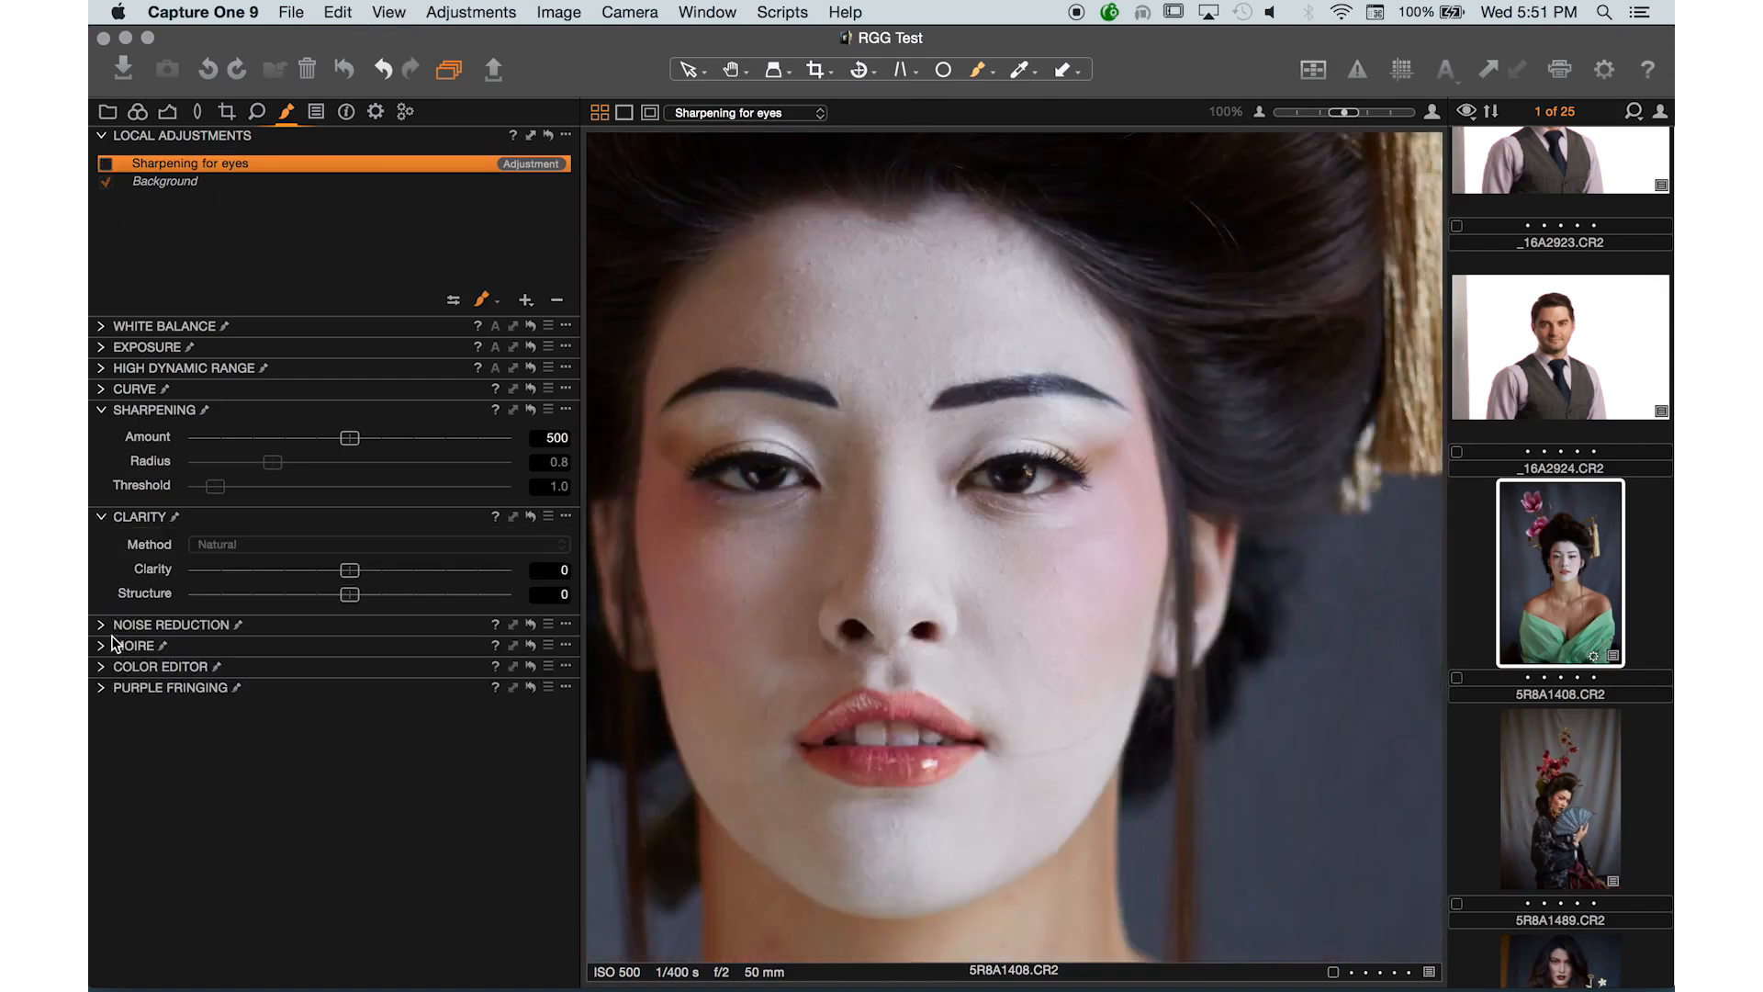
left_click(101, 625)
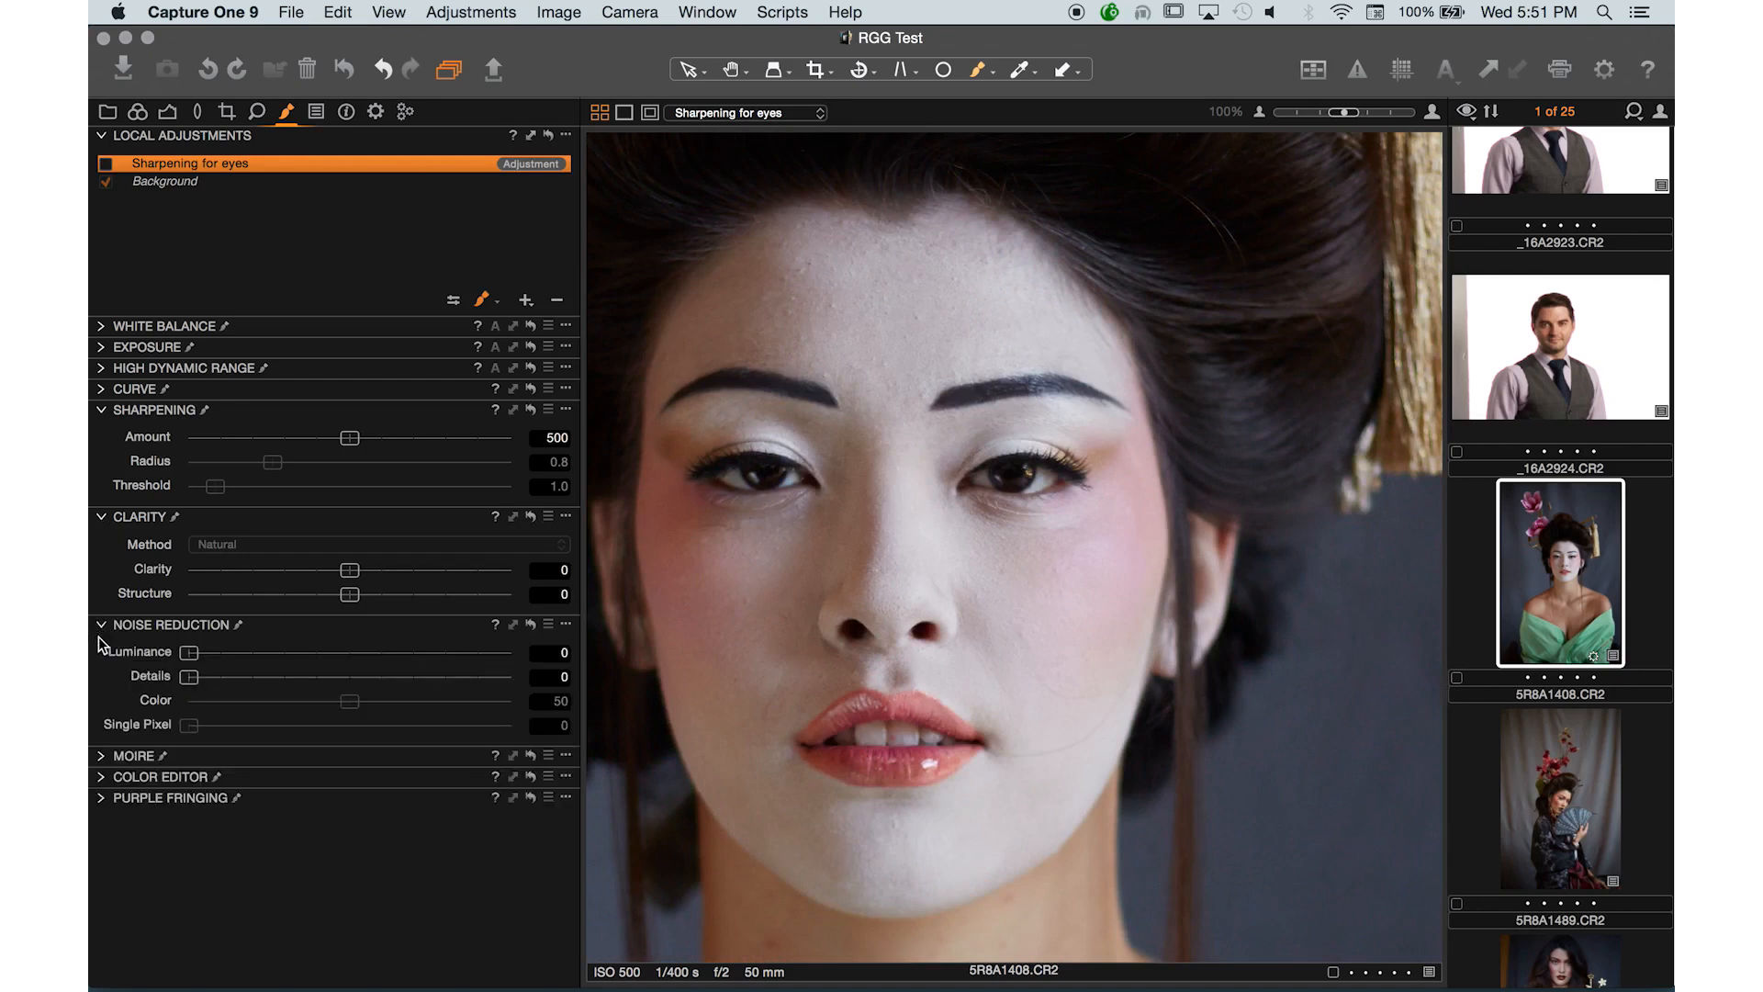
left_click(101, 756)
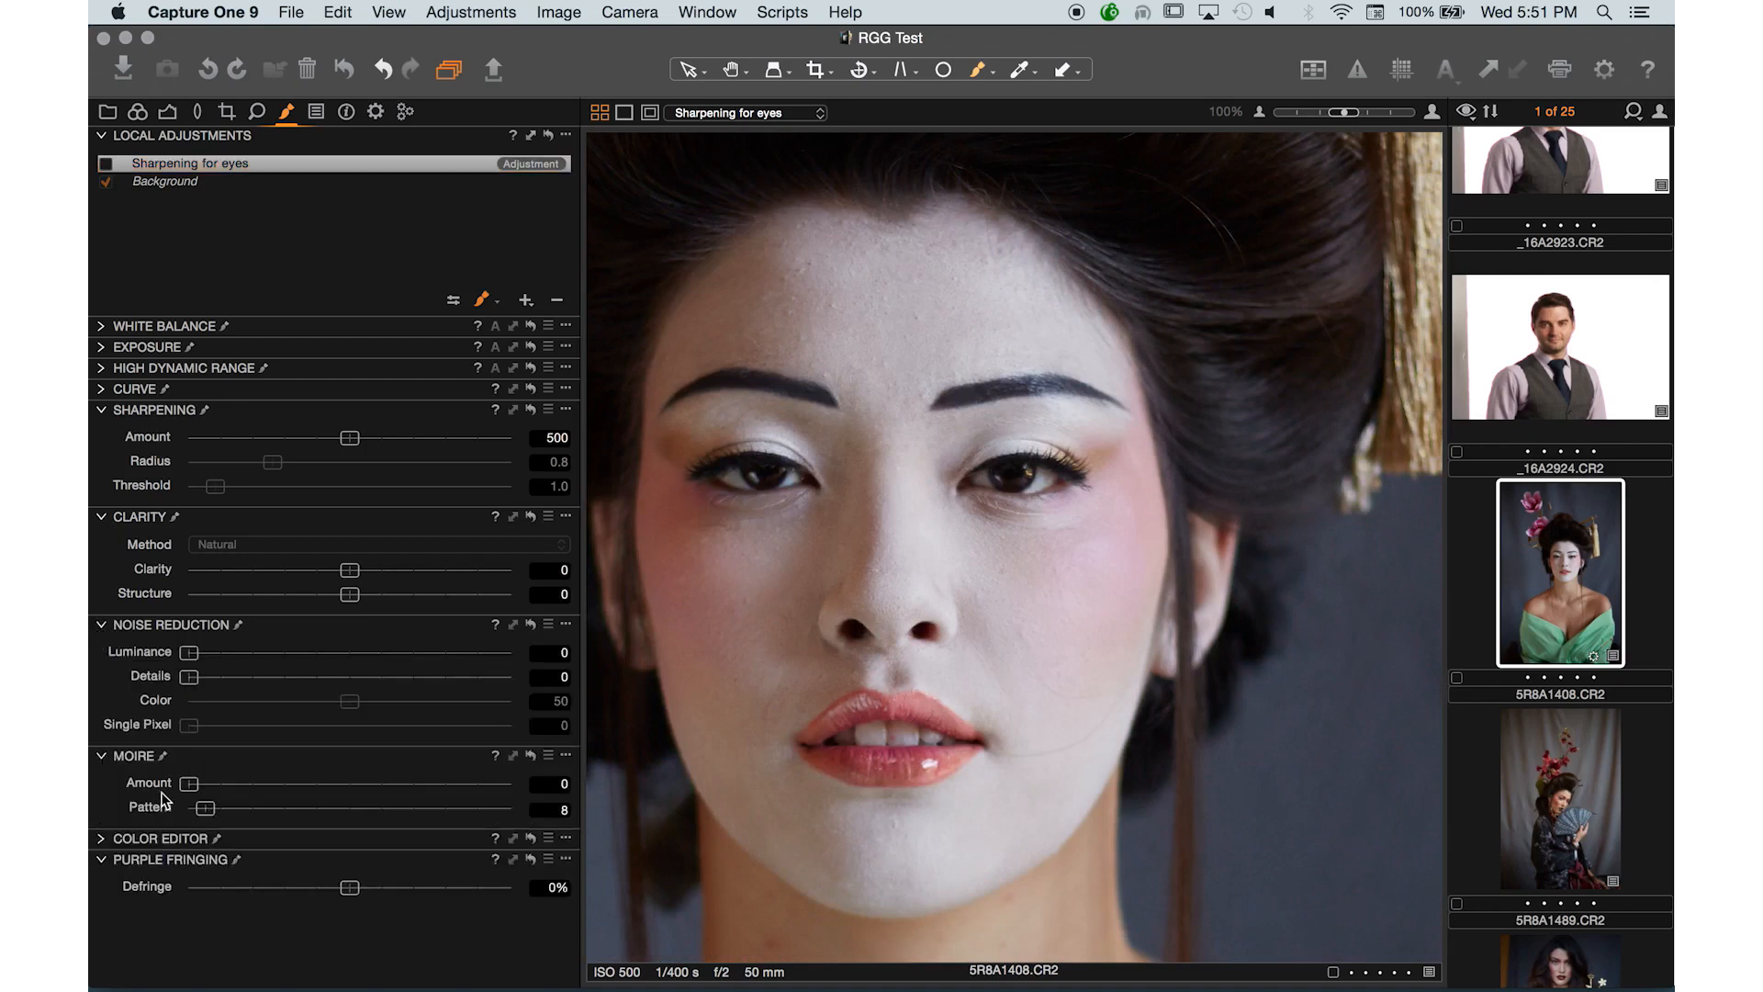
left_click(103, 840)
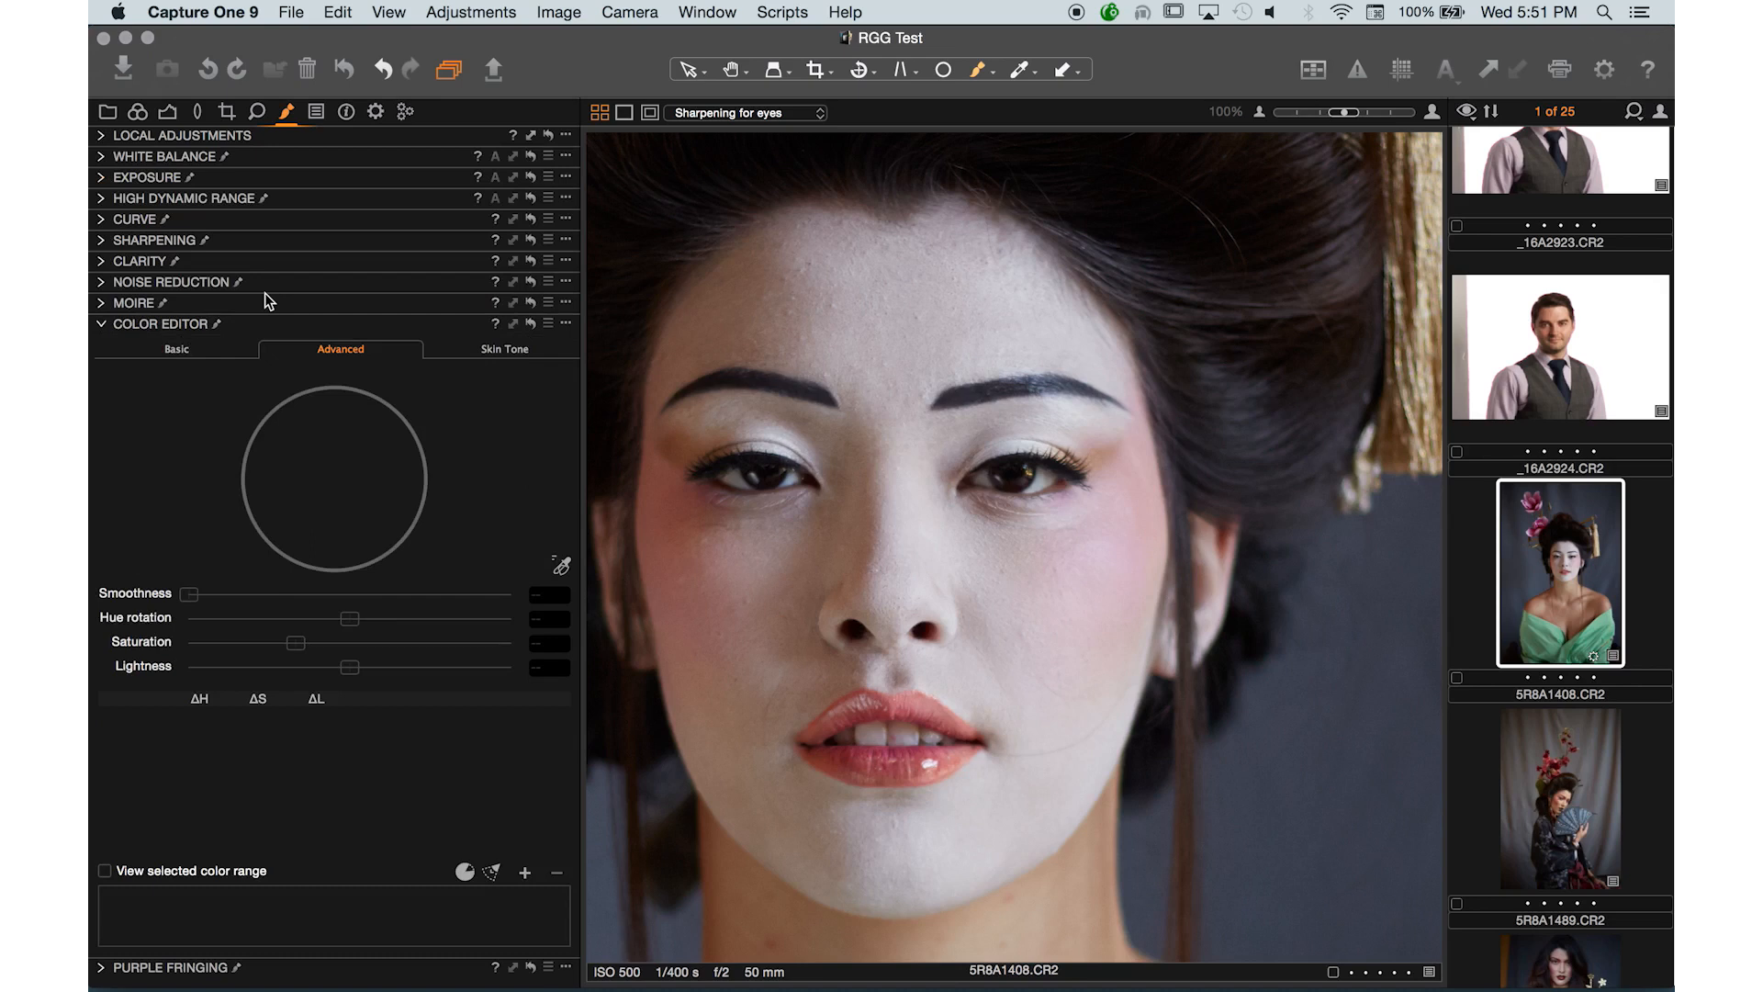
- Switch to the May 18, 2016 at 3:59 PM import and open the first Beauty11April20162008.IIQ image, zoomed out to fit
scroll(1574, 504, "down", 10)
scroll(1574, 504, "down", 10)
scroll(1575, 503, "up", 8)
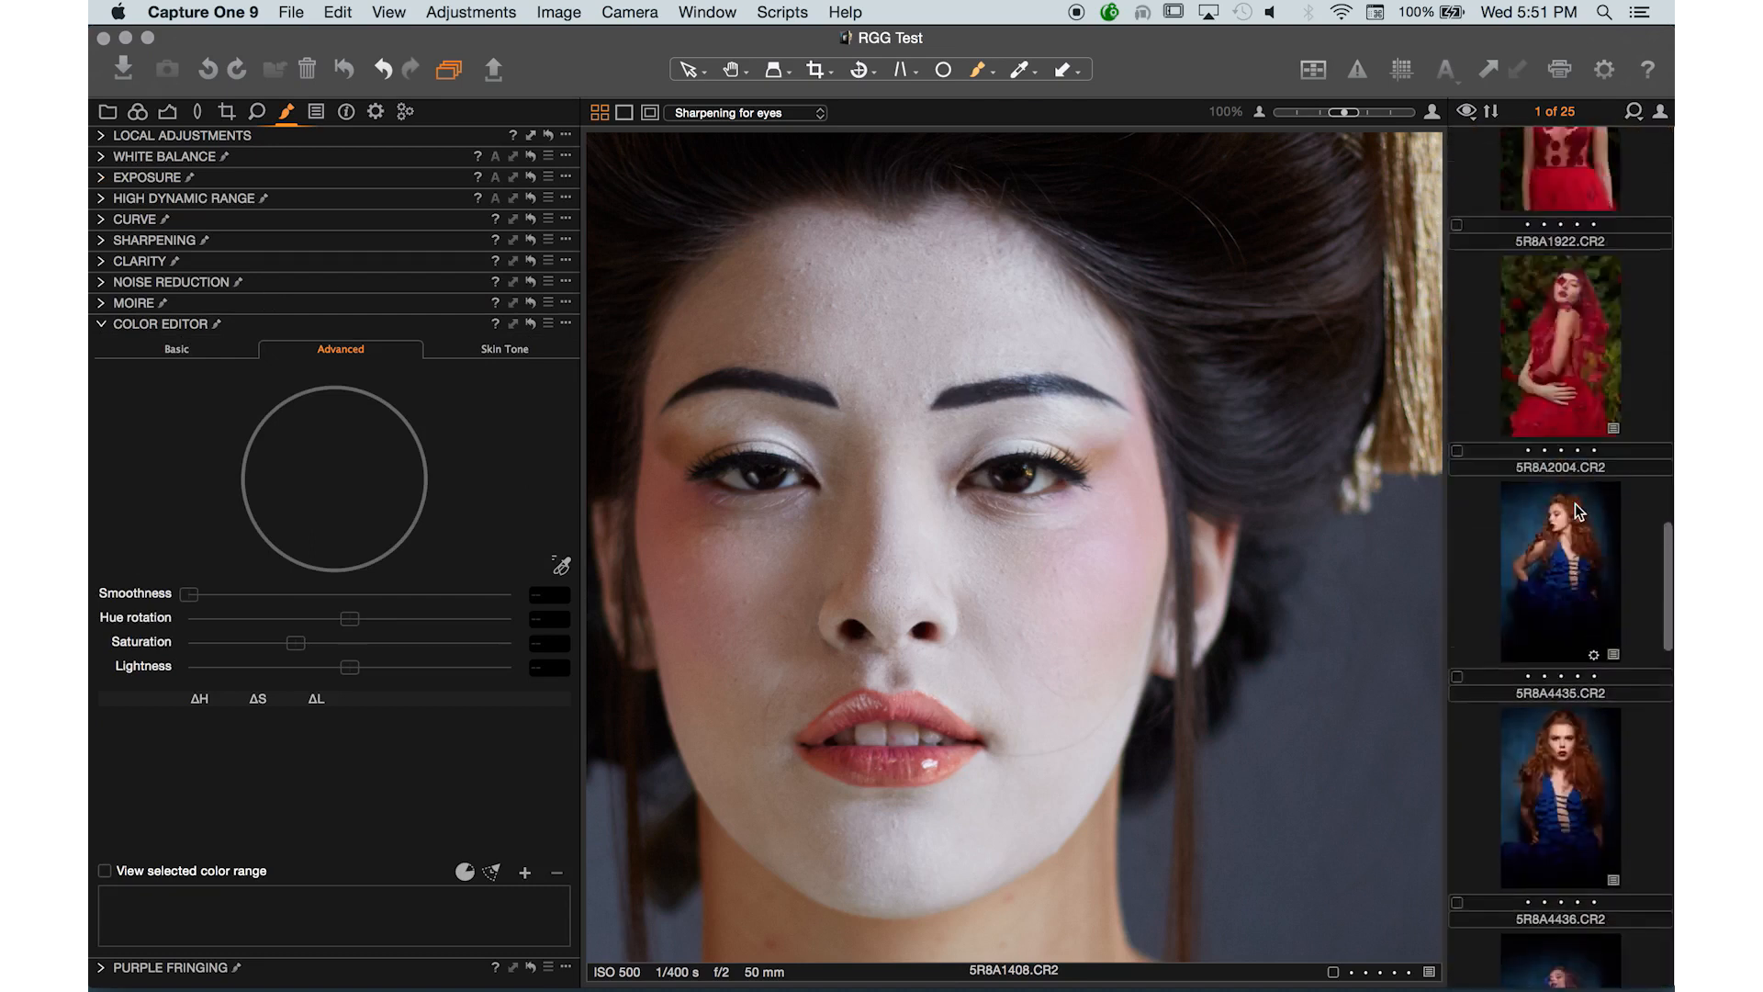
scroll(1575, 510, "up", 10)
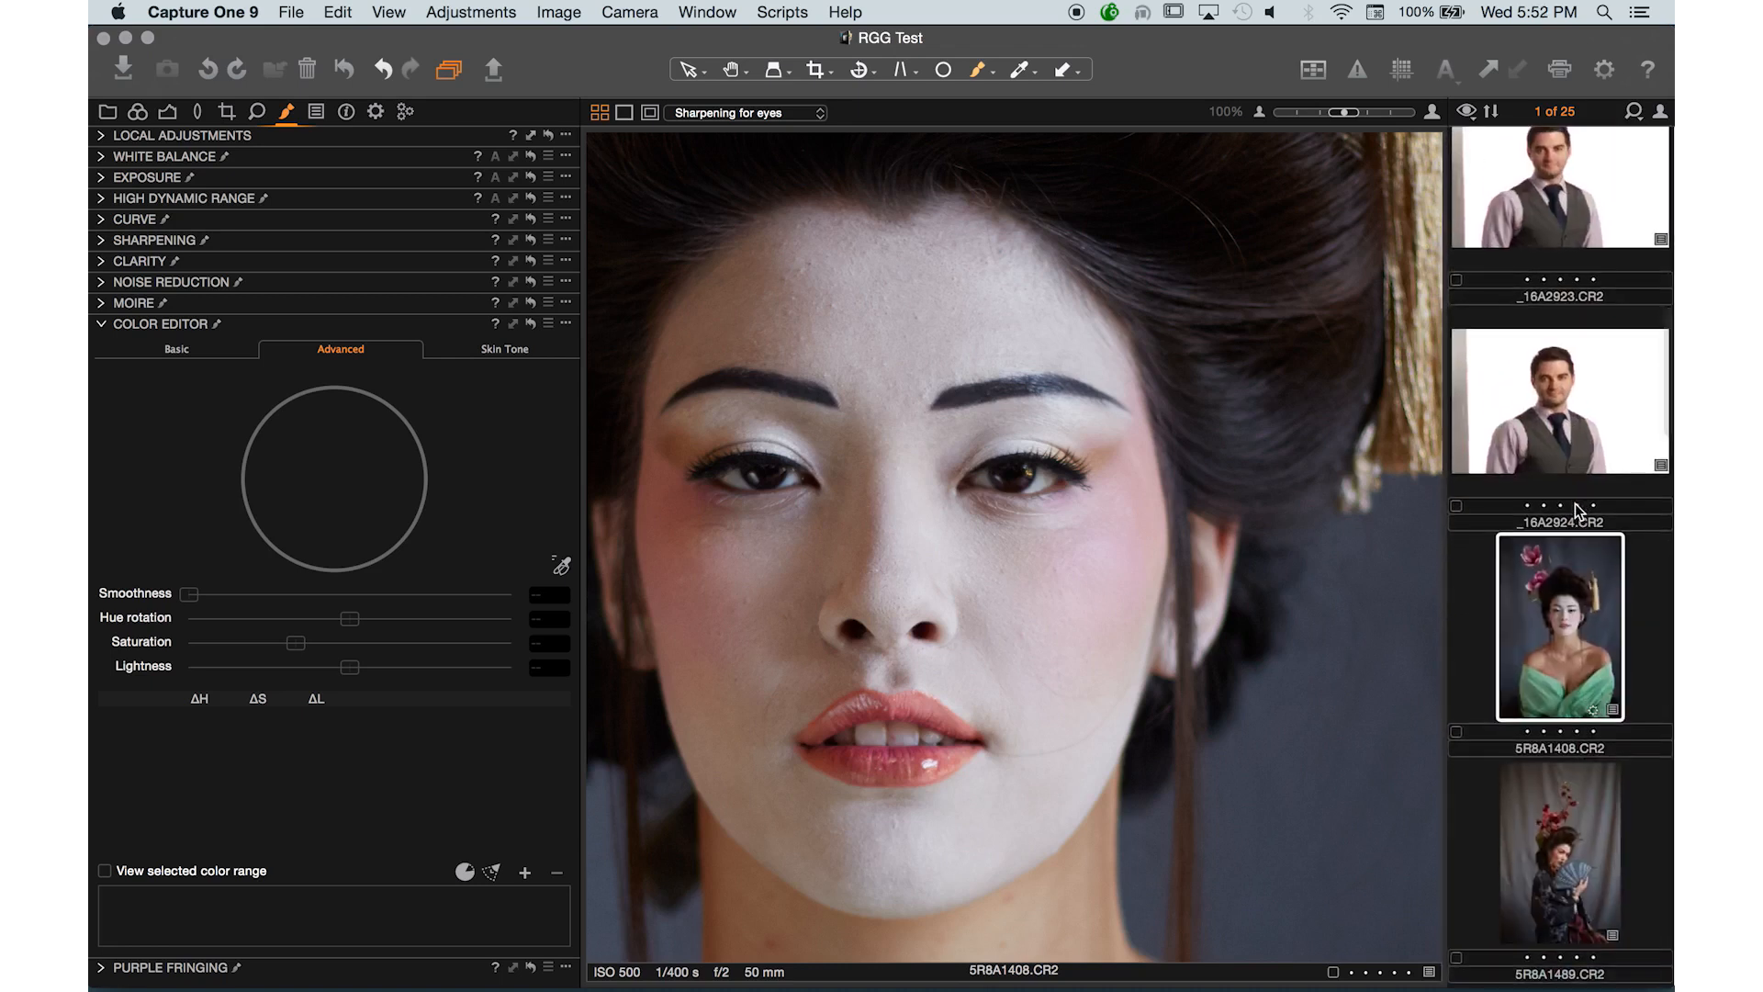
left_click(116, 113)
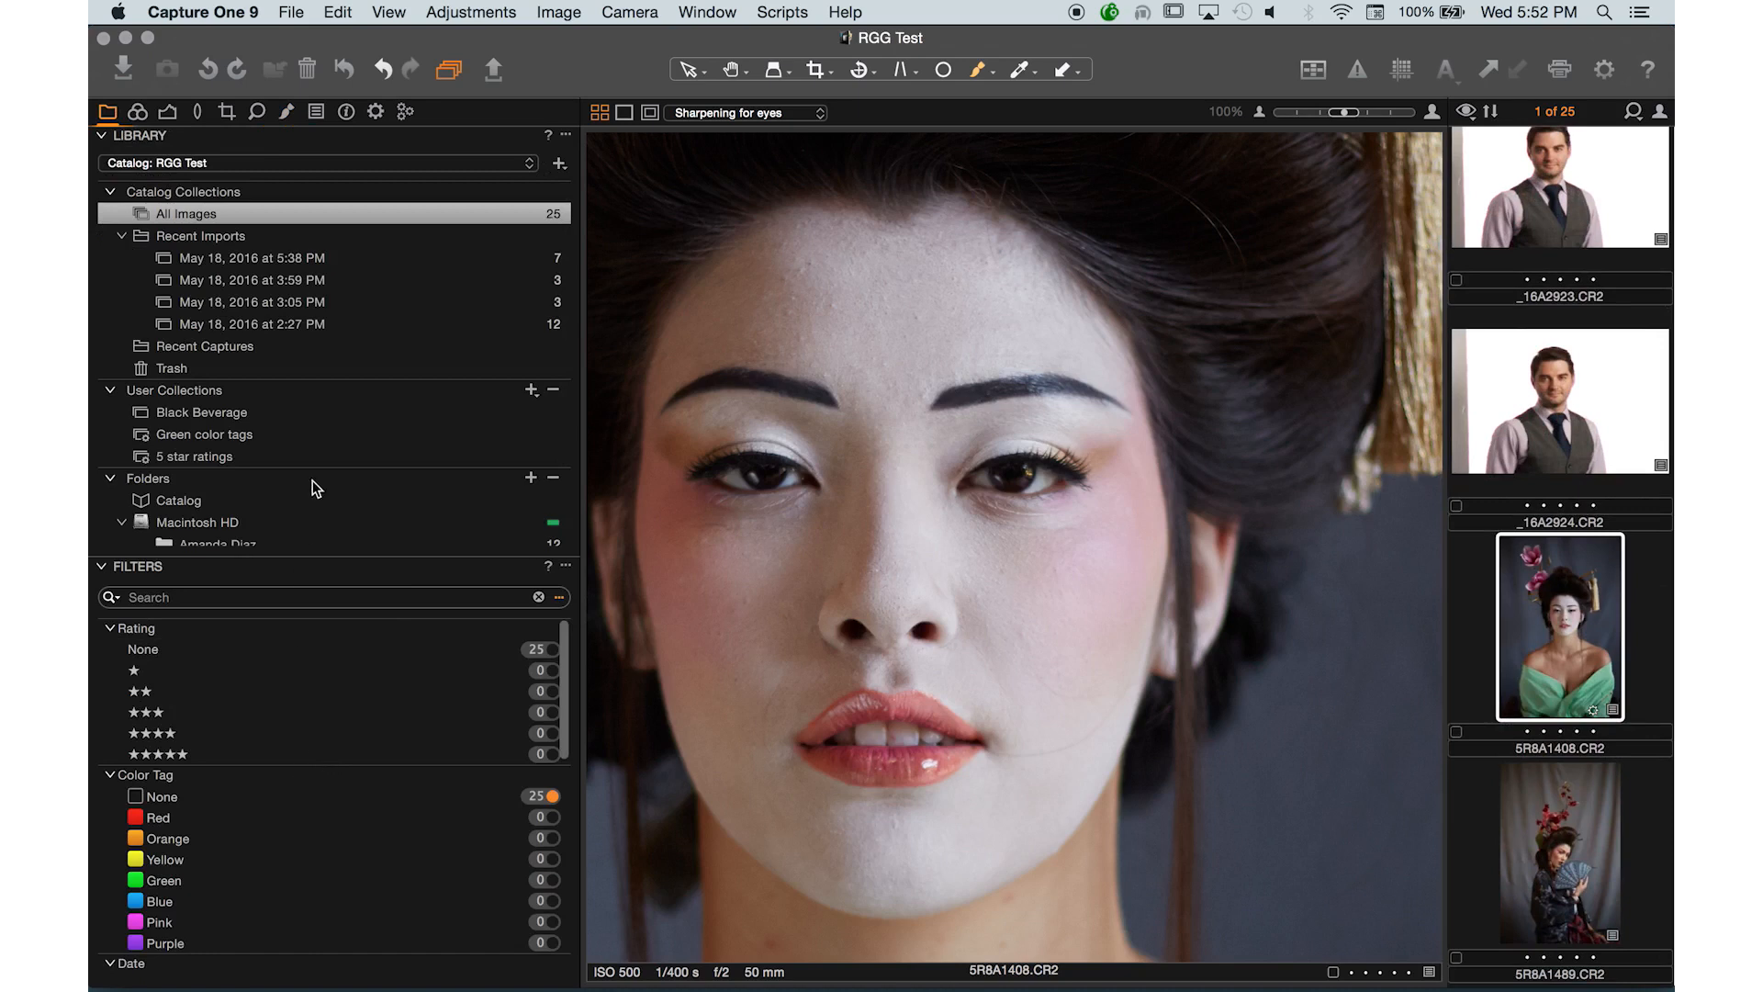
left_click(395, 322)
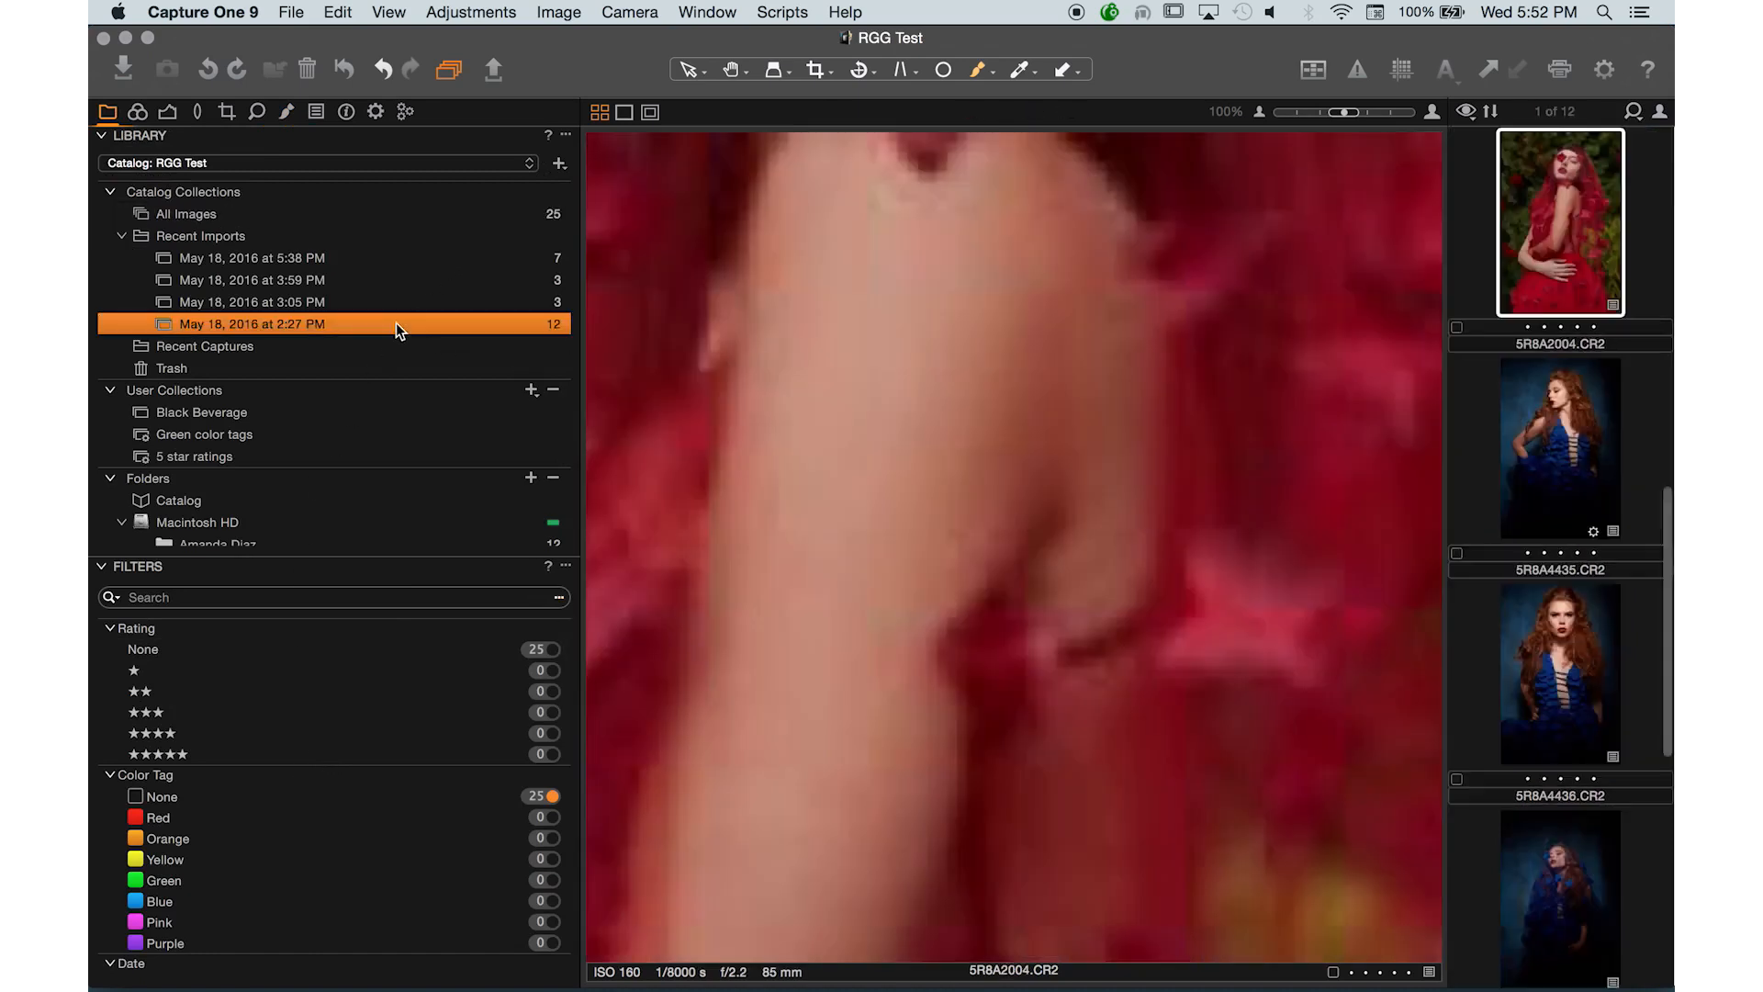
left_click(406, 296)
left_click(406, 277)
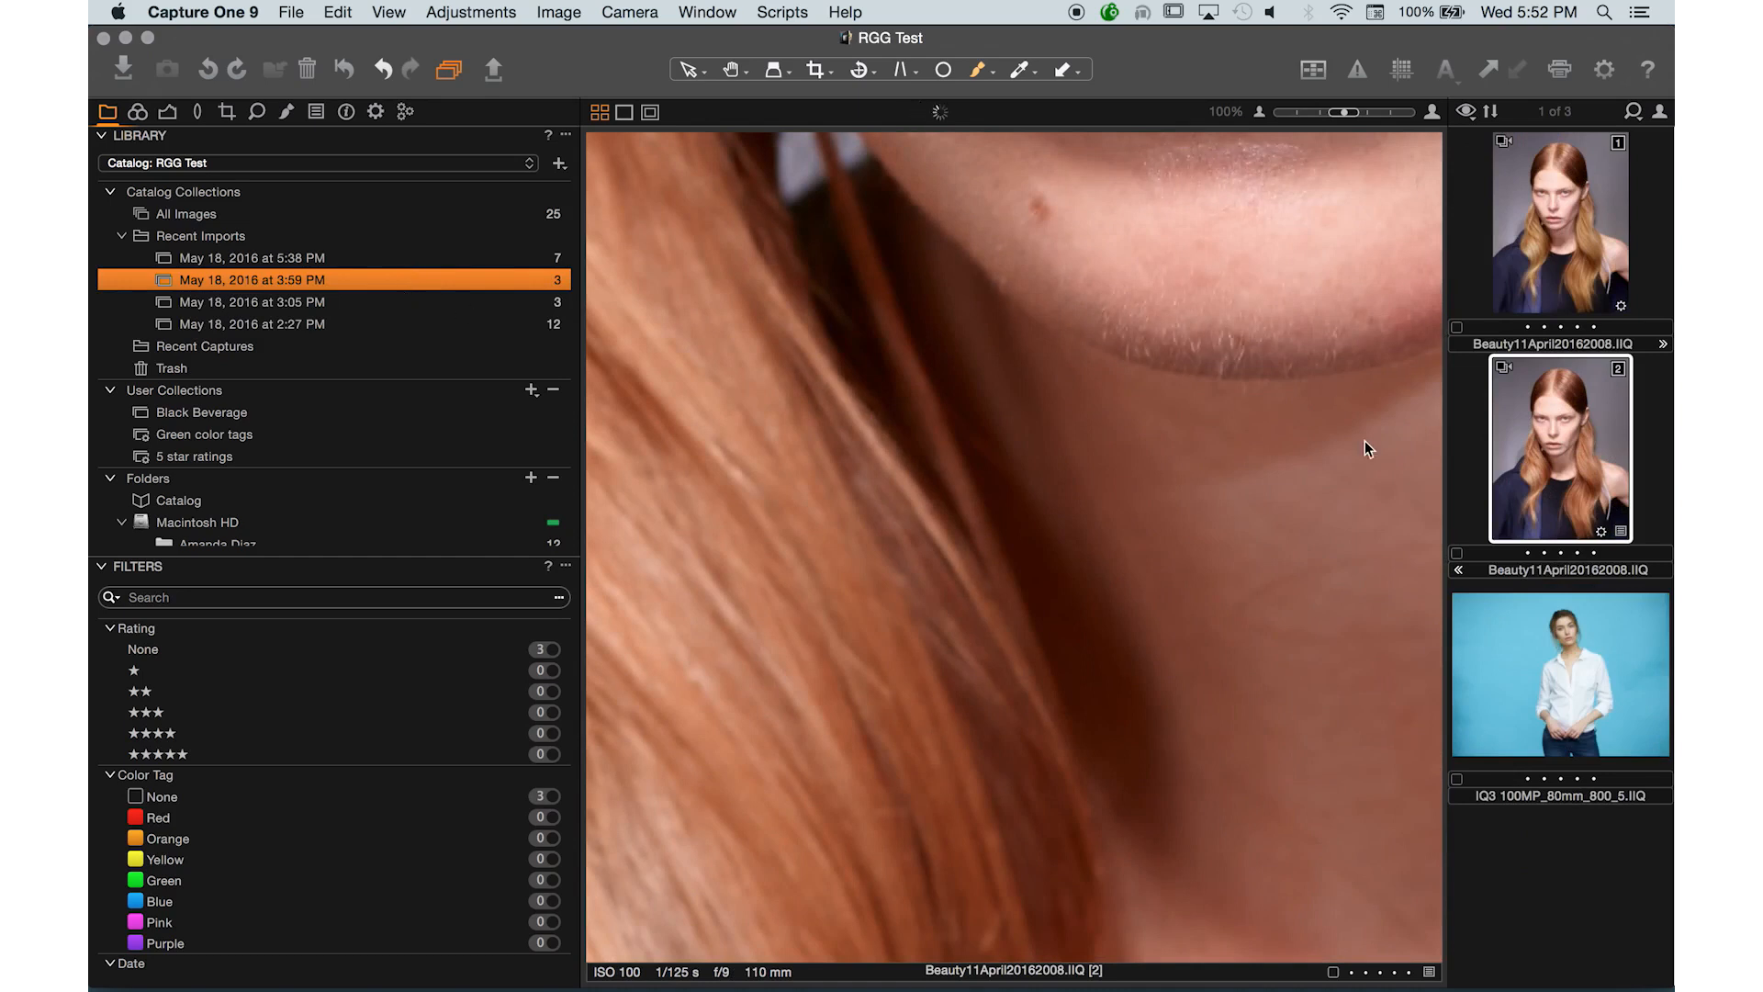
left_click(1567, 223)
key("super+minus")
key("super+minus")
key("super+minus")
key("super+minus")
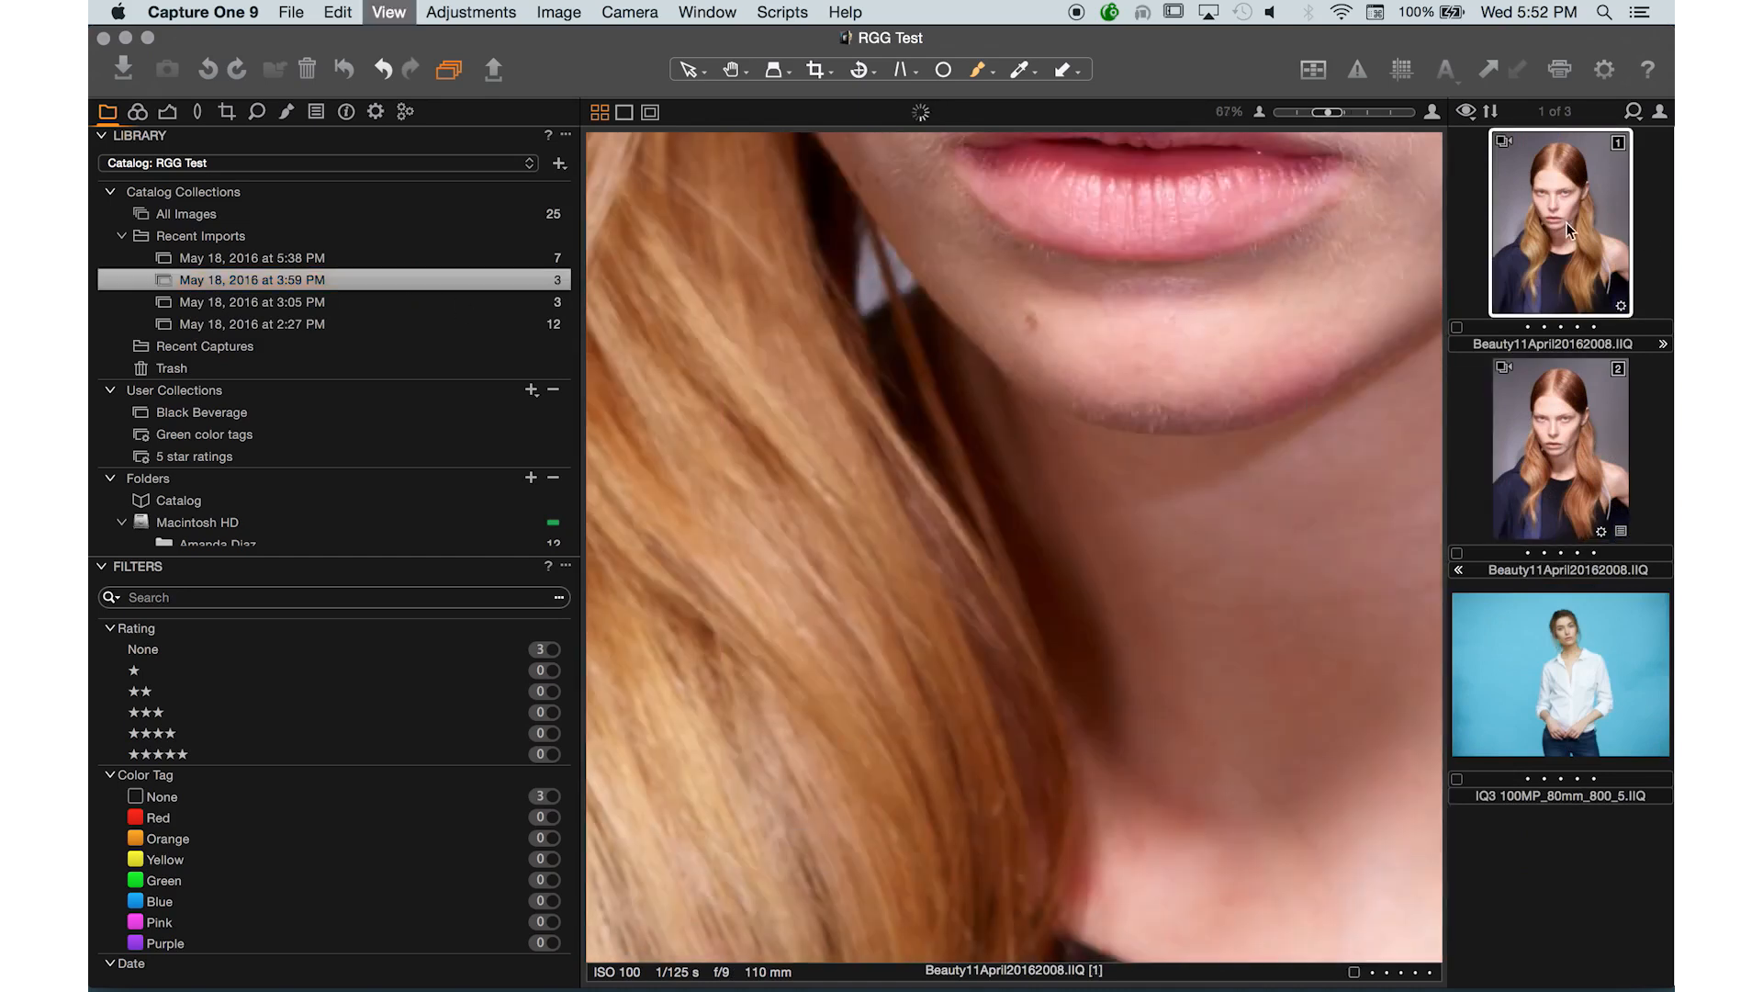
key("super+minus")
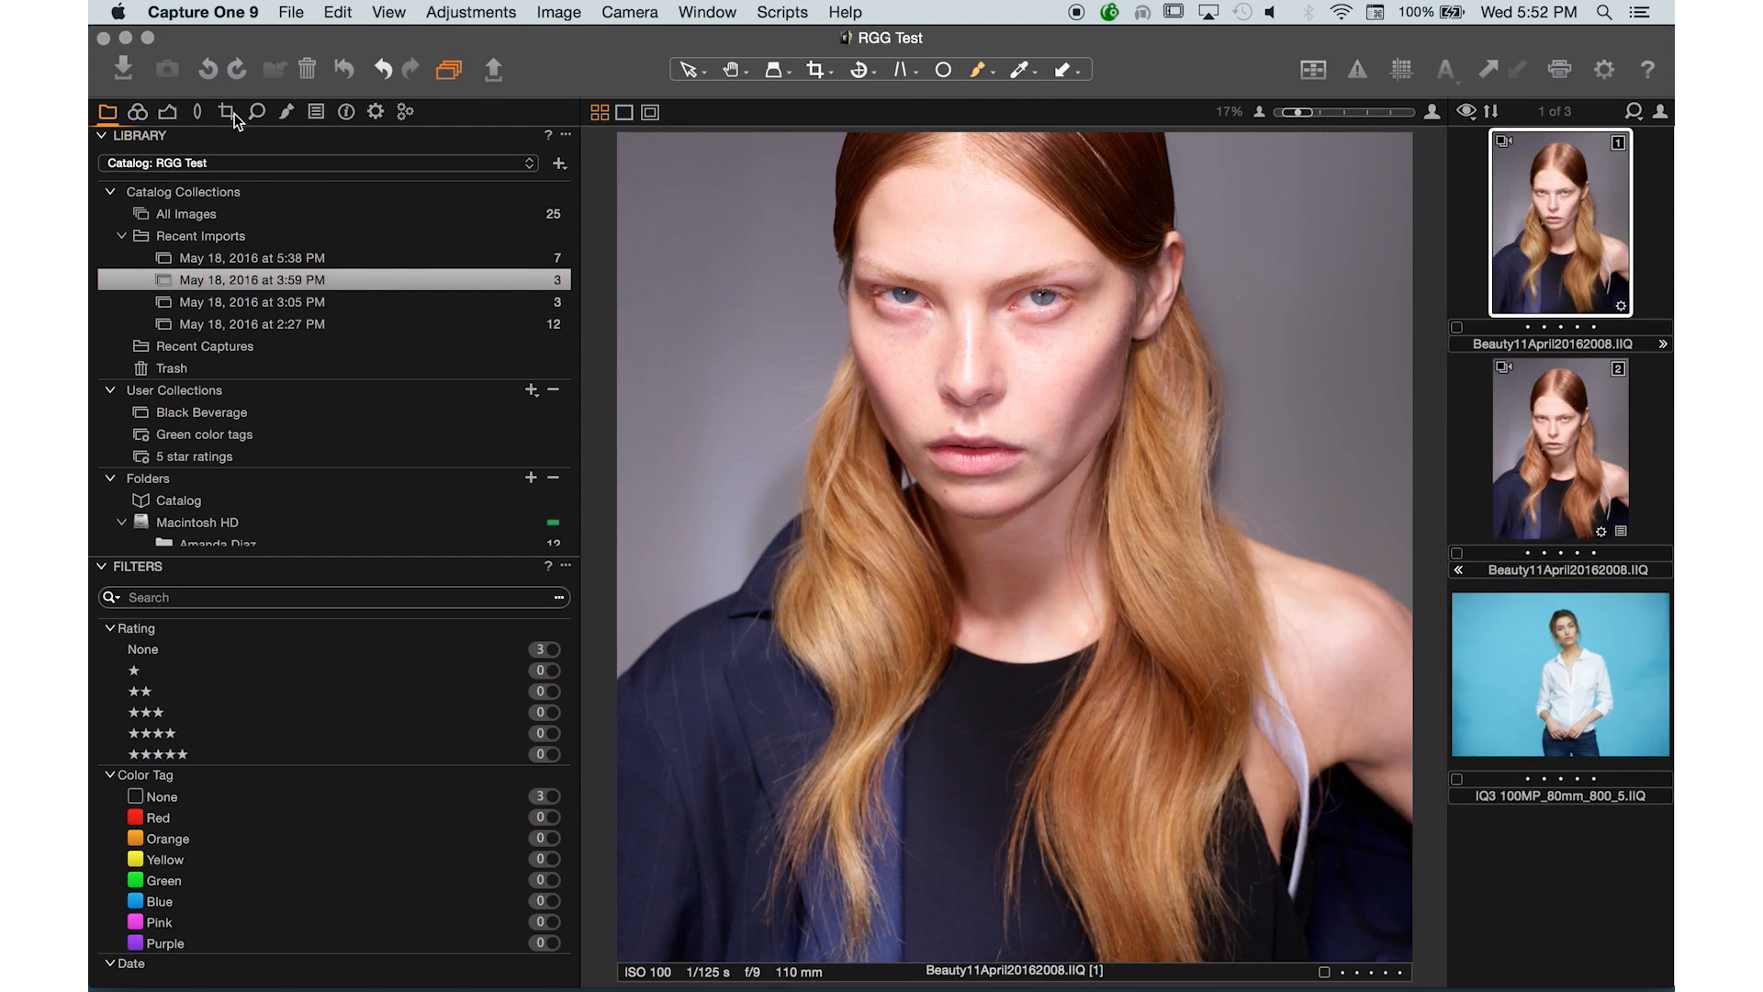
- Open the Color Editor's Skin Tone tab and zoom in on the model's face
left_click(287, 113)
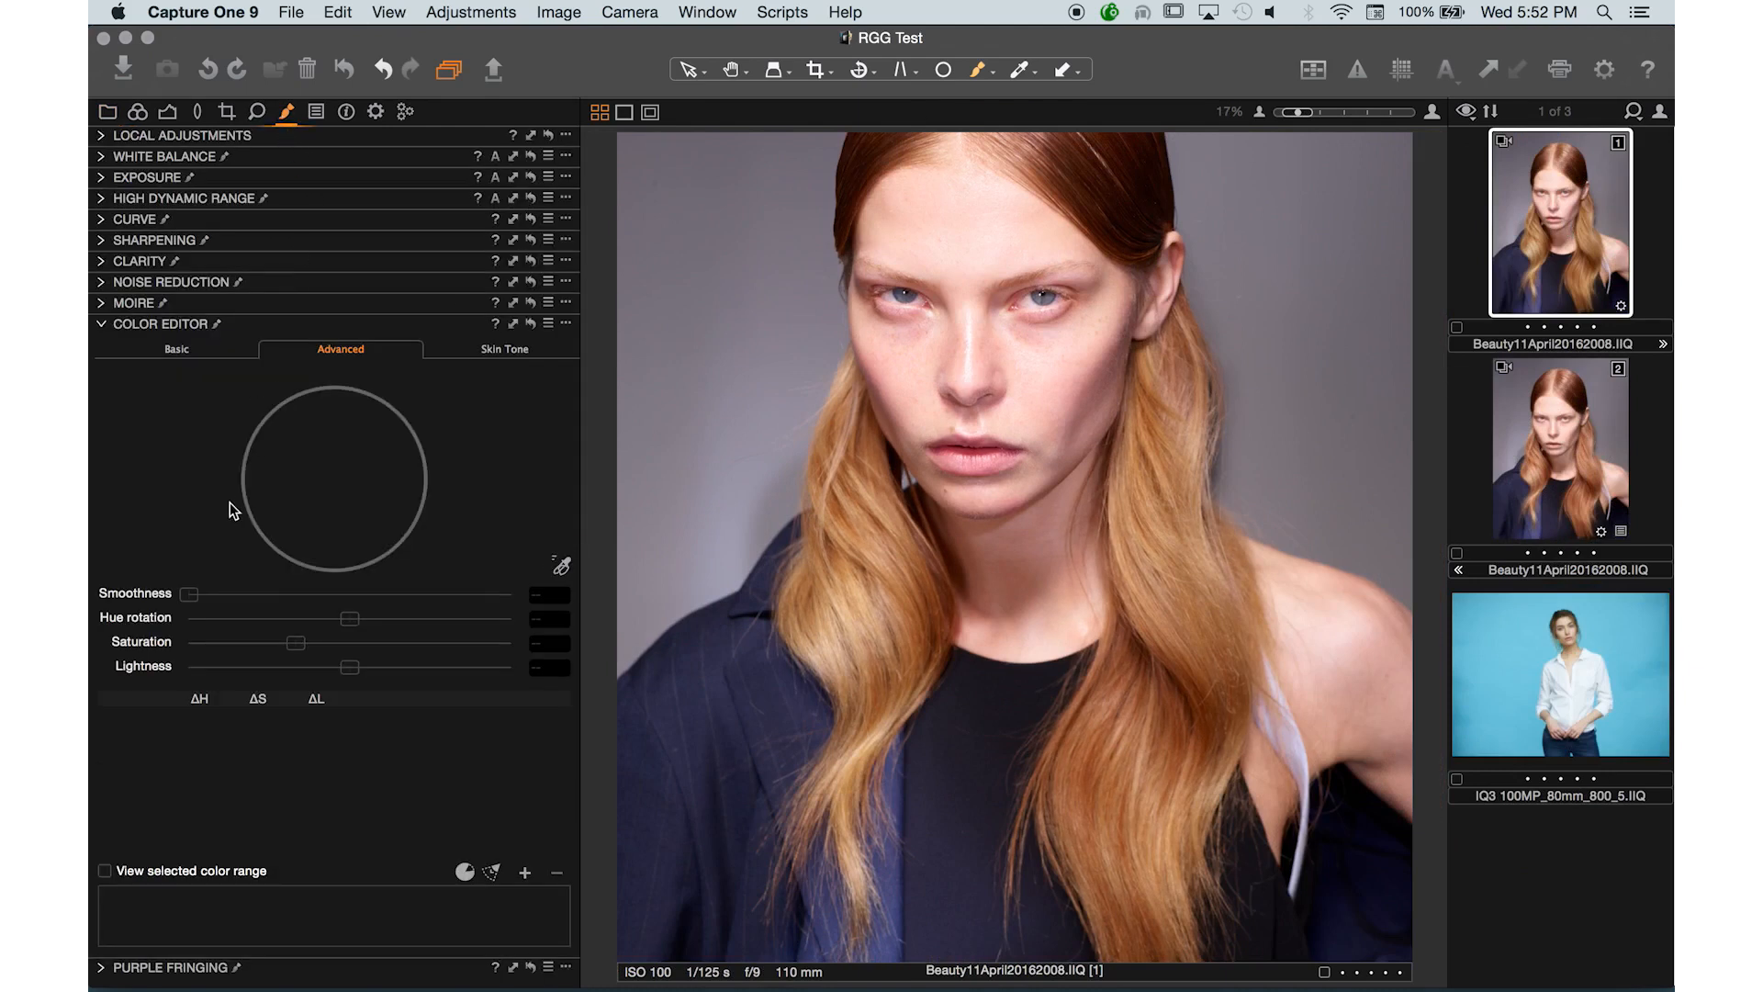
left_click(505, 350)
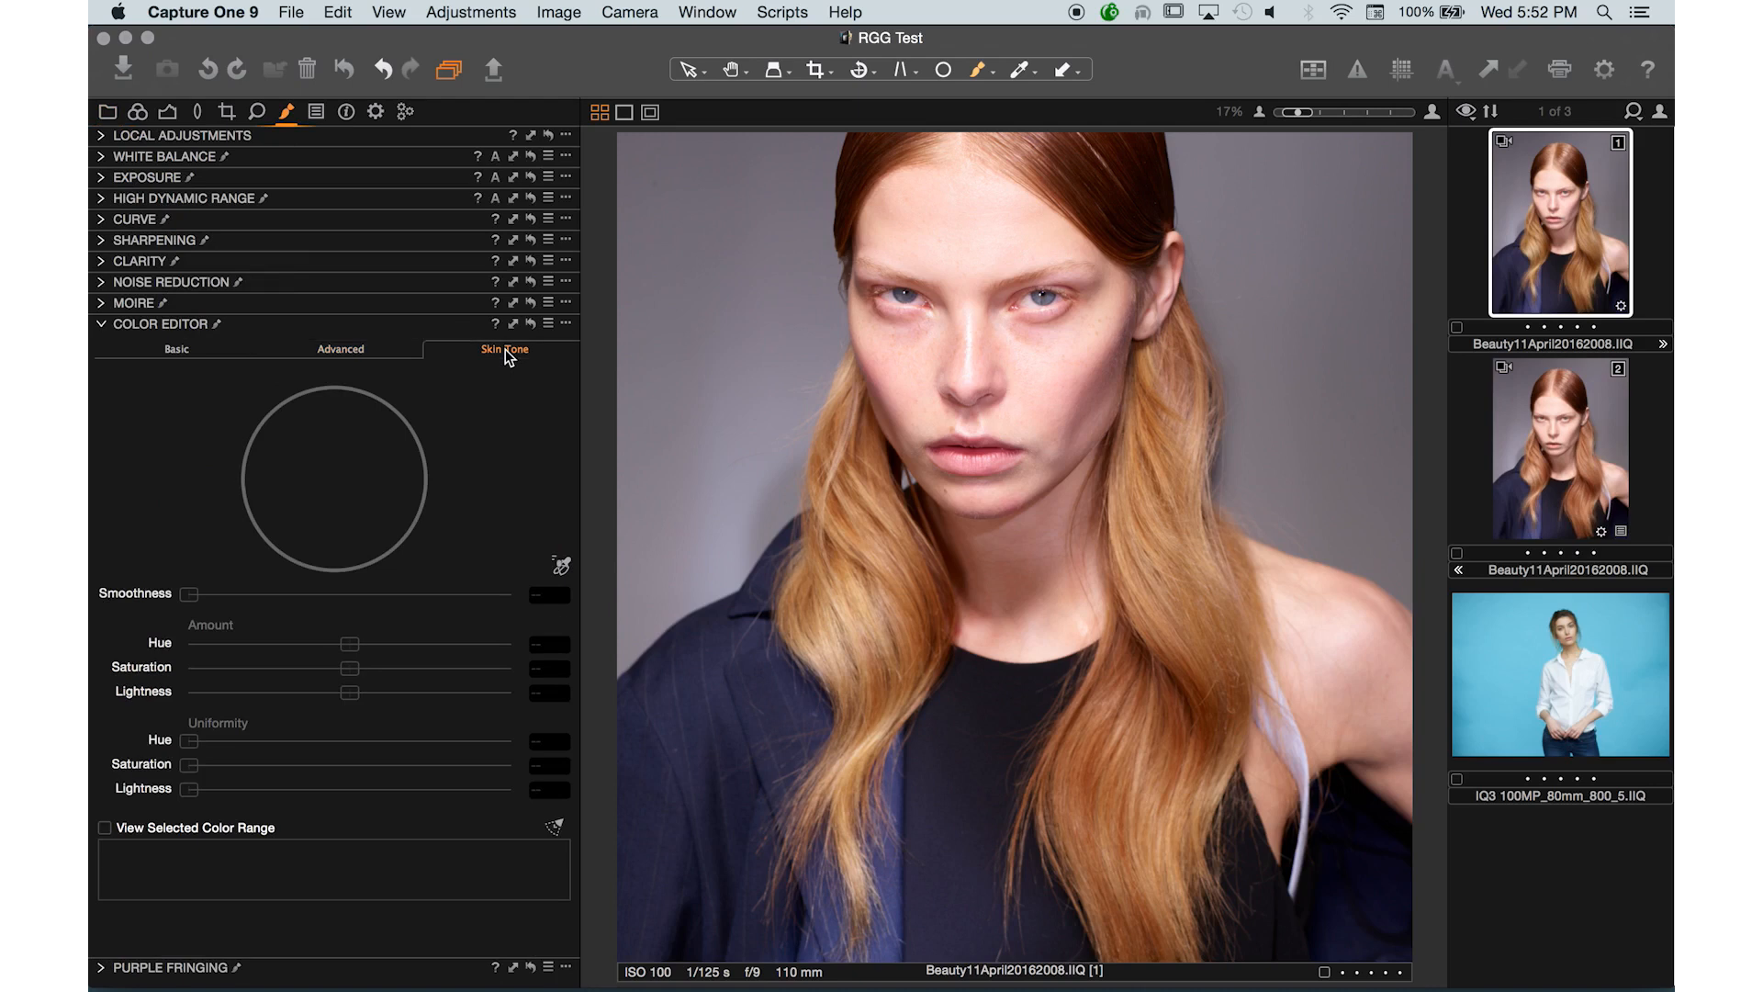
key("super+plus")
left_click_drag(1029, 378, 845, 630)
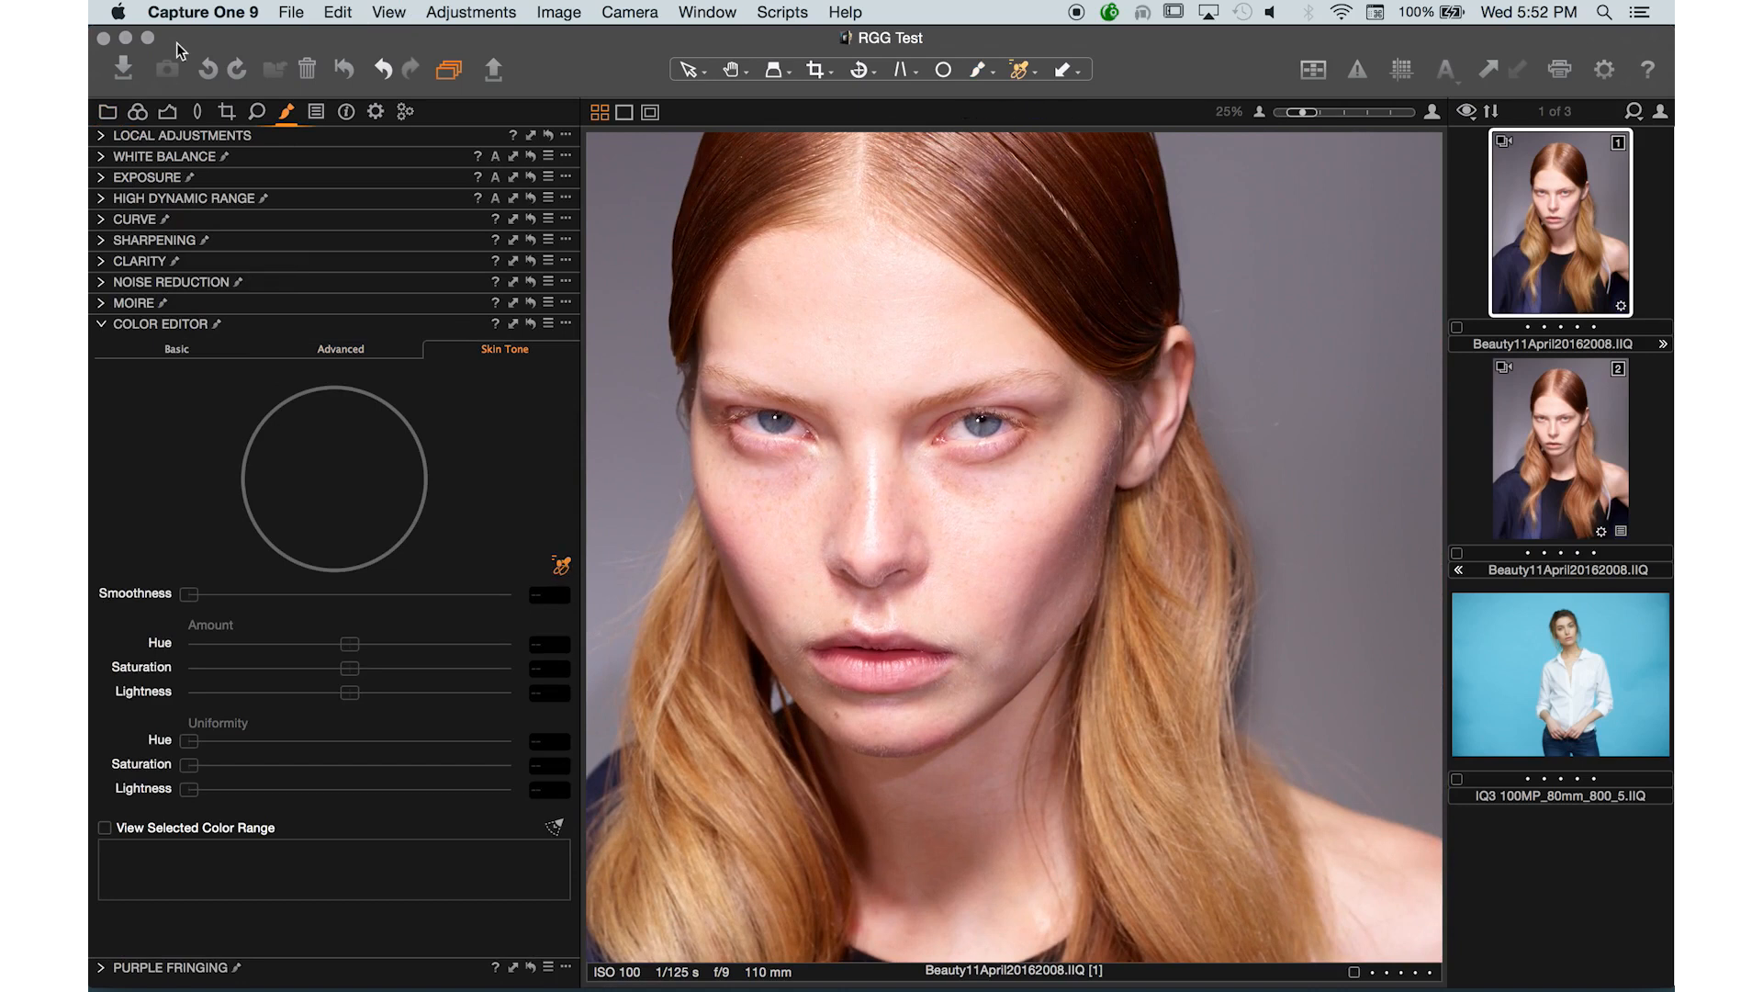
- Add a local adjustment layer named Eevn Skin and sample the cheek's skin tone in its Color Editor
left_click(101, 136)
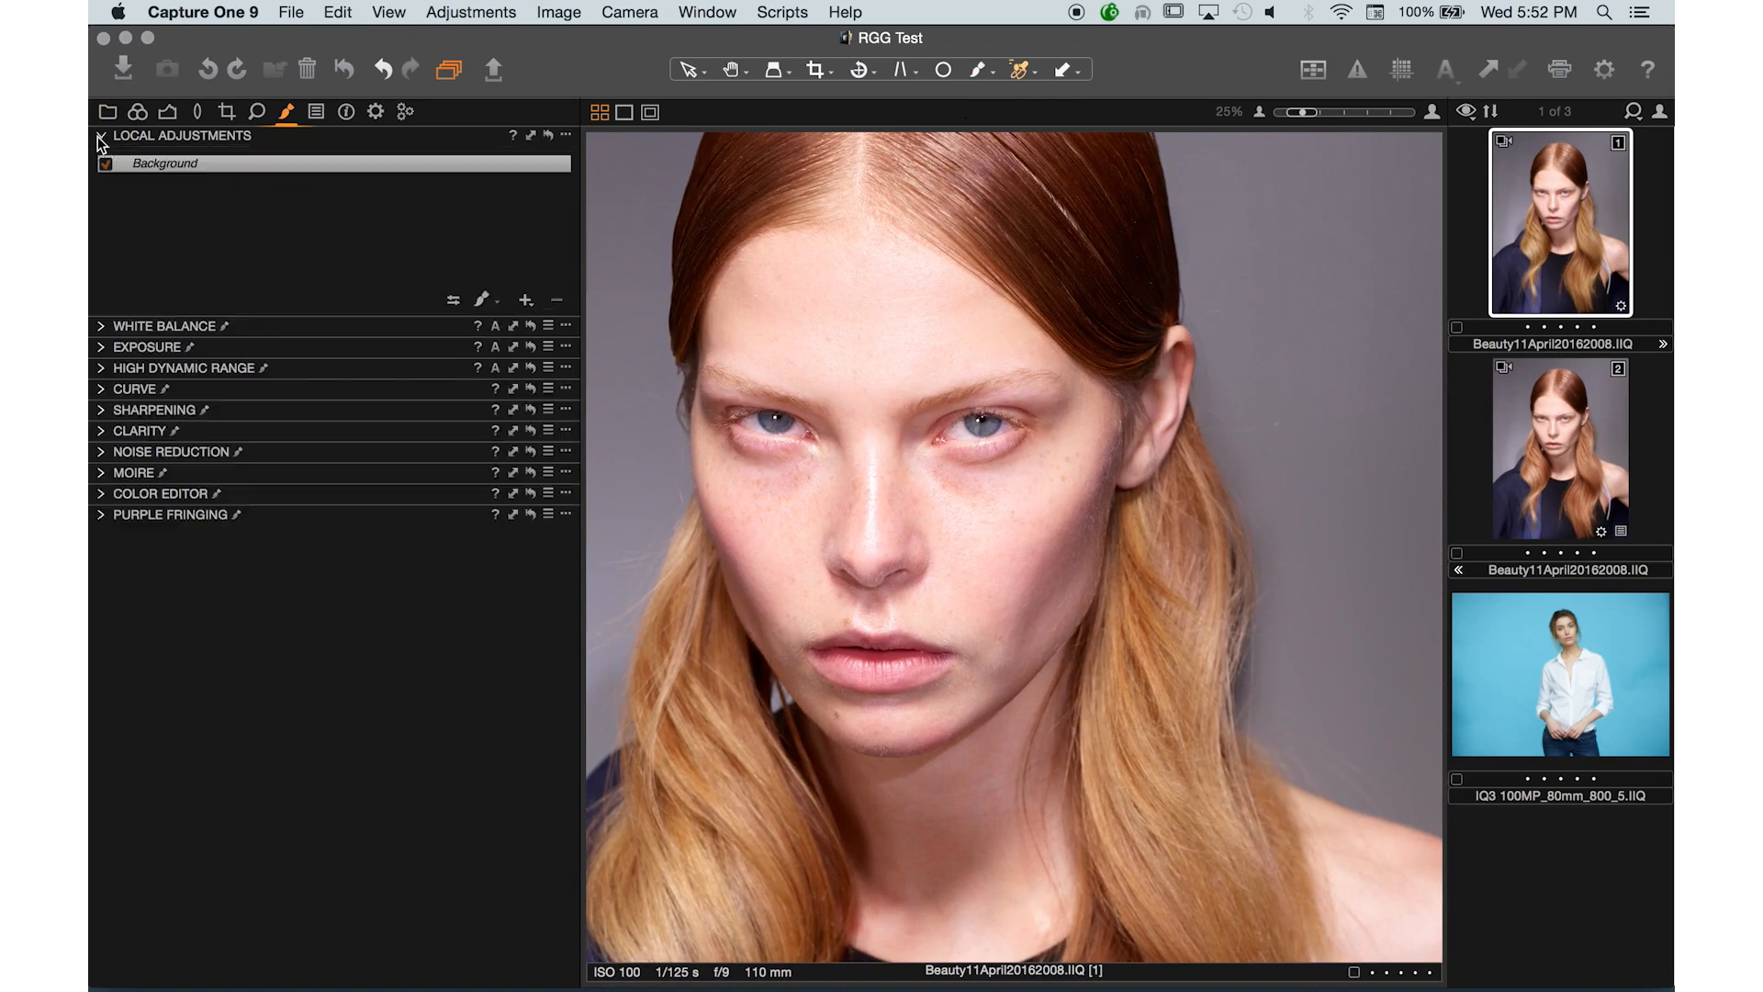
left_click(526, 301)
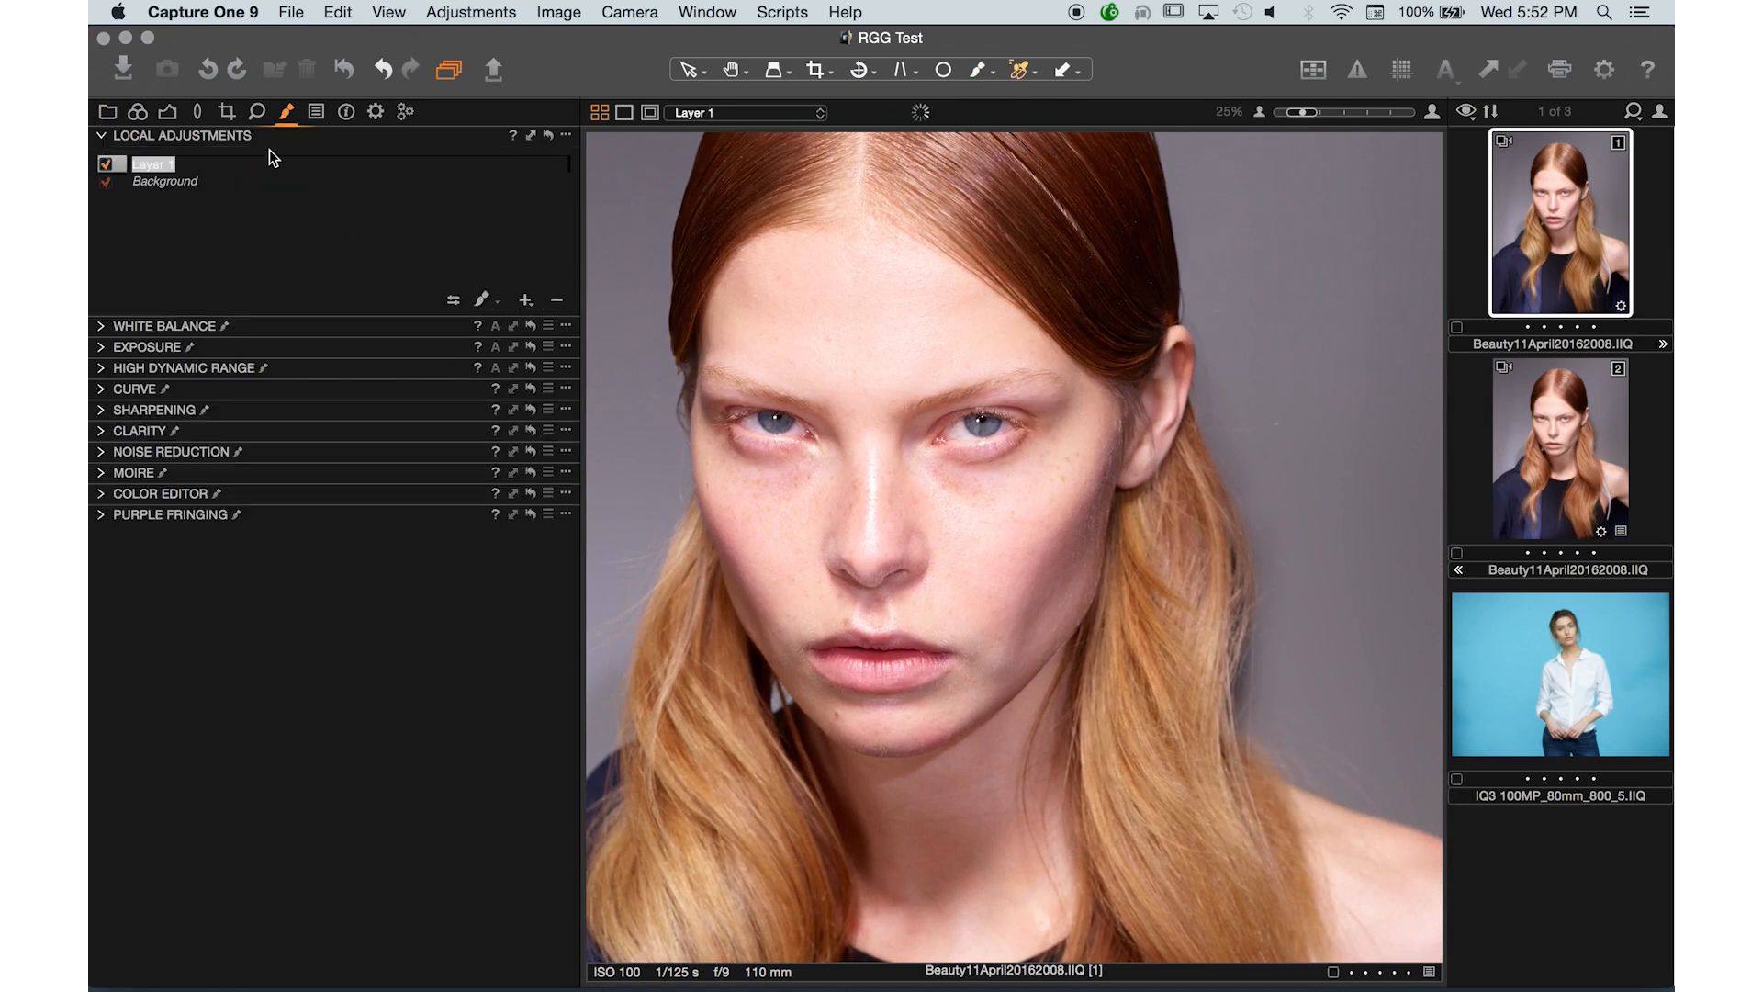
type("Eevn Skin")
key("Return")
left_click(101, 496)
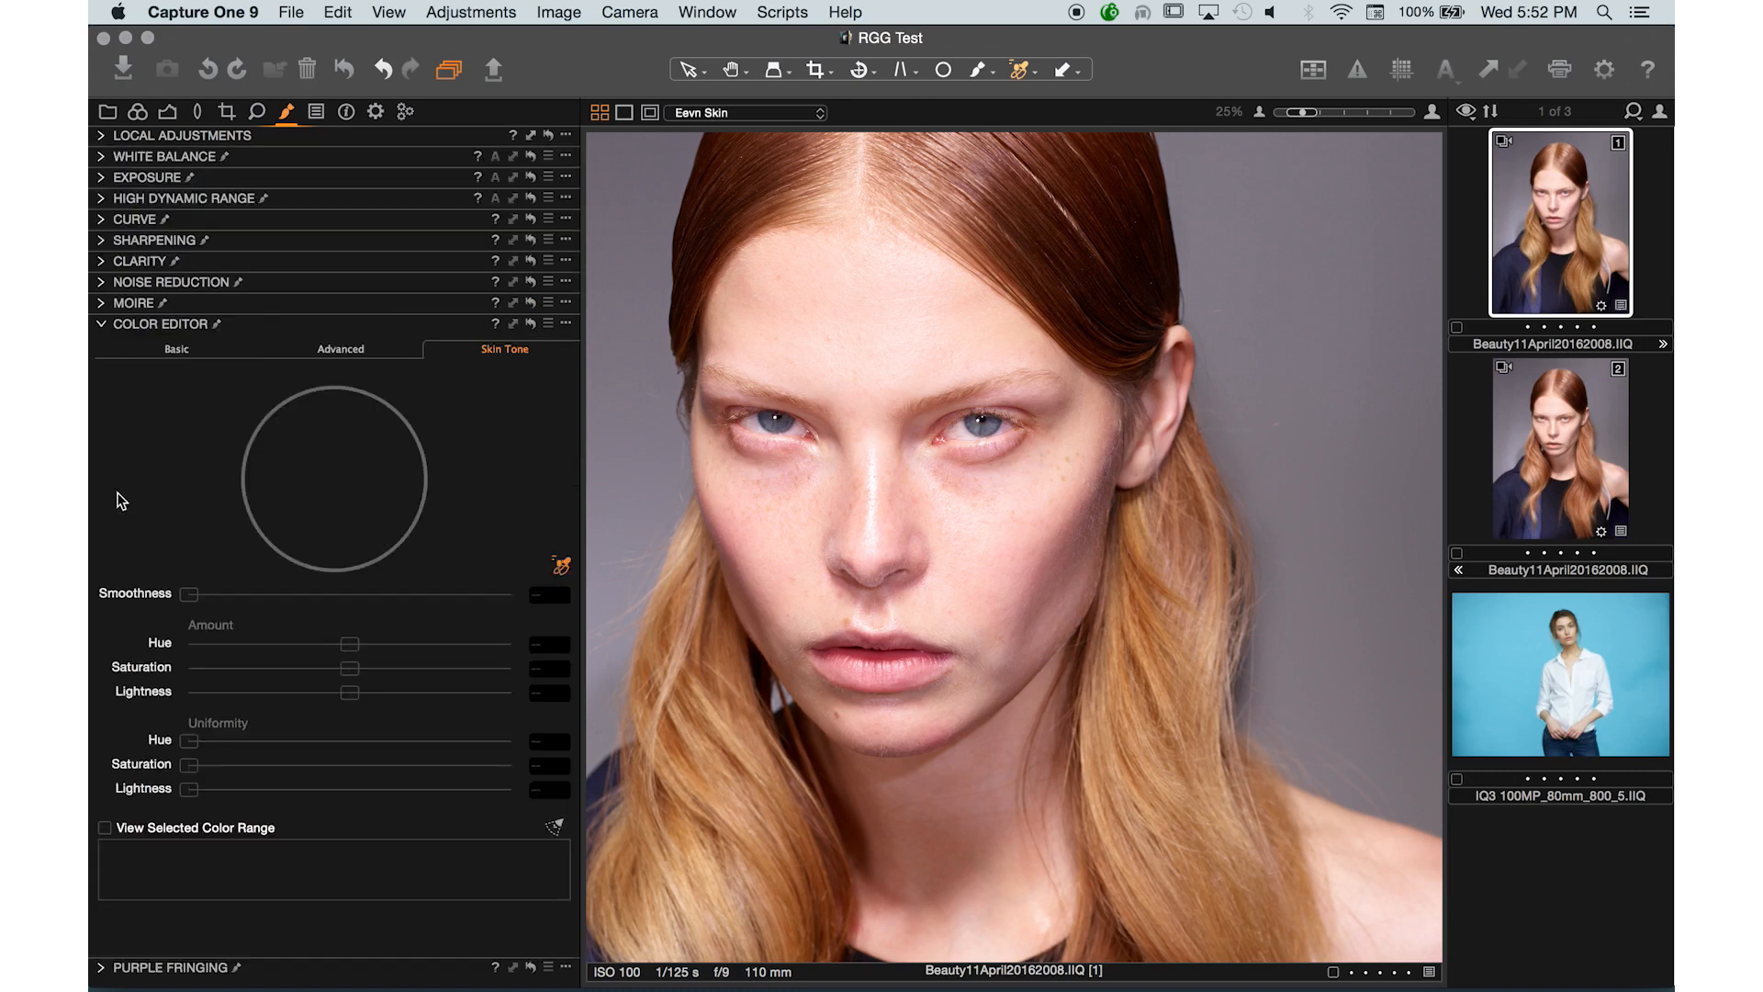
left_click(977, 520)
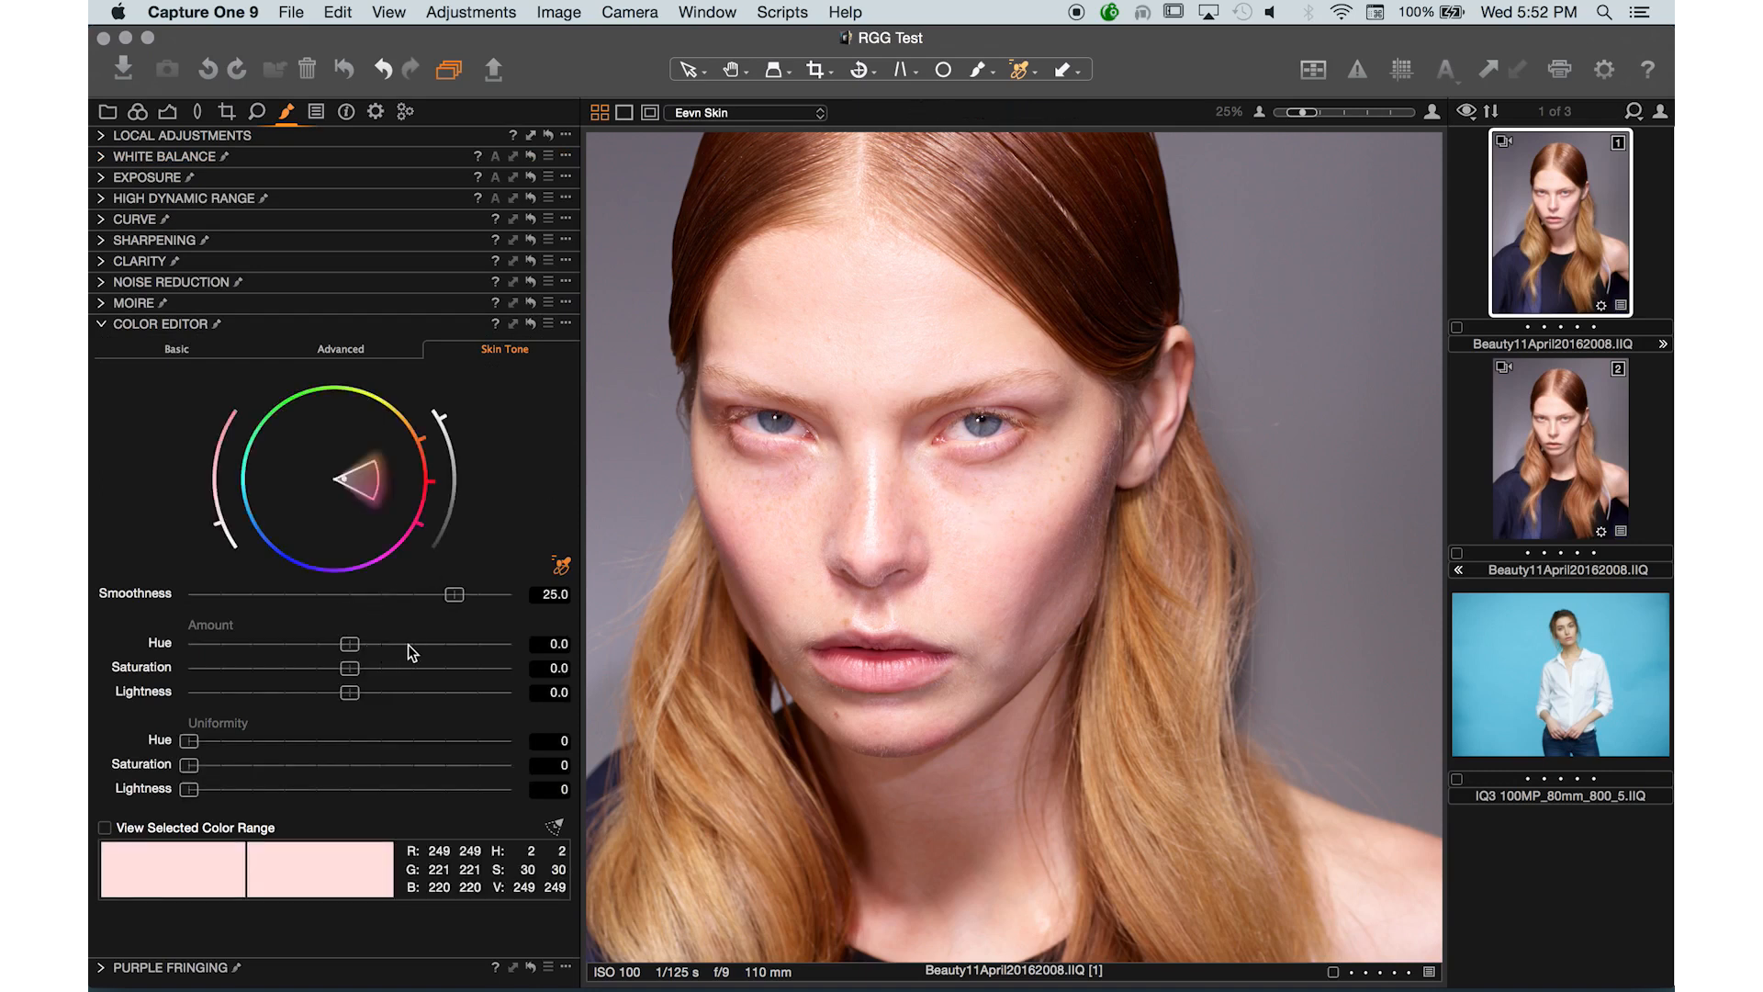
- Return to the Eevn Skin layer, zoom in on the face and enlarge the brush
left_click(333, 744)
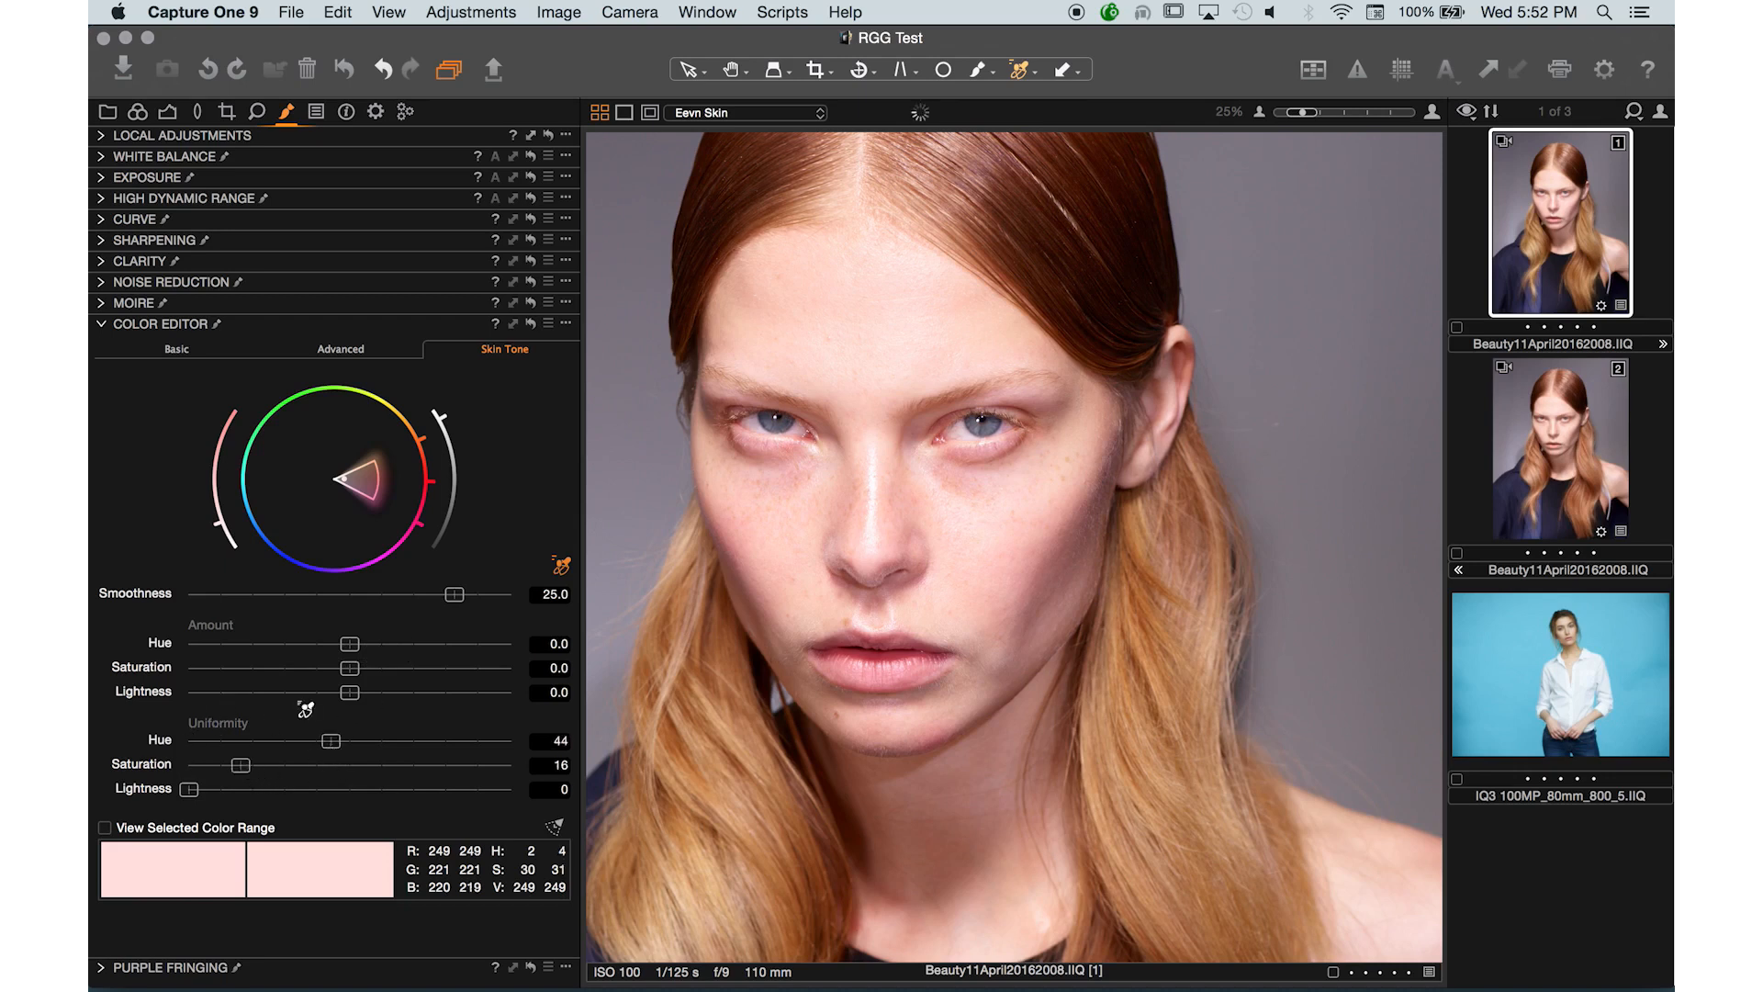
left_click(101, 137)
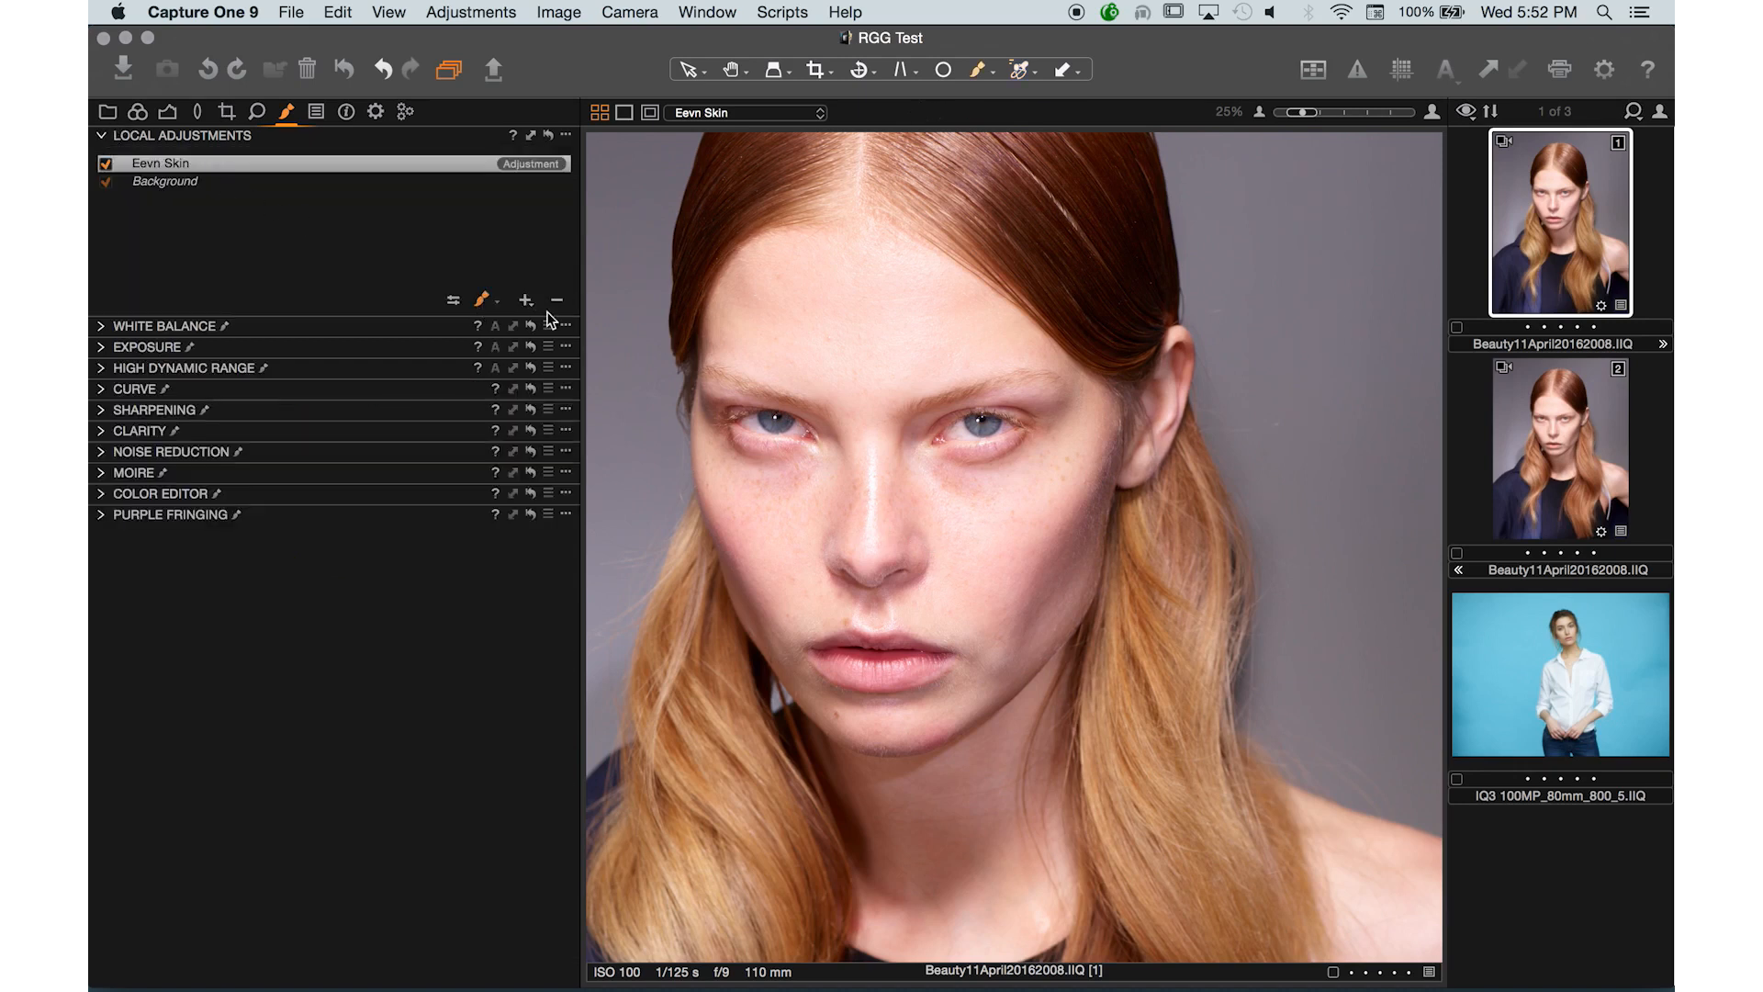
key("super+plus")
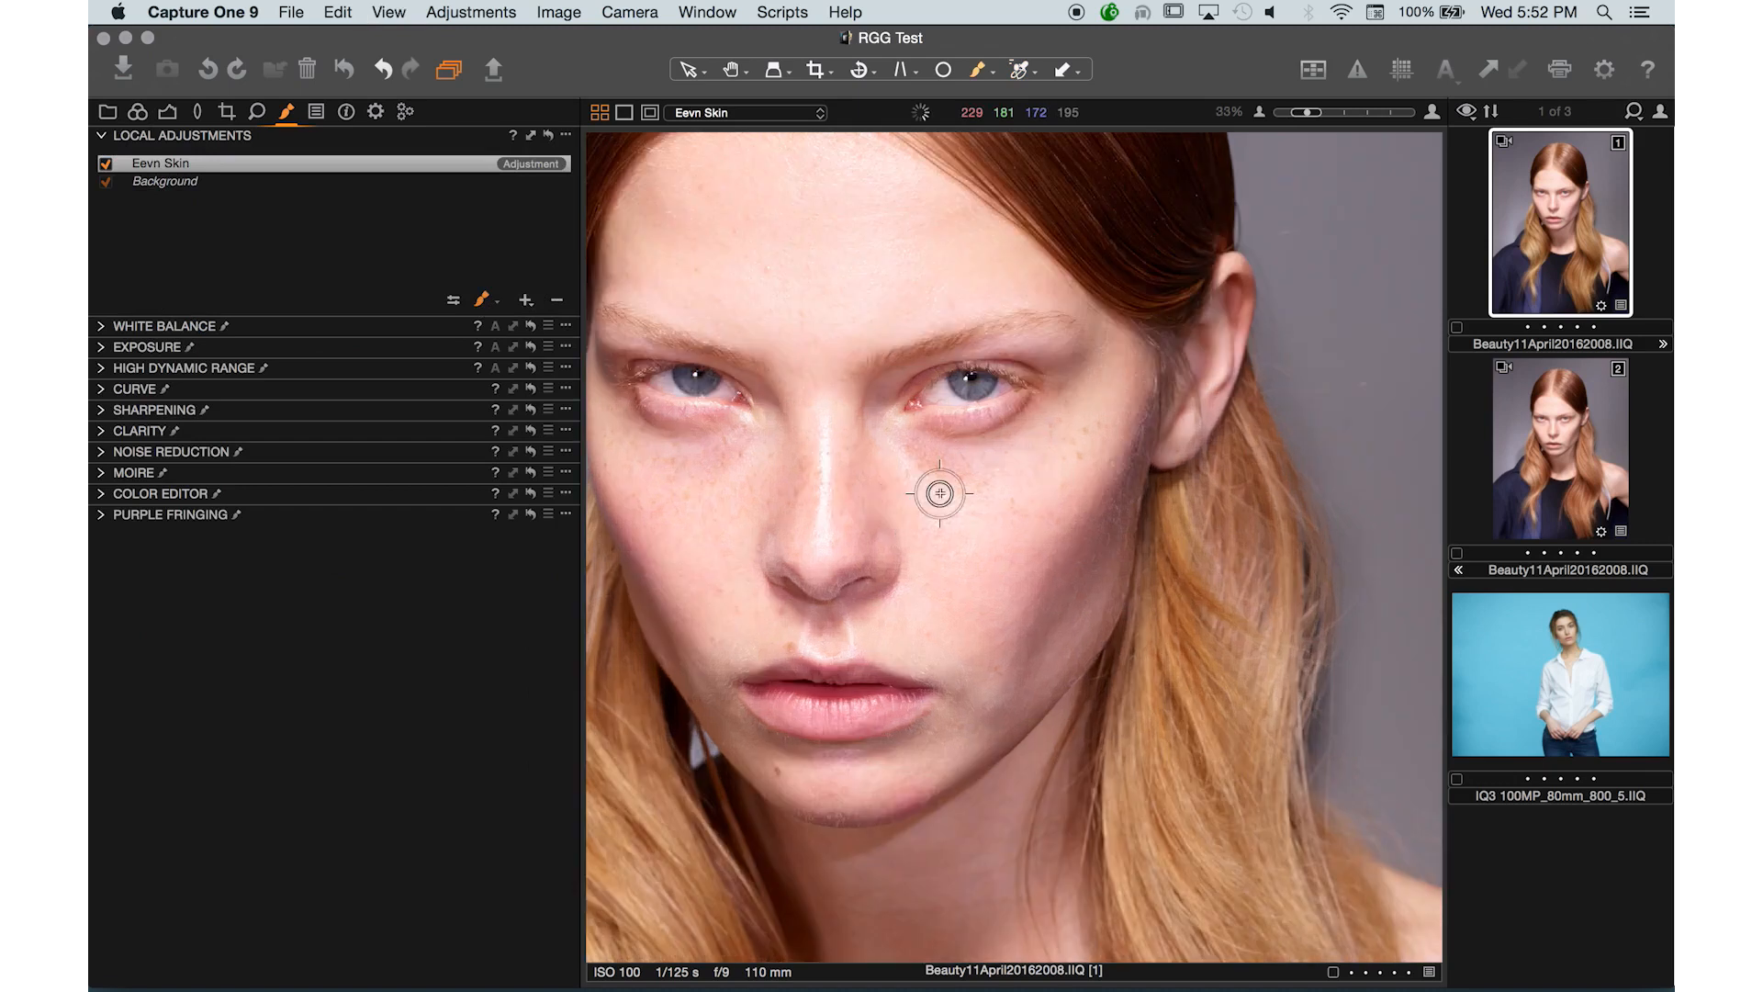
key("bracketright")
key("bracketright")
key("bracketright")
key("bracketright")
key("bracketright")
key("bracketright")
key("bracketright")
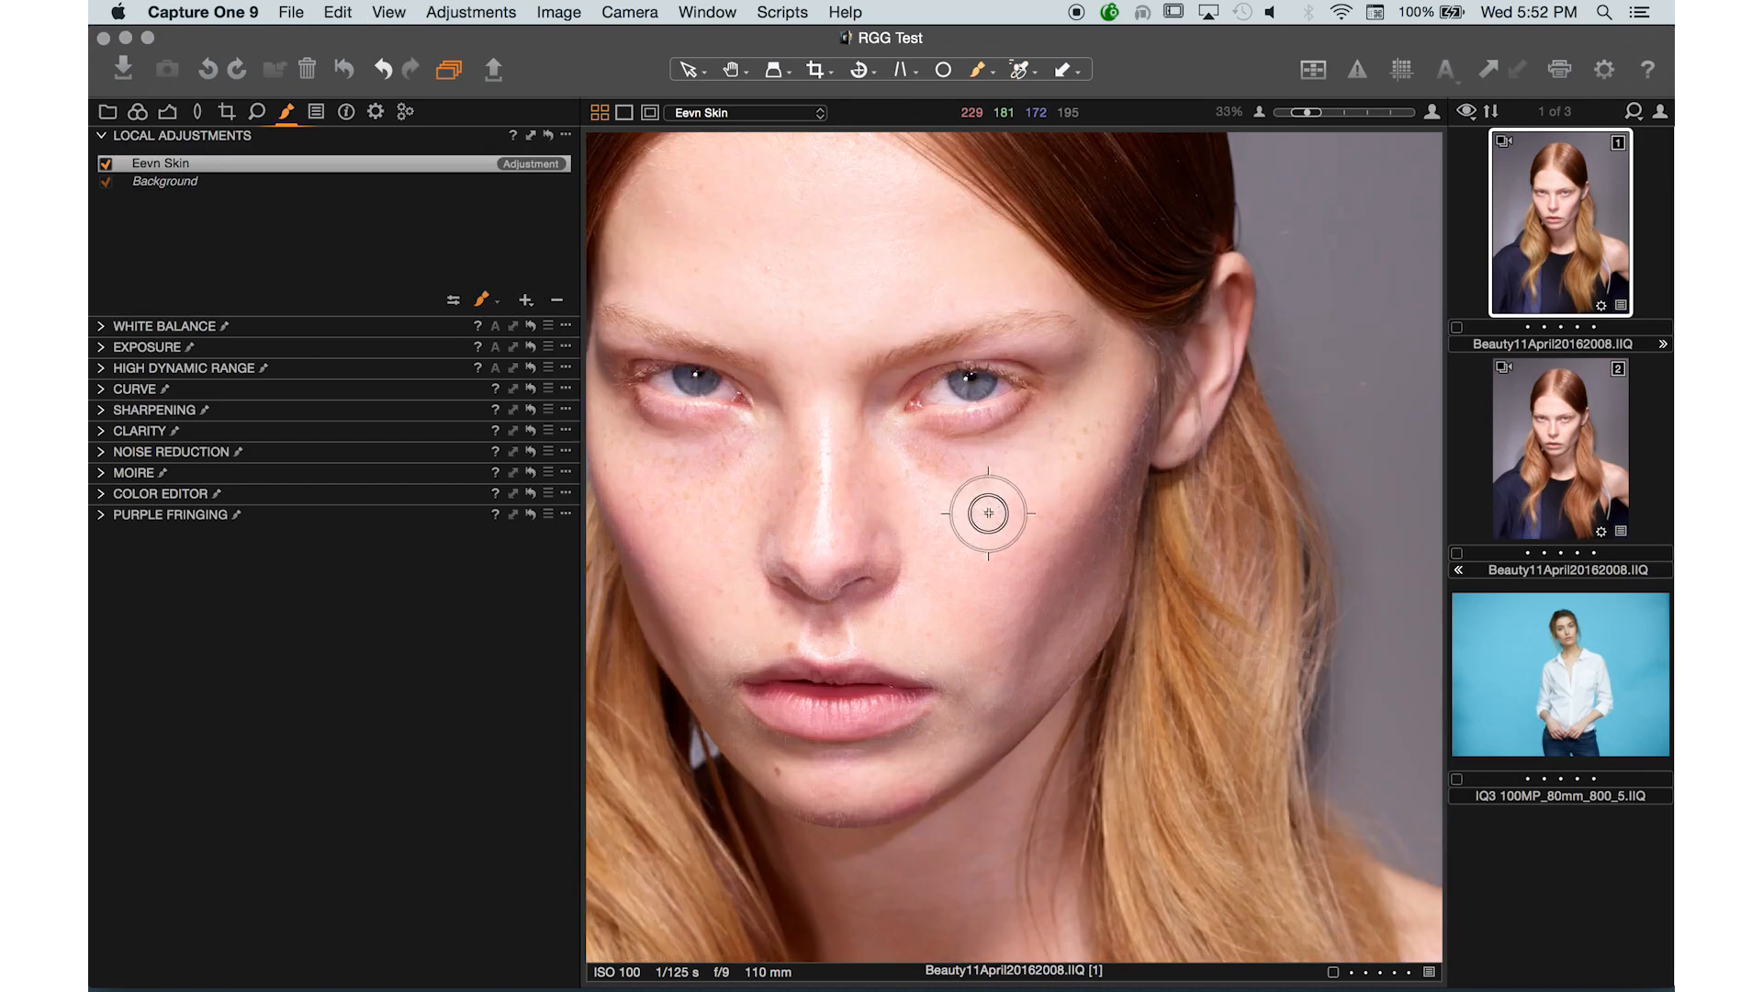
key("bracketright")
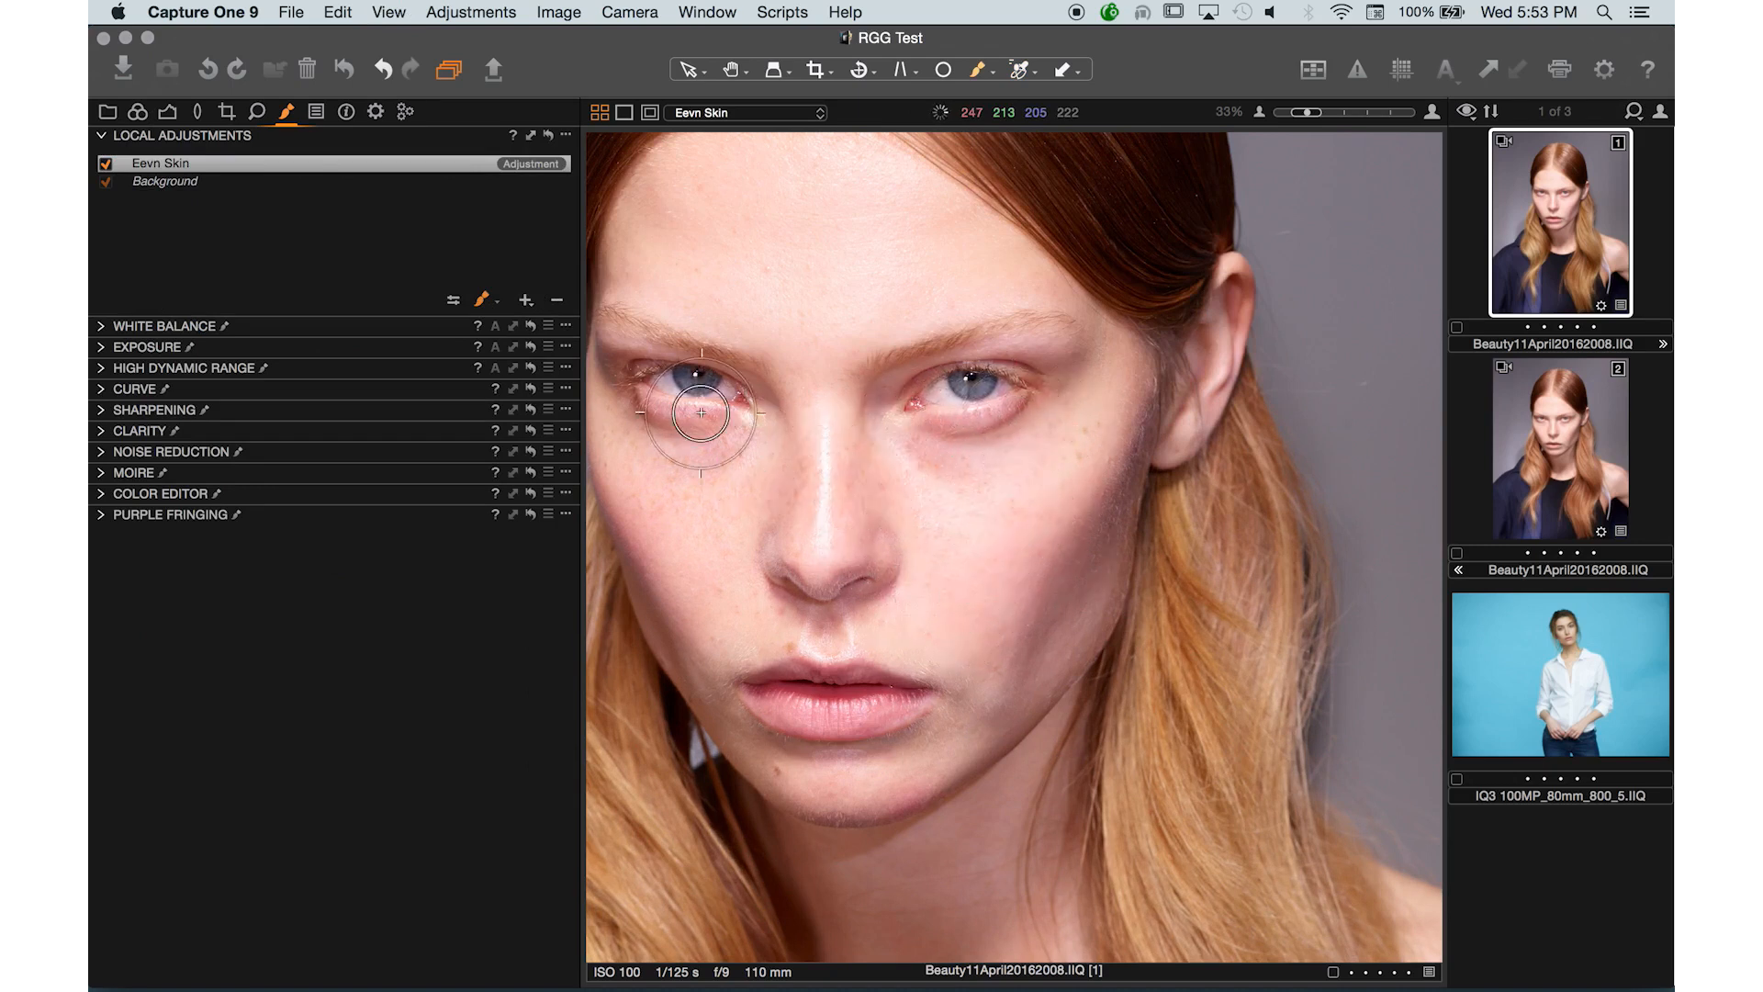
- Set the brush to size 298, hardness 0 and flow 100, paint the mask over the cheek, and toggle the layer to compare
left_click(482, 300)
left_click_drag(490, 370, 526, 368)
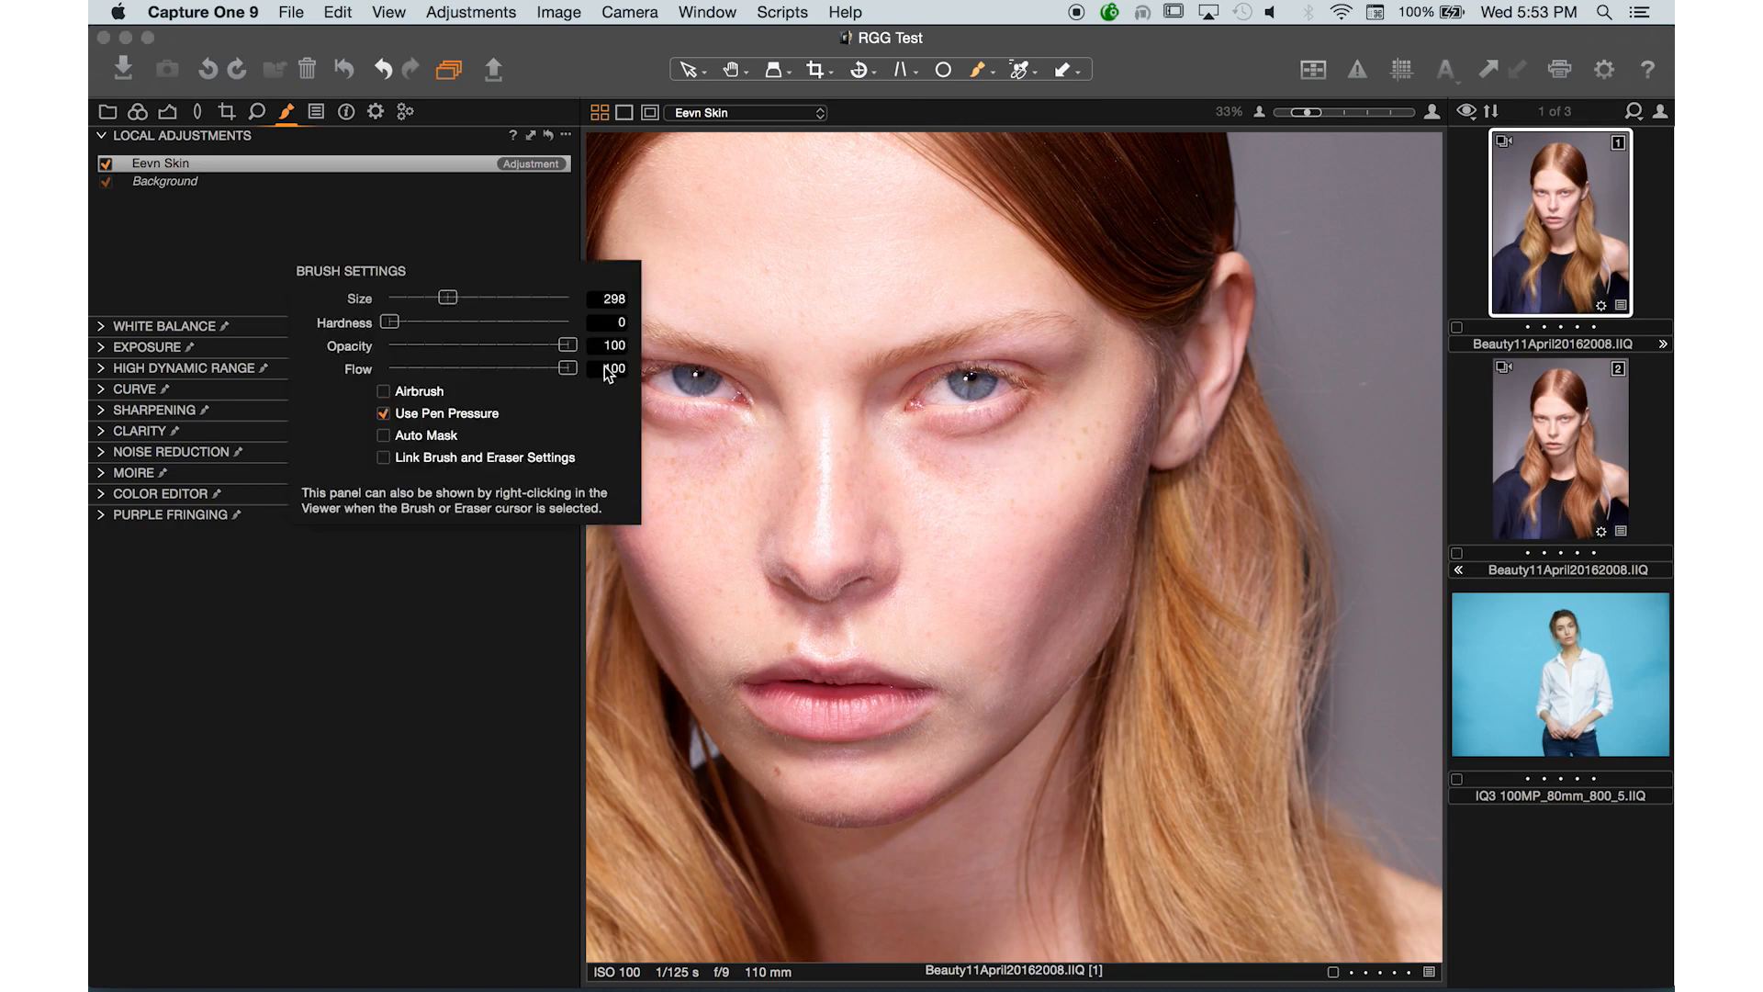
mouse_move(649, 427)
left_mouse_down()
mouse_move(792, 449)
mouse_move(666, 450)
mouse_move(707, 538)
mouse_move(702, 452)
mouse_move(645, 419)
mouse_move(727, 440)
mouse_move(681, 437)
mouse_move(737, 623)
mouse_move(737, 469)
mouse_move(800, 486)
mouse_move(870, 547)
mouse_move(771, 562)
mouse_move(938, 574)
mouse_move(781, 592)
mouse_move(769, 567)
mouse_move(1089, 506)
mouse_move(751, 523)
mouse_move(790, 499)
mouse_move(1020, 473)
mouse_move(1067, 430)
mouse_move(904, 447)
mouse_move(854, 429)
mouse_move(1057, 421)
mouse_move(946, 591)
left_mouse_up()
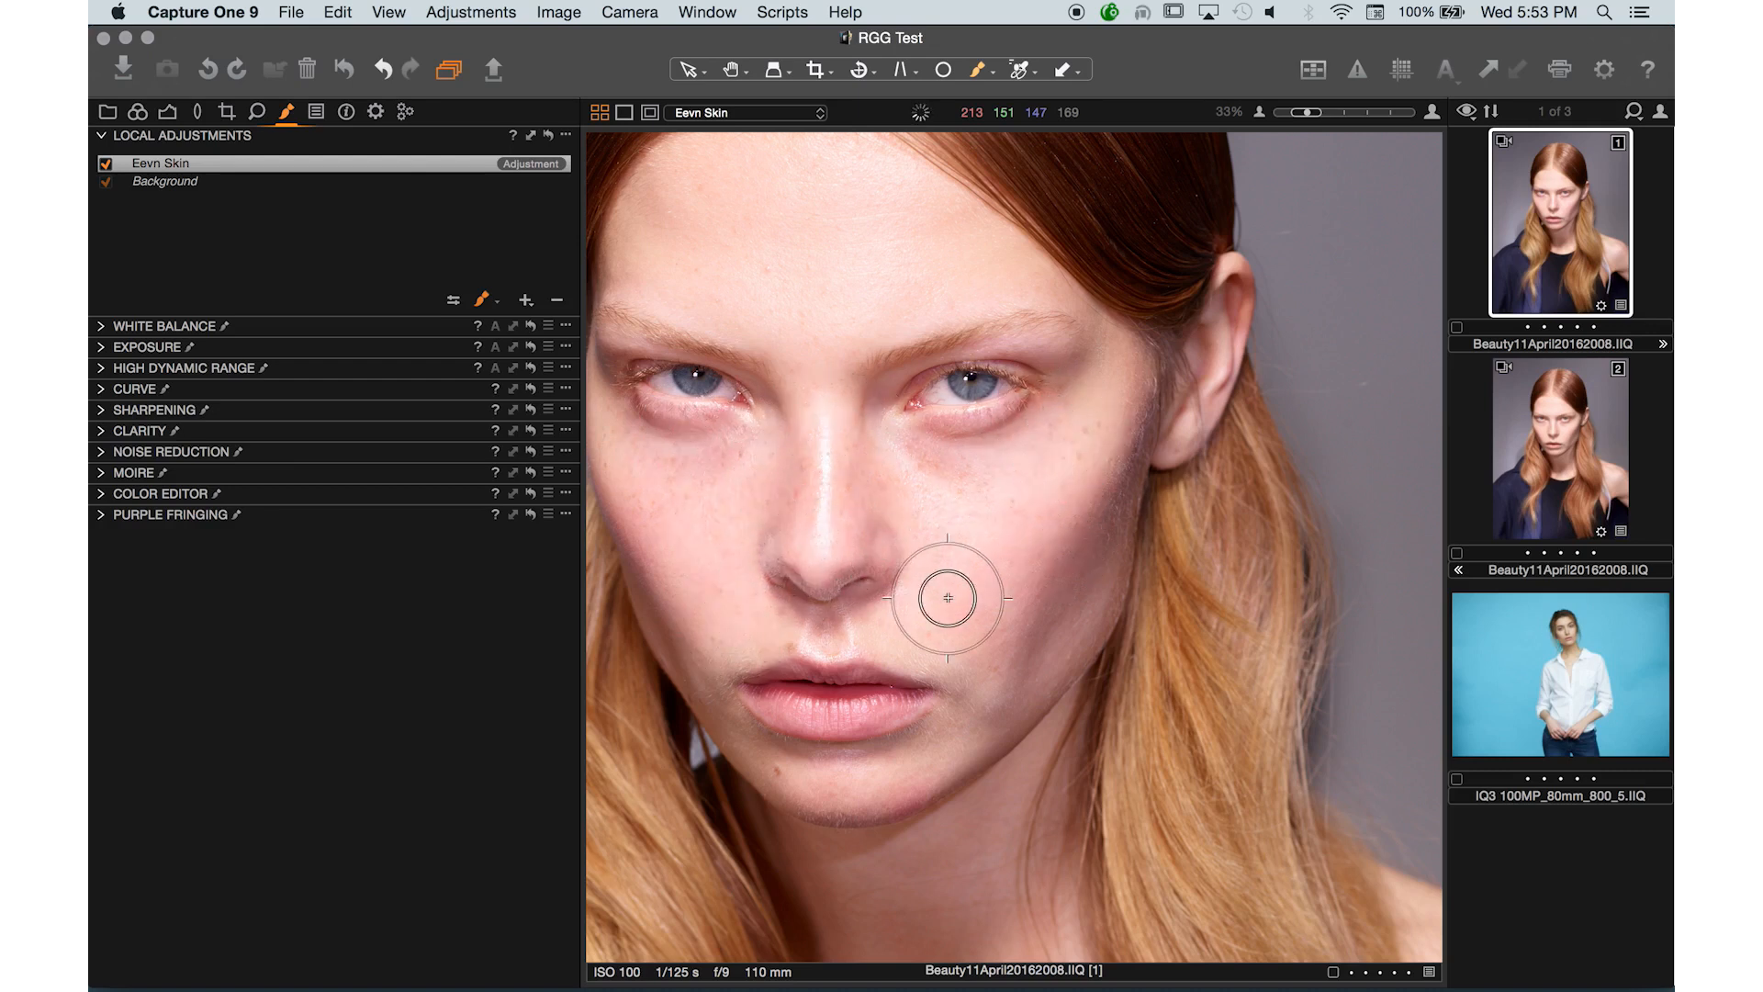
left_click(108, 164)
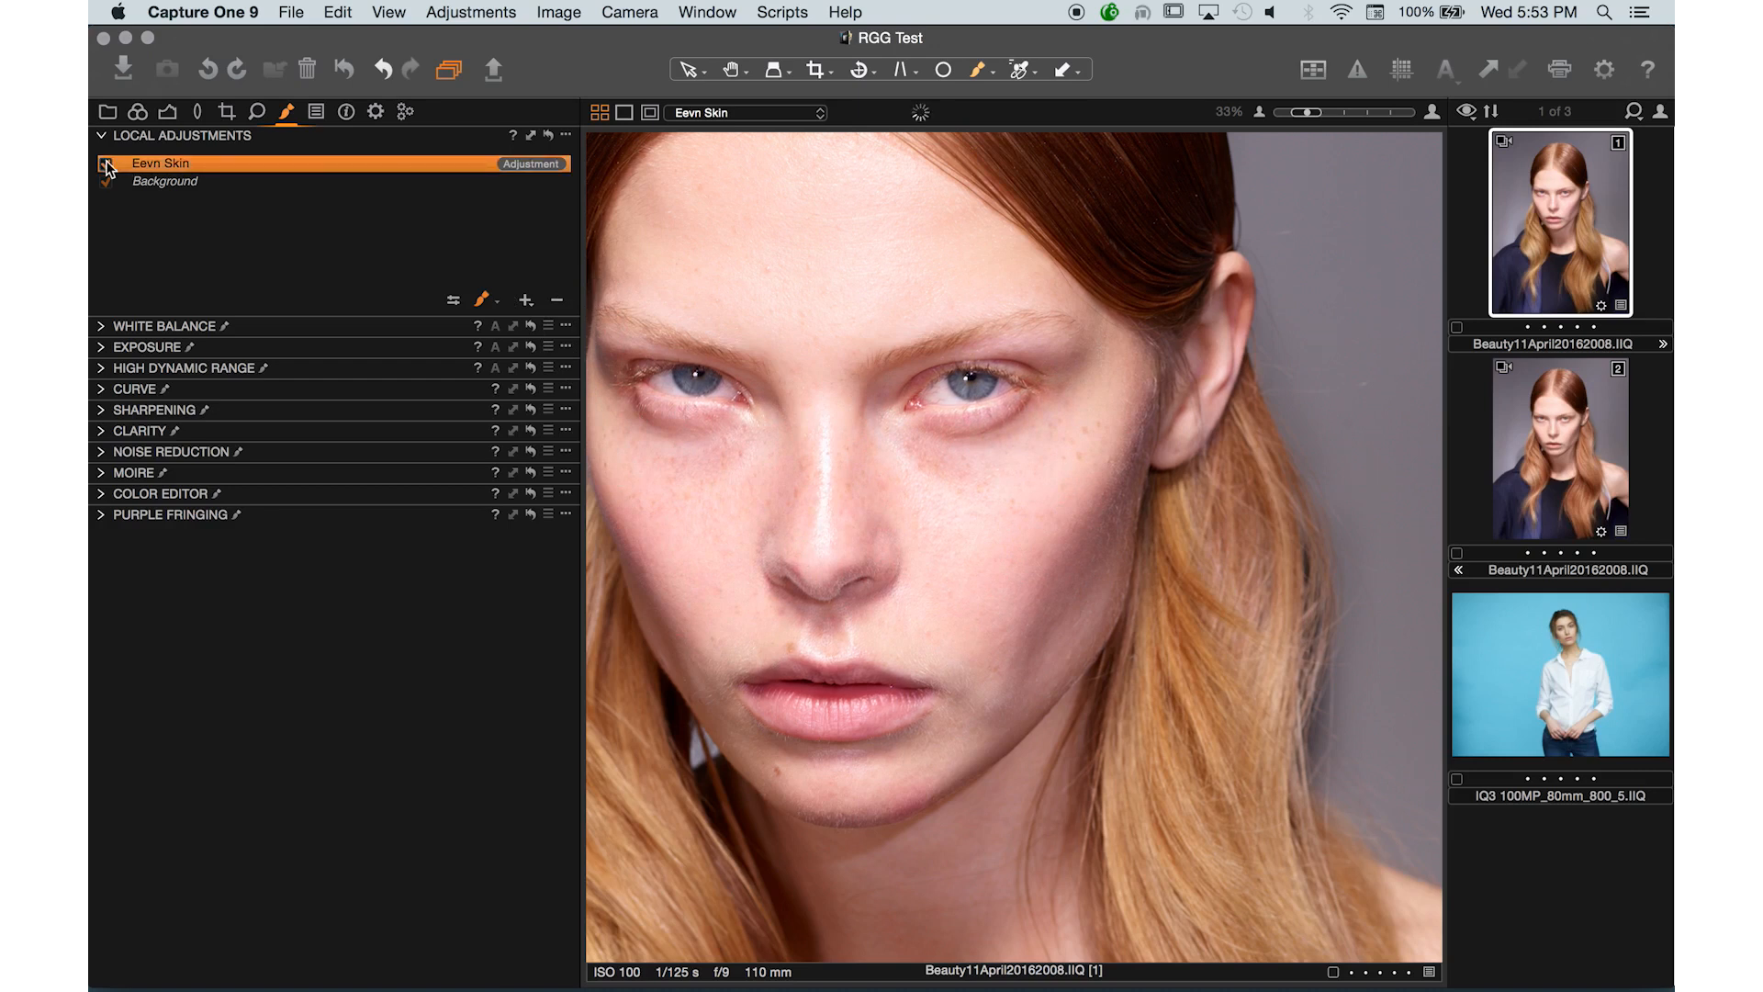
left_click(107, 164)
- Zoom in and set the skin tone Hue uniformity to 100 in the Color Editor
key("super+plus")
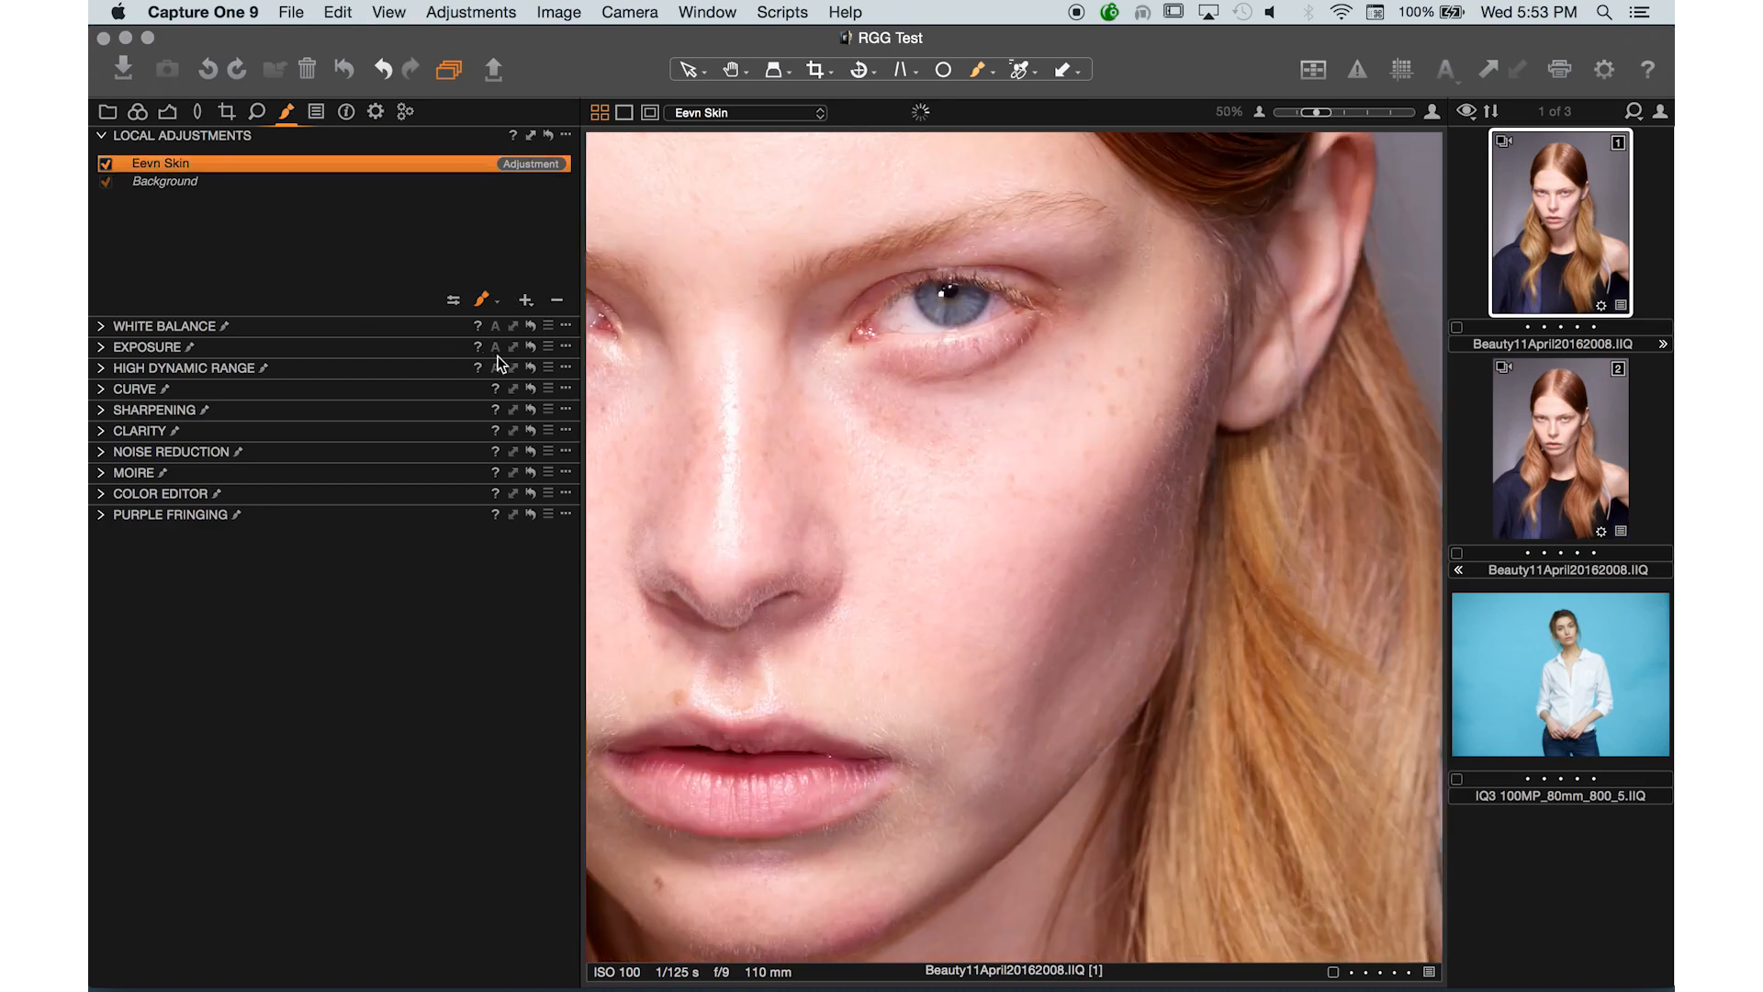
left_click(99, 496)
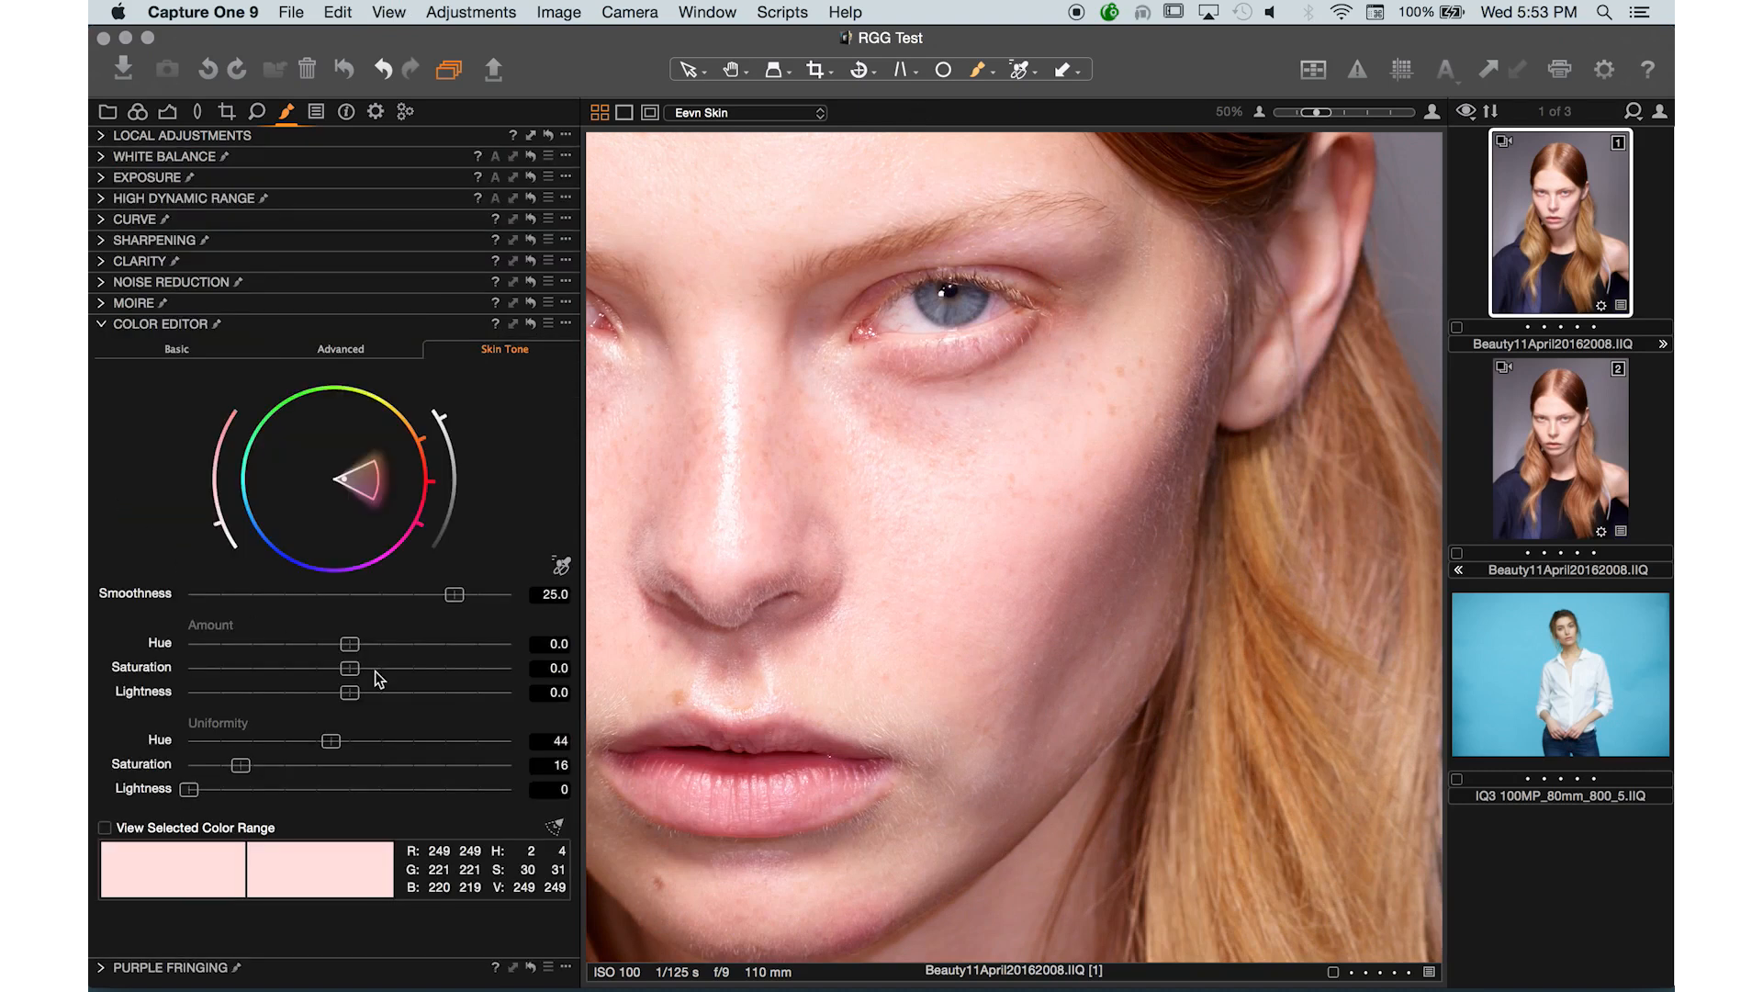
left_click_drag(364, 742, 543, 752)
left_click(101, 136)
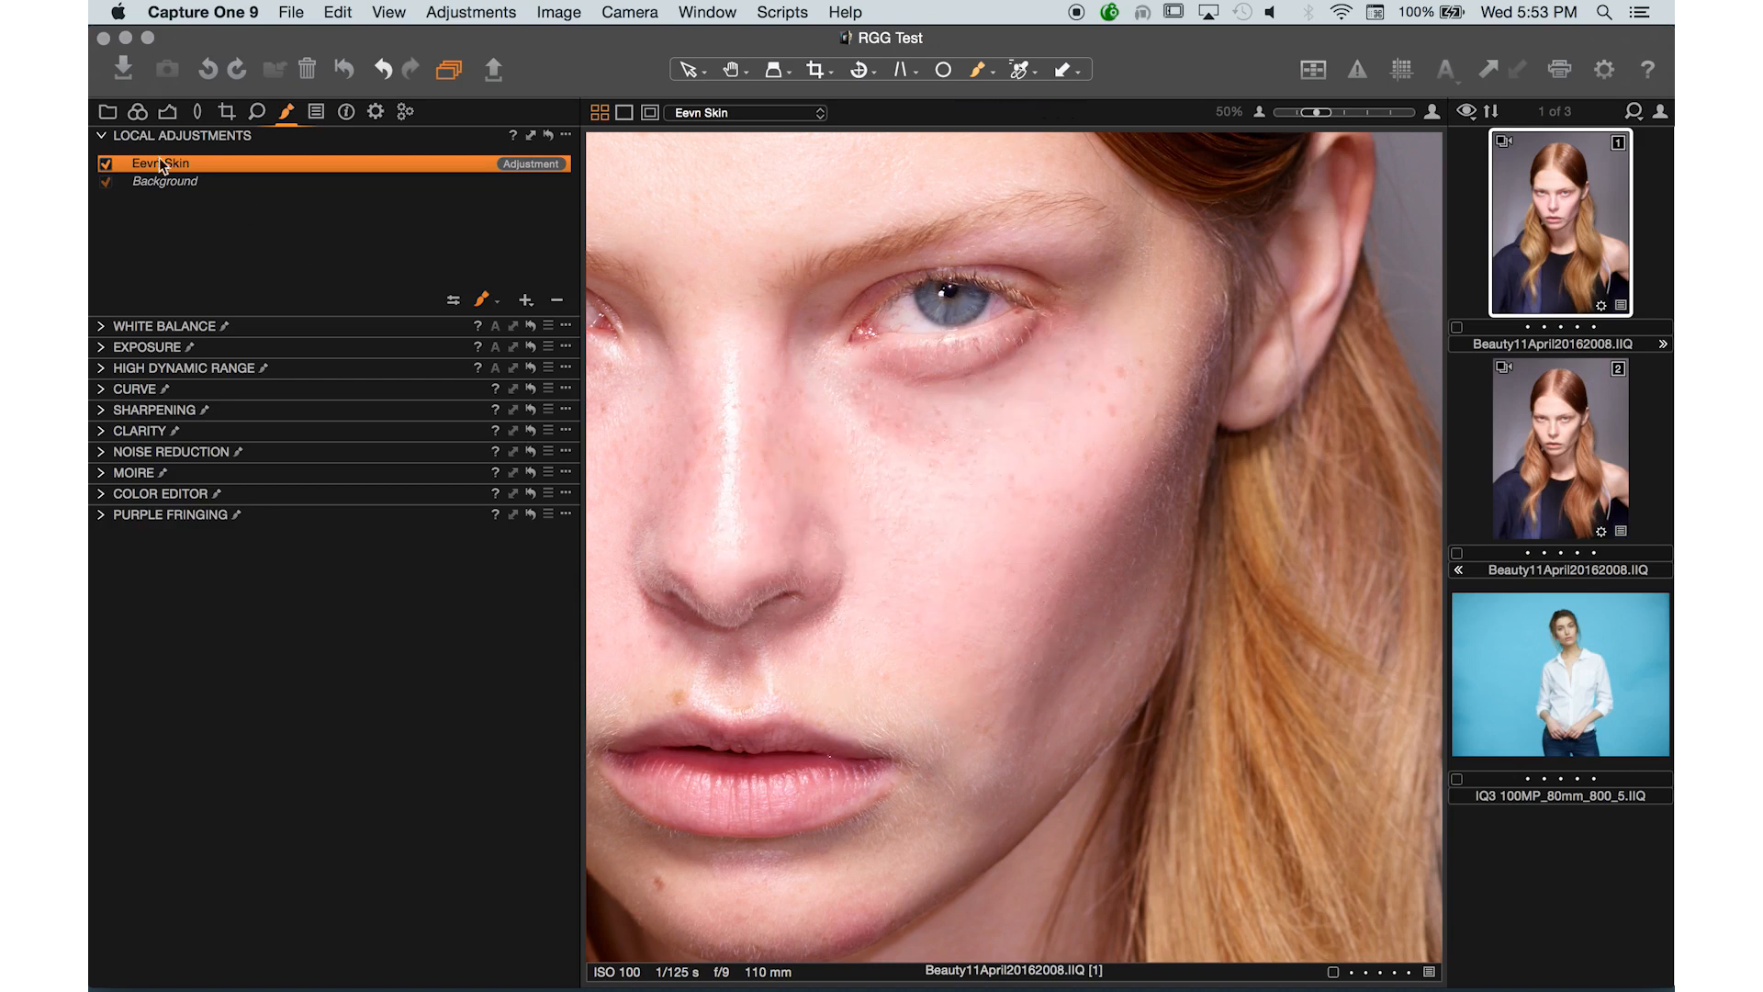
left_click(101, 510)
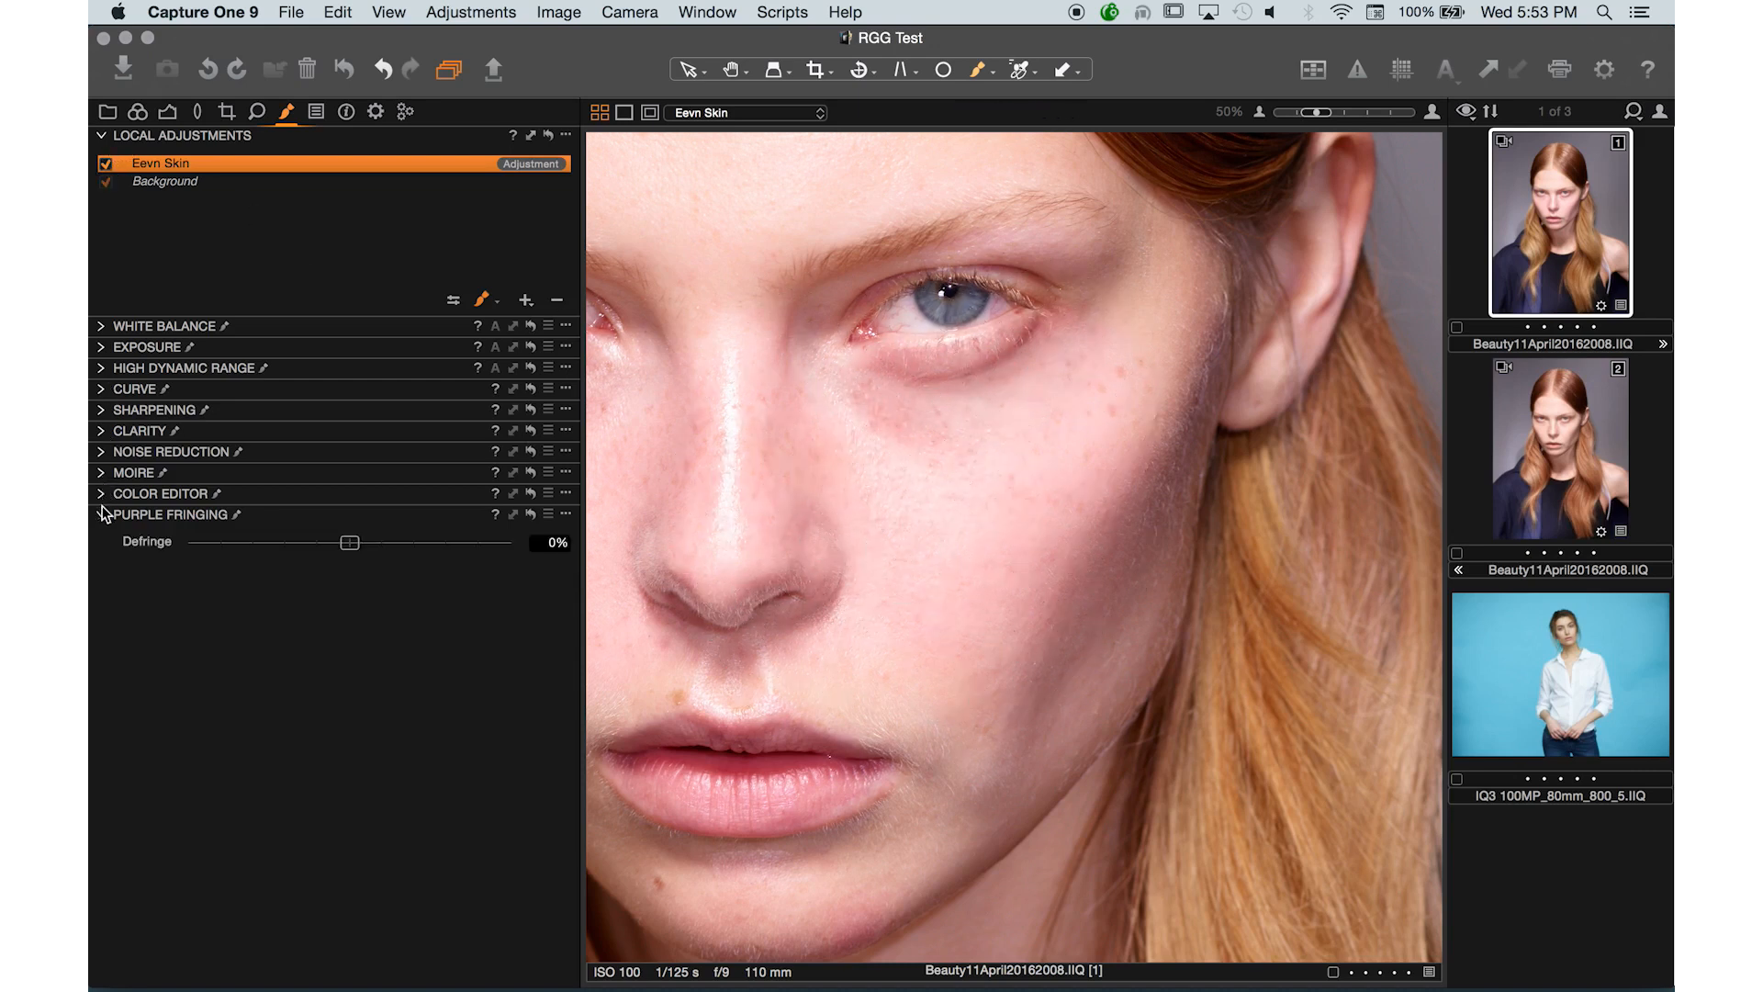
left_click(102, 510)
left_click(102, 413)
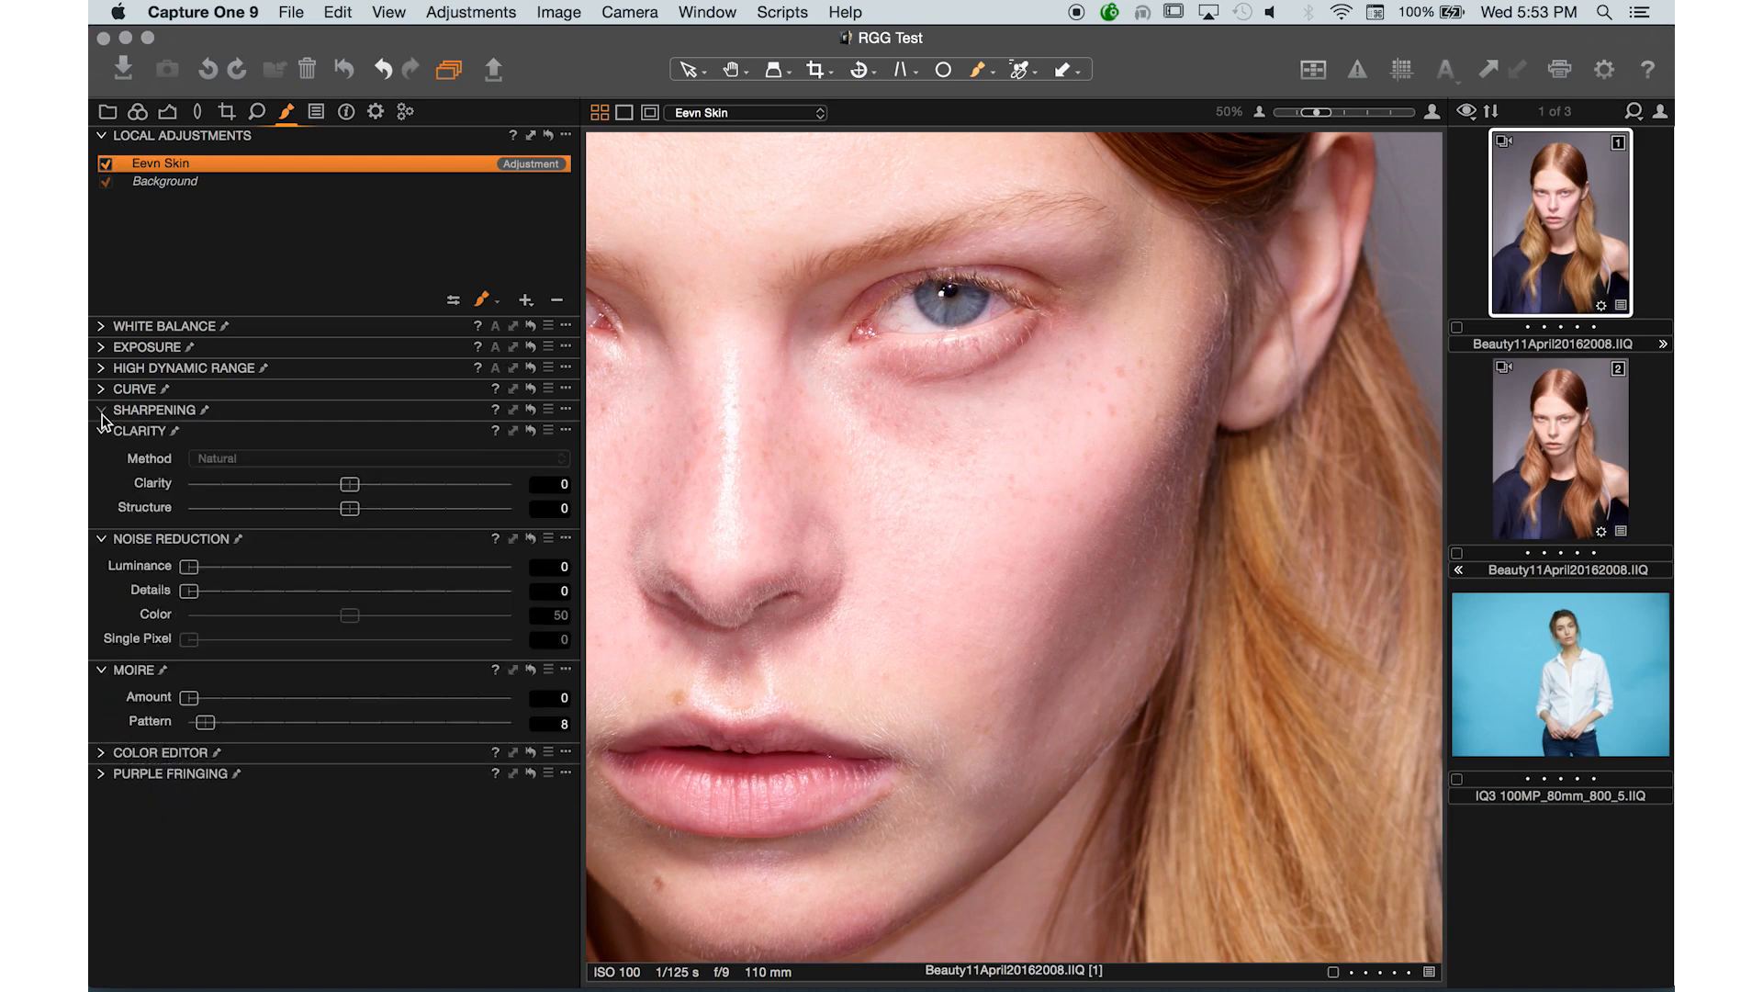
left_click(103, 756)
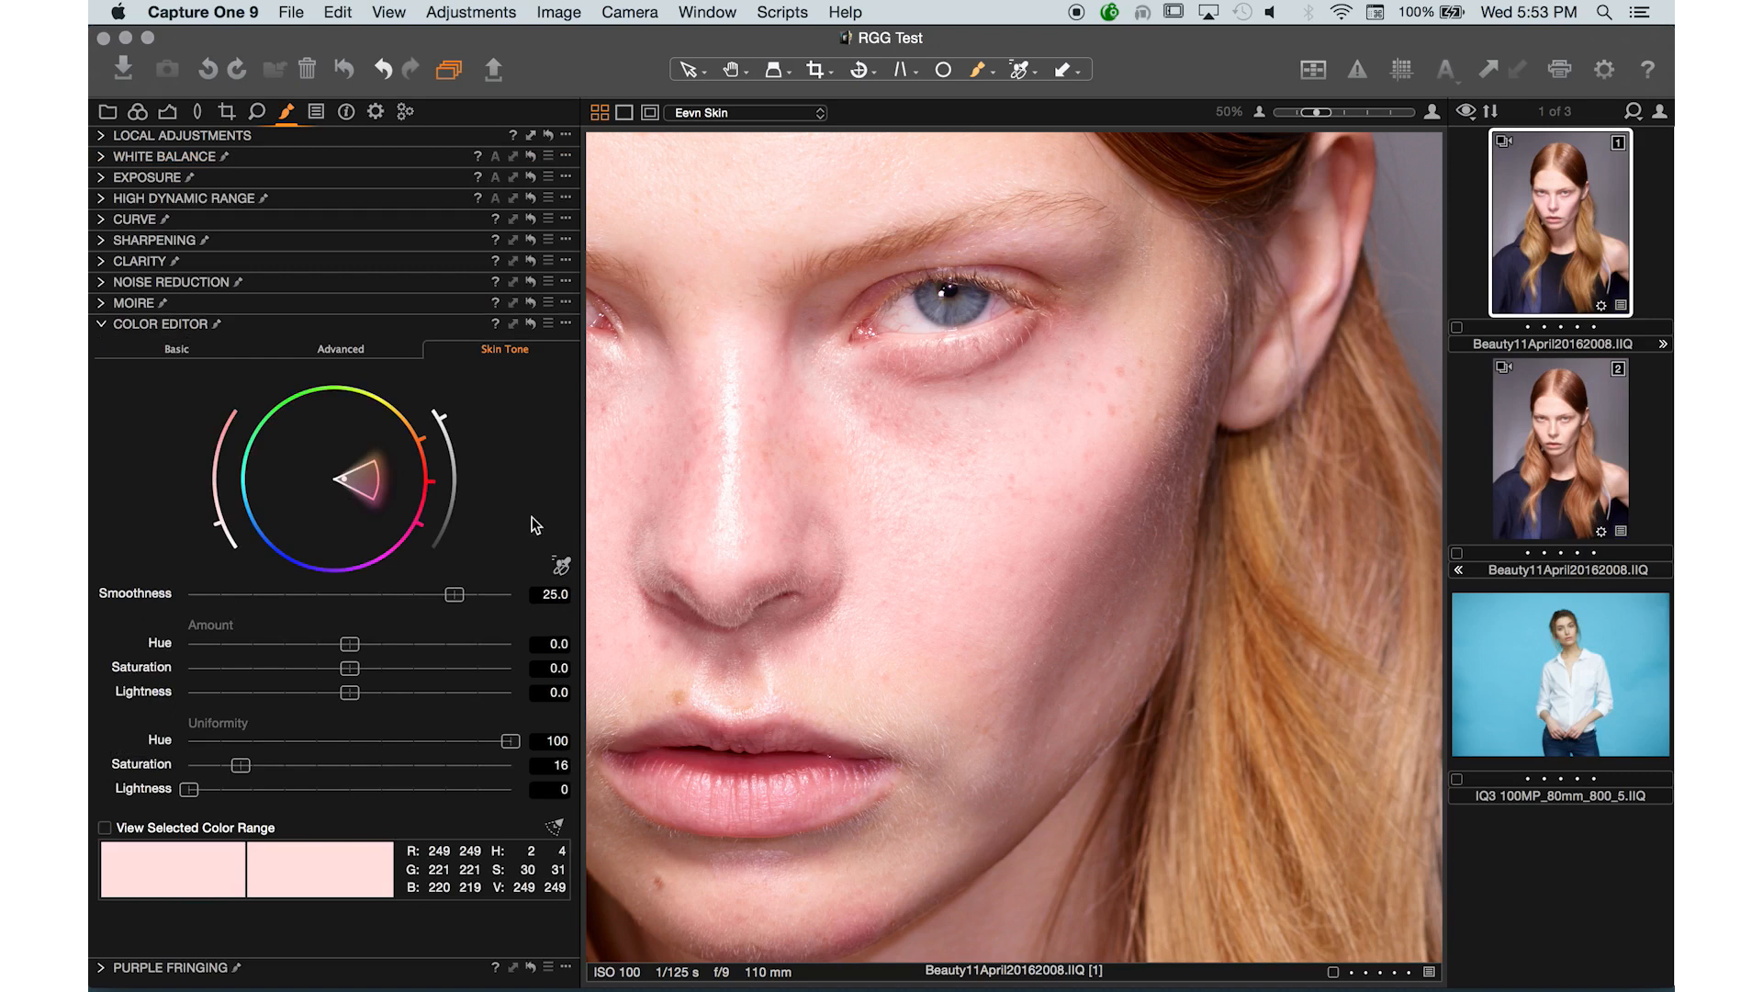
- Resample the skin tone on the forehead and paint the Eevn Skin mask across the forehead, cheeks and chin
left_click(799, 171)
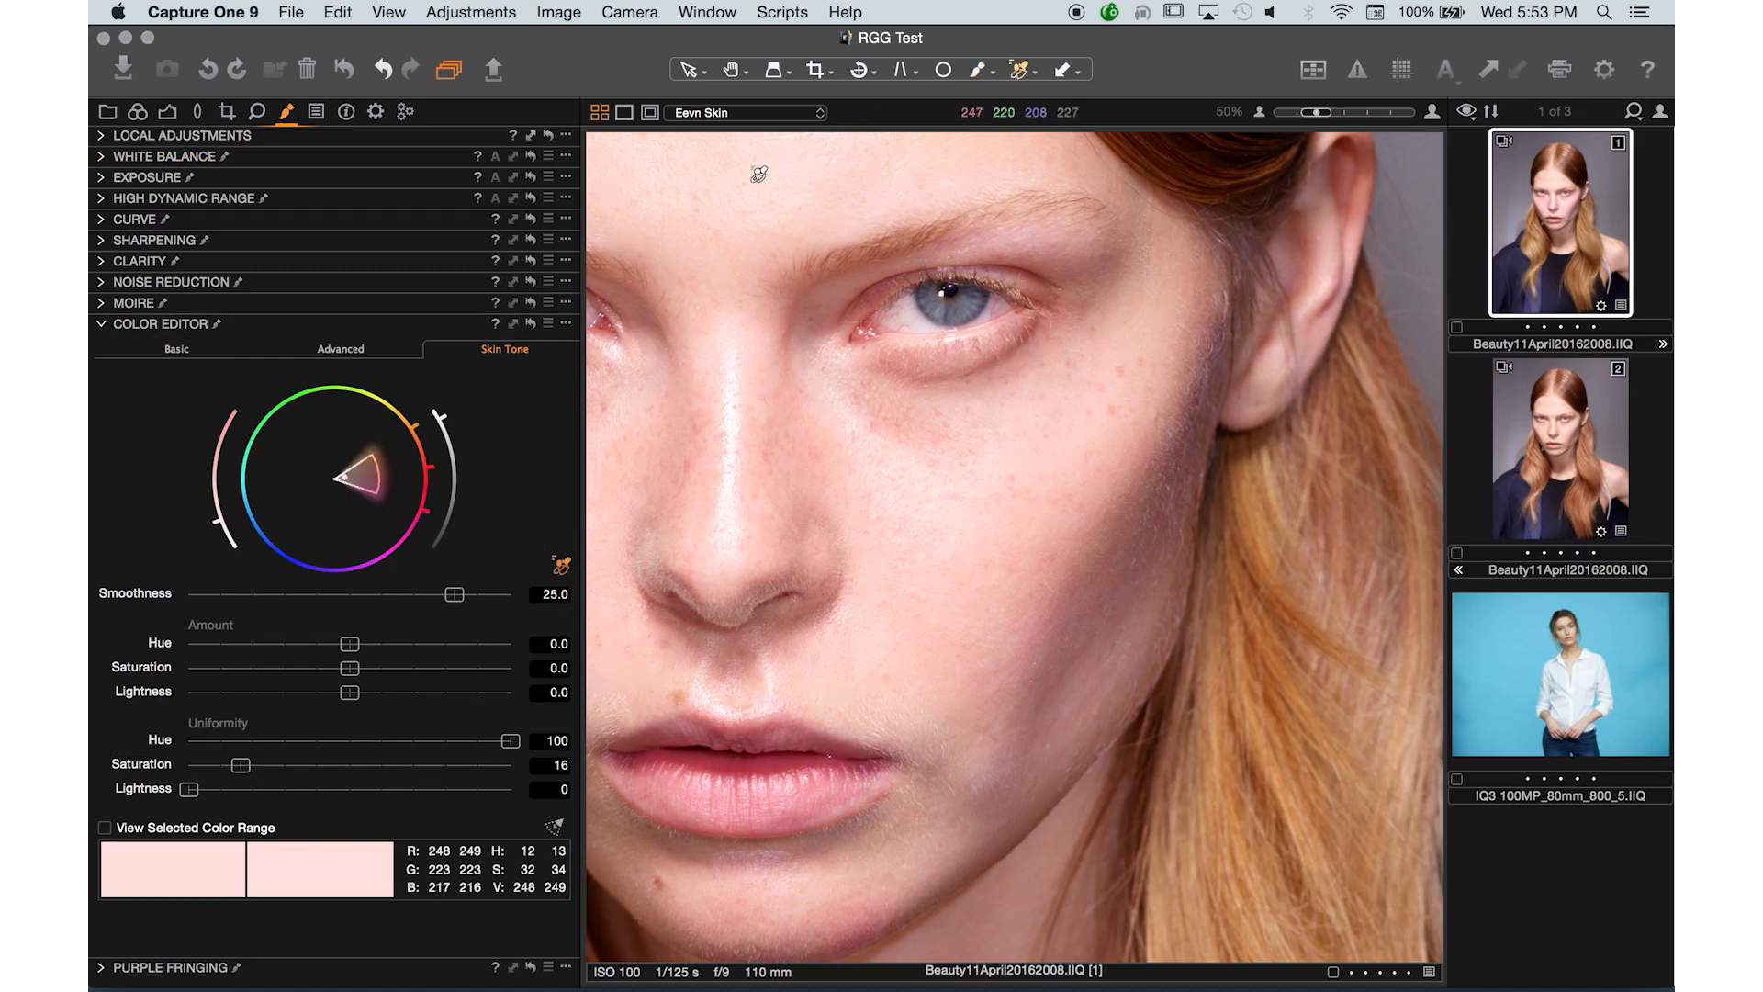
left_click_drag(763, 168, 862, 235)
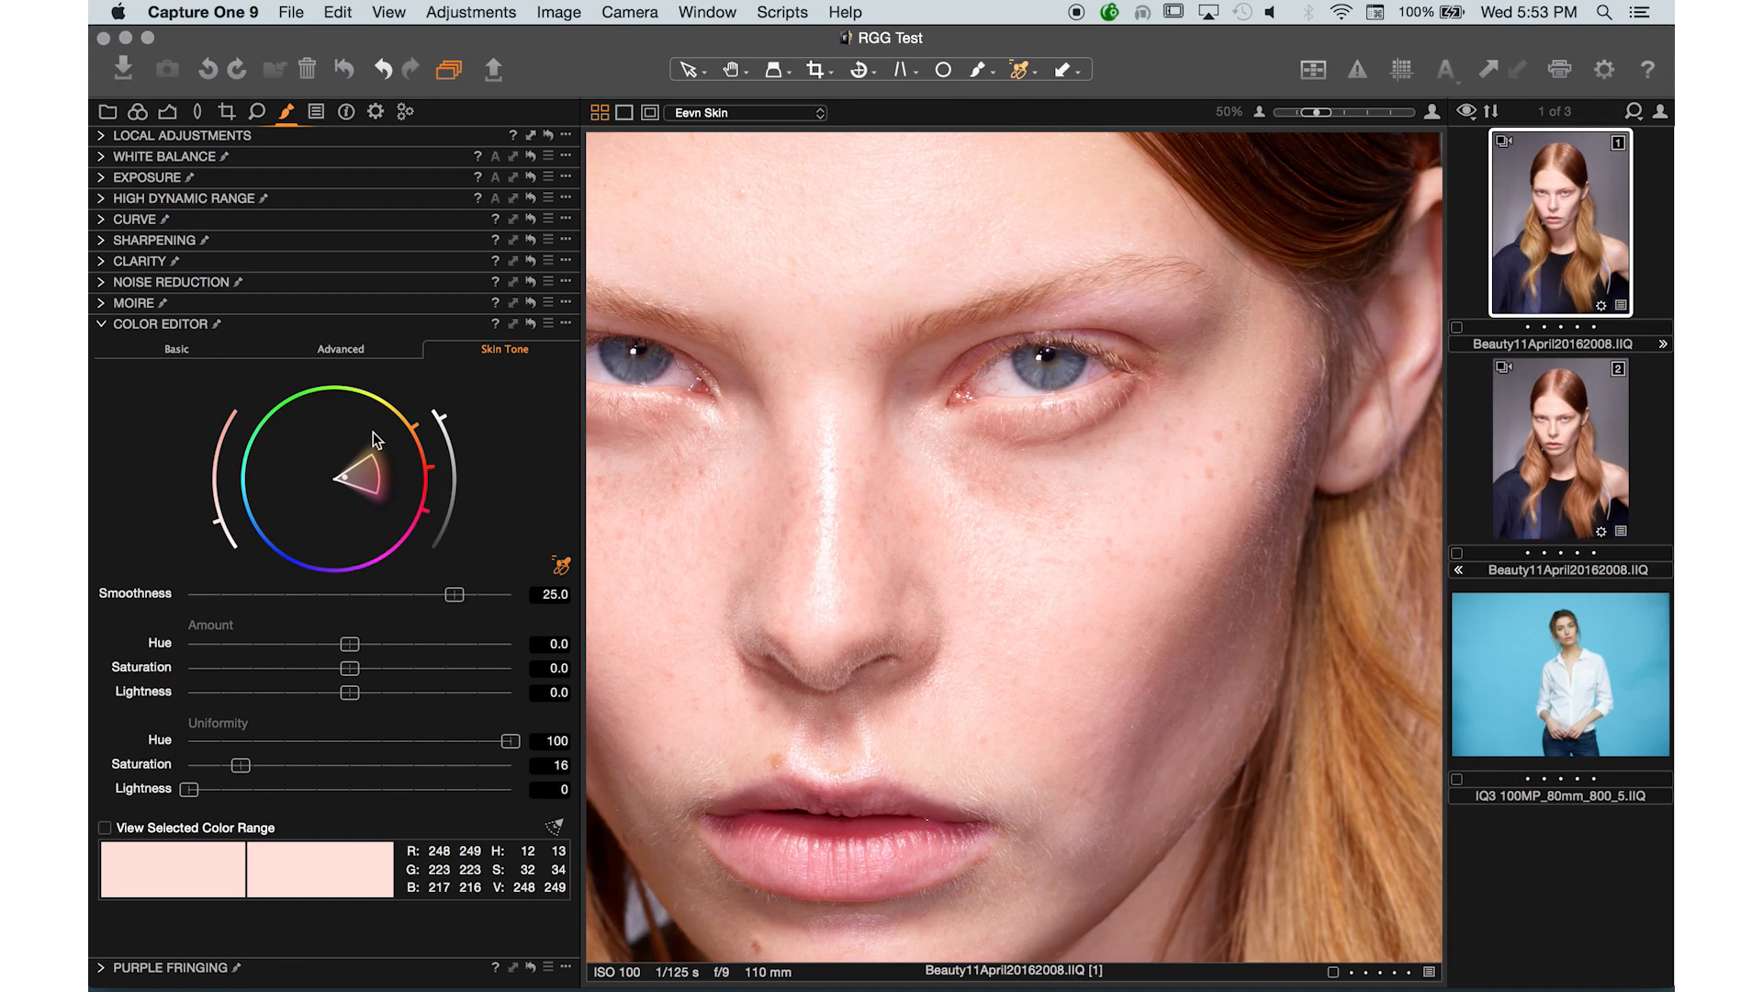
key("b")
left_click_drag(945, 677, 1013, 507)
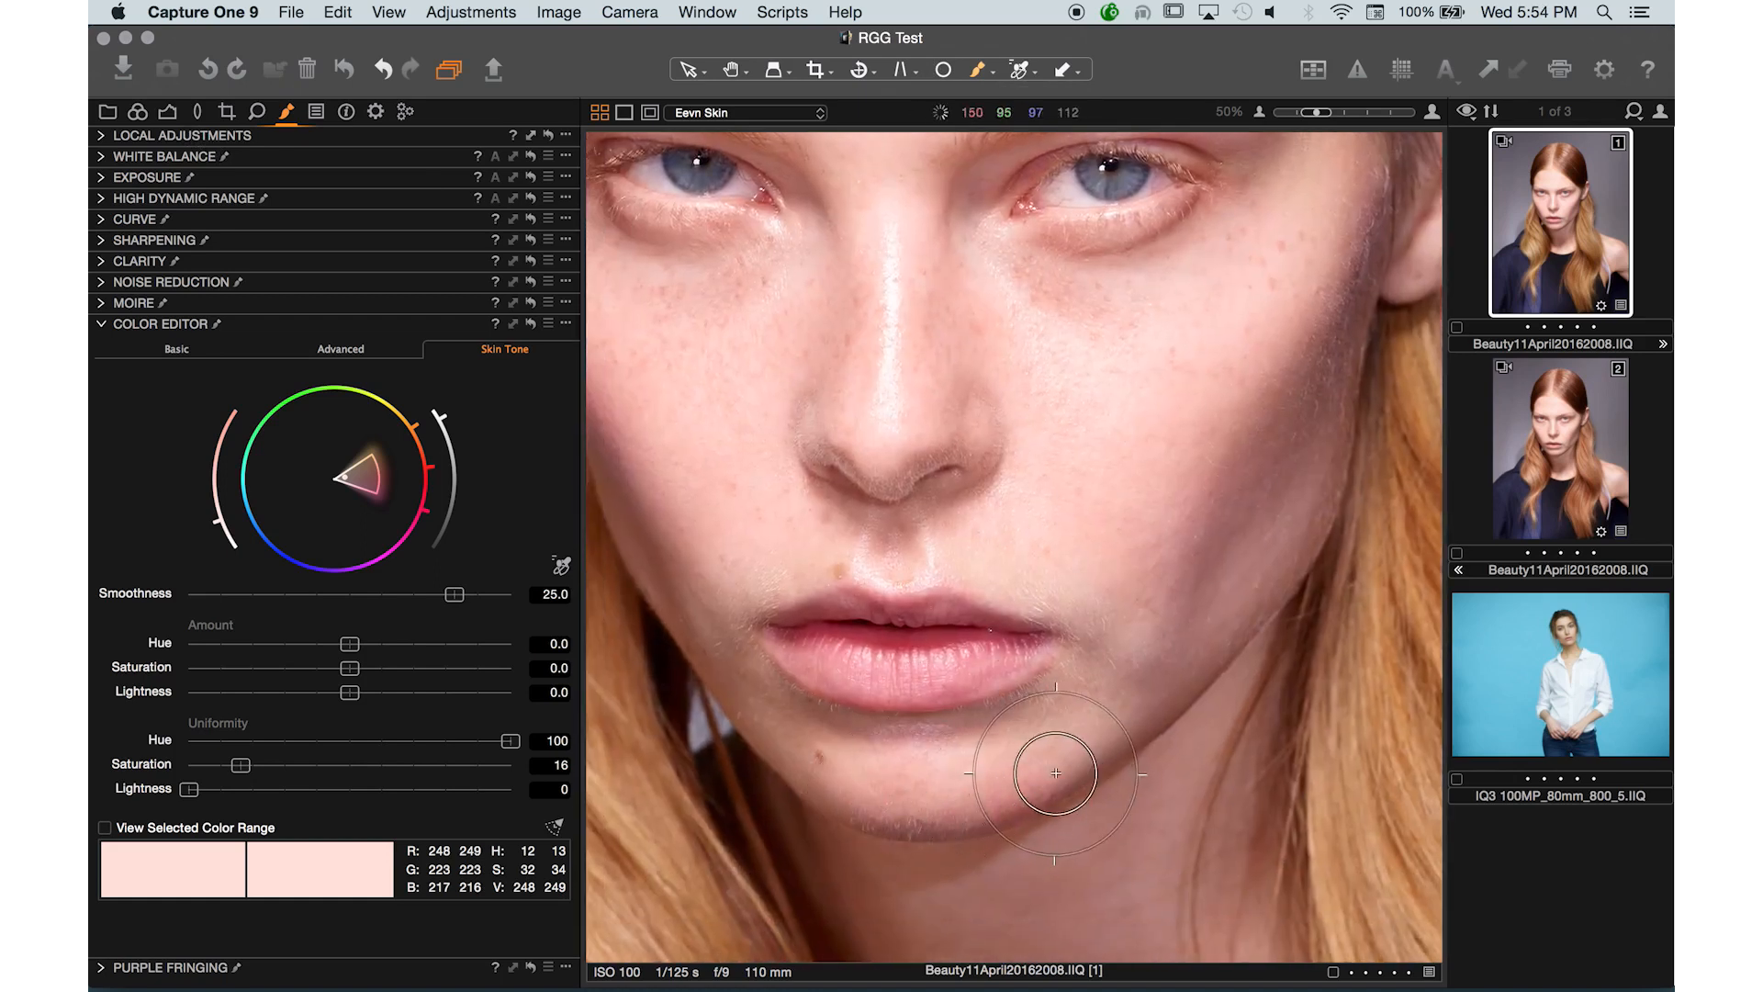
left_click_drag(1027, 797, 1078, 978)
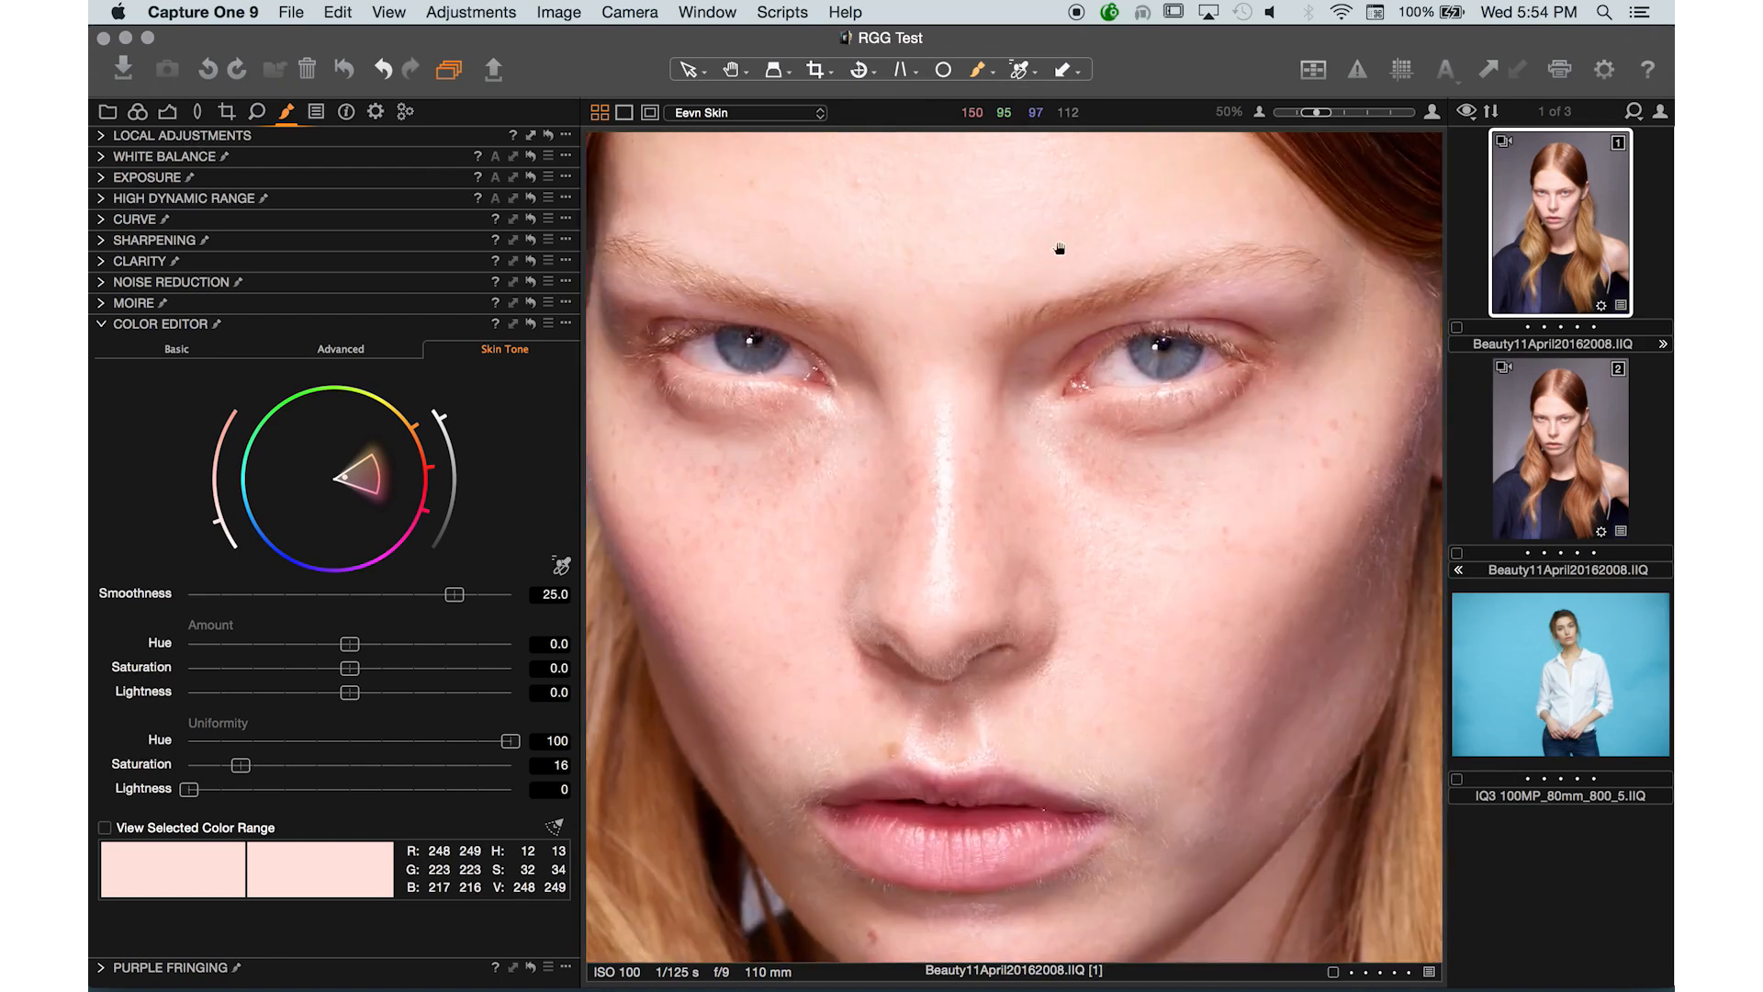
left_click_drag(1055, 248, 980, 295)
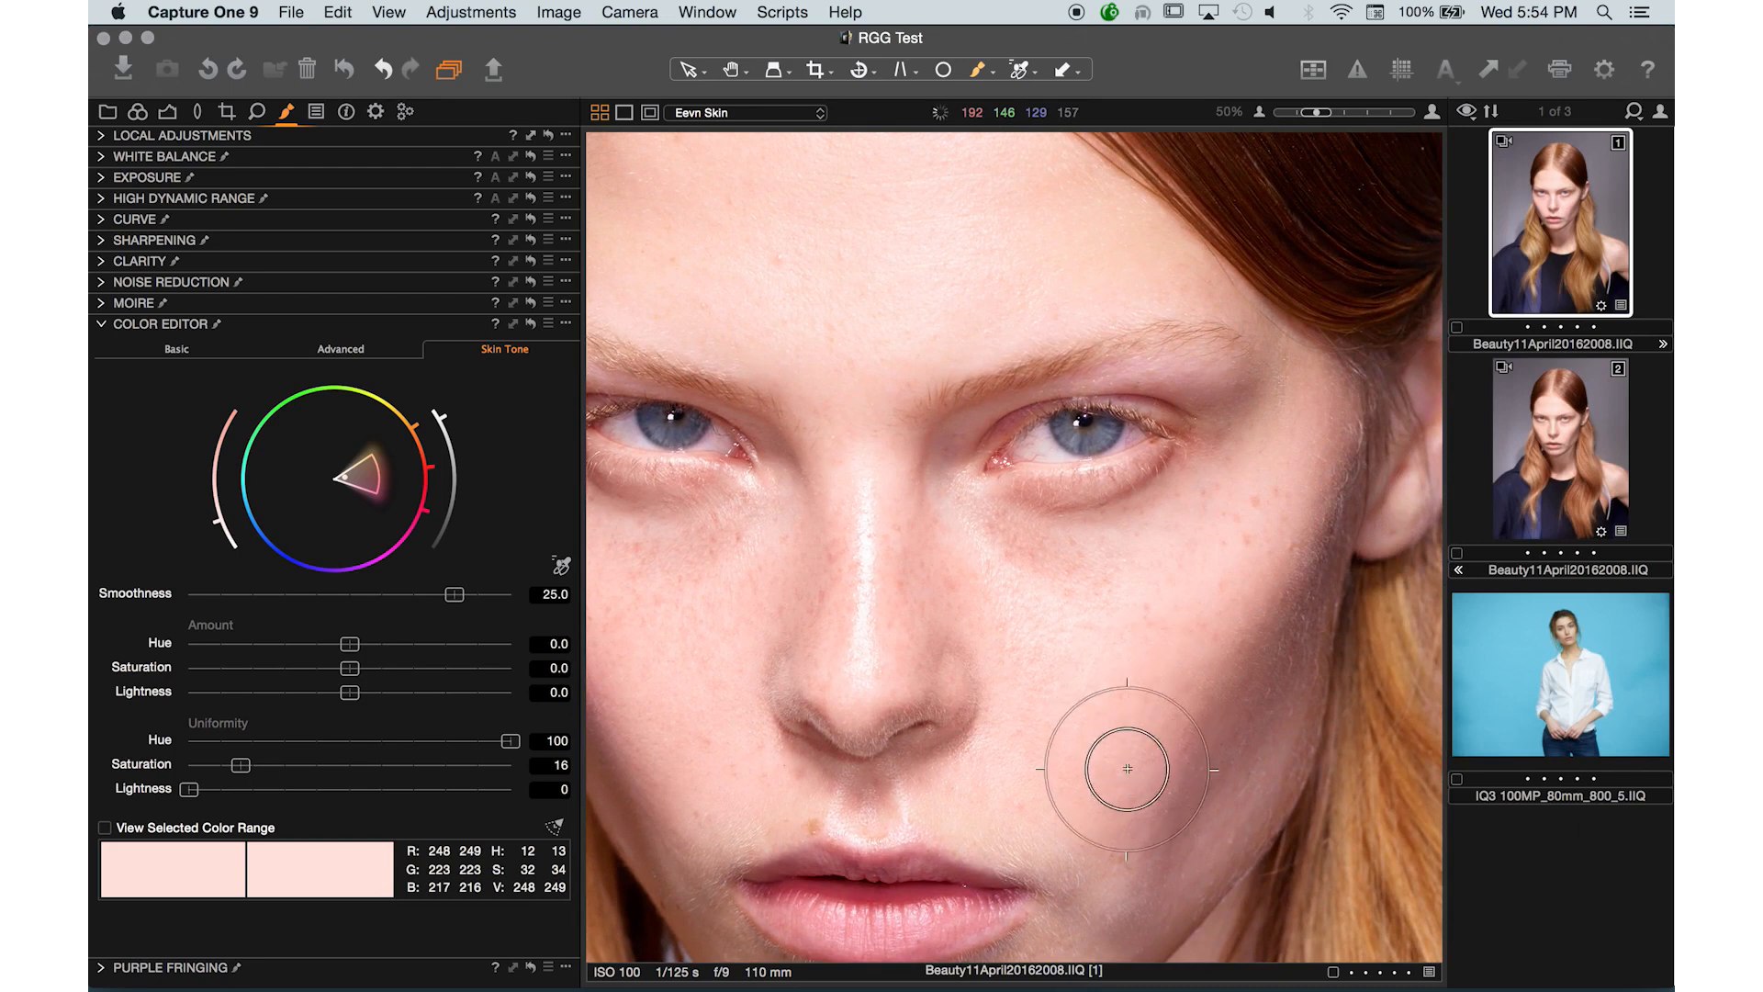
left_click_drag(899, 552, 1166, 457)
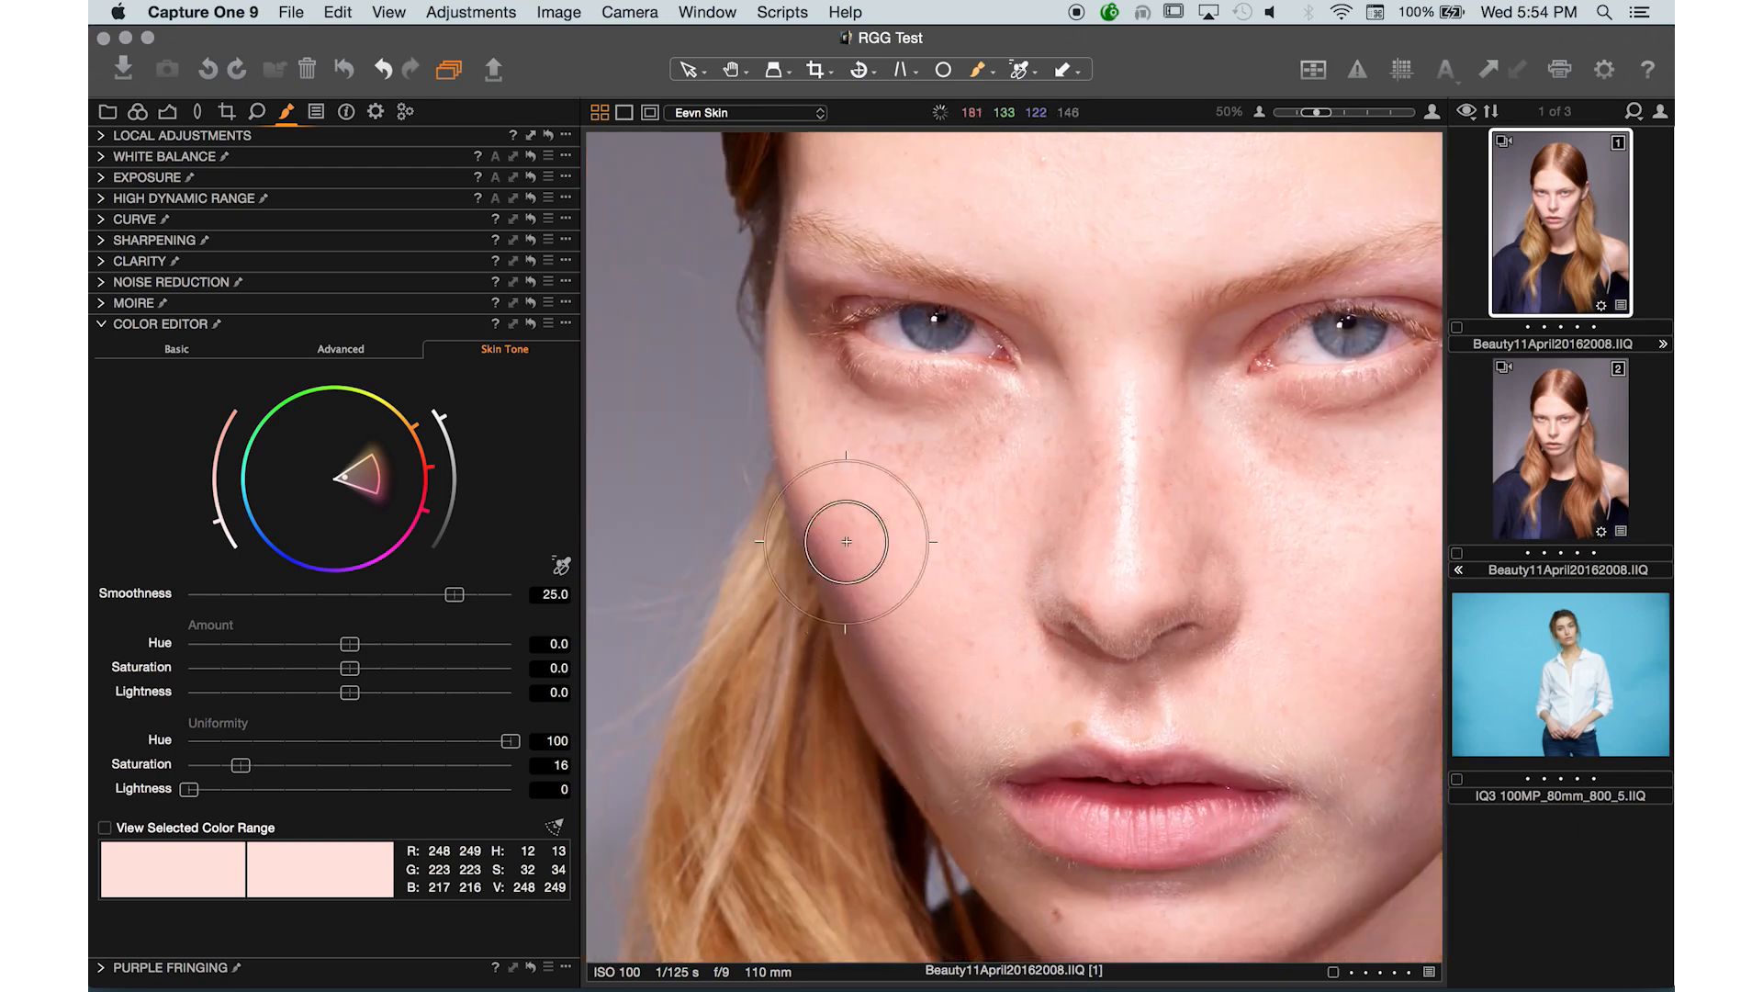
left_click_drag(993, 453, 747, 728)
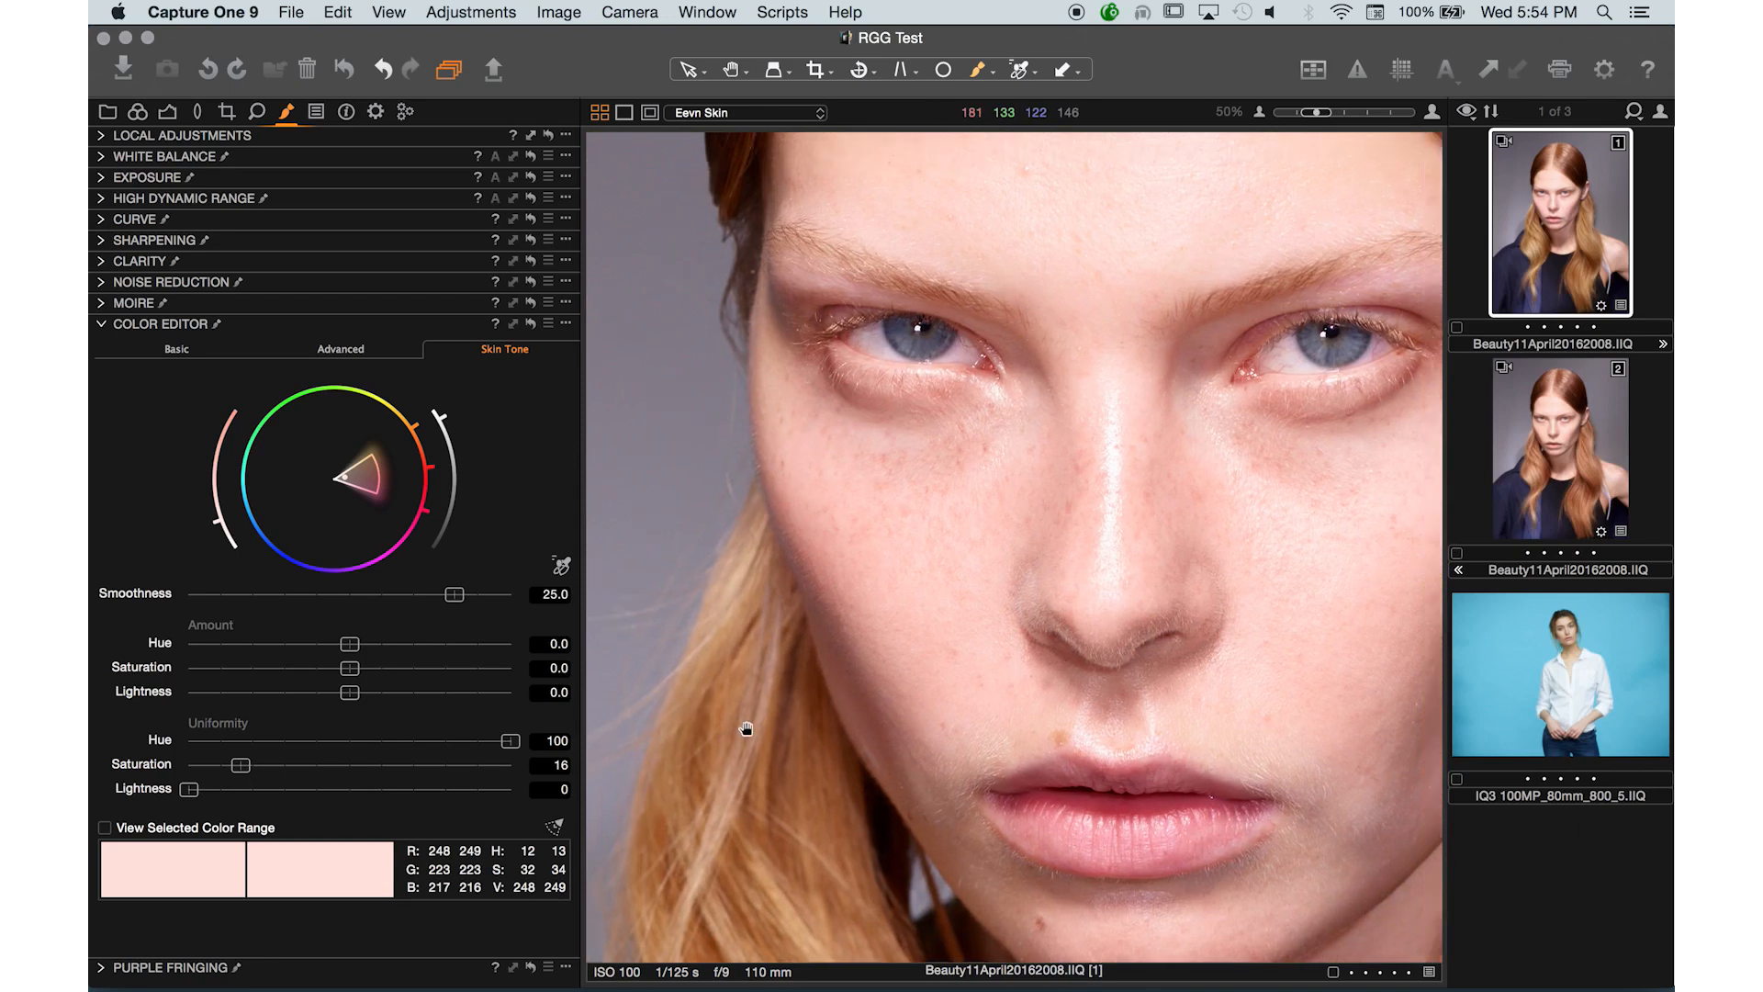
left_click_drag(902, 401, 1061, 495)
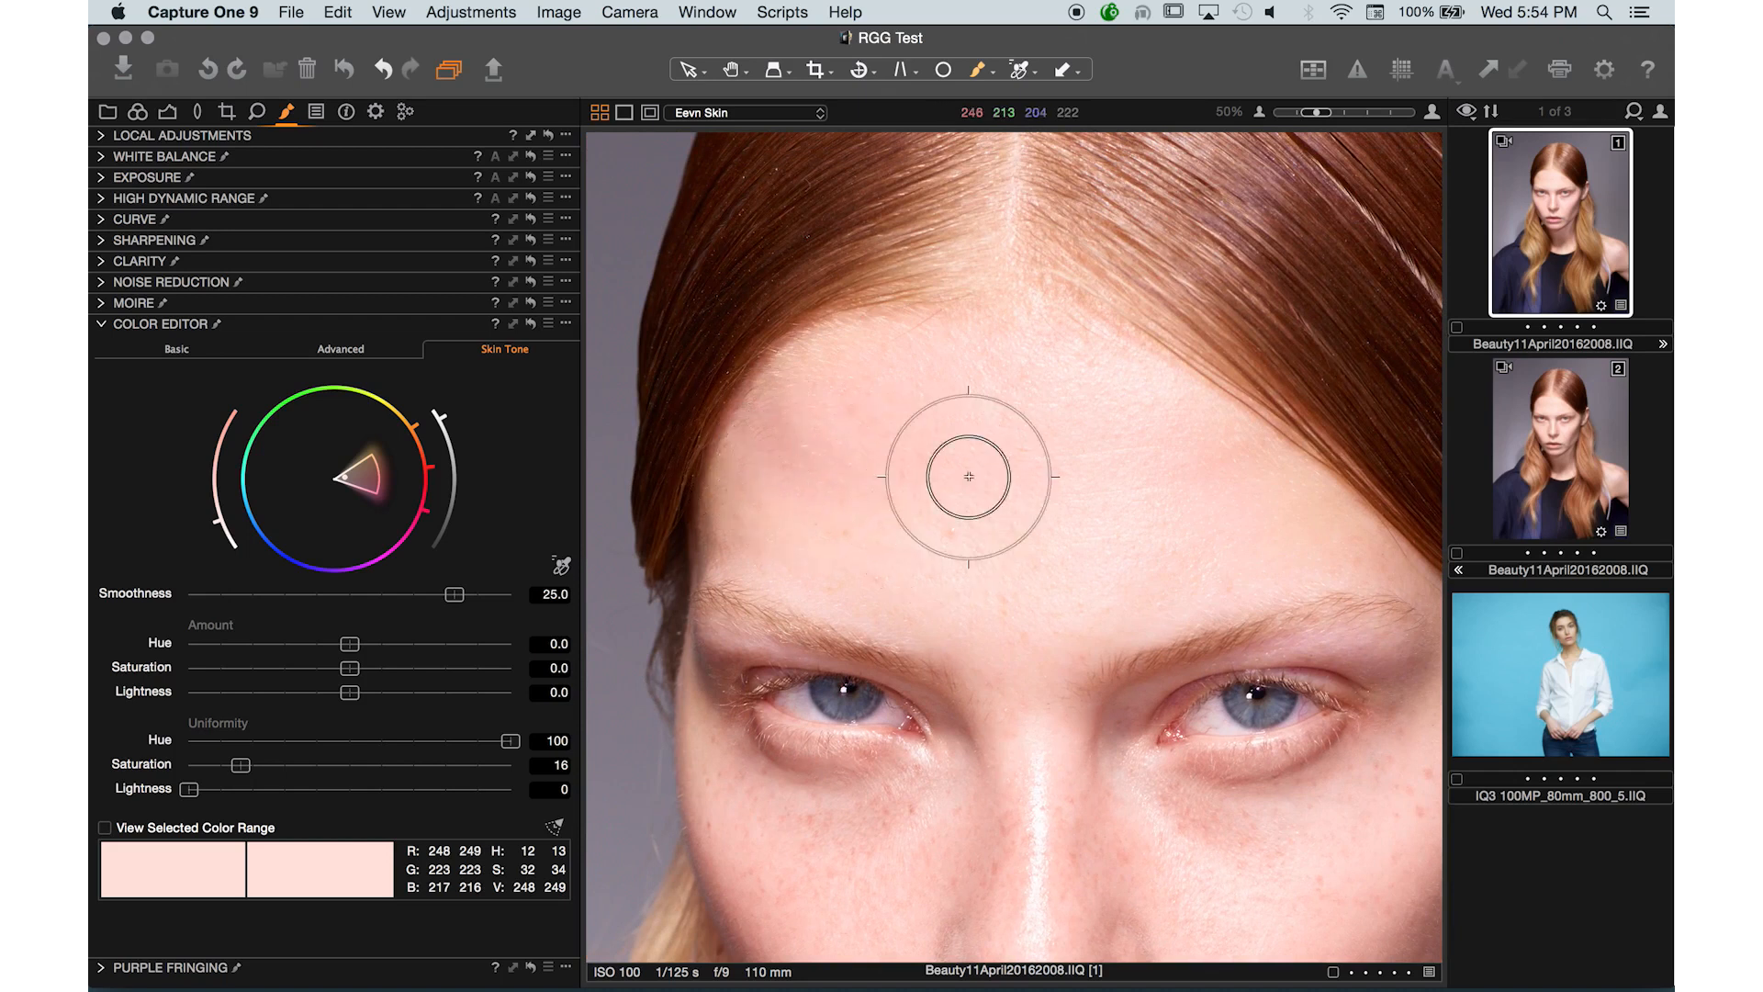
- Zoom out, undo the last brush stroke, and fit the image to the view
key("super+minus")
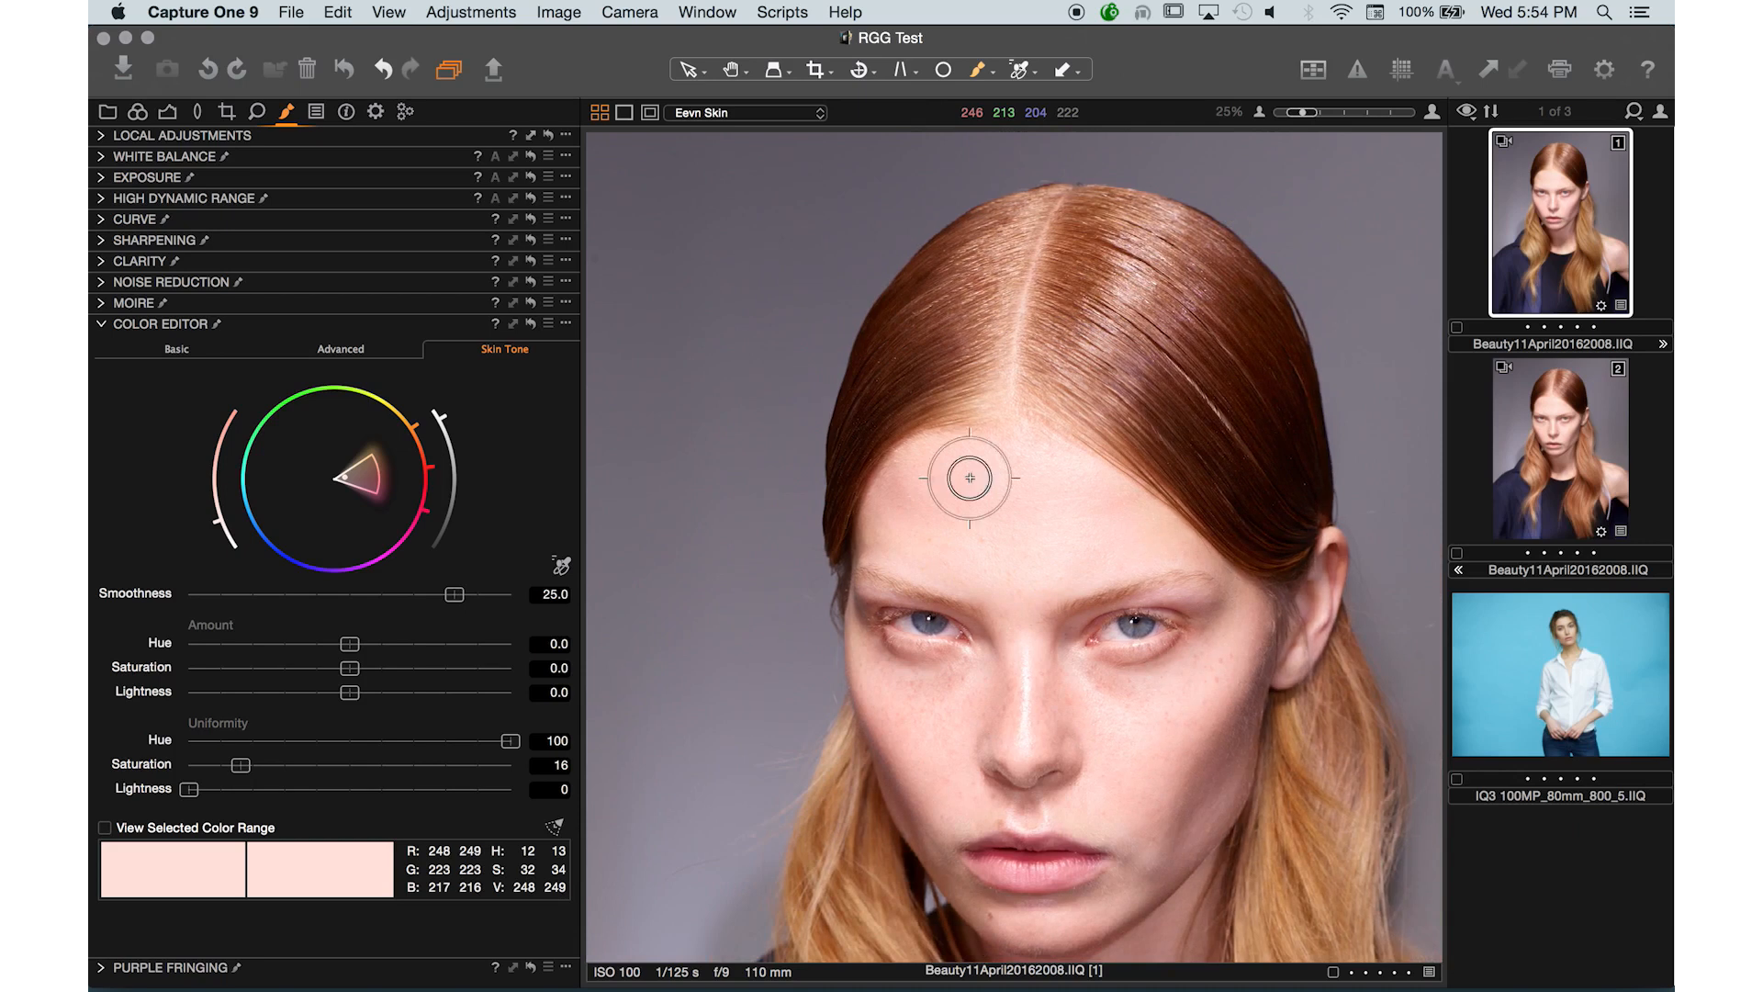
scroll(1065, 559, "down", 10)
scroll(1065, 559, "right", 4)
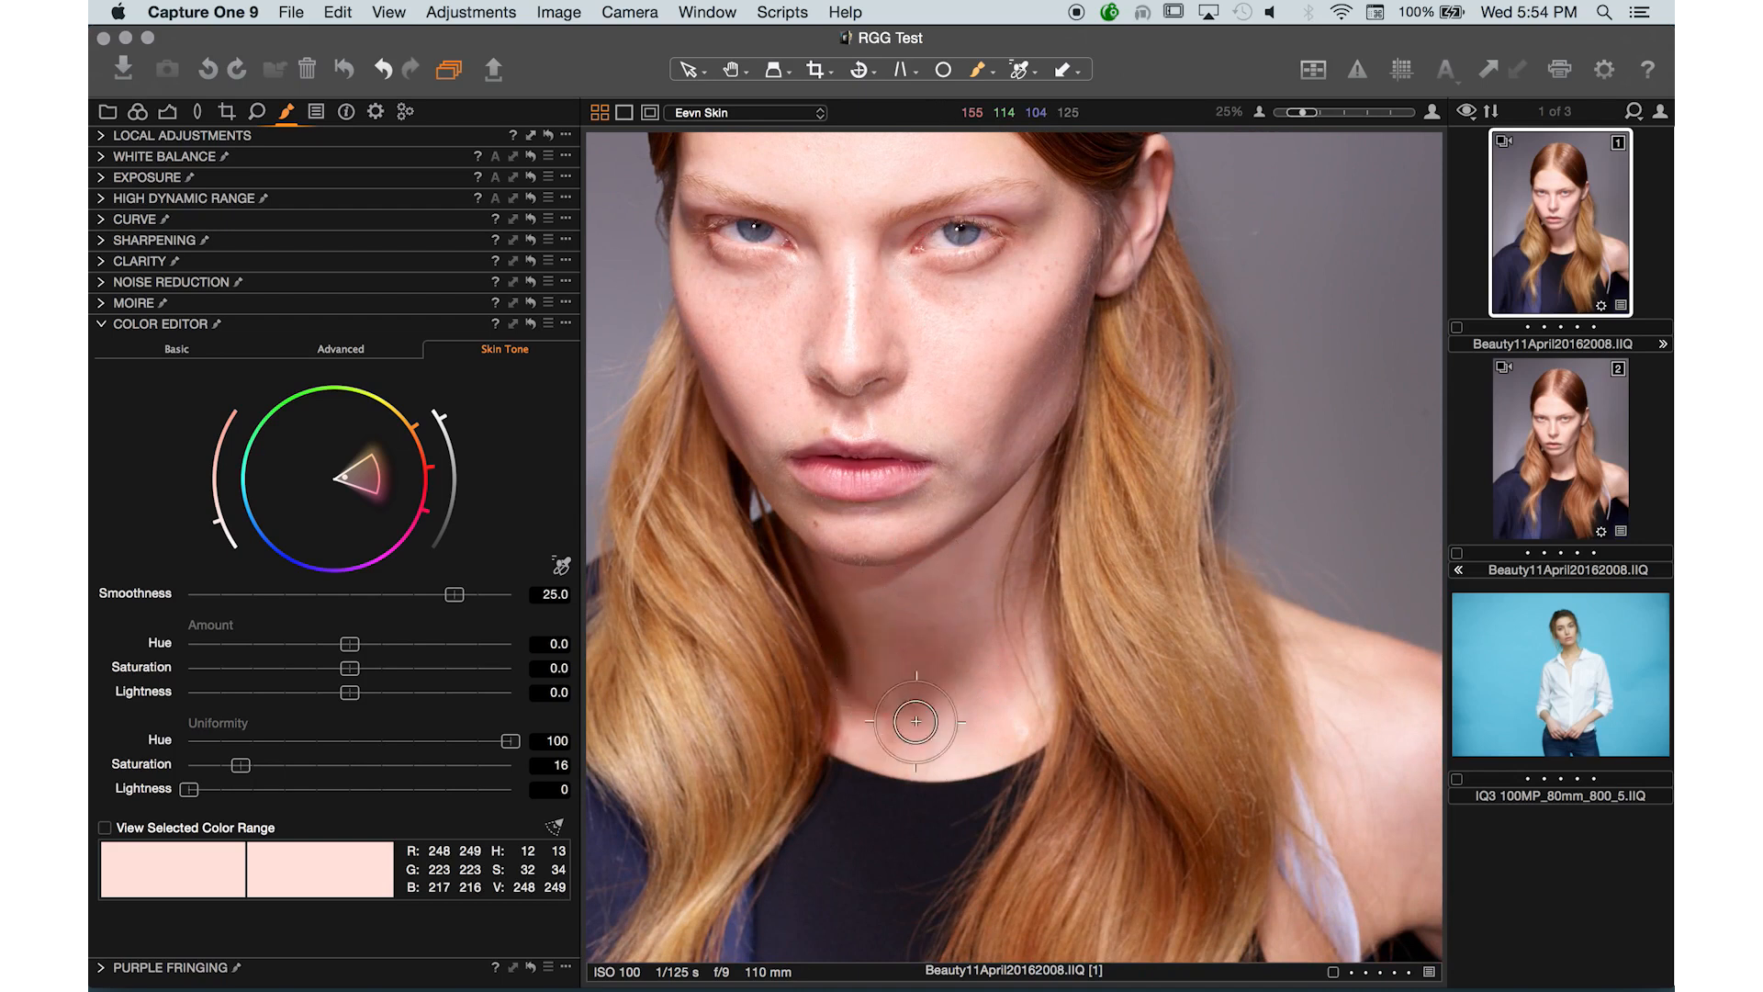
key("super+z")
left_click_drag(1159, 808, 1070, 882)
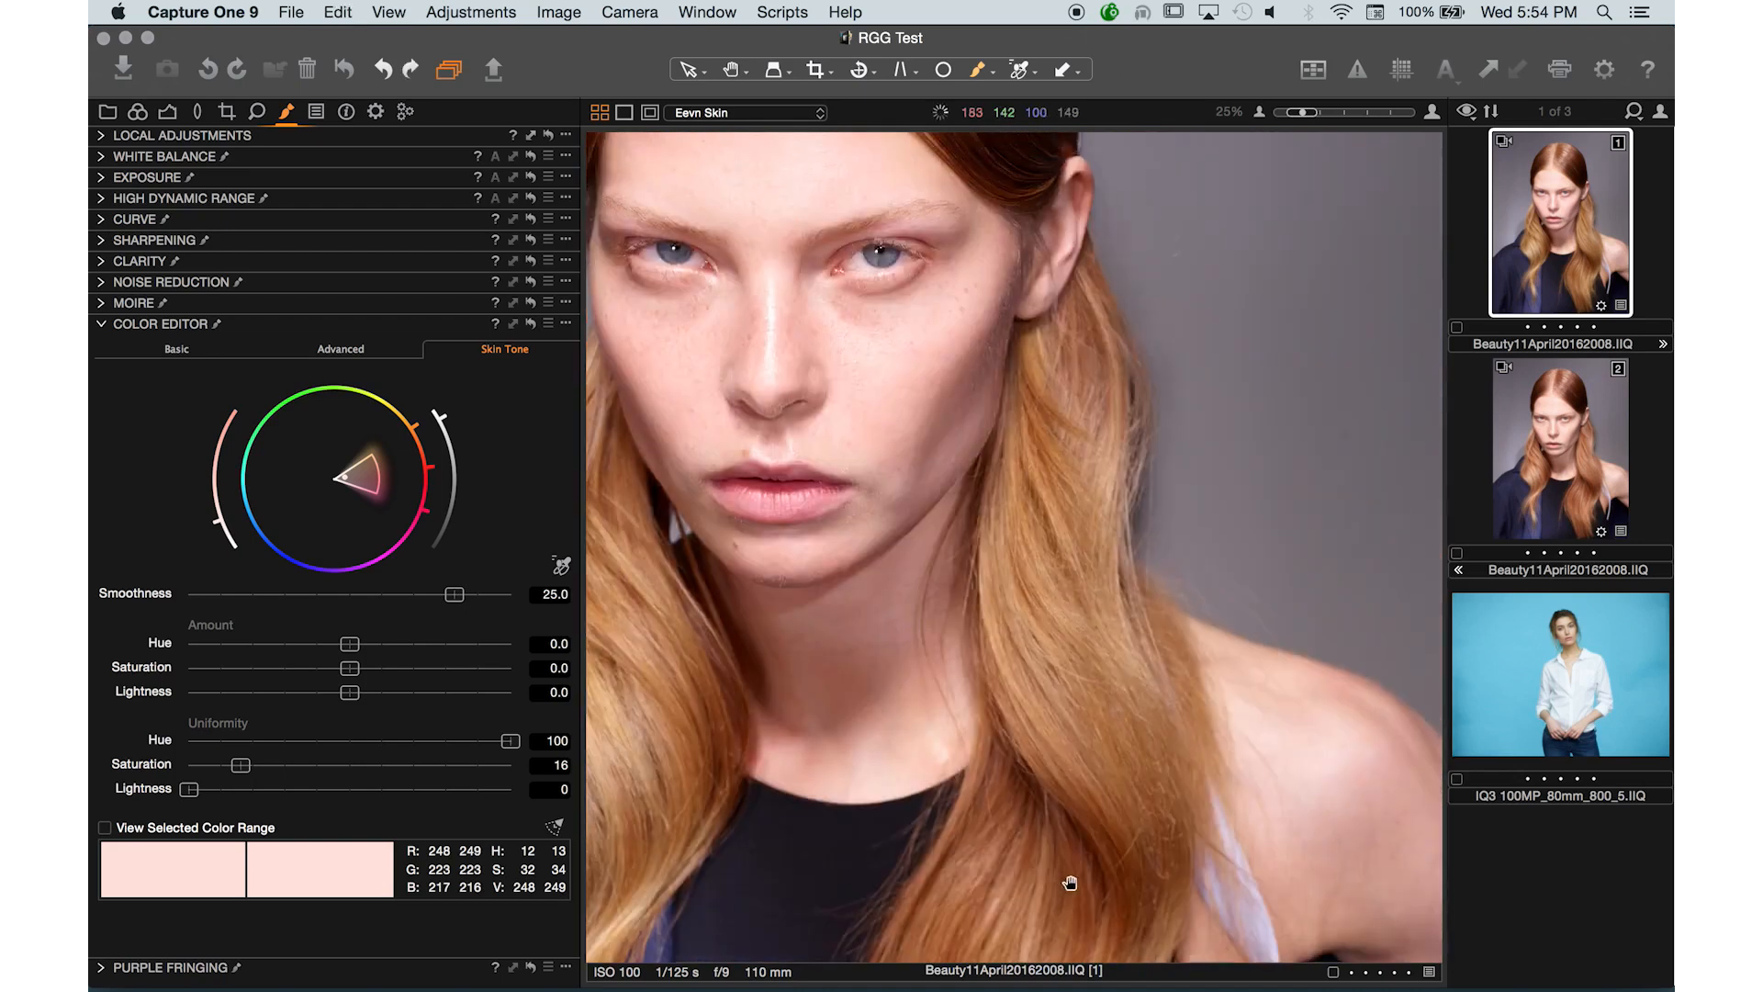
key("super+0")
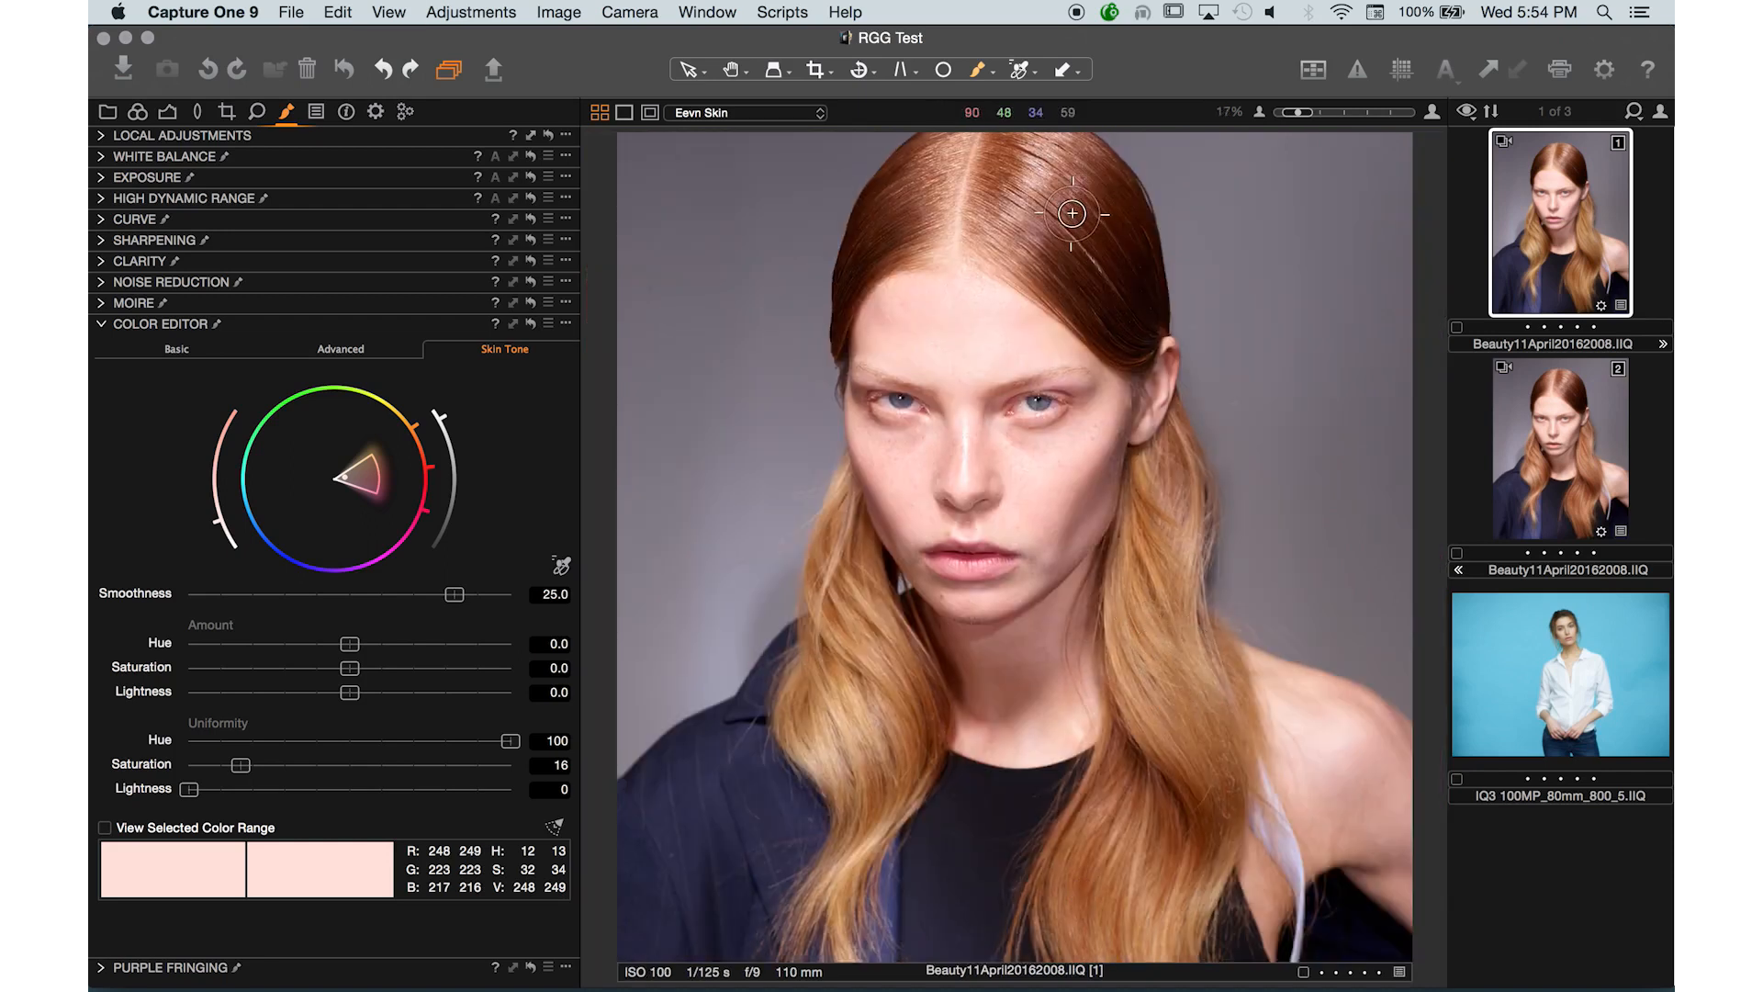
- Add a new local adjustment layer named Even Hair
left_click(108, 136)
left_click(526, 301)
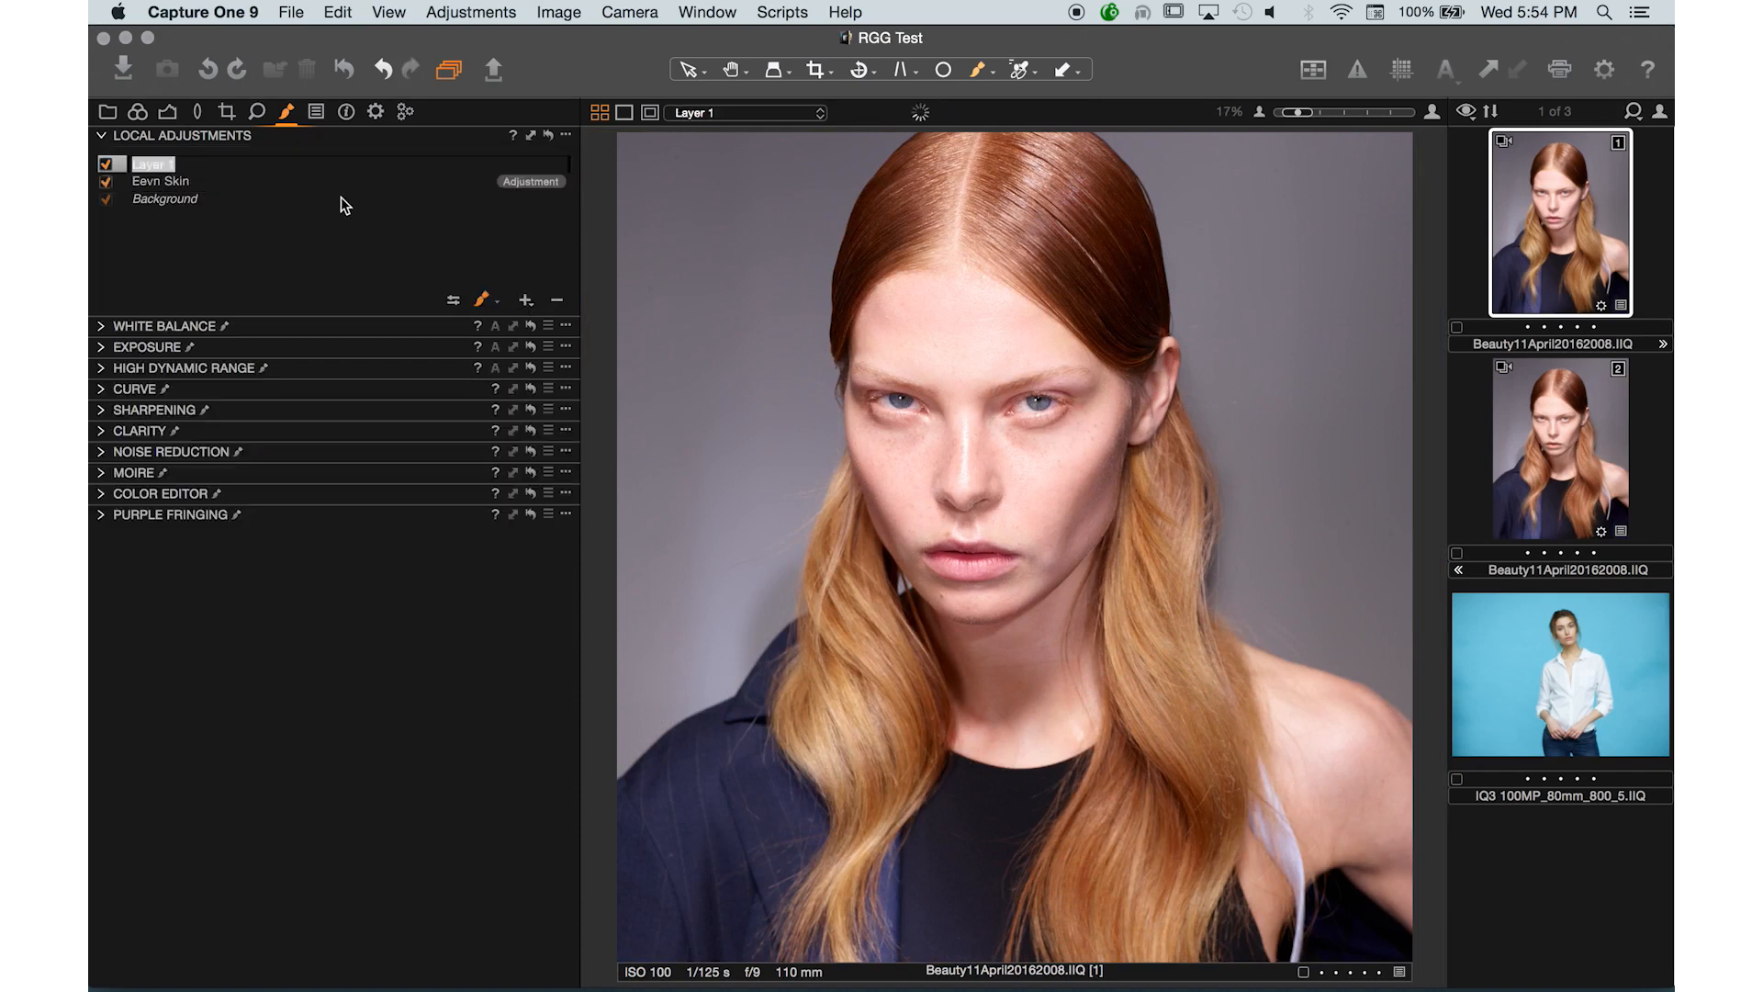
type("Even Hair")
key("Return")
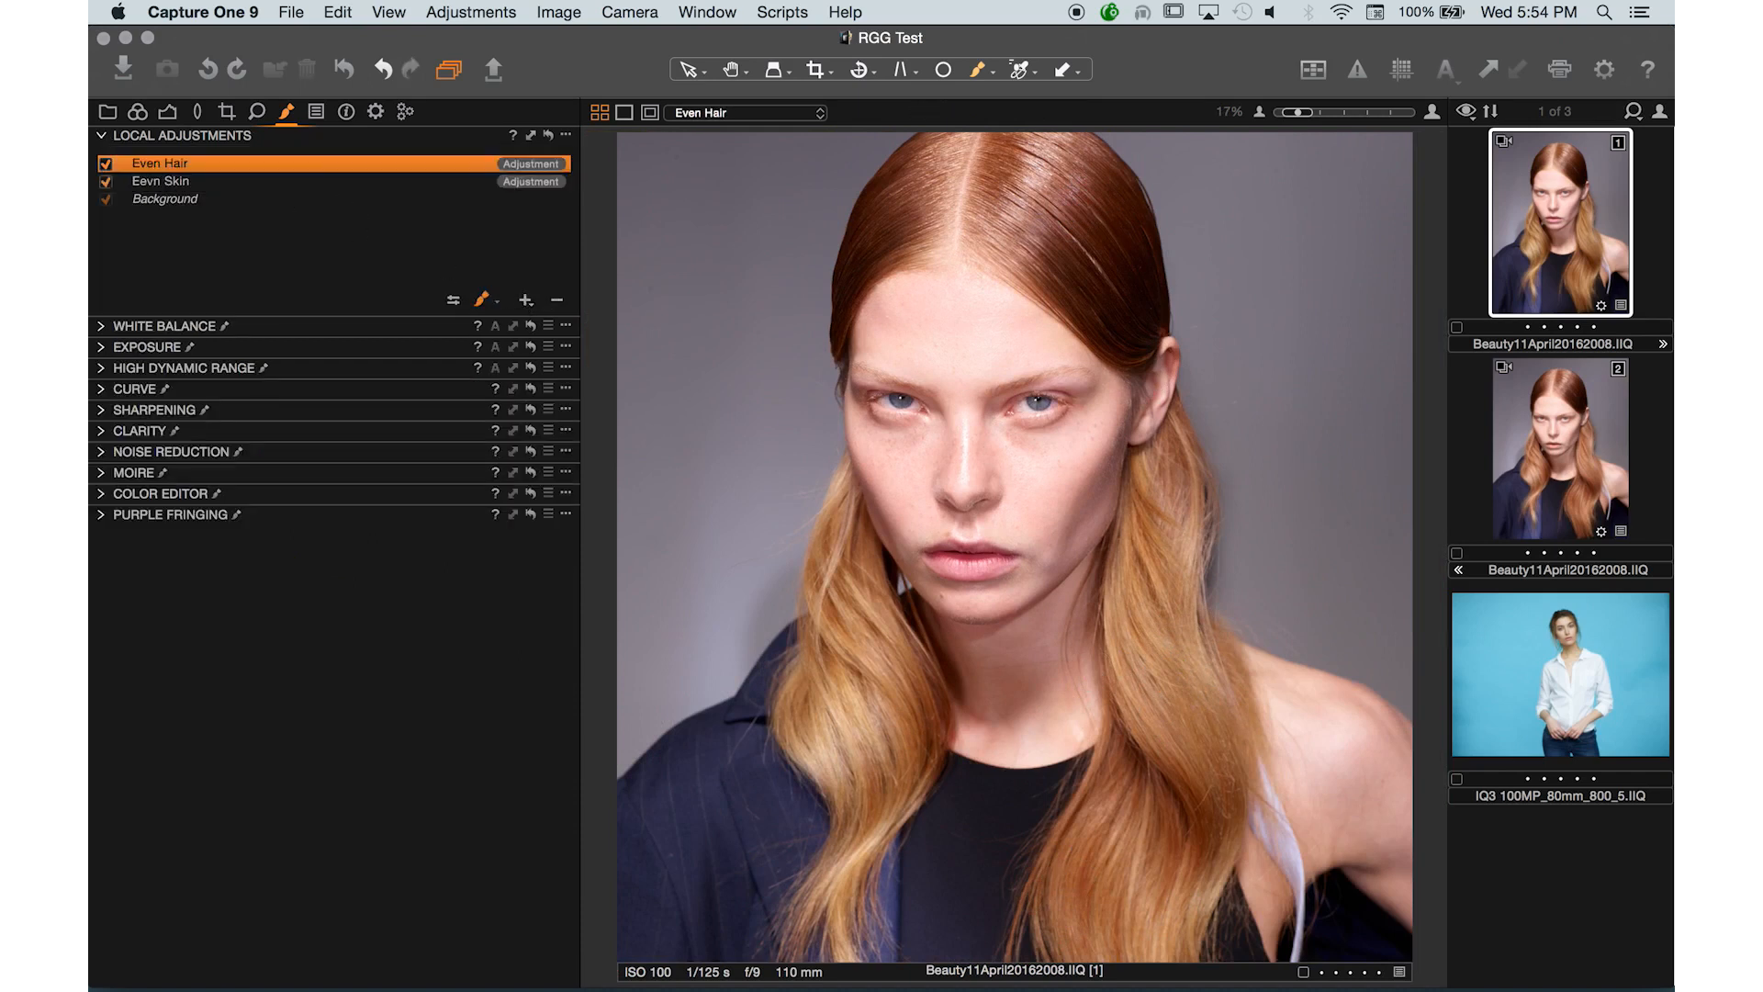
- Sample the hair colour in the Color Editor's Skin Tone tab, set Hue uniformity to 99, and select the brush
left_click(99, 496)
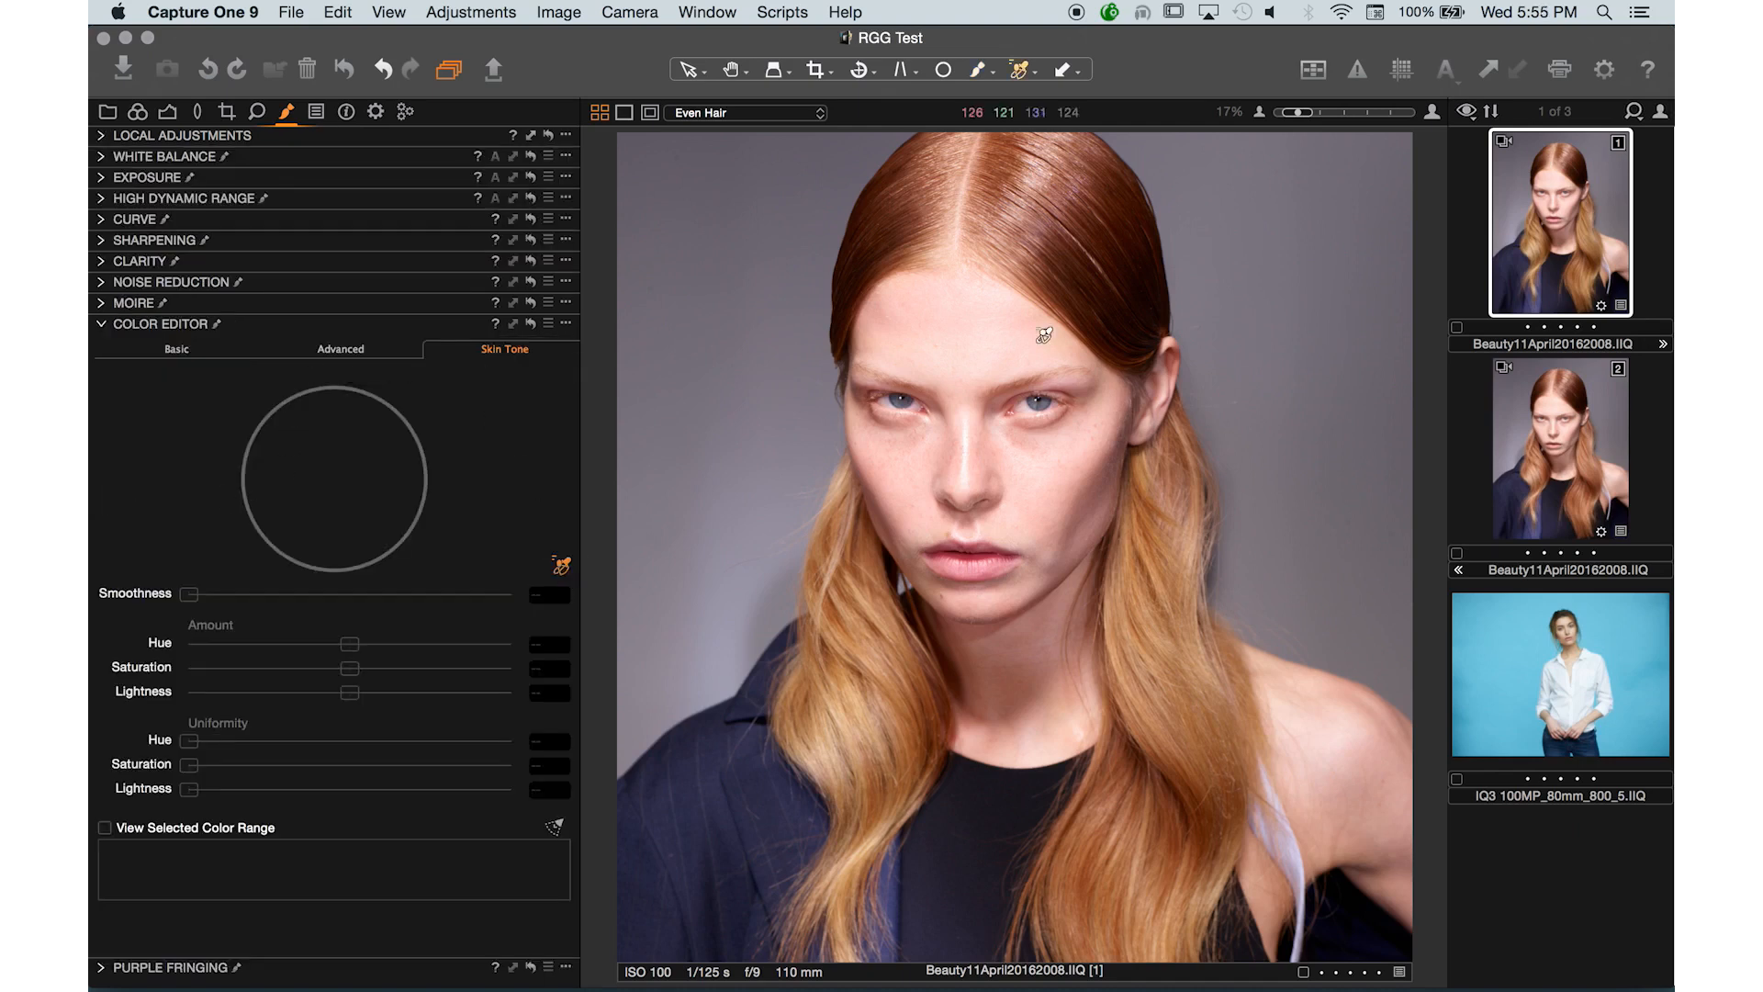
left_click(1047, 244)
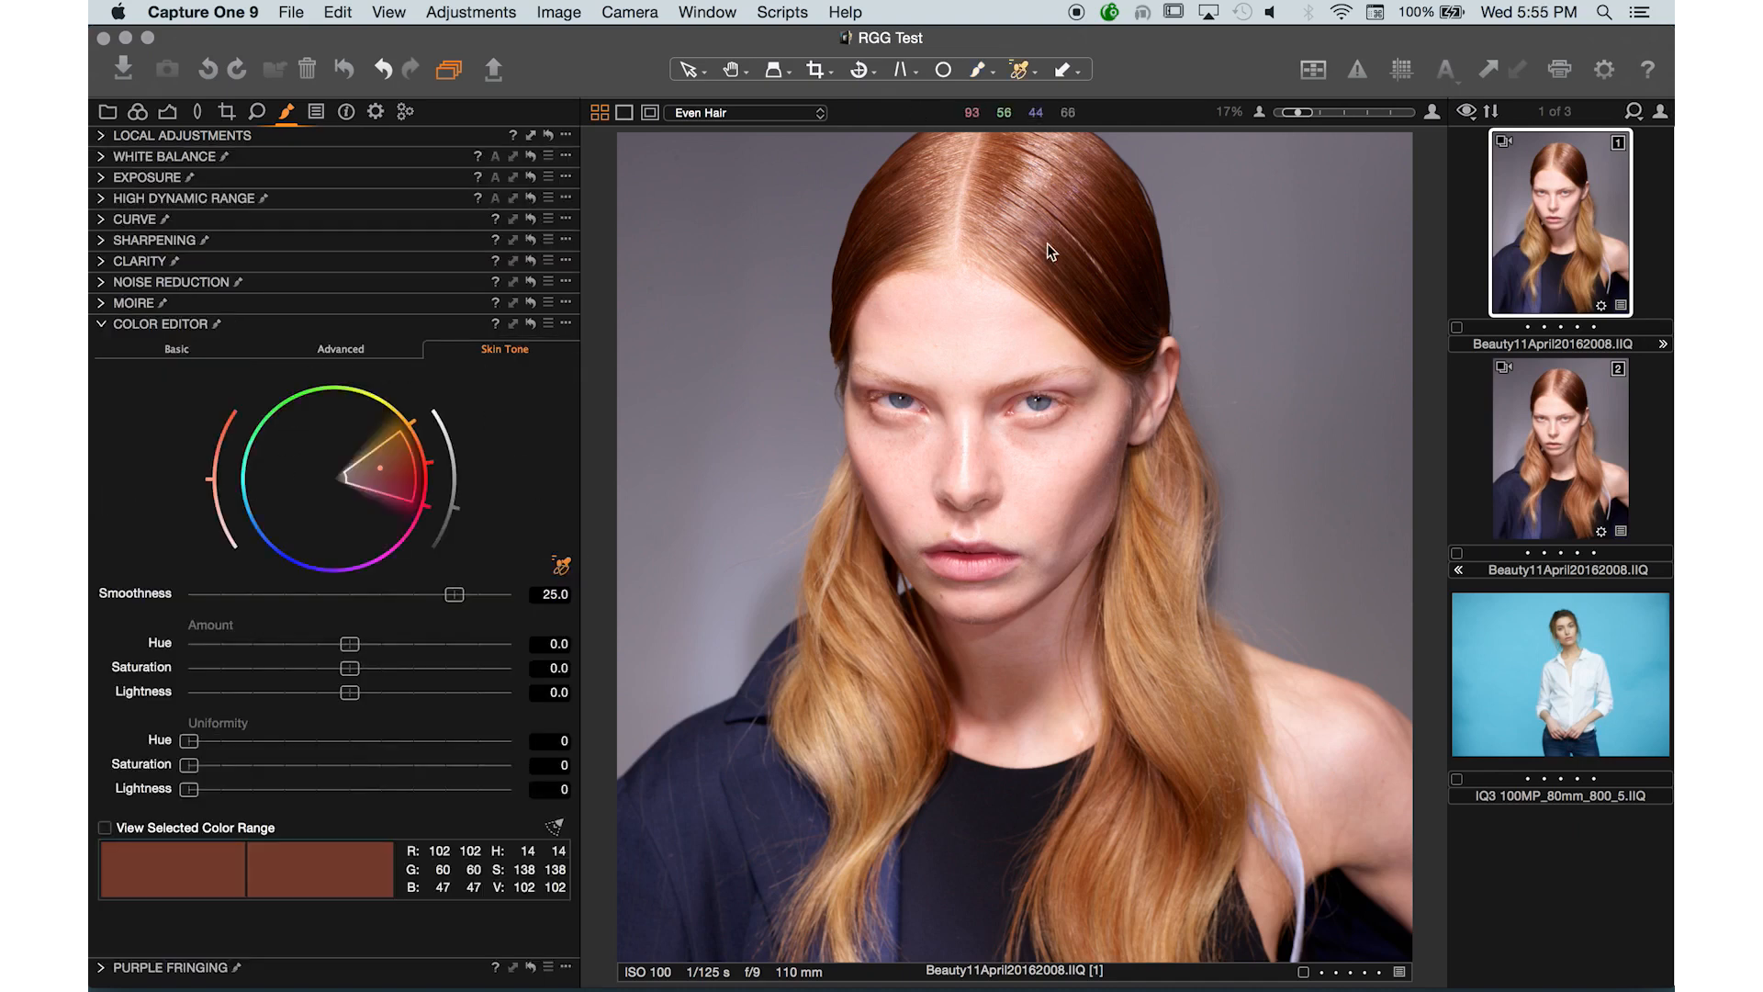
left_click(267, 740)
left_click_drag(296, 753, 453, 748)
left_click(1021, 73)
left_click(1021, 75)
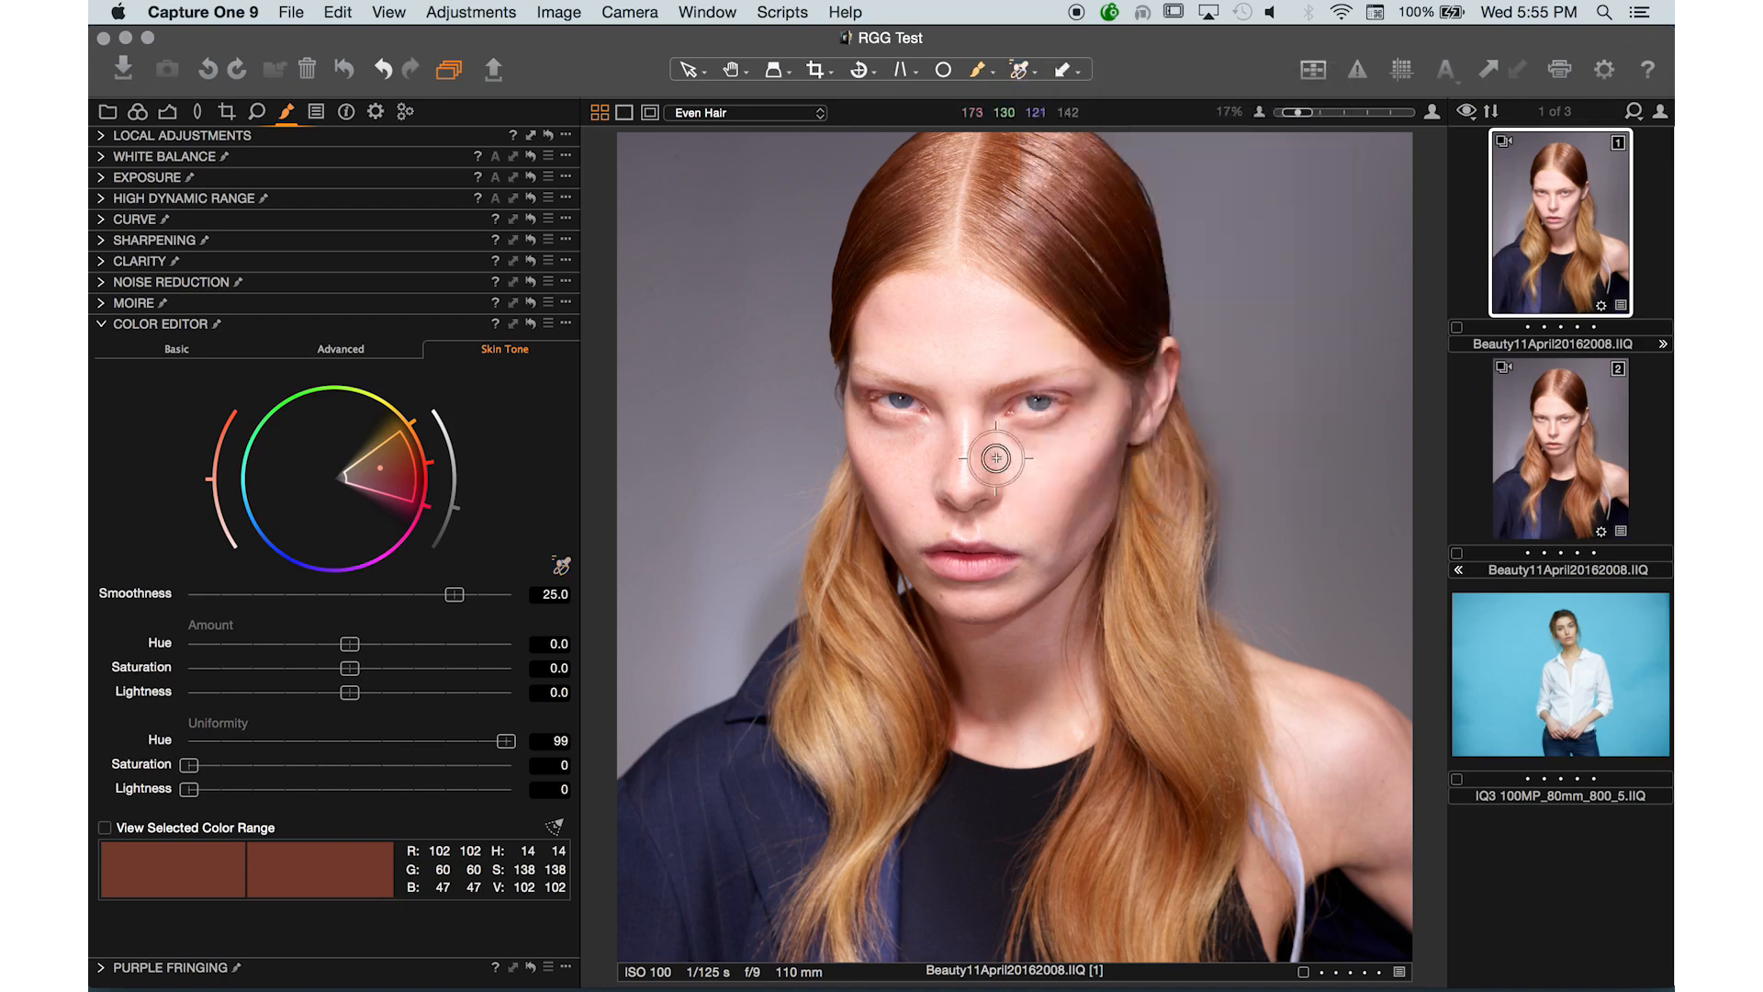
- Enlarge the brush and paint the Even Hair mask over the right strands of hair
key("bracketright")
key("bracketright")
key("bracketright")
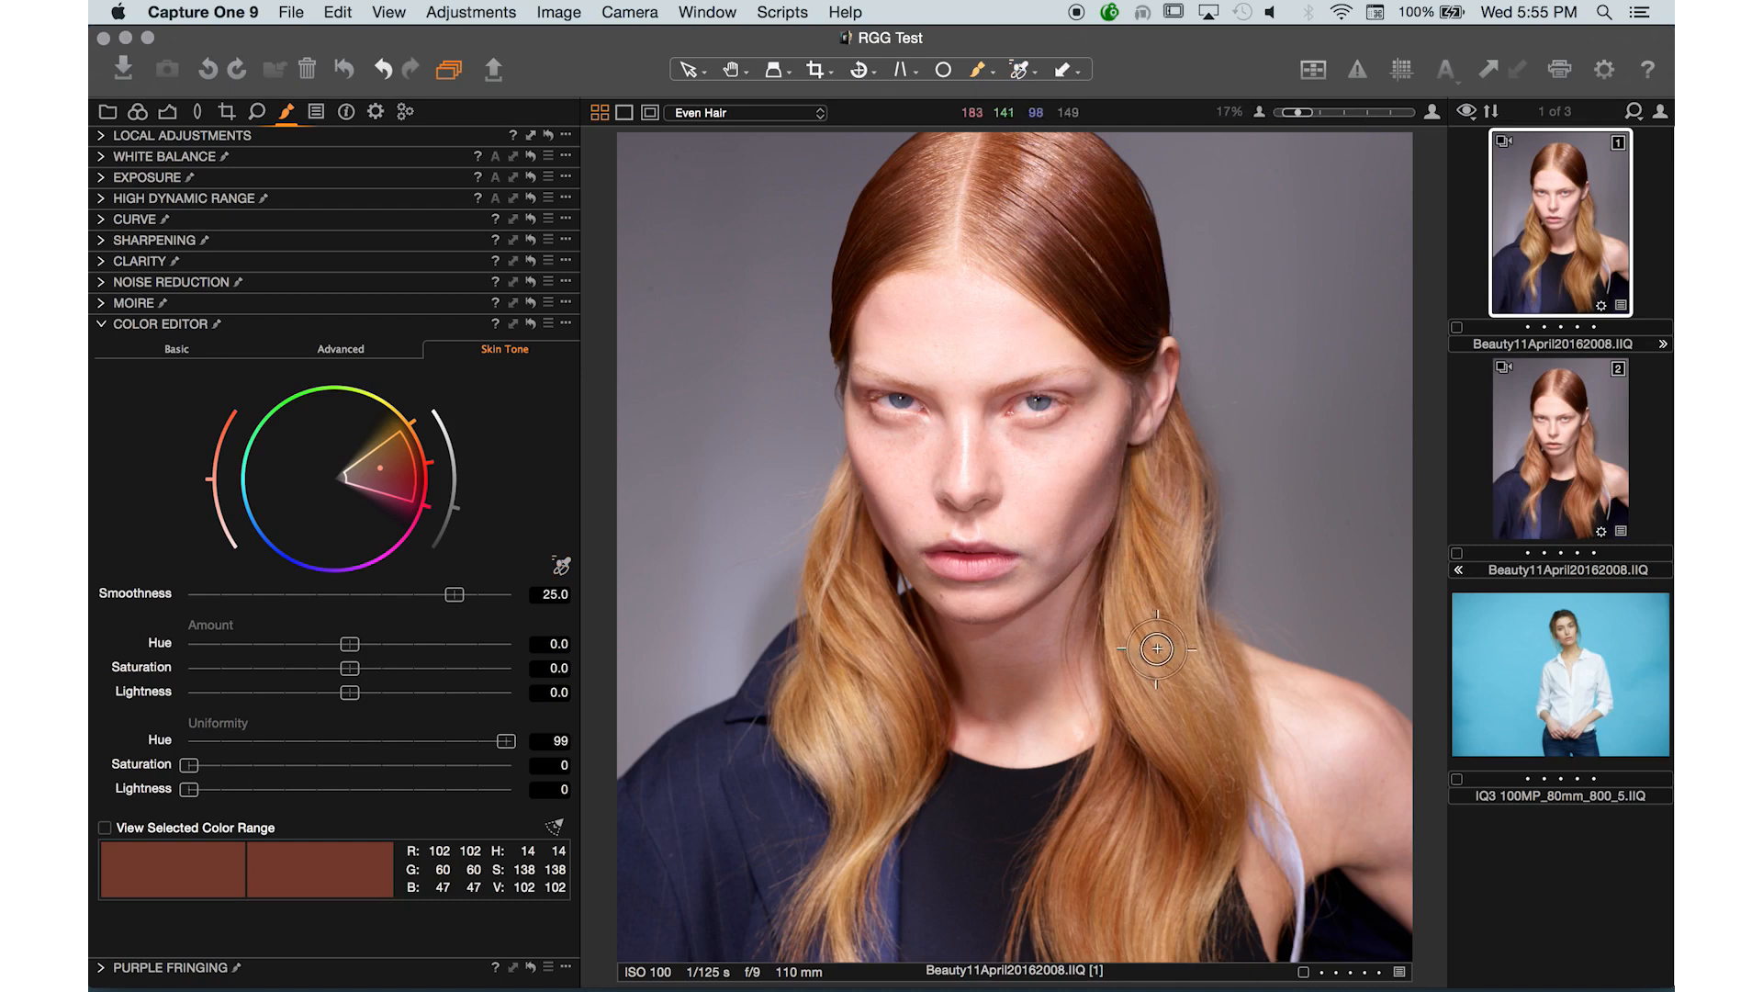
mouse_move(1159, 651)
left_mouse_down()
mouse_move(1159, 715)
mouse_move(1157, 569)
mouse_move(1179, 795)
mouse_move(1174, 619)
mouse_move(1194, 652)
mouse_move(1207, 718)
mouse_move(1181, 793)
mouse_move(1146, 591)
mouse_move(1135, 643)
mouse_move(1150, 727)
mouse_move(1166, 505)
mouse_move(1144, 762)
mouse_move(1118, 839)
mouse_move(1125, 795)
mouse_move(1090, 839)
mouse_move(1073, 923)
mouse_move(1130, 905)
mouse_move(1114, 820)
mouse_move(1117, 943)
mouse_move(1165, 873)
mouse_move(1171, 788)
mouse_move(1199, 785)
mouse_move(1208, 839)
left_mouse_up()
- Set the hair adjustment's Lightness to -8, Saturation to 12.7 and Hue to 3.0
left_click_drag(284, 690, 187, 696)
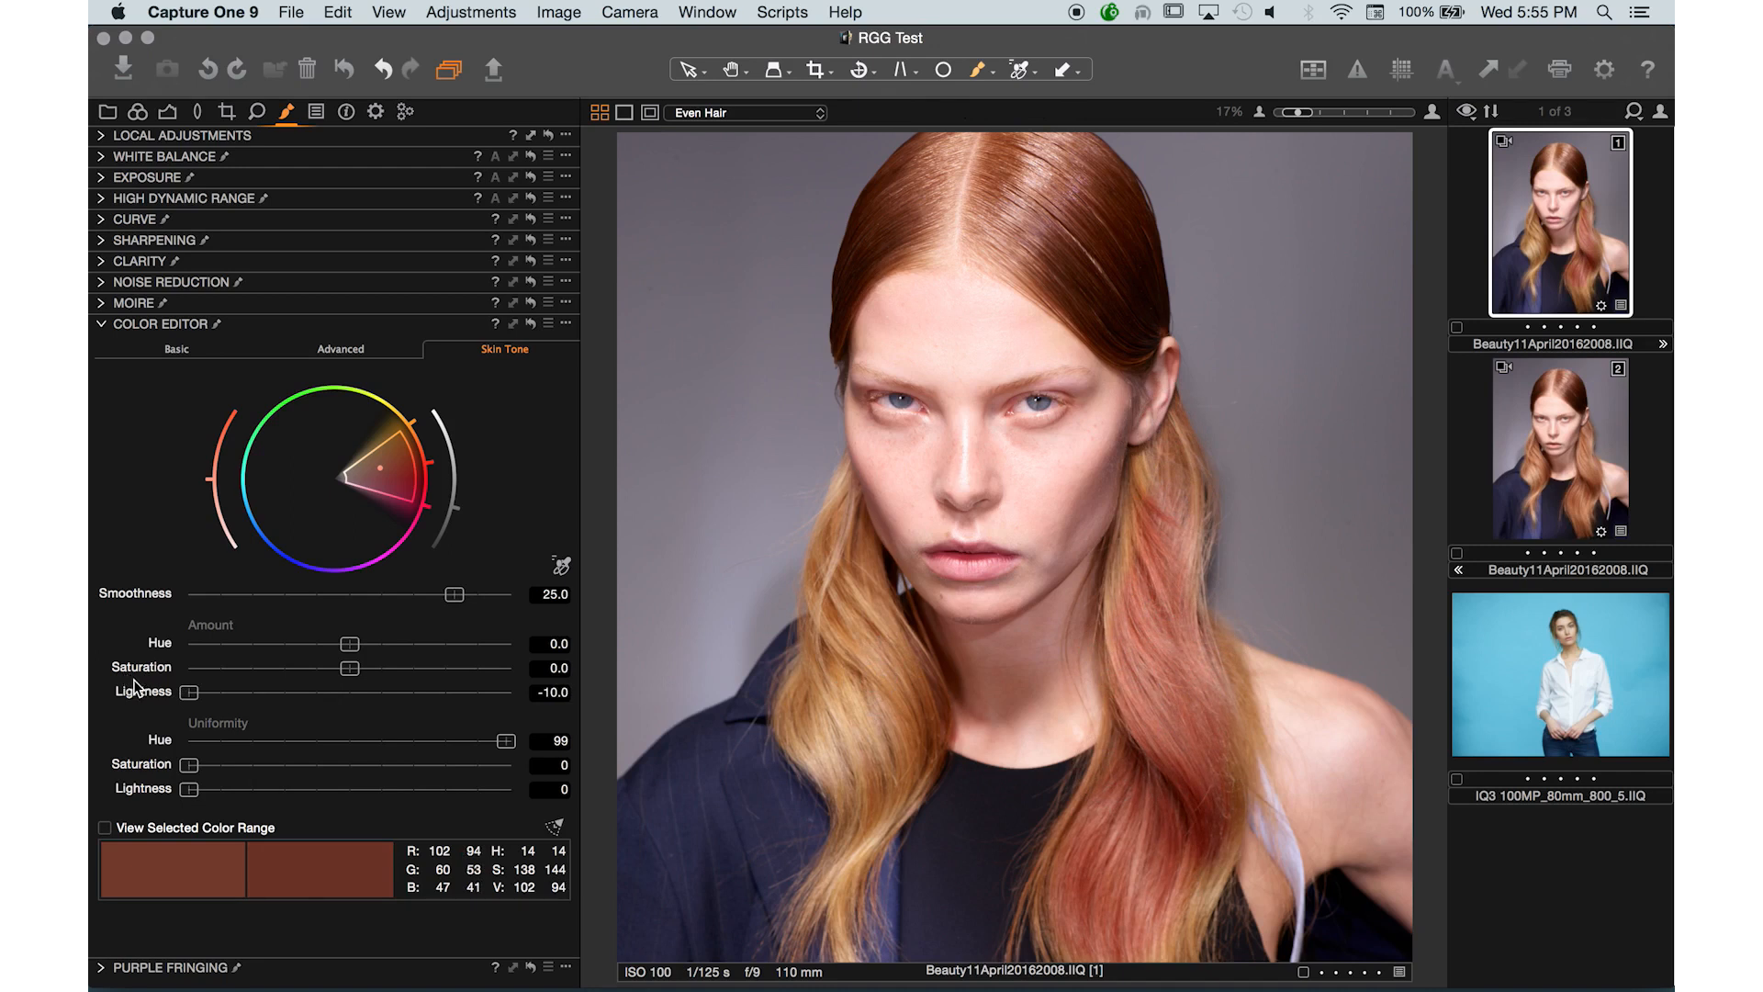
left_click_drag(190, 693, 222, 695)
left_click_drag(350, 669, 418, 670)
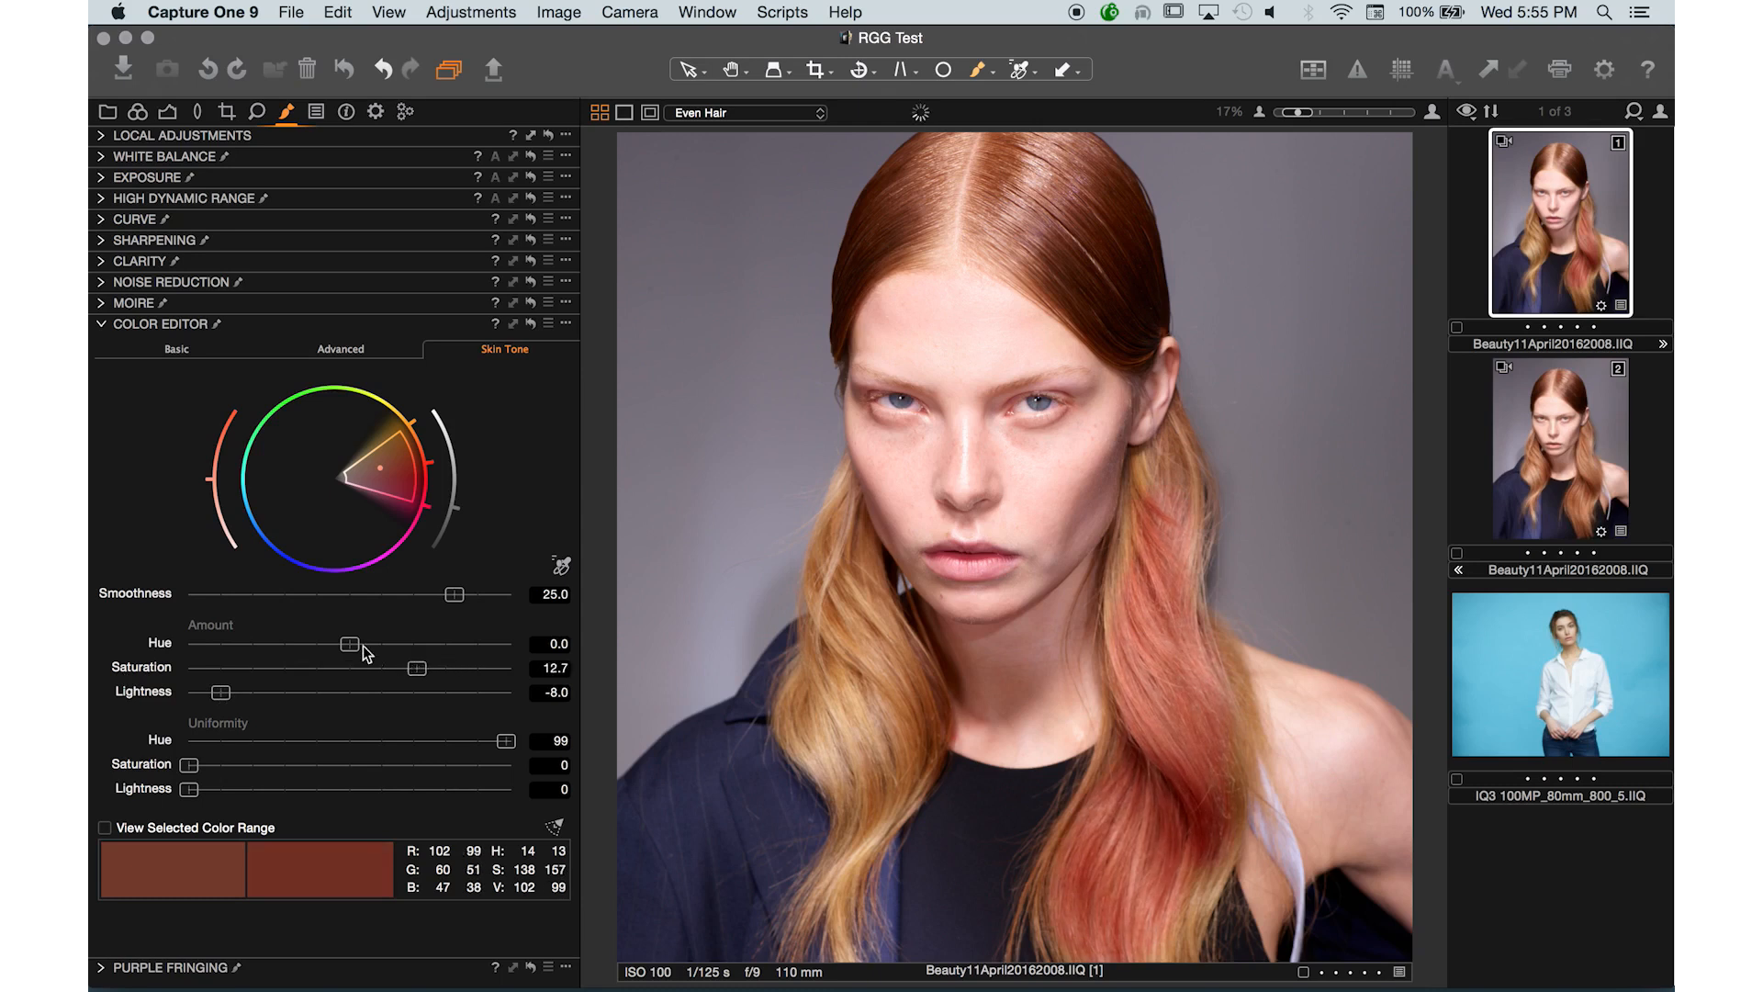
left_click_drag(280, 647, 445, 655)
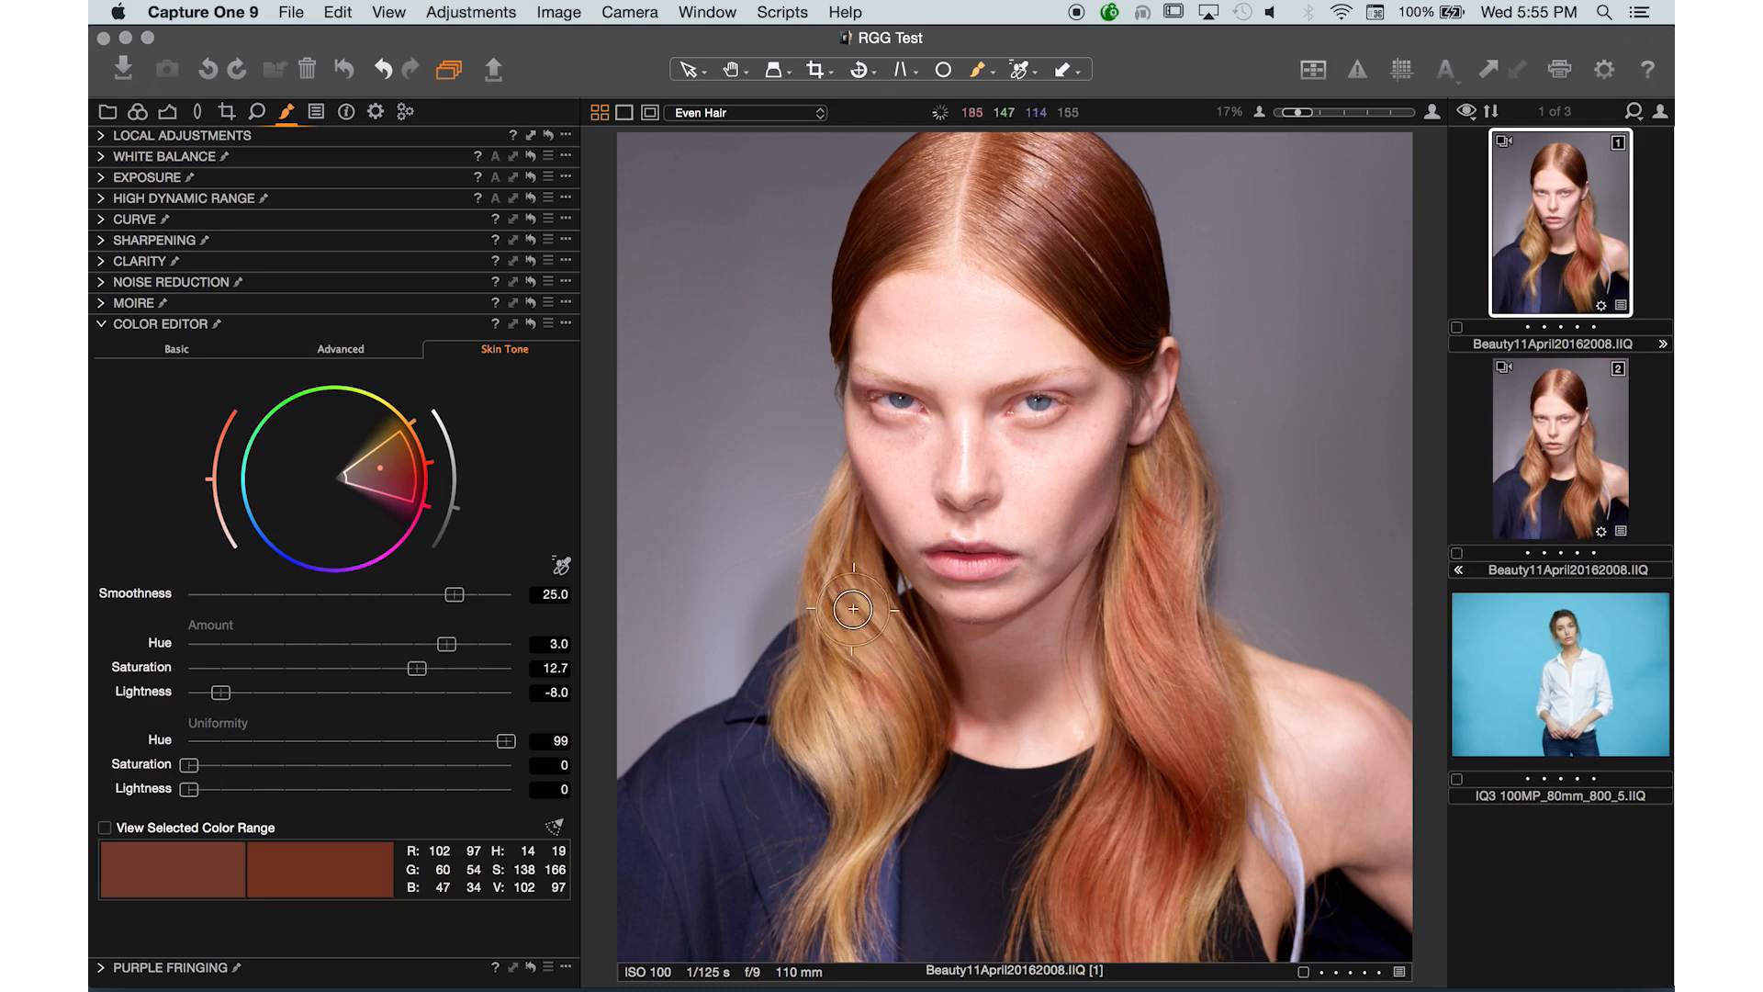
- Shrink the brush and paint more of the Even Hair mask over the hair strands beside the face
mouse_move(809, 702)
left_mouse_down()
mouse_move(873, 766)
mouse_move(894, 710)
mouse_move(846, 562)
left_mouse_up()
key("[")
key("[")
key("[")
key("[")
key("[")
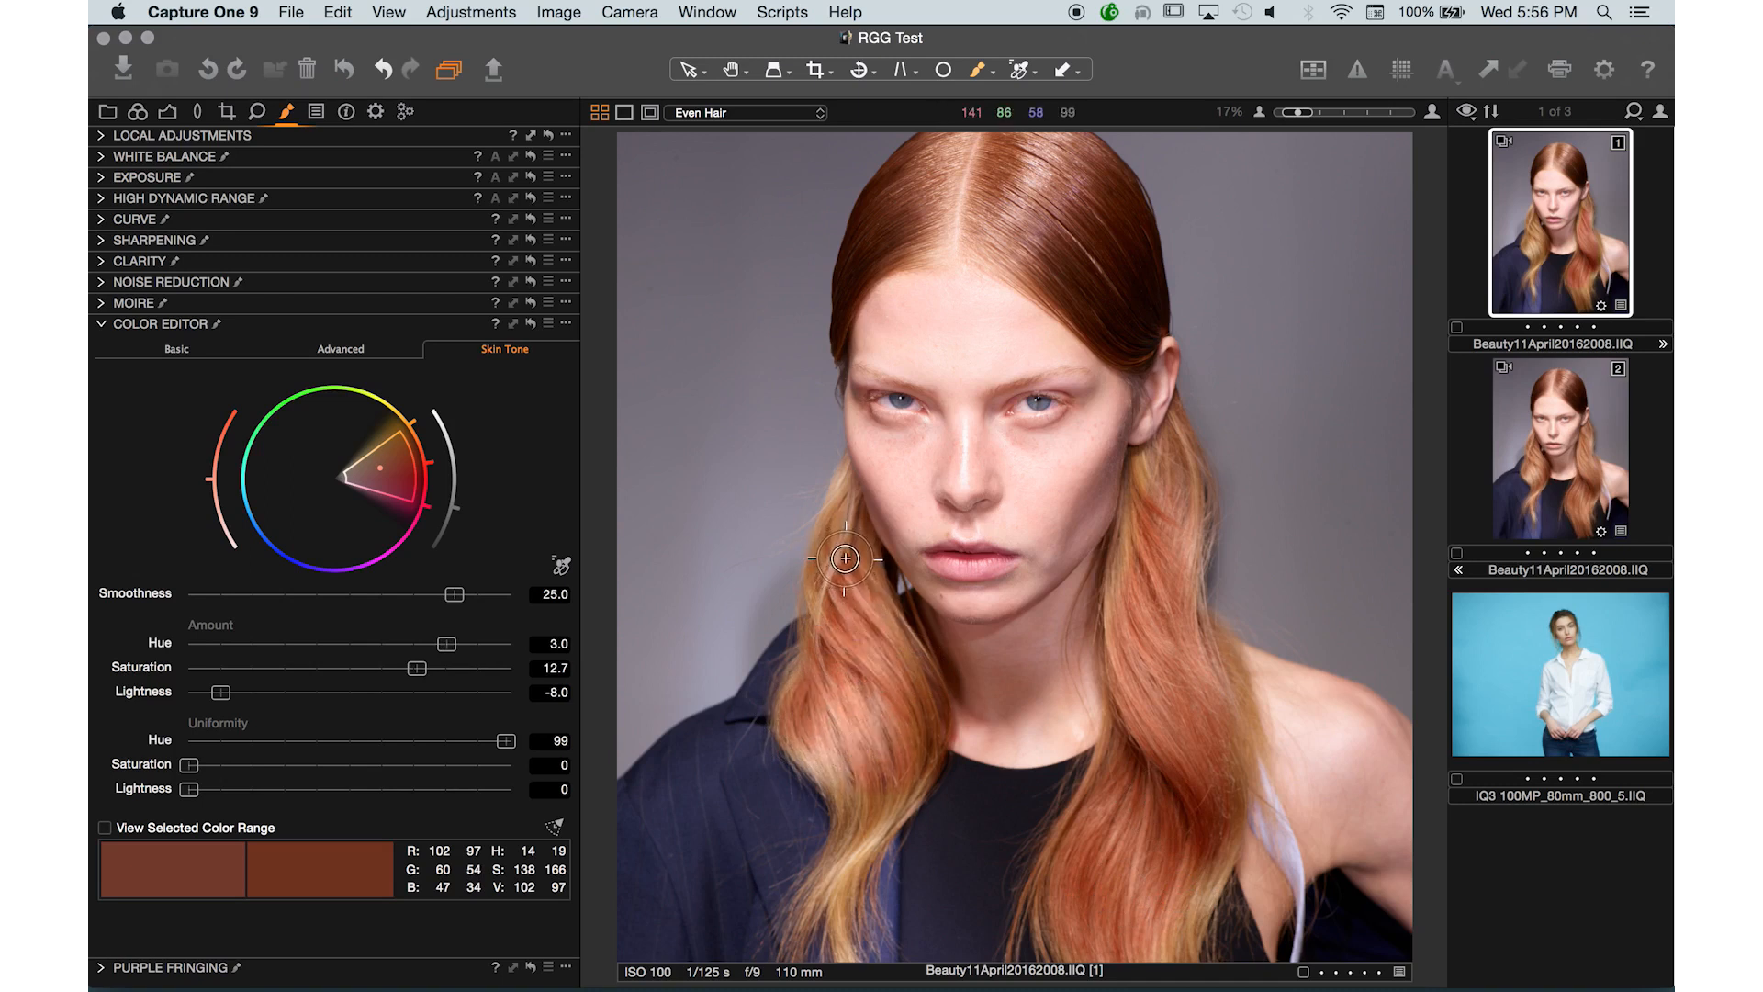
mouse_move(865, 589)
left_mouse_down()
mouse_move(834, 497)
mouse_move(816, 612)
mouse_move(840, 522)
mouse_move(837, 672)
mouse_move(822, 619)
mouse_move(818, 678)
mouse_move(784, 729)
mouse_move(841, 791)
mouse_move(848, 842)
mouse_move(922, 770)
mouse_move(839, 913)
mouse_move(841, 881)
mouse_move(839, 932)
mouse_move(860, 830)
mouse_move(820, 893)
mouse_move(854, 873)
mouse_move(847, 952)
mouse_move(875, 780)
mouse_move(857, 560)
mouse_move(925, 756)
mouse_move(834, 517)
left_mouse_up()
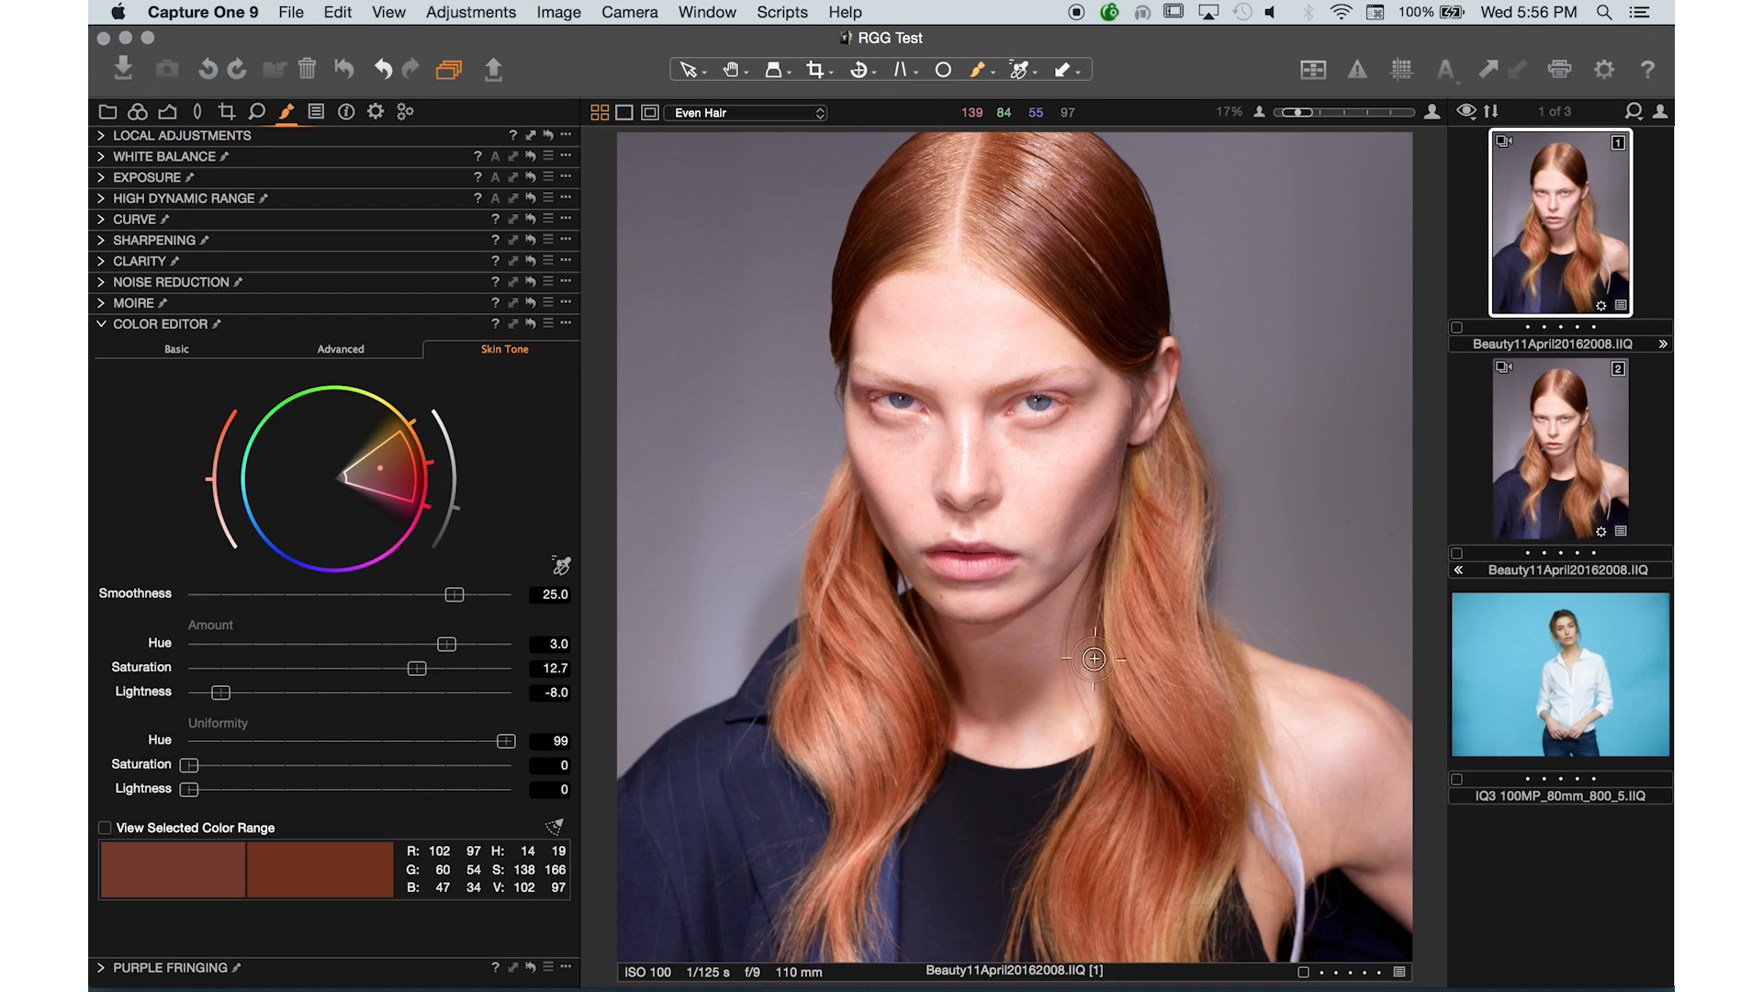
key("super+0")
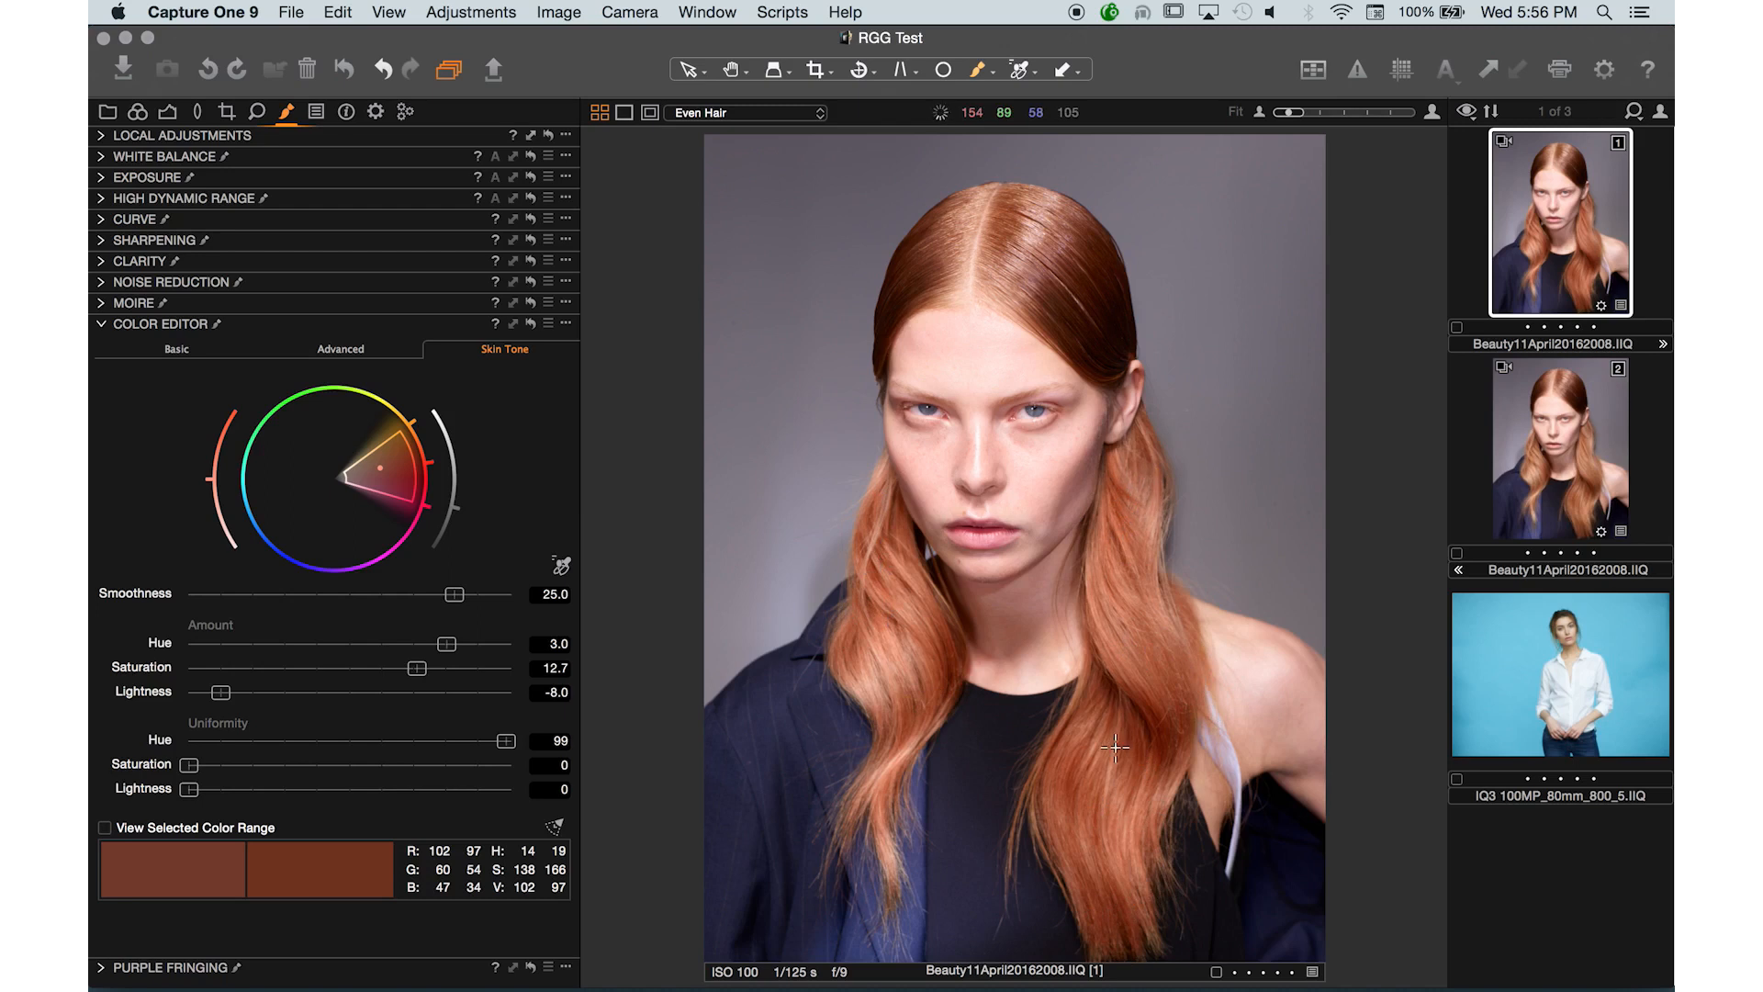
- Toggle the Even Hair layer on and off, zooming in and out, to compare the hair before and after
left_click(102, 136)
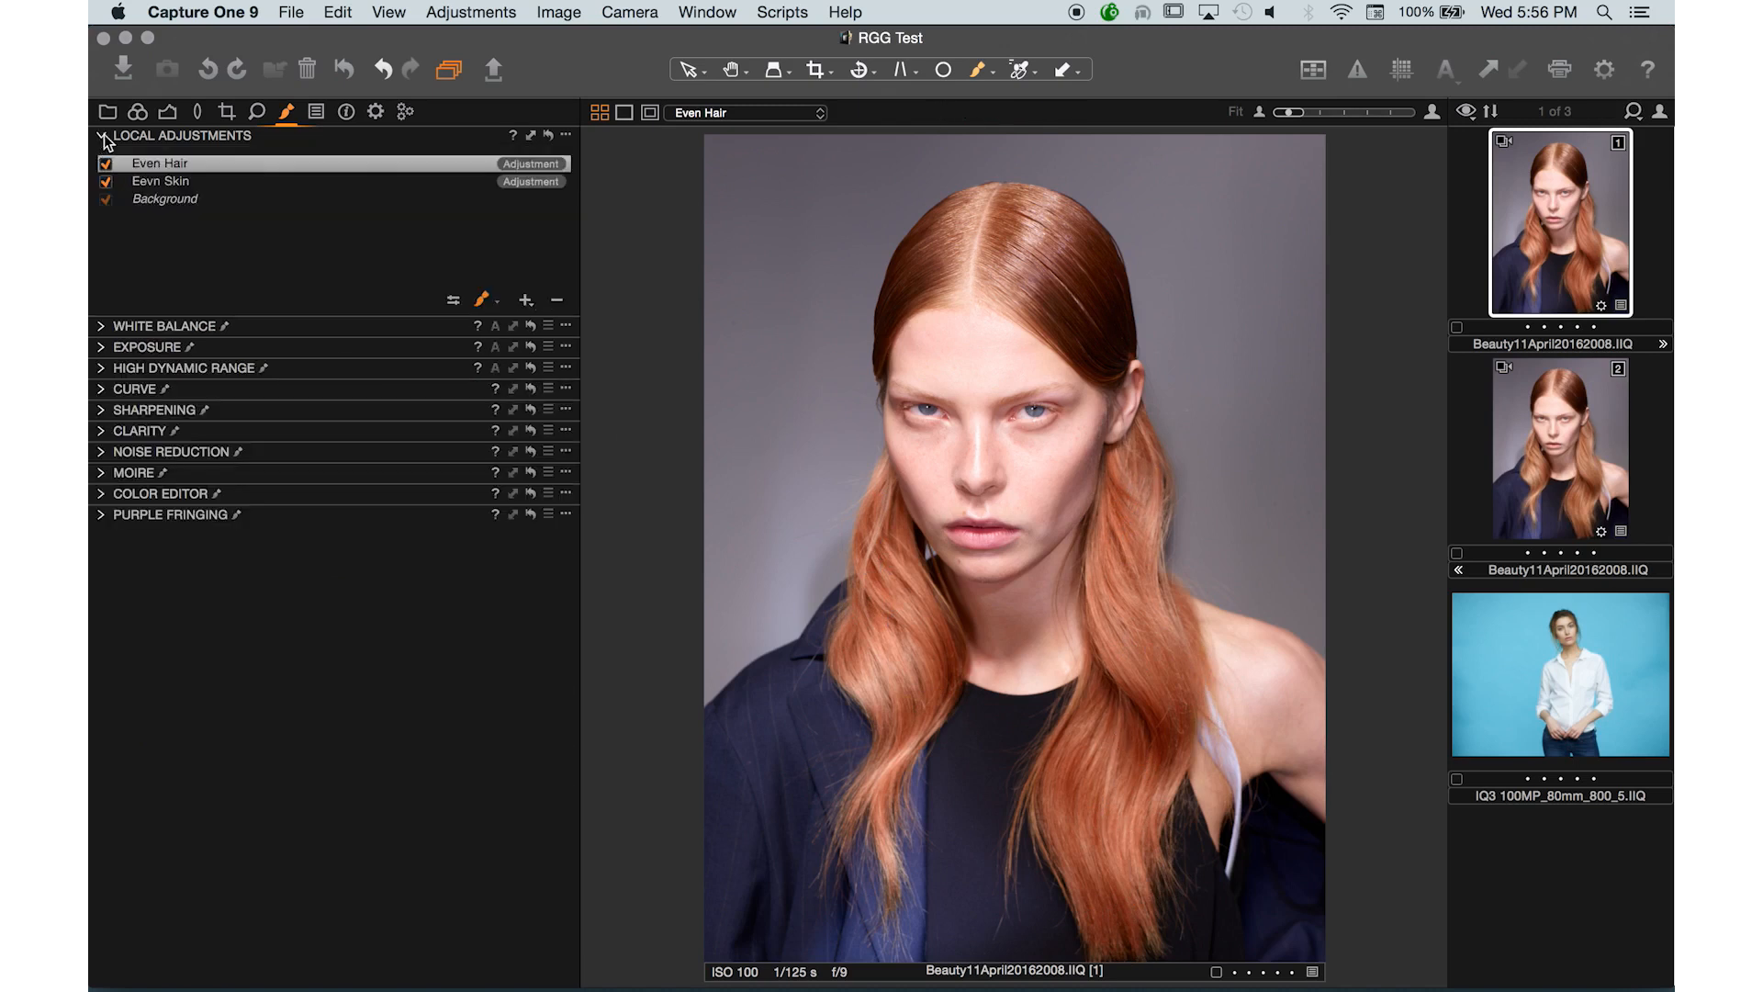
left_click(106, 165)
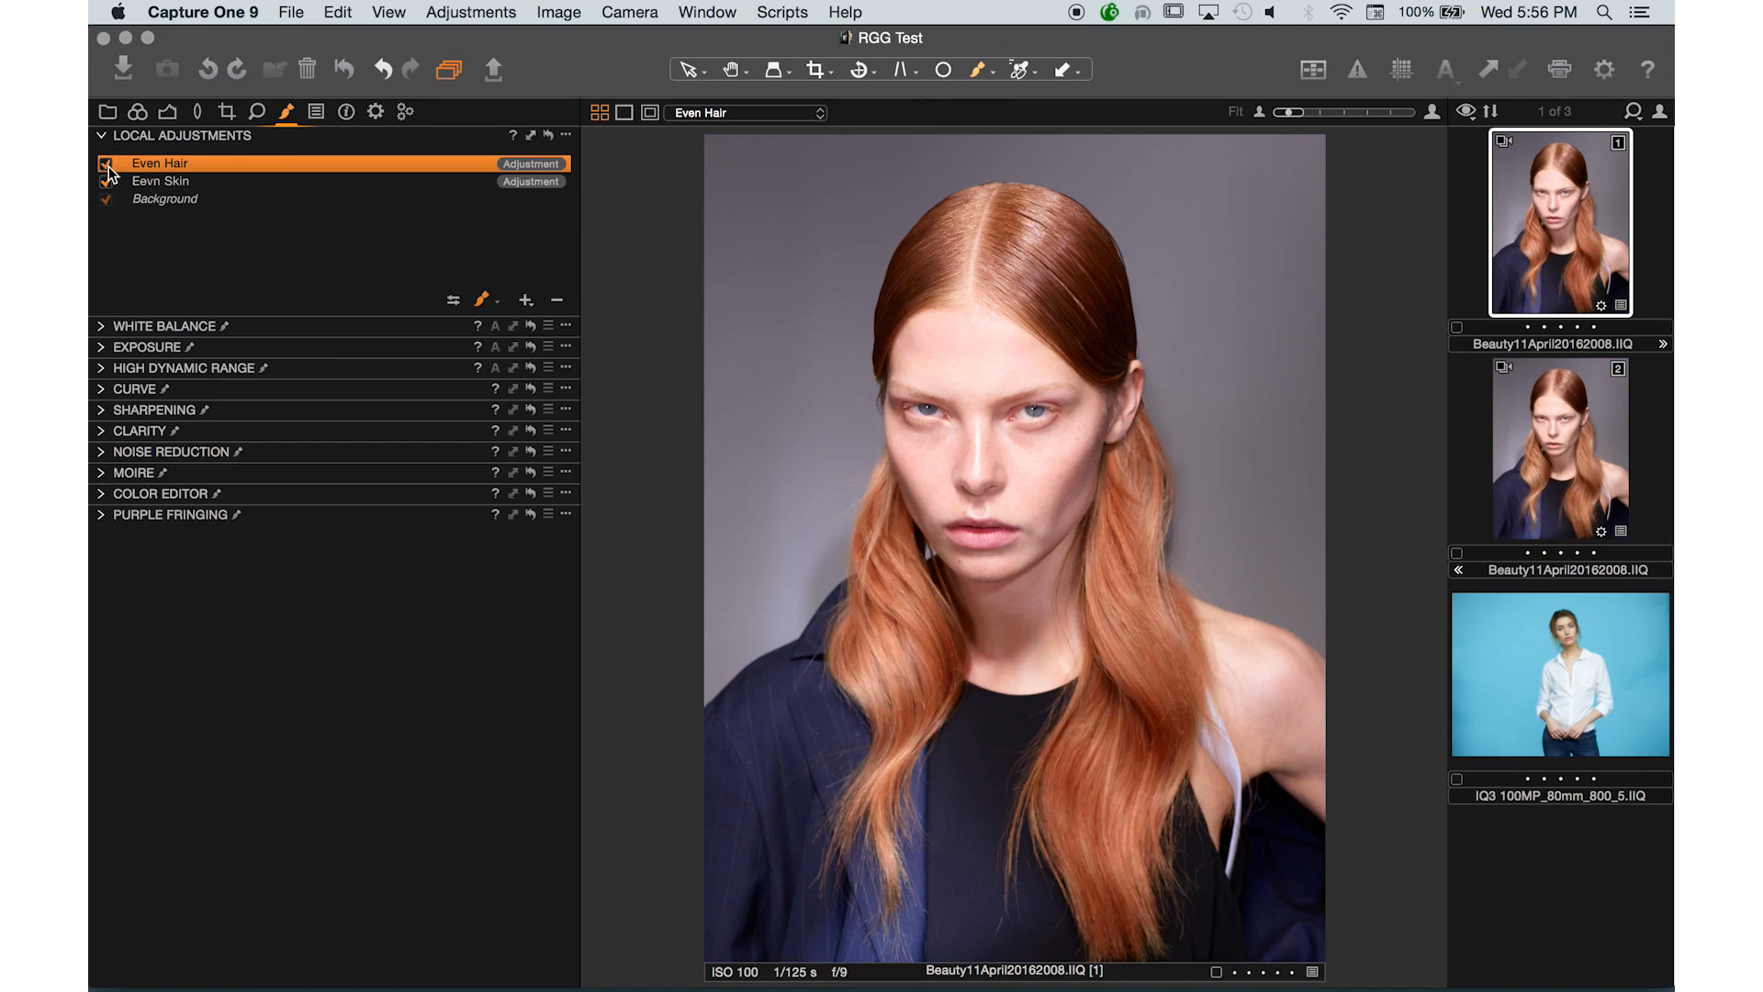
left_click(108, 167)
left_click(108, 167)
key("super+plus")
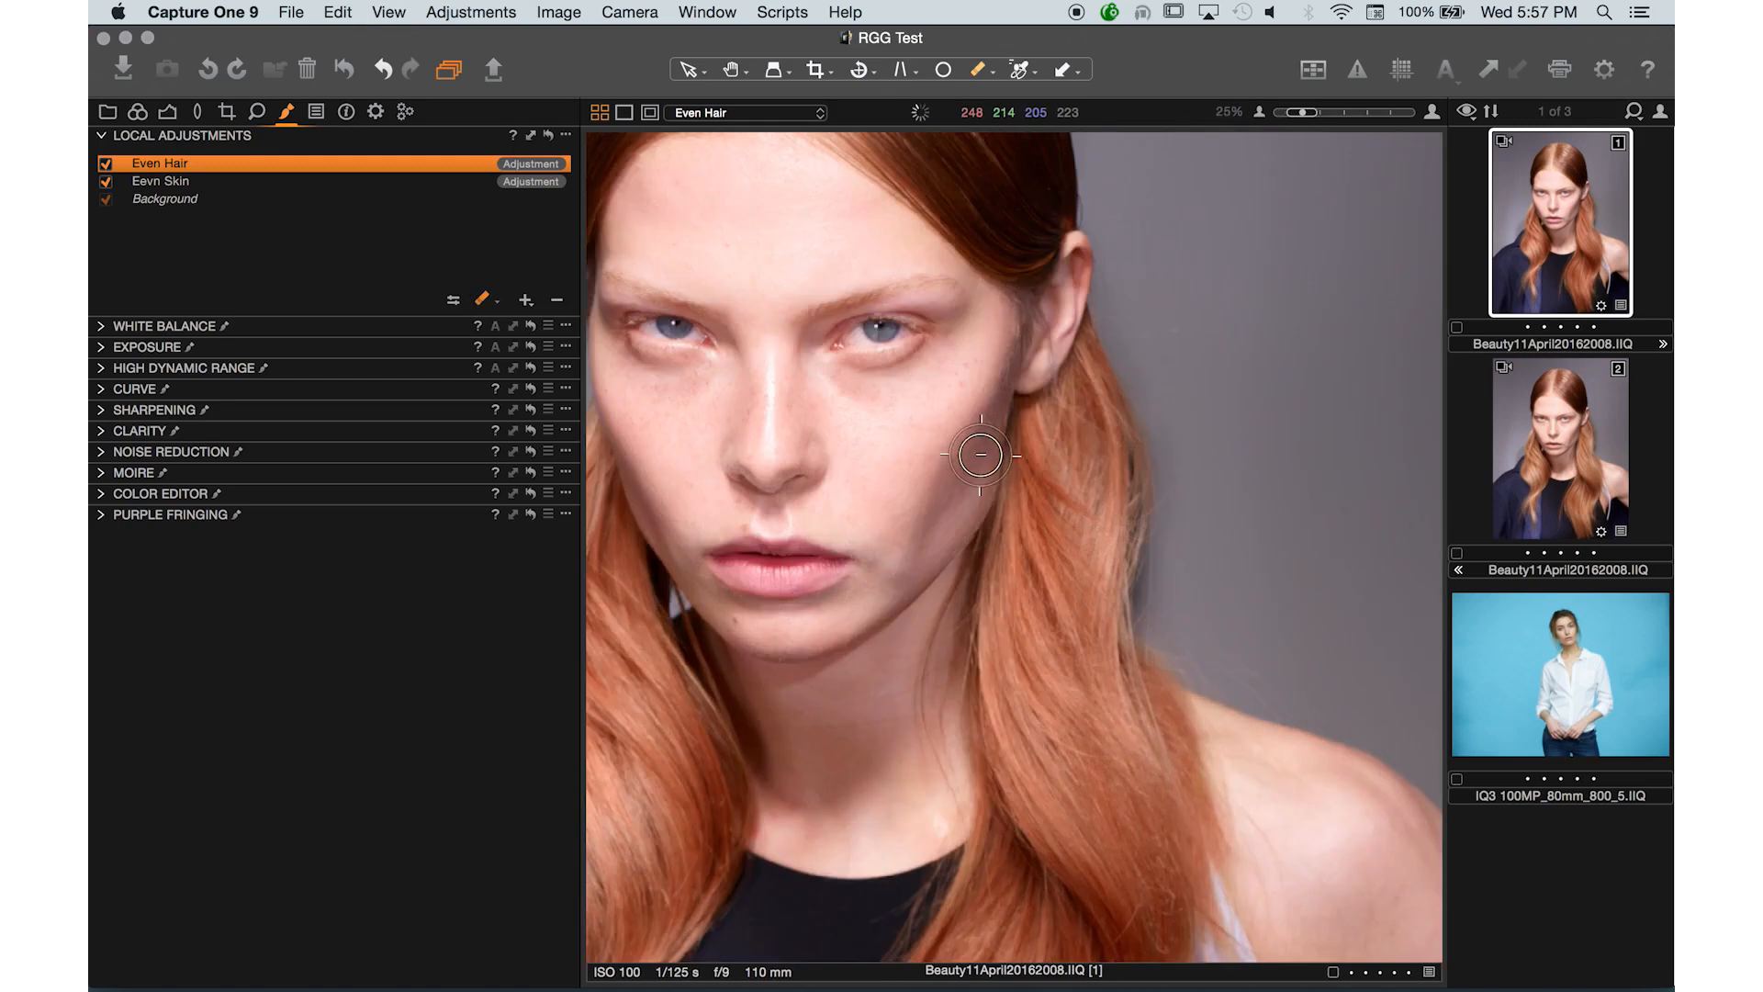
key("super+minus")
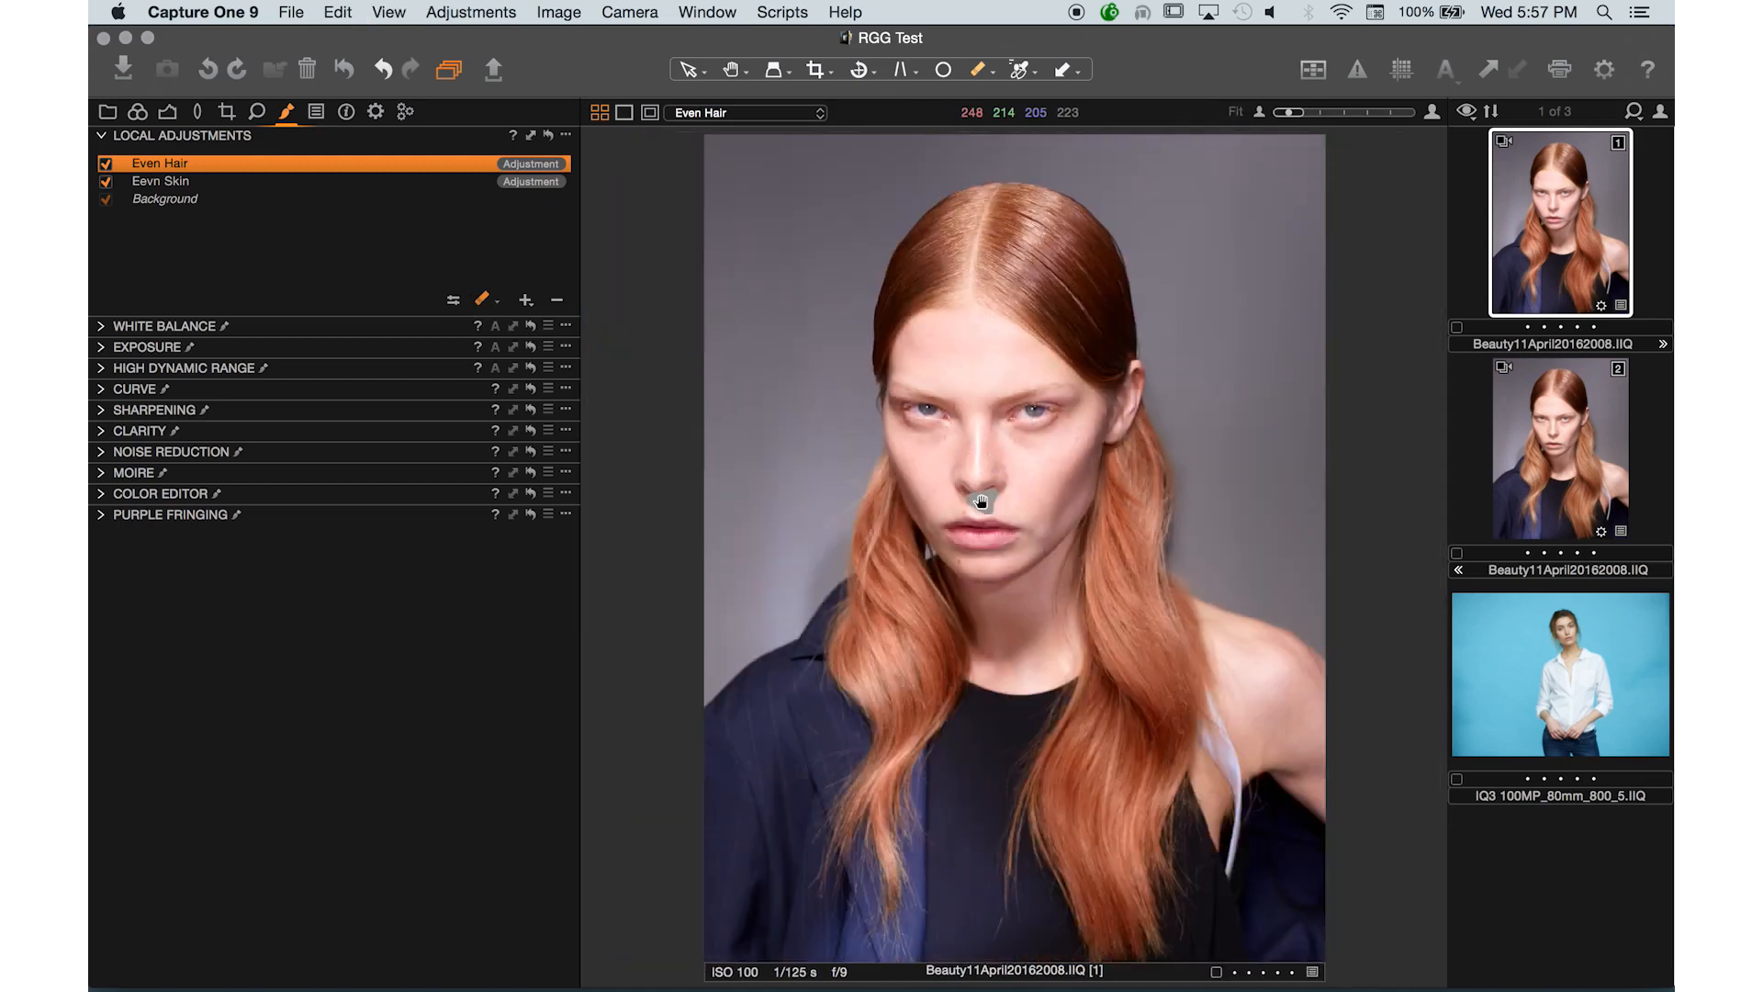
key("bracketright")
key("bracketright")
key("bracketright")
key("super+plus")
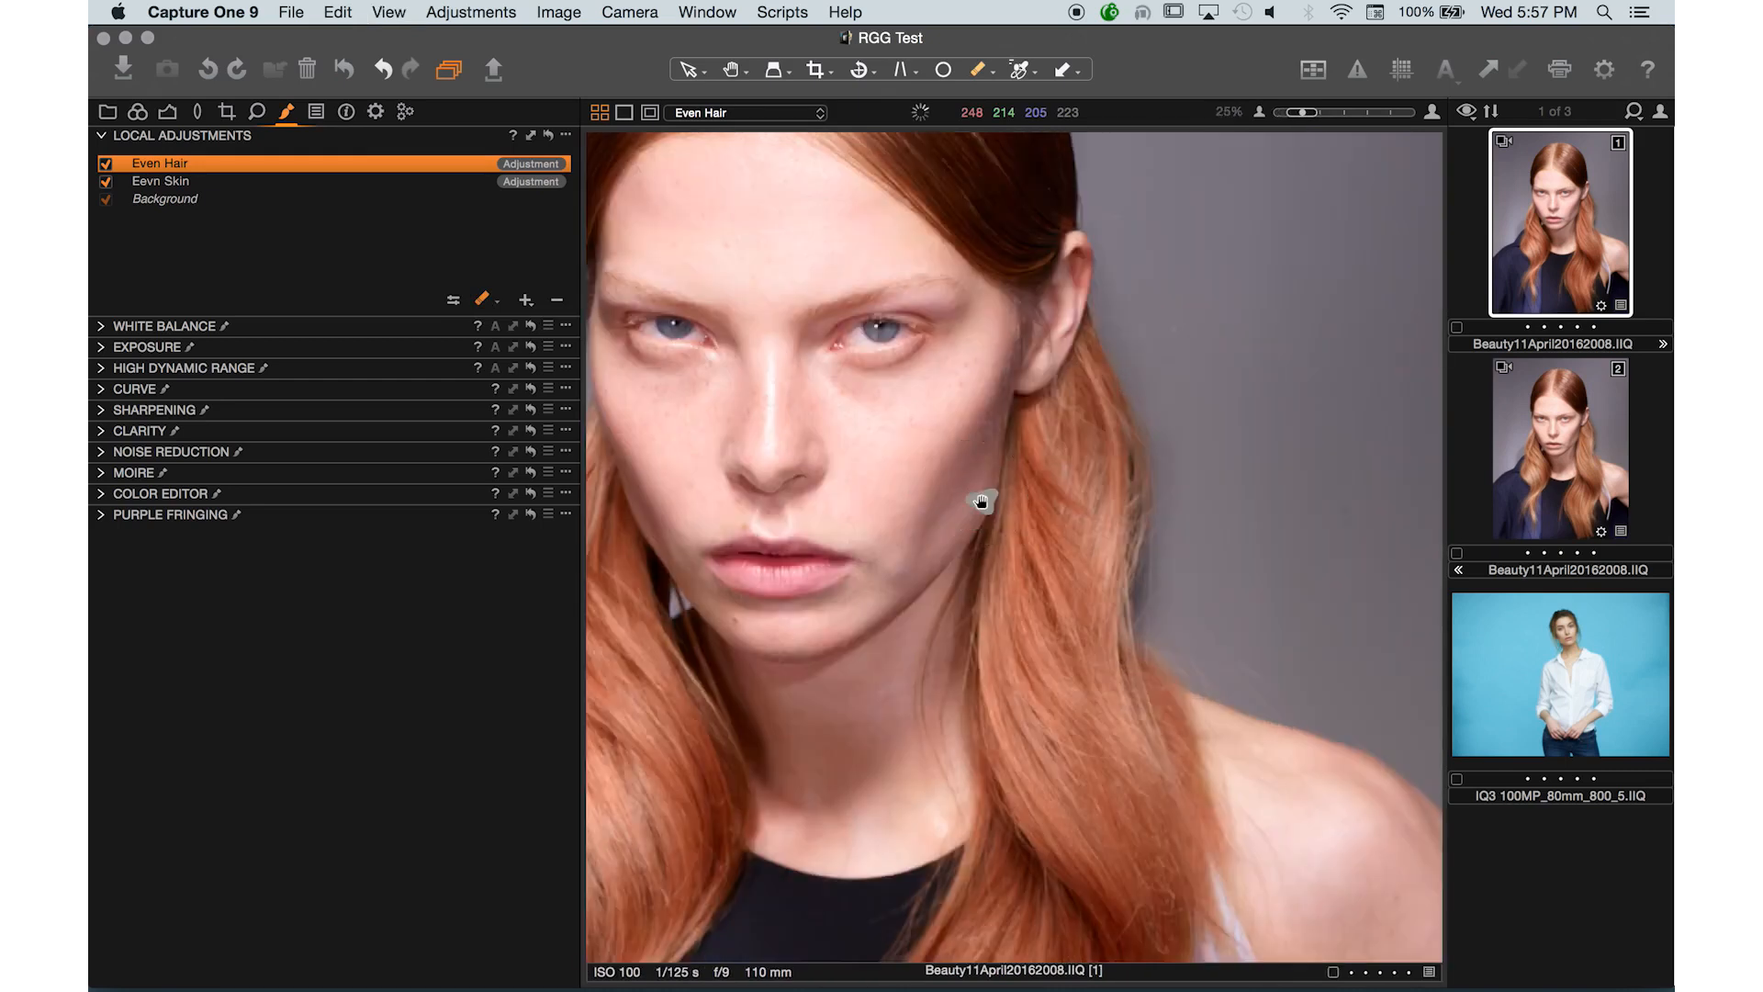
key("super+plus")
key("super+plus")
key("super+0")
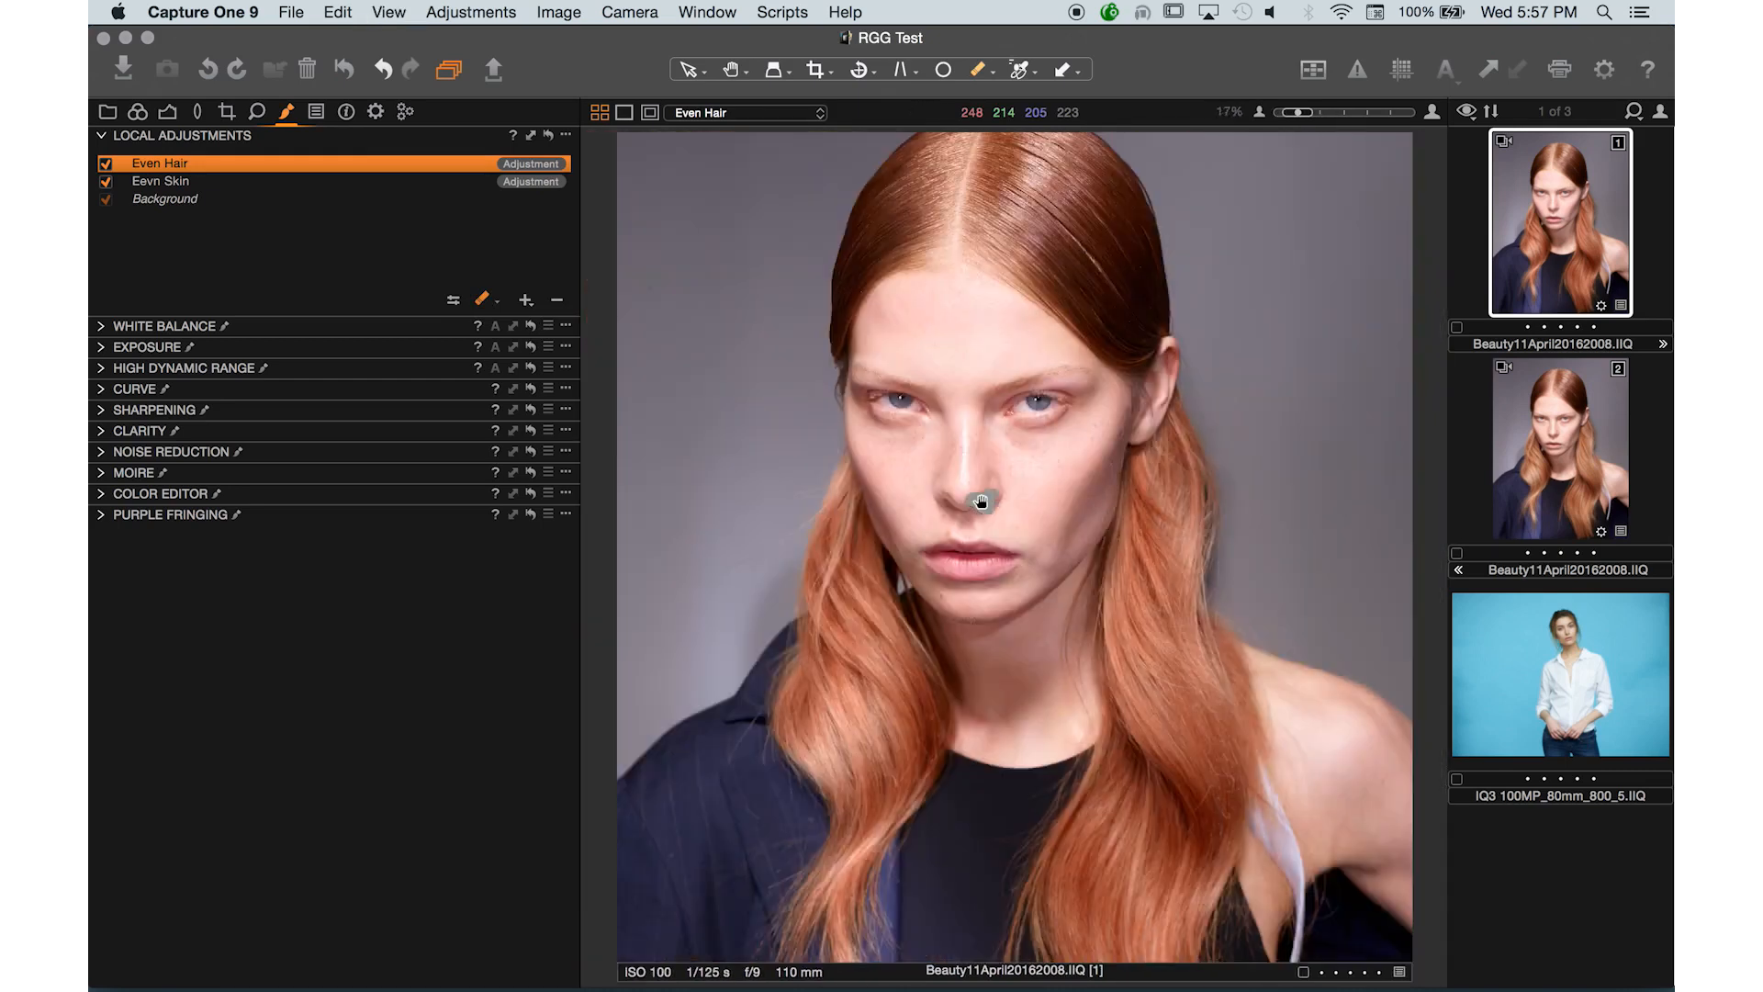
key("super+minus")
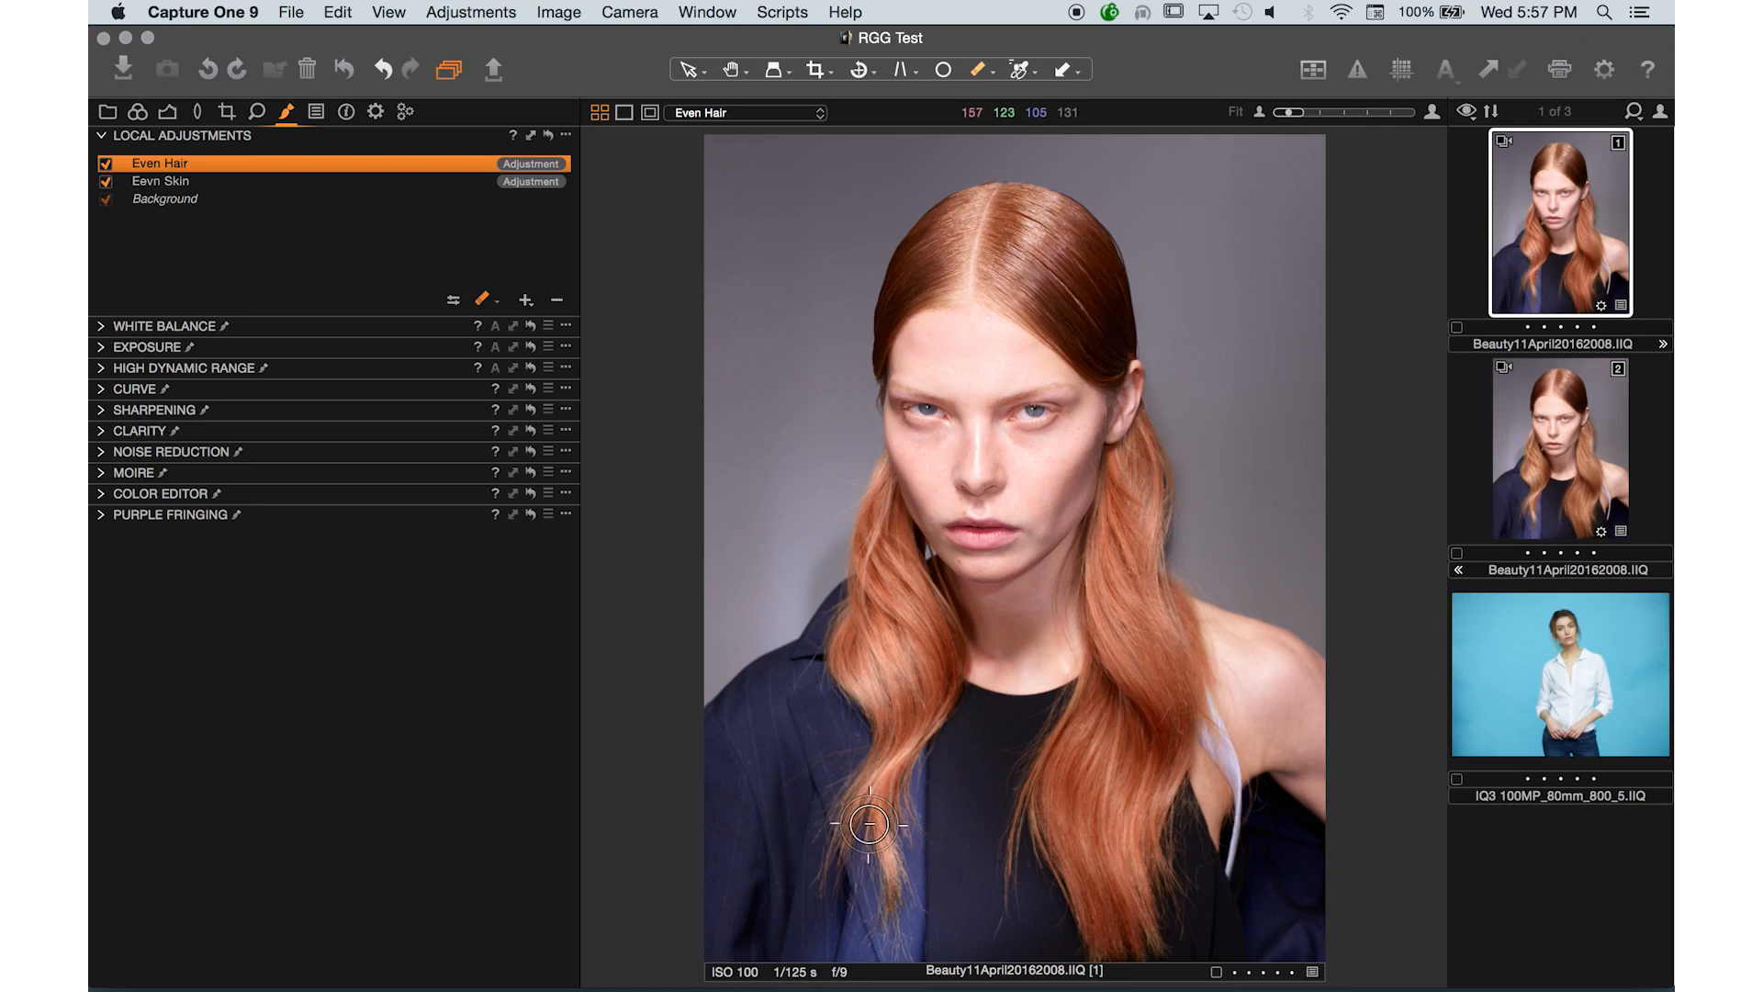
- Add a new local adjustment layer named Reduce Light Spill
left_click(527, 301)
type("Reduce Light Spill")
key("Return")
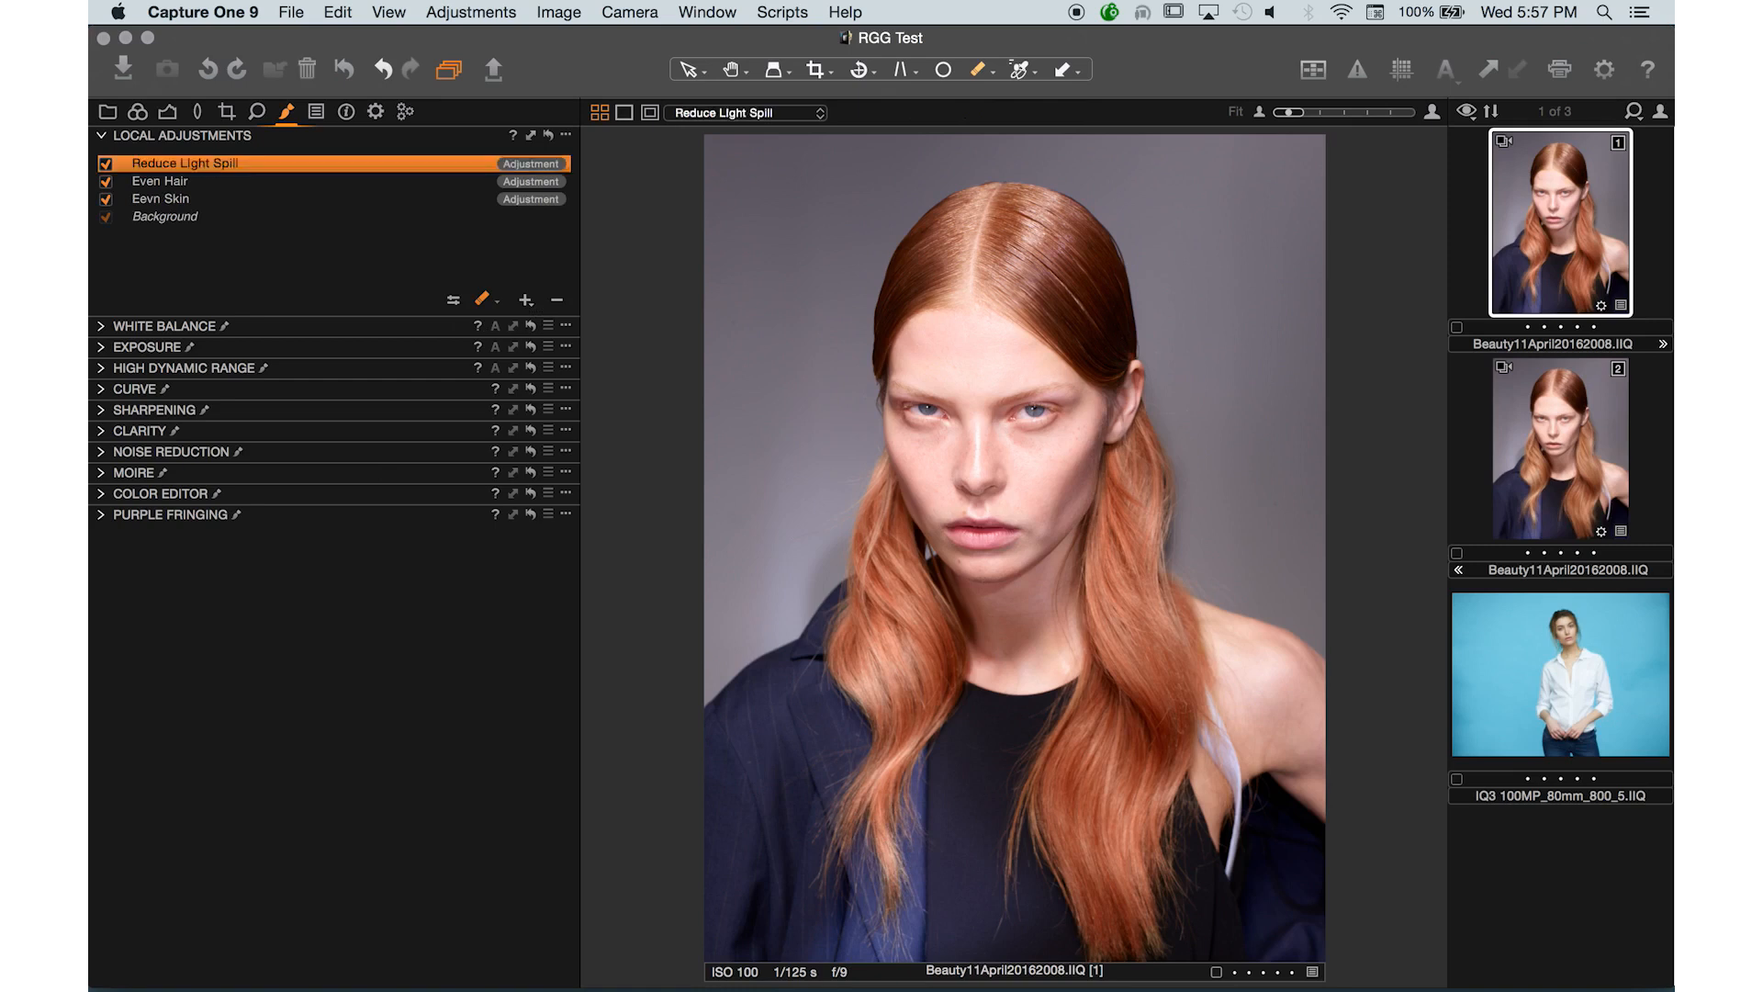
left_click(99, 496)
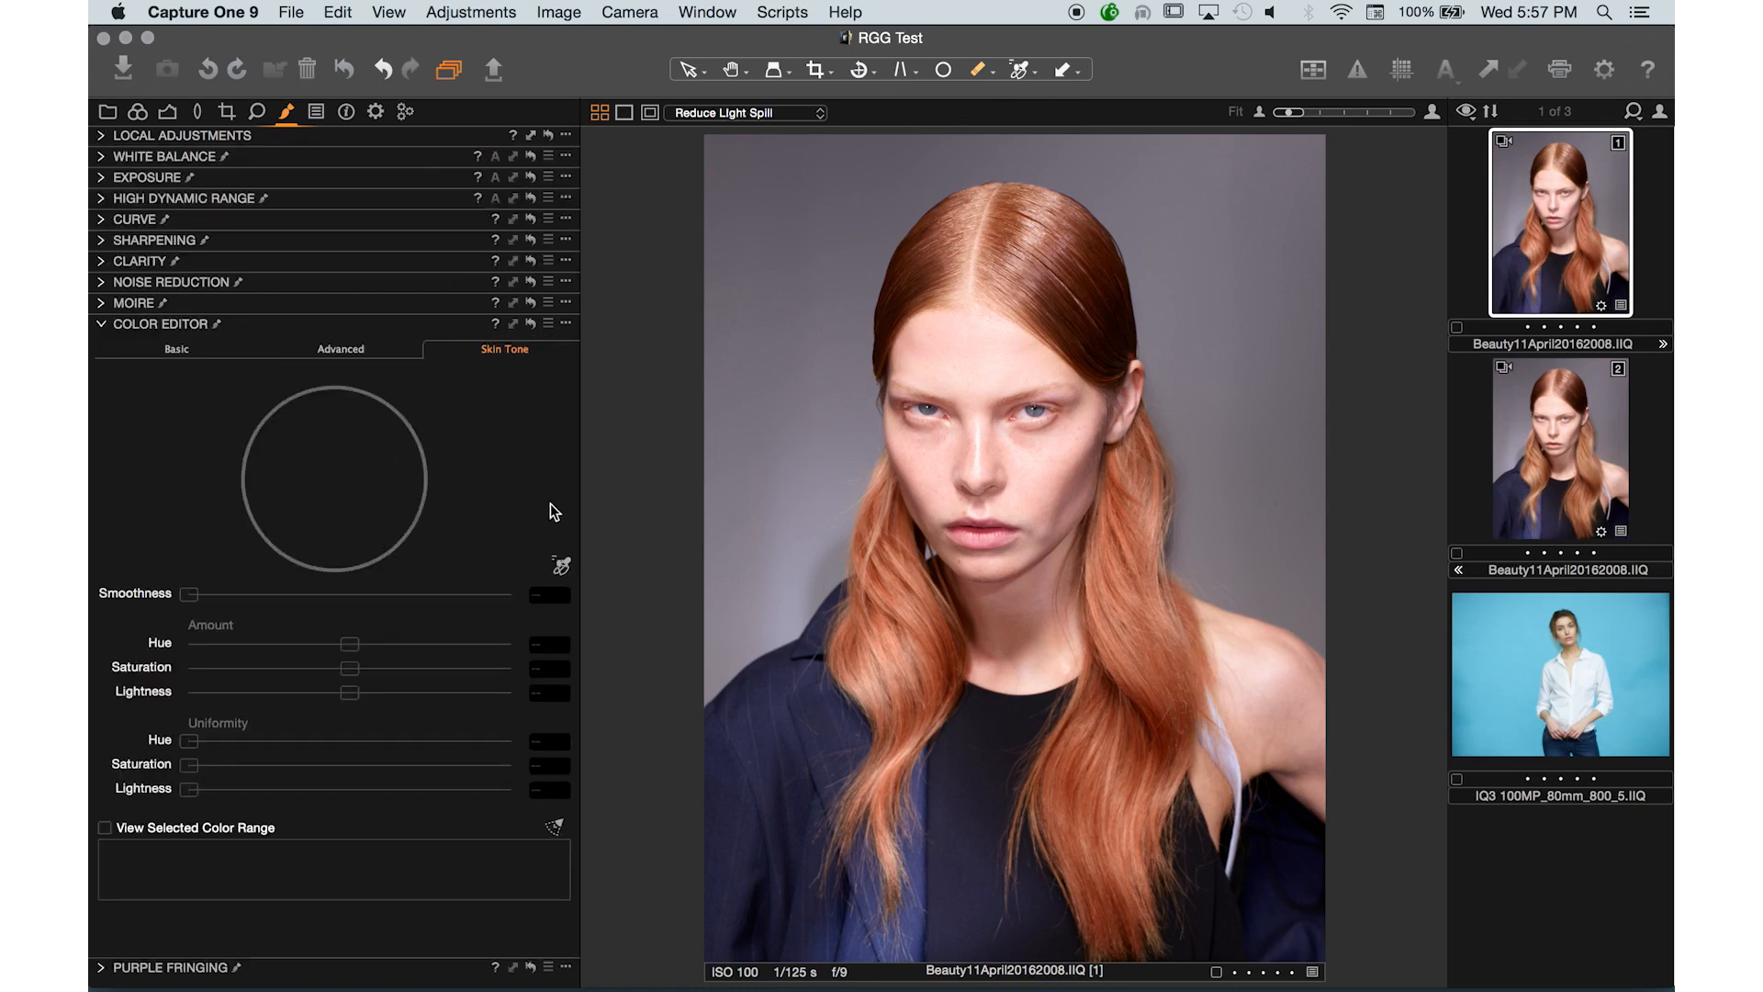
left_click(561, 565)
left_click(137, 113)
left_click(103, 563)
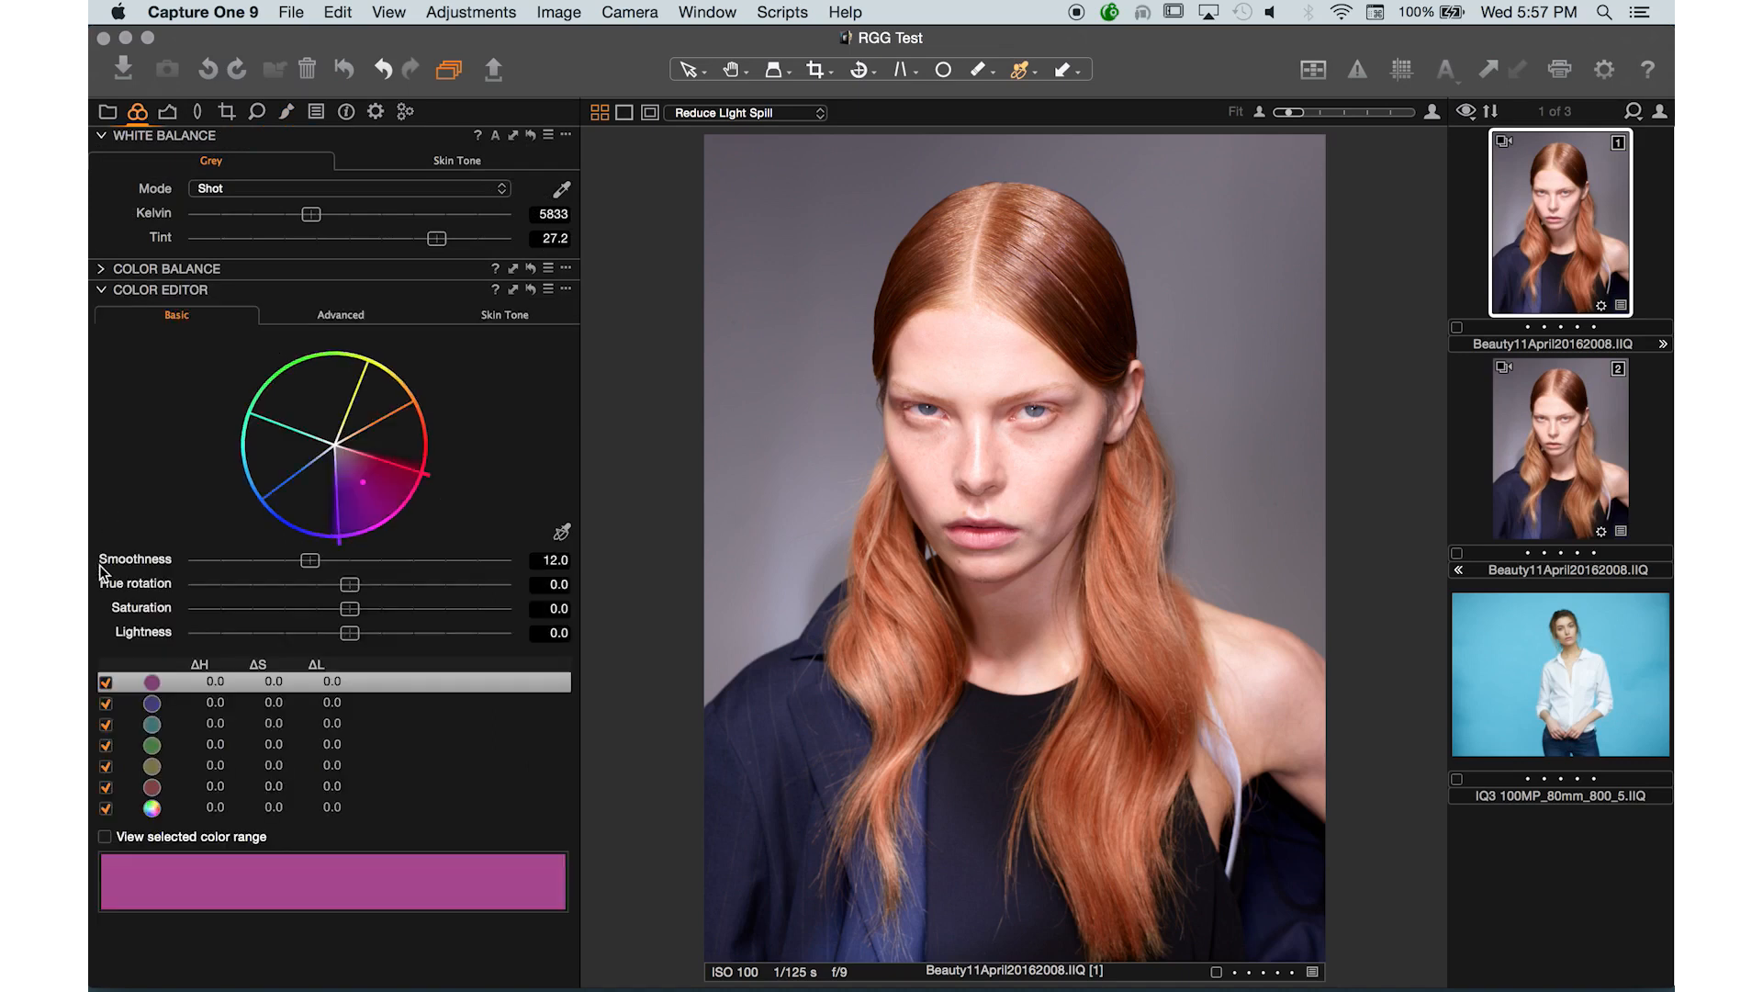
left_click(495, 315)
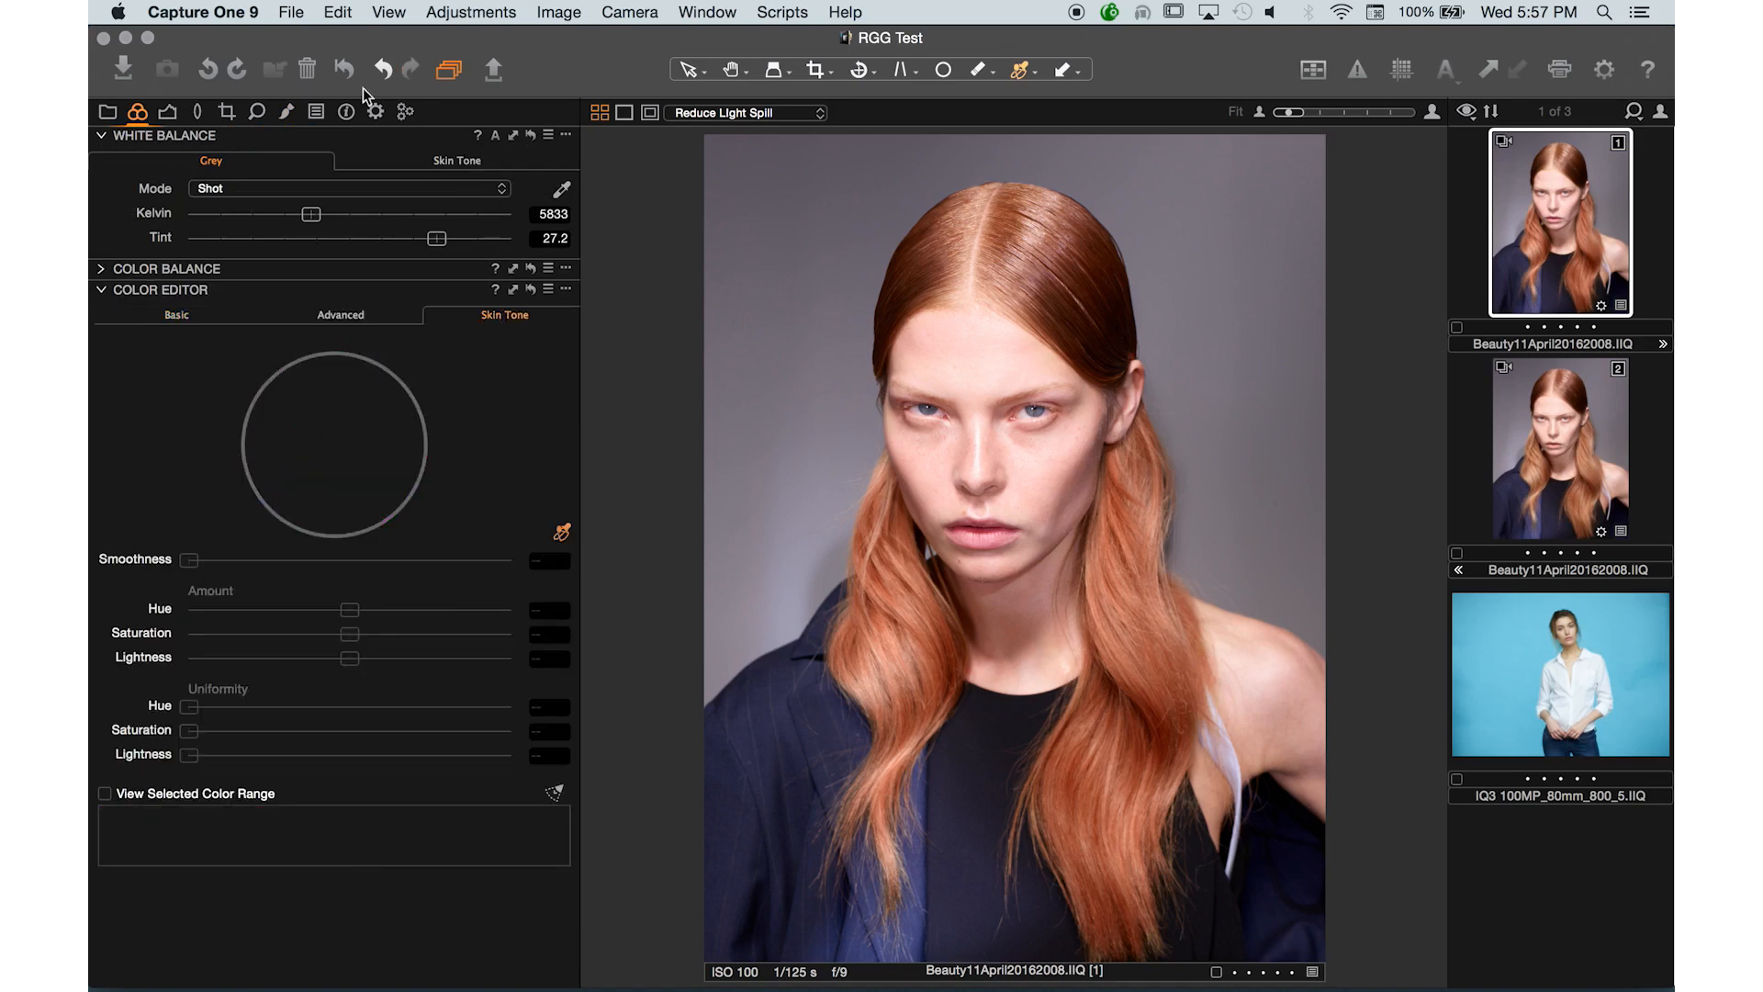
left_click(285, 113)
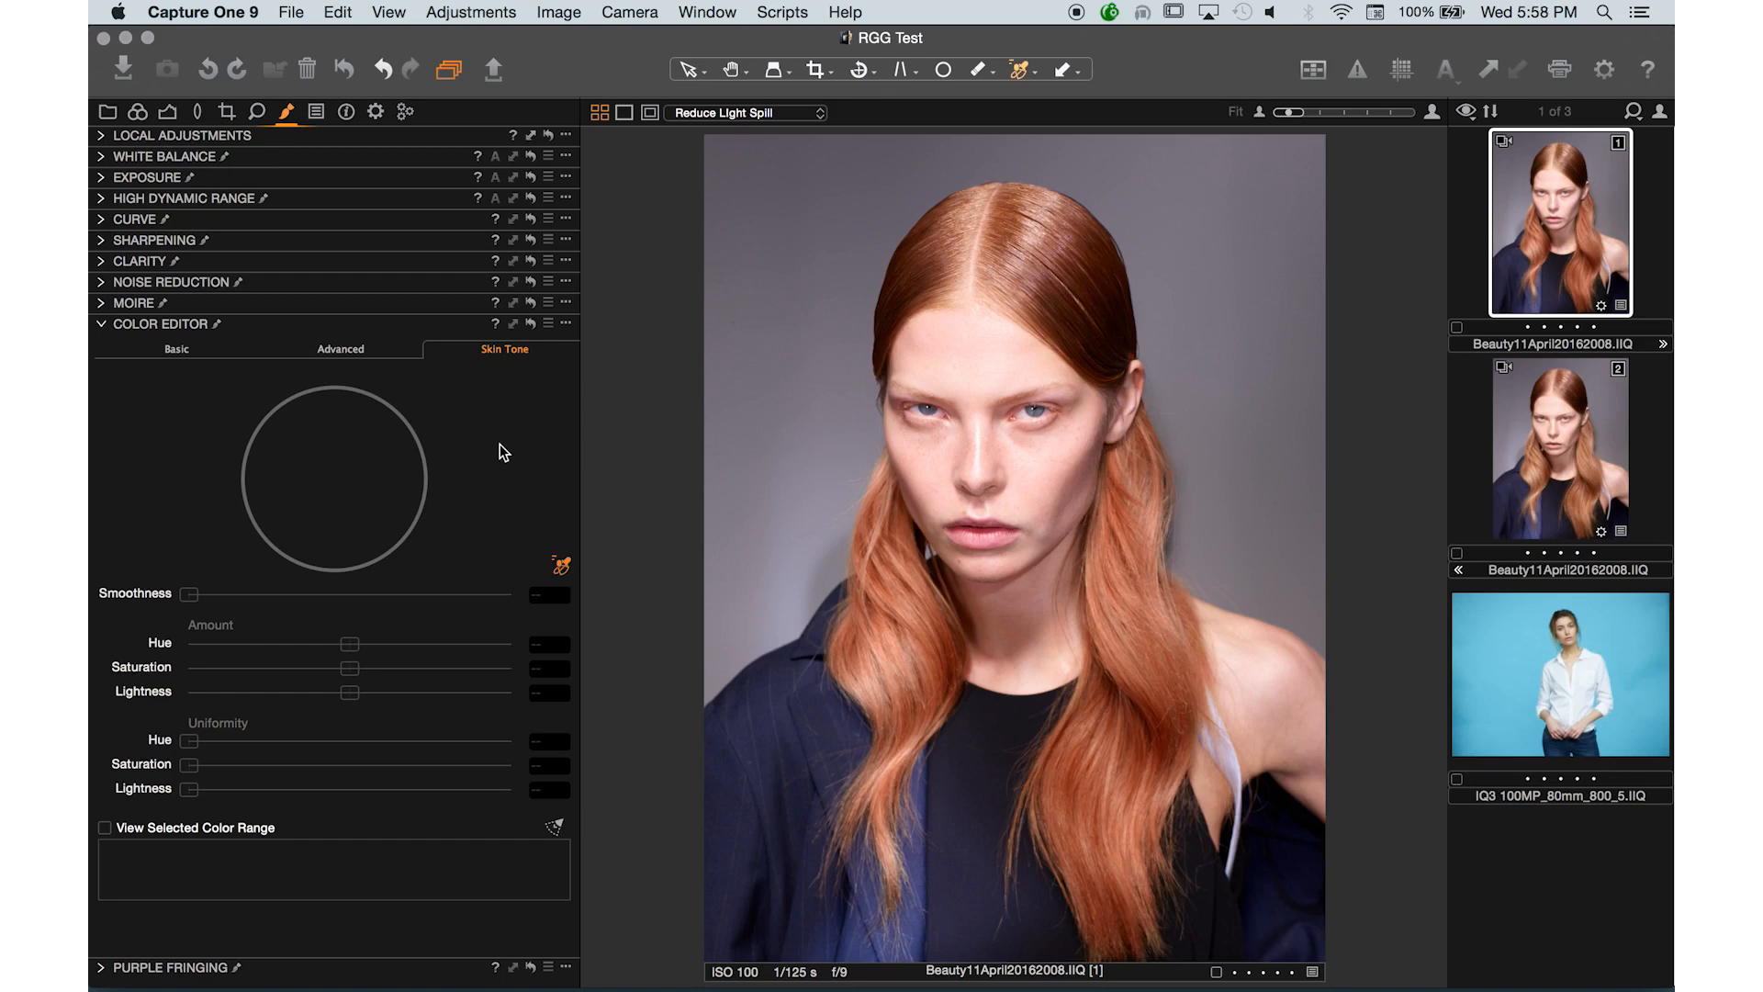
- Set the Reduce Light Spill layer's Exposure to -1.38
left_click(102, 136)
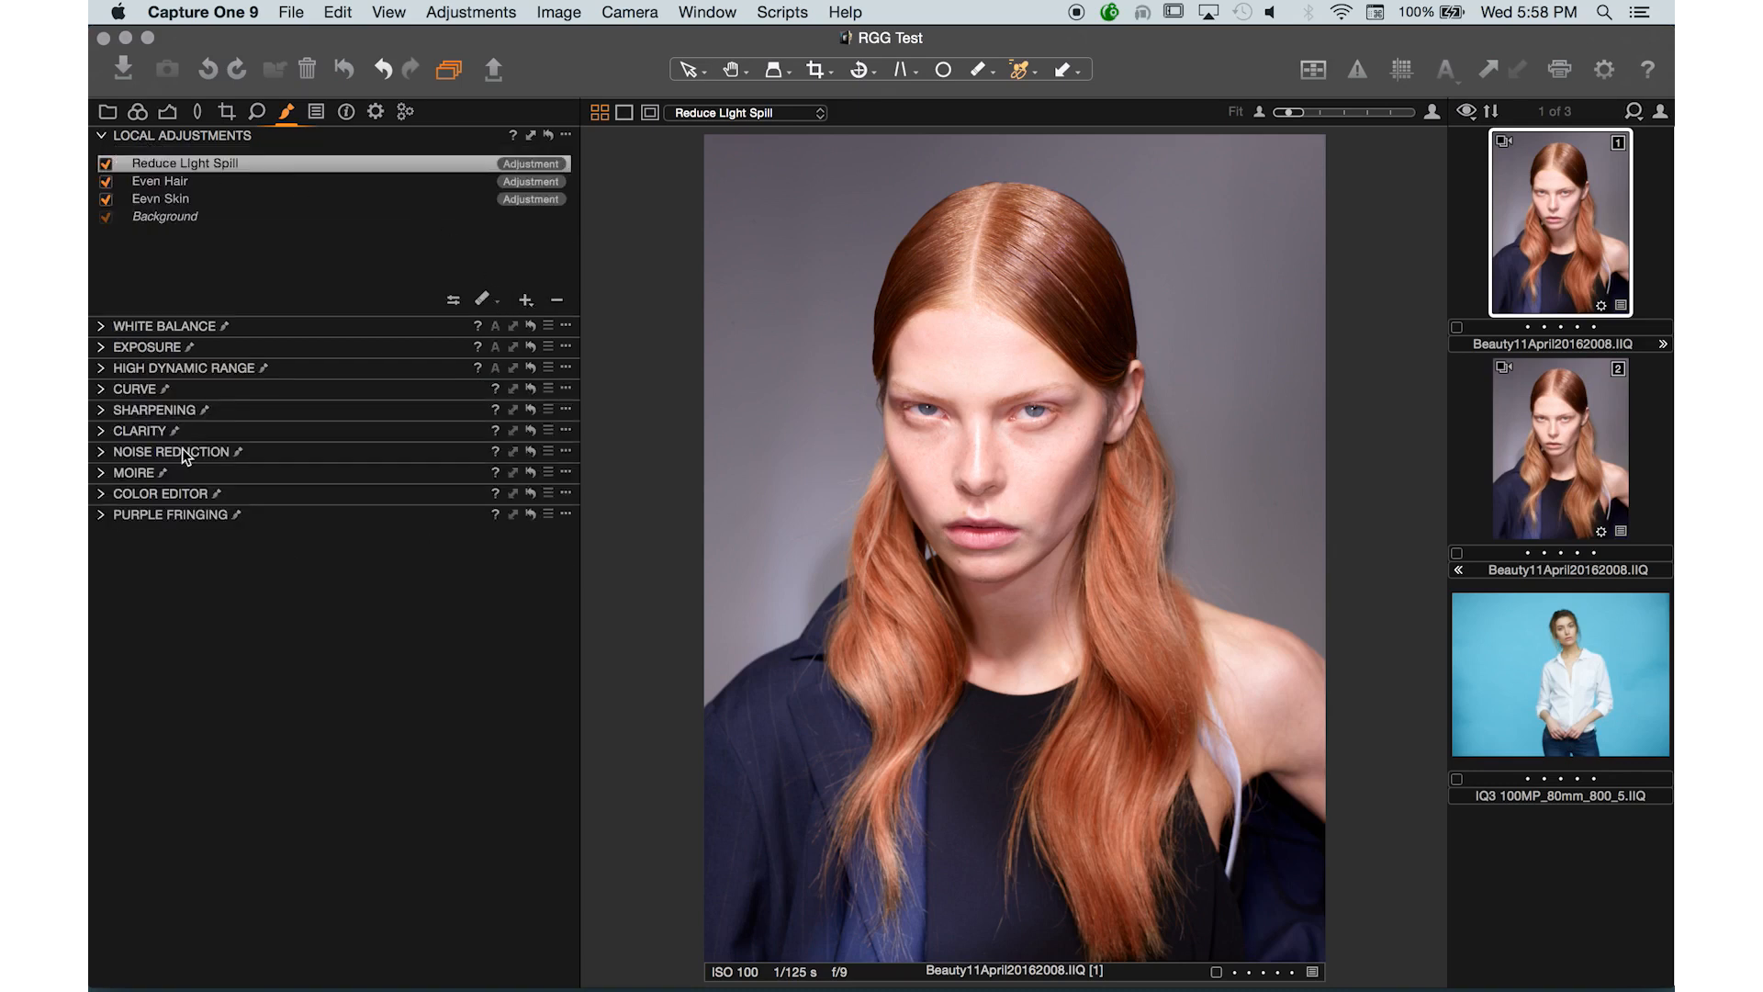
left_click(102, 326)
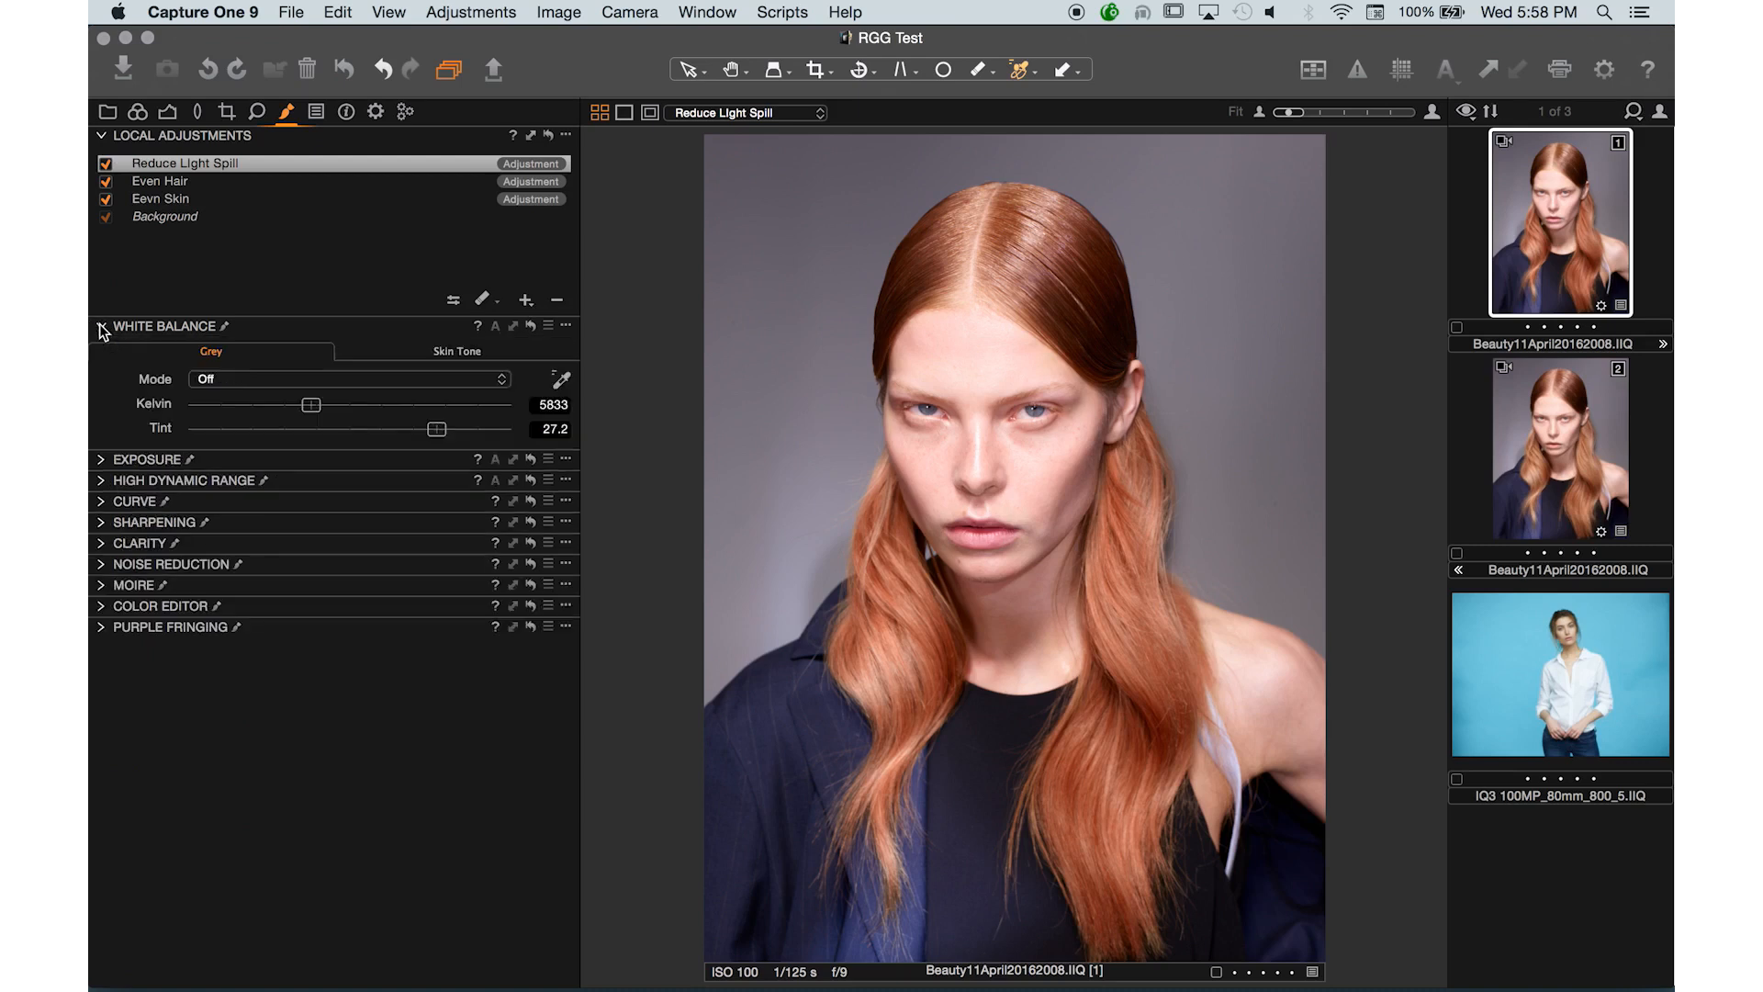
left_click(102, 459)
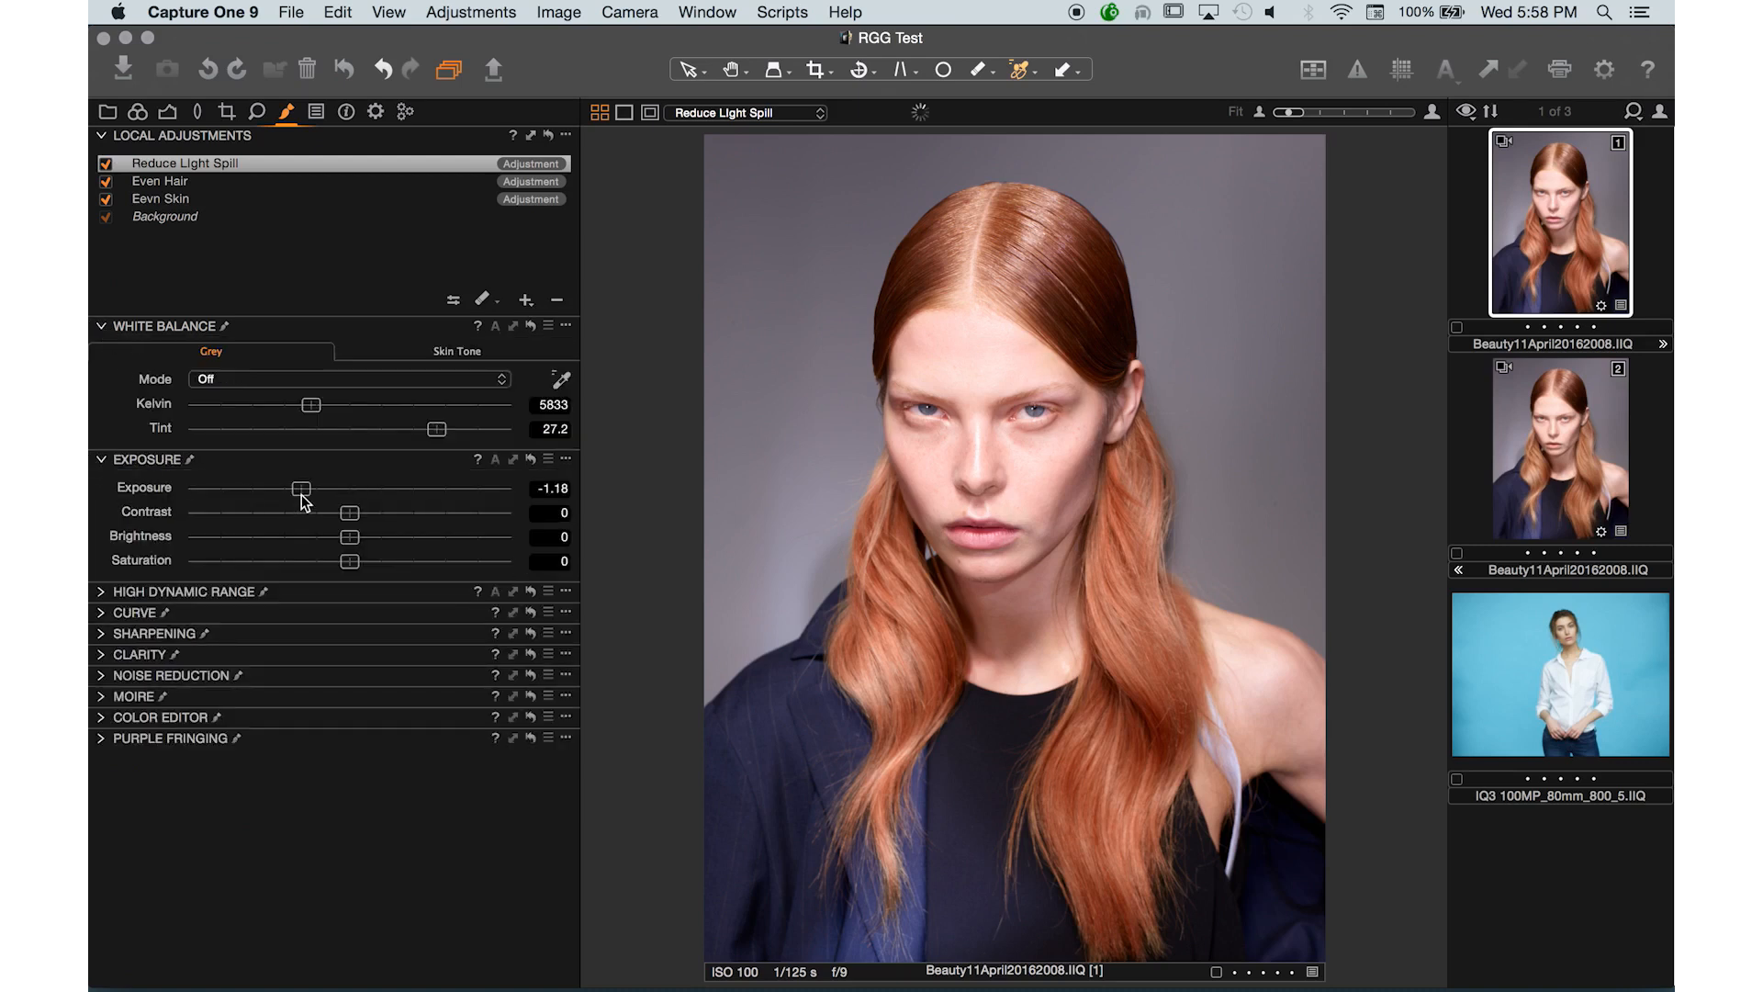
left_click_drag(302, 494, 294, 494)
- Toggle the Reduce Light Spill layer on and off to compare its effect
left_click(487, 302)
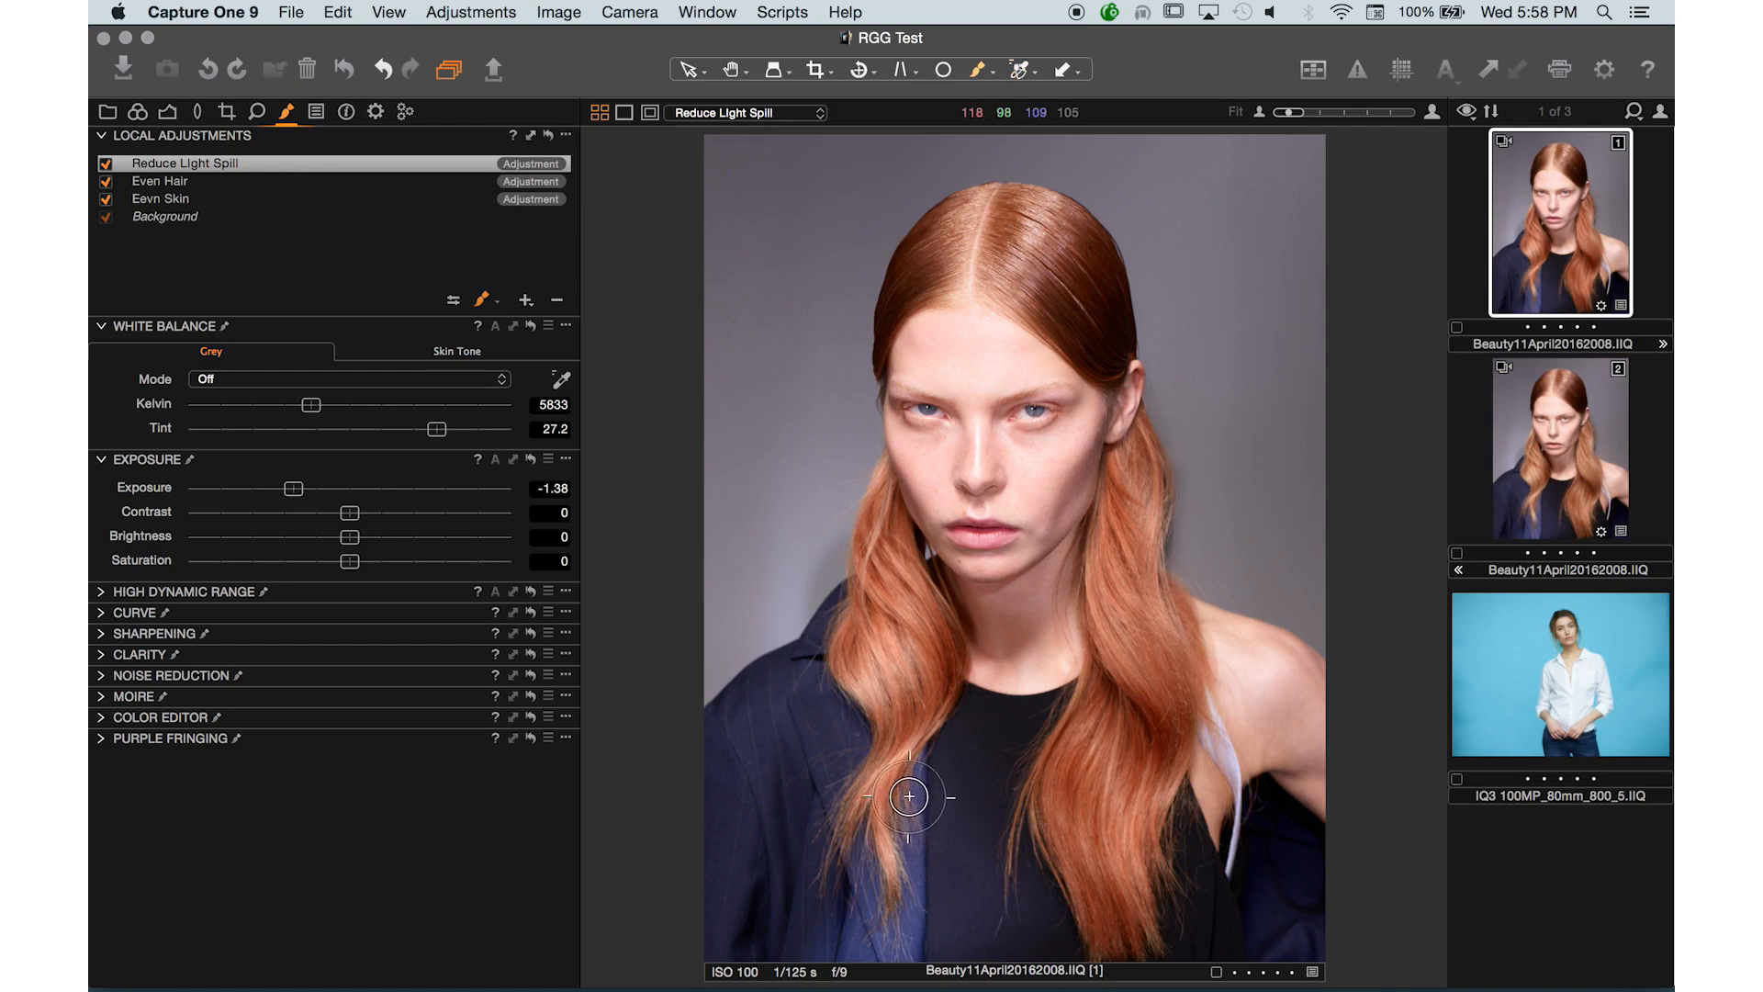
left_click(487, 299)
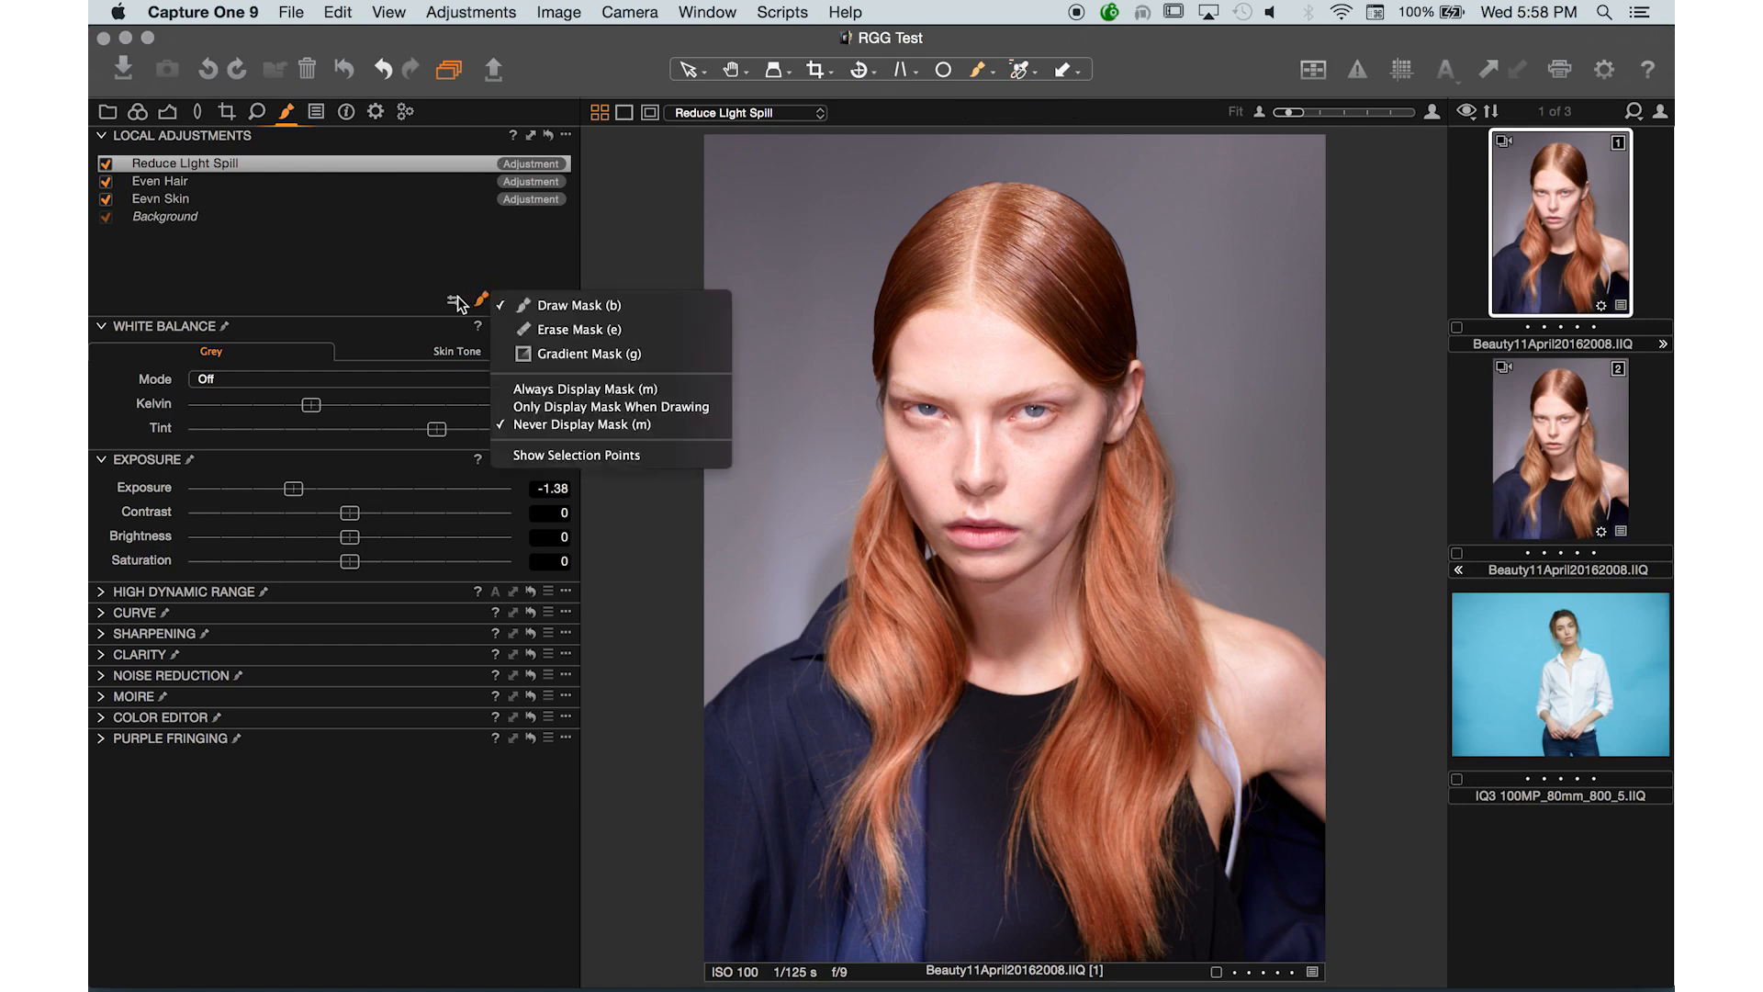
left_click(458, 295)
left_click(458, 295)
left_click_drag(460, 371, 394, 370)
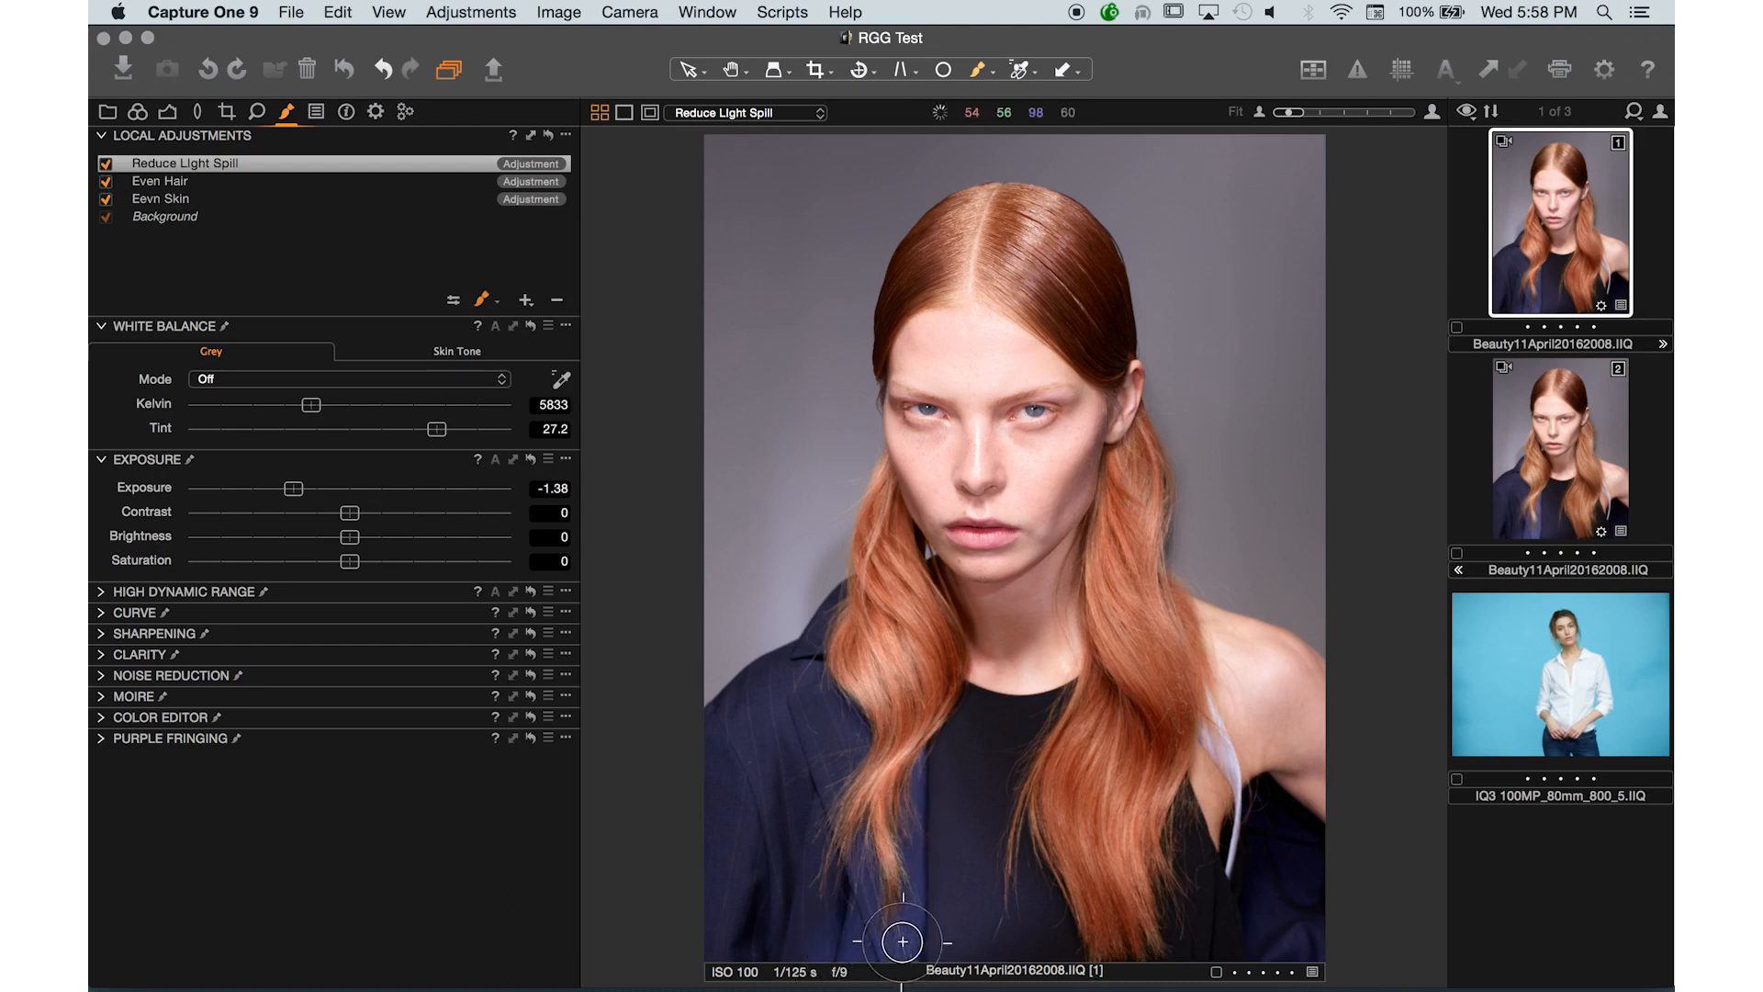
left_click(107, 169)
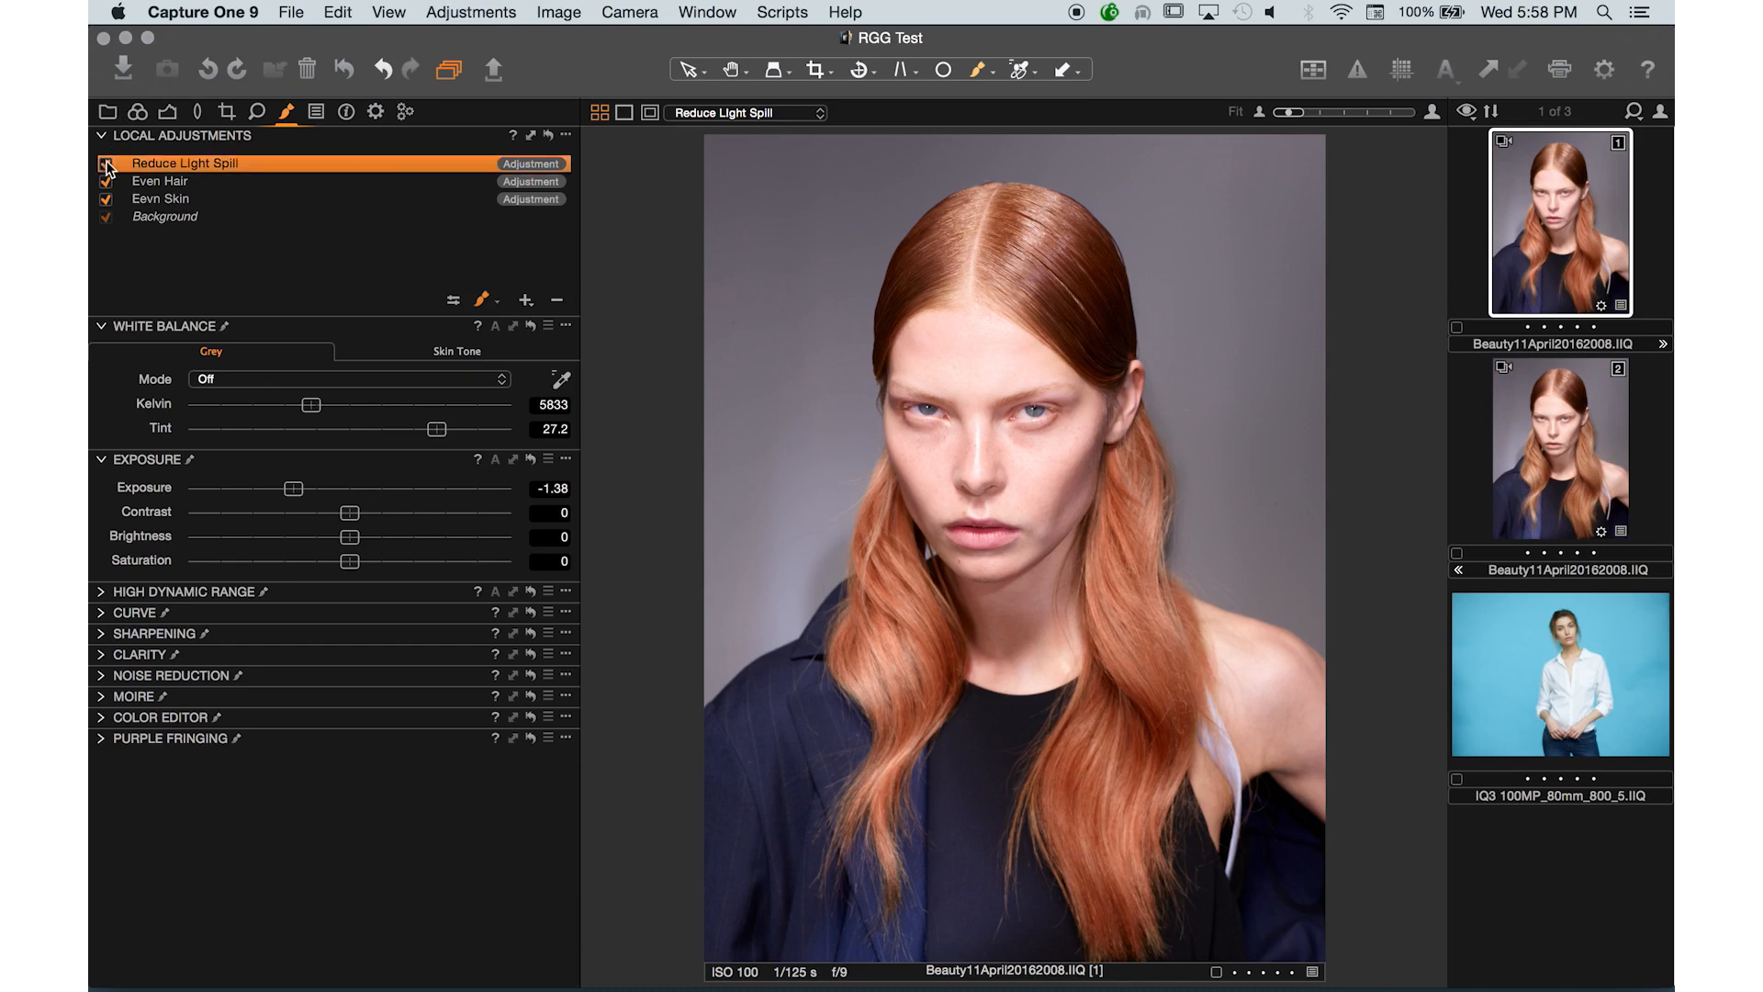
left_click(107, 166)
left_click(107, 164)
left_click(533, 302)
left_click(236, 167)
left_click(217, 182)
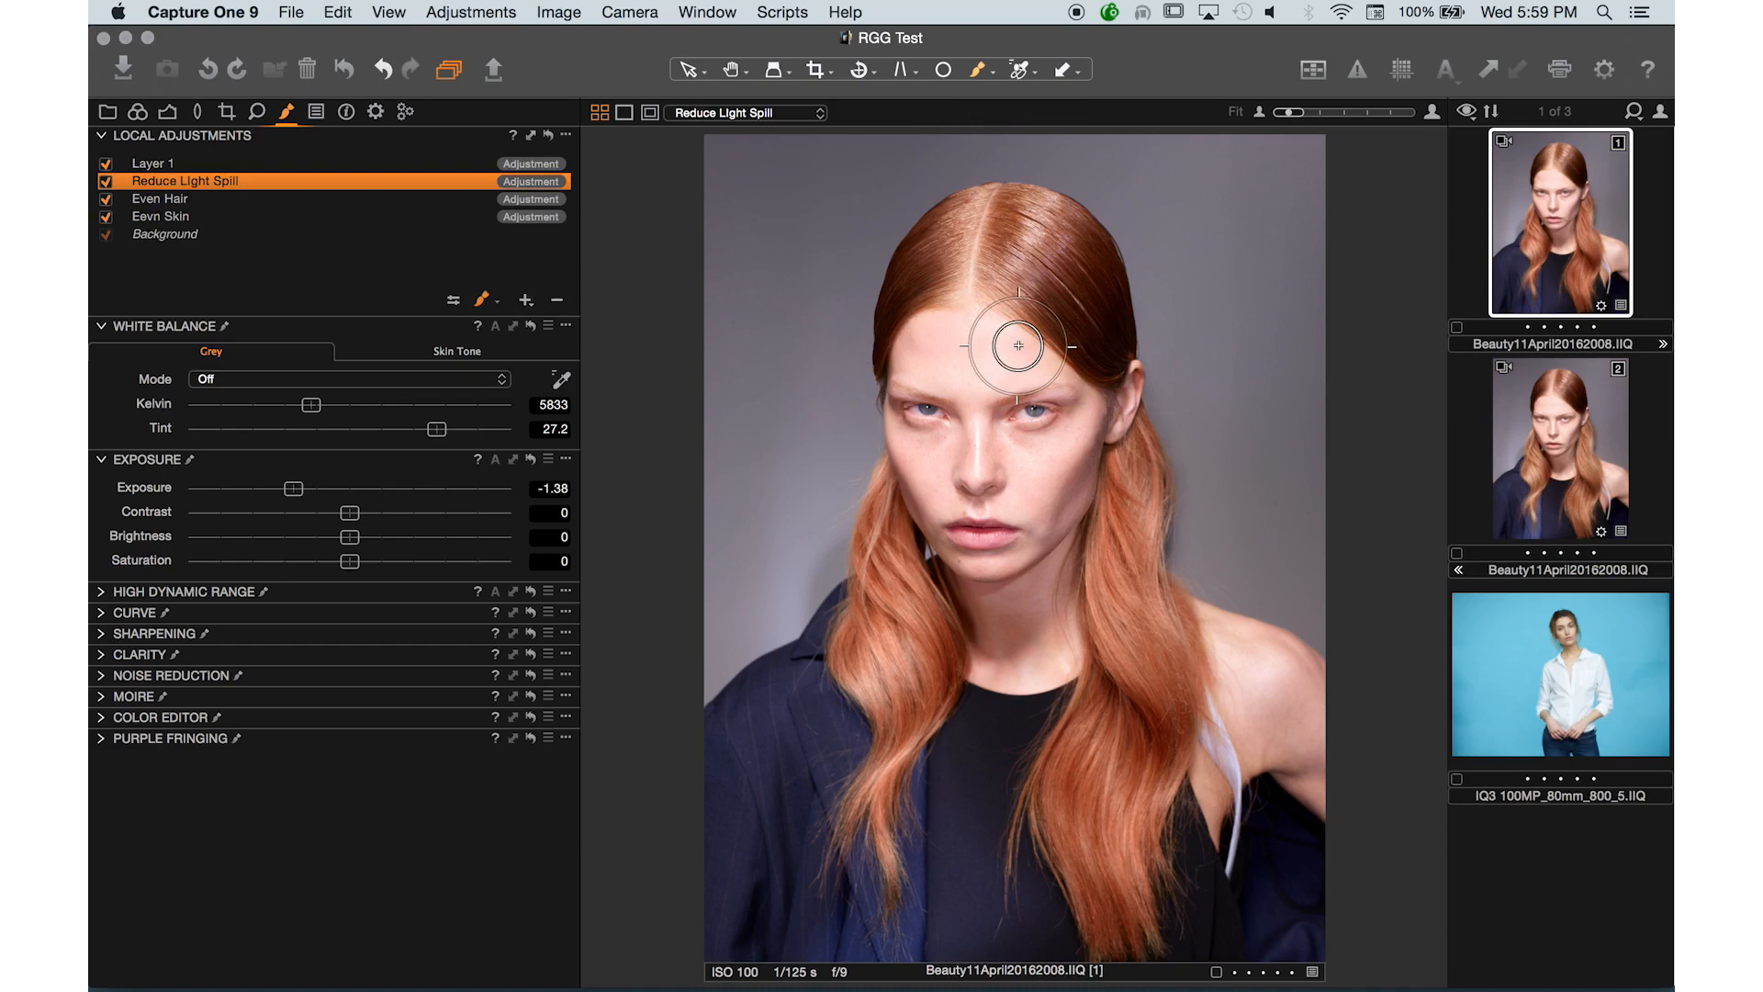
- Enlarge the brush and paint the Reduce Light Spill mask over the top of the hair and the cheek
key("bracketright")
key("bracketright")
key("bracketright")
key("bracketright")
key("bracketright")
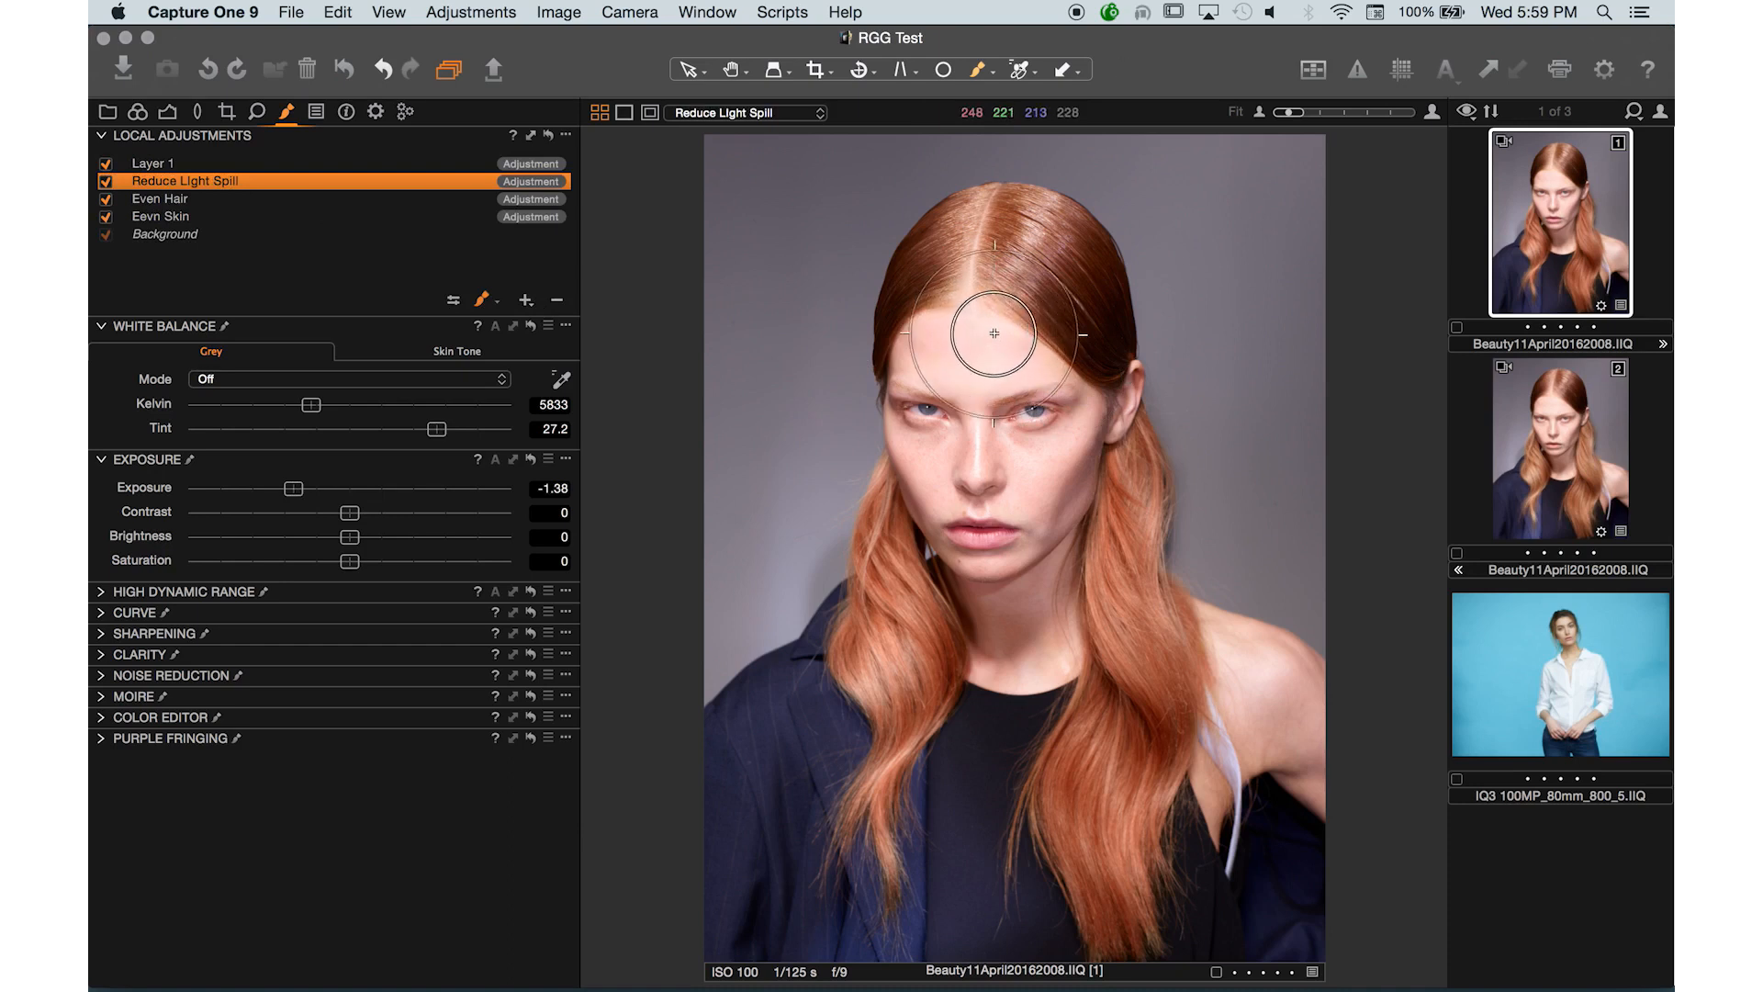
mouse_move(1057, 339)
left_mouse_down()
mouse_move(1035, 307)
mouse_move(941, 271)
mouse_move(910, 387)
mouse_move(1026, 419)
mouse_move(1018, 231)
mouse_move(853, 243)
left_mouse_up()
mouse_move(970, 383)
left_mouse_down()
mouse_move(1017, 361)
mouse_move(900, 370)
mouse_move(988, 446)
mouse_move(1040, 339)
mouse_move(913, 471)
mouse_move(1036, 539)
left_mouse_up()
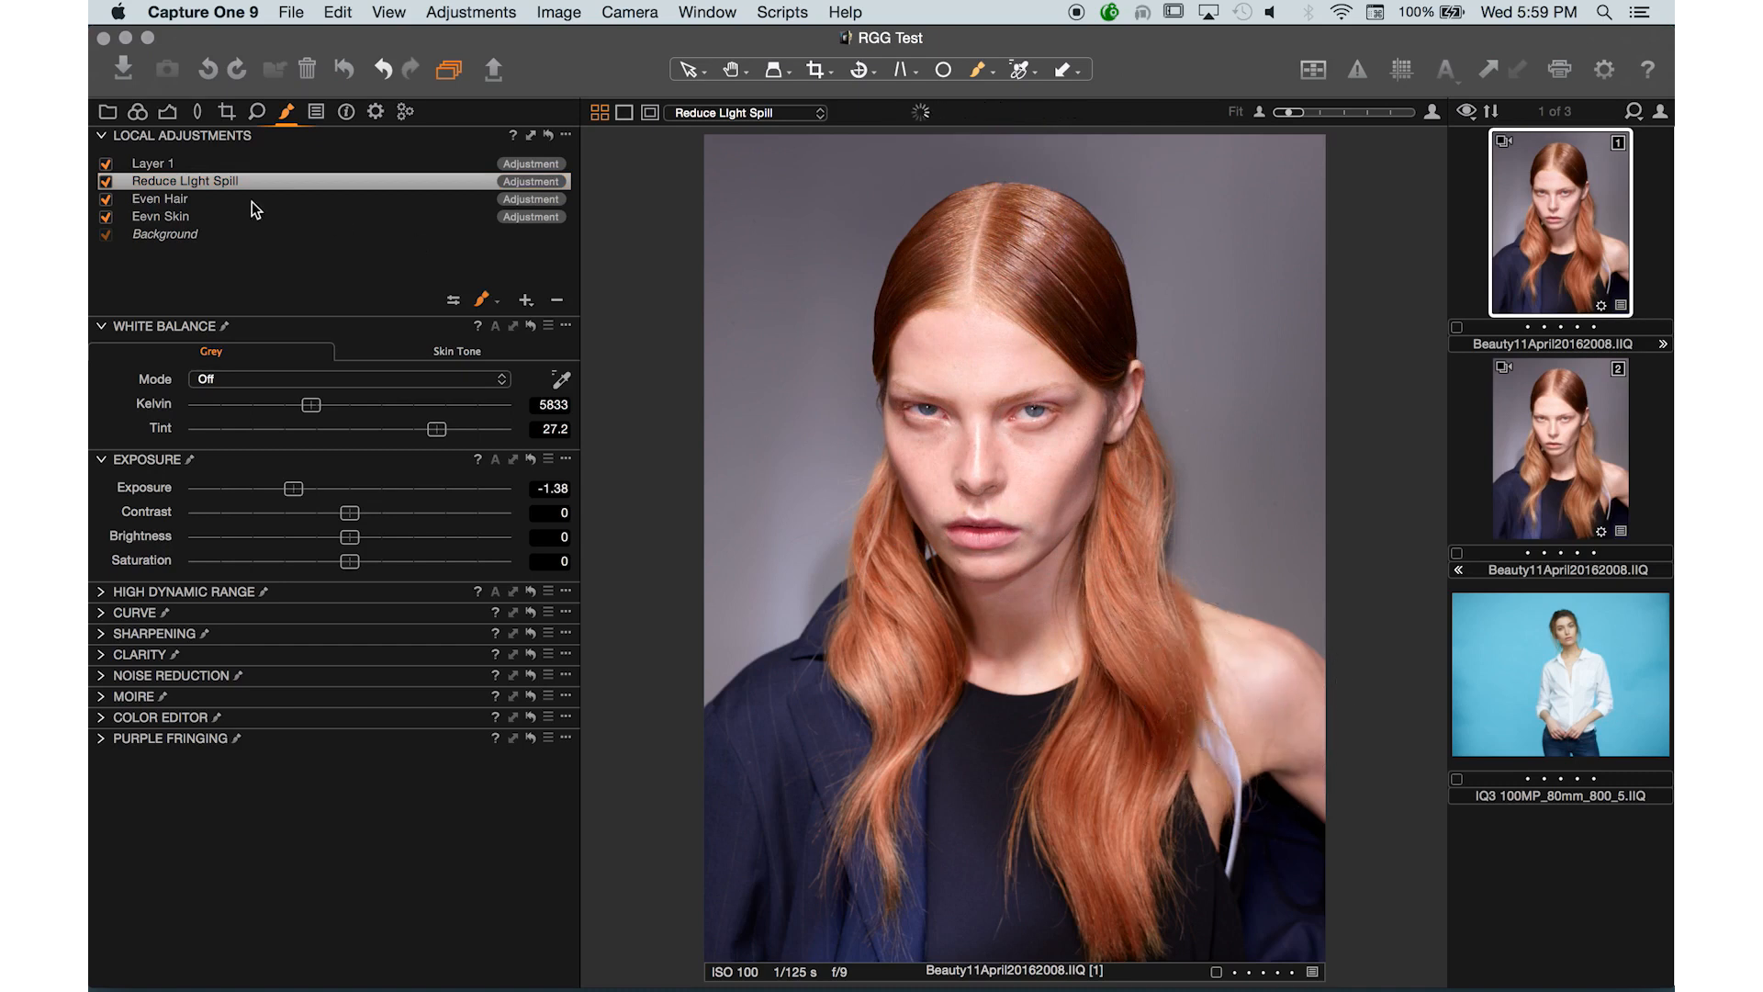
- Toggle the layers to compare, then delete the empty Layer 1
left_click(104, 176)
left_click(106, 164)
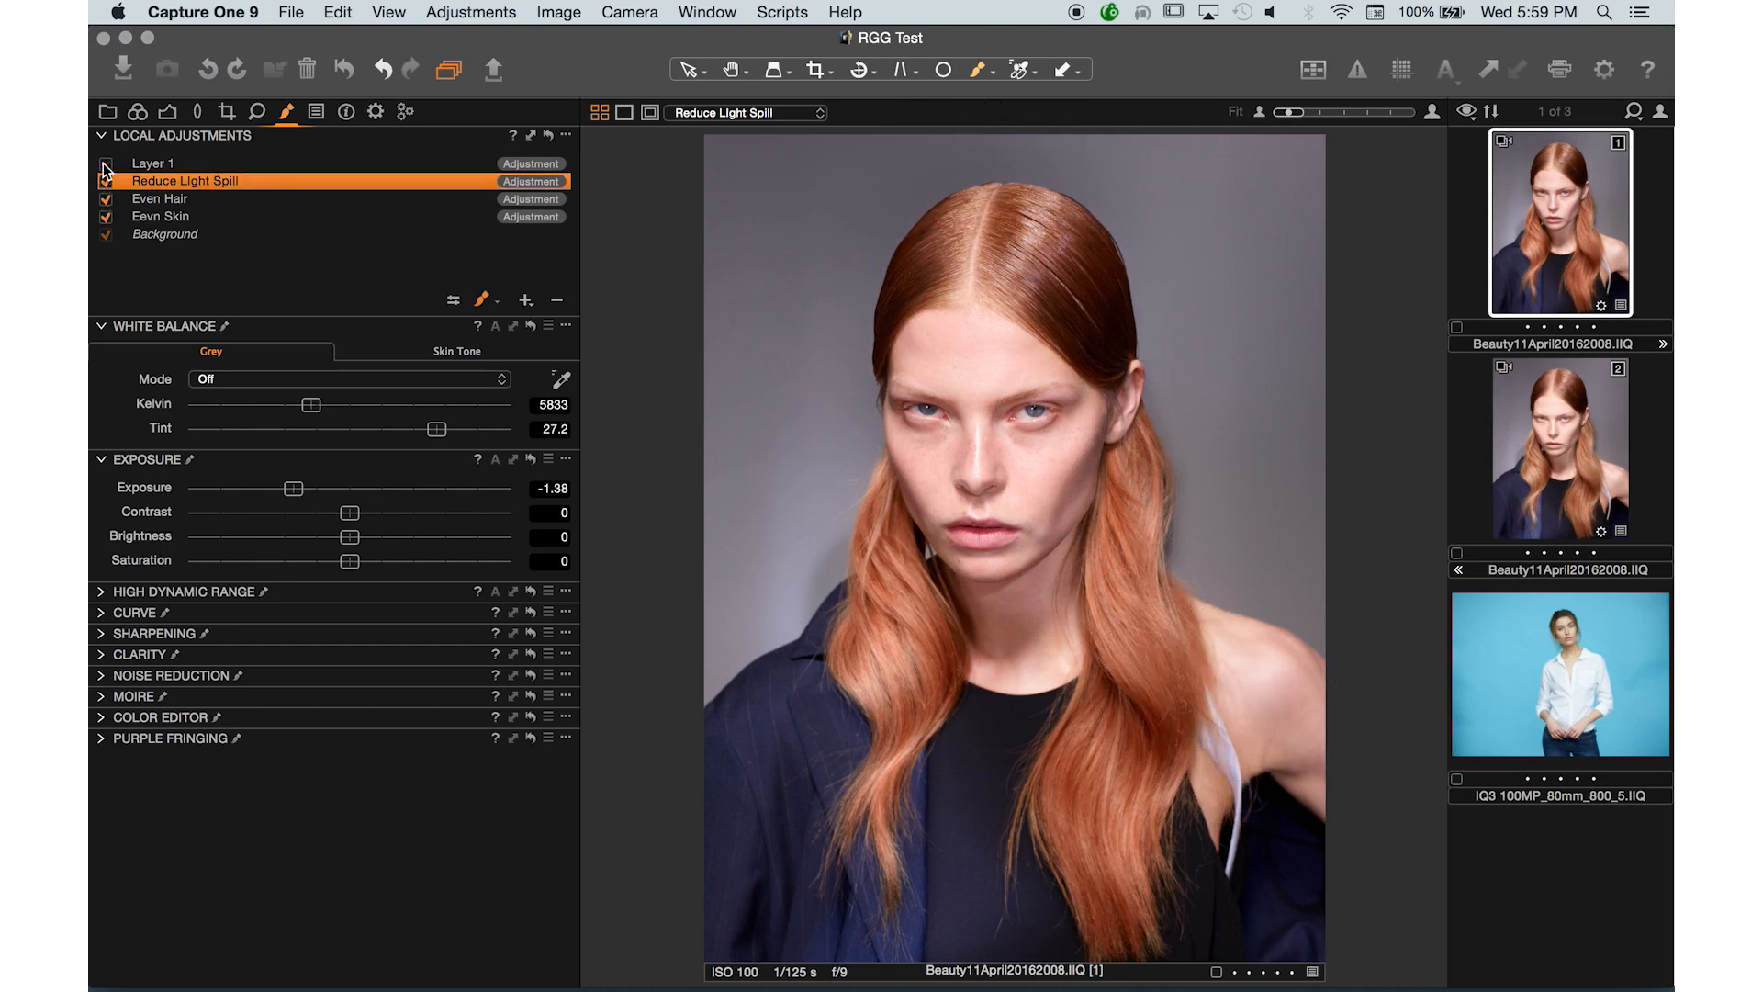
left_click(105, 181)
left_click(166, 163)
left_click(558, 302)
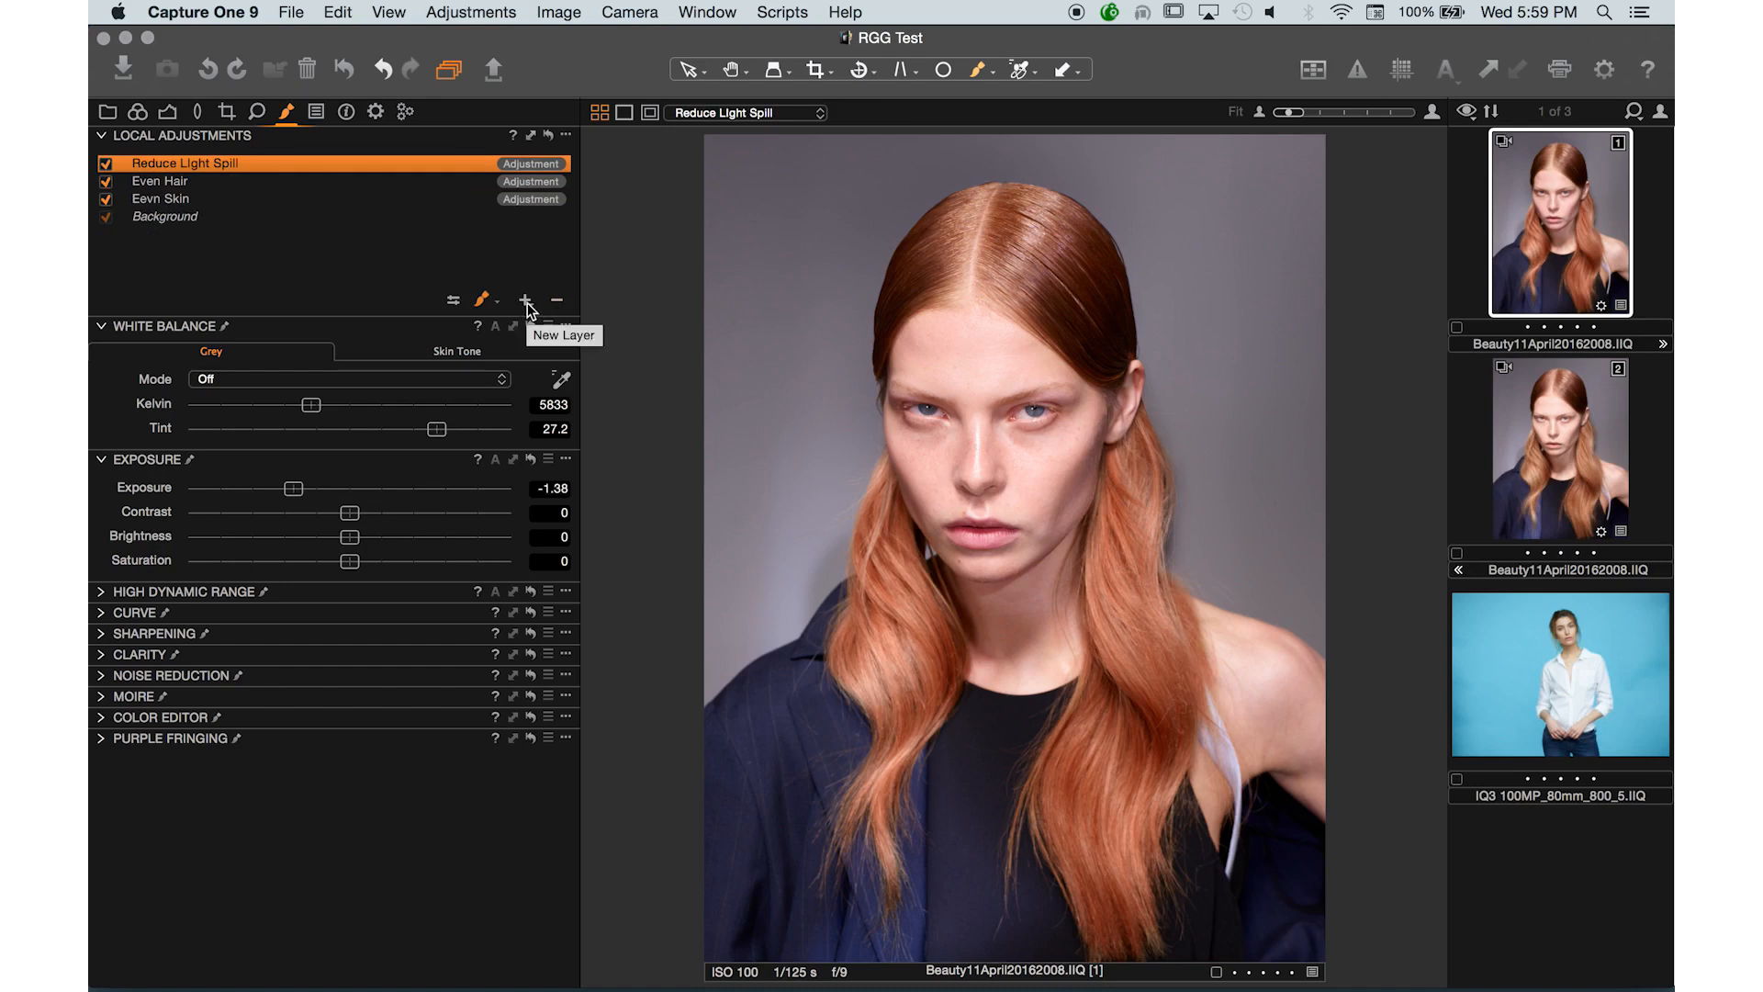
- Add a new local adjustment layer named Exposure Up
left_click(526, 303)
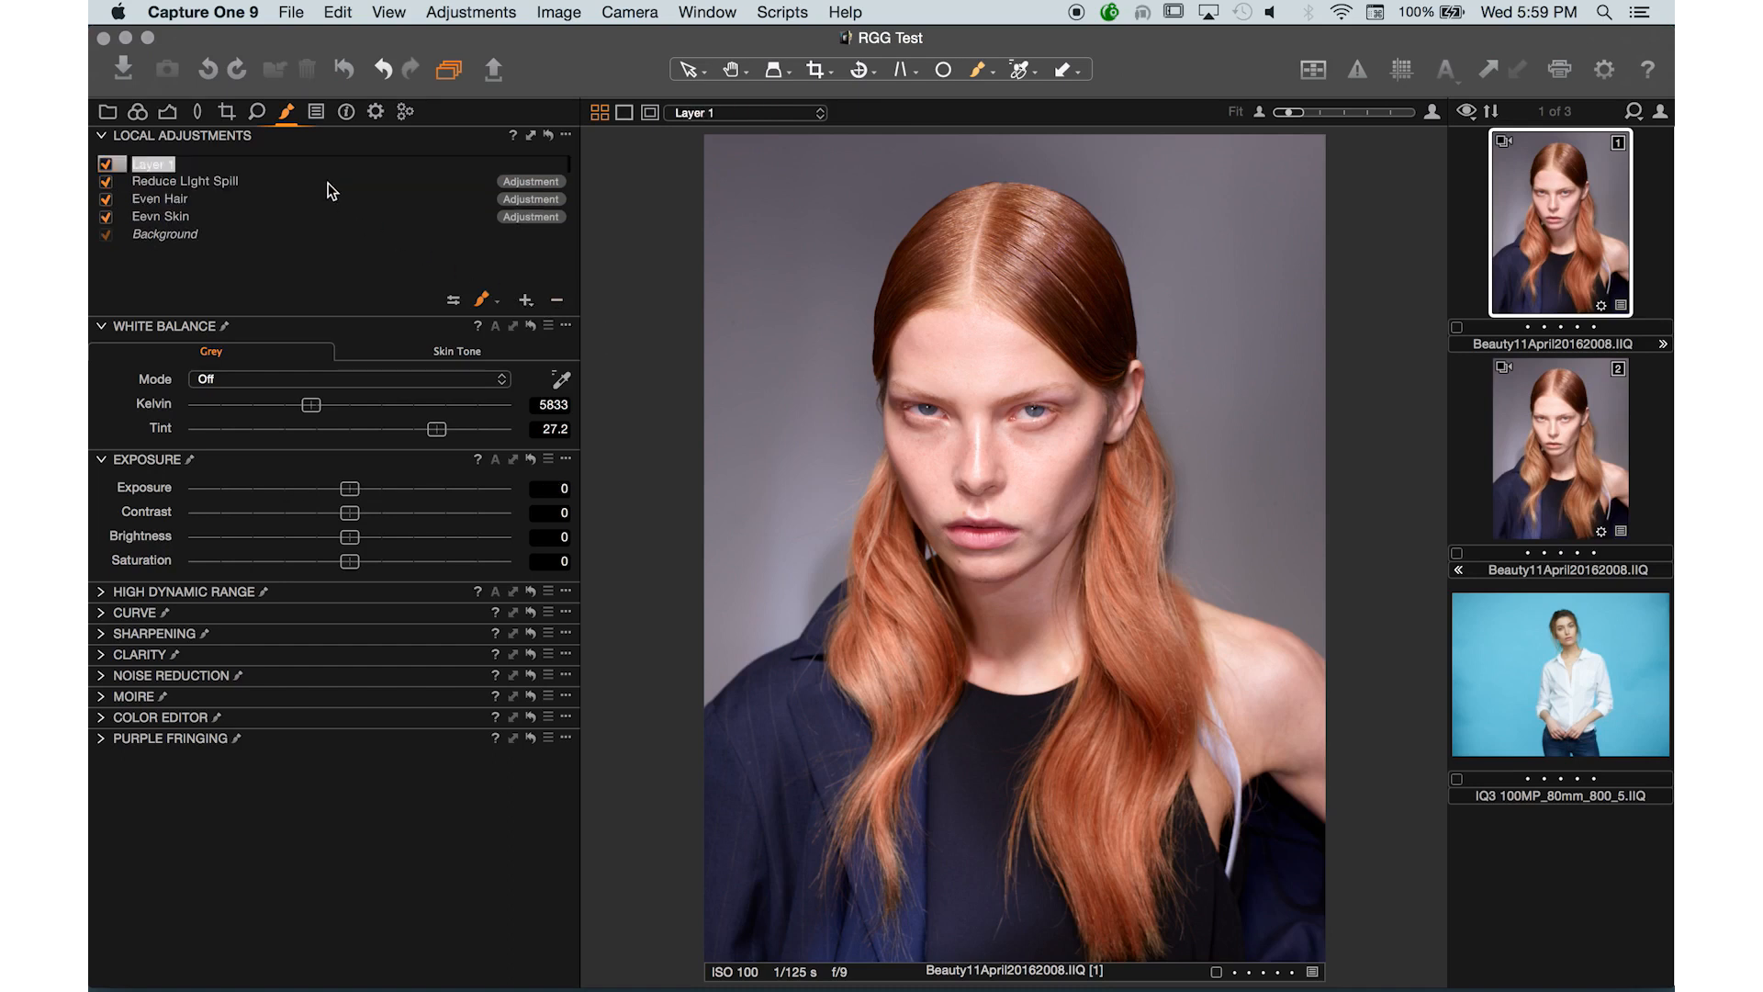
type("Exposure Up")
key("Return")
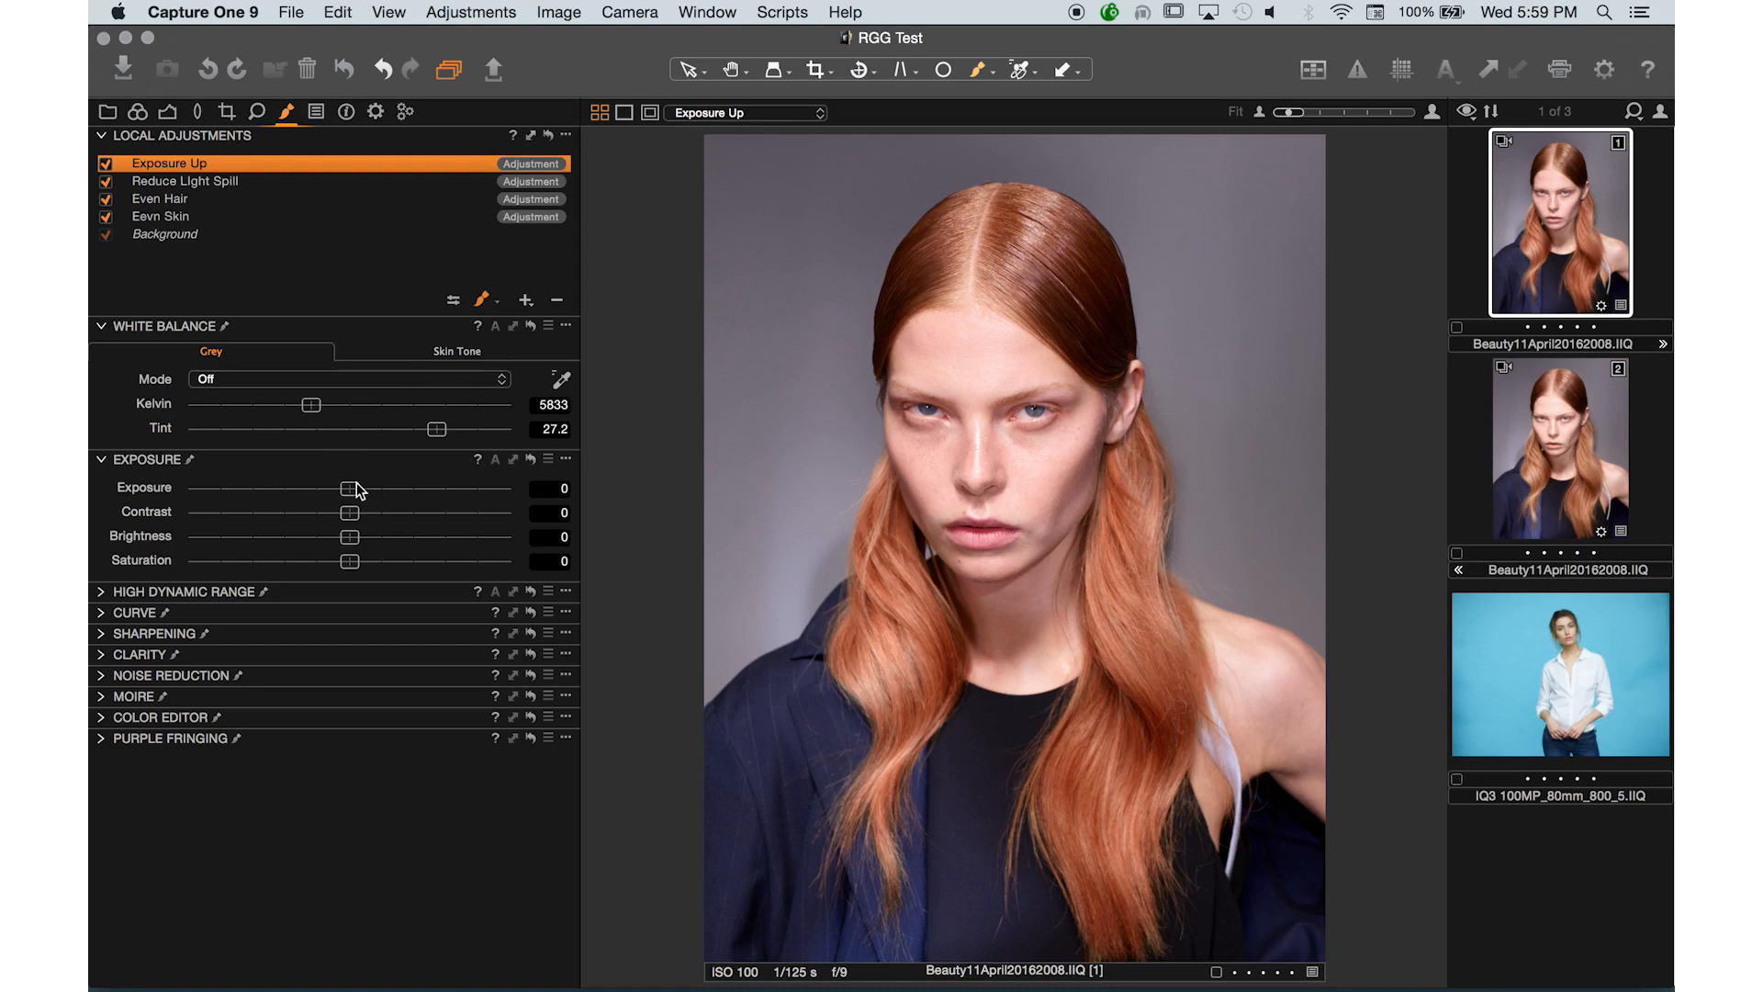
- Invert the Exposure Up layer's mask
left_click_drag(357, 490, 392, 497)
double_click(389, 489)
right_click(450, 167)
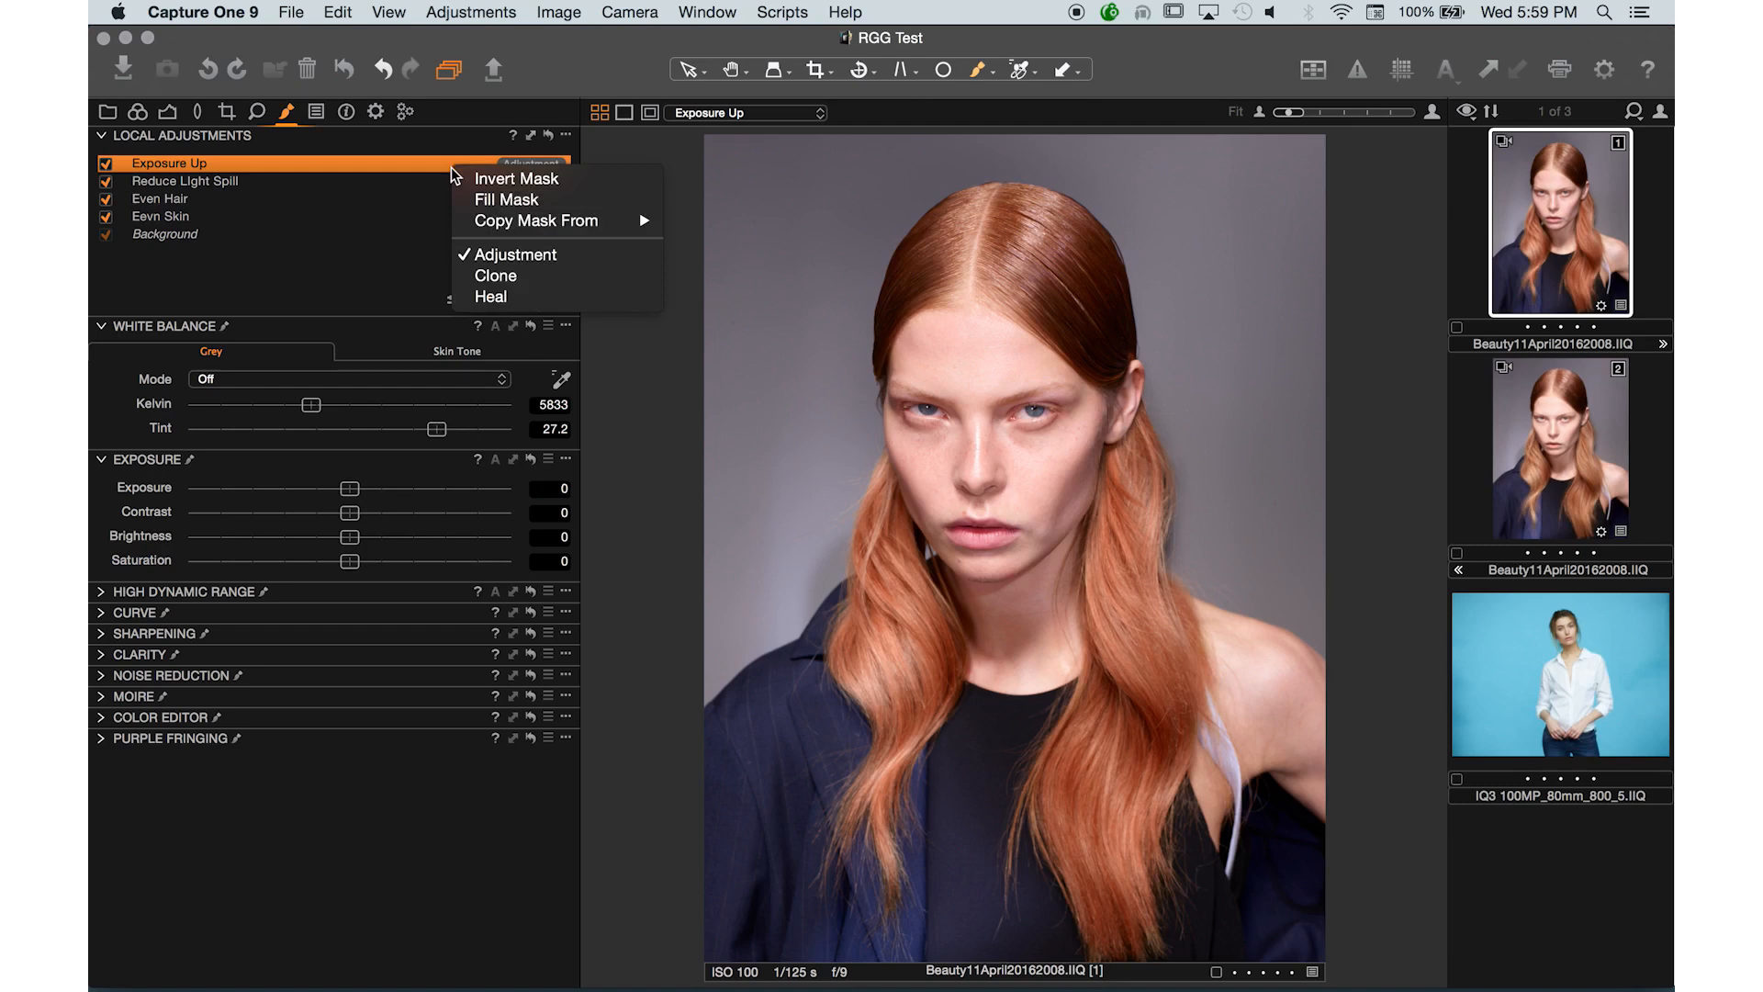
right_click(304, 165)
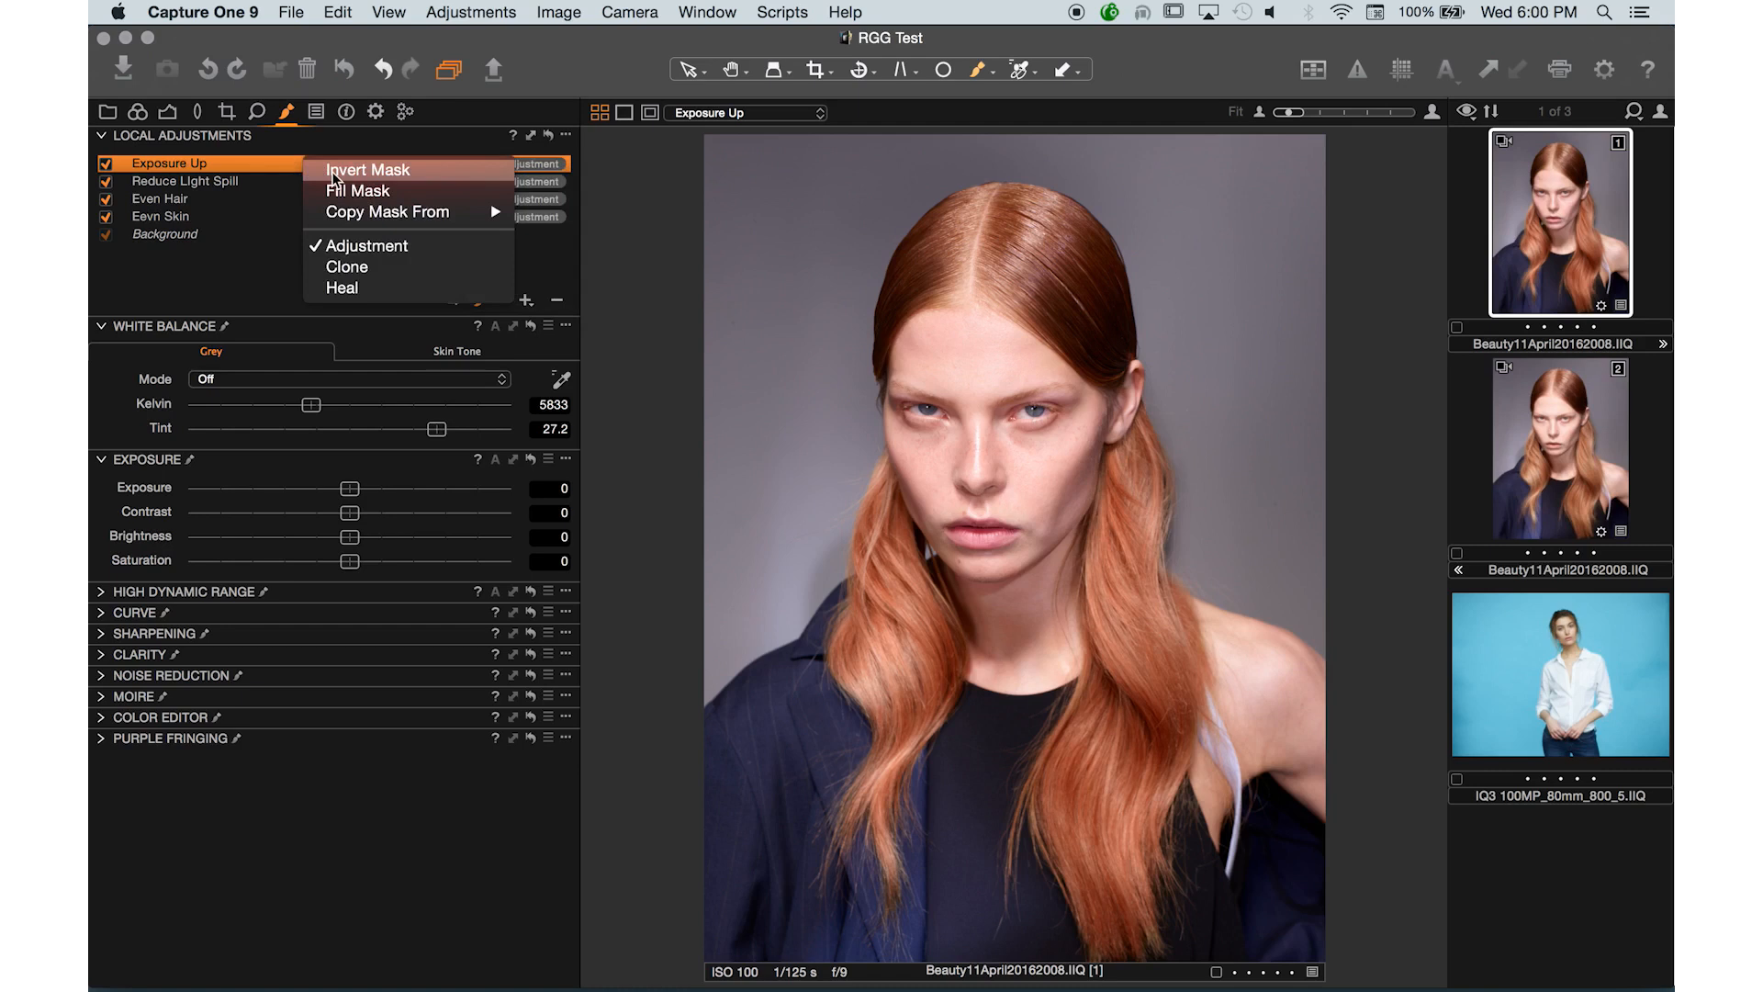
left_click(332, 175)
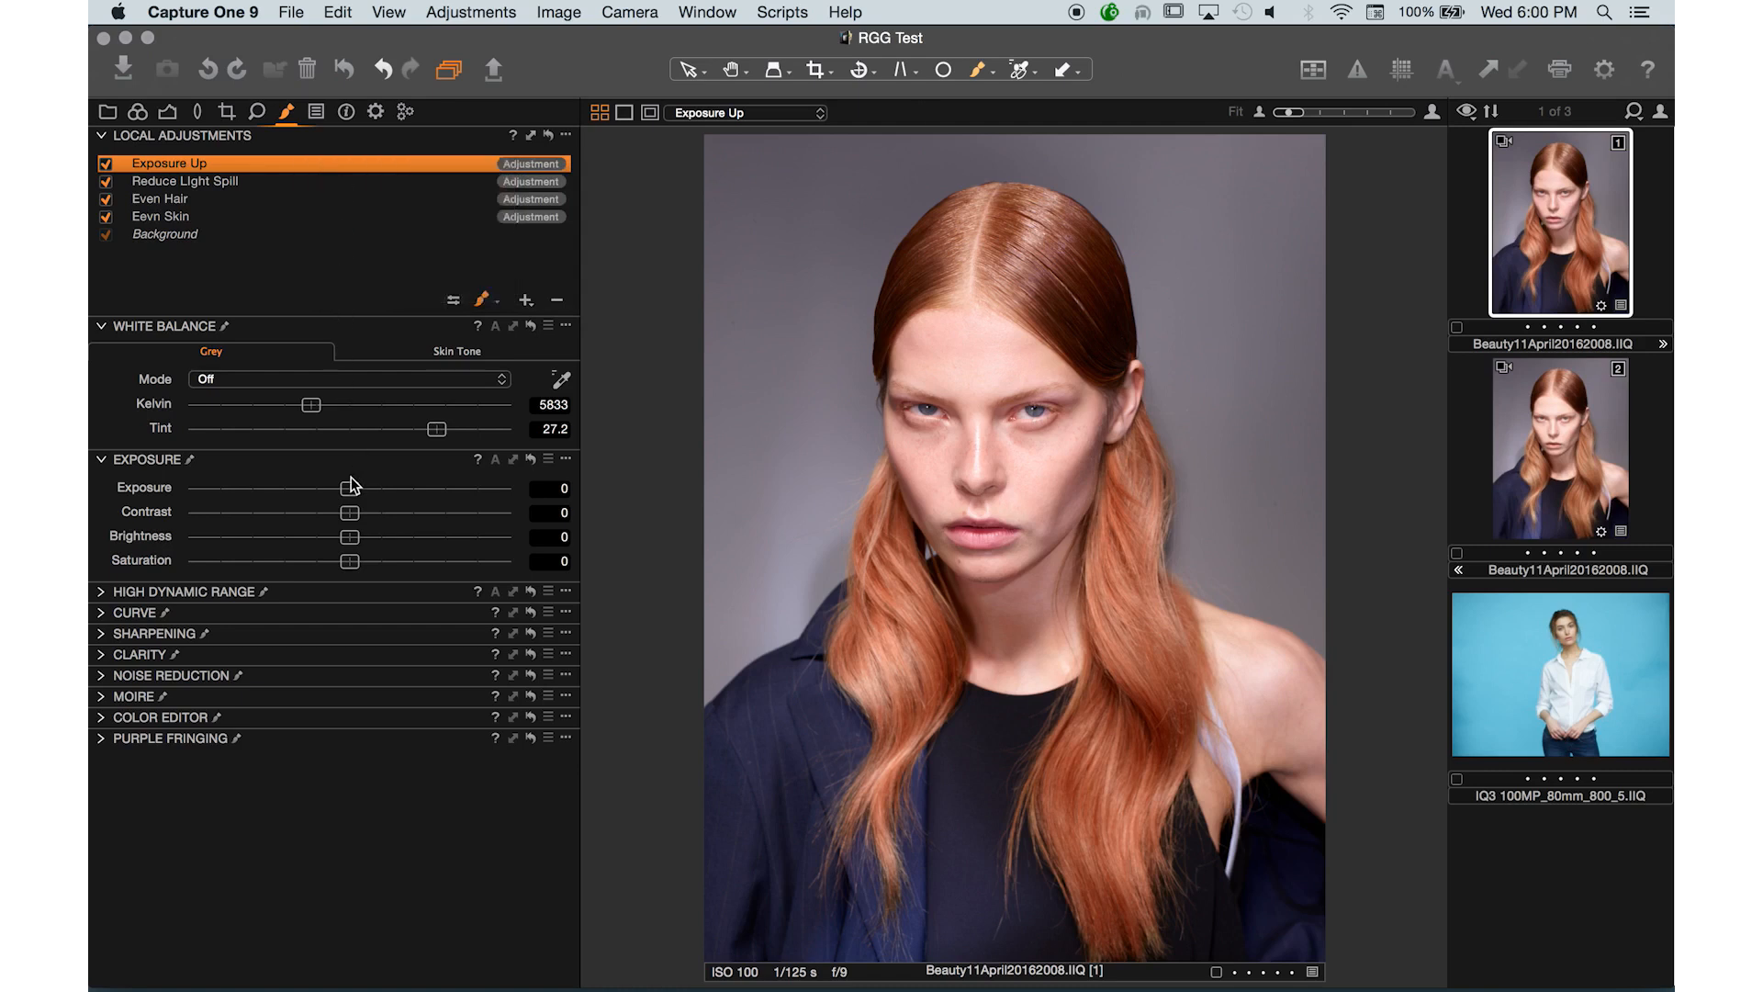
- Set the Exposure Up layer's Exposure to 1.6
left_click_drag(350, 491, 418, 501)
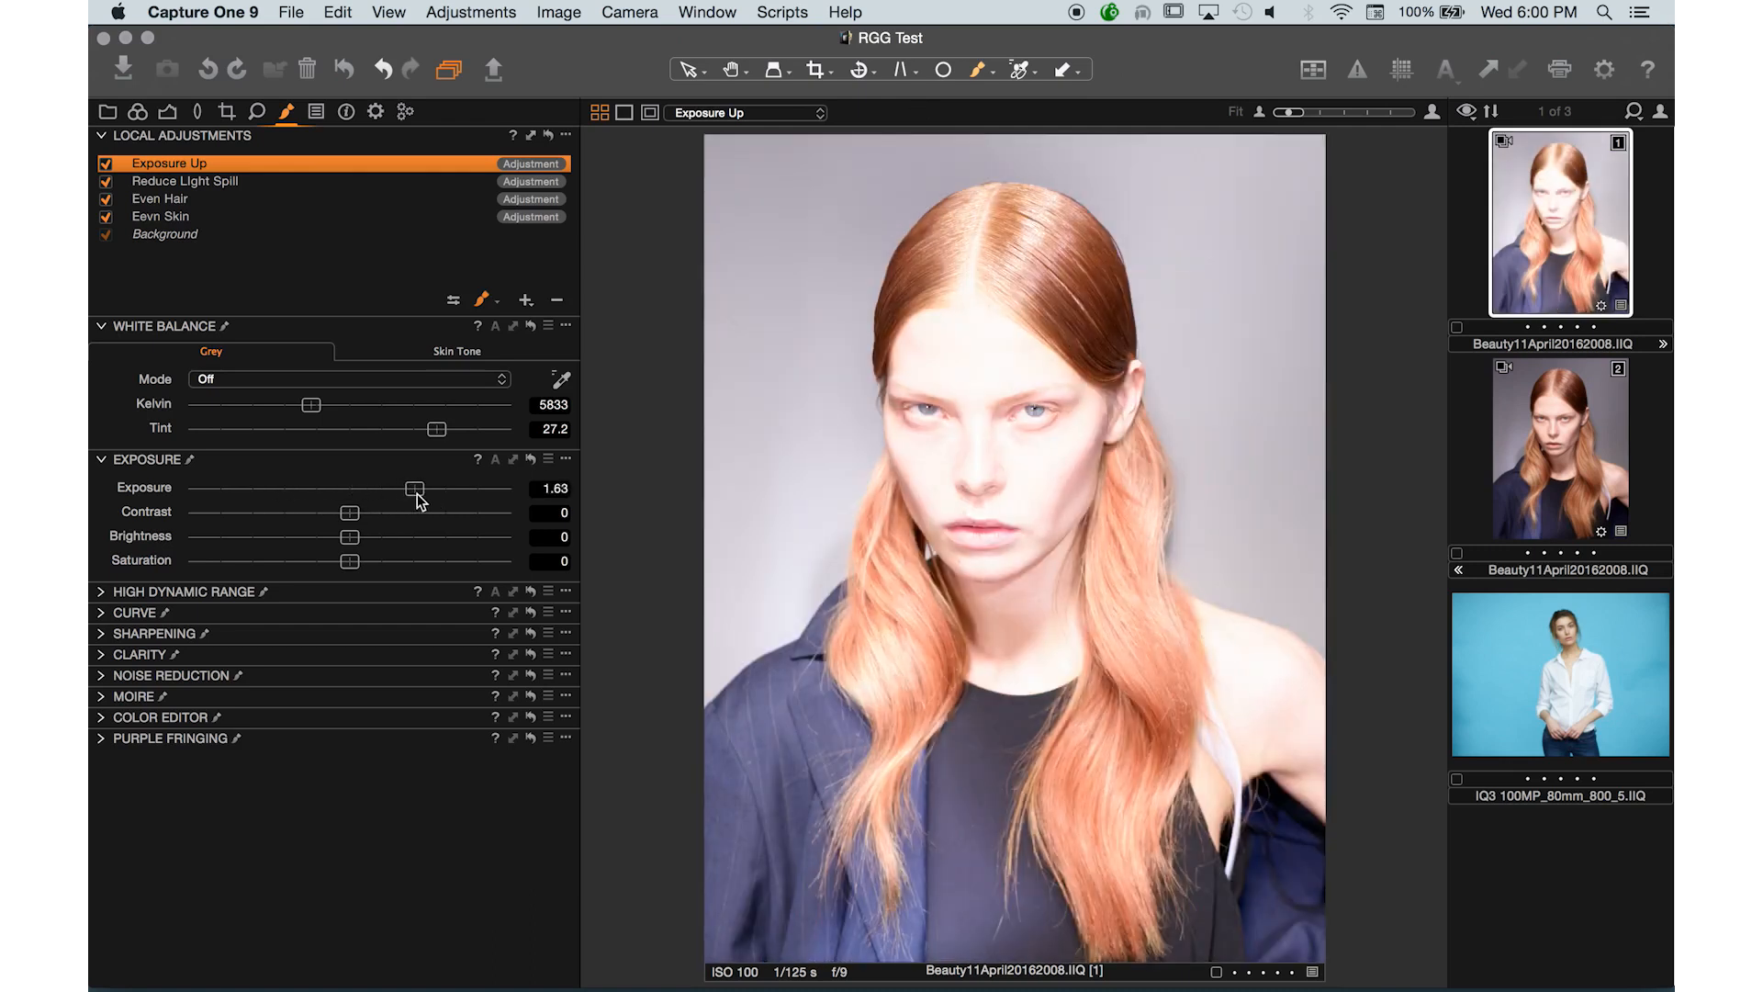
left_click_drag(417, 494, 410, 494)
left_click(482, 302)
left_click(514, 305)
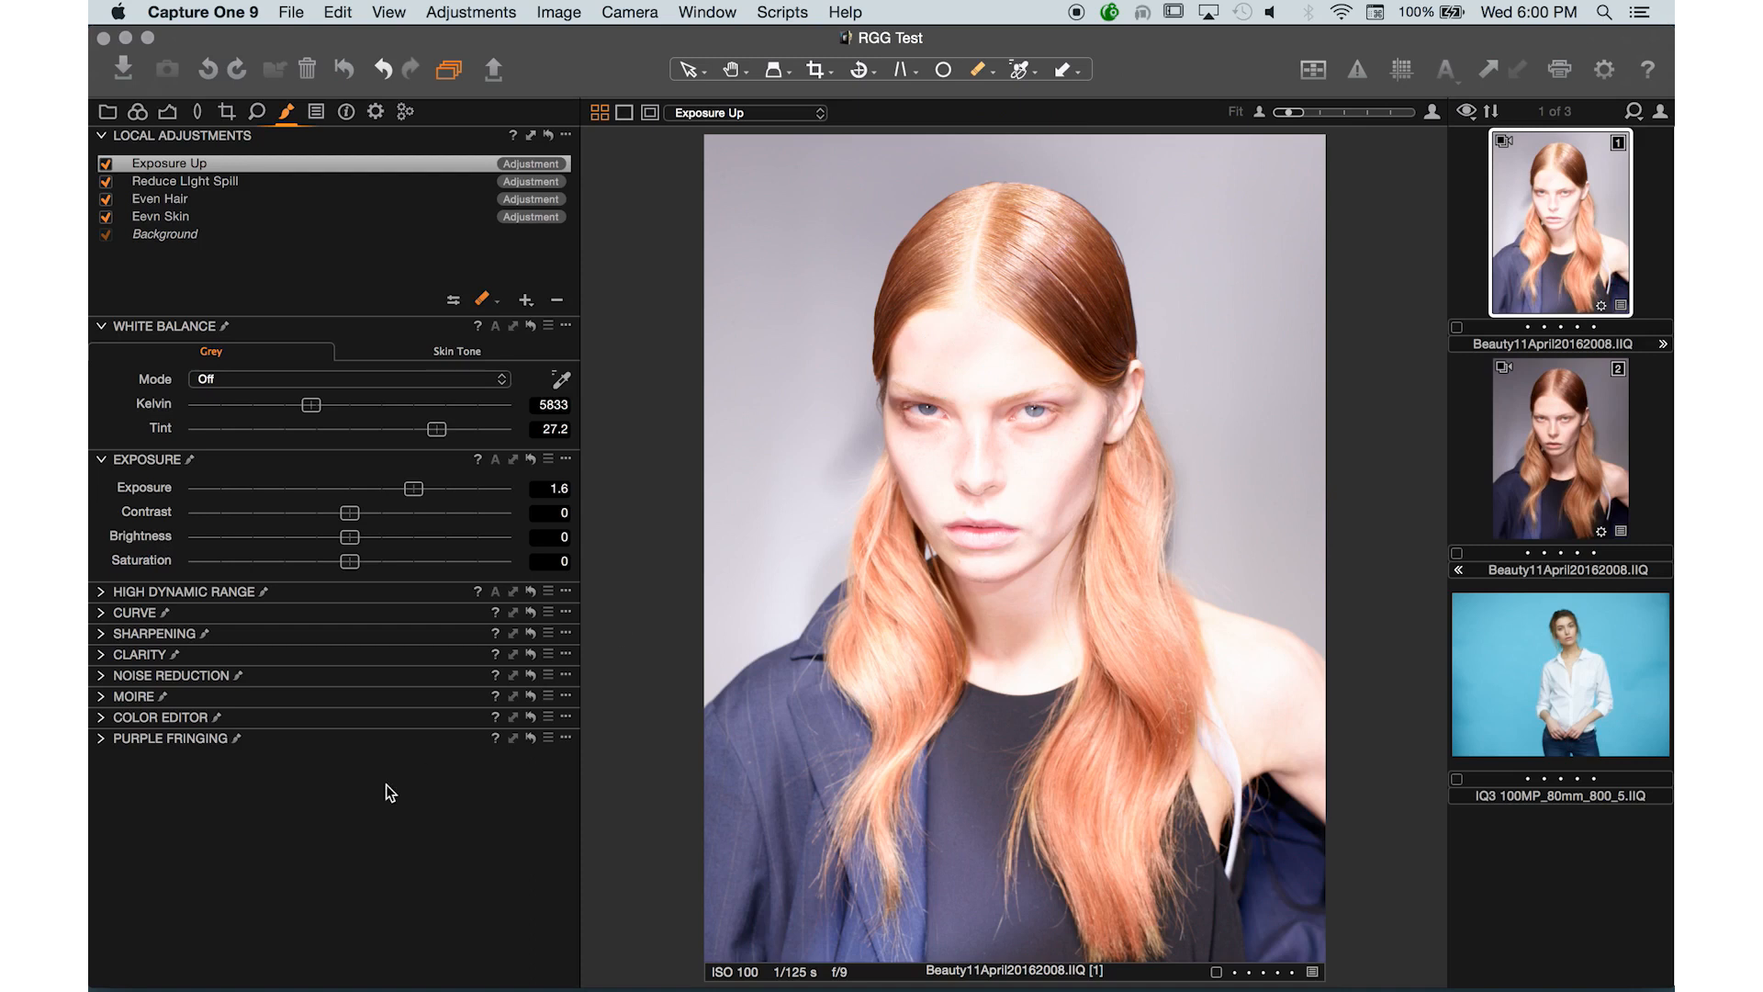
- Toggle the Exposure Up layer off to compare the image
left_click(103, 720, "alt")
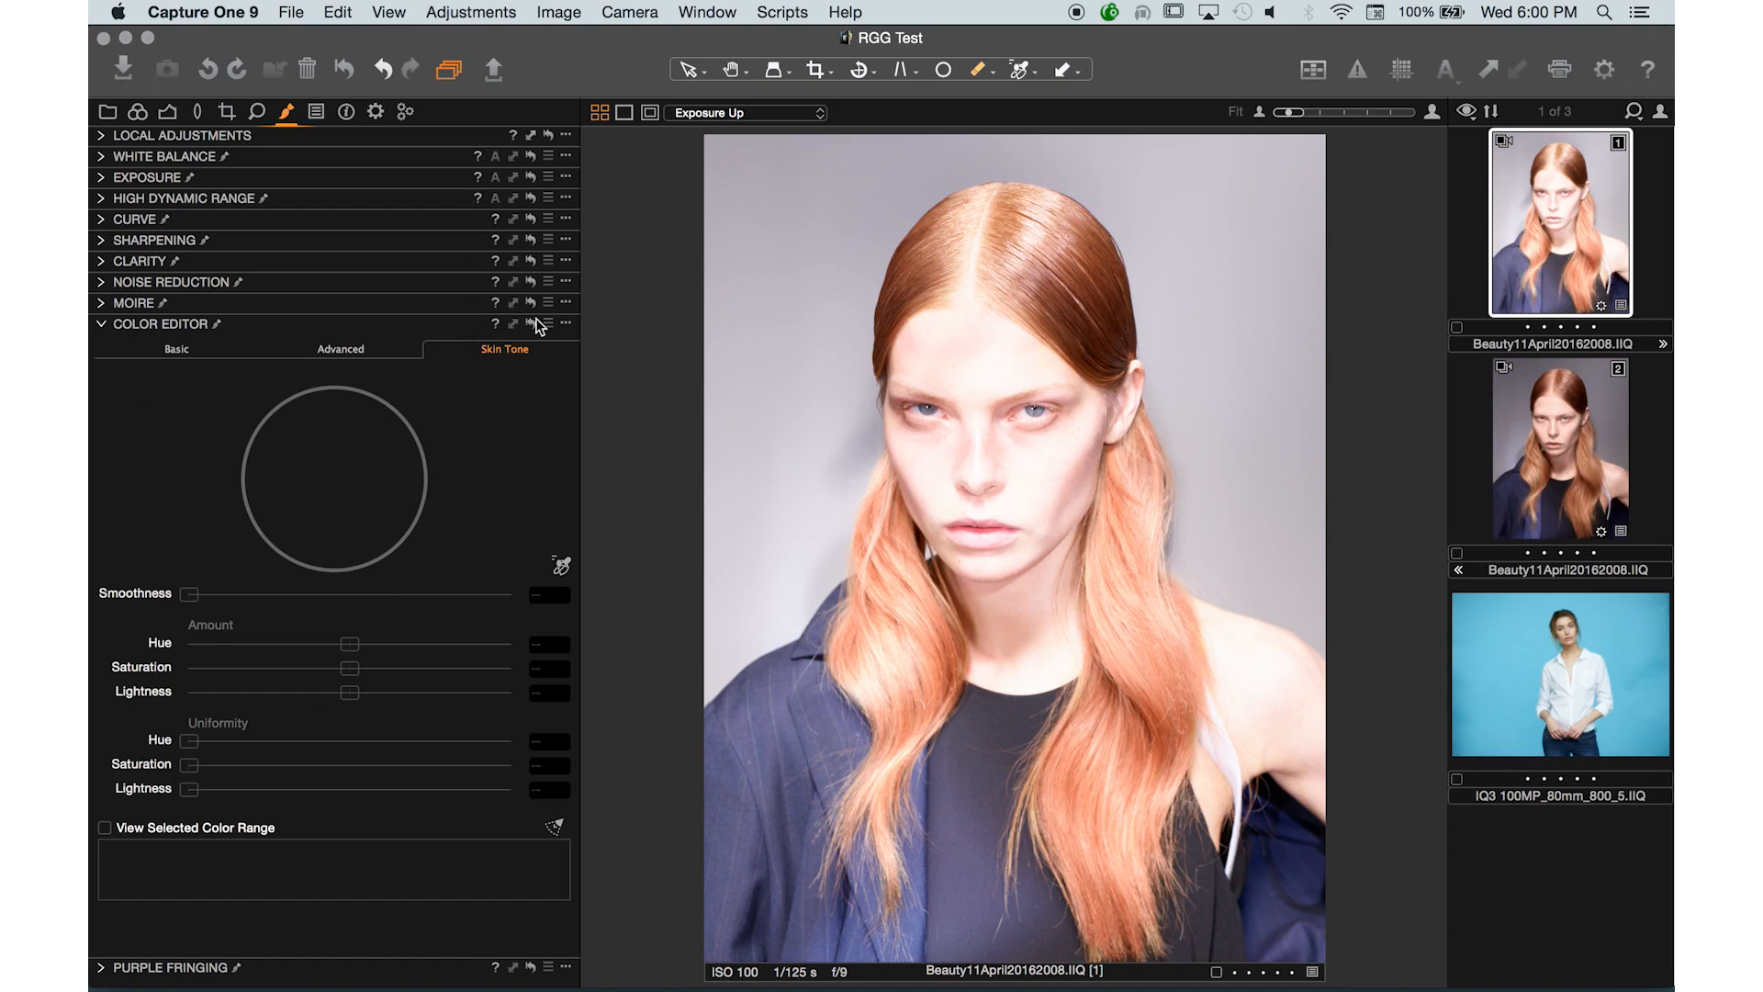
left_click(105, 136, "alt")
left_click(106, 164)
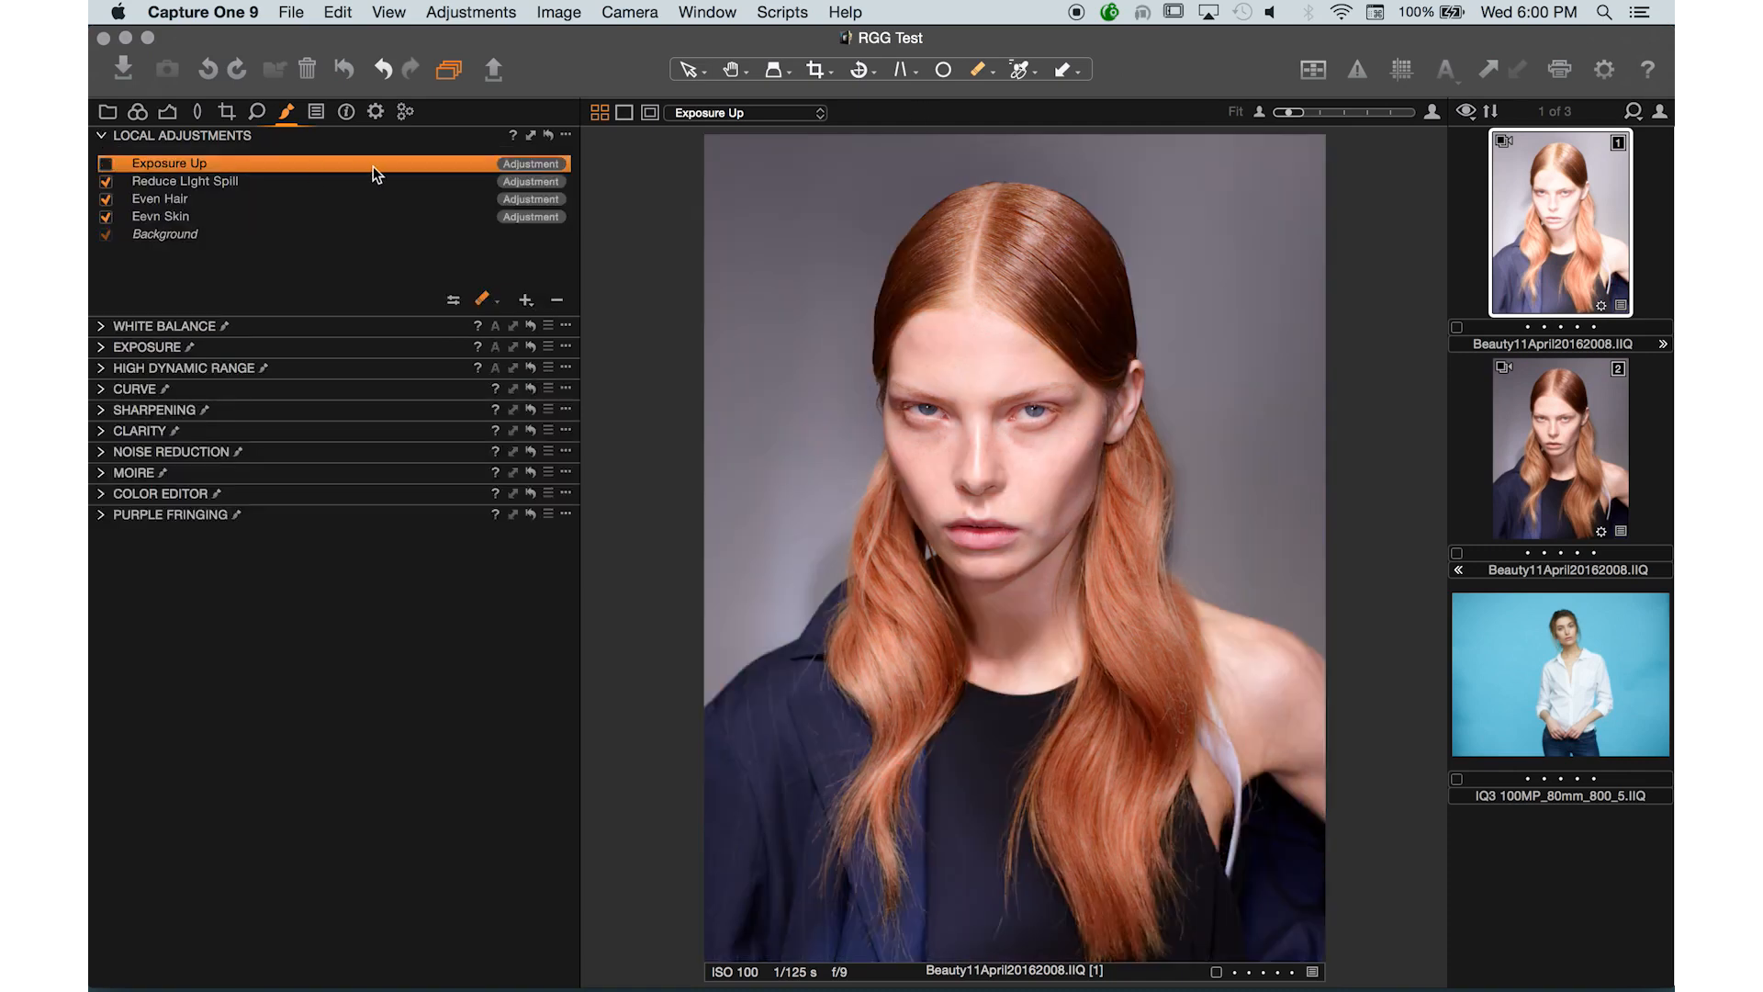
- Delete the Exposure Up layer
left_click(558, 301)
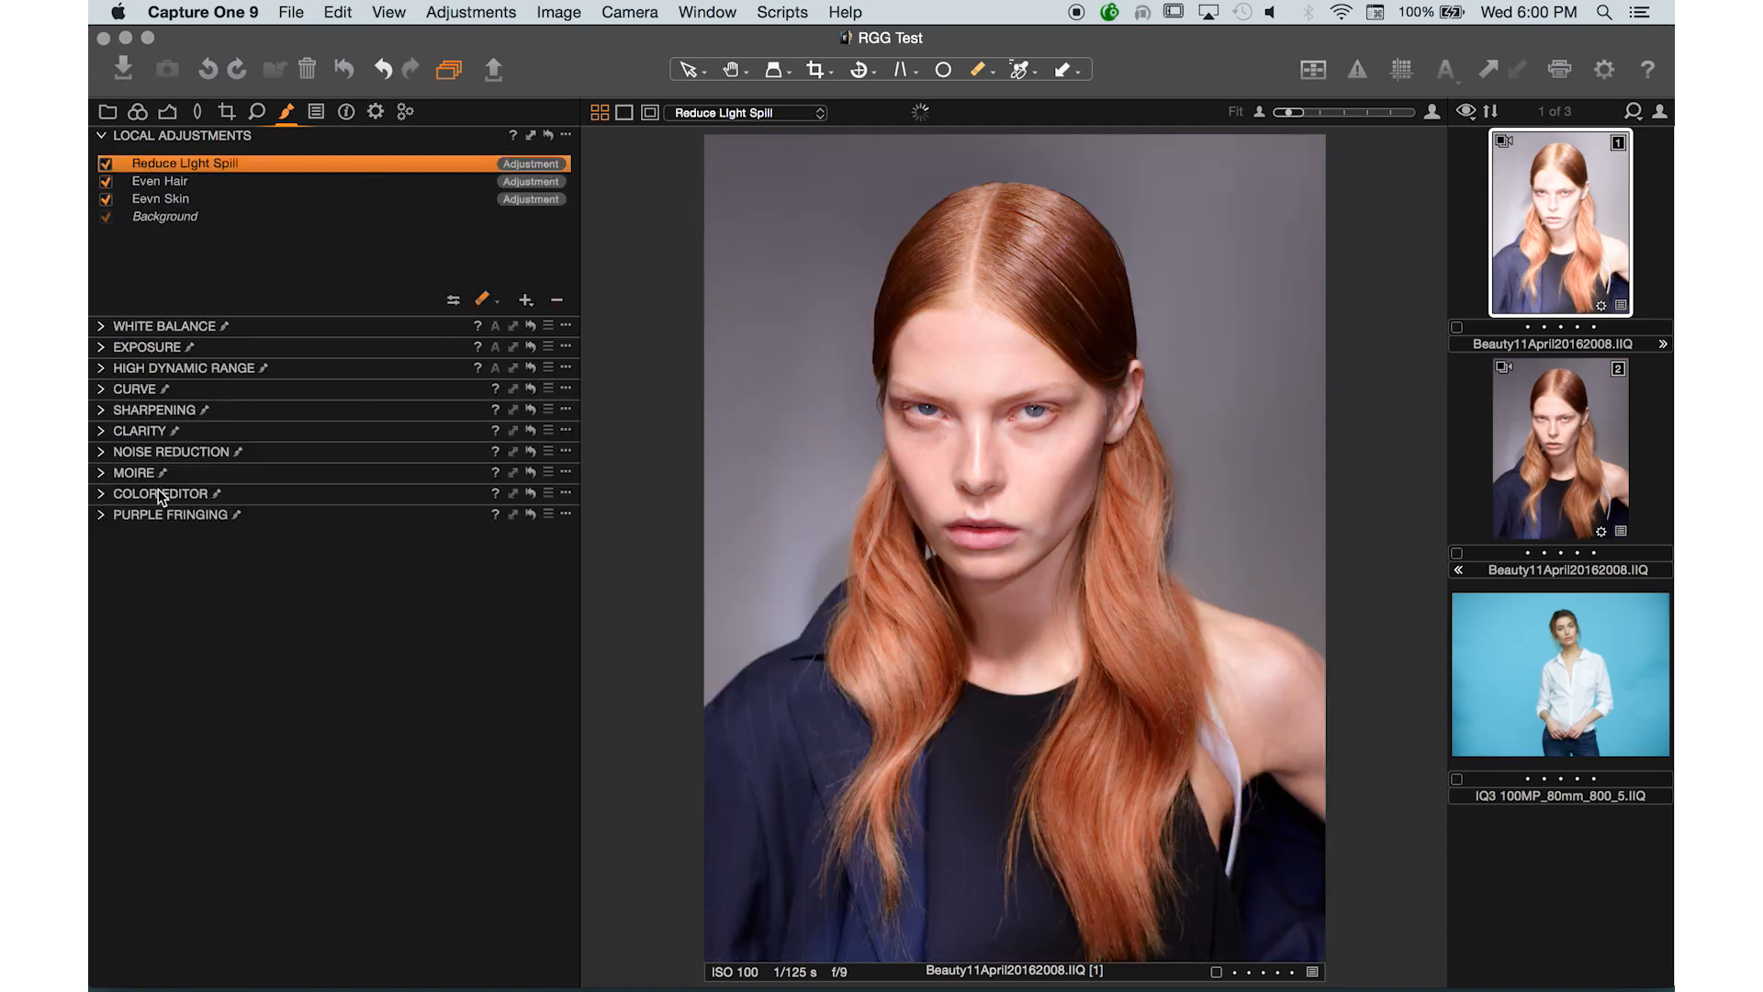
left_click(102, 516)
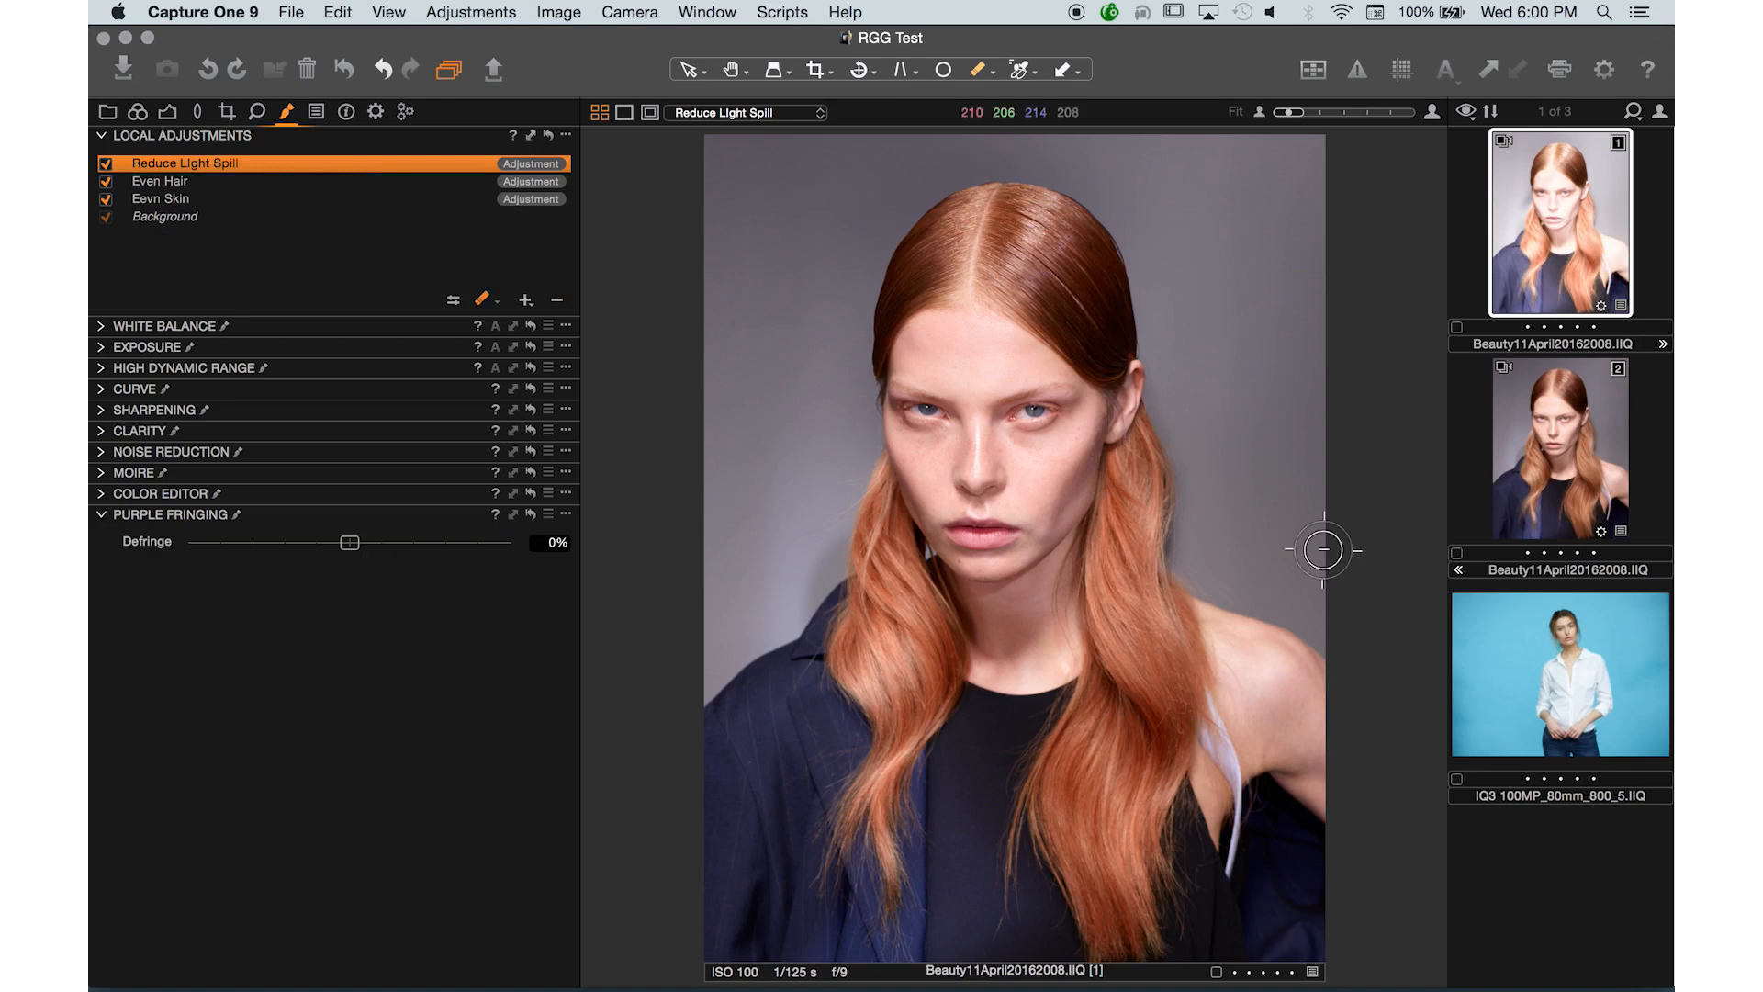
- Open the blue-background portrait and add a new local adjustment layer named Even Skin
left_click(1540, 681)
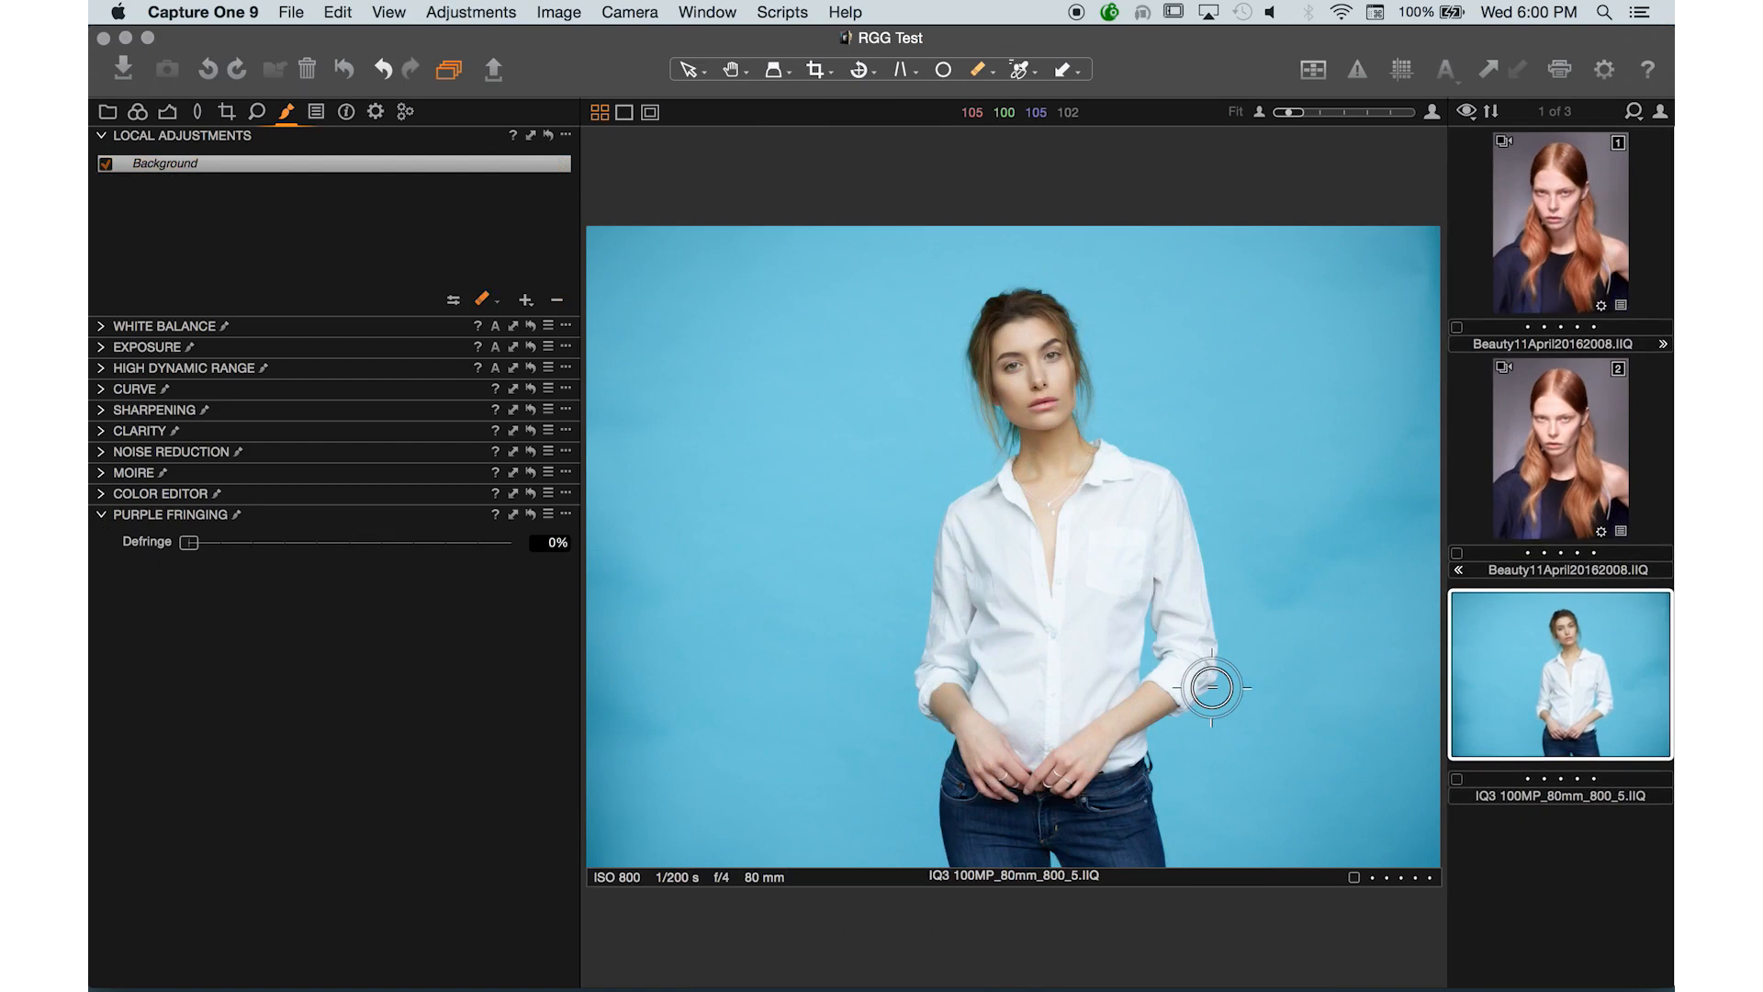
key("super+plus")
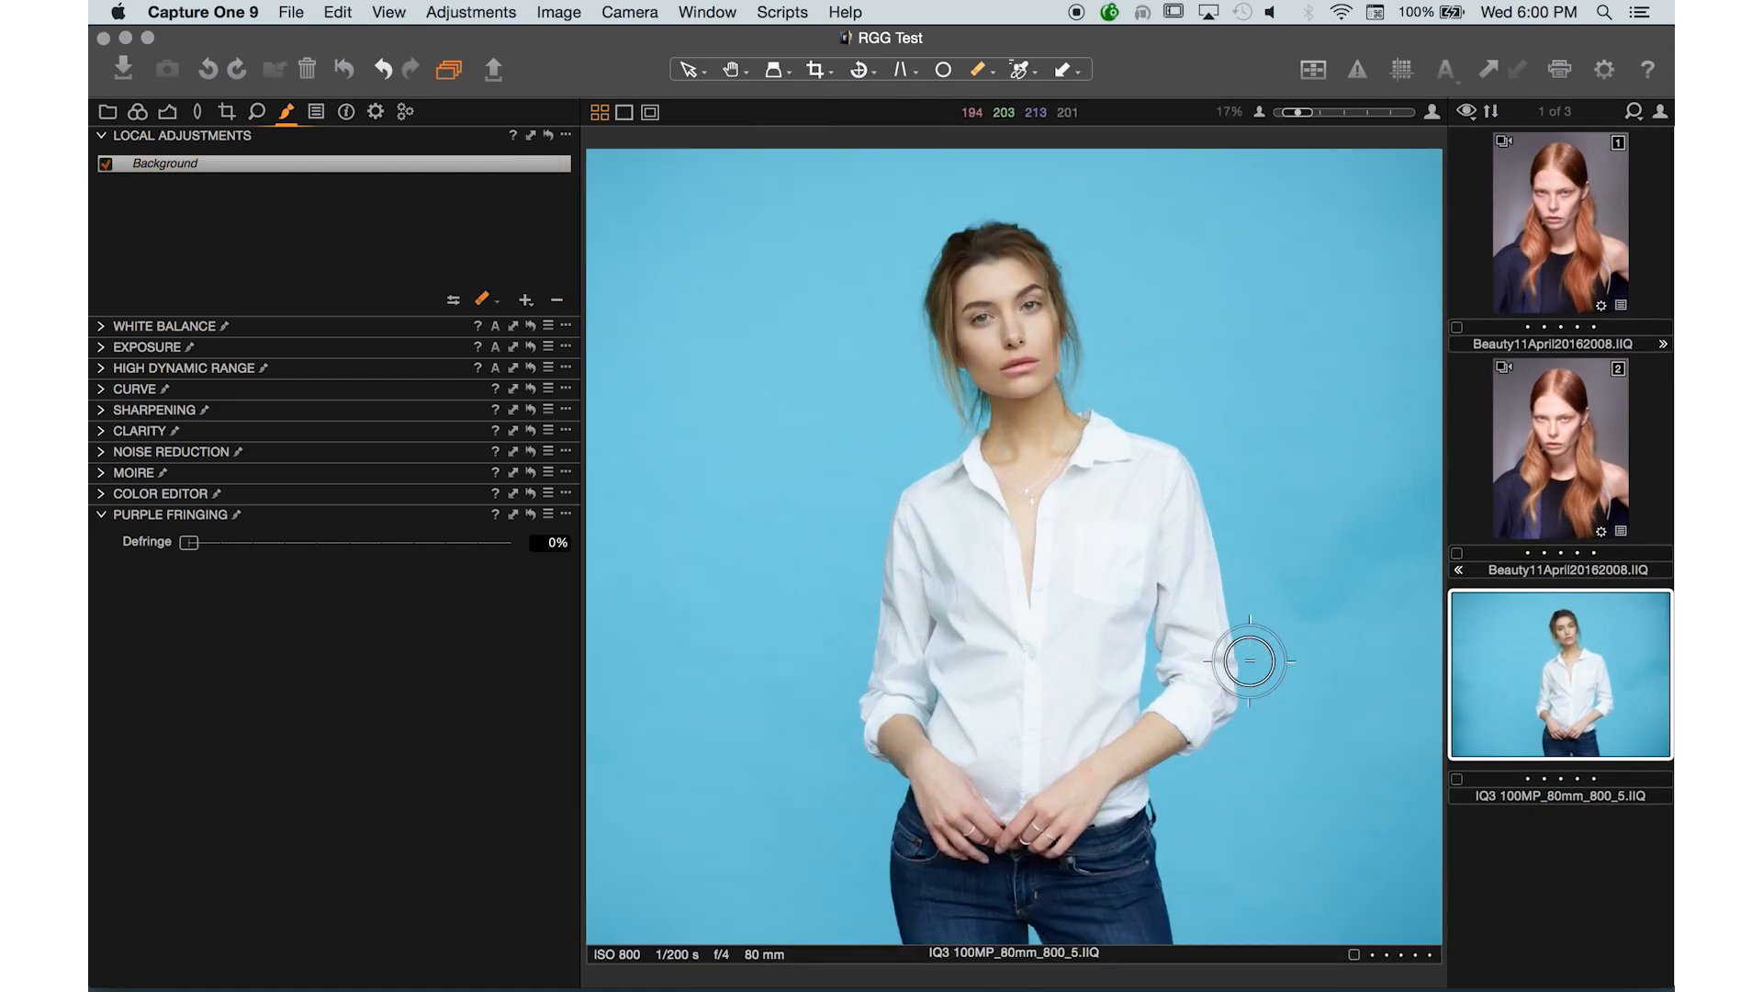
left_click(525, 301)
type("Ecen Sk")
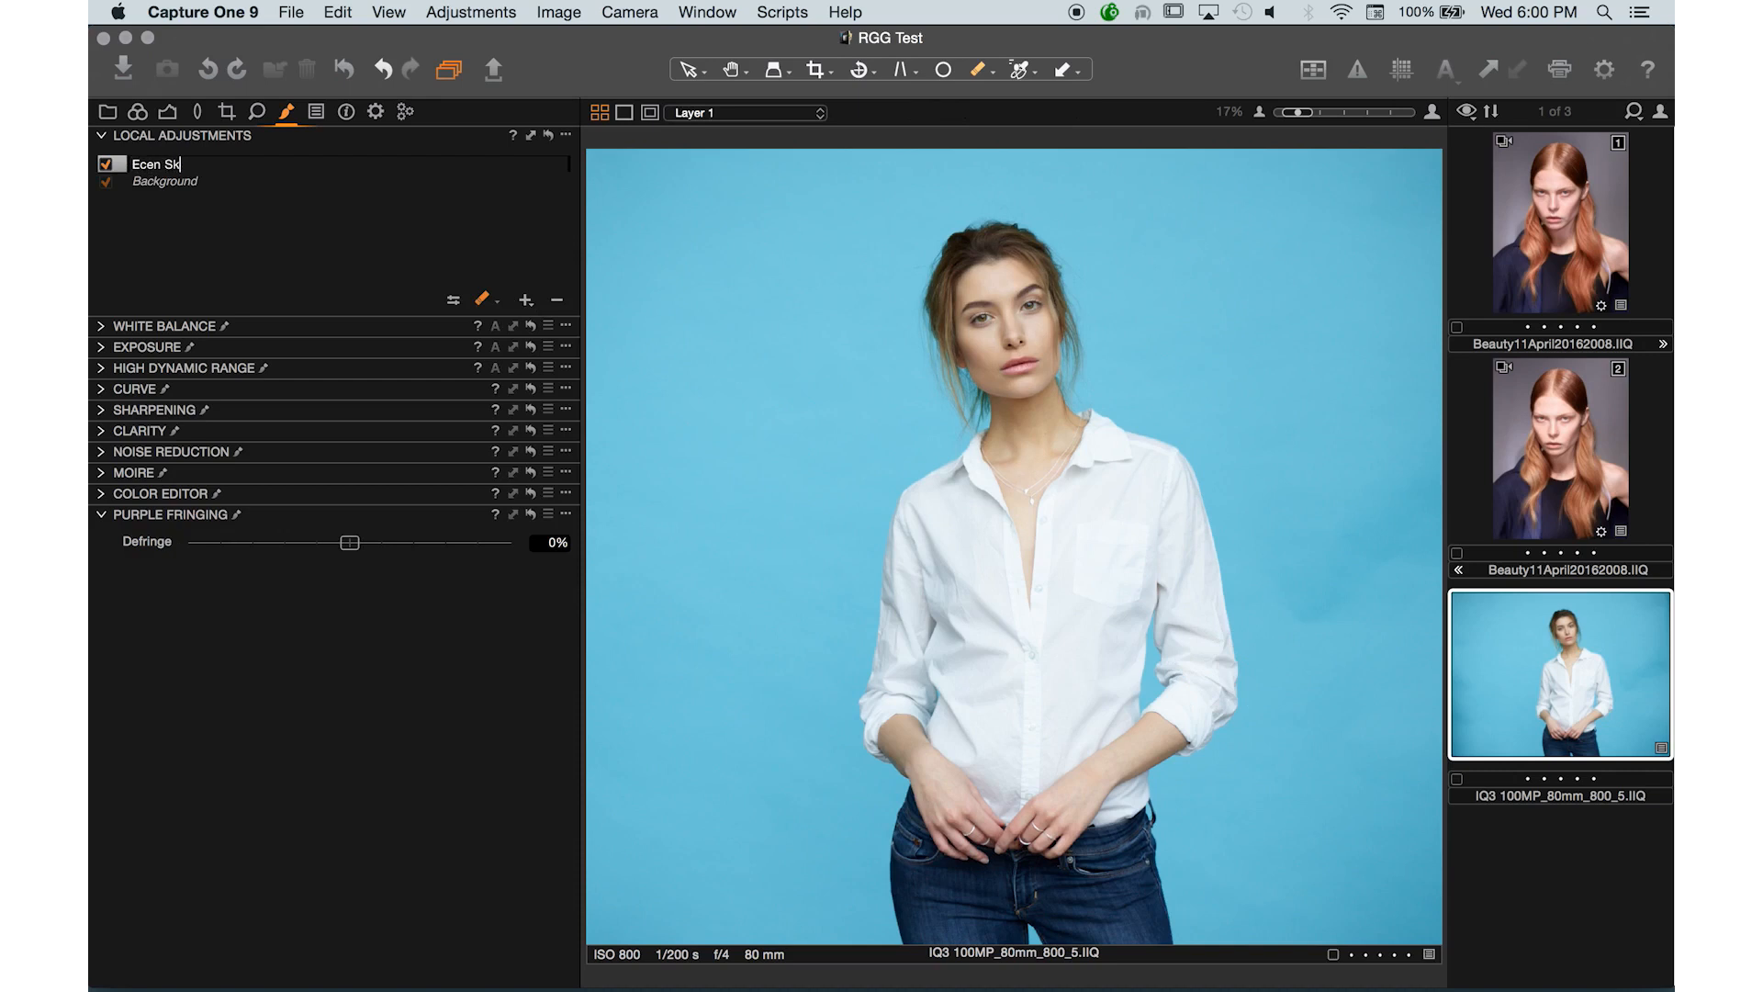
key("BackSpace")
key("BackSpace")
key("BackSpace")
type("ven Skin")
key("Return")
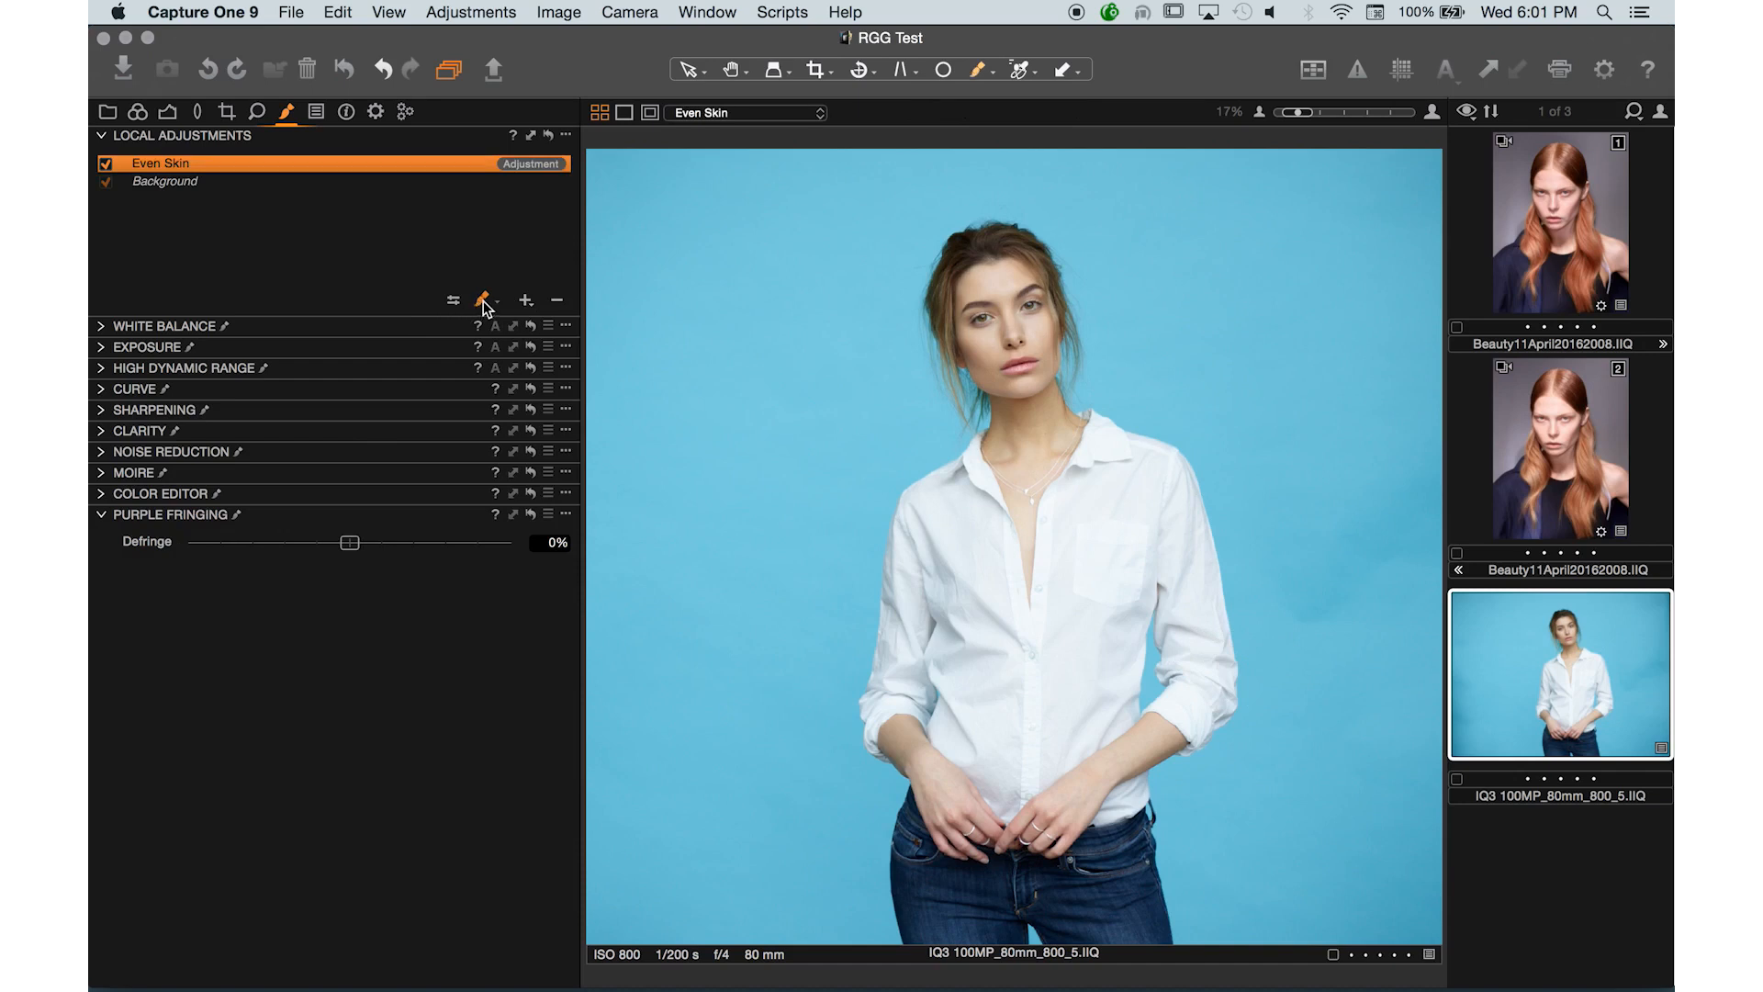
- In the Even Skin layer's Skin Tone color editor, sample the skin colour from the hand and set Uniformity Hue to 94
left_click(118, 496, "alt")
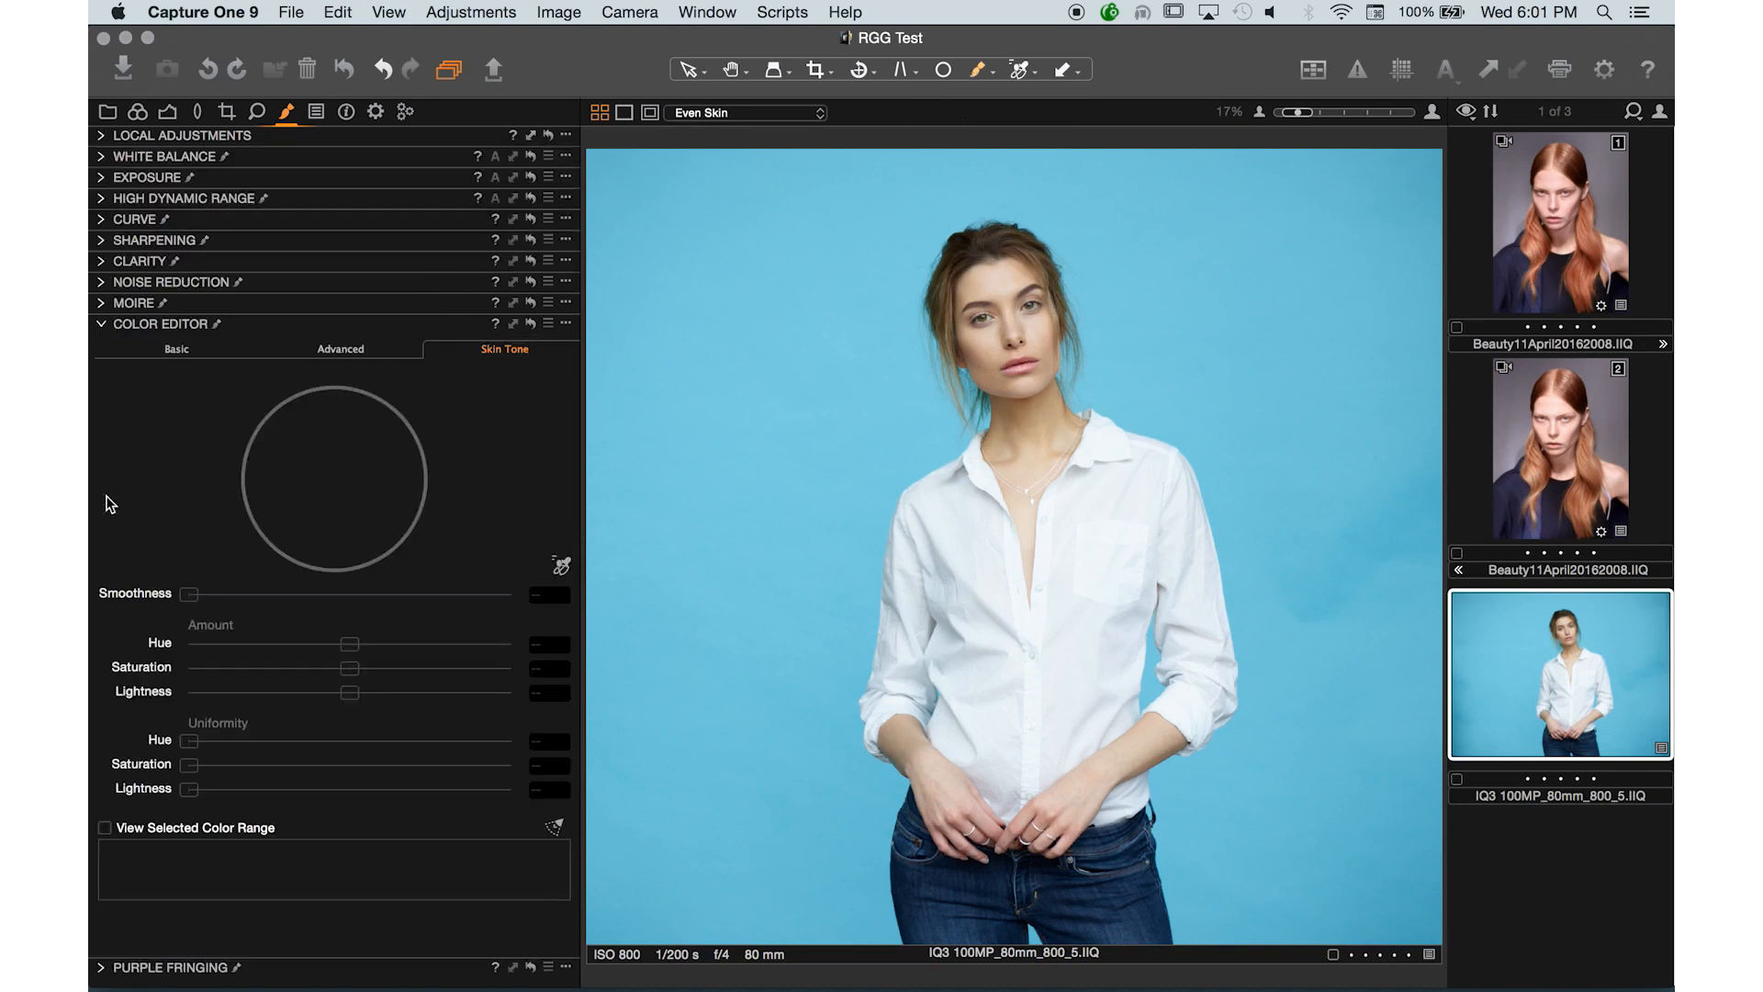
left_click(561, 567)
left_click(1101, 772)
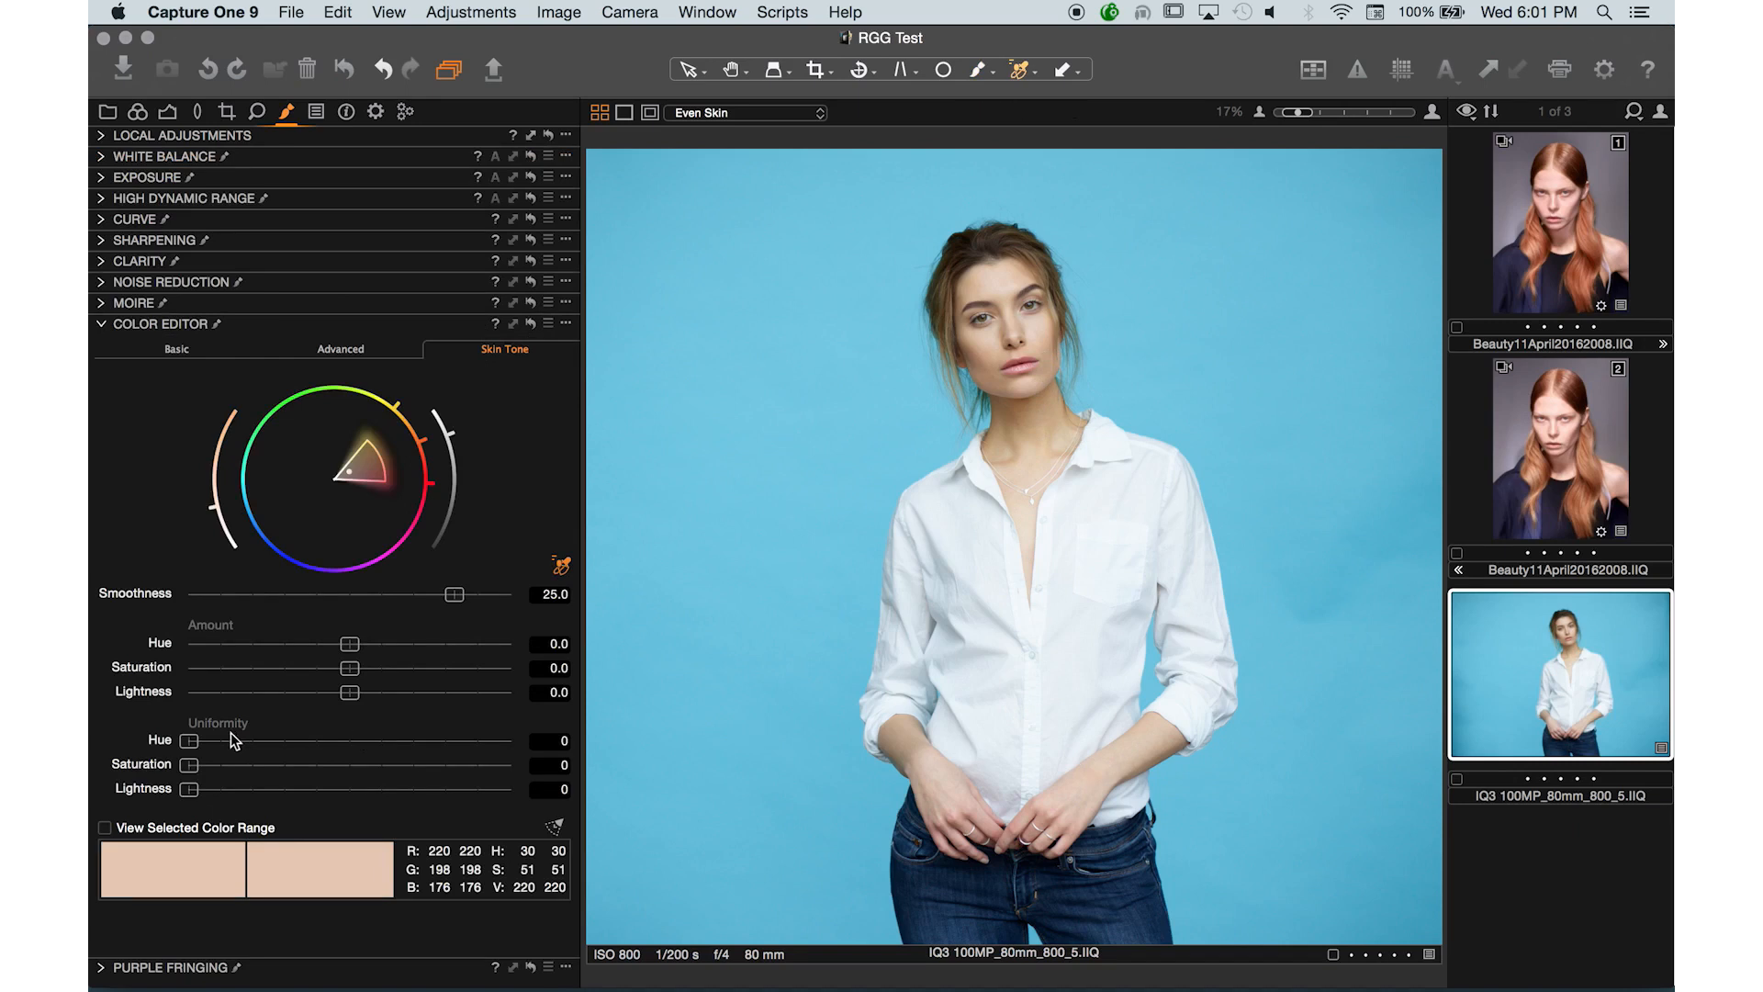
left_click_drag(226, 740, 494, 744)
- With a reduced brush size, paint the Even Skin mask over the model's face and neck
left_click(979, 72)
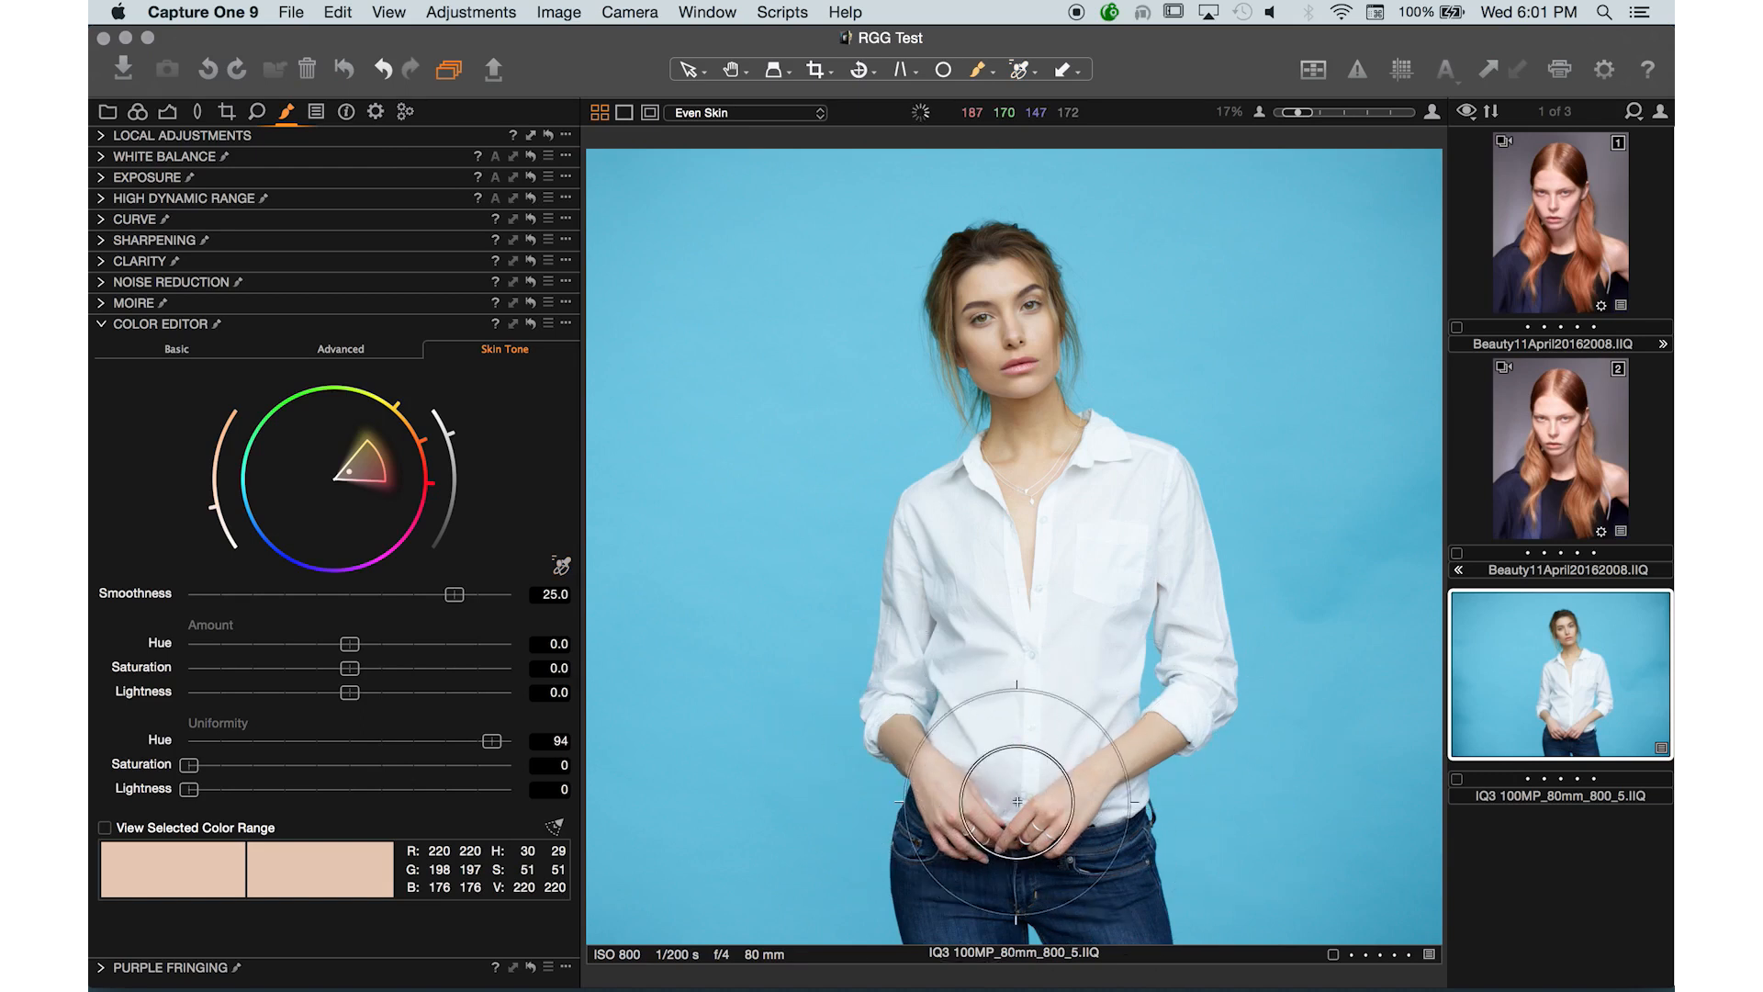
left_click(105, 135)
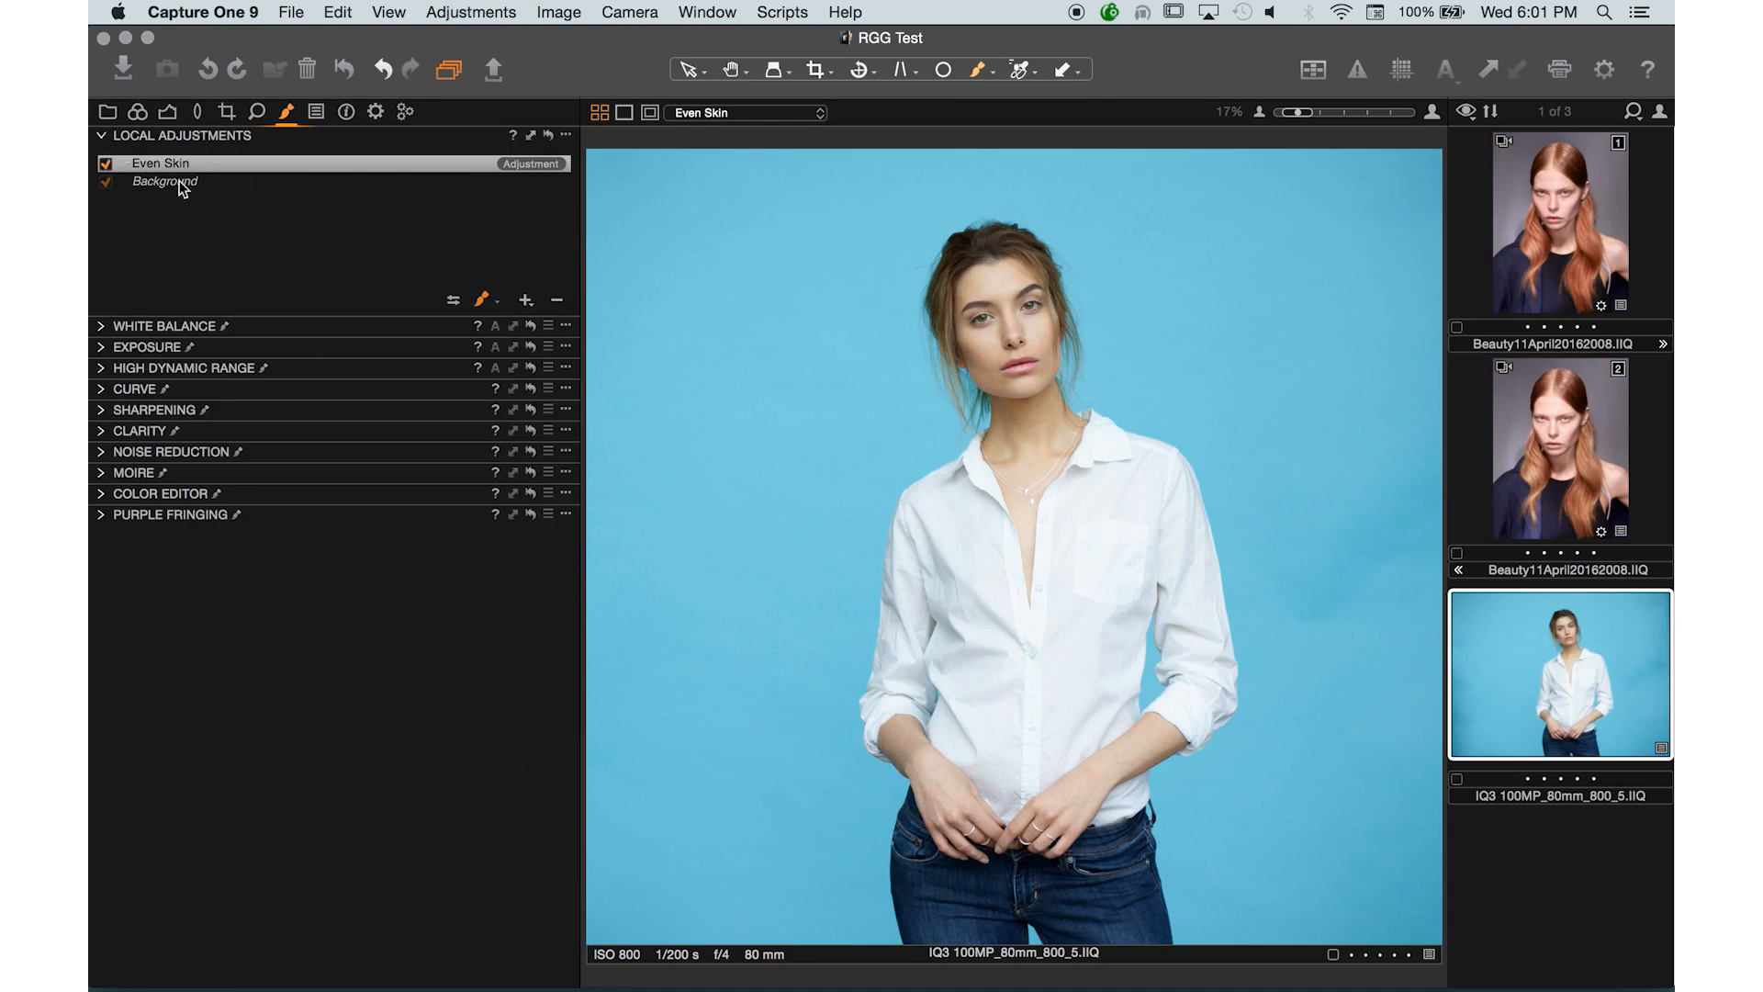
left_click(463, 302)
left_click(448, 378)
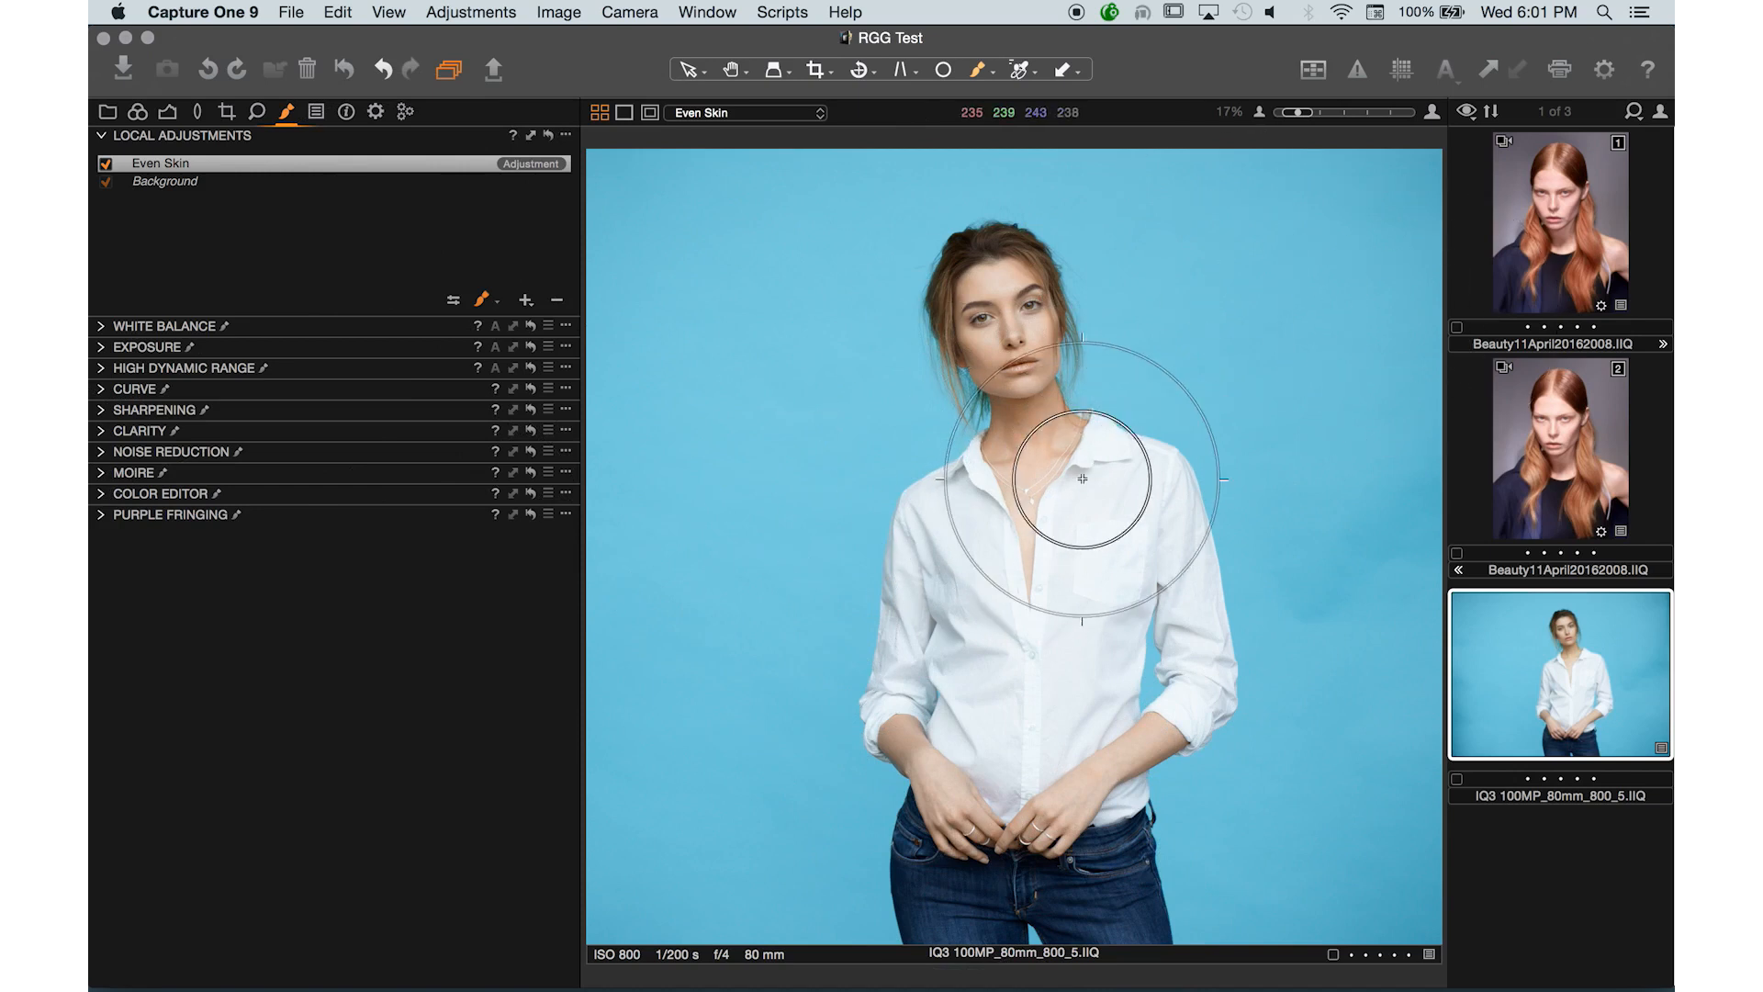
key("super+equal")
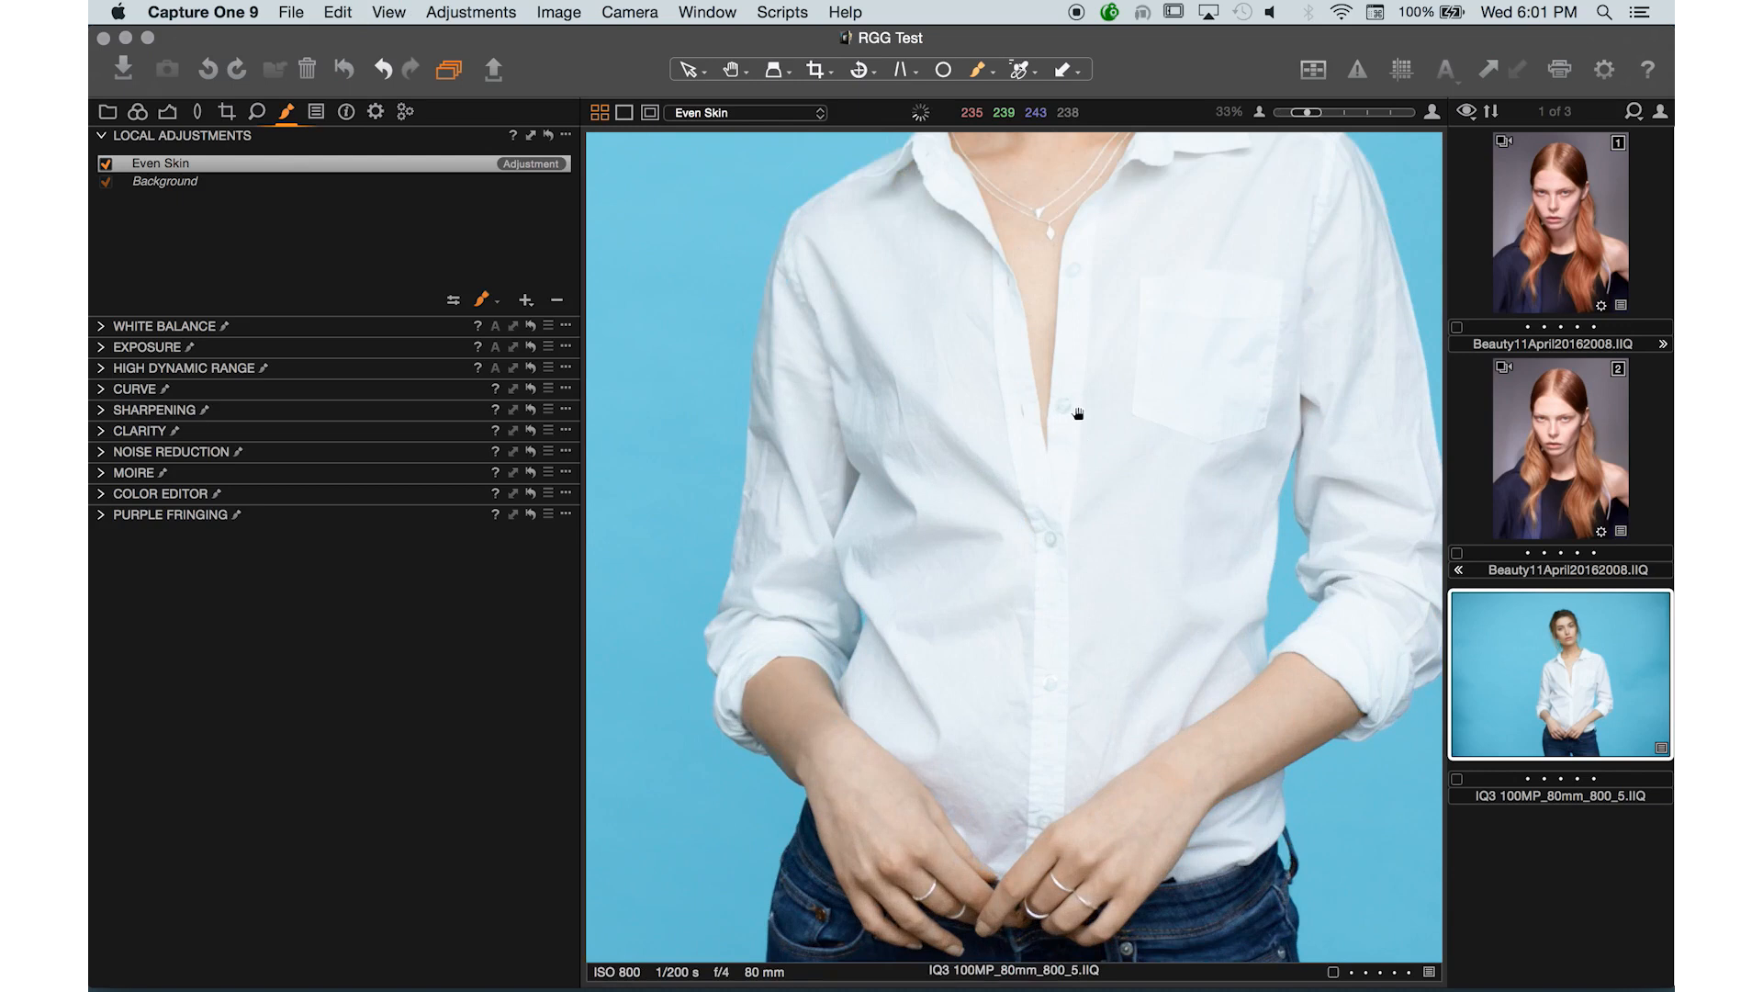
left_click_drag(1078, 413, 1062, 689)
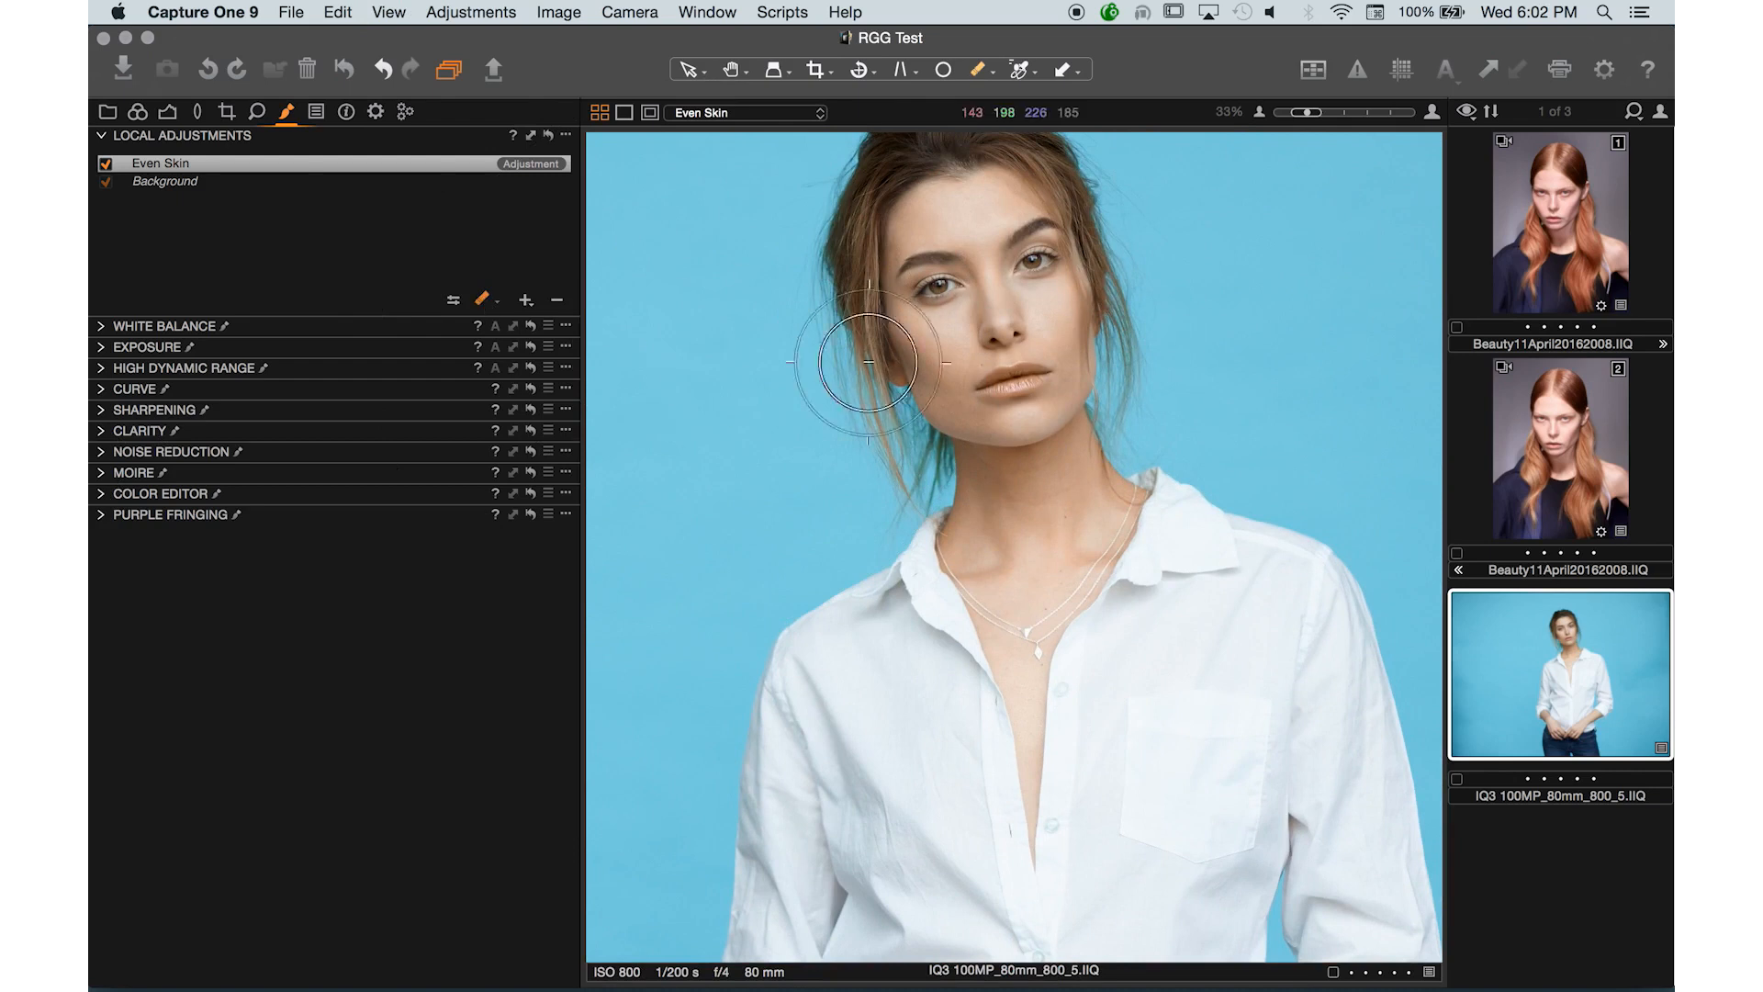
key("bracketleft")
key("bracketleft")
key("bracketleft")
key("bracketleft")
key("bracketleft")
key("bracketleft")
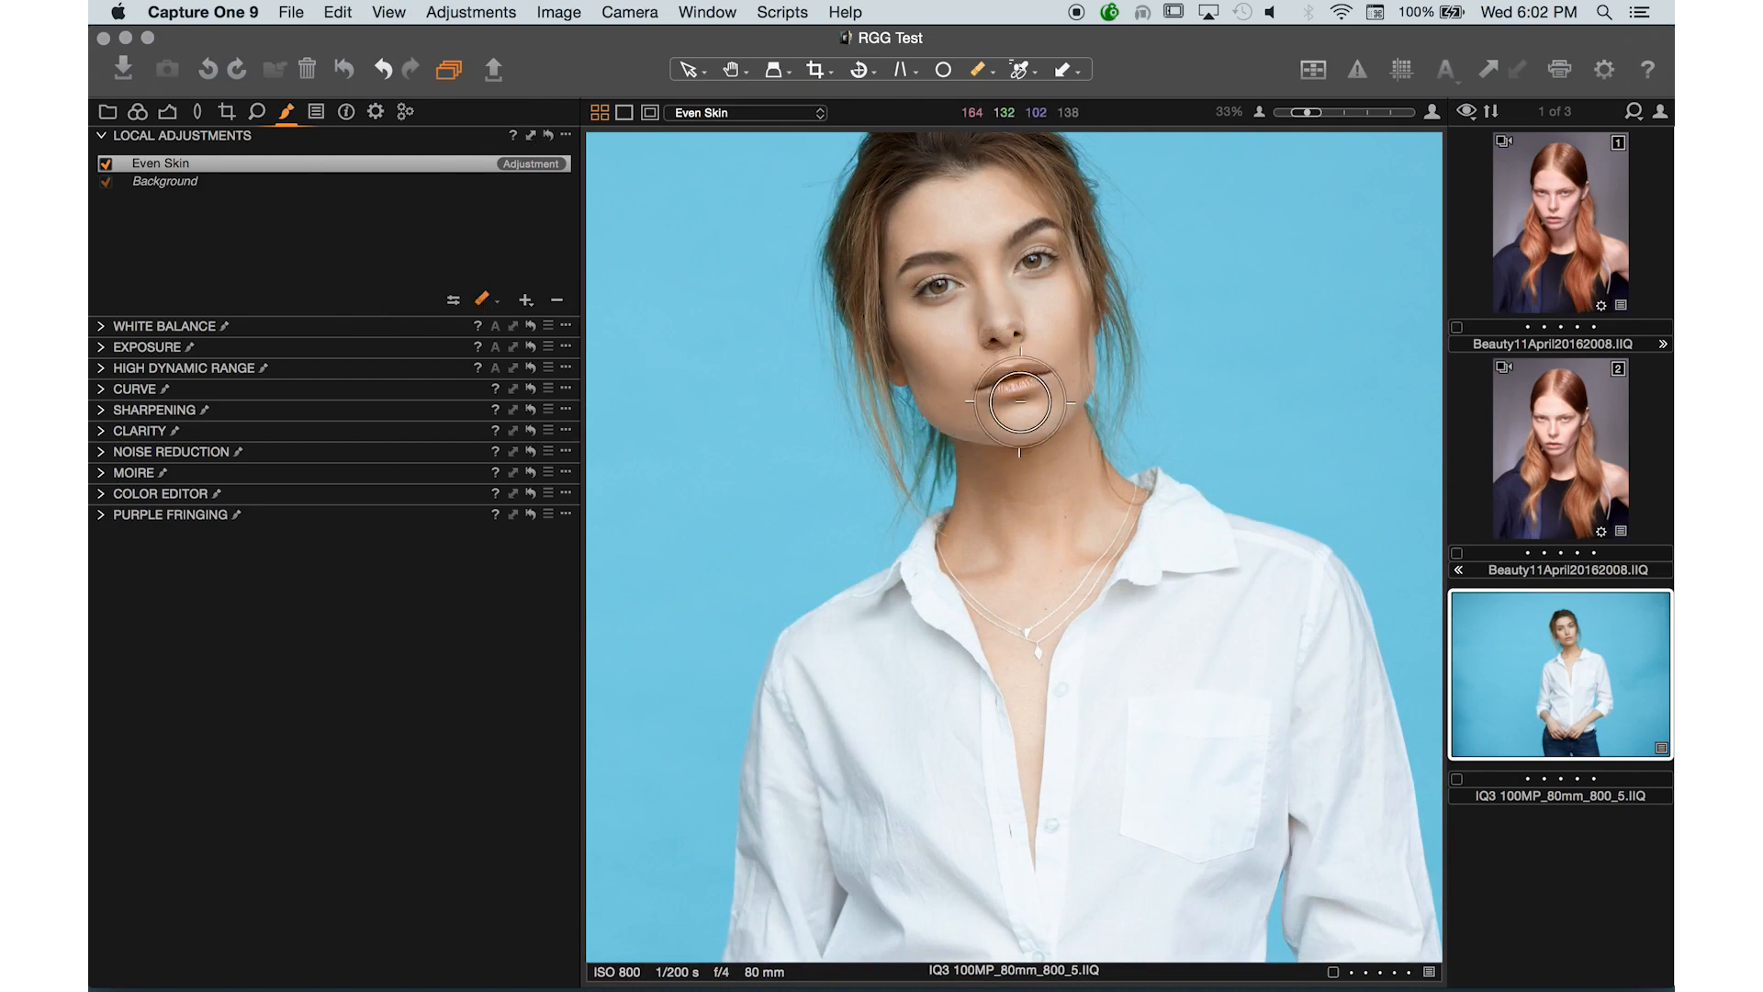
key("bracketleft")
key("bracketleft")
key("bracketleft")
key("bracketleft")
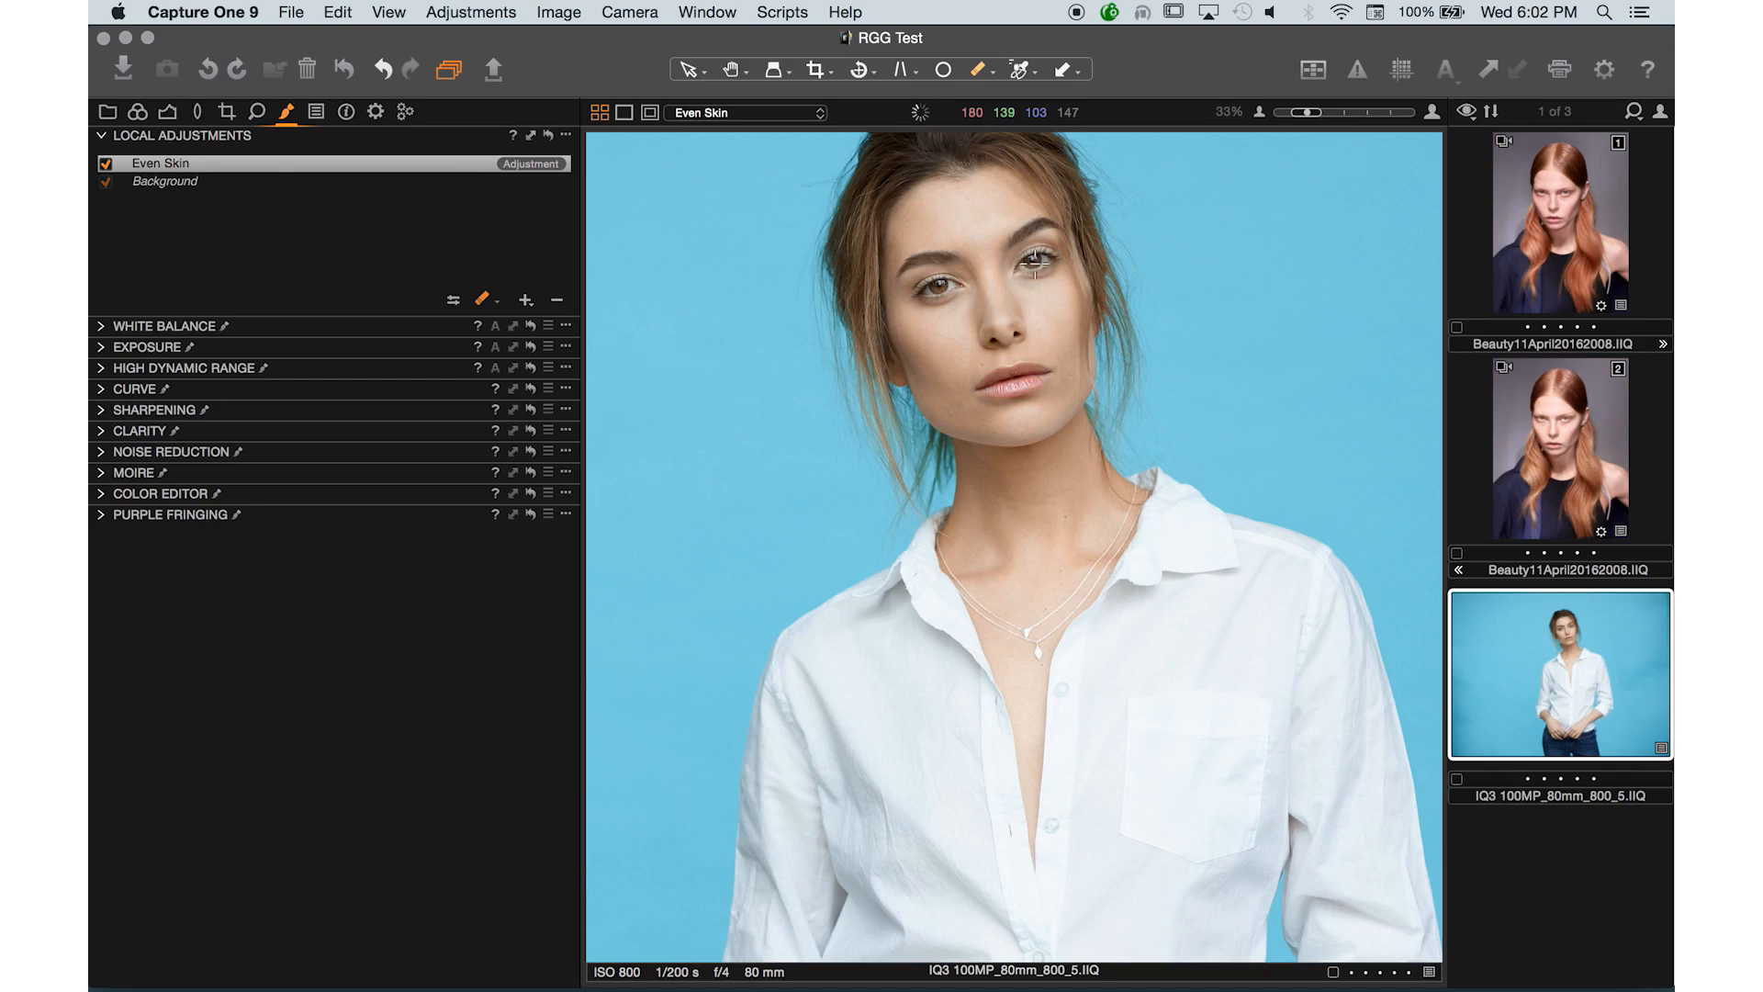
left_click(479, 300)
left_click(545, 366)
left_click_drag(1042, 260, 1040, 260)
left_click_drag(1045, 375, 1003, 387)
mouse_move(836, 228)
left_mouse_down()
mouse_move(877, 445)
mouse_move(837, 208)
left_mouse_up()
key("space")
left_click_drag(1008, 342, 945, 415)
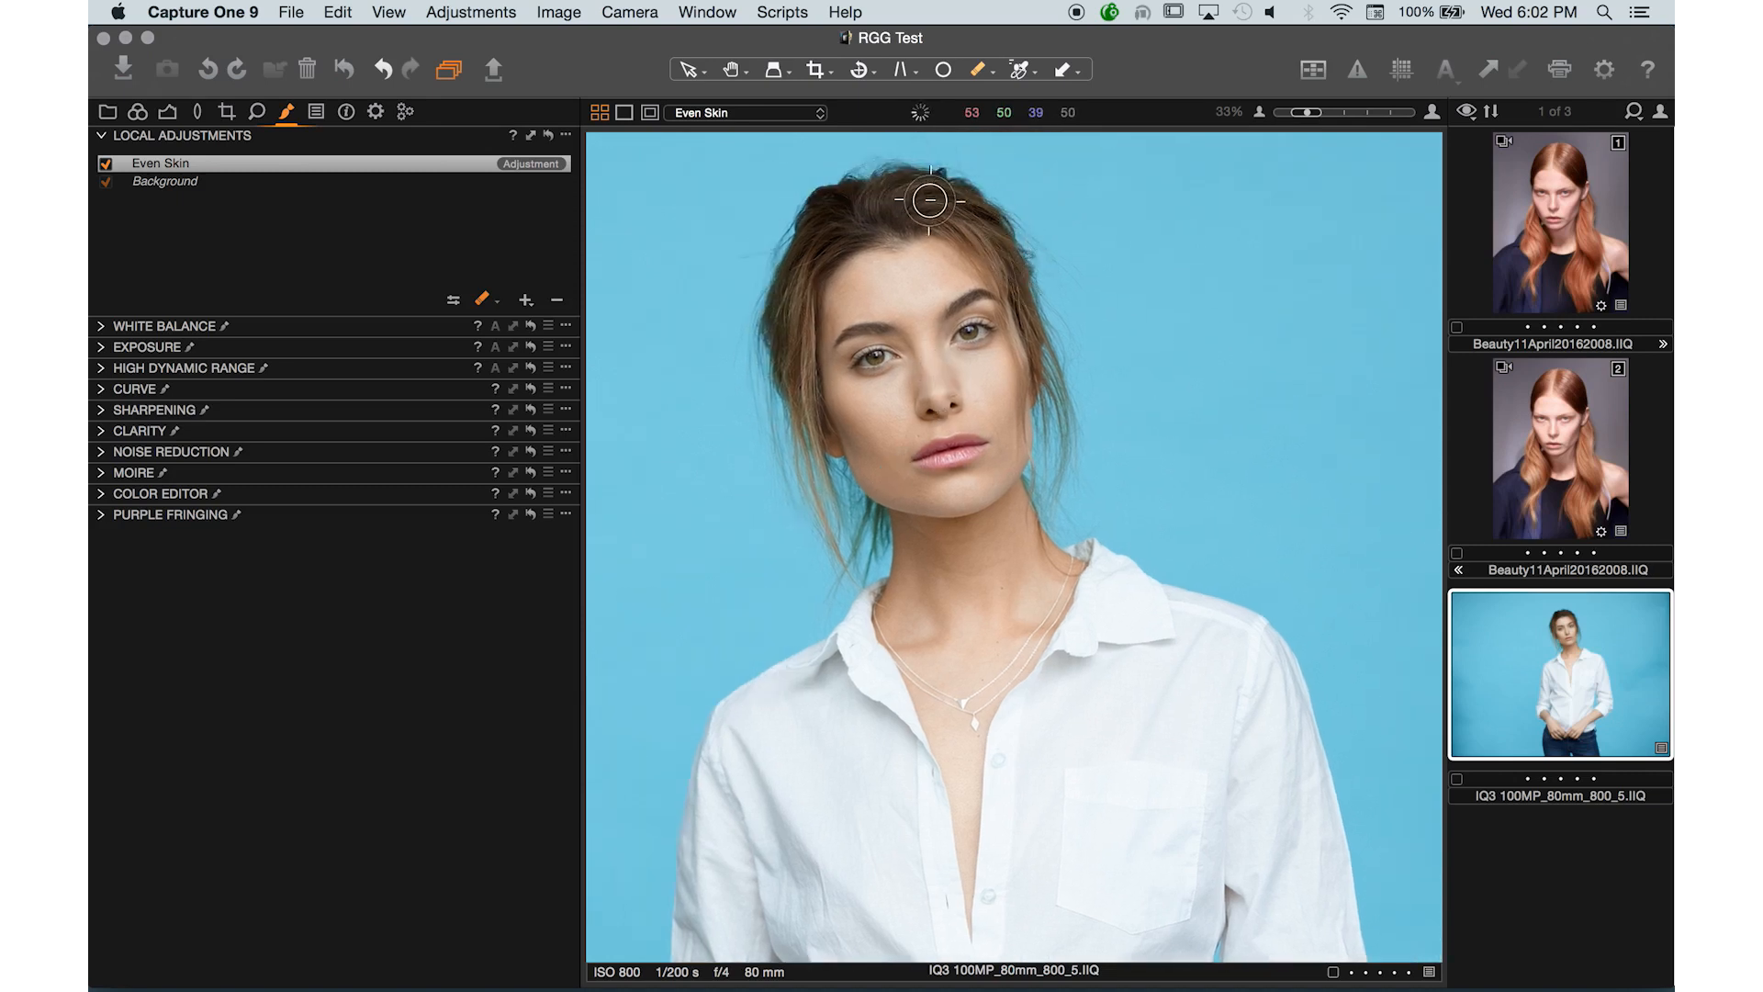
left_click_drag(994, 518, 1009, 217)
key("super+minus")
key("super+minus")
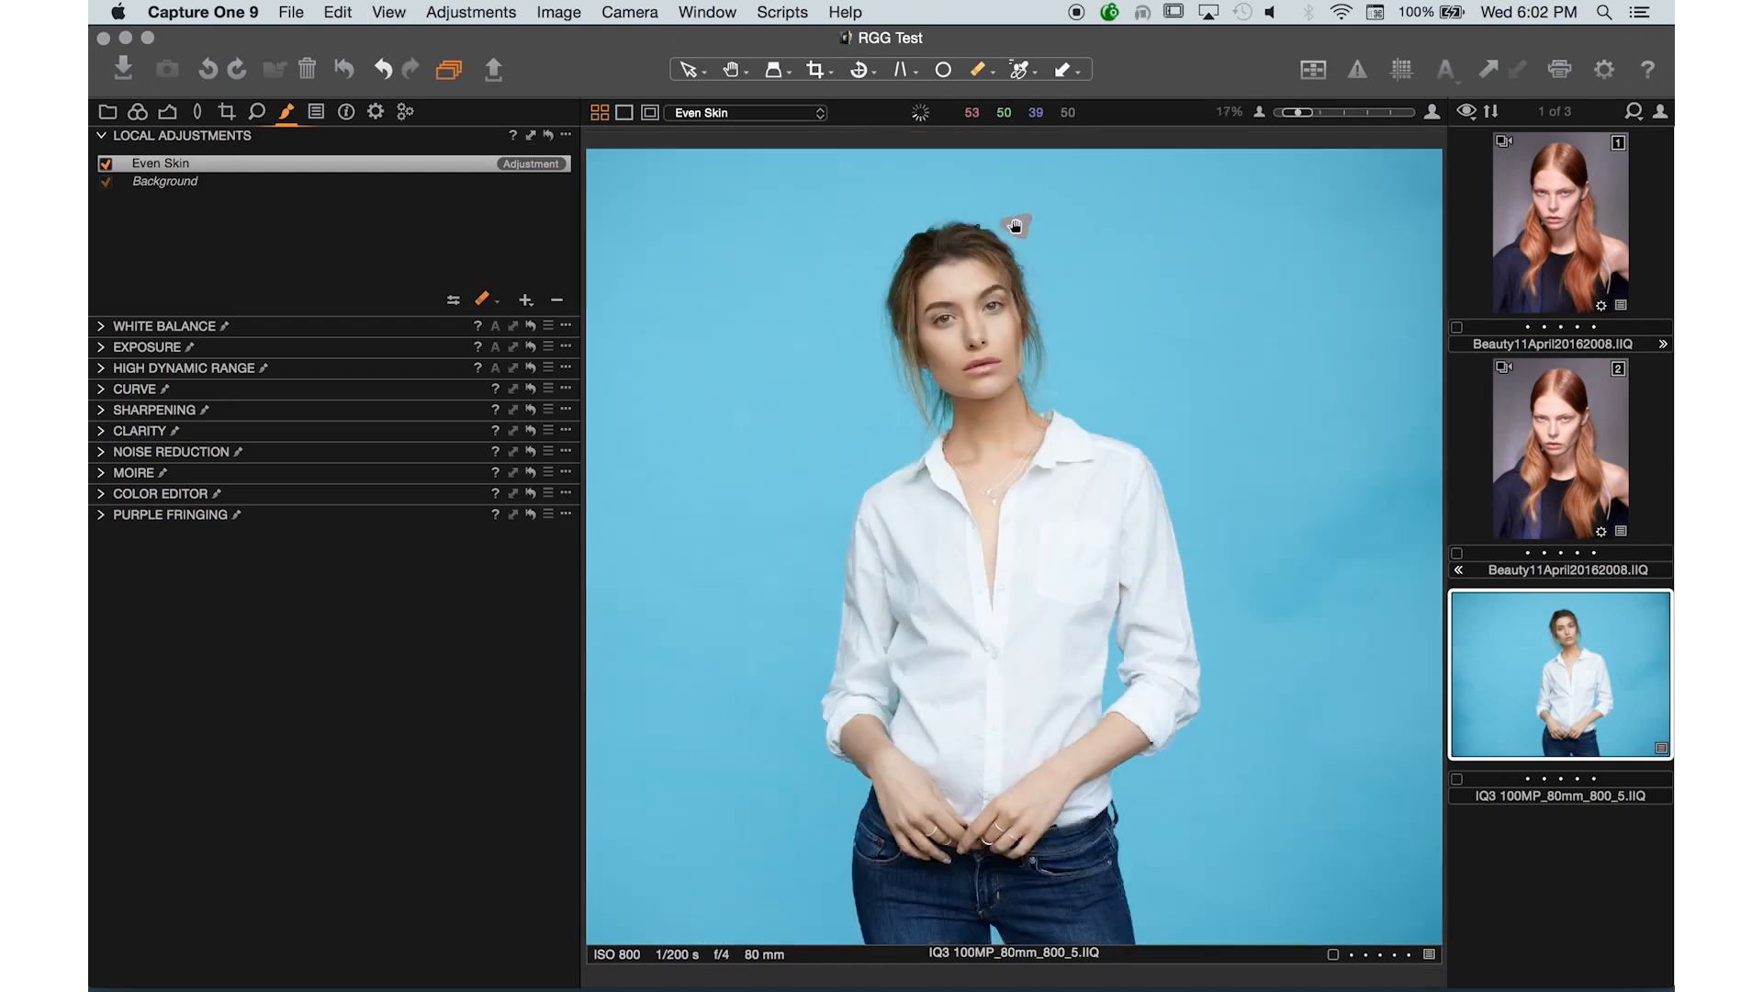
- Toggle the Even Skin layer off and on while zoomed into the hands to compare the skin
left_click(104, 167)
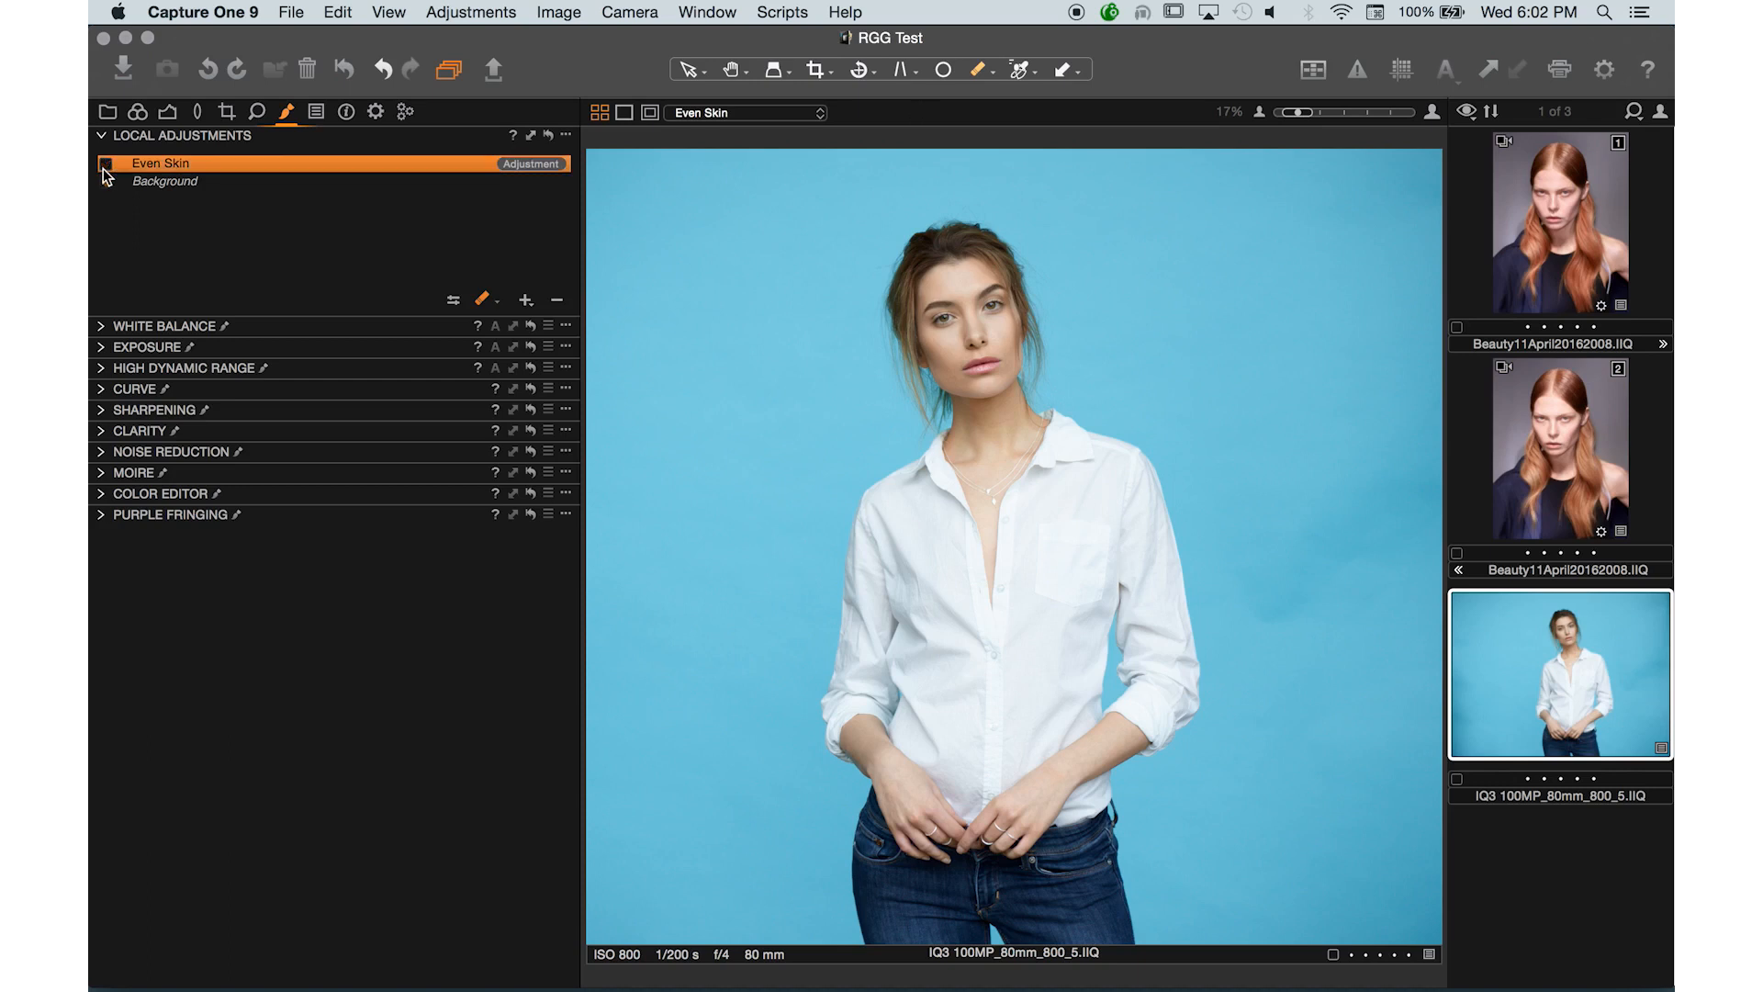
key("z")
left_click(996, 792)
left_click(995, 791)
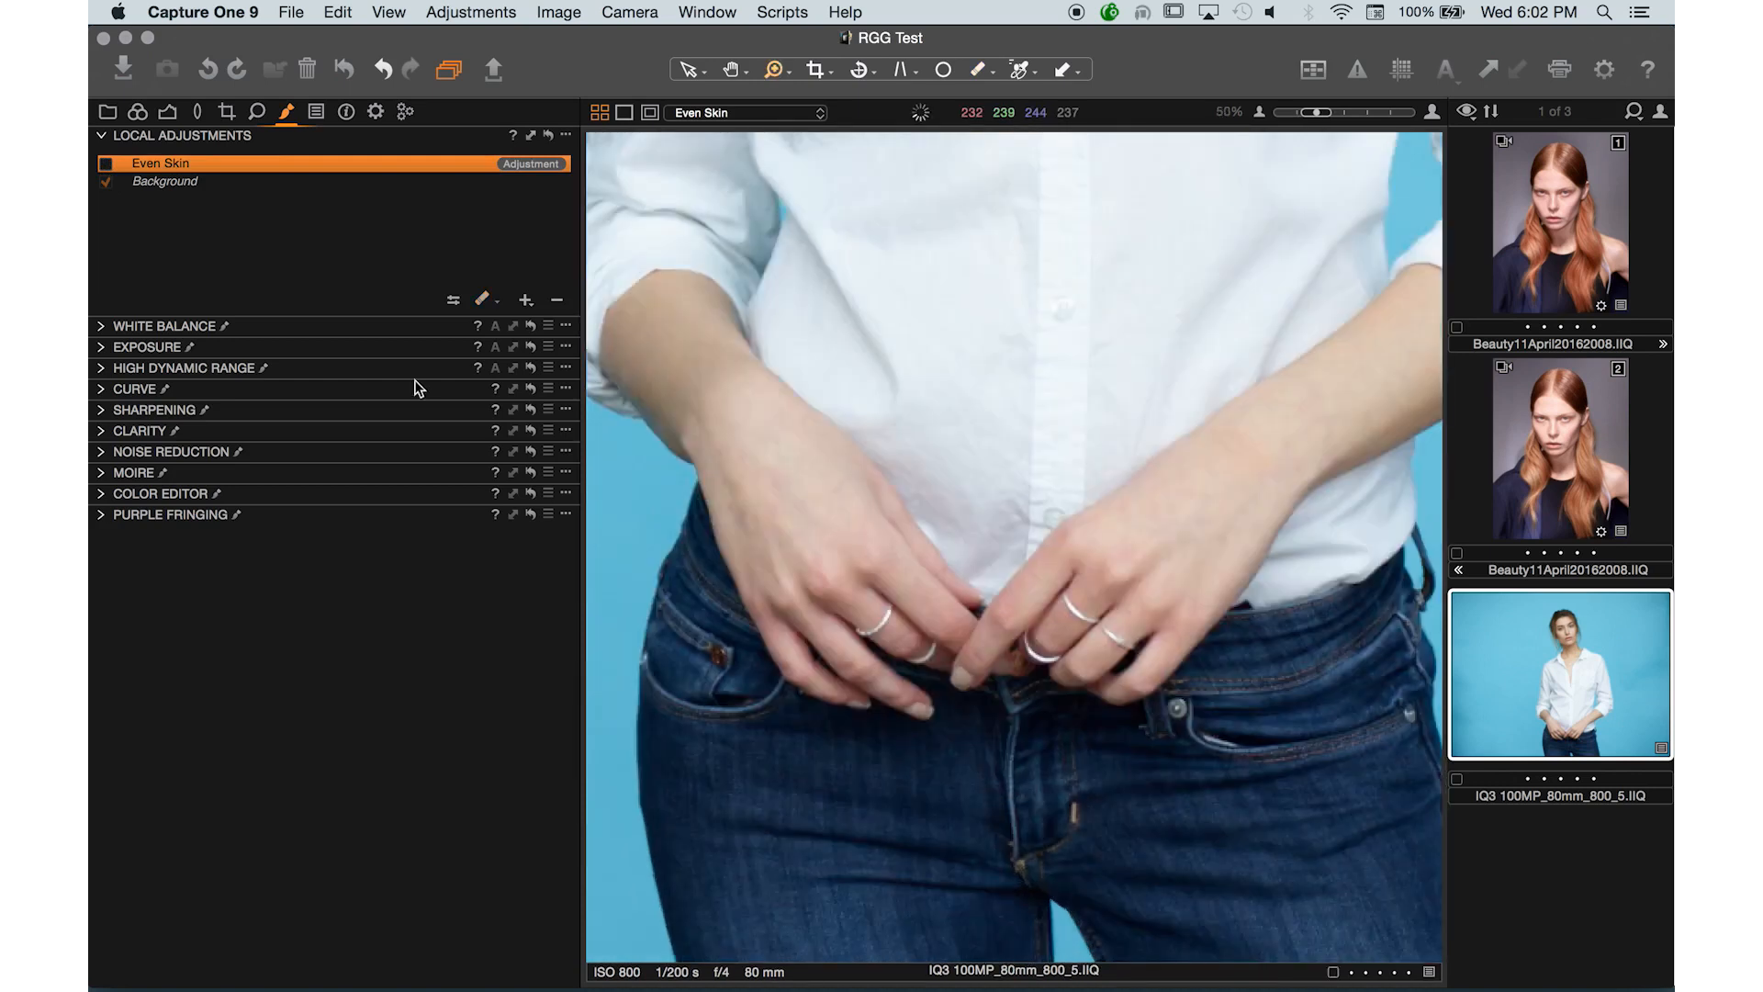
left_click(105, 164)
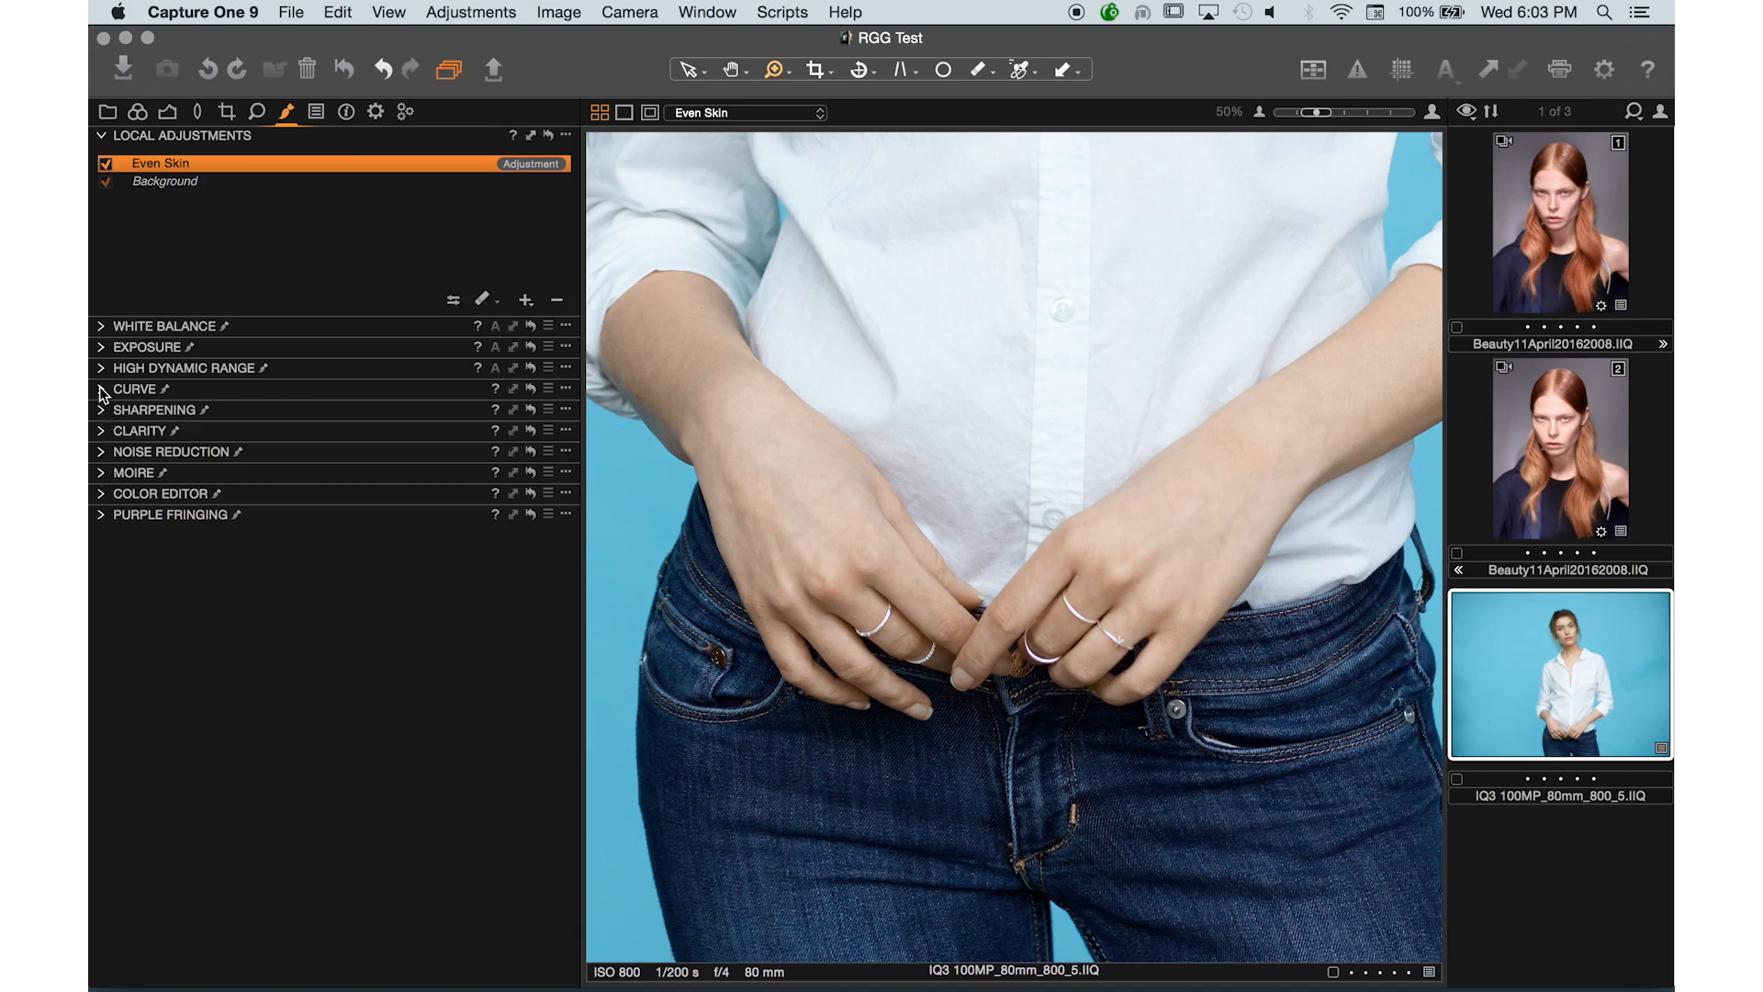
- Set the Even Skin layer's Skin Tone Uniformity Hue to 37 and Uniformity Saturation to 86
left_click(101, 494)
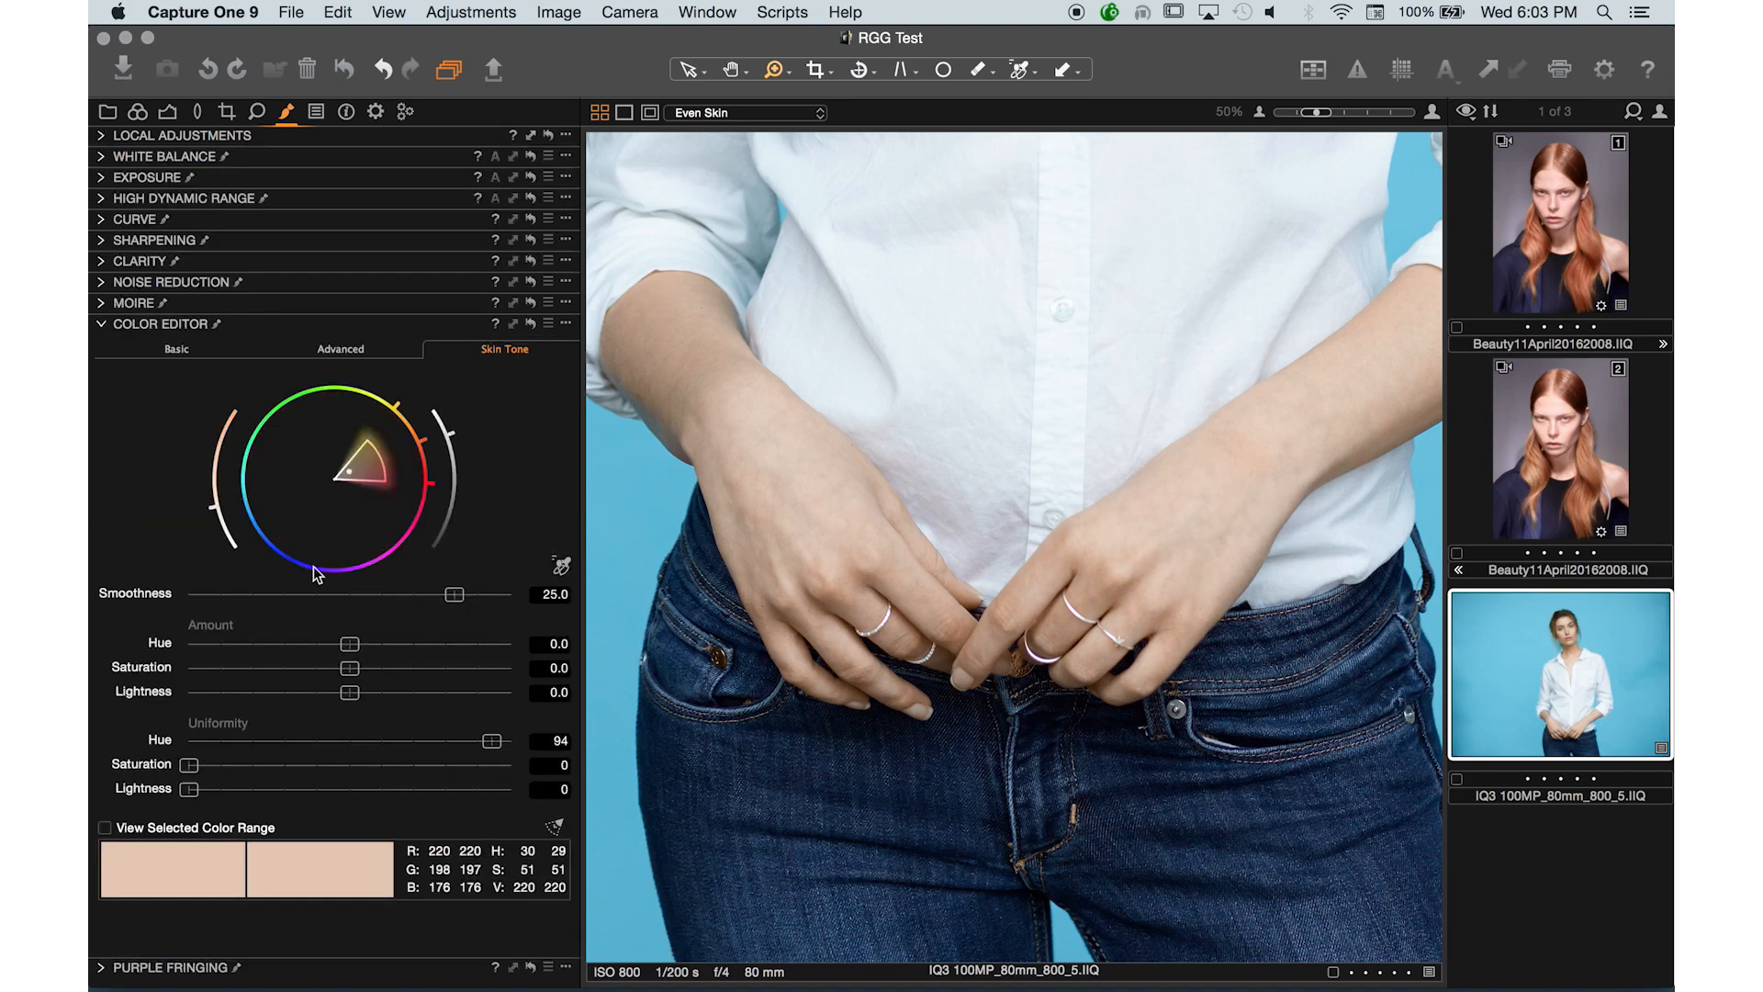
left_click_drag(396, 744, 354, 742)
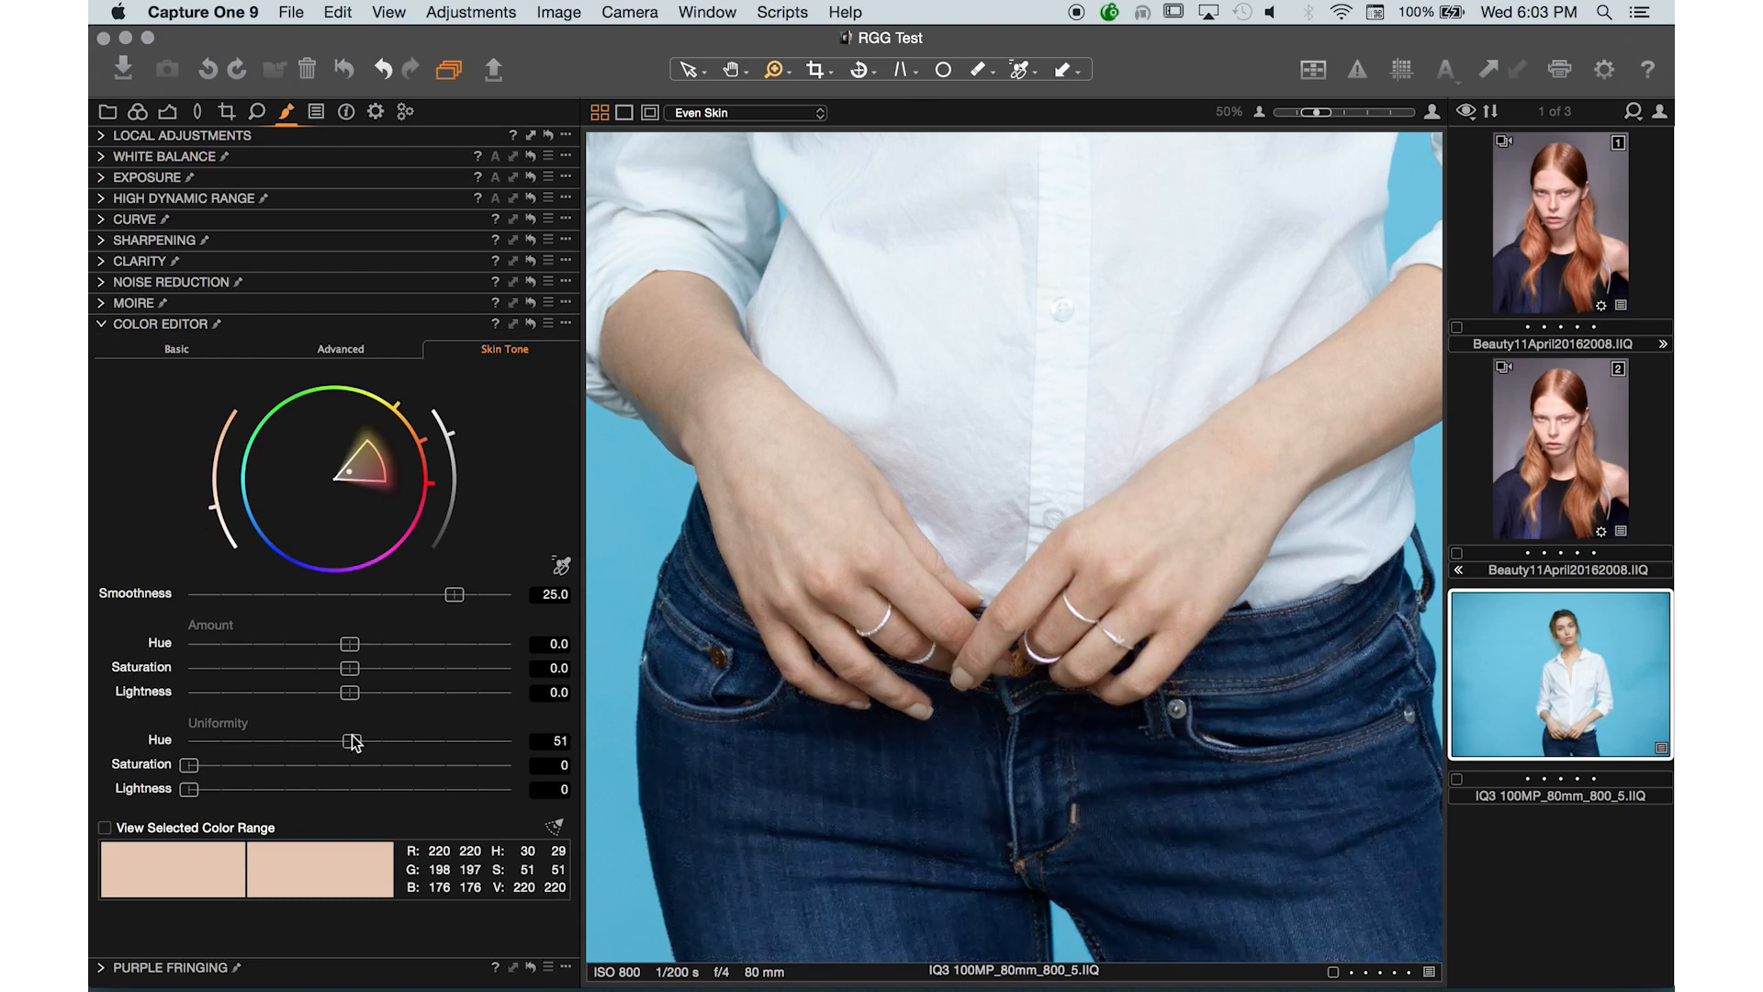
left_click_drag(355, 744, 310, 720)
left_click_drag(191, 766, 643, 763)
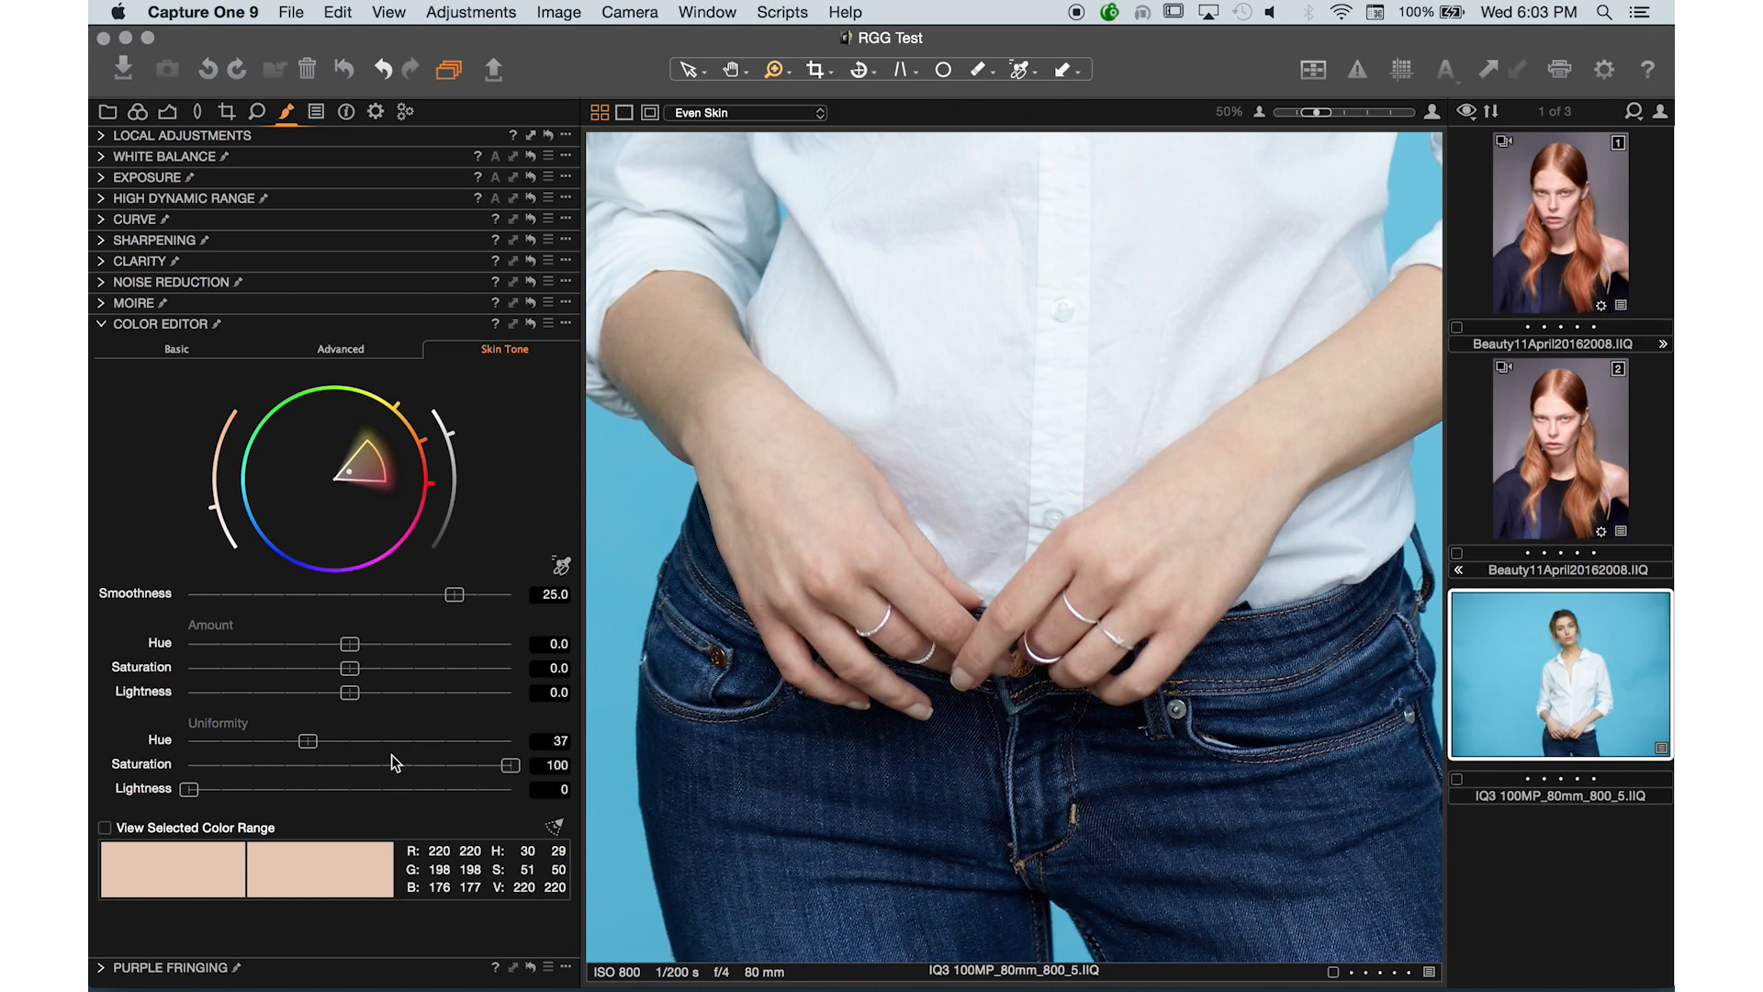
left_click(191, 766)
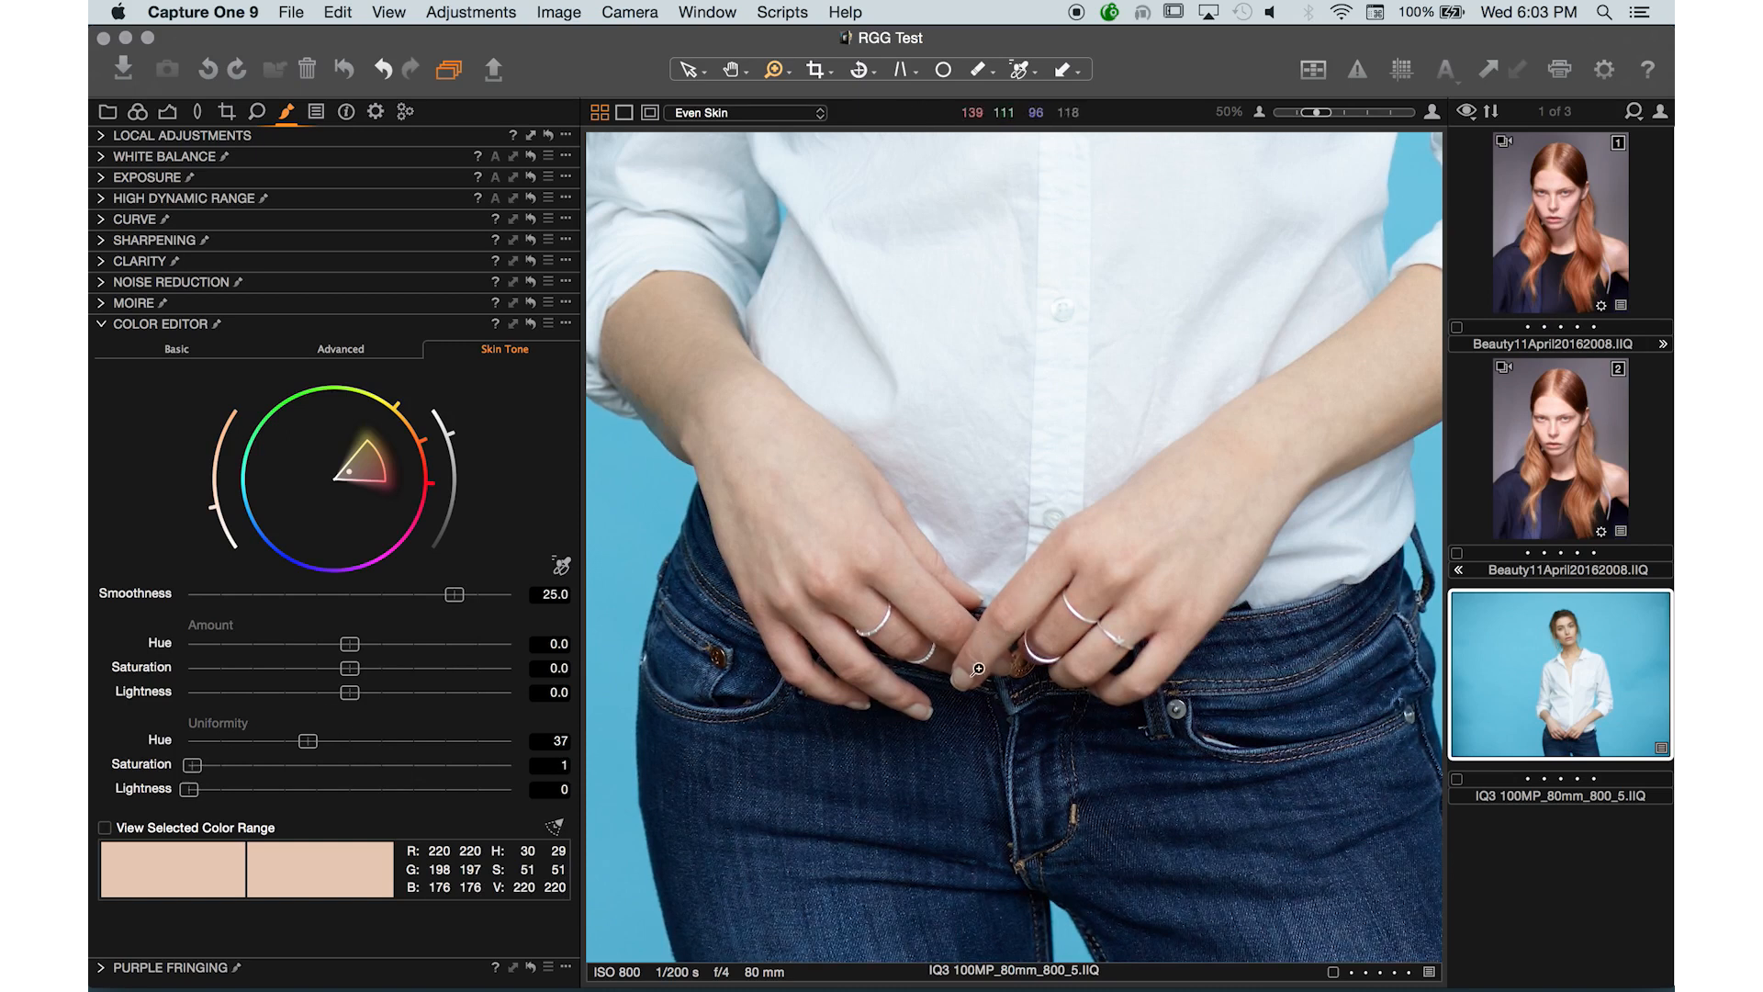
left_click(467, 765)
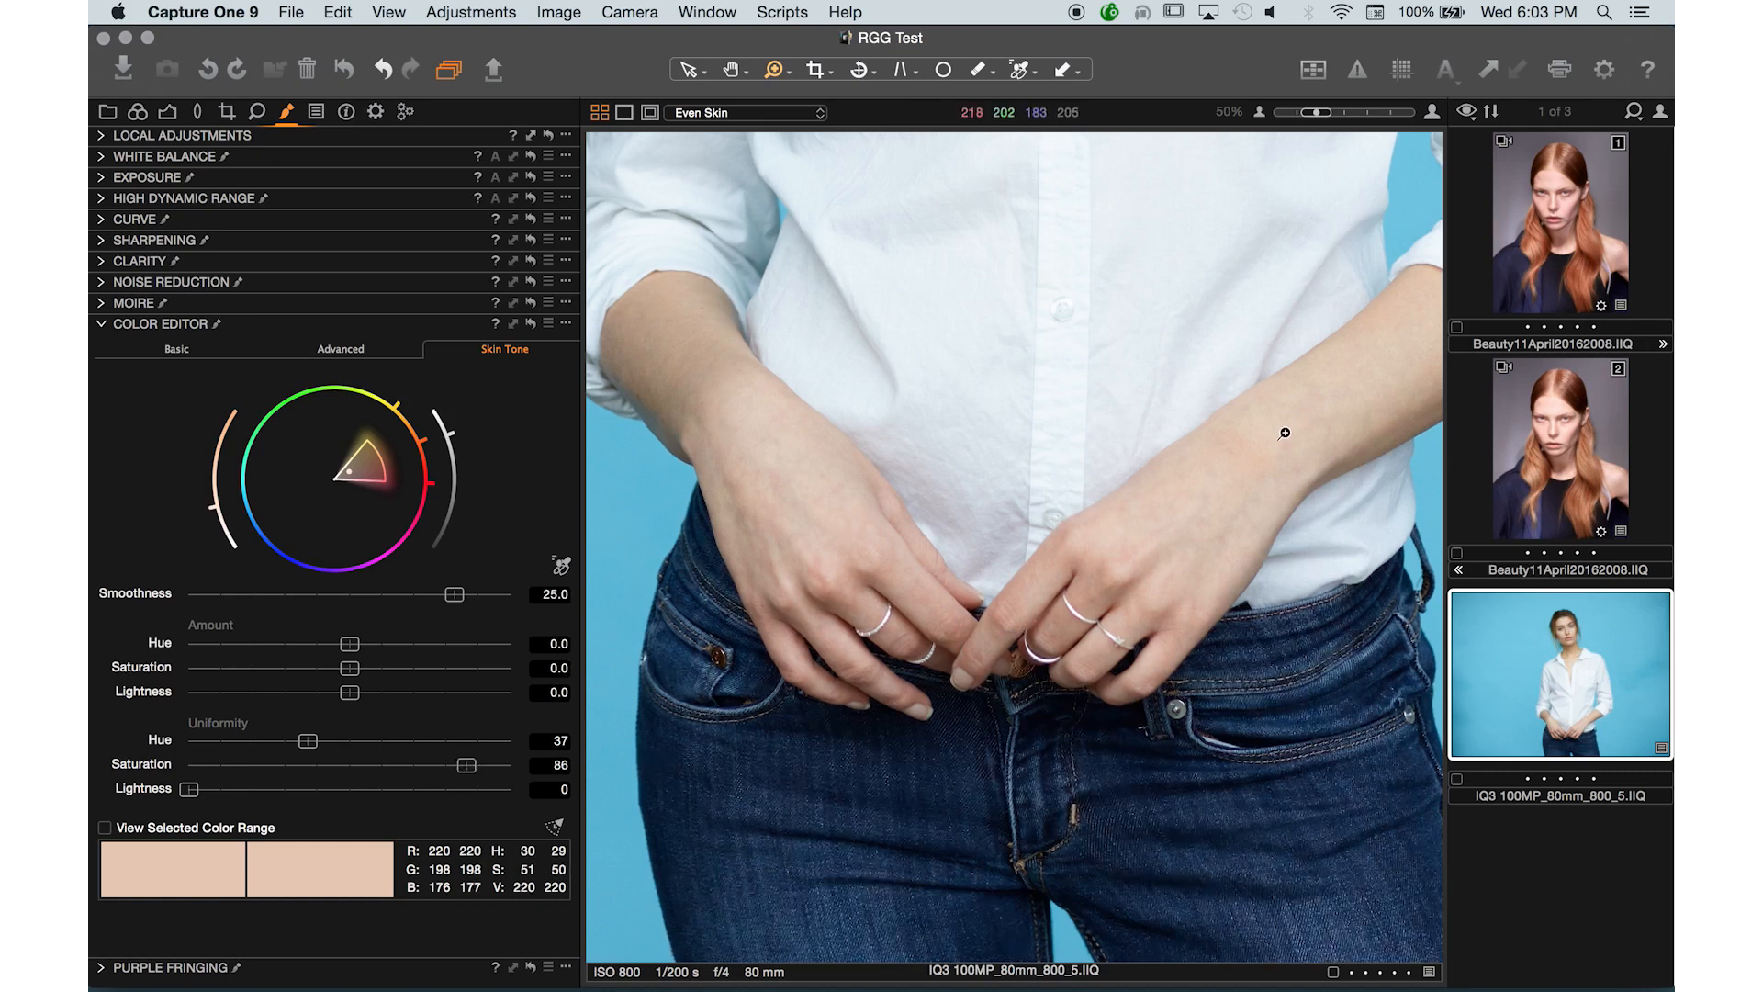
- Toggle the Even Skin layer off to compare the whole portrait
key("super+minus")
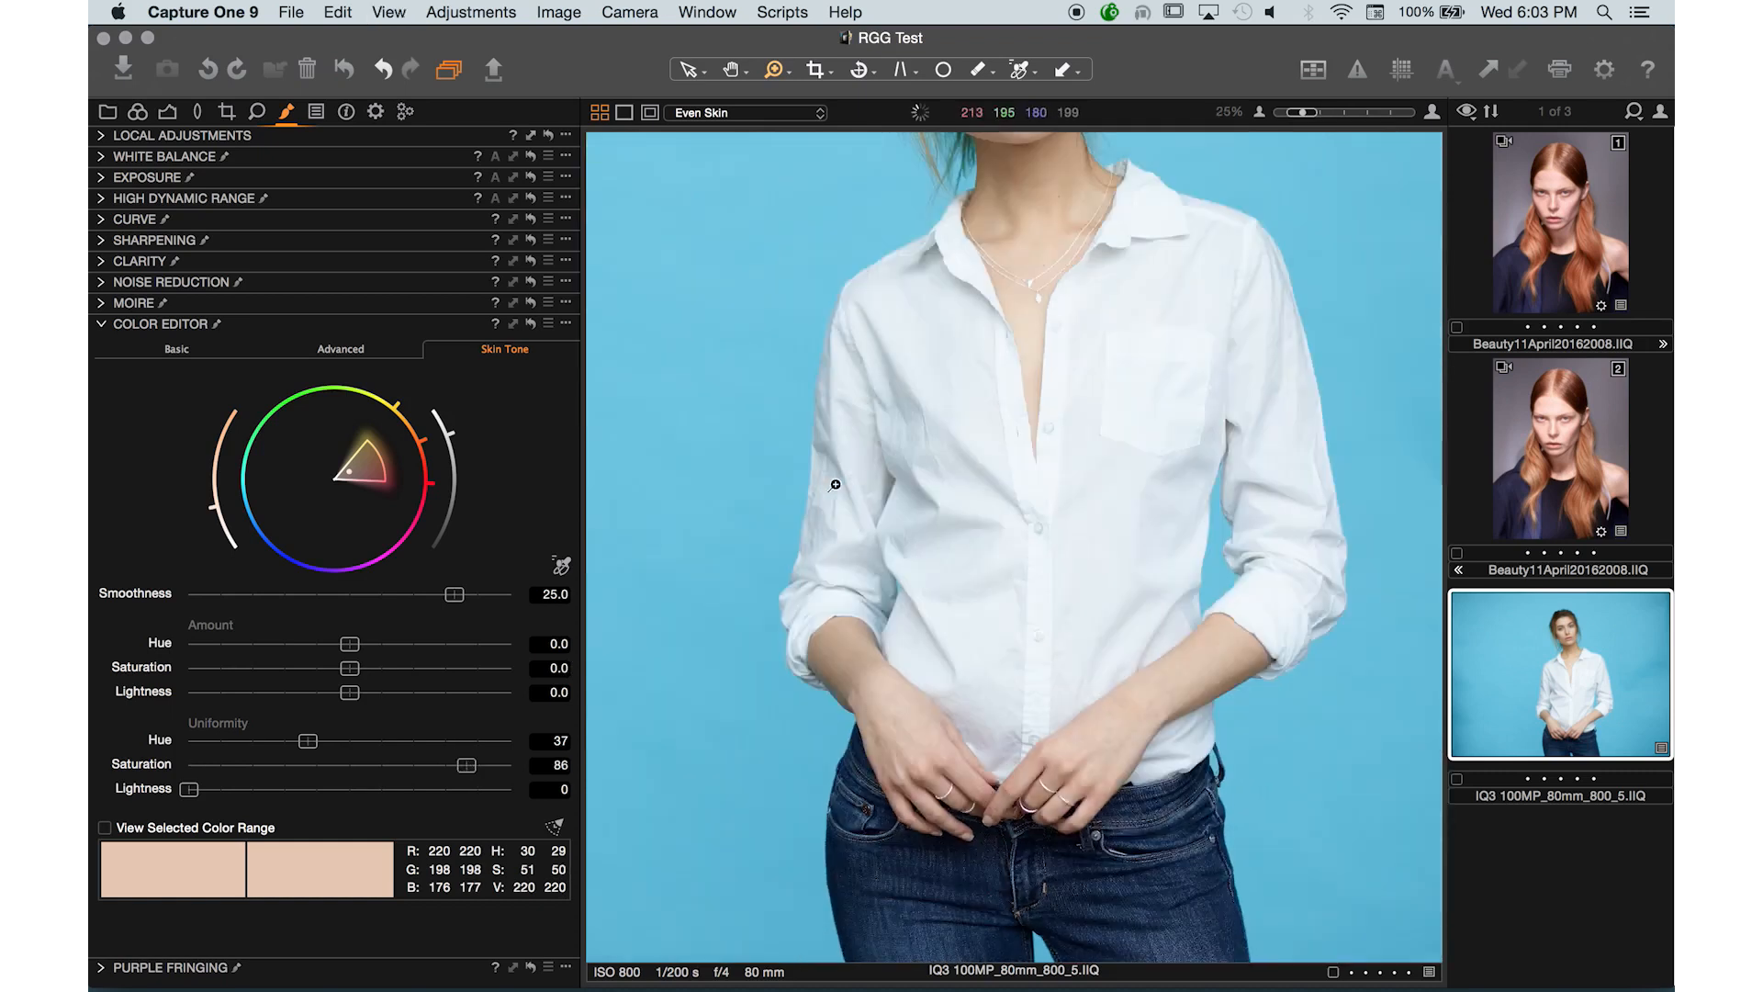
key("super+minus")
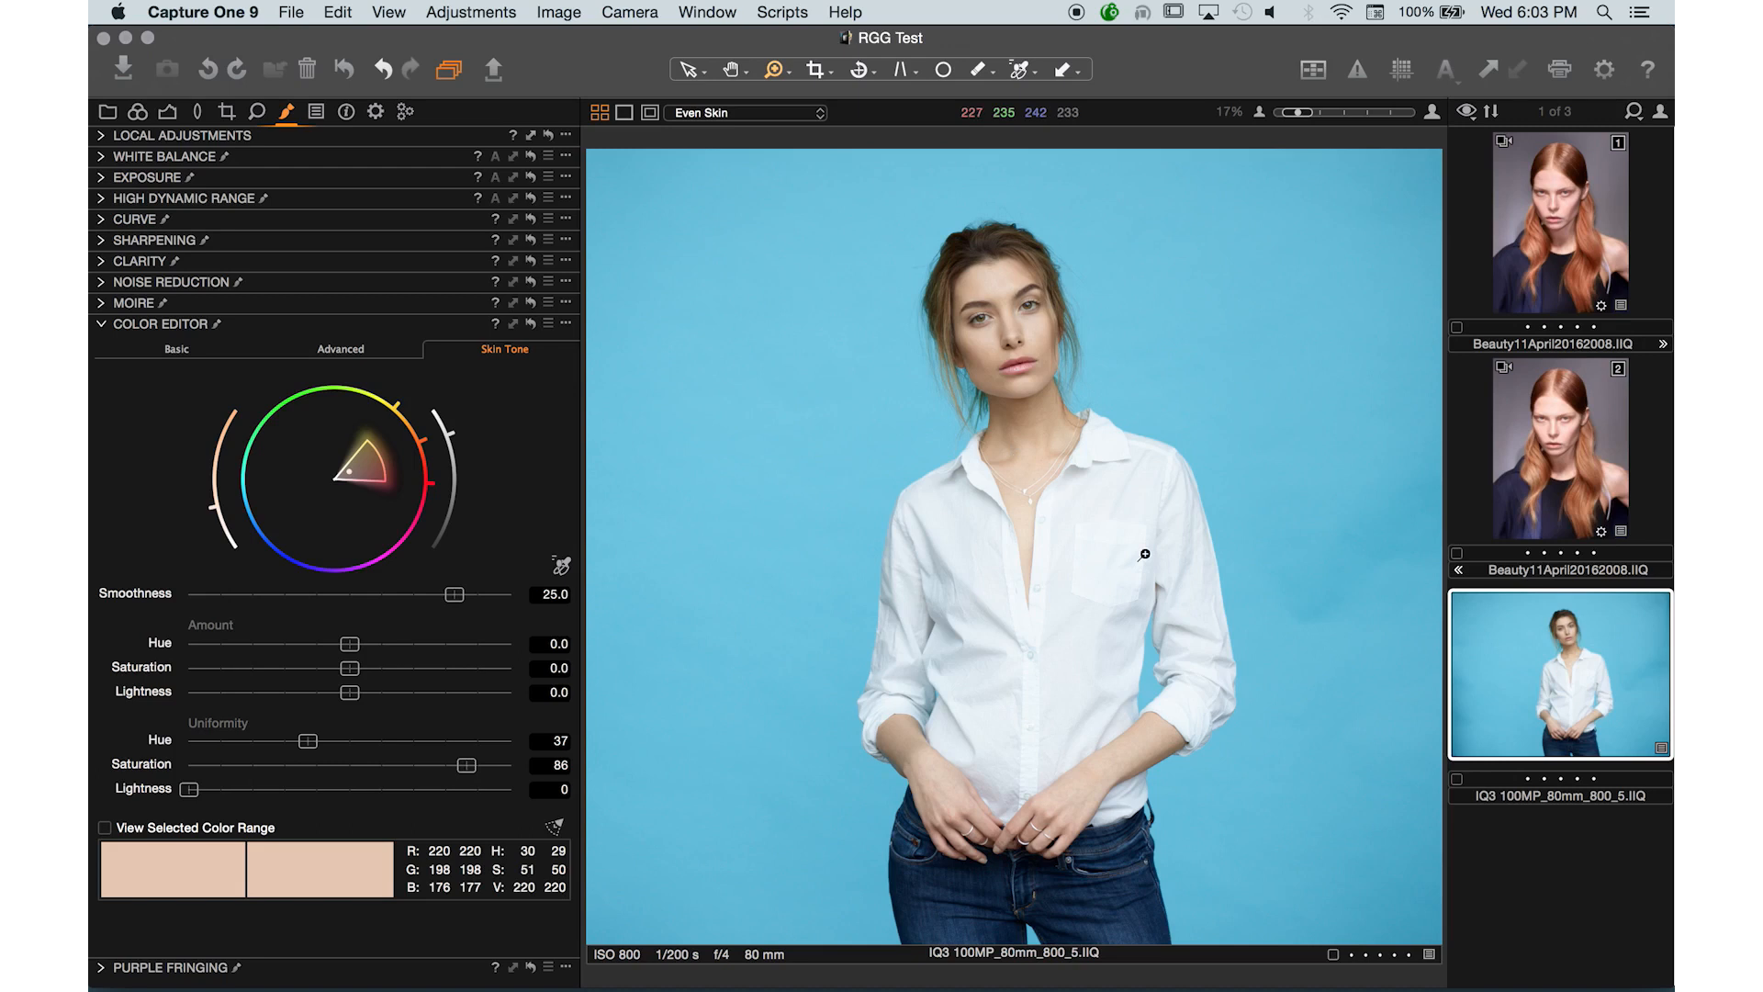
key("super+plus")
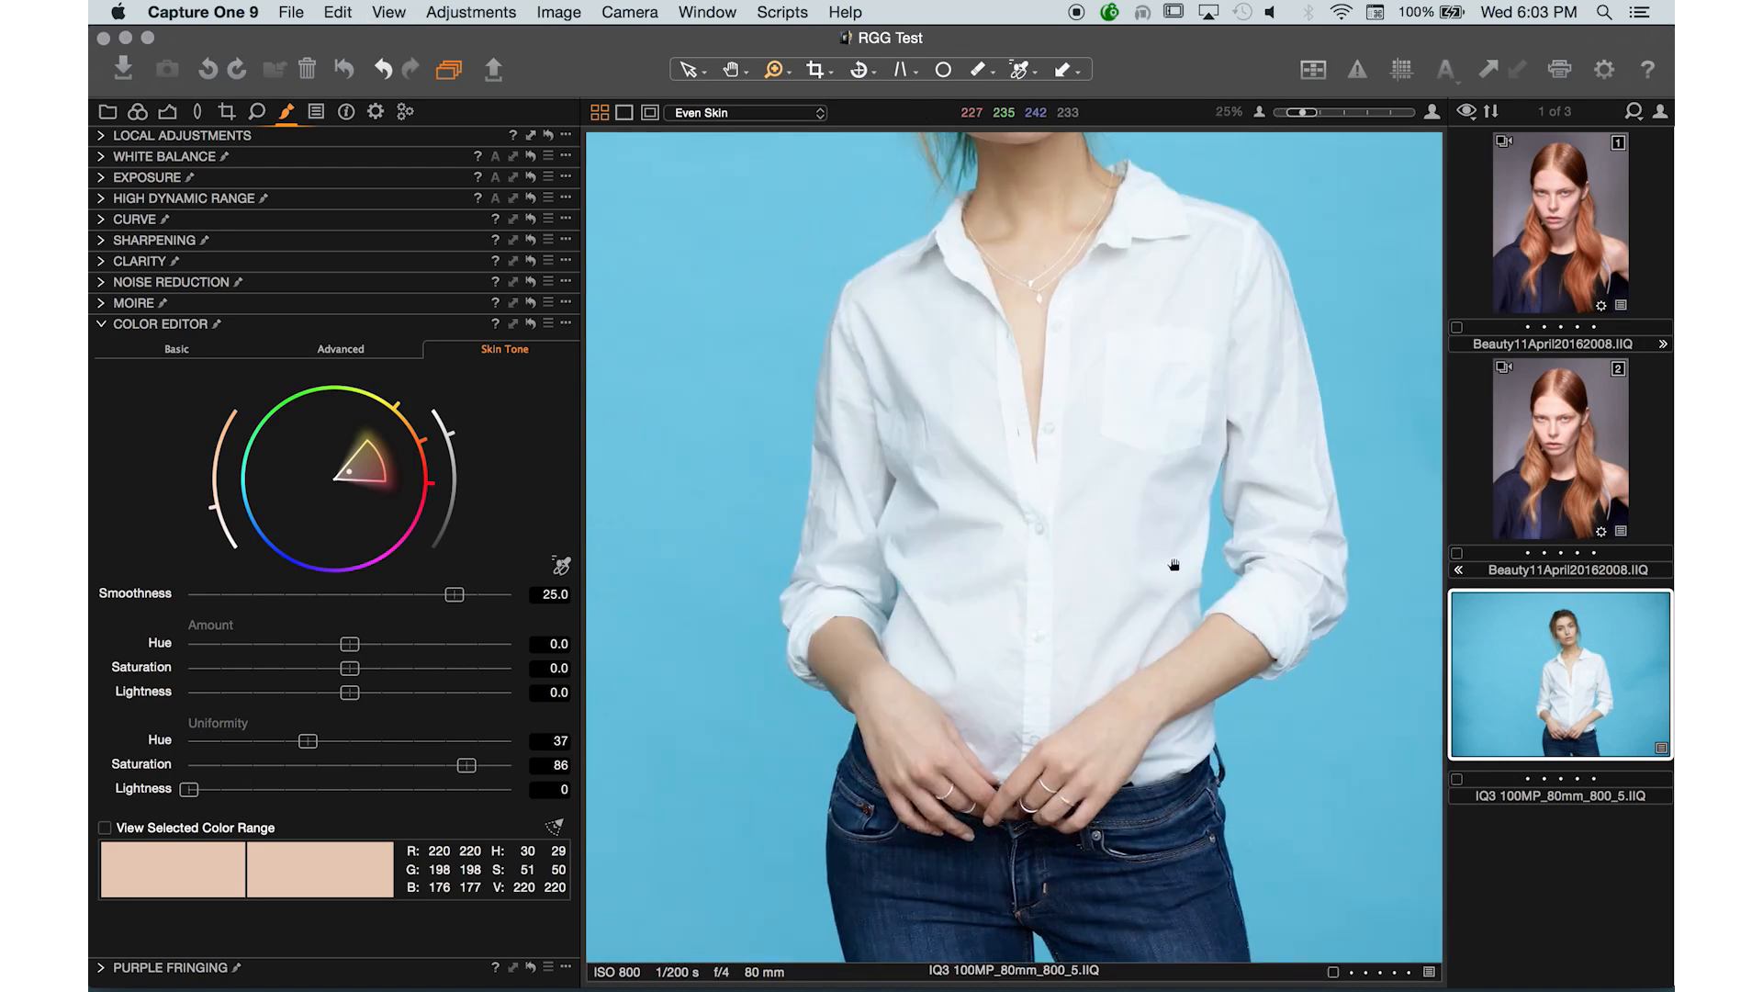
key("super+minus")
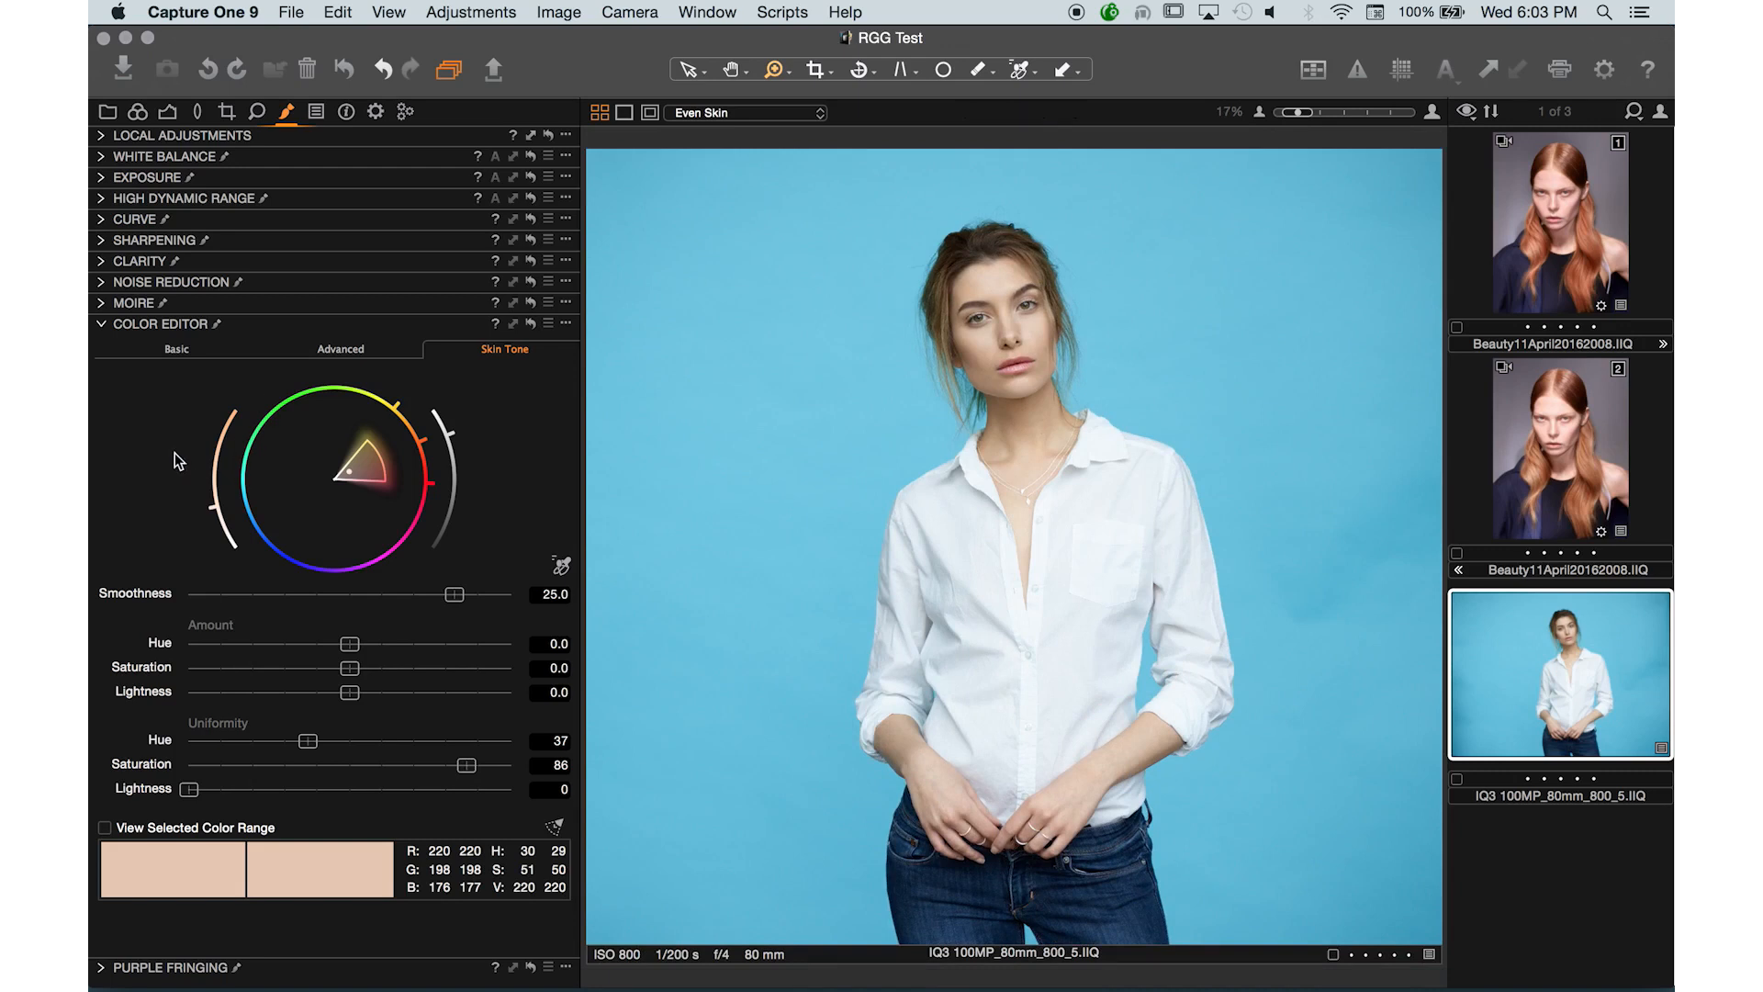
left_click(102, 136)
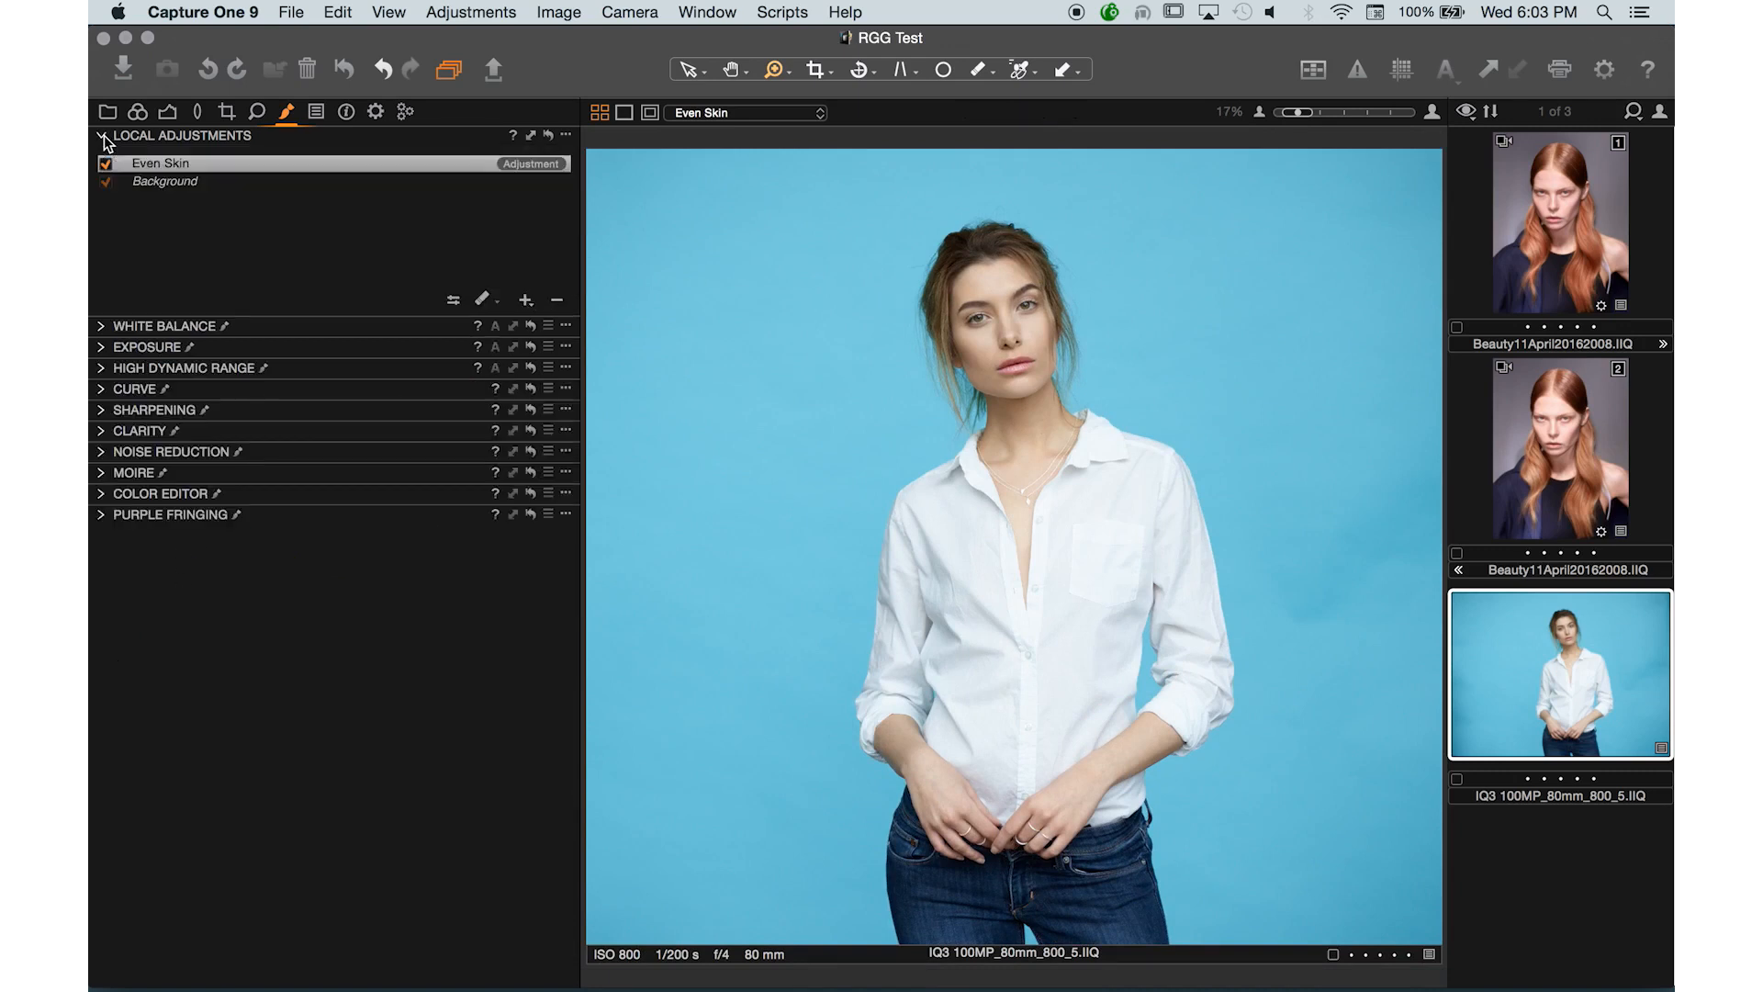
left_click(107, 166)
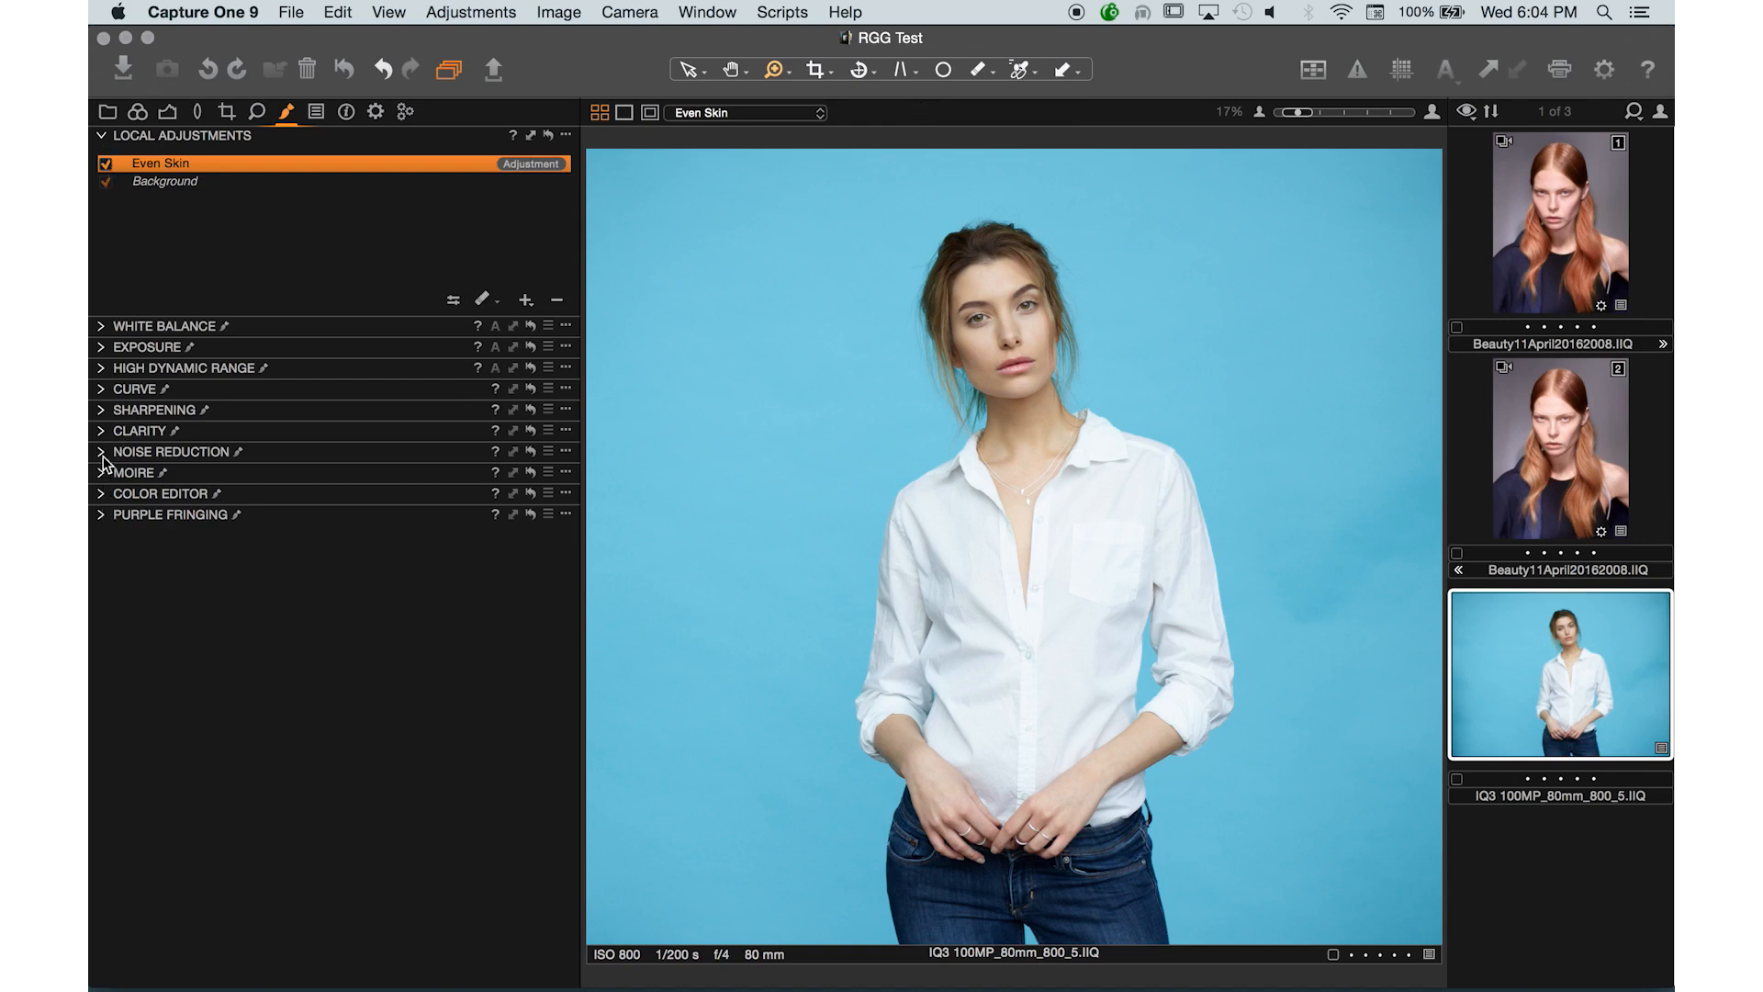
- Set the Even Skin layer's Skin Tone Uniformity Hue to 81 in the Color Editor
left_click(103, 494)
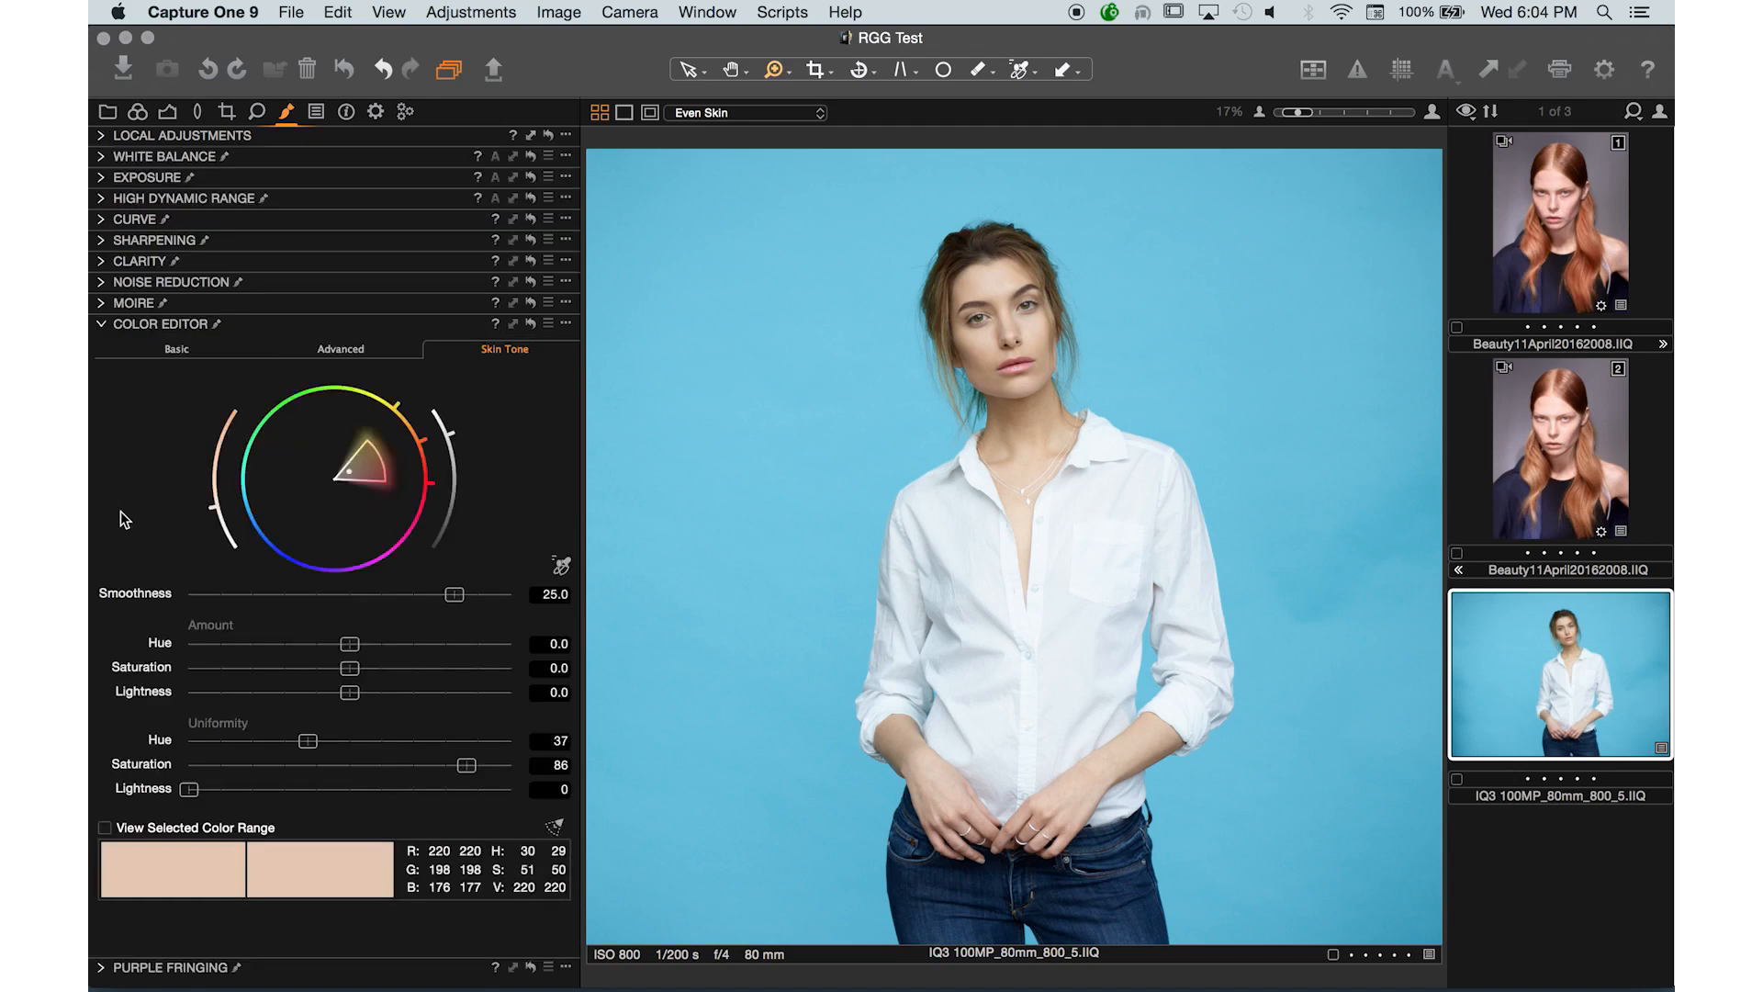
left_click(380, 740)
left_click(451, 741)
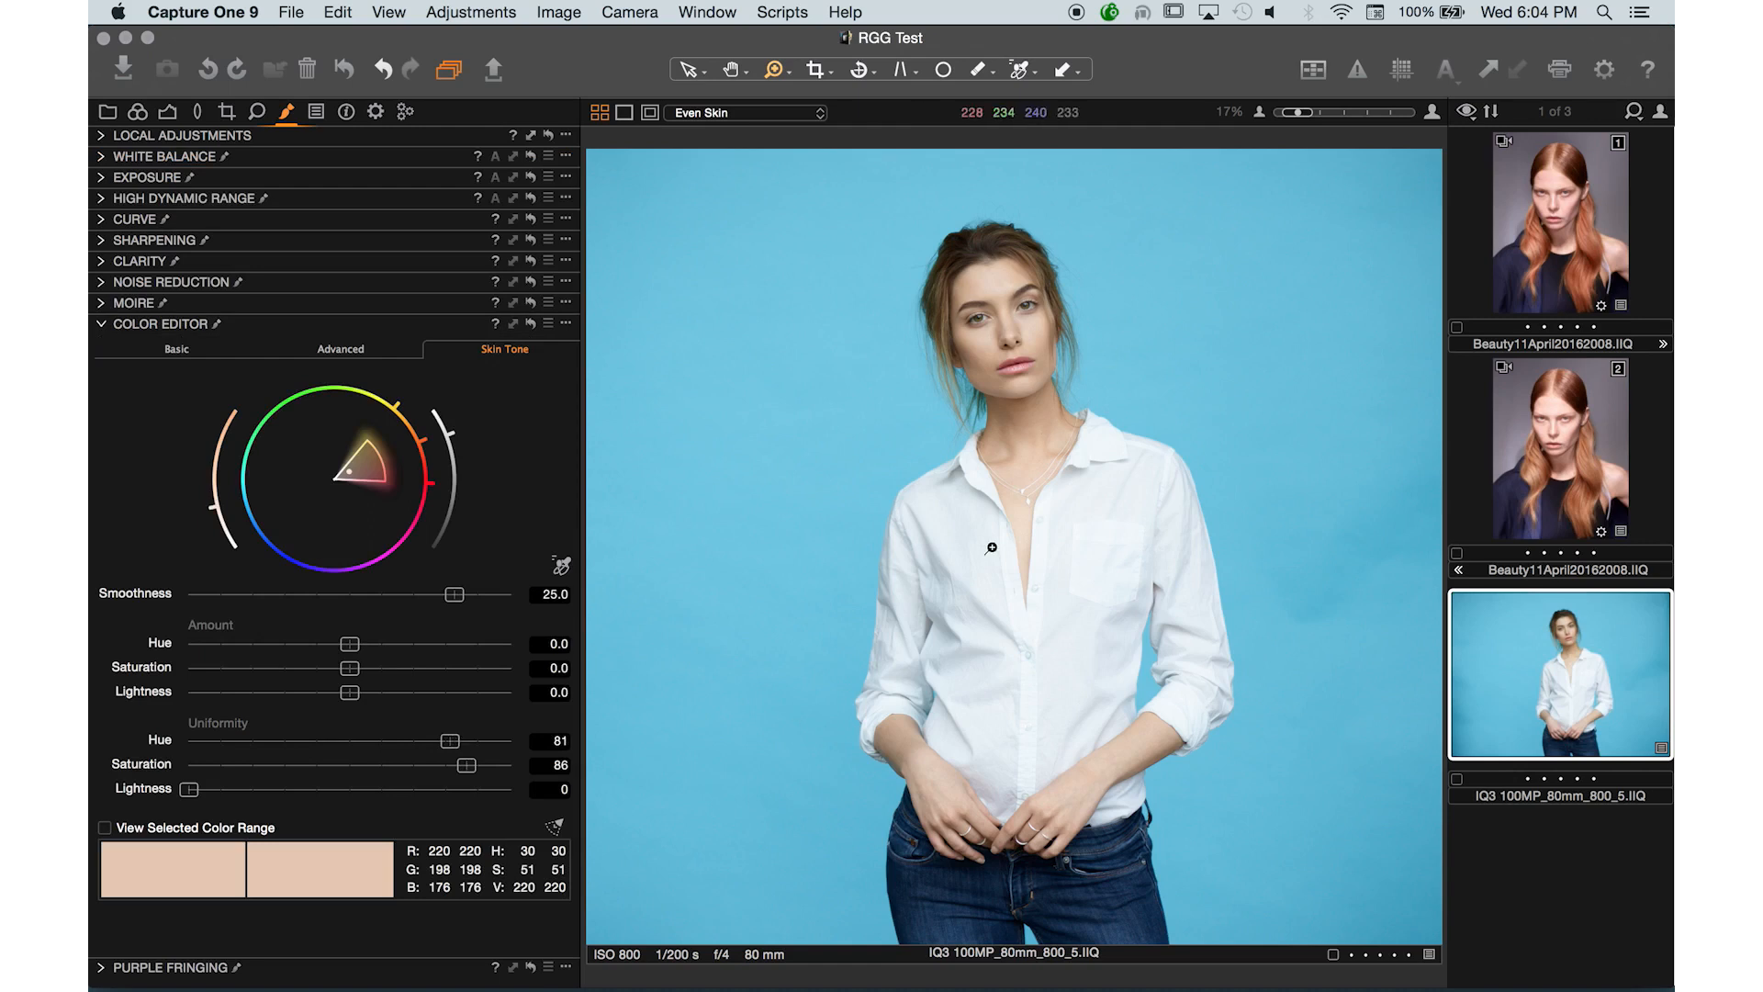
- Toggle the Even Skin layer off and on while zoomed into the face and neck to compare the skin
left_click(940, 319)
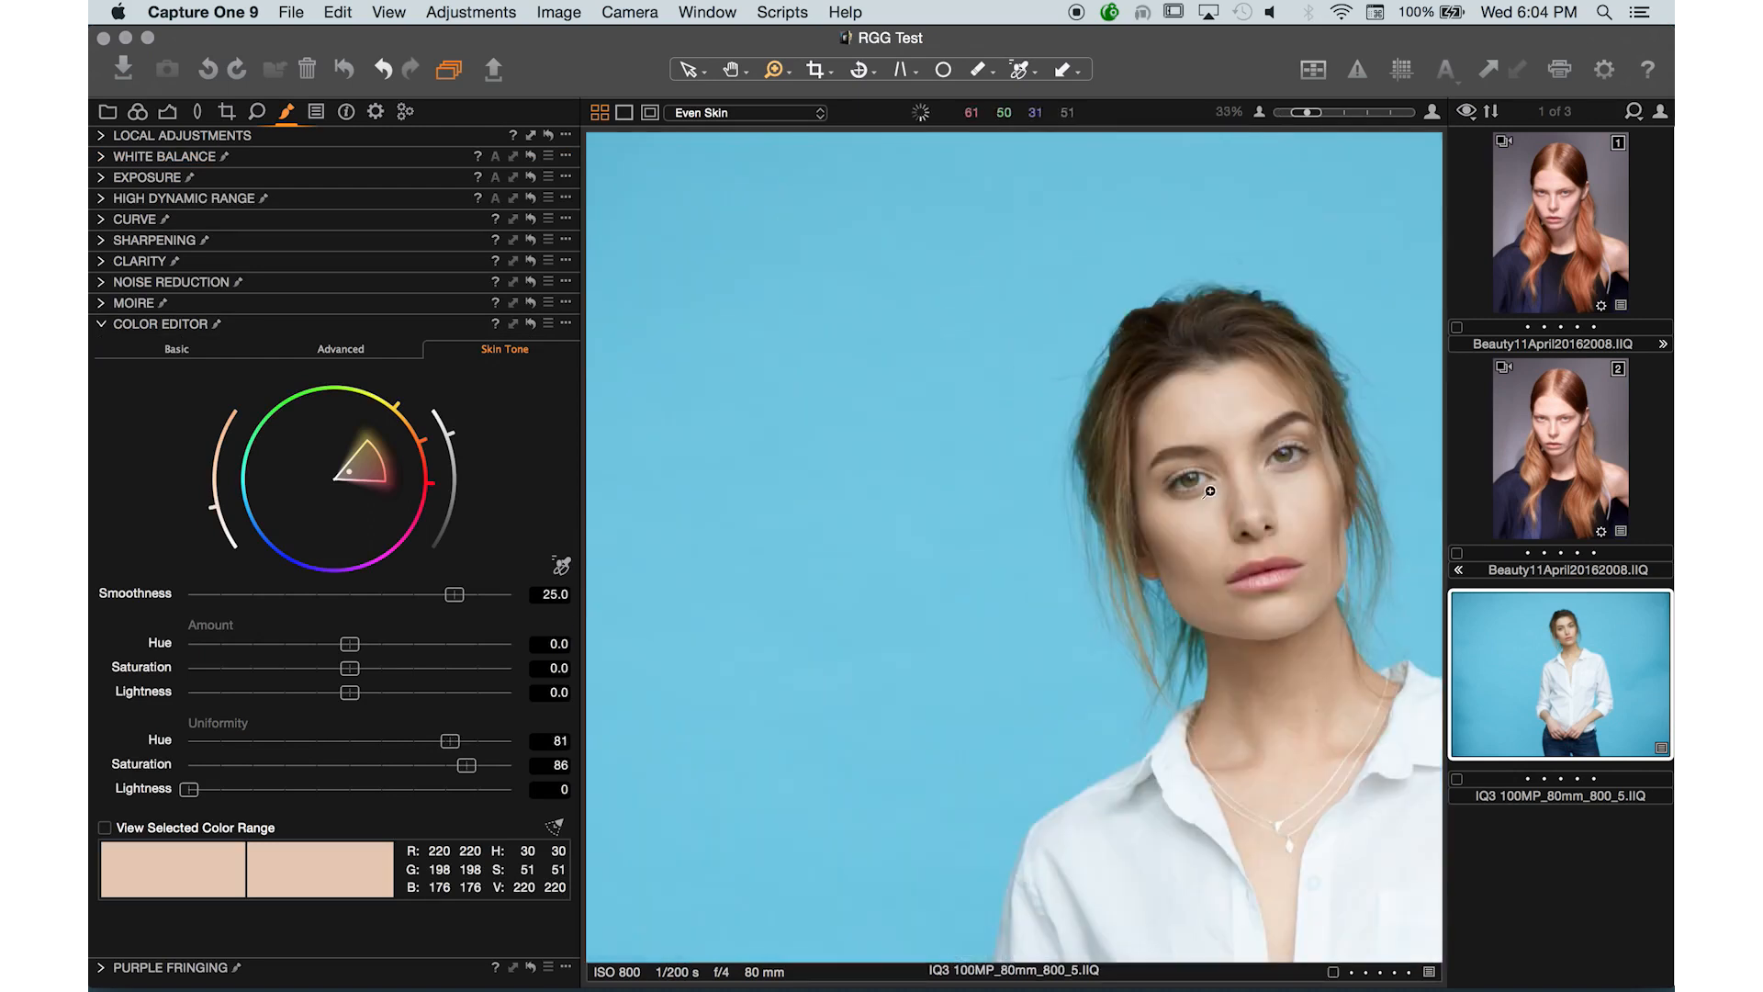
left_click_drag(1224, 525, 913, 346)
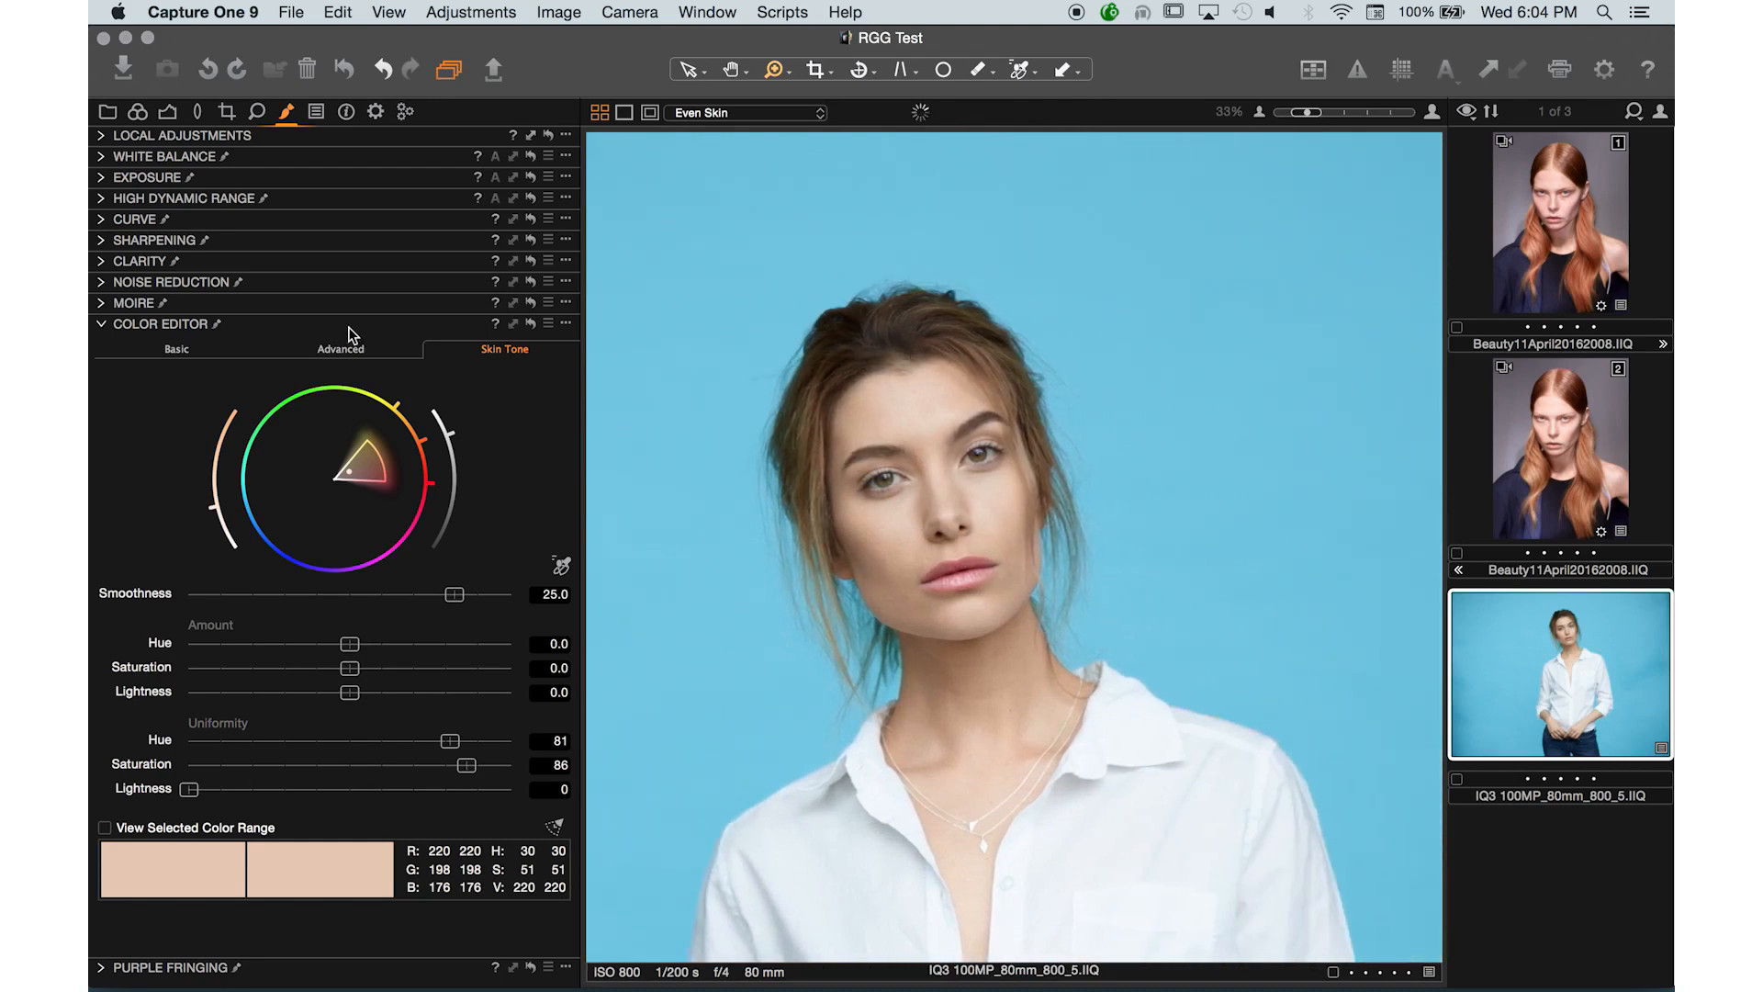
left_click(102, 136)
left_click(108, 166)
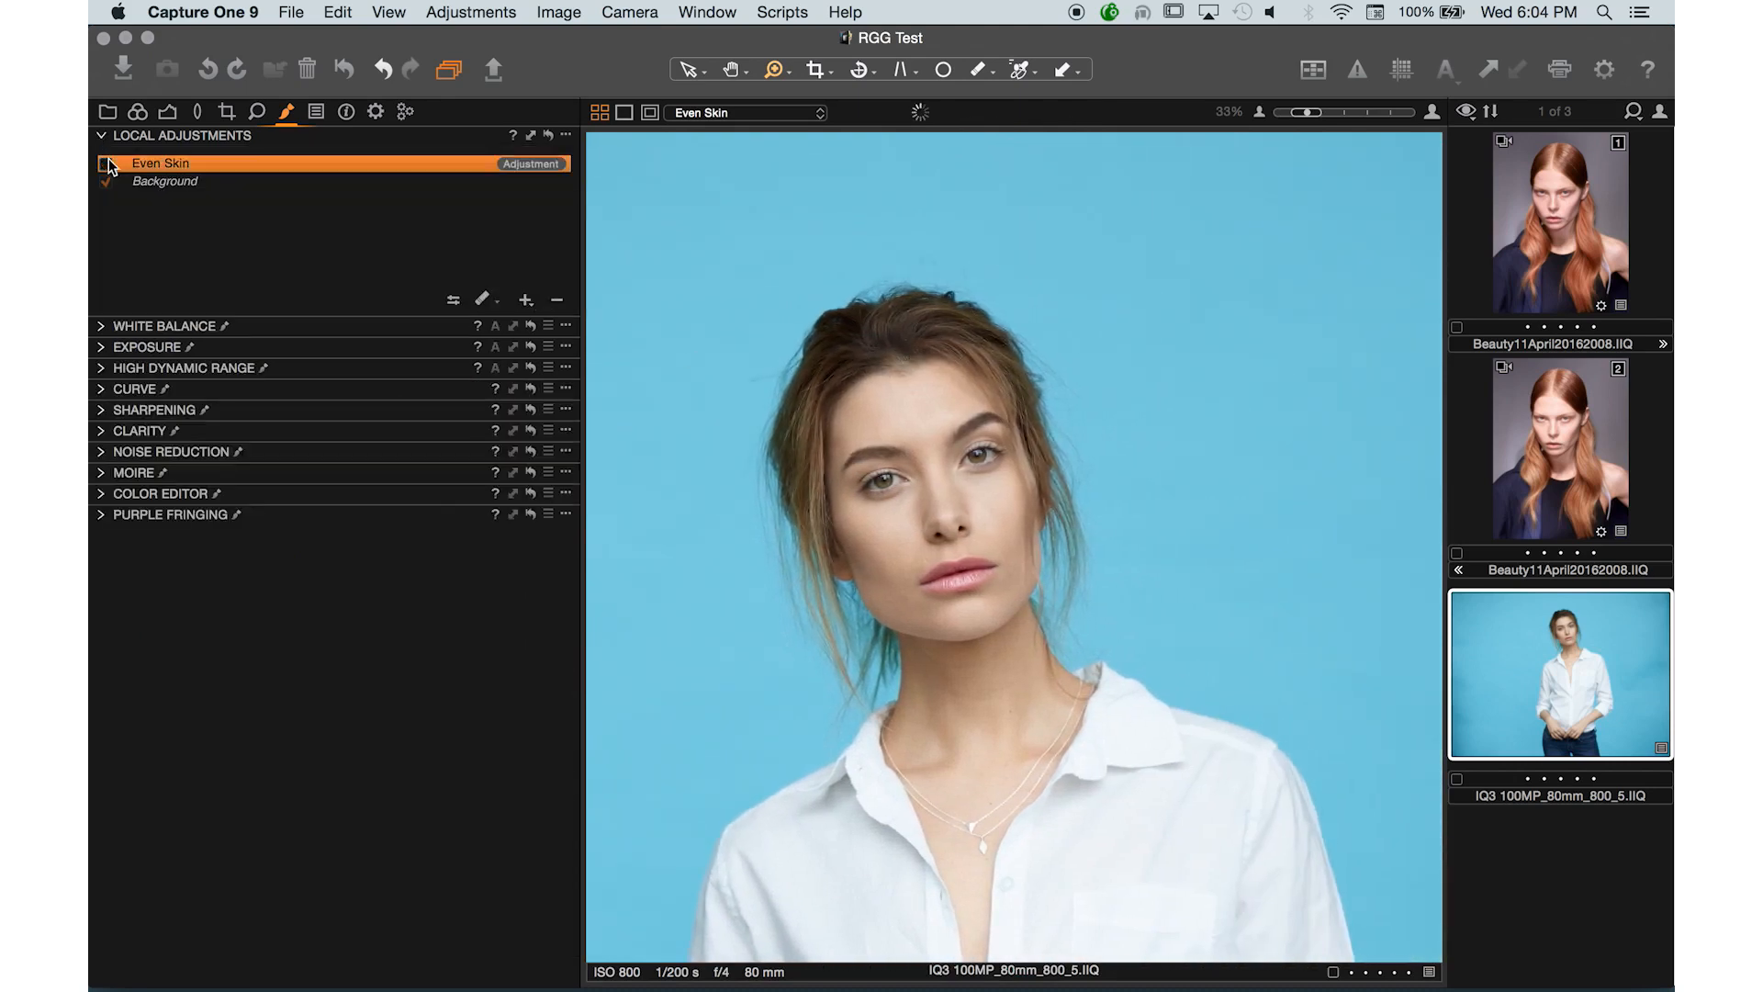
left_click(956, 676)
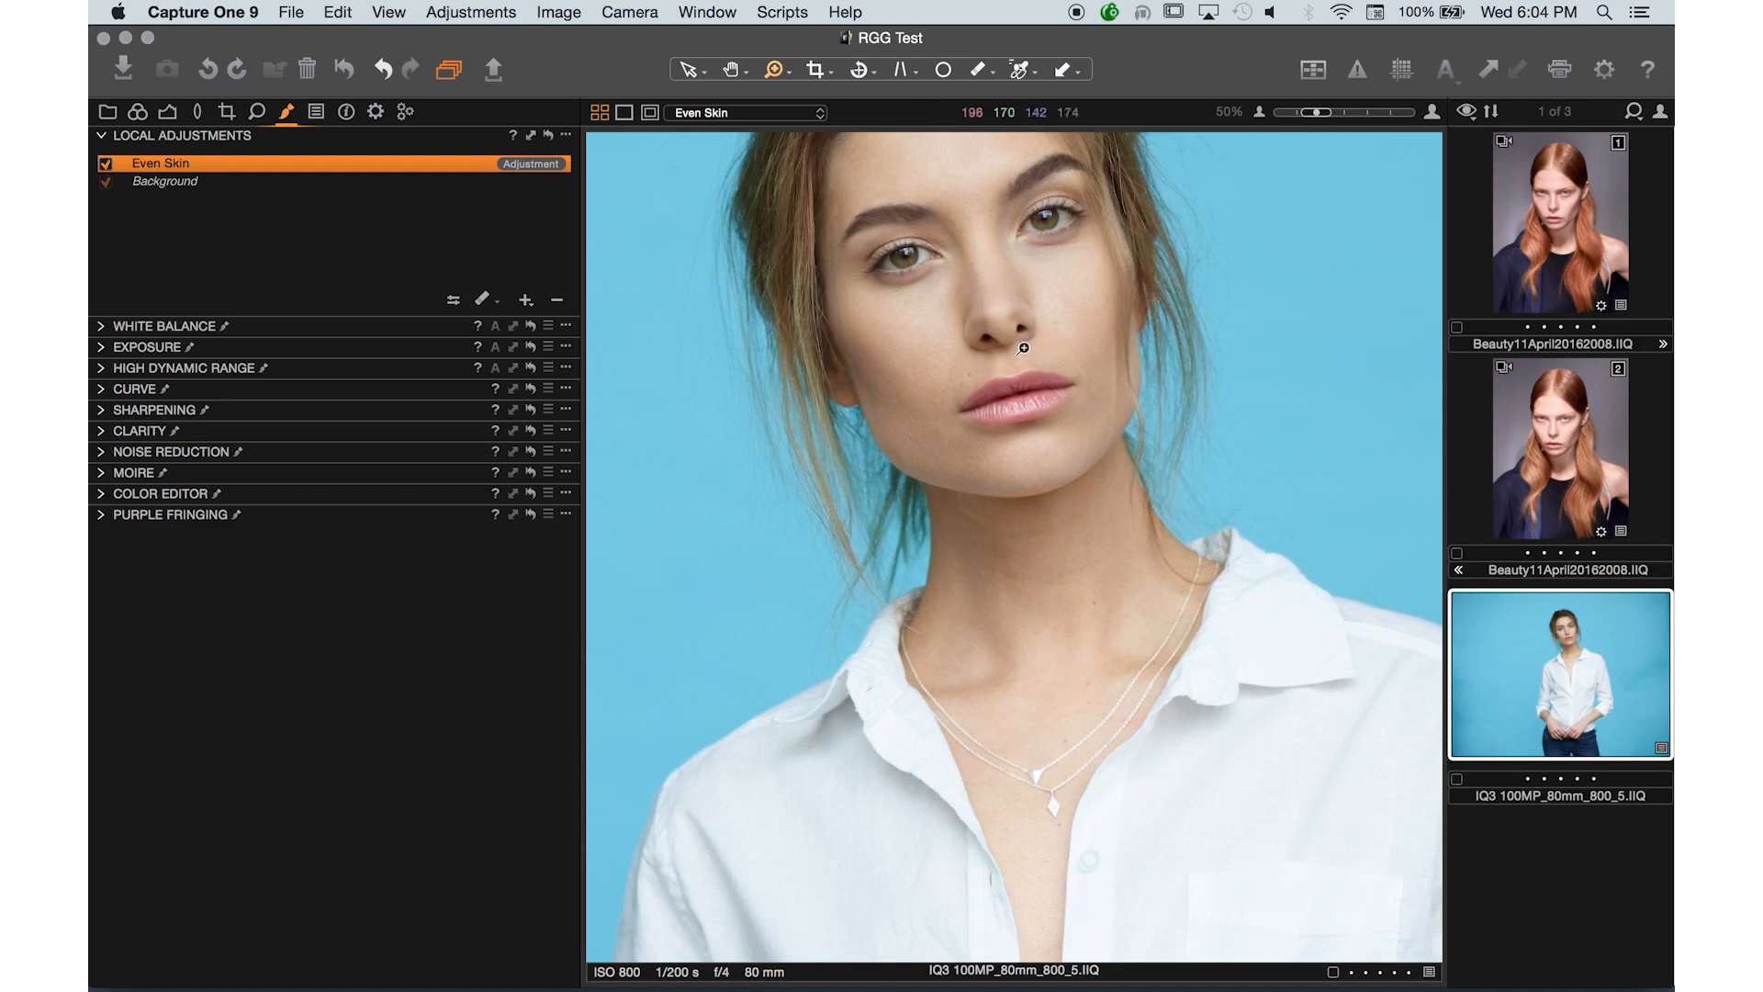
left_click_drag(1024, 353, 1024, 457)
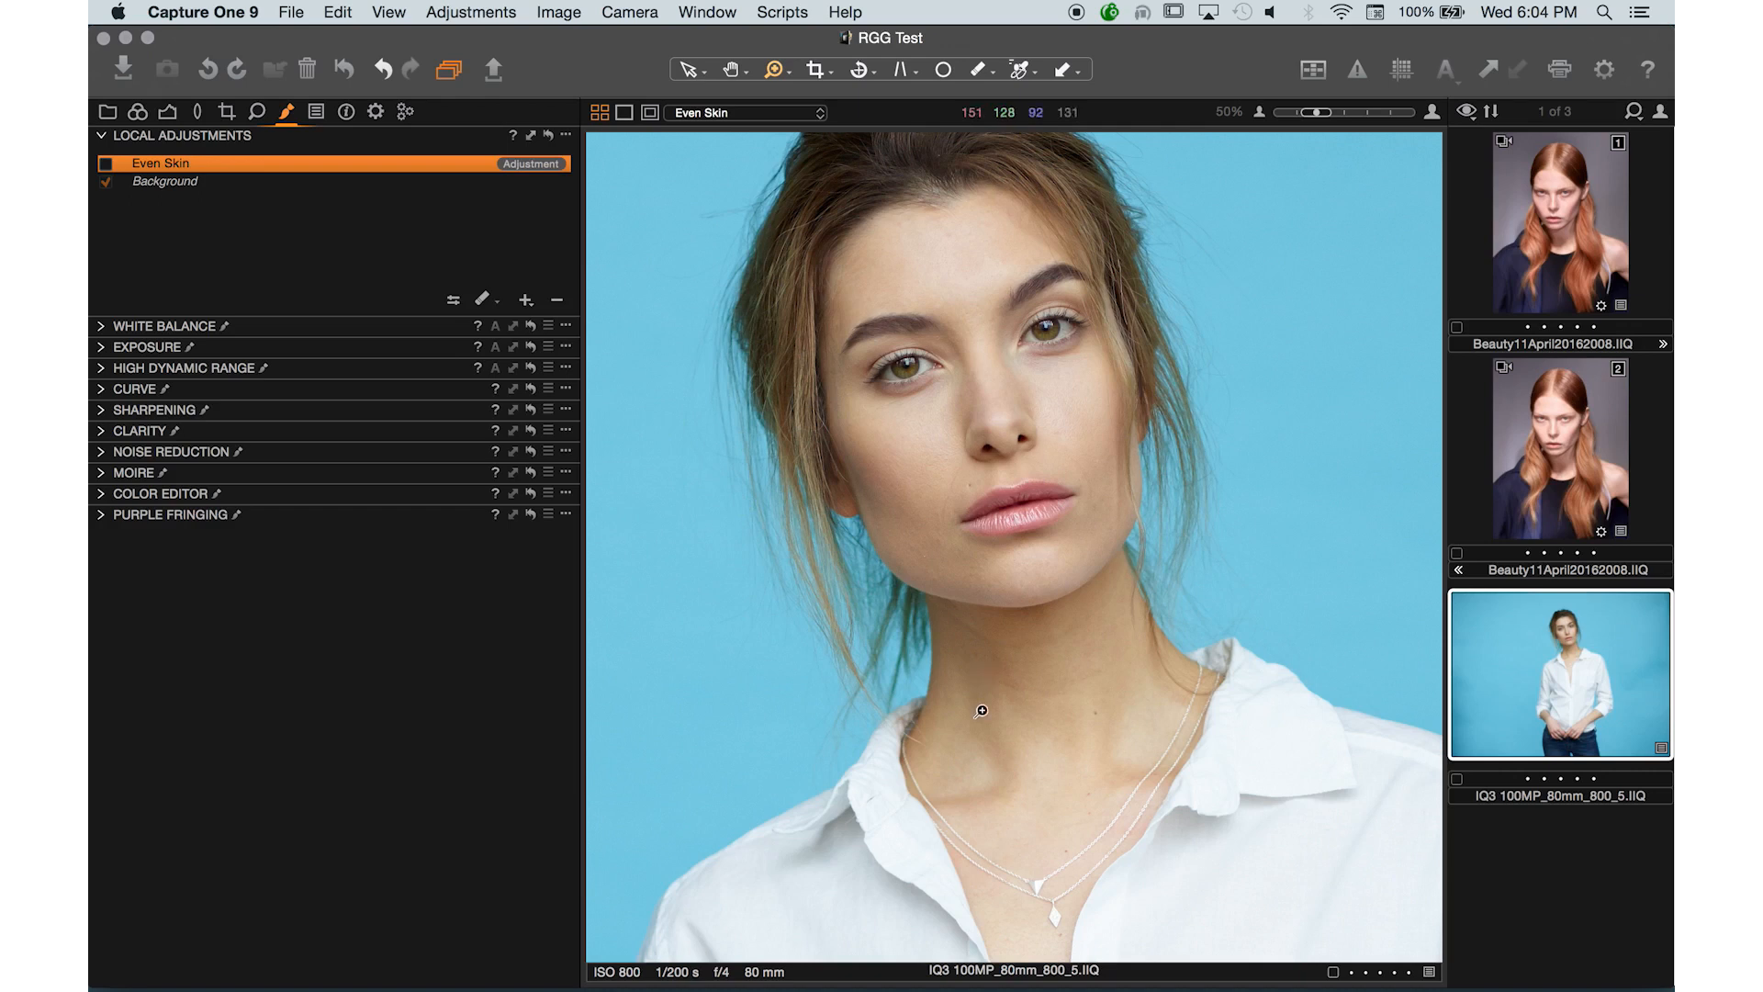
left_click(969, 667)
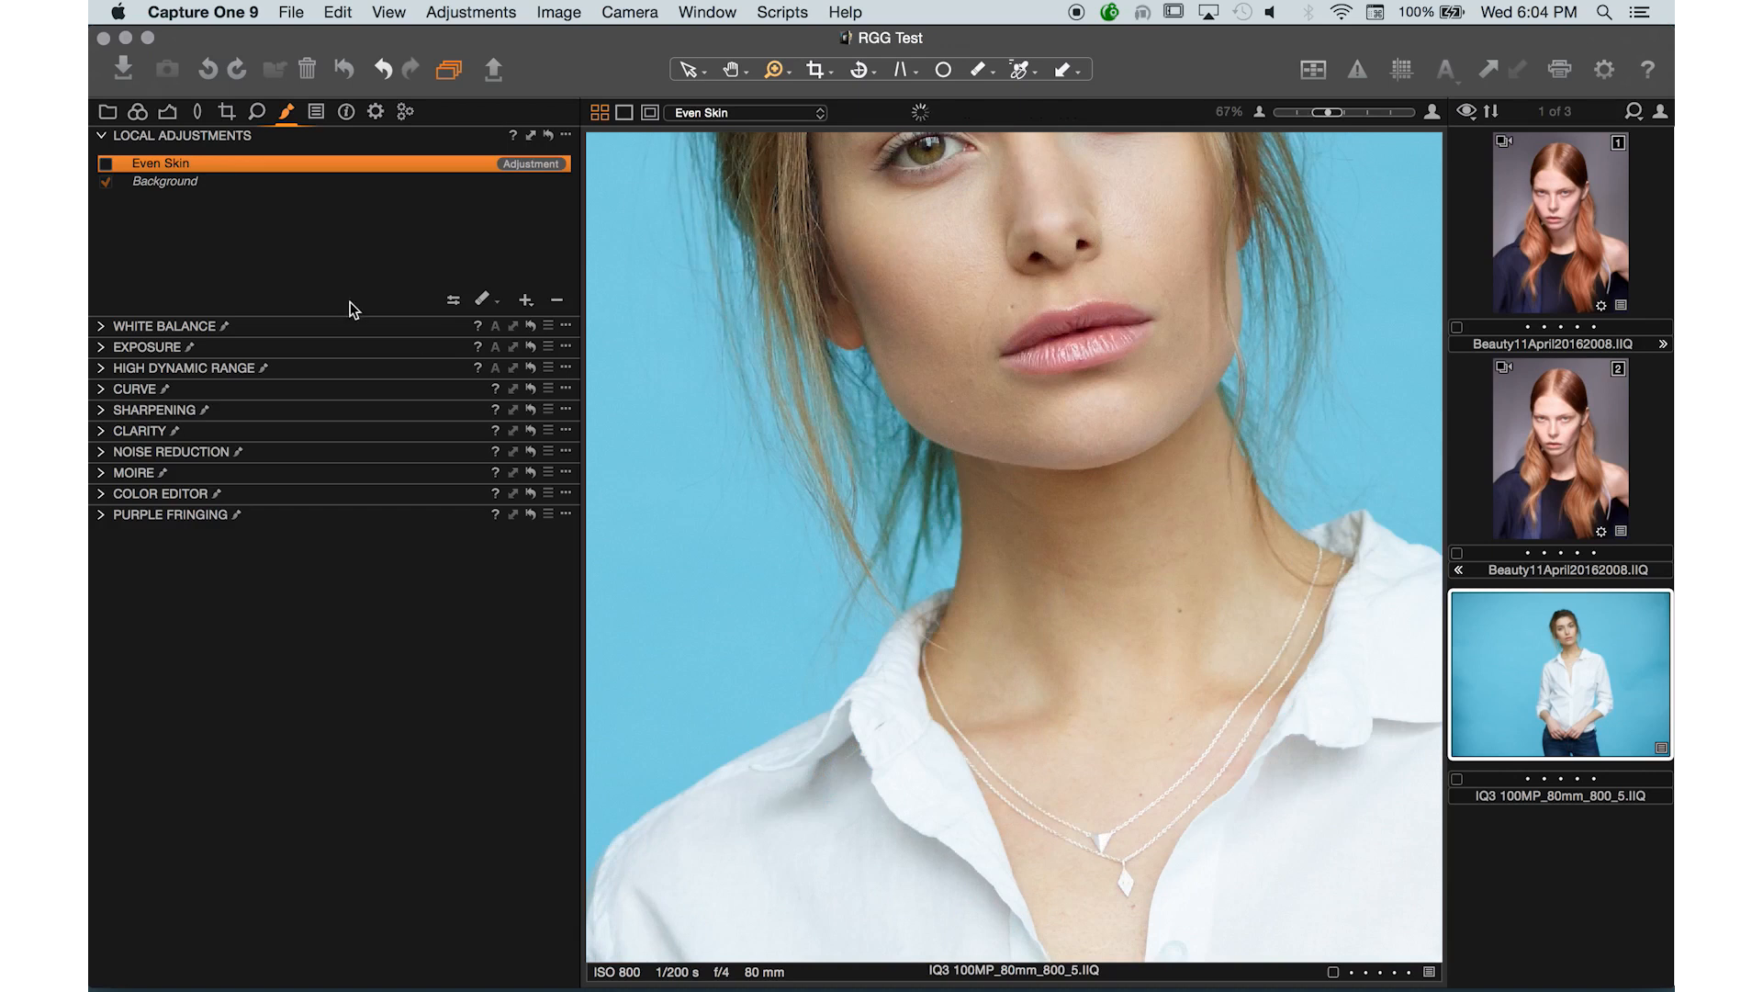
left_click(106, 165)
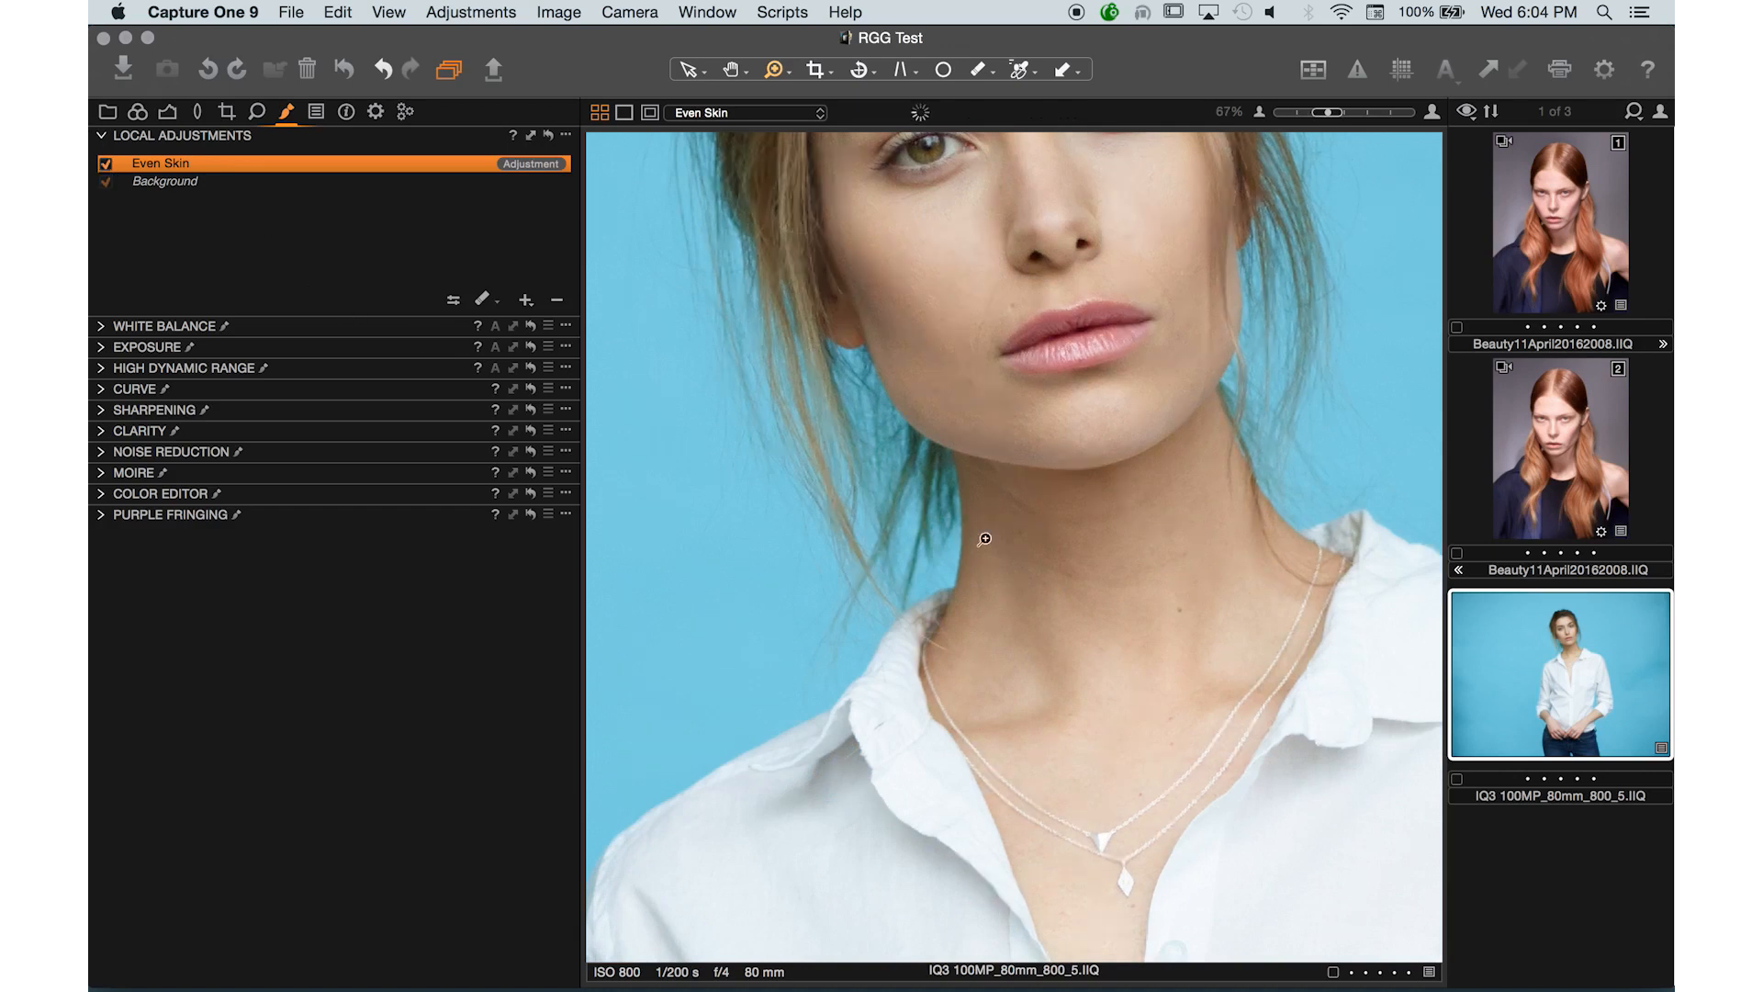
left_click(1029, 601, "alt")
left_click(1029, 601, "alt")
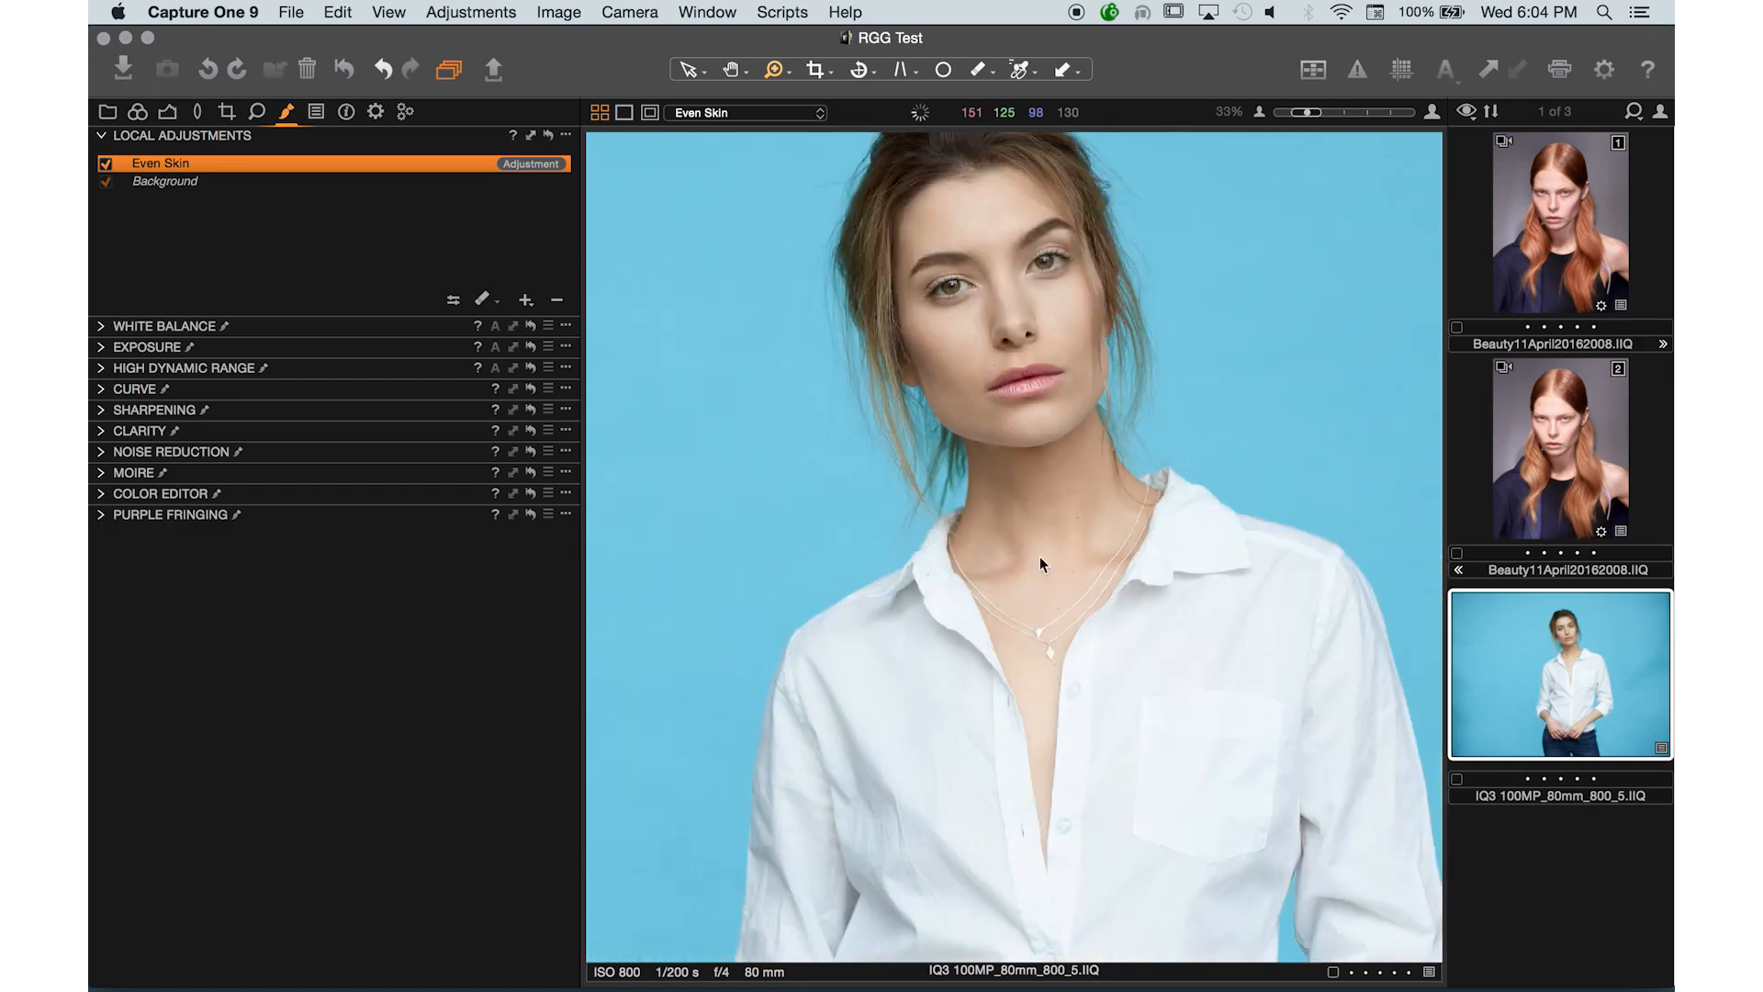
left_click(1043, 423, "alt")
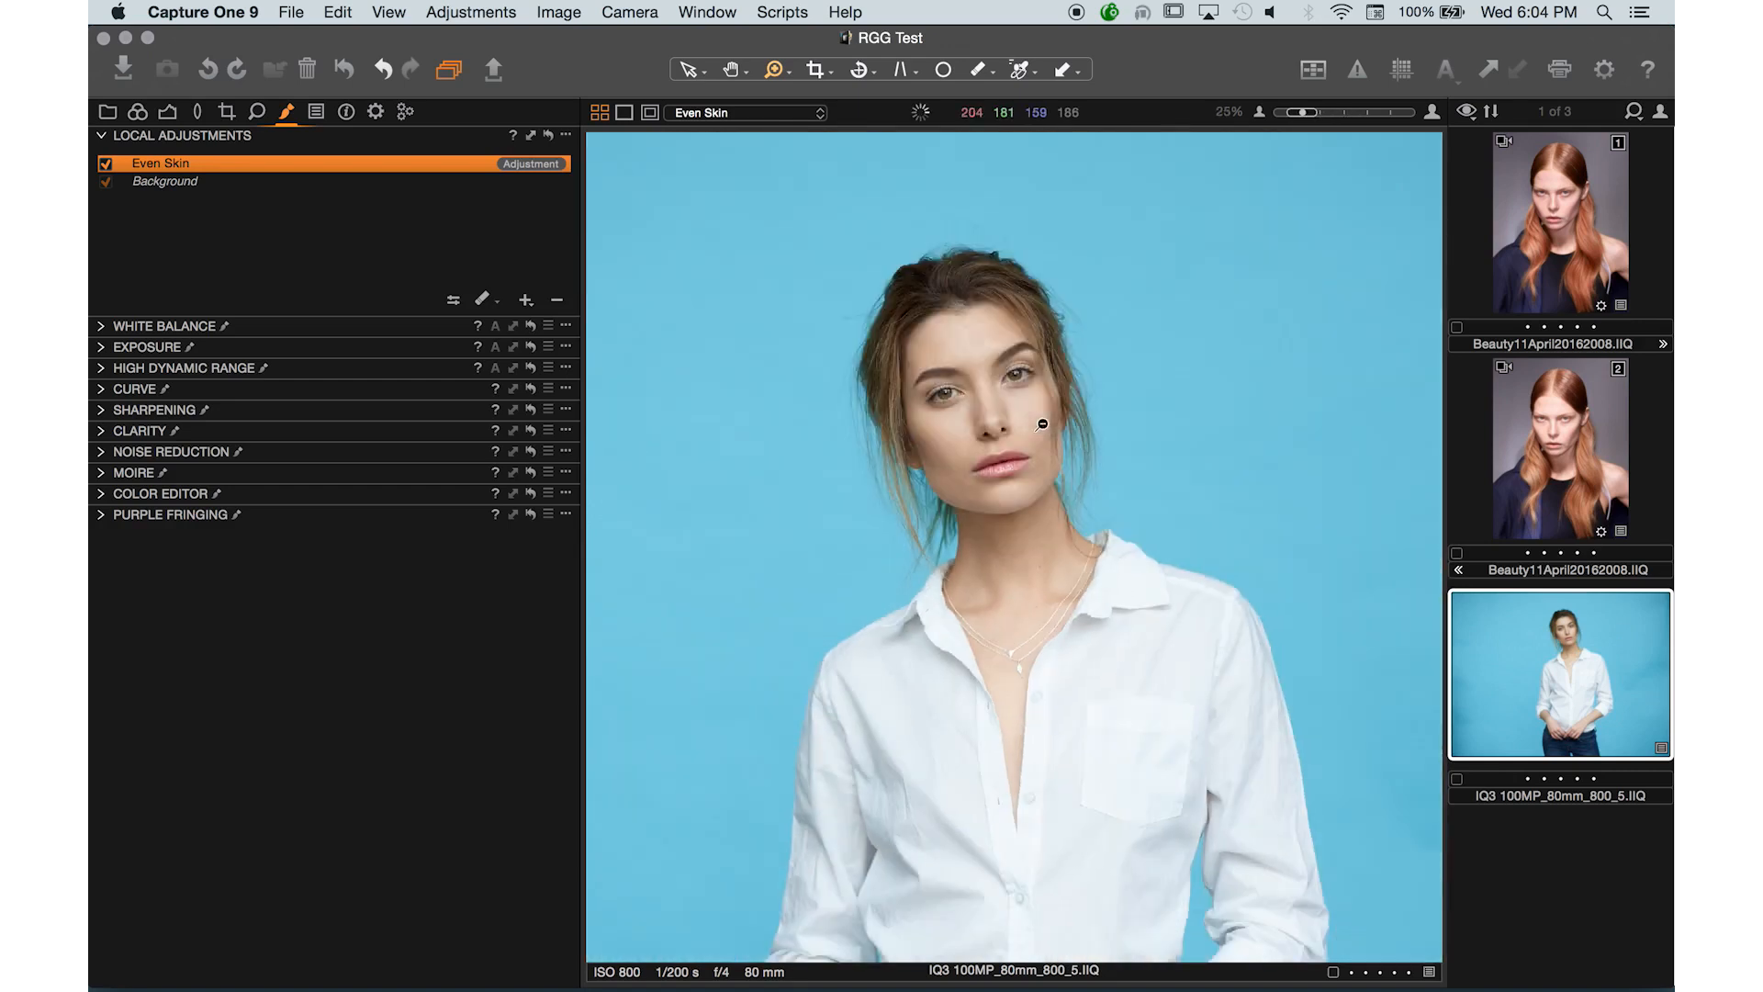
left_click(1043, 424, "alt")
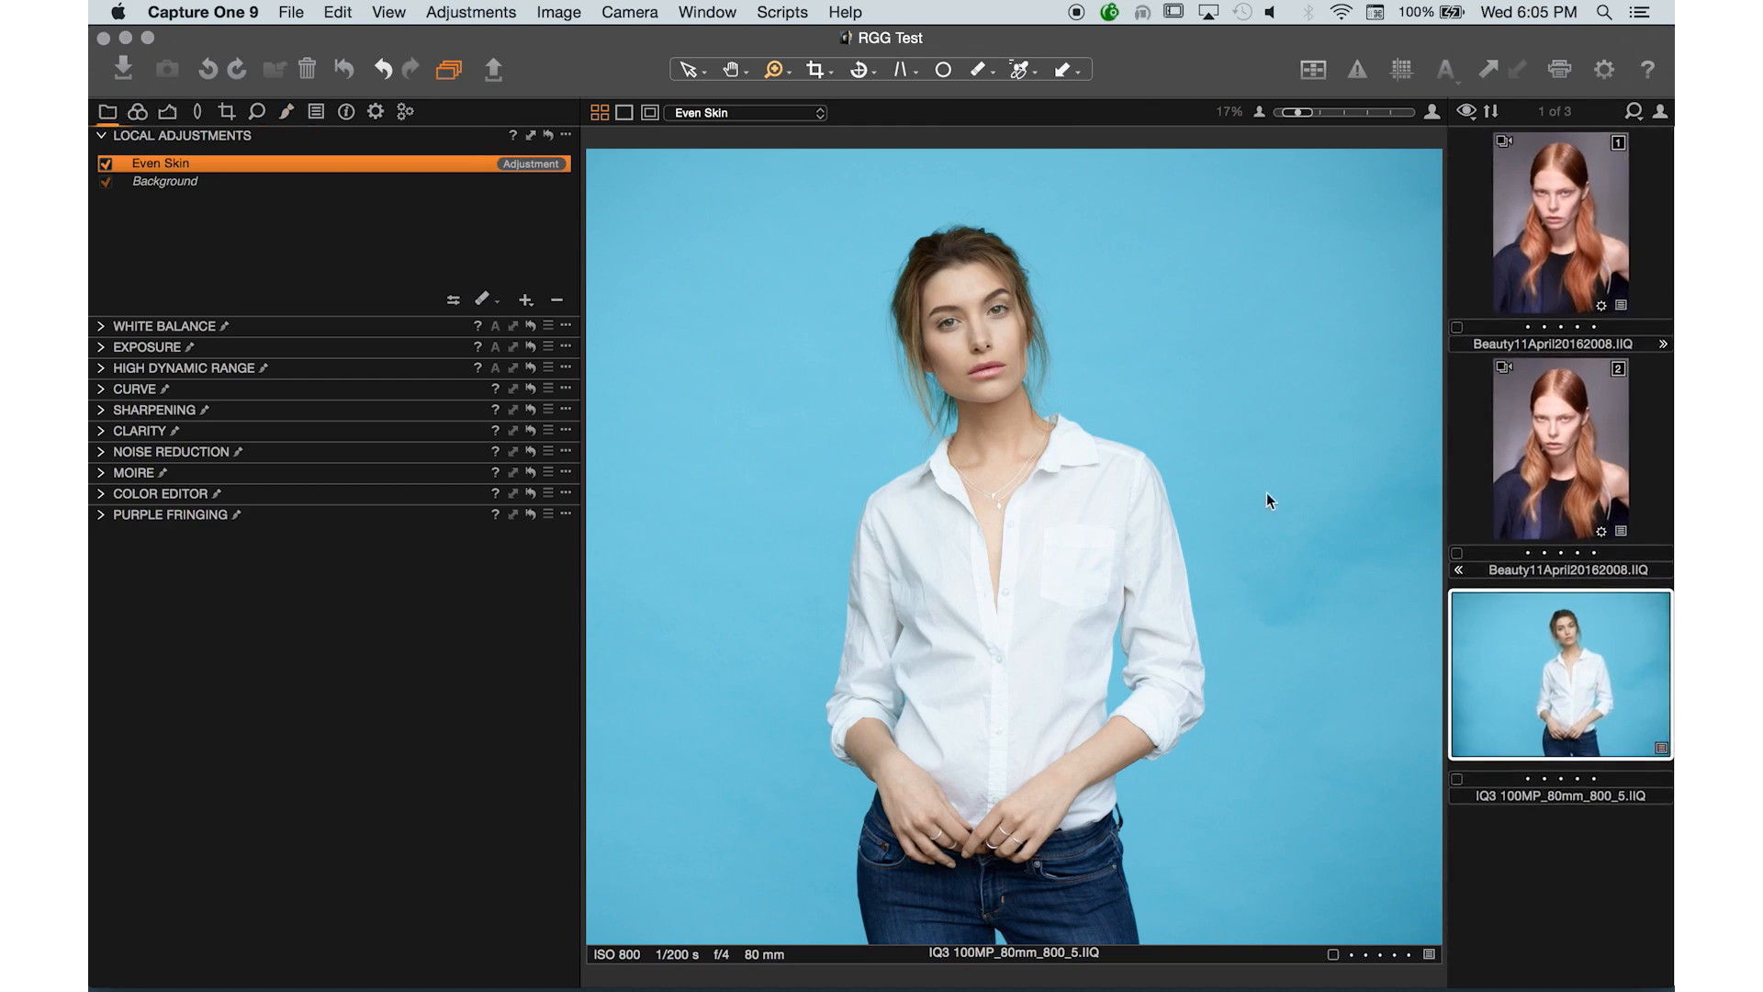
- Browse the red-dress portraits and inspect 5R8A2004.CR2 up close with the local adjustment tools open
left_click(510, 318)
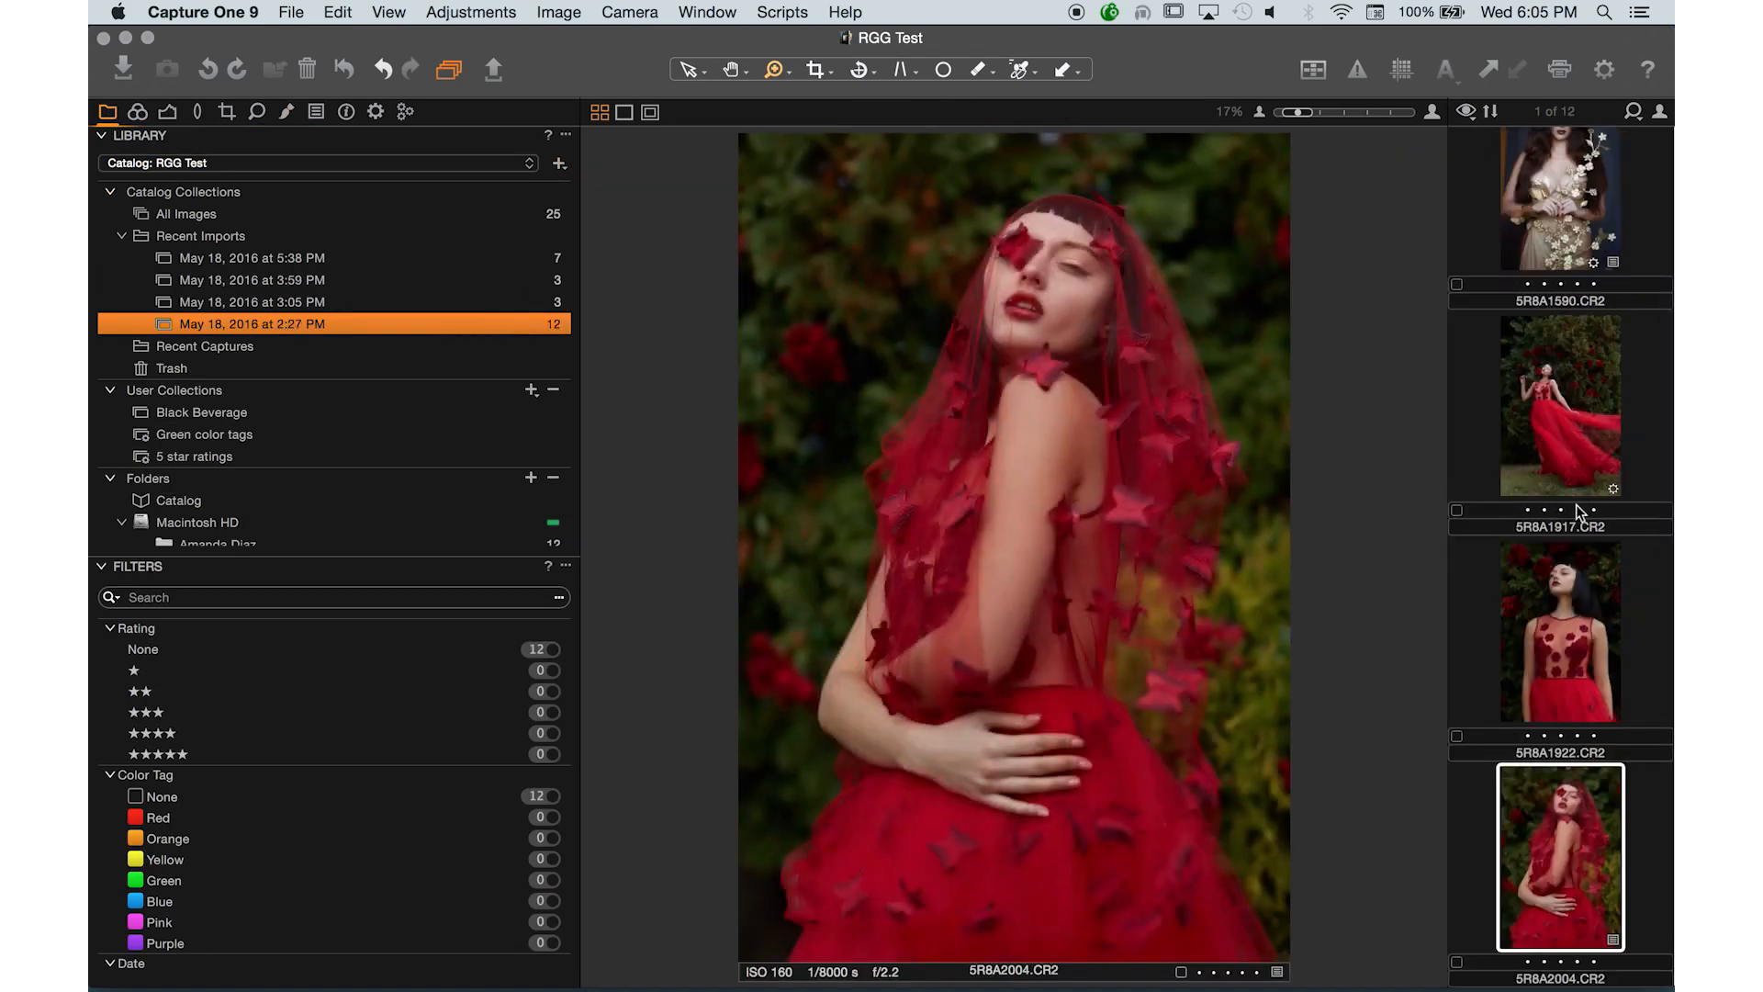
left_click(1574, 450)
left_click(1592, 702)
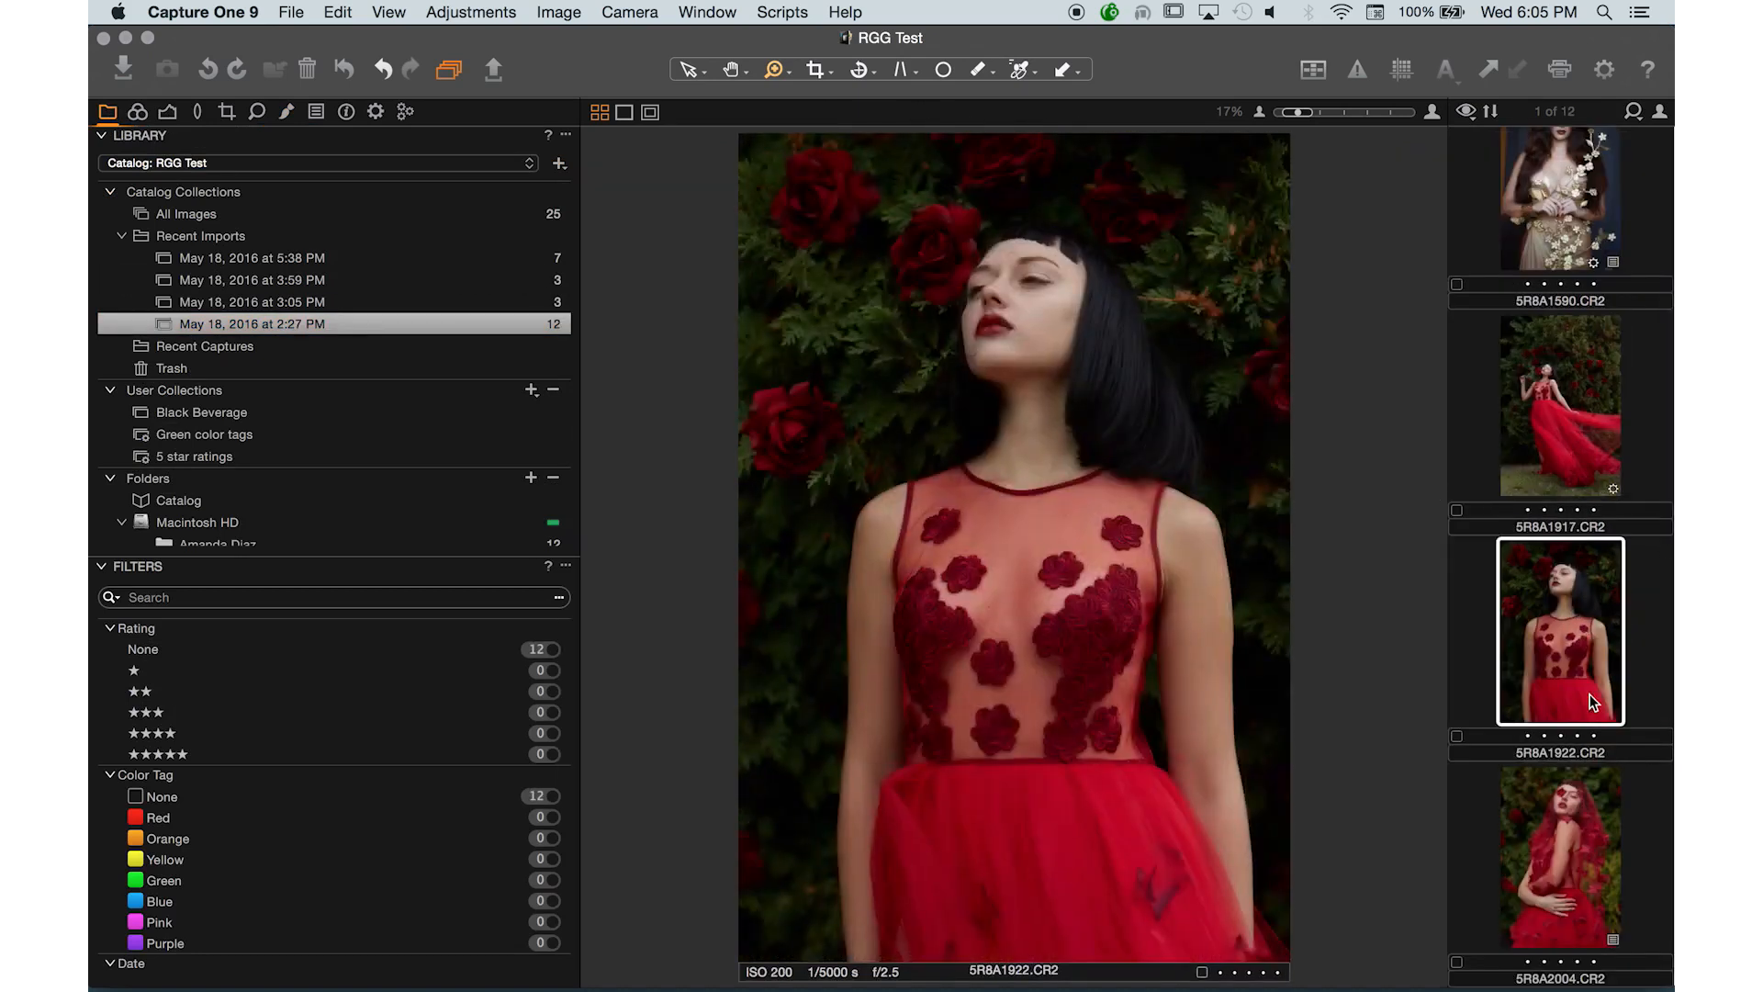
left_click(1595, 869)
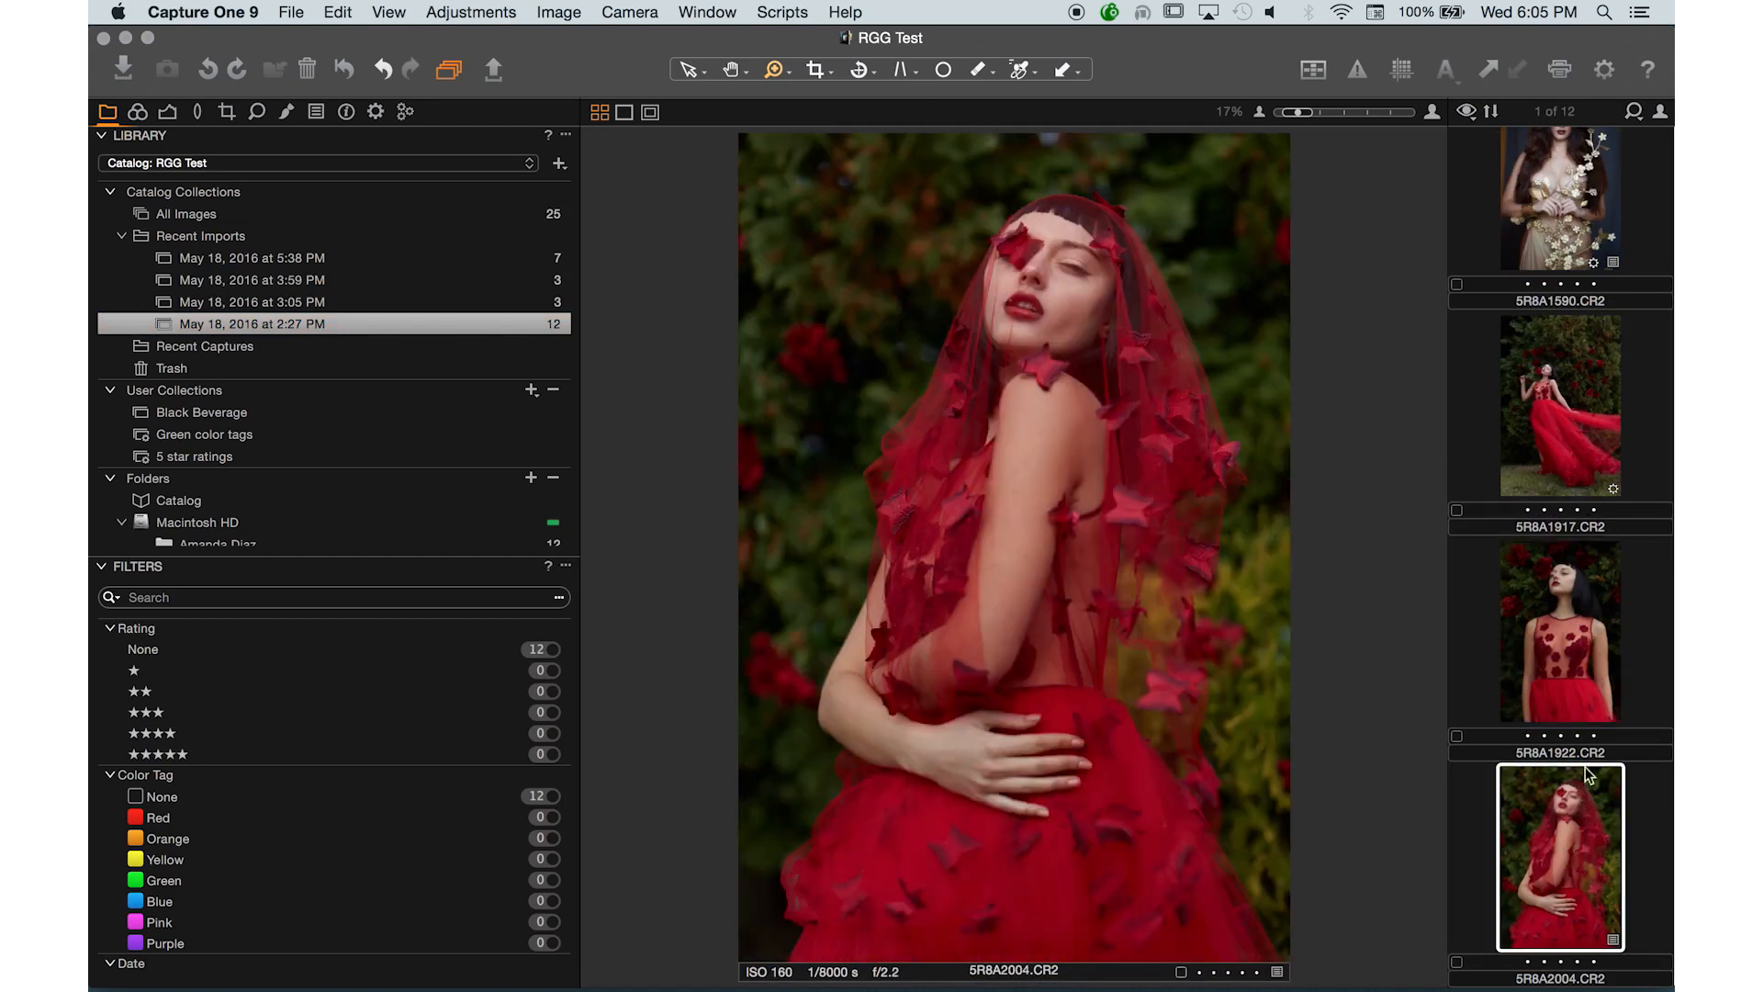
left_click(1030, 779)
left_click(1027, 711)
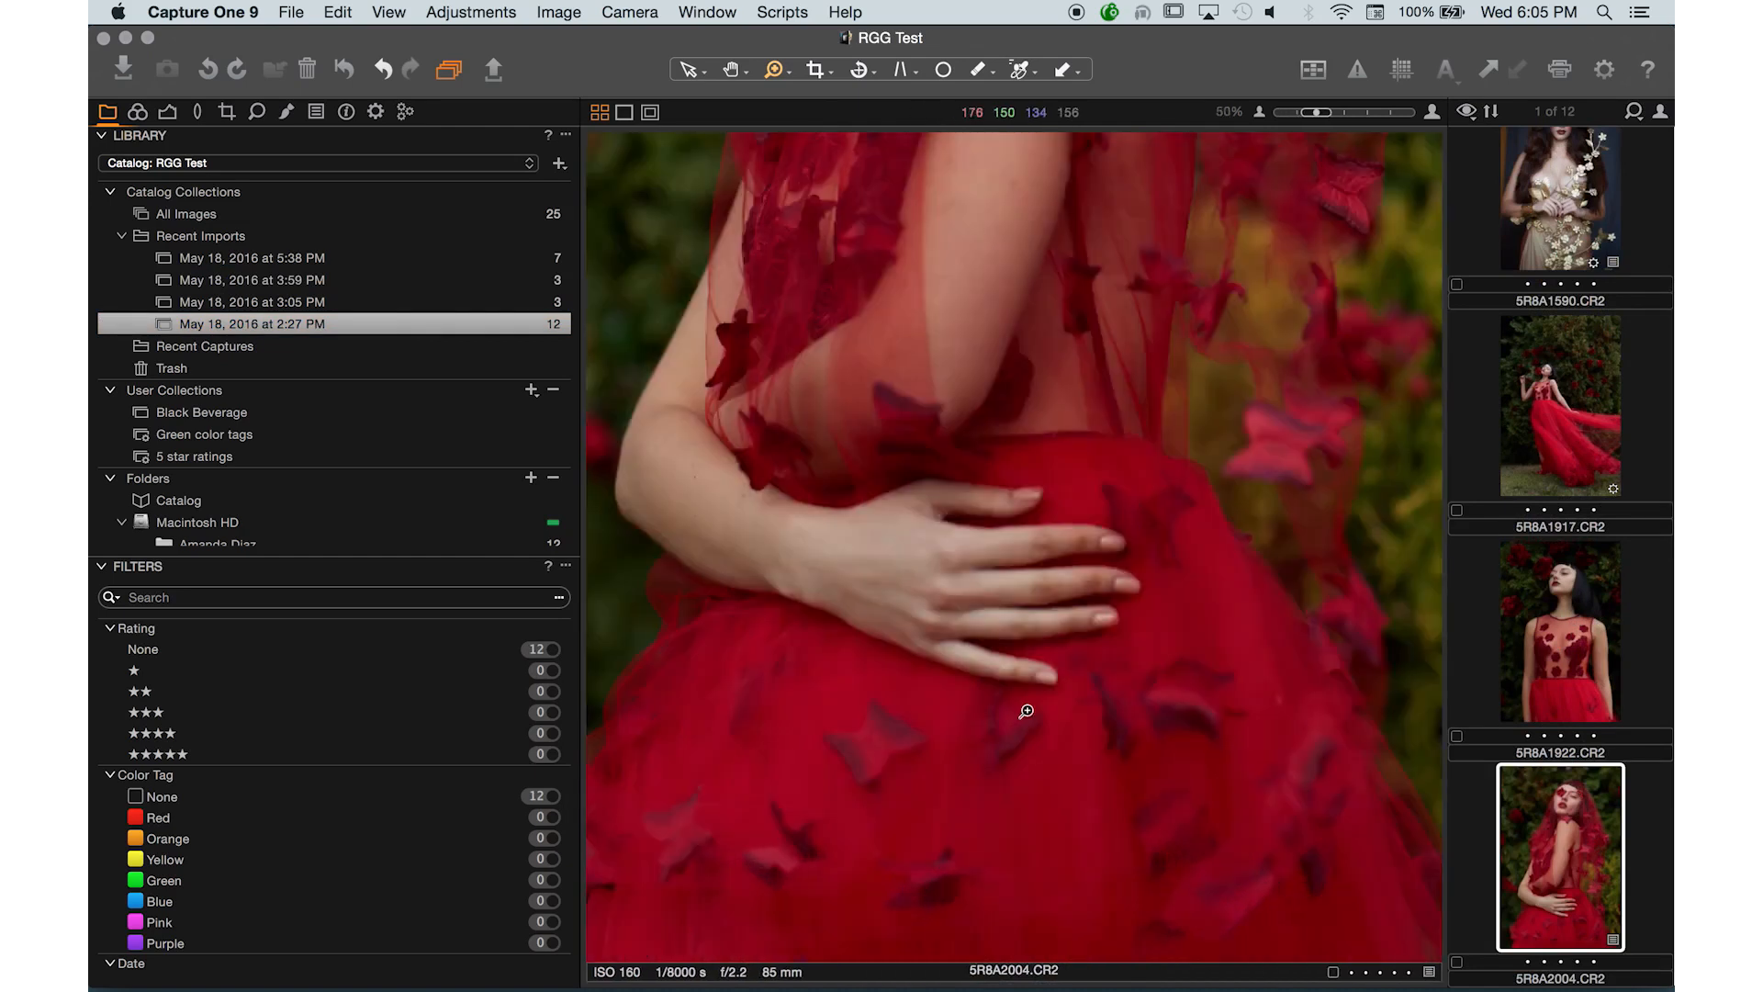
left_click(168, 112)
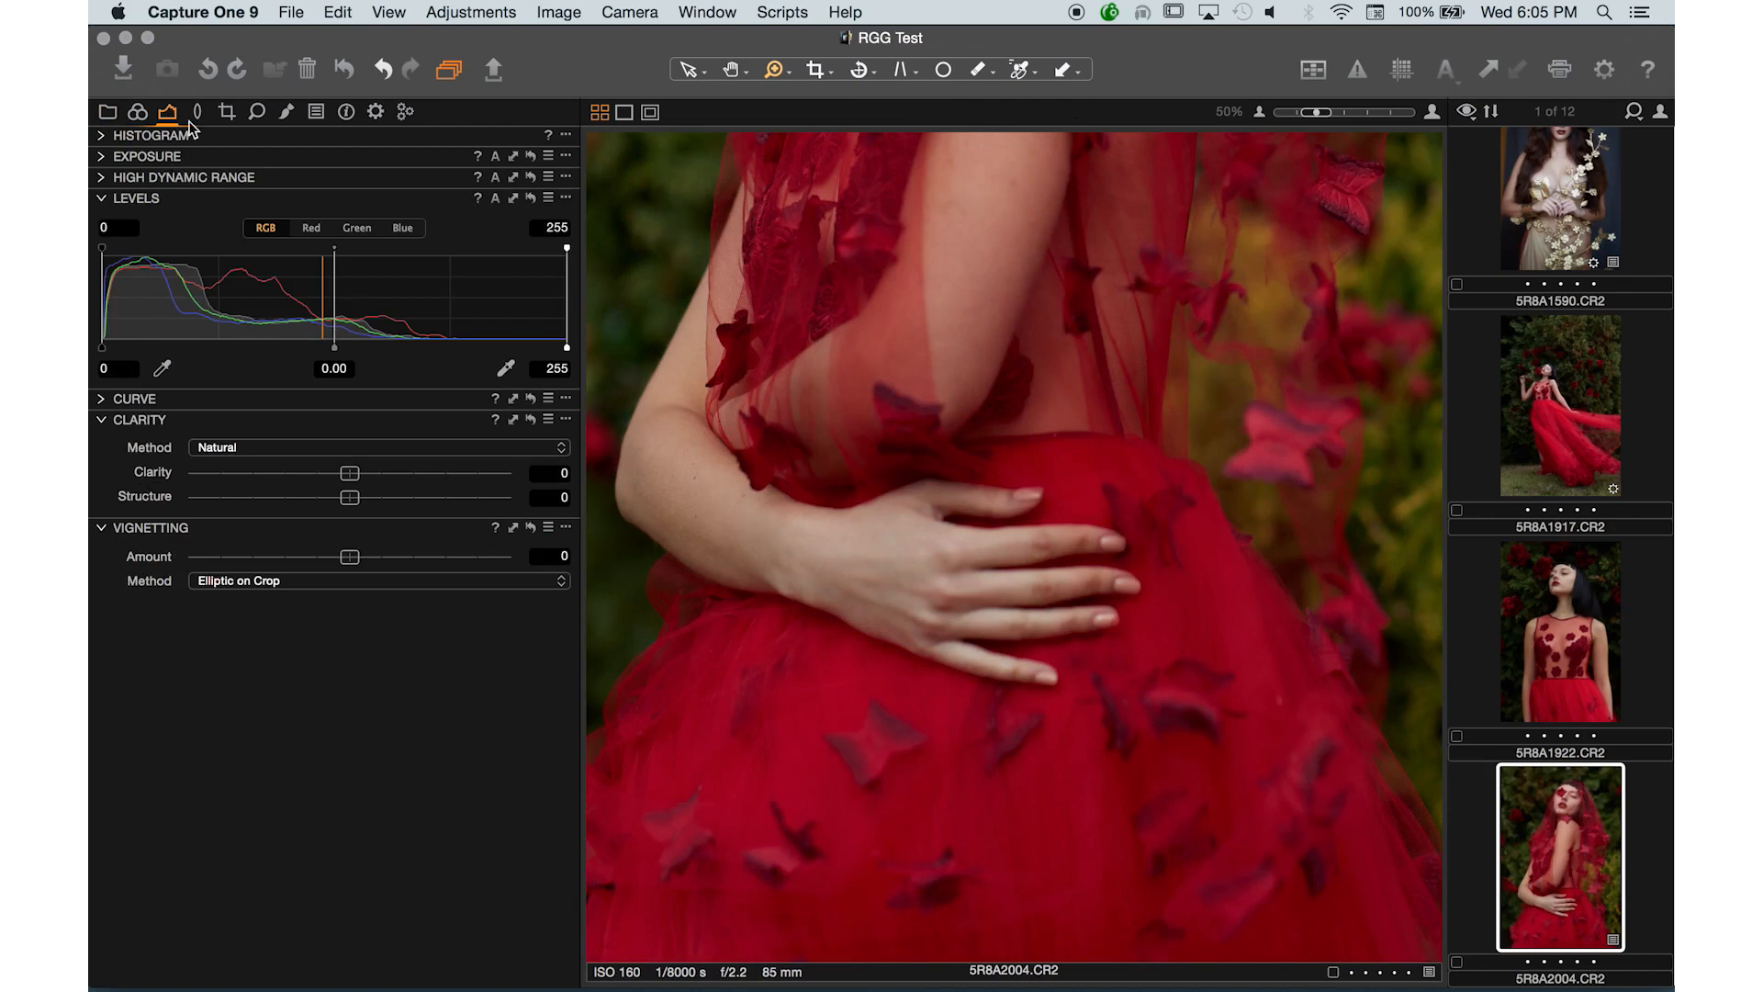
left_click(285, 112)
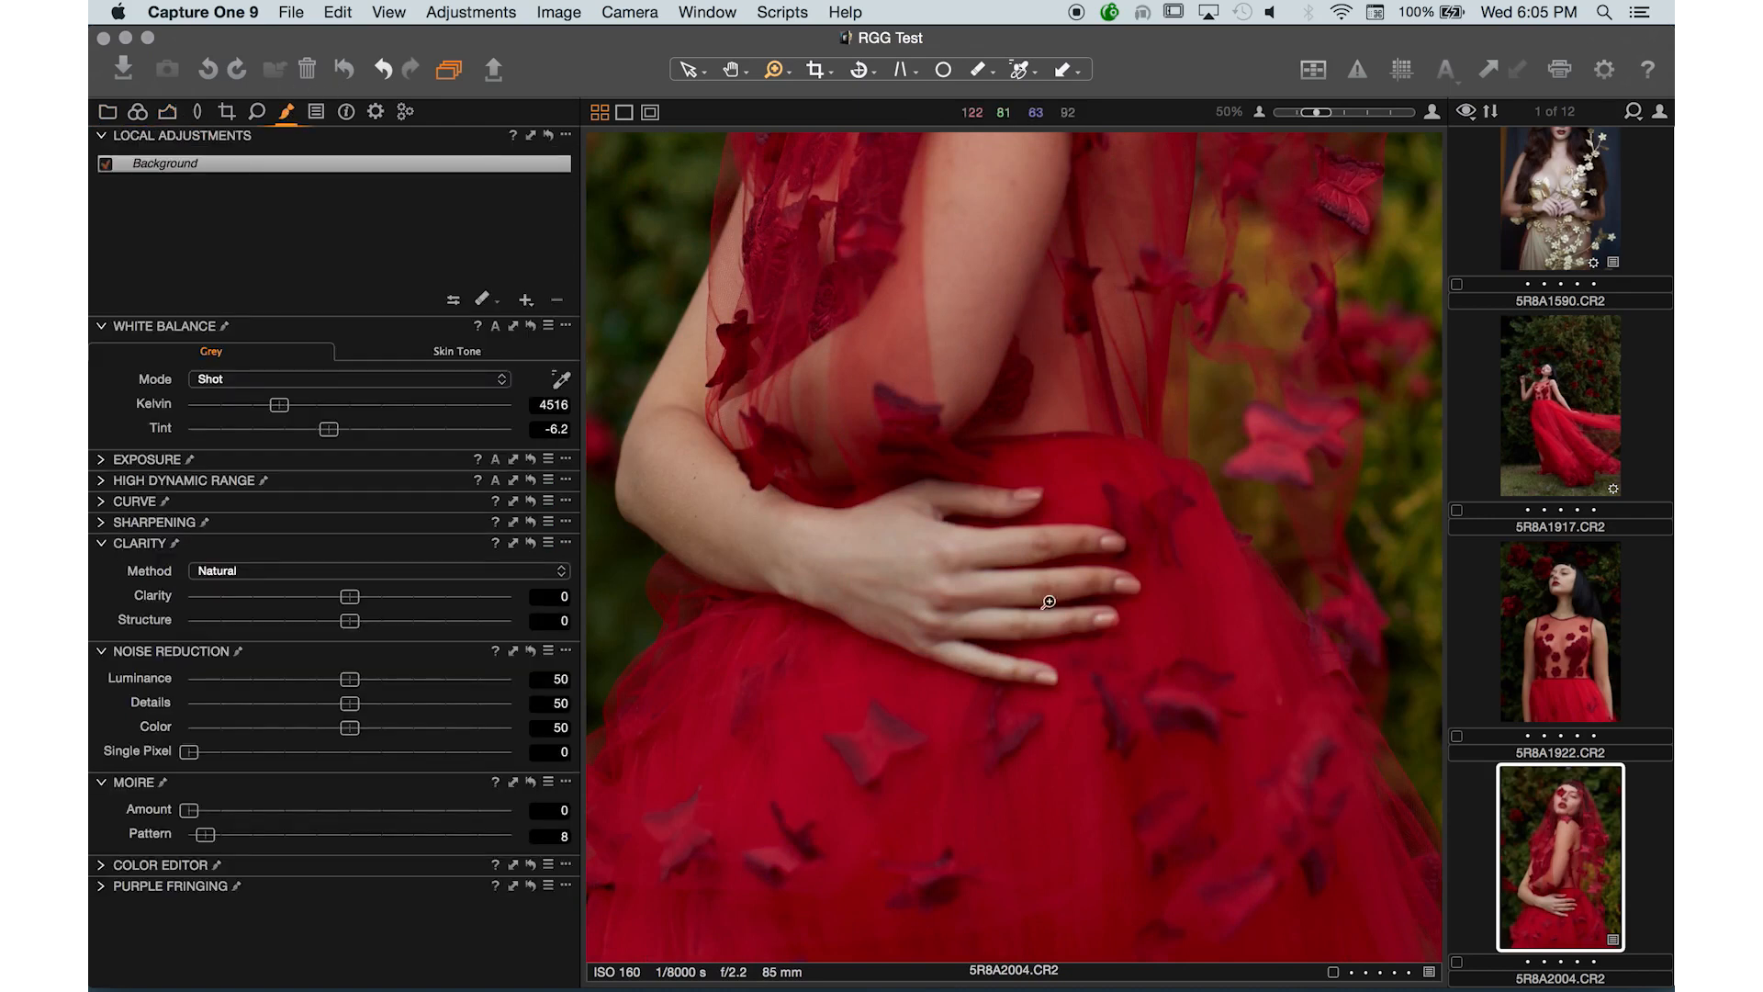
scroll(1024, 471, "up", 2)
scroll(1024, 470, "down", 2)
left_click_drag(1024, 461, 1027, 790)
left_click_drag(1052, 275, 1043, 719)
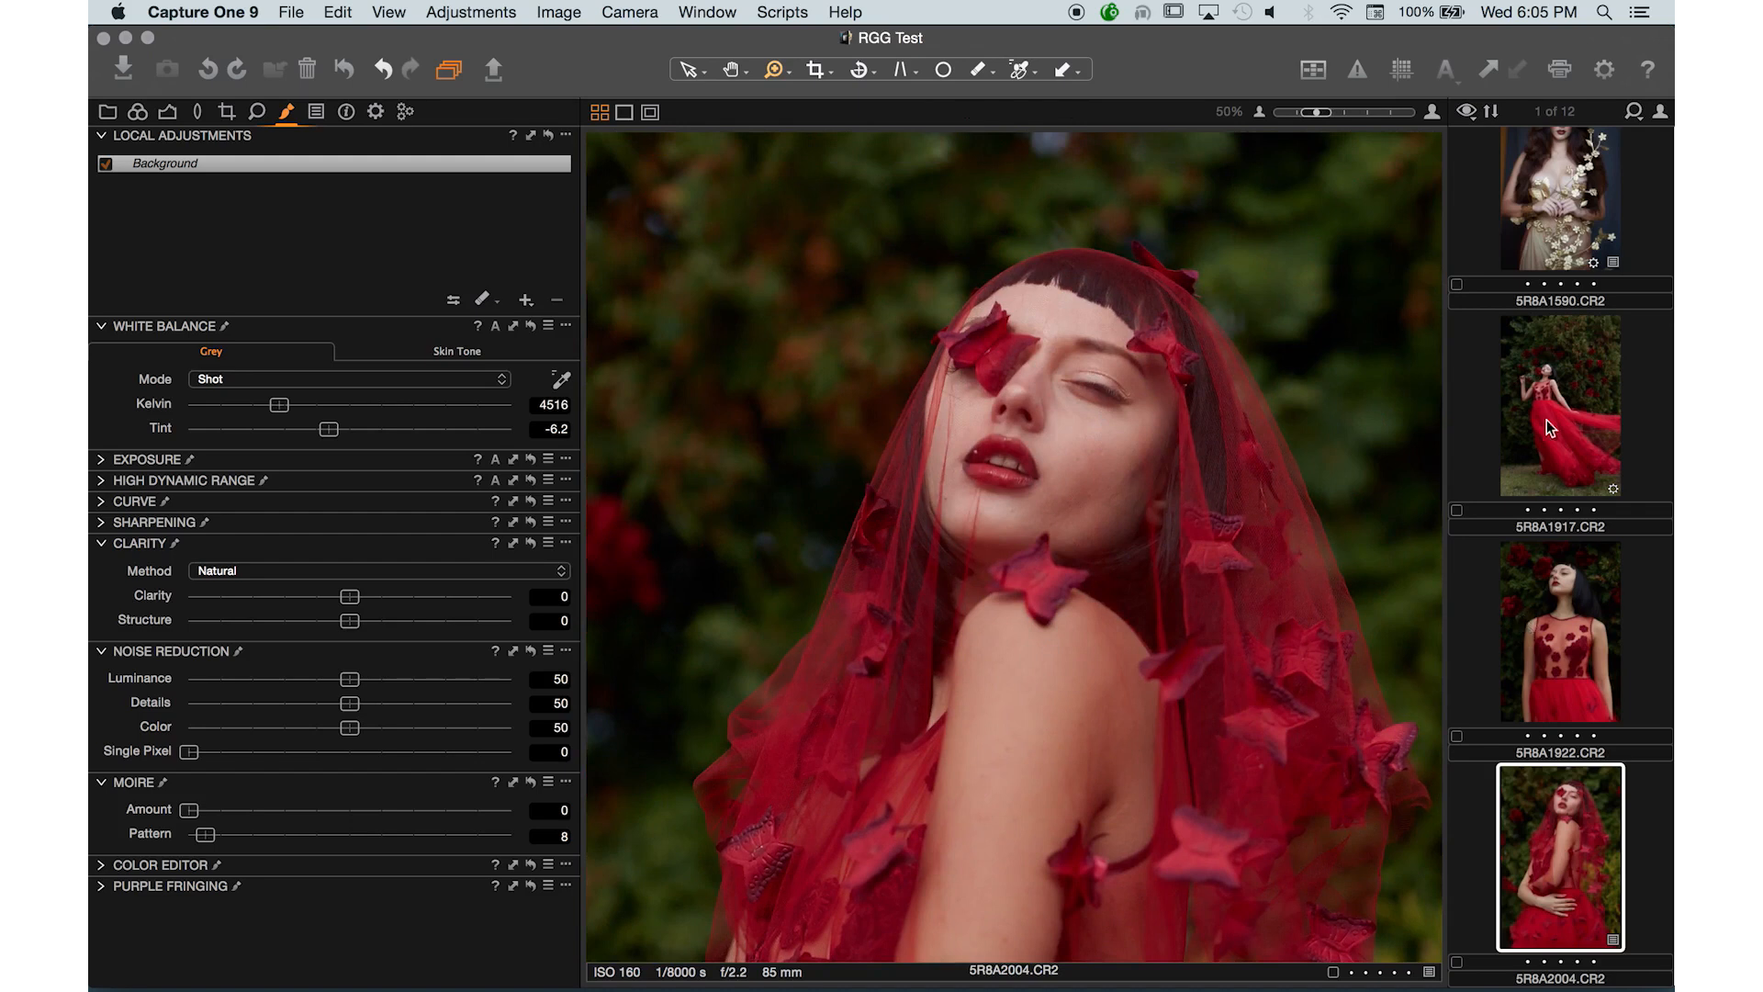
- Select 5R8A1917.CR2, zoom in, and sample the model's face skin tone in the Color Editor's Skin Tone settings
left_click(1568, 410)
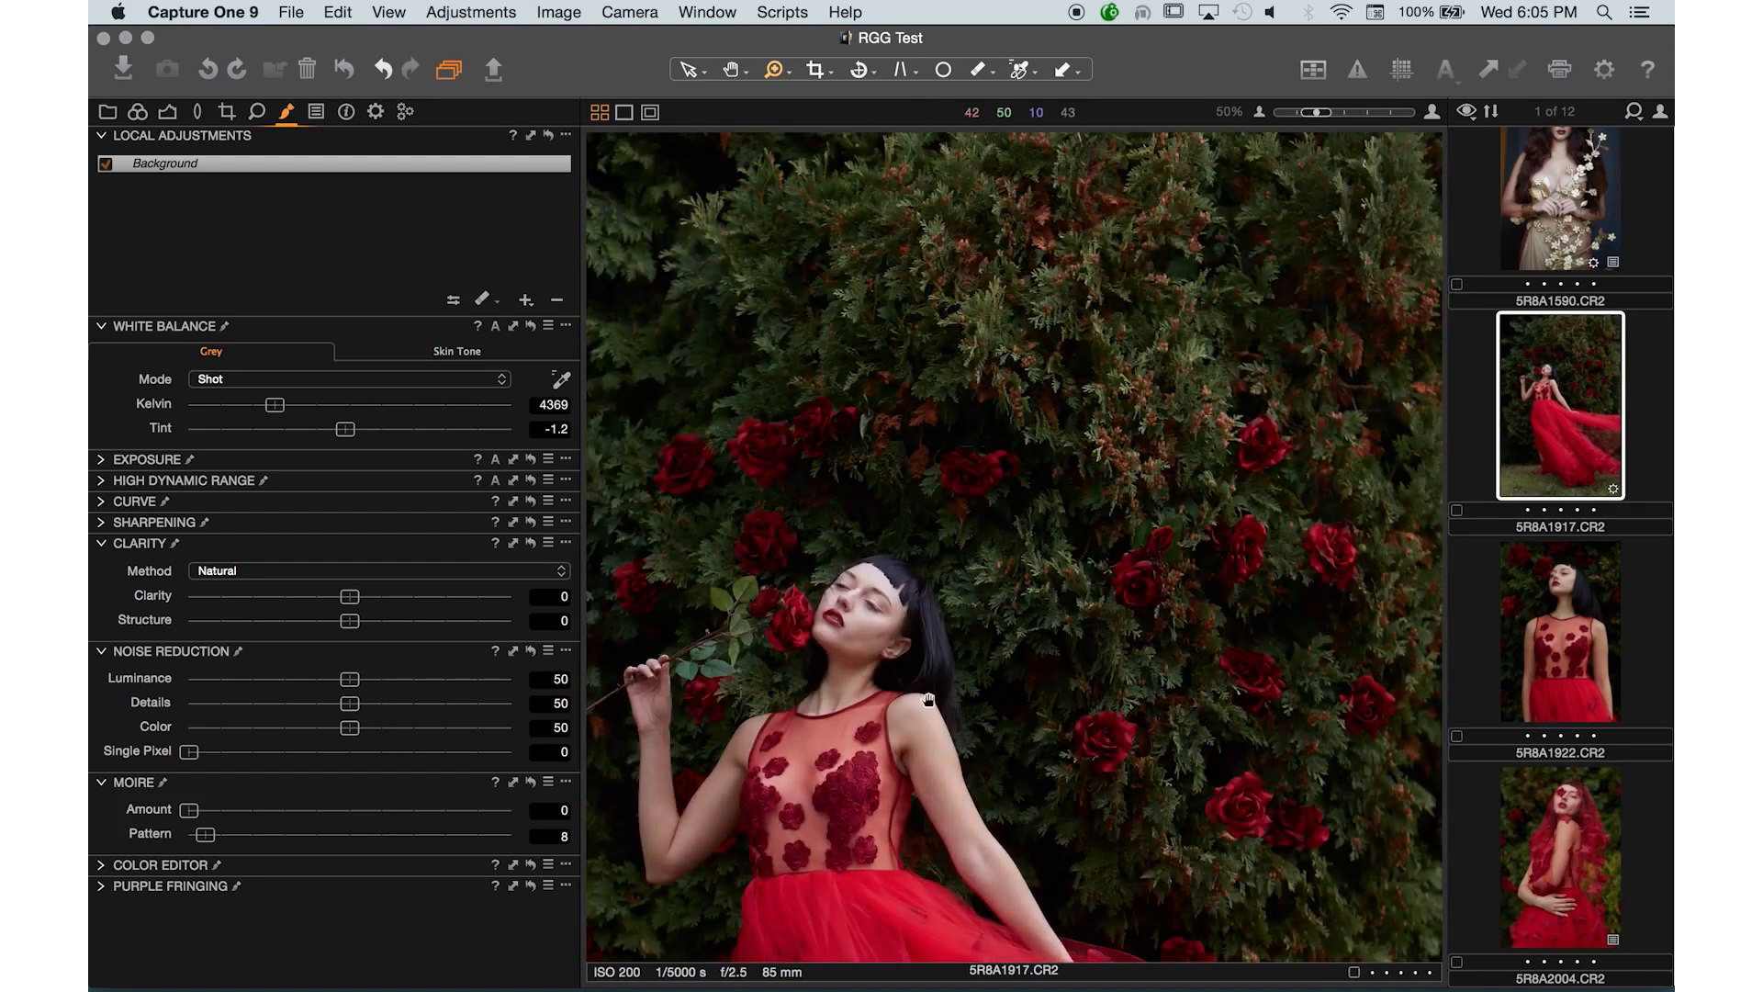
left_click_drag(927, 830, 927, 700)
left_click(730, 663)
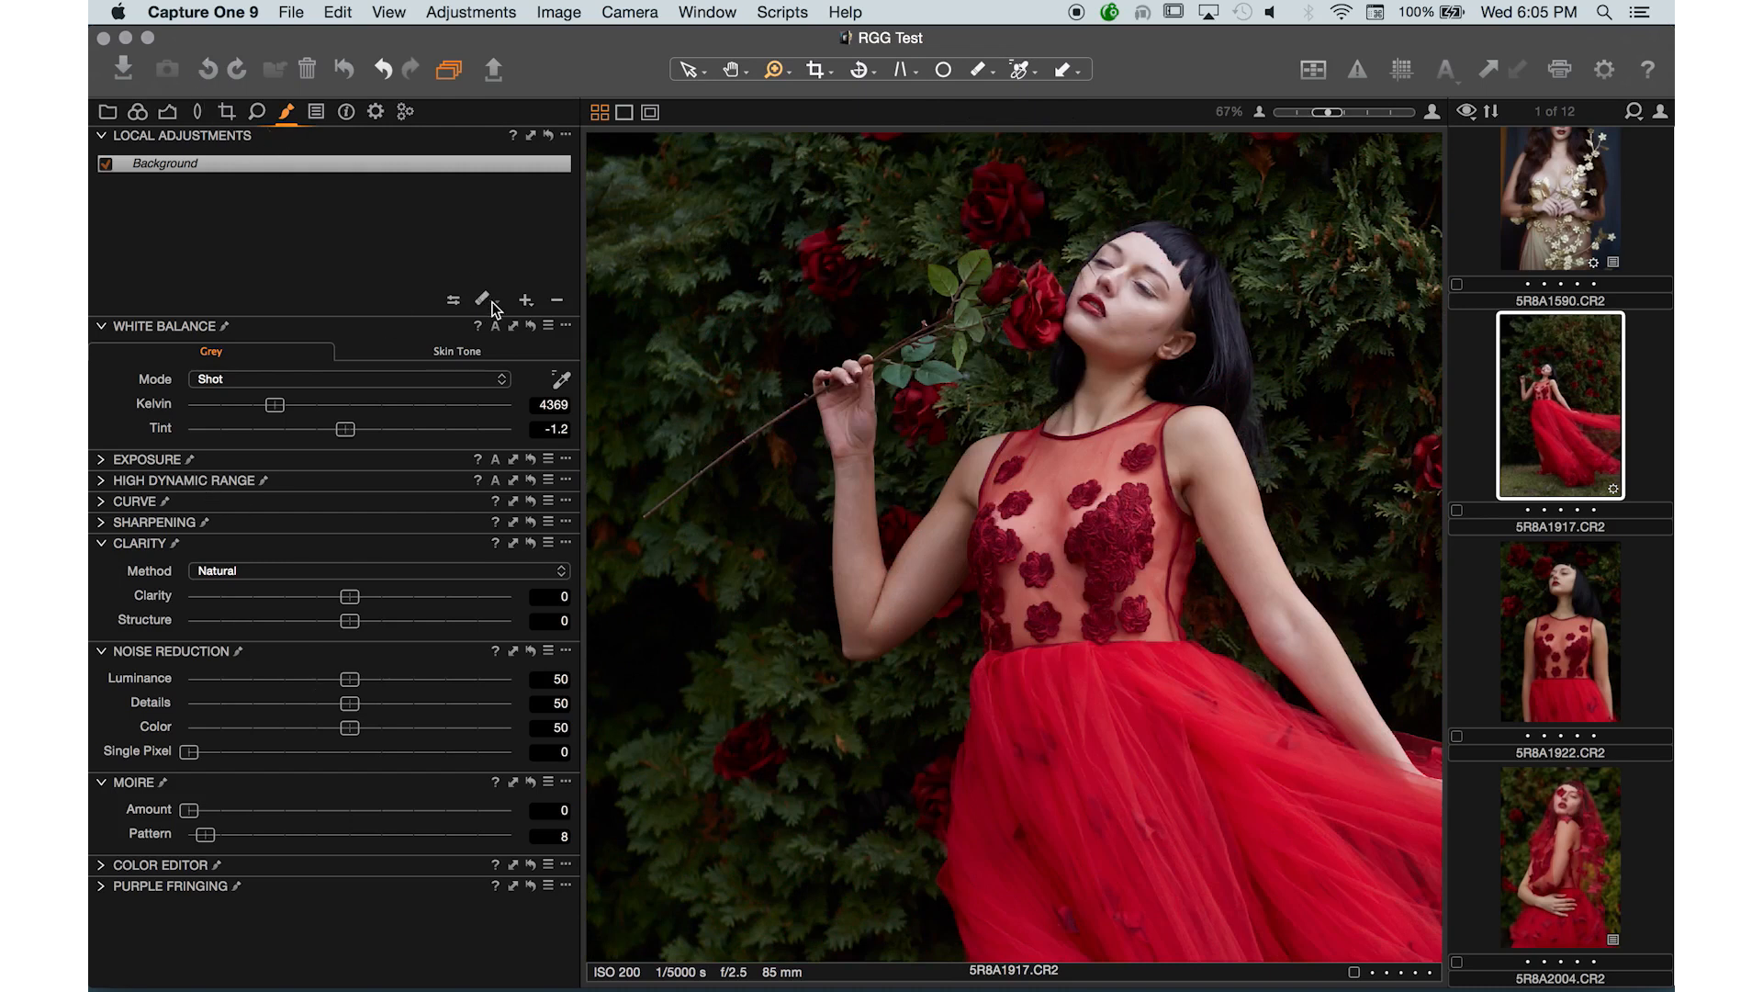
left_click(102, 865)
left_click(561, 566)
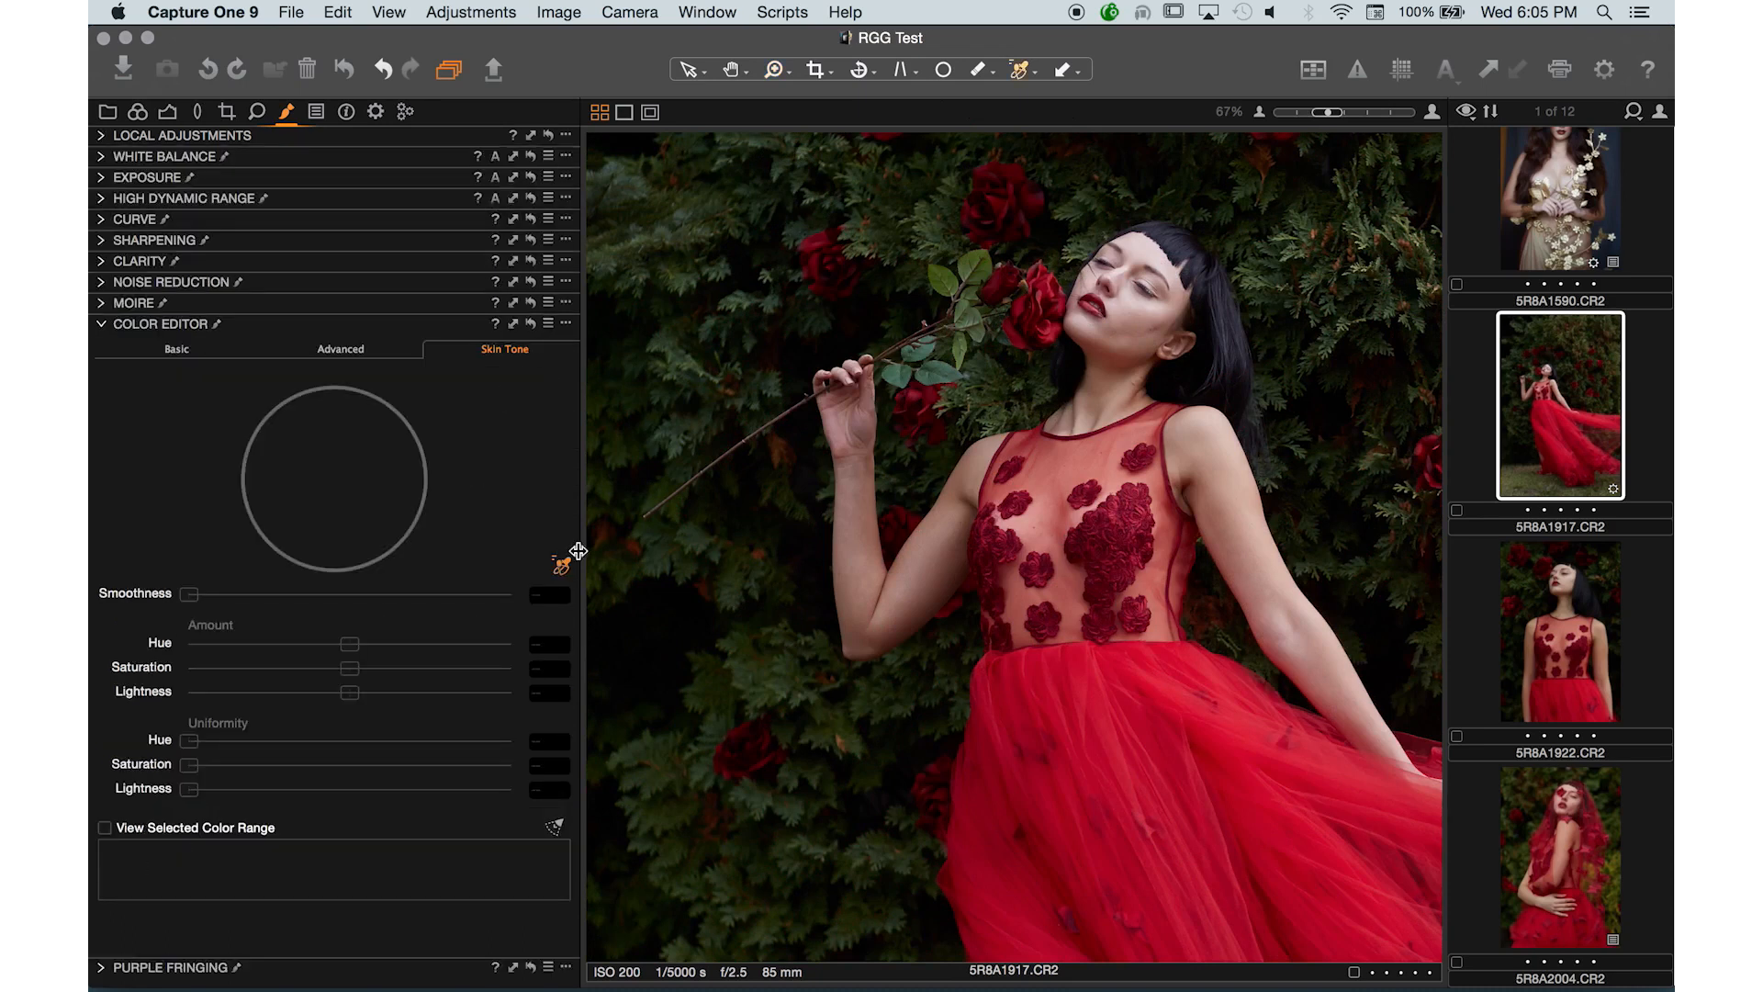
left_click(1137, 297)
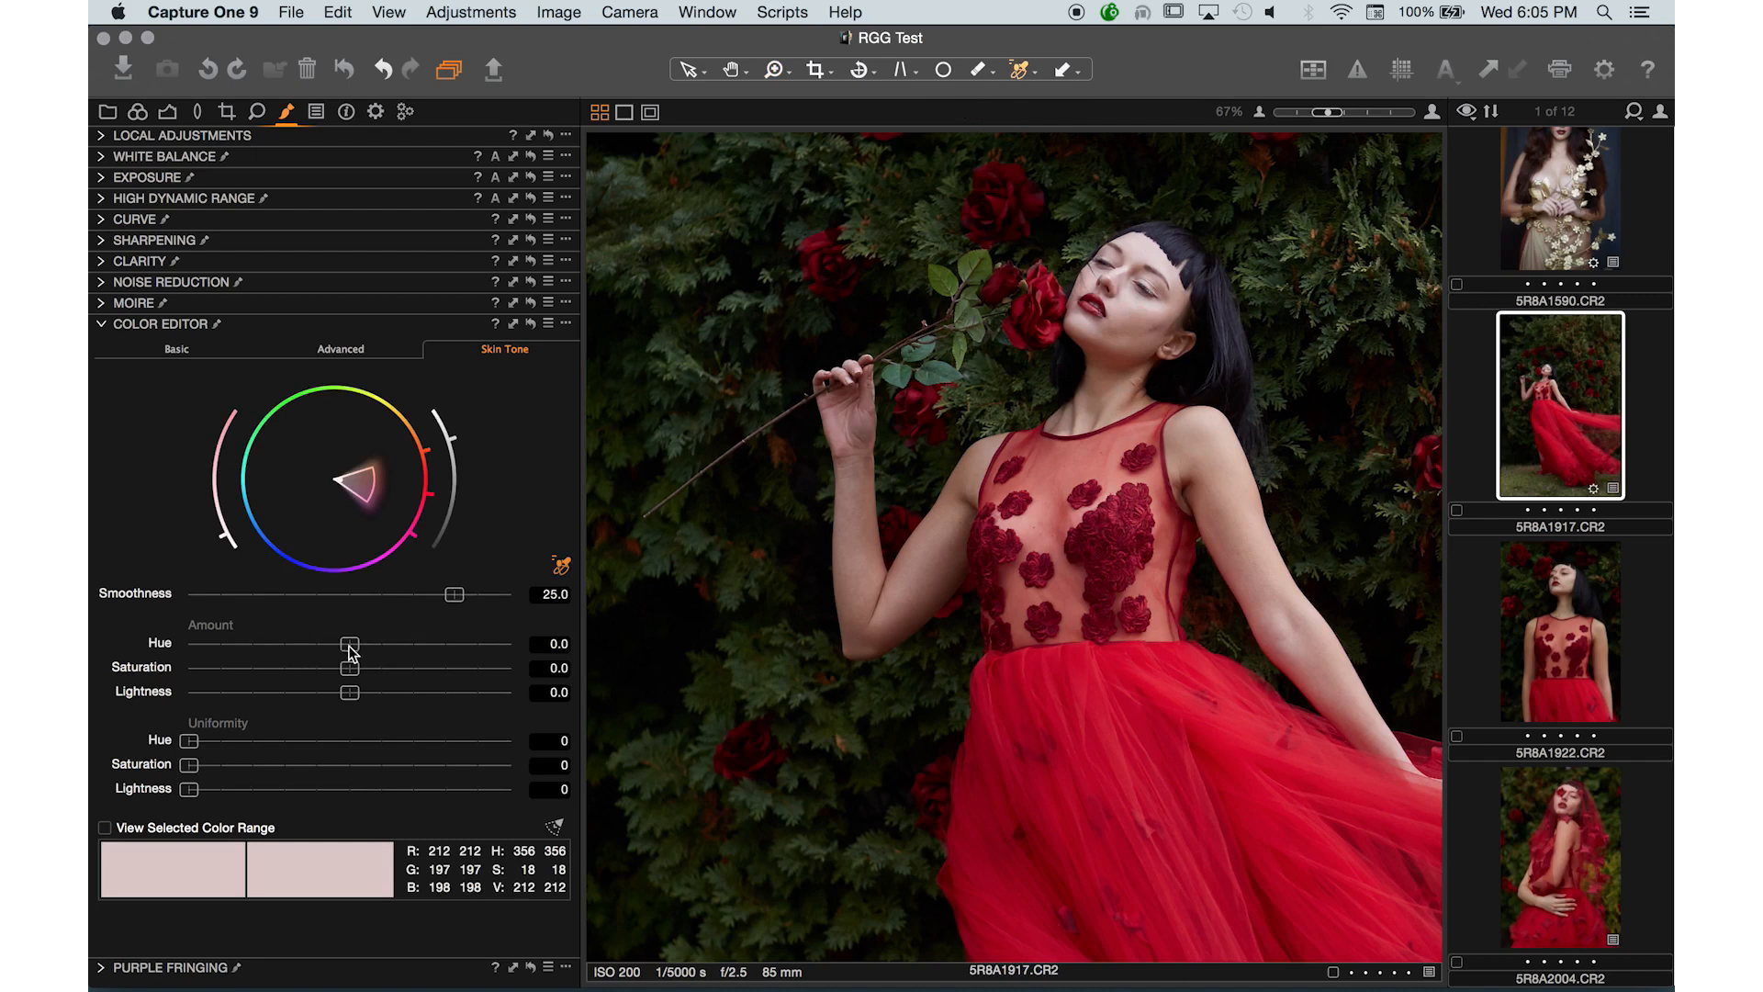
- Set the skin tone Uniformity Hue to 63 and Uniformity Saturation to 30
left_click_drag(352, 646, 378, 646)
double_click(378, 645)
left_click_drag(189, 741, 391, 749)
left_click_drag(189, 766, 256, 777)
left_click_drag(256, 777, 284, 776)
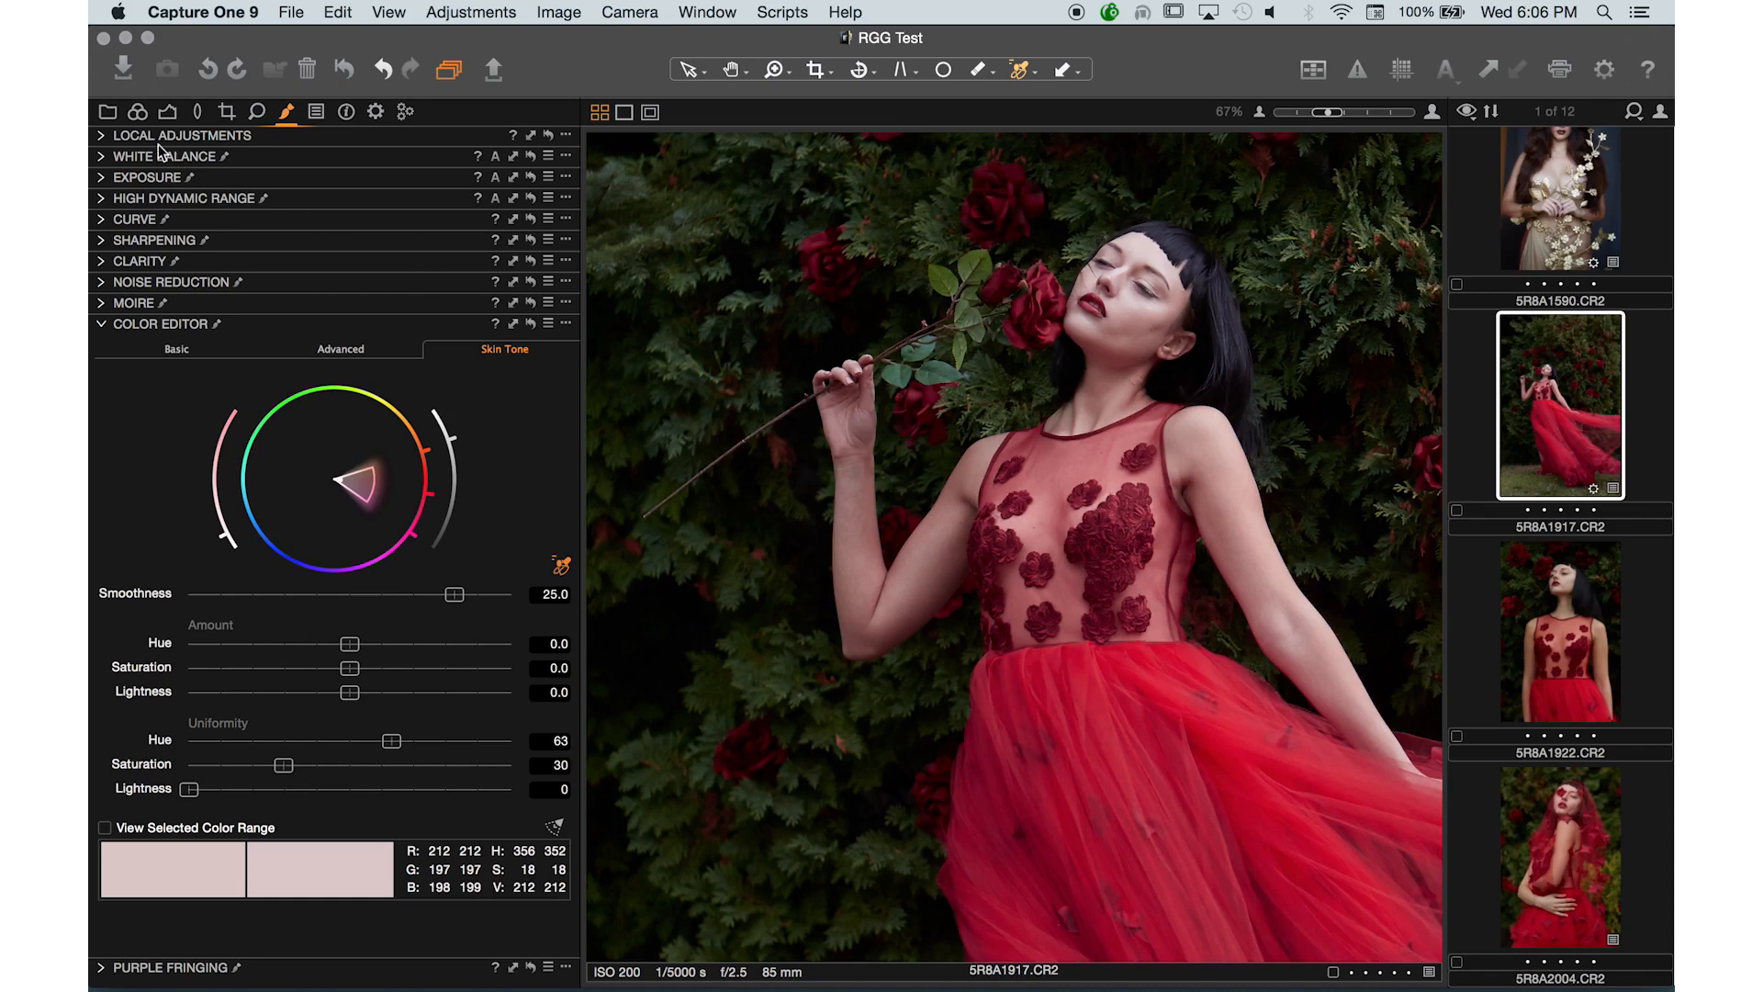
- Open Local Adjustments and switch the brush to Draw Mask
left_click(103, 137)
left_click(484, 302)
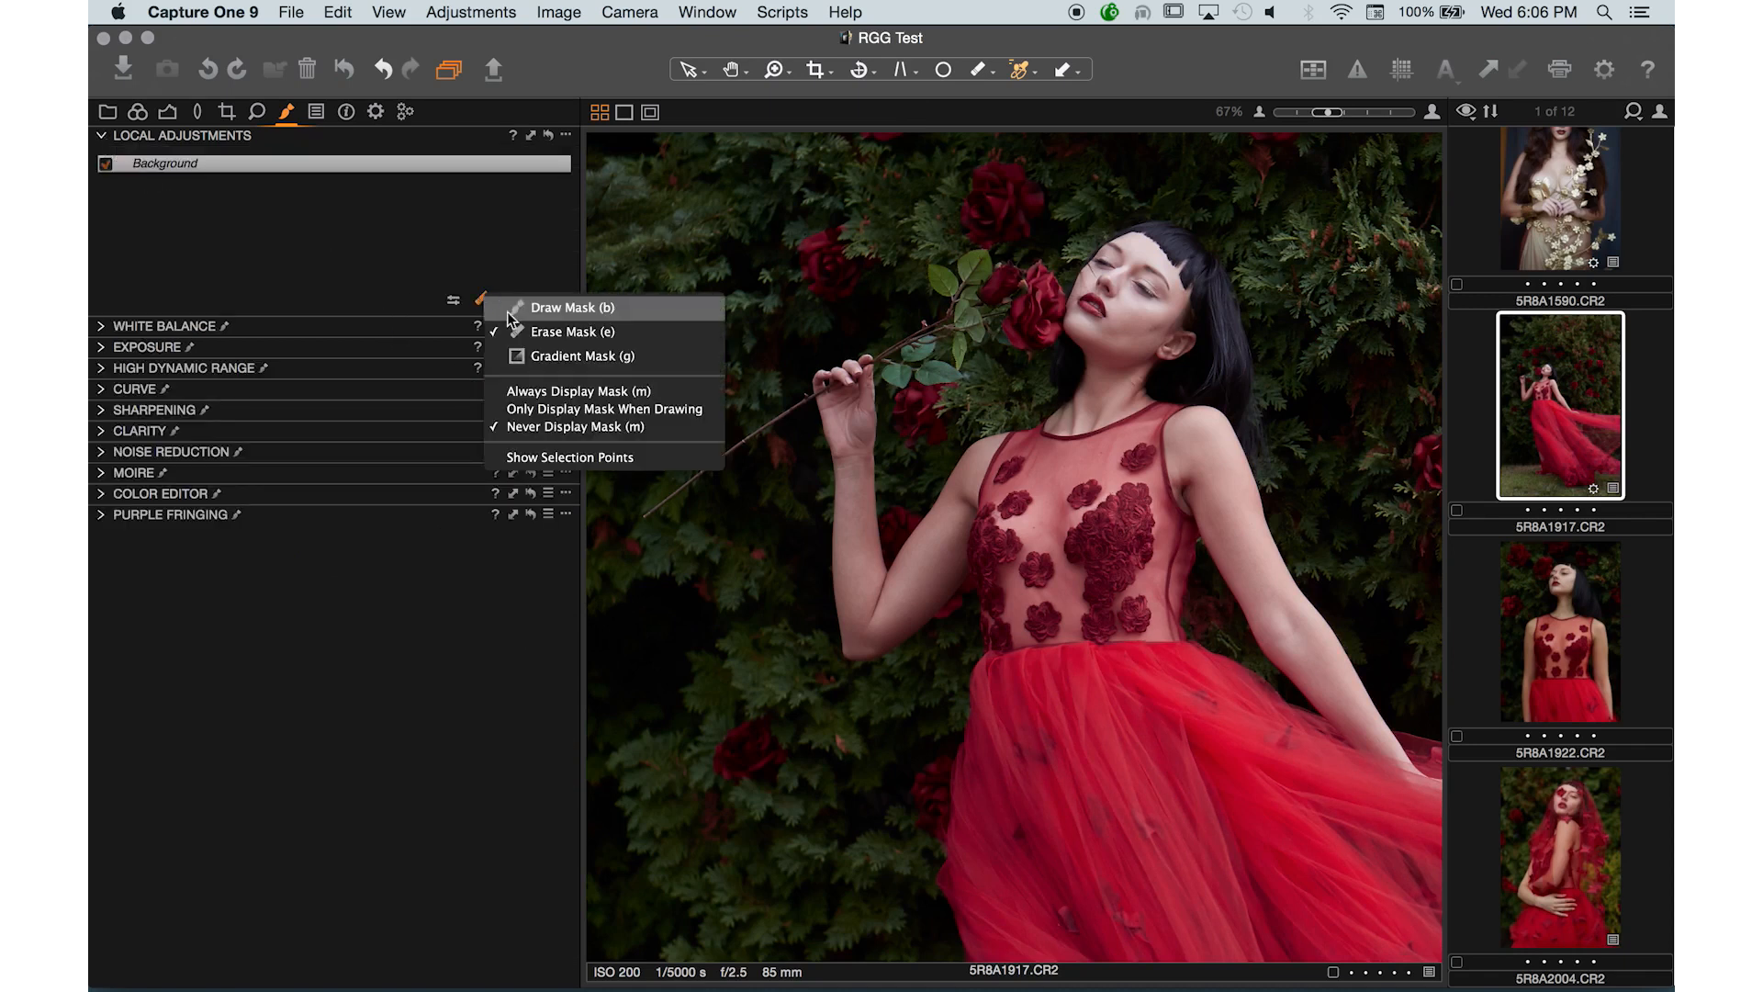
left_click(528, 340)
left_click(484, 310)
left_click(570, 318)
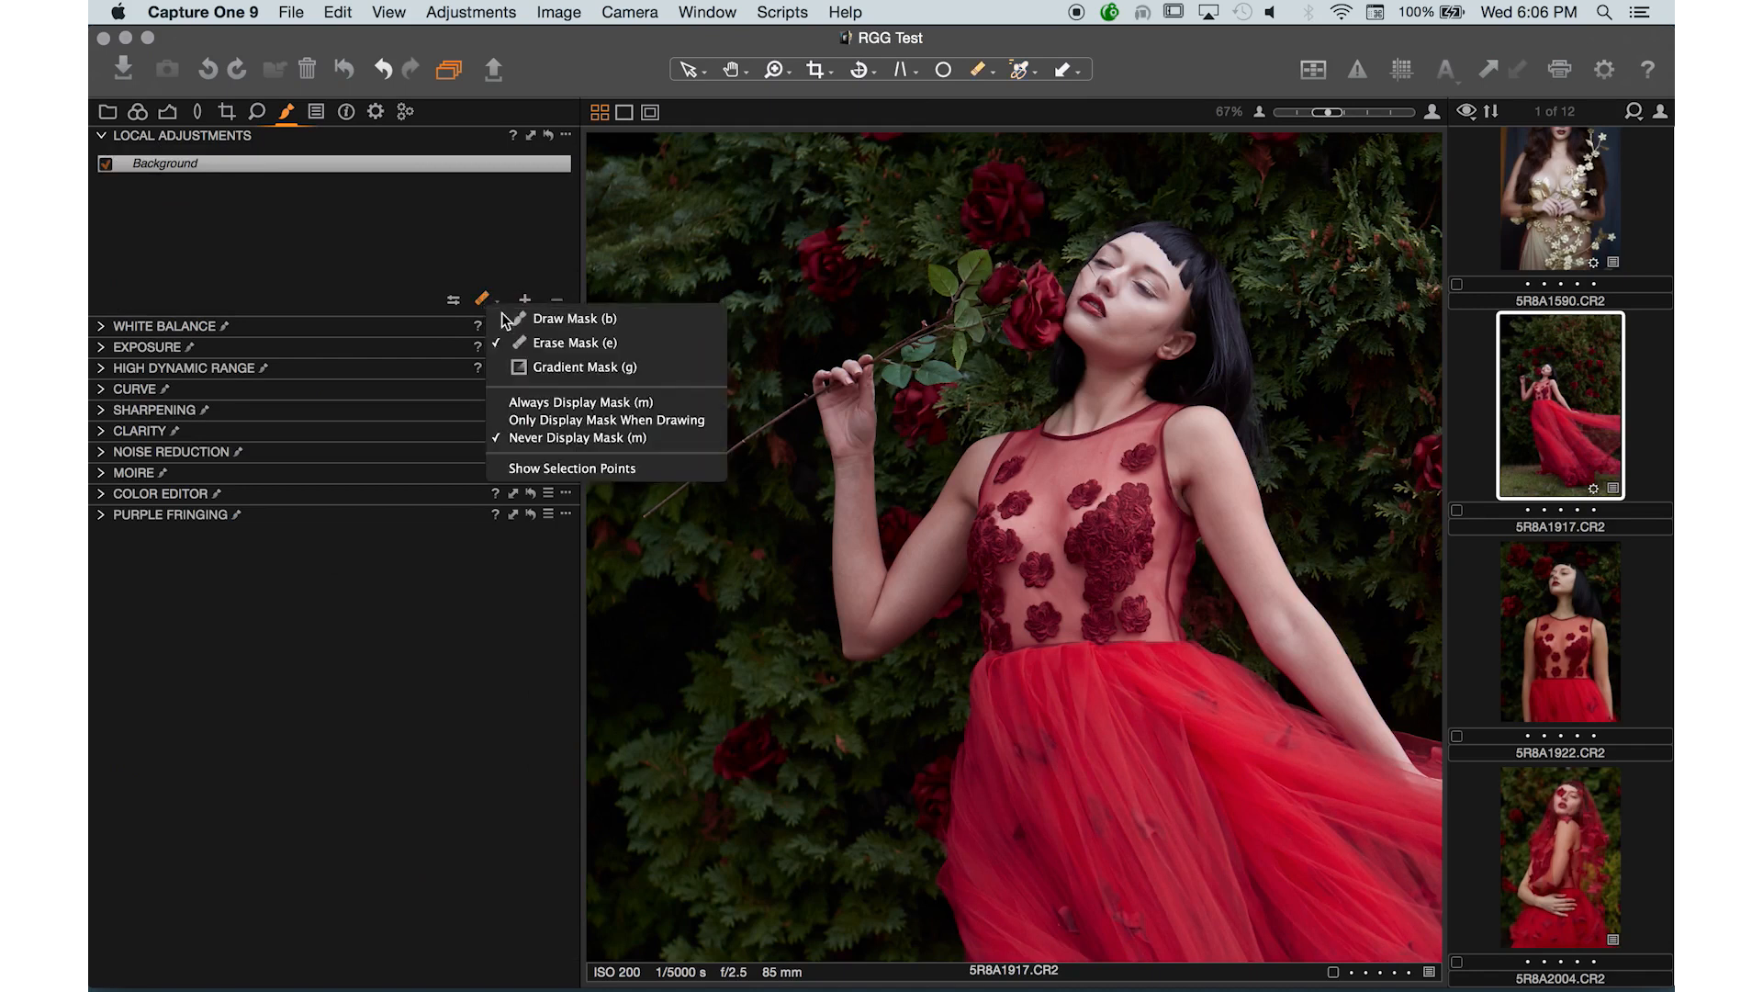
- Shrink the brush and paint a new mask layer with a short stroke across the model's raised arm
key("bracketleft")
key("bracketleft")
key("bracketleft")
key("bracketleft")
key("bracketleft")
key("bracketleft")
key("bracketleft")
key("bracketleft")
key("bracketleft")
key("bracketleft")
key("bracketleft")
key("bracketleft")
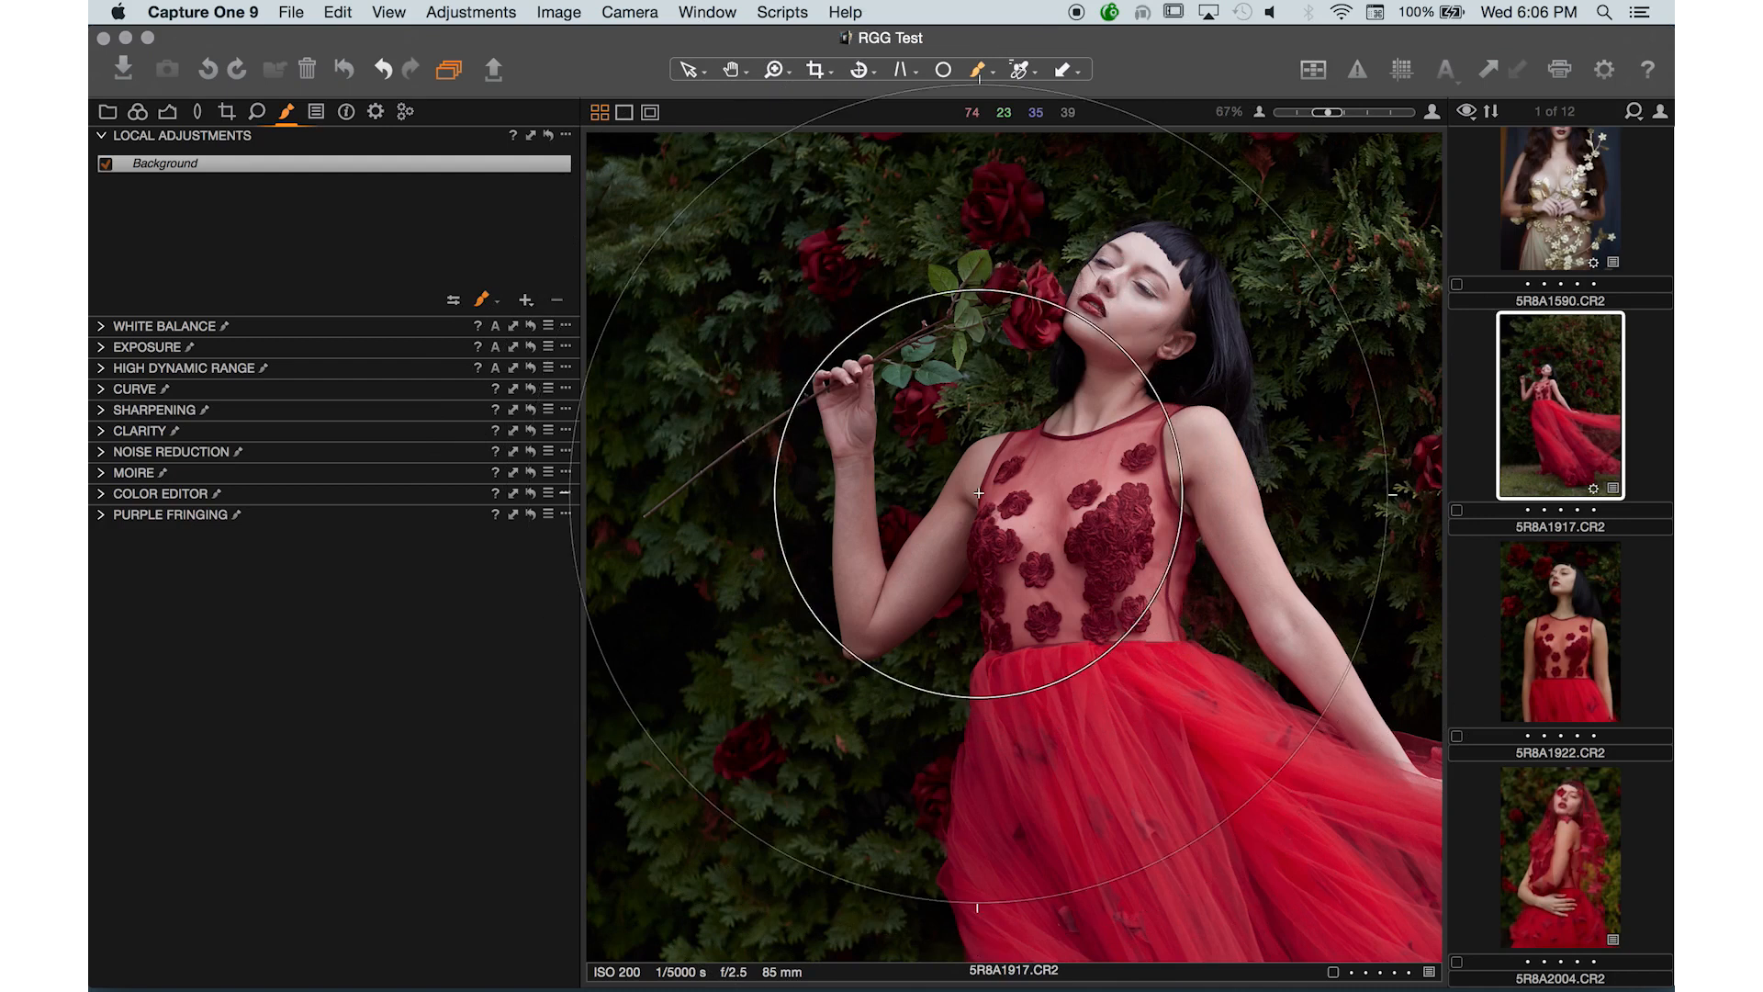
key("bracketleft")
key("bracketleft")
key("bracketleft")
key("bracketleft")
key("bracketleft")
key("bracketleft")
key("bracketleft")
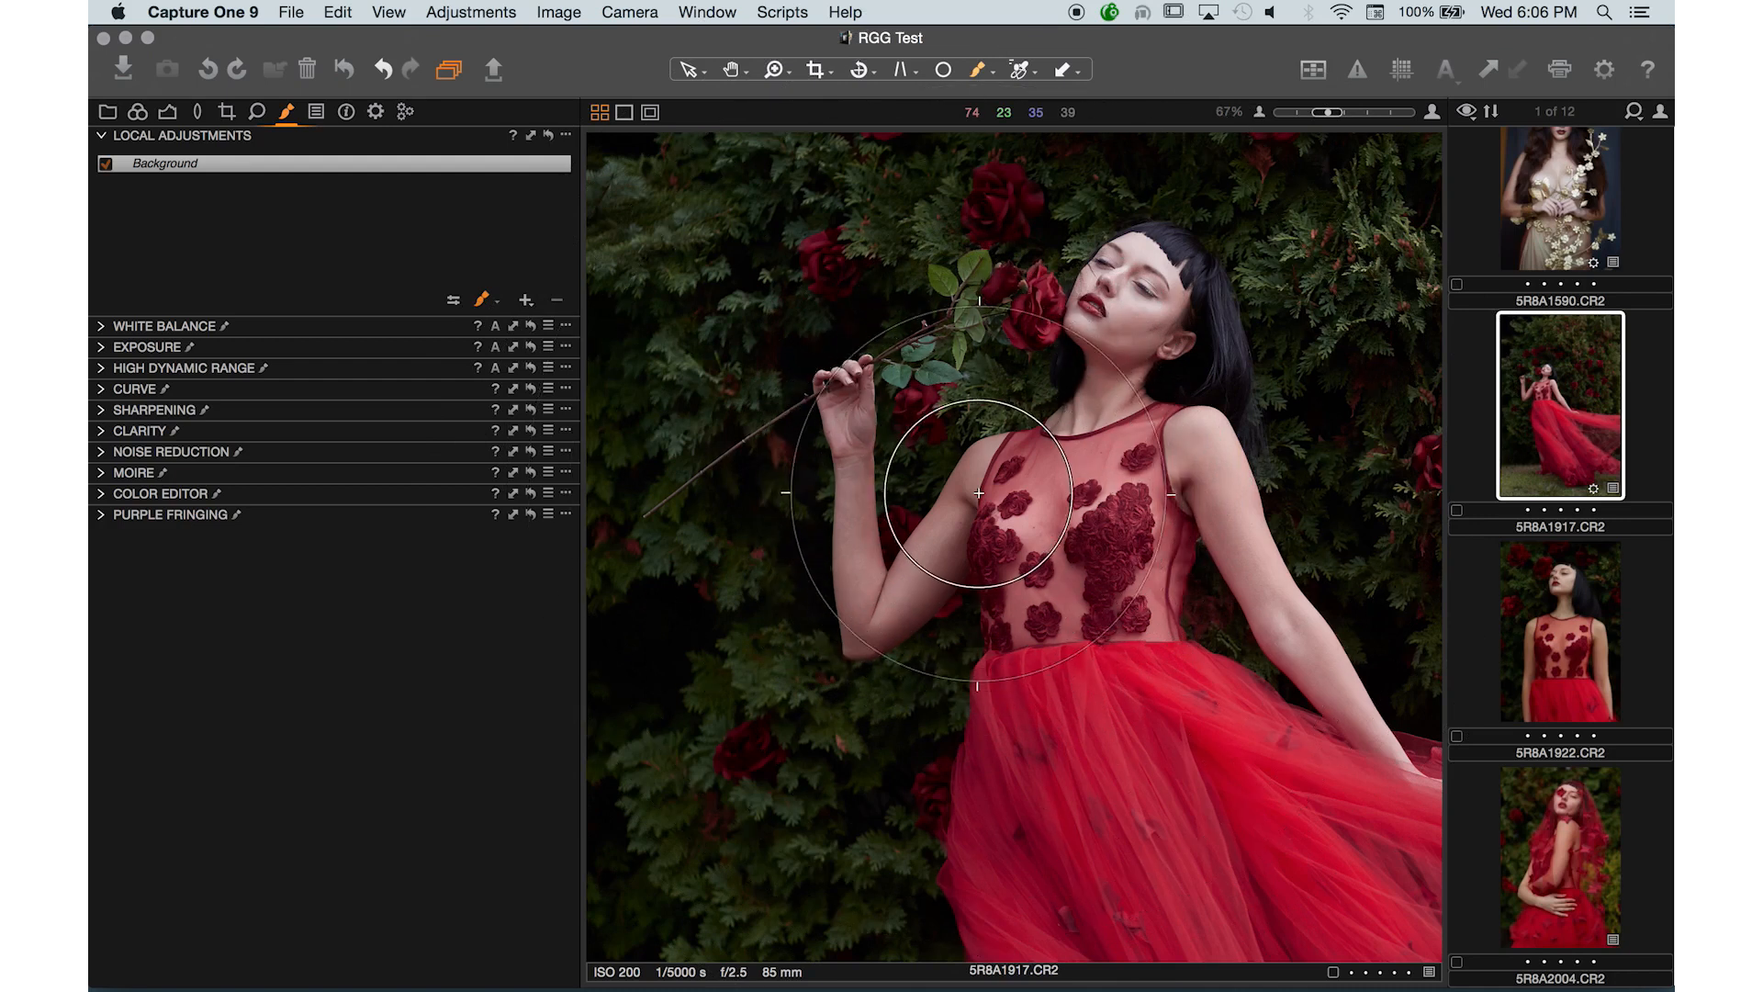
left_click(457, 300)
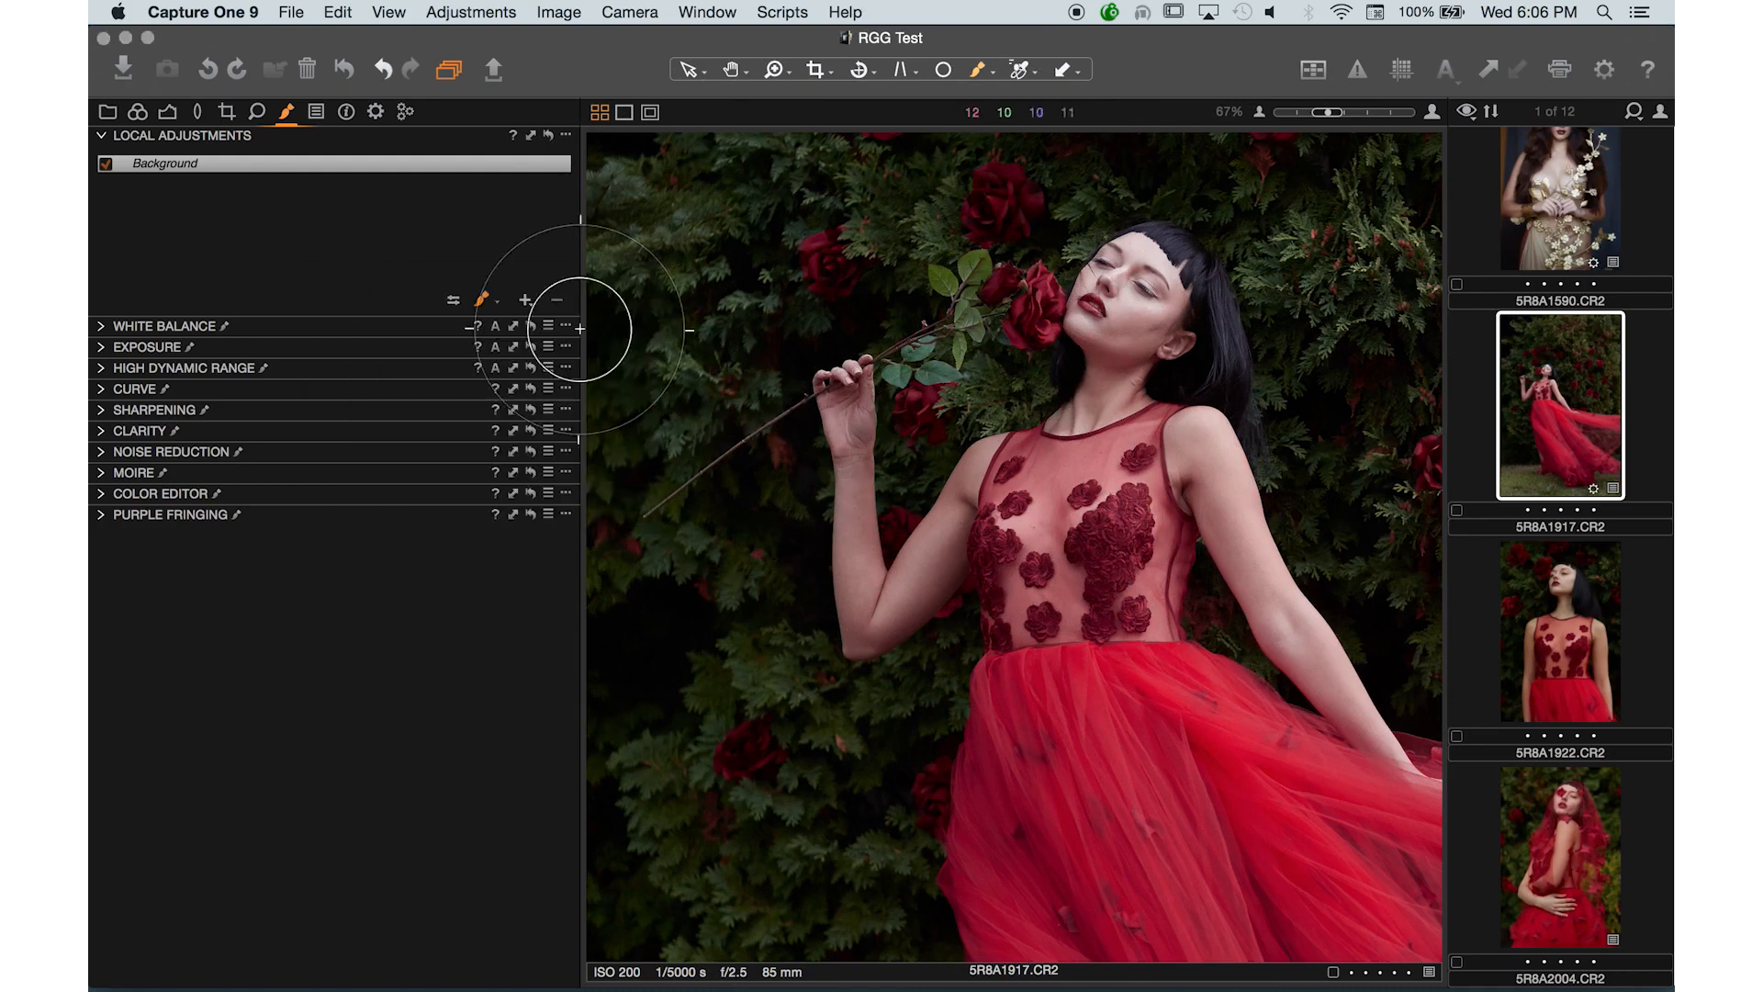
key("bracketleft")
mouse_move(845, 510)
left_mouse_down()
mouse_move(843, 328)
mouse_move(845, 583)
mouse_move(848, 371)
mouse_move(843, 435)
mouse_move(896, 557)
mouse_move(954, 558)
mouse_move(940, 514)
mouse_move(891, 594)
mouse_move(944, 453)
mouse_move(863, 639)
mouse_move(864, 371)
mouse_move(848, 367)
mouse_move(859, 669)
mouse_move(952, 484)
mouse_move(901, 618)
mouse_move(947, 480)
mouse_move(901, 575)
mouse_move(976, 462)
left_mouse_up()
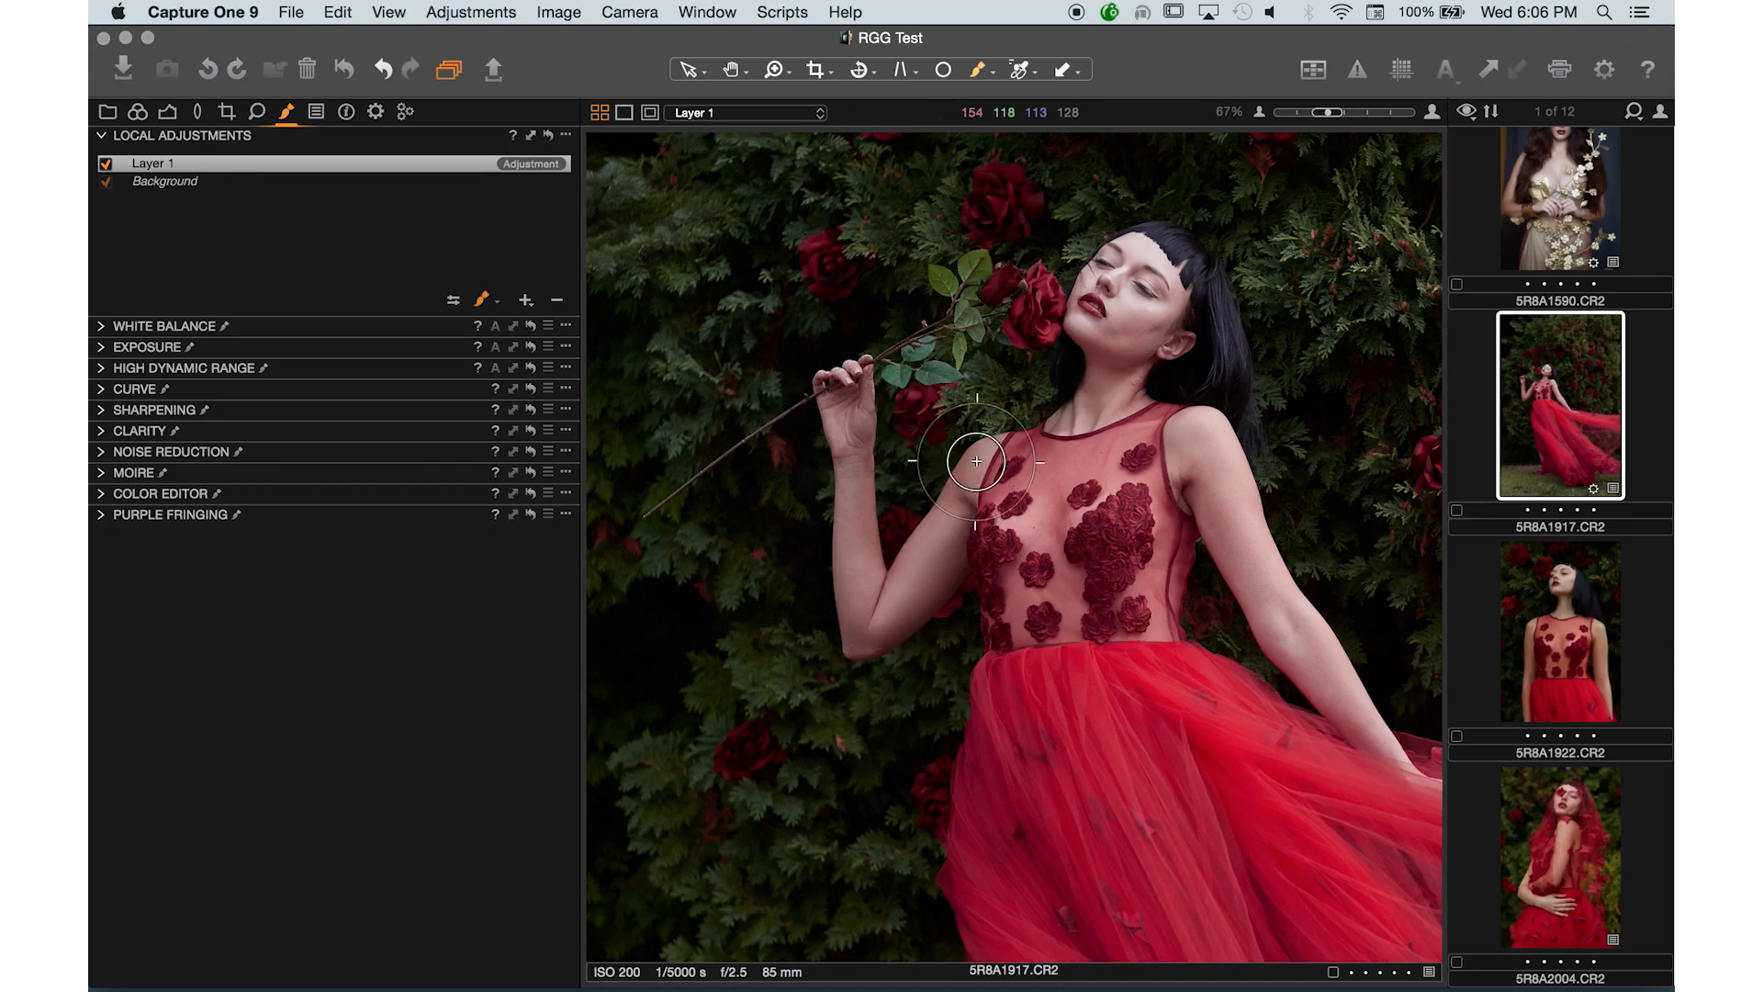
- Toggle Layer 1 off and on, and set the brush Flow to 77 in Brush Settings
left_click(107, 165)
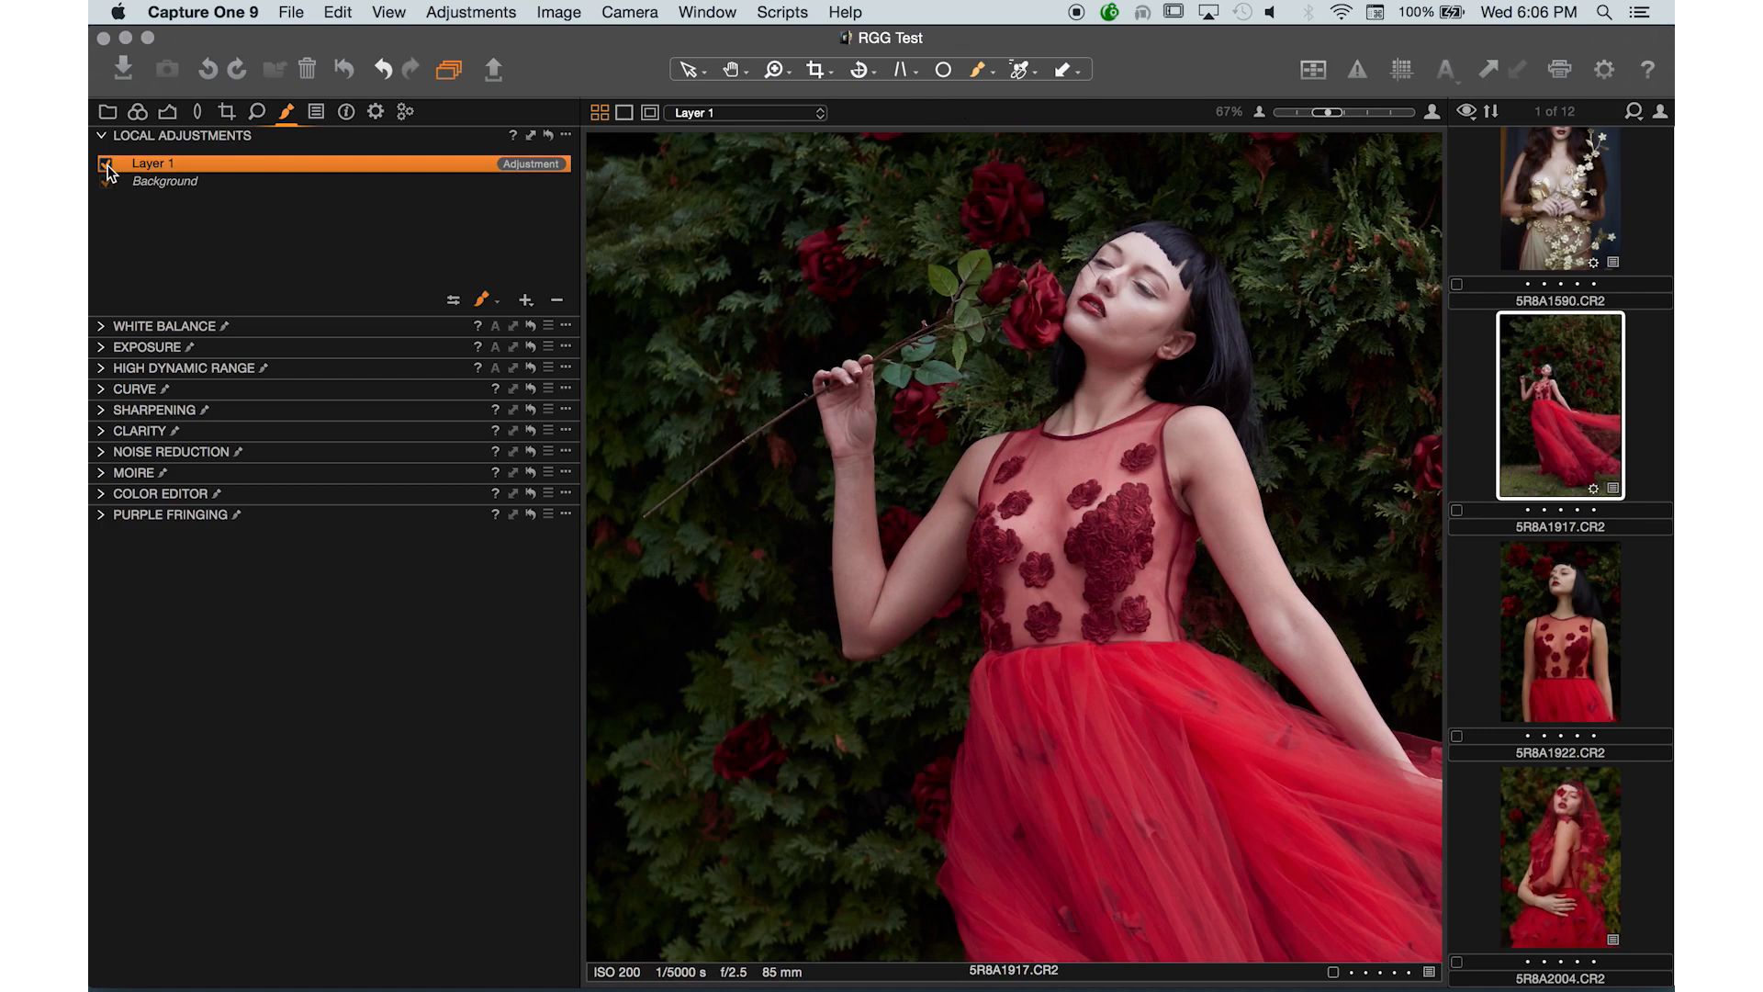
left_click(107, 165)
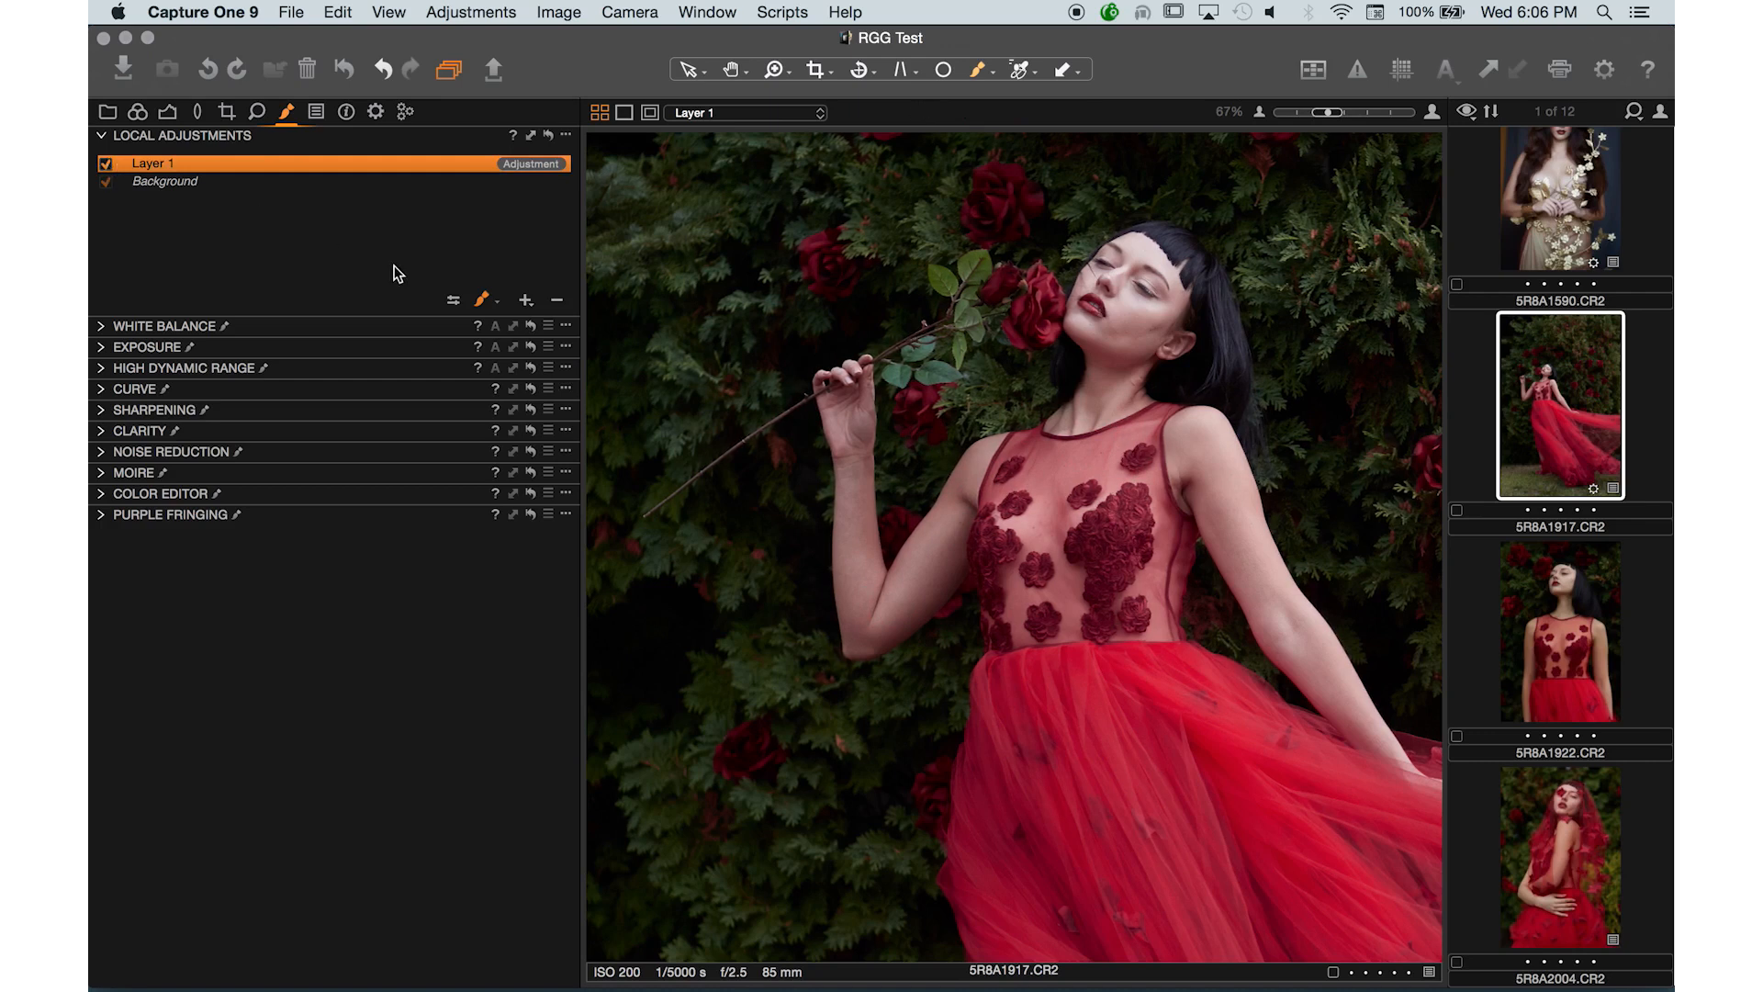
left_click(452, 301)
left_click(539, 365)
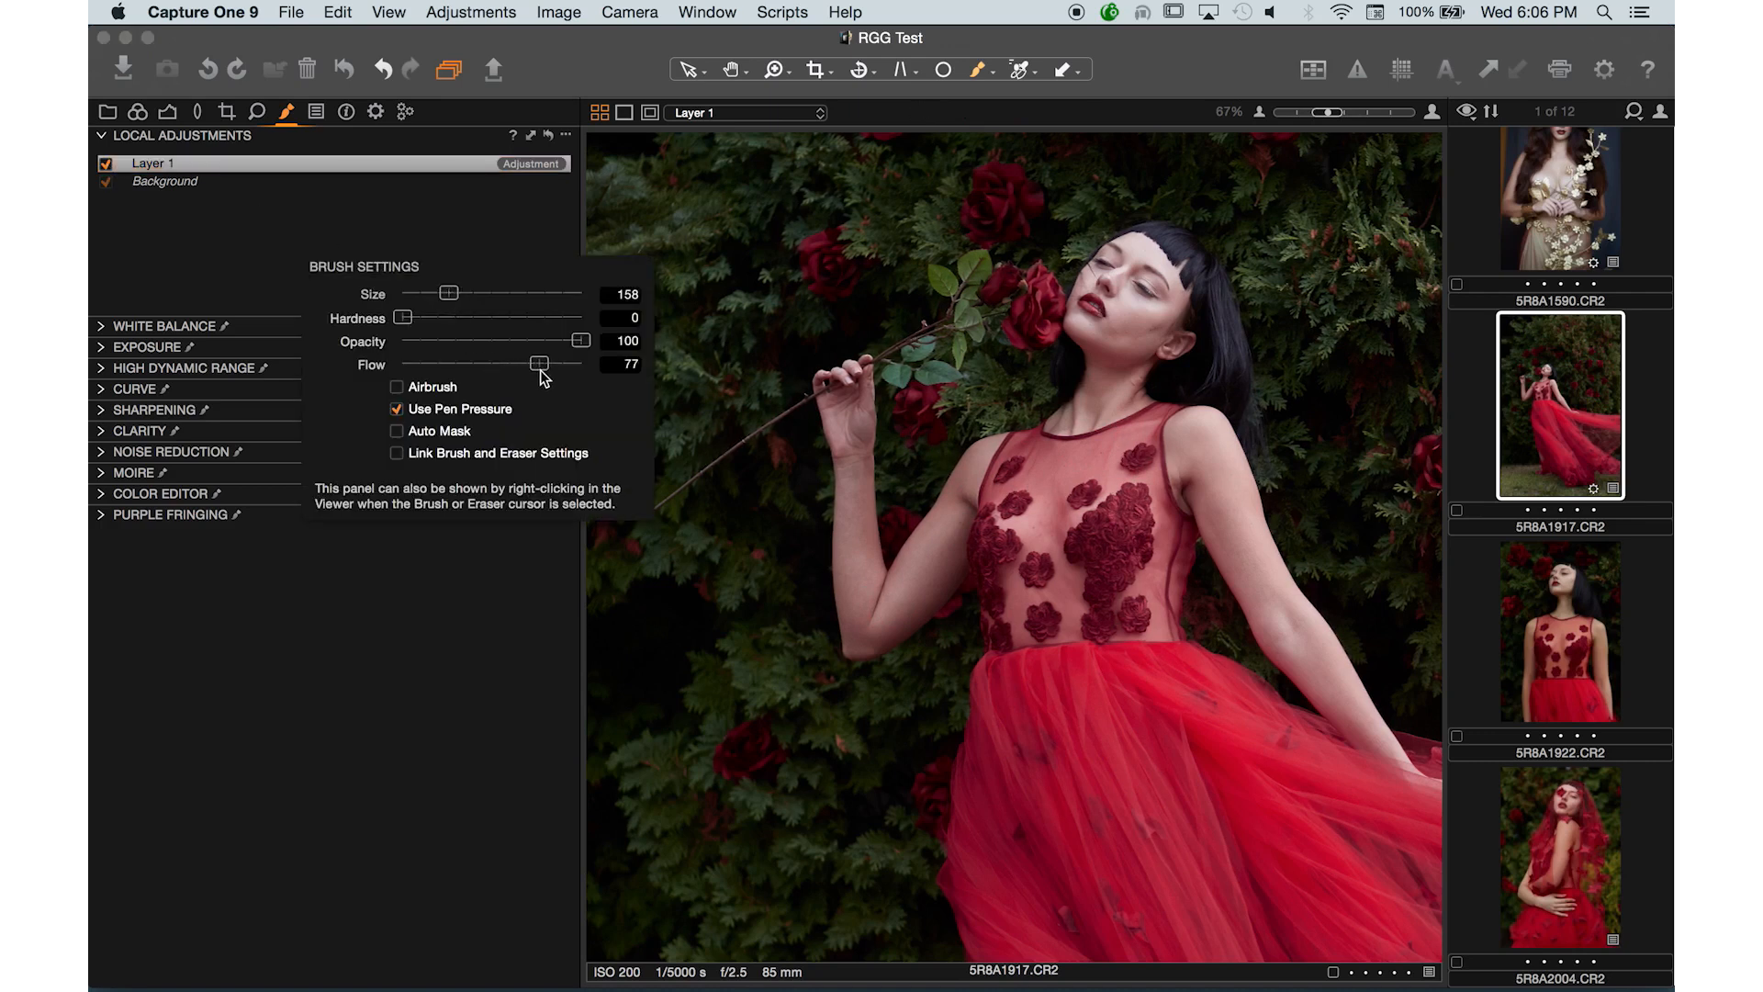
- Open the Color Editor's Skin Tone settings for Layer 1
left_click(104, 495)
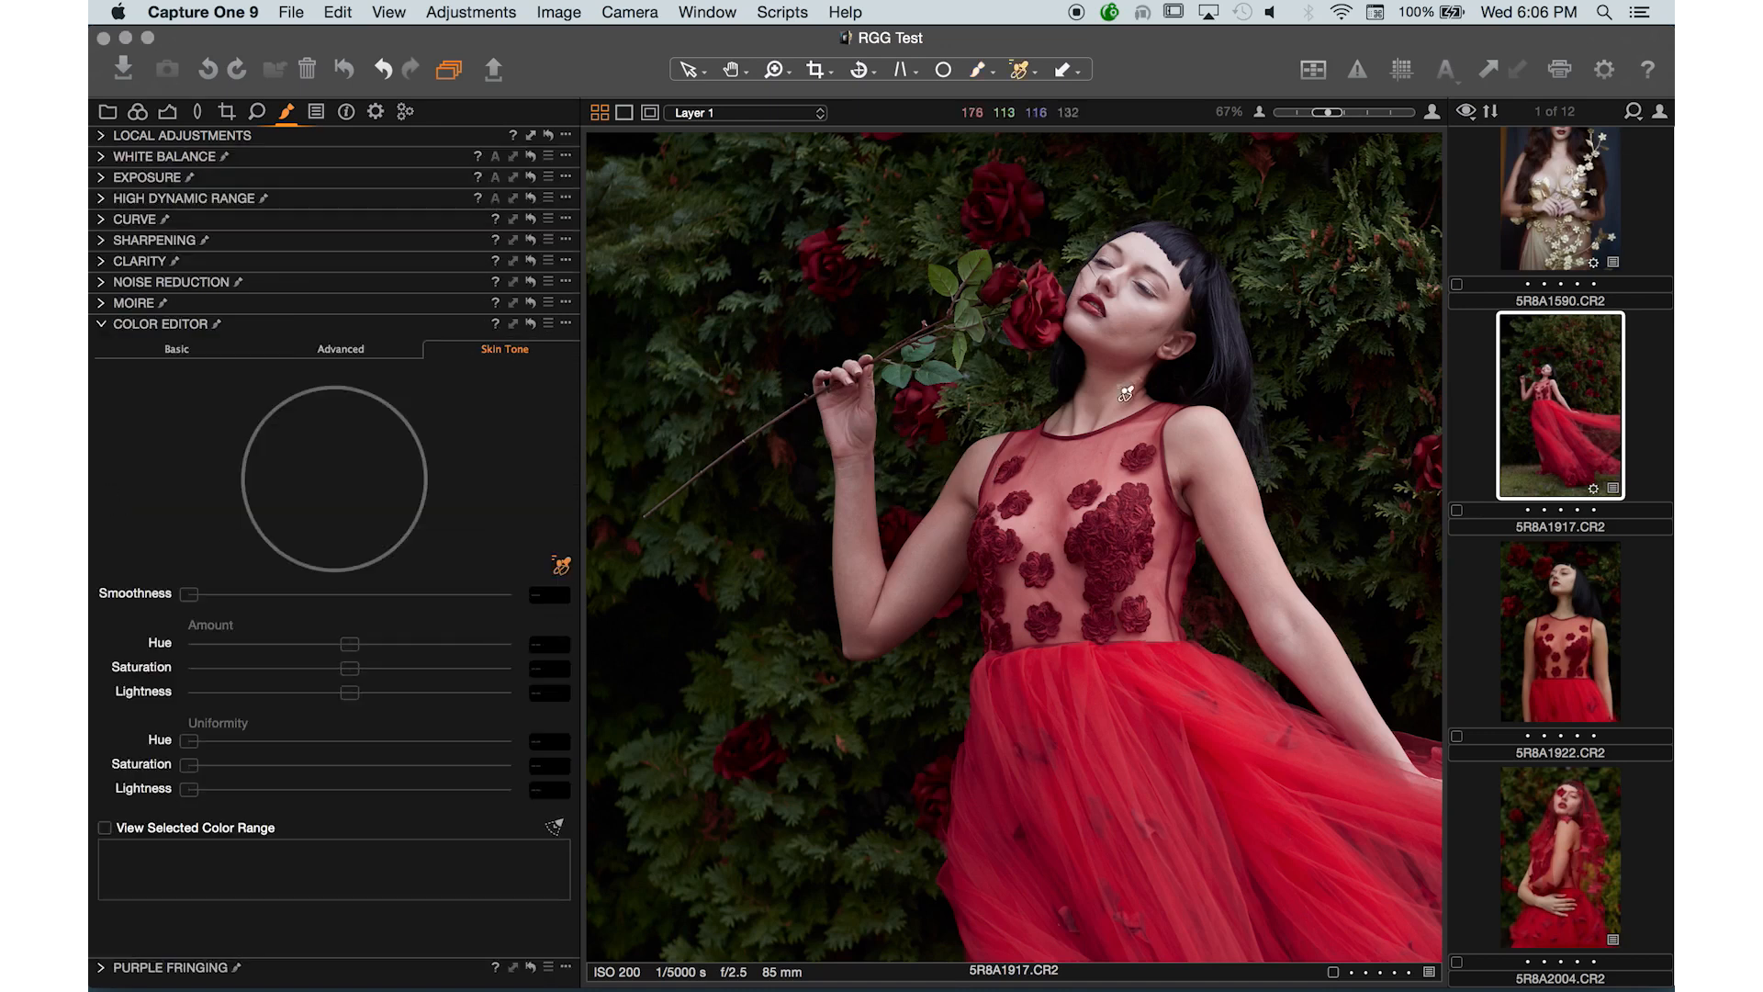
left_click(166, 113)
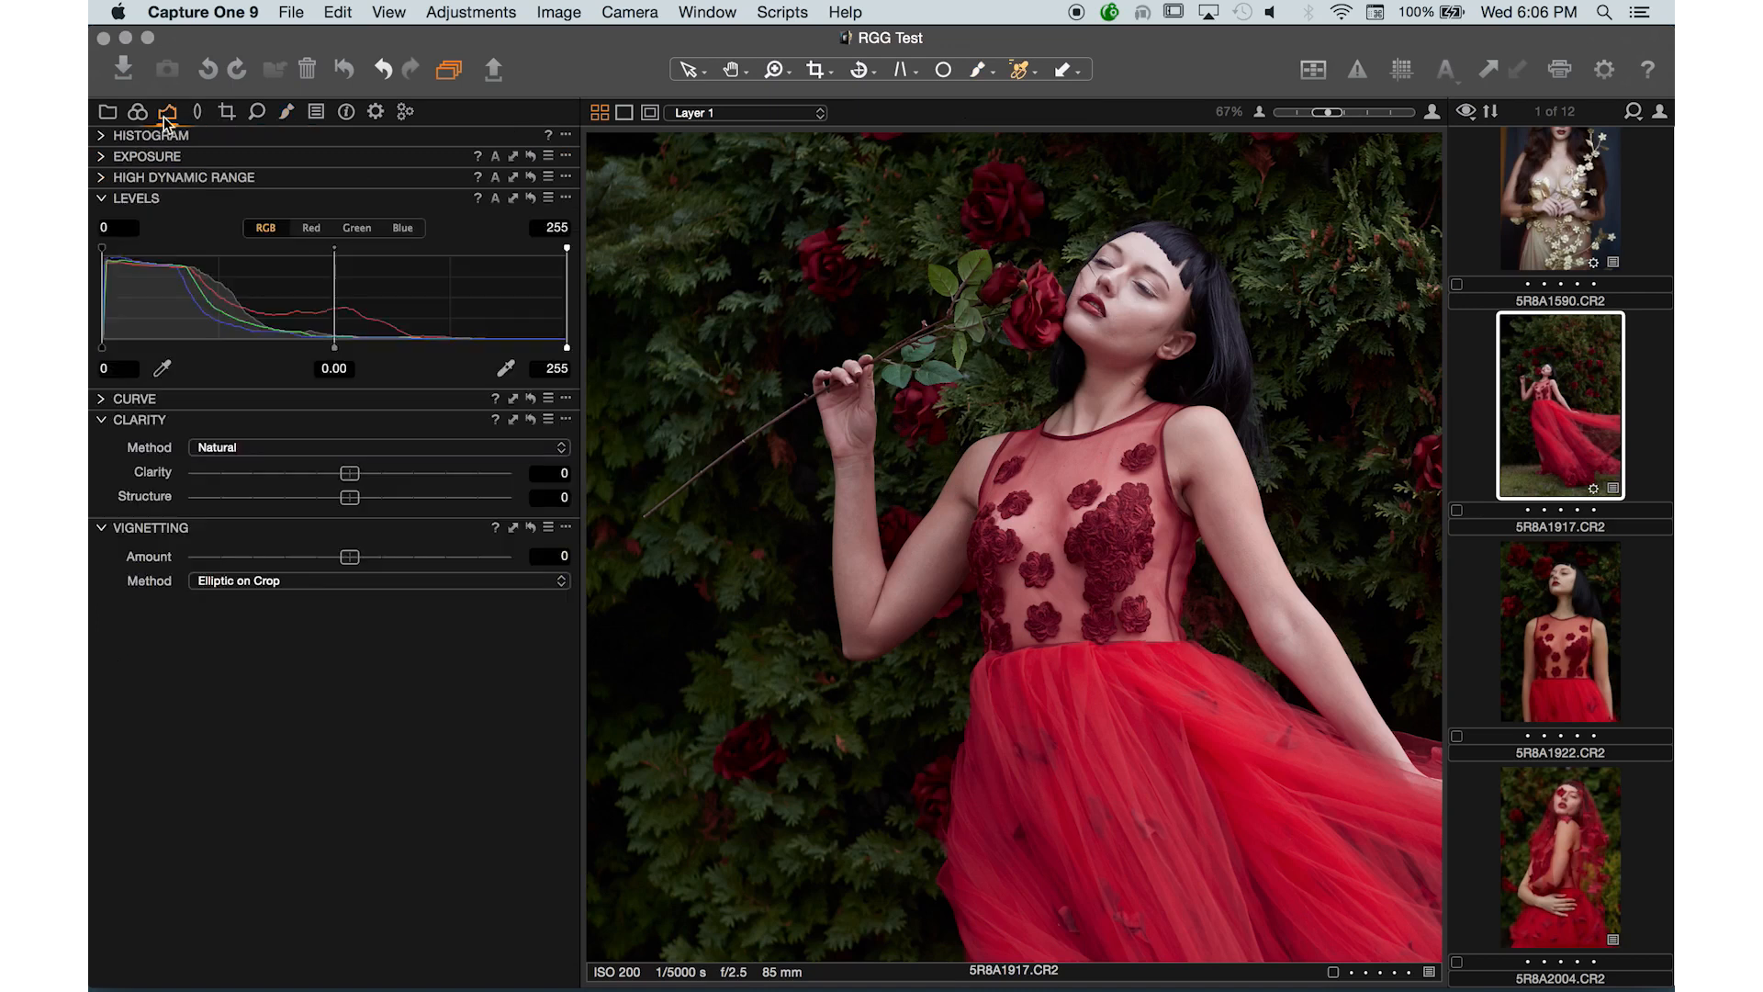
left_click(257, 112)
left_click(290, 112)
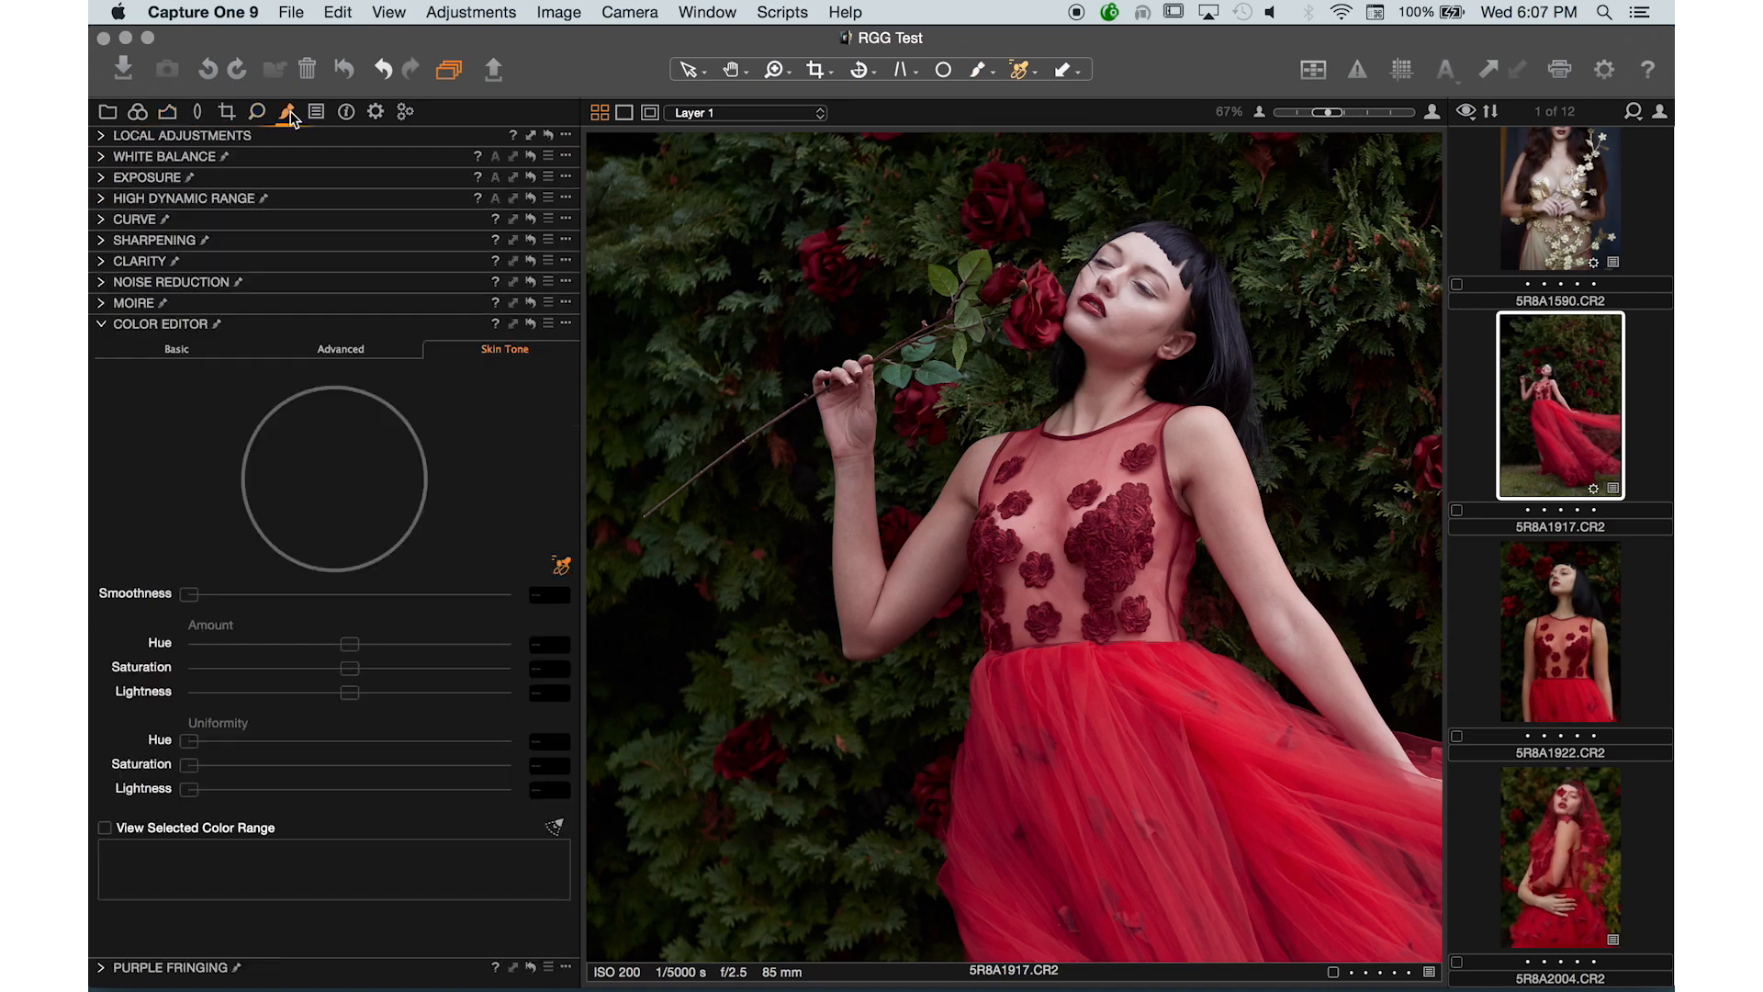
- Hide Layer 1 and select the Background layer in the Local Adjustments list
left_click(107, 138)
left_click(105, 164)
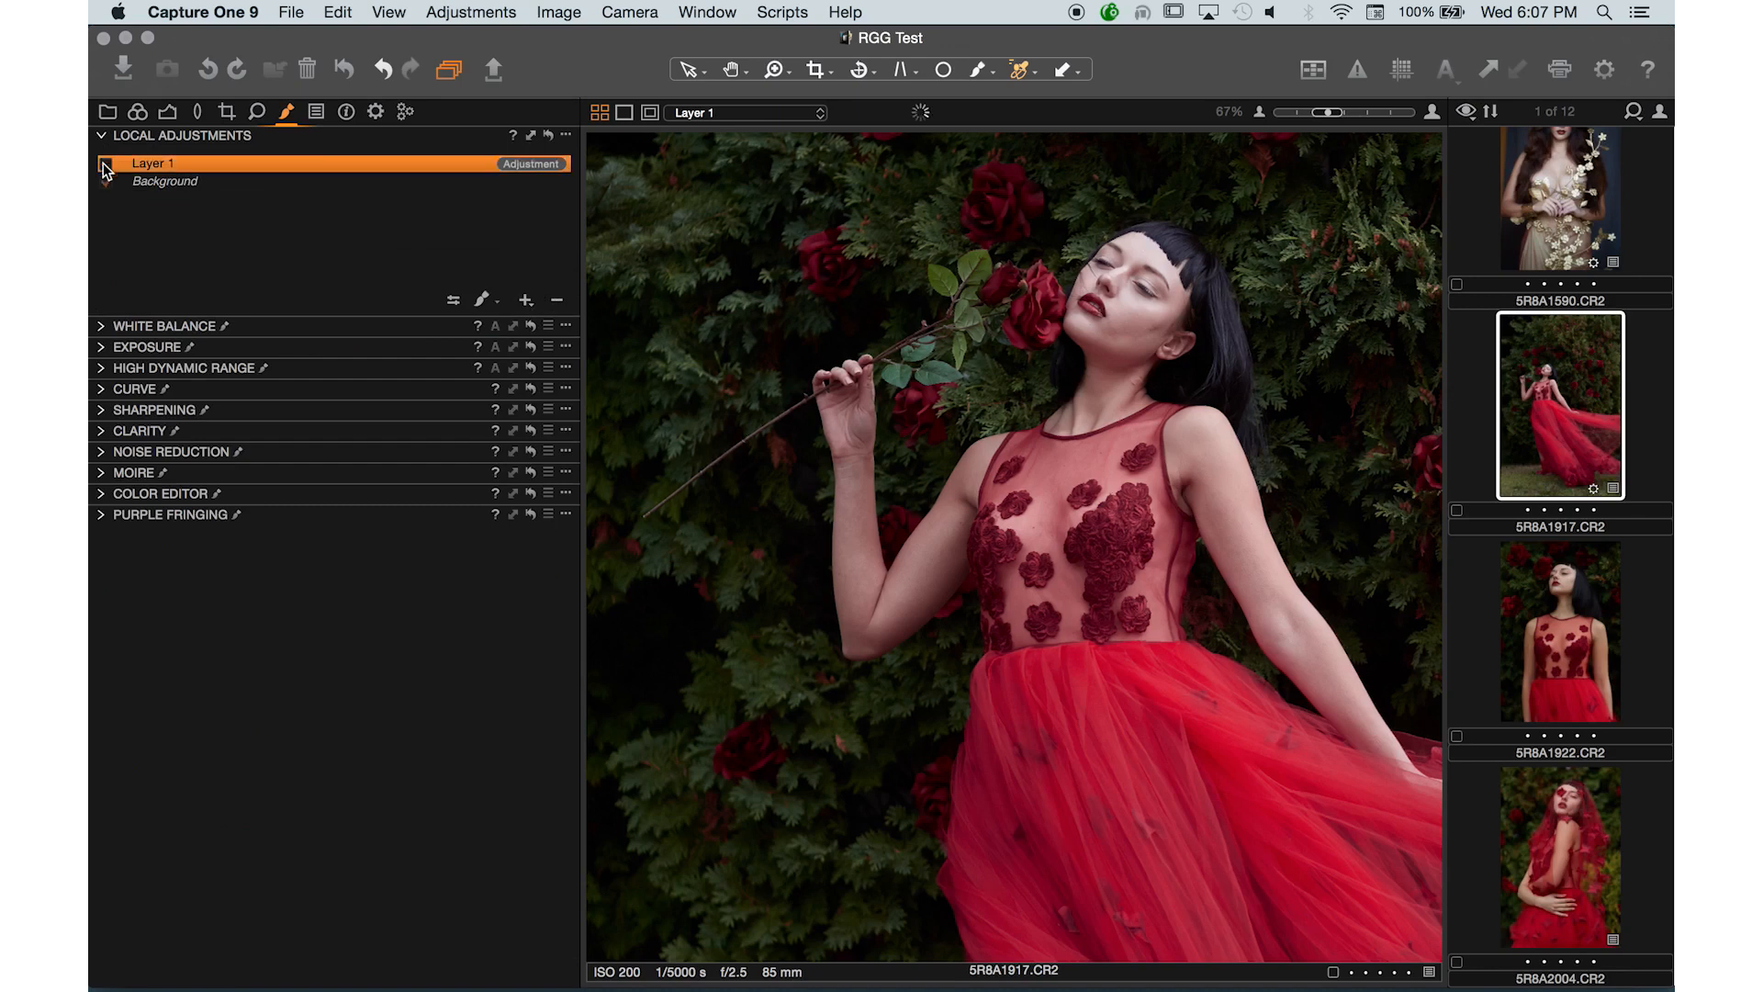
left_click(174, 181)
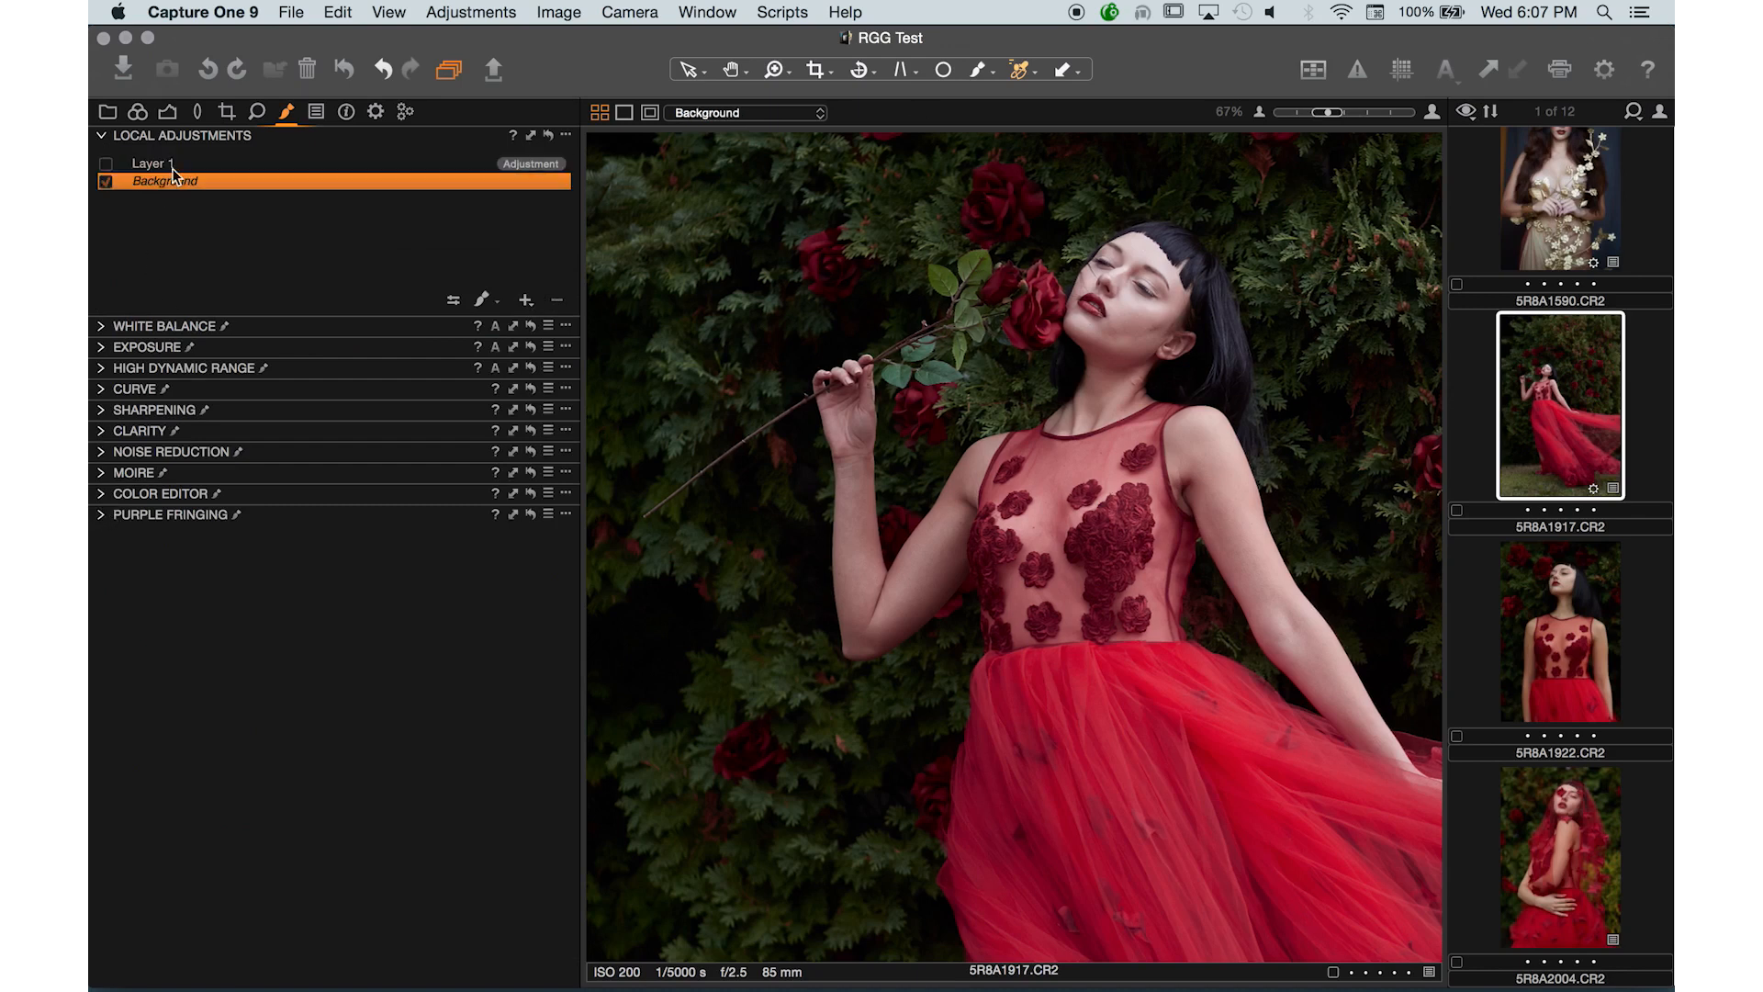
left_click(173, 166)
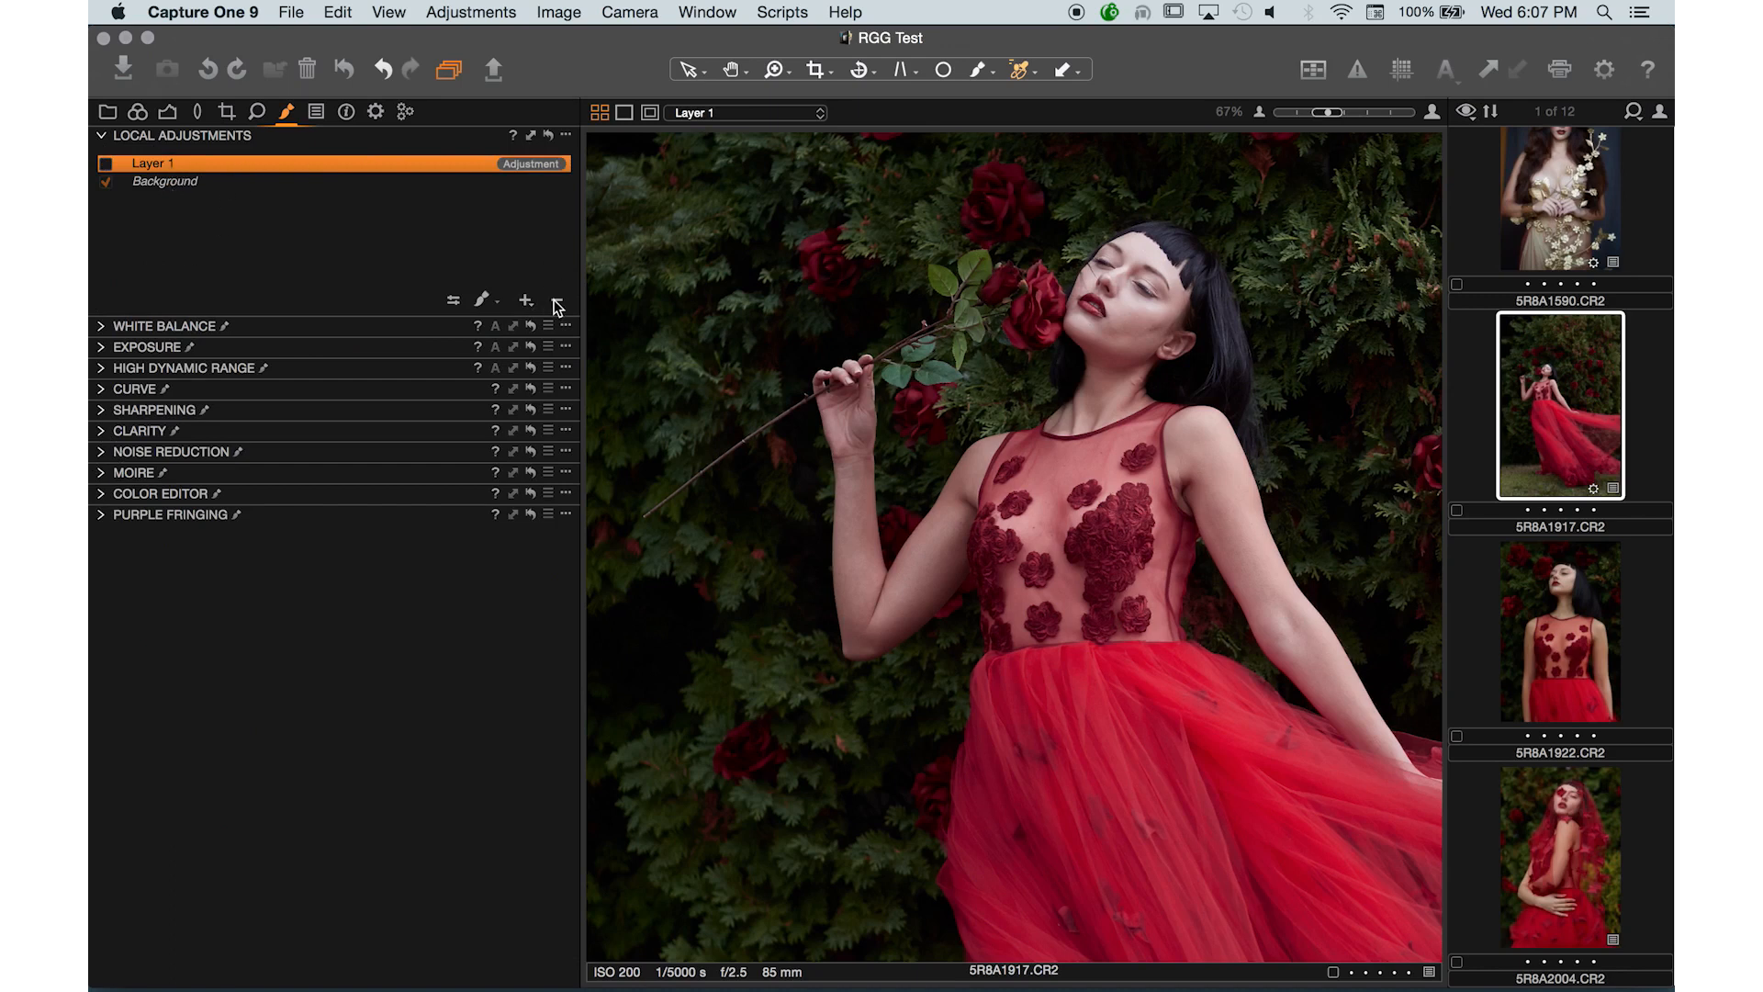
left_click(161, 184)
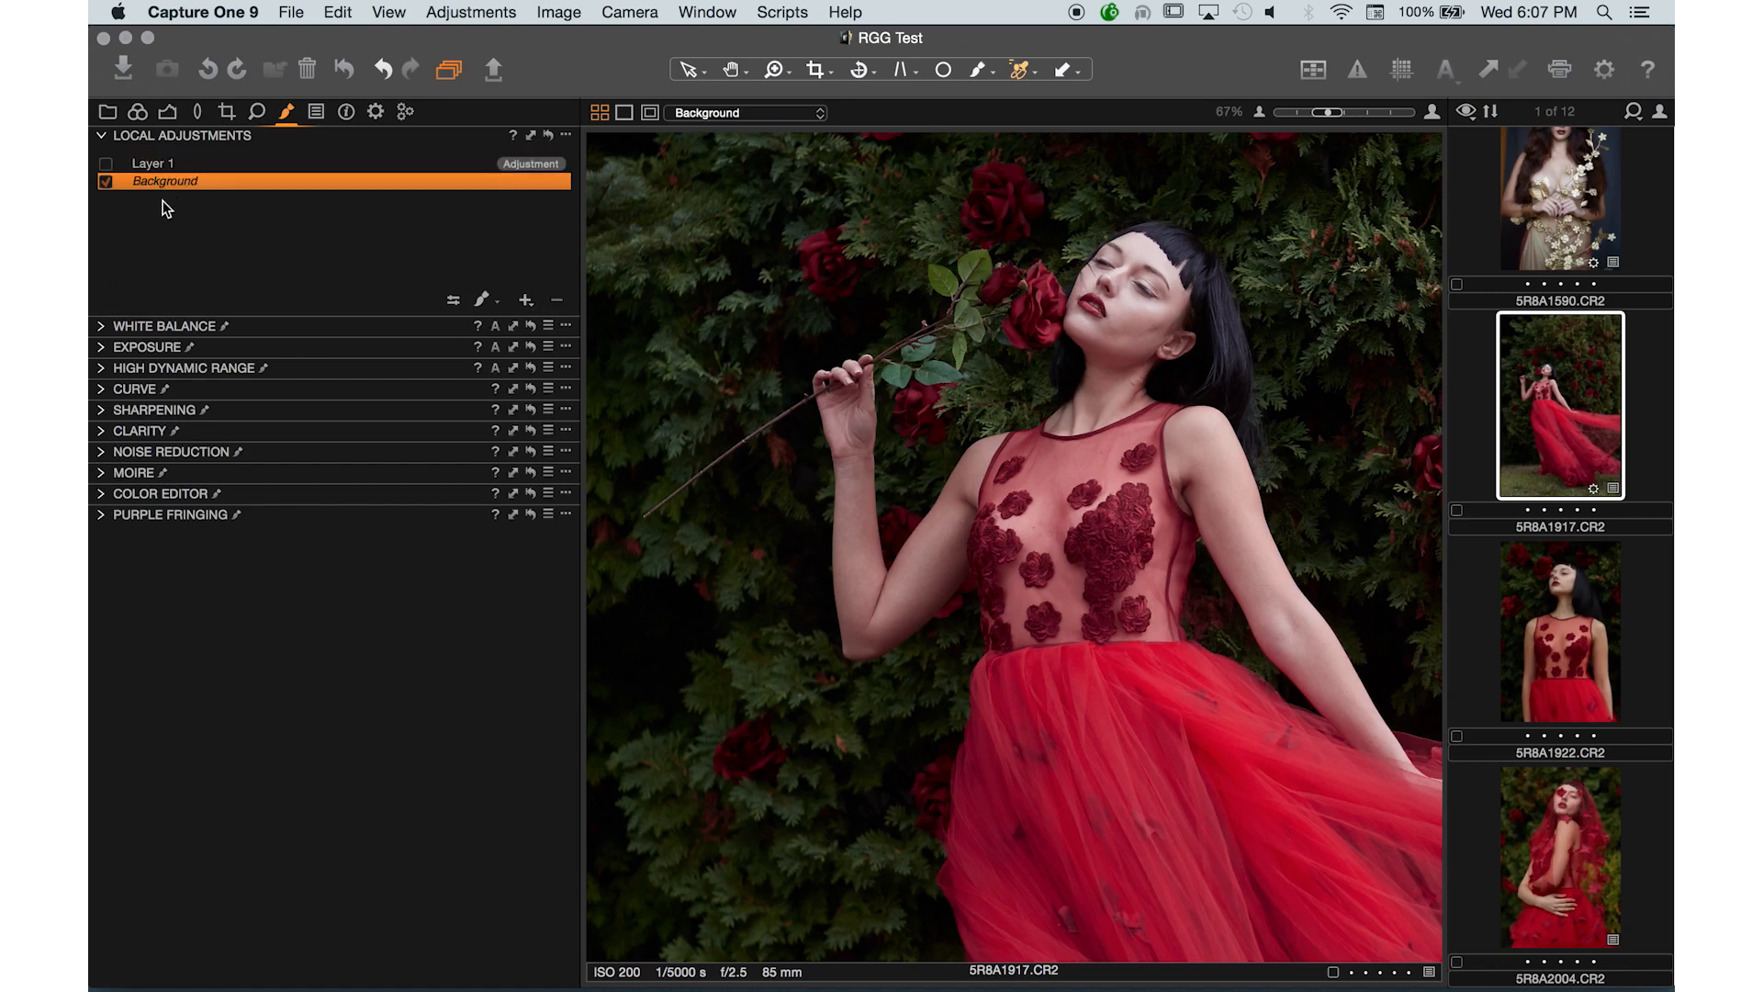
- Reset the Background's Skin Tone Uniformity Hue and Saturation in the Color Editor
left_click(101, 495)
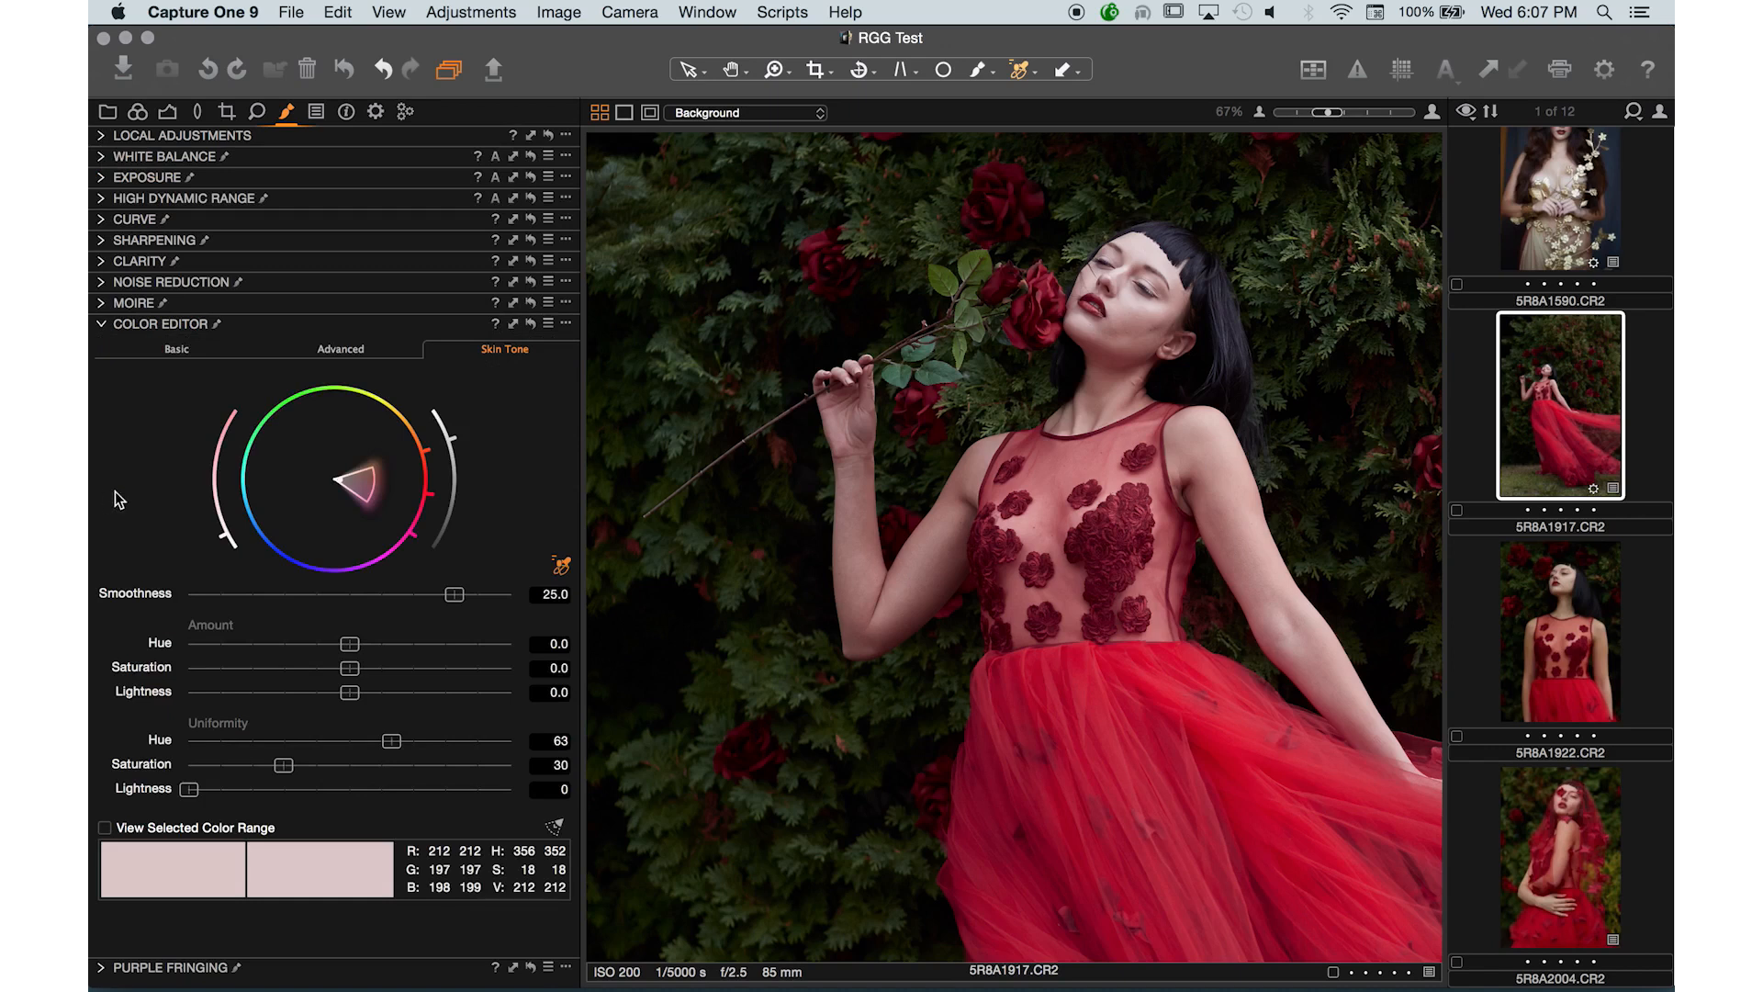
double_click(392, 744)
double_click(285, 766)
left_click(103, 136)
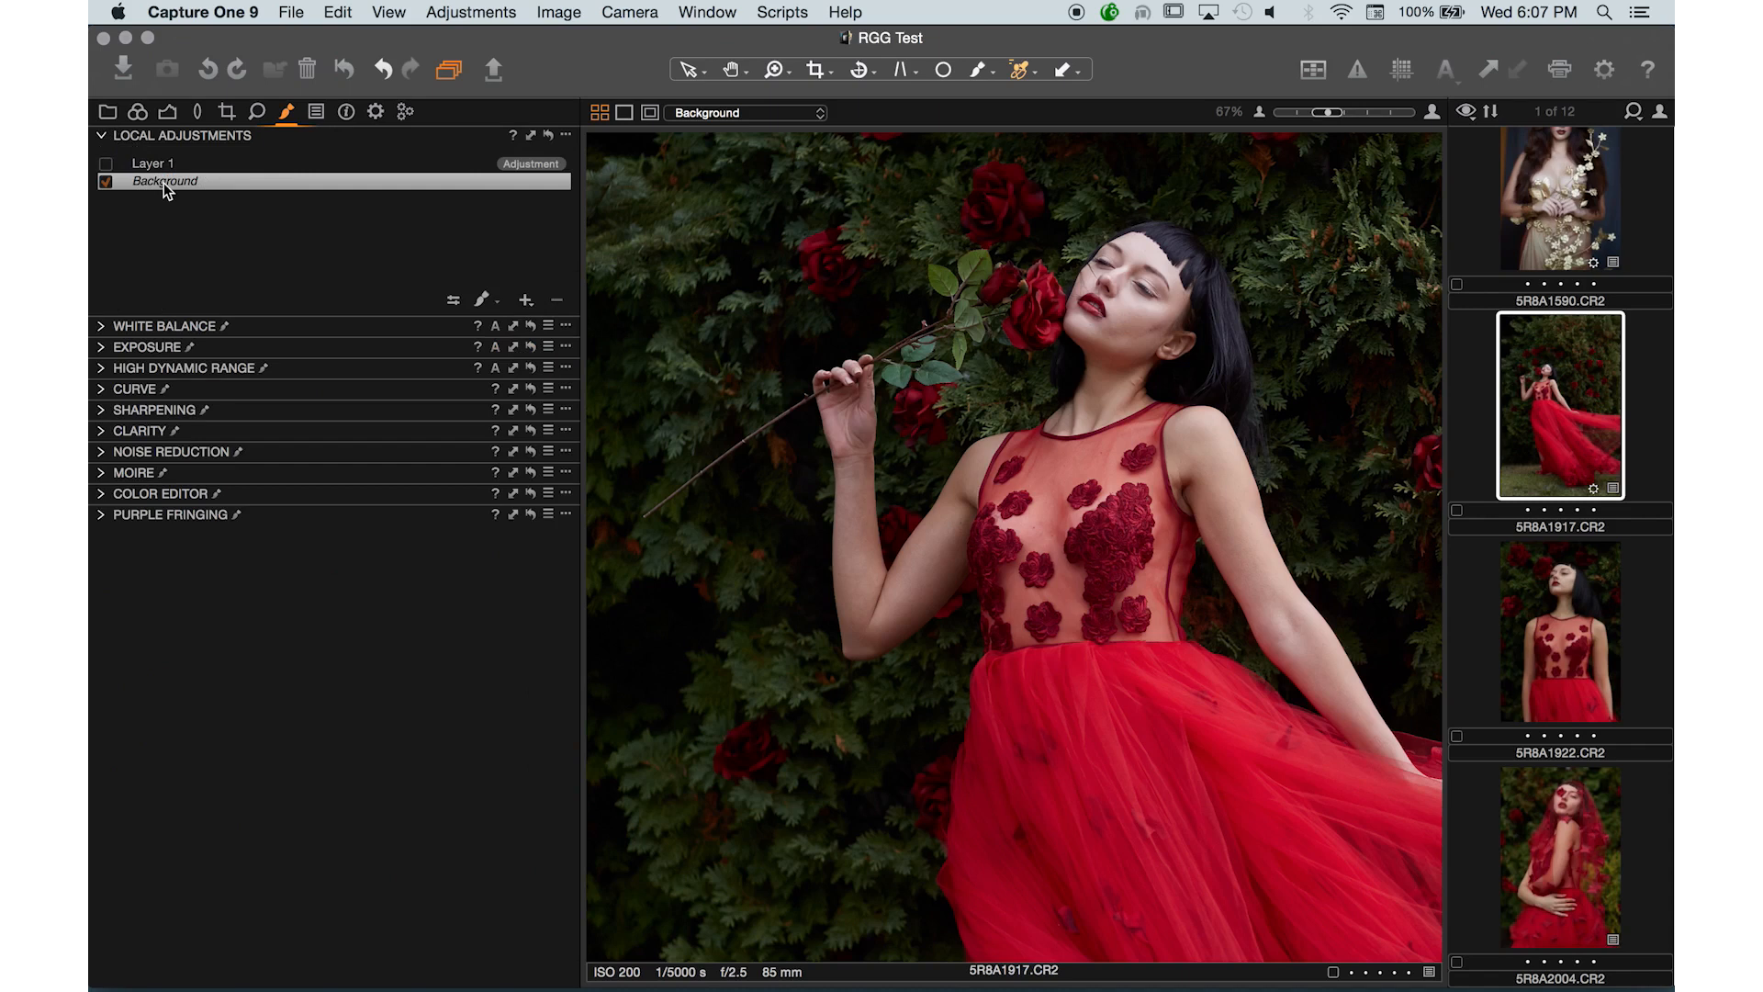
- Add a new adjustment layer named Layer 1
left_click(527, 301)
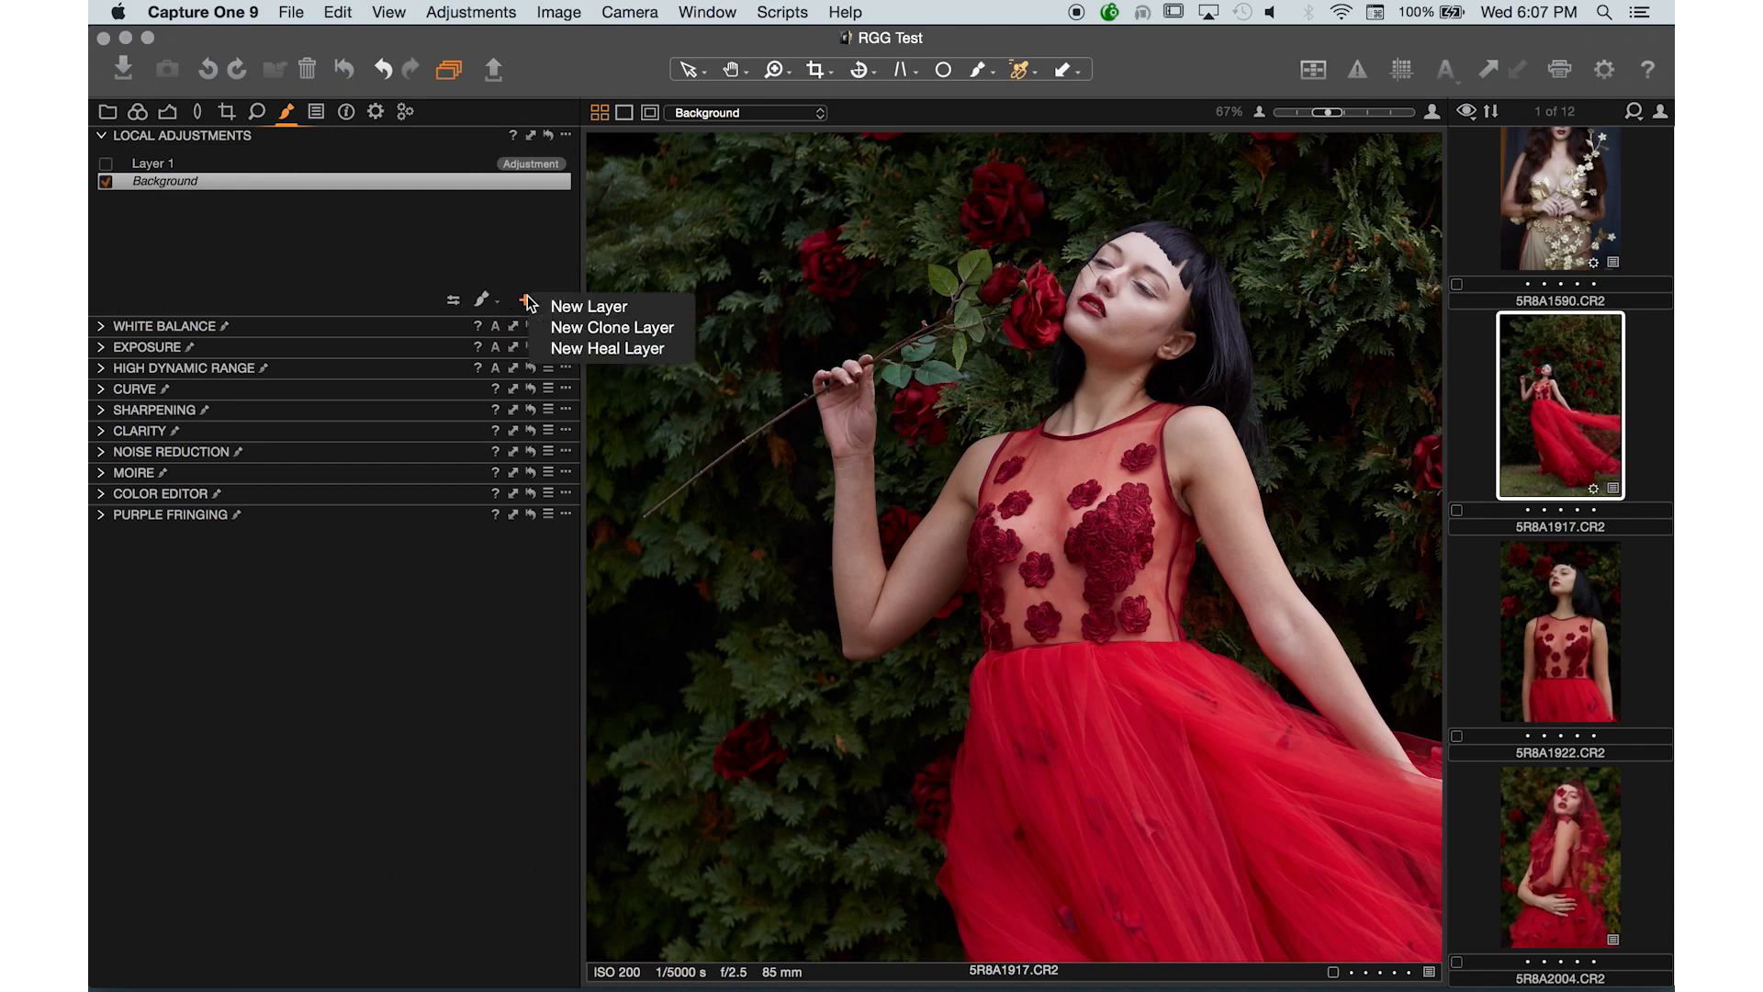
left_click(587, 306)
type("Layer 1")
key("Return")
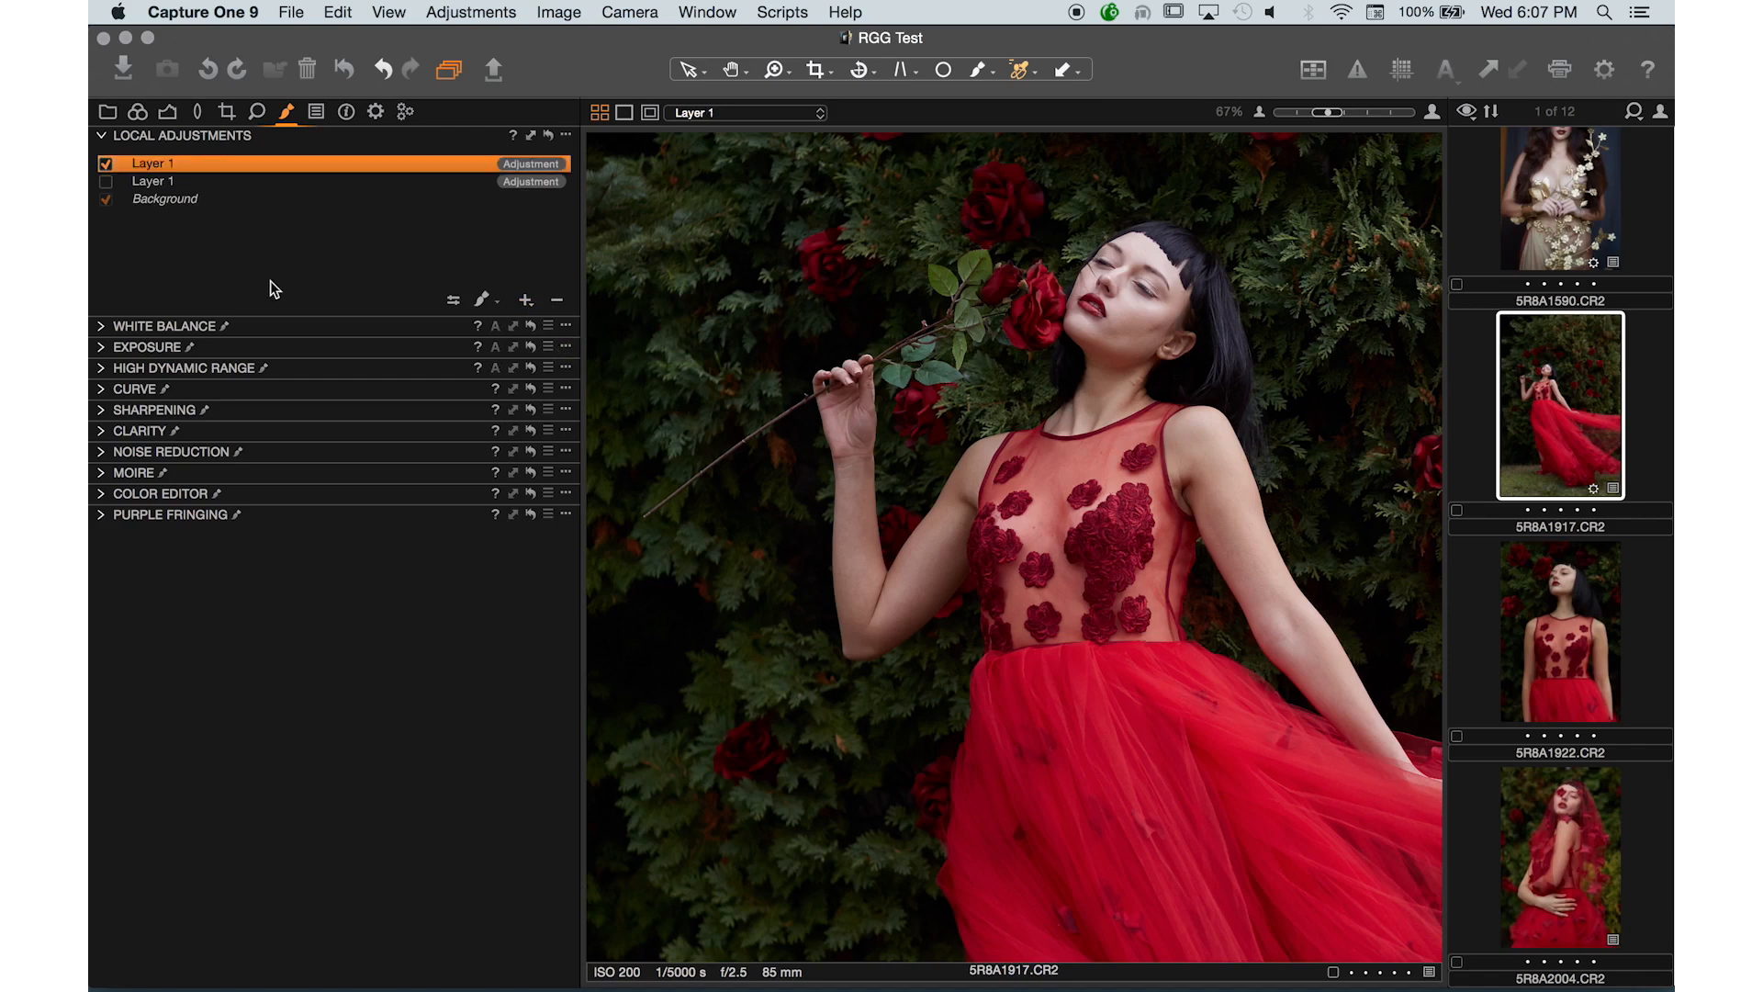
- Sample the arm's skin tone in the Color Editor's Skin Tone settings and set Uniformity Hue to 100 and Saturation to 64
left_click(102, 515)
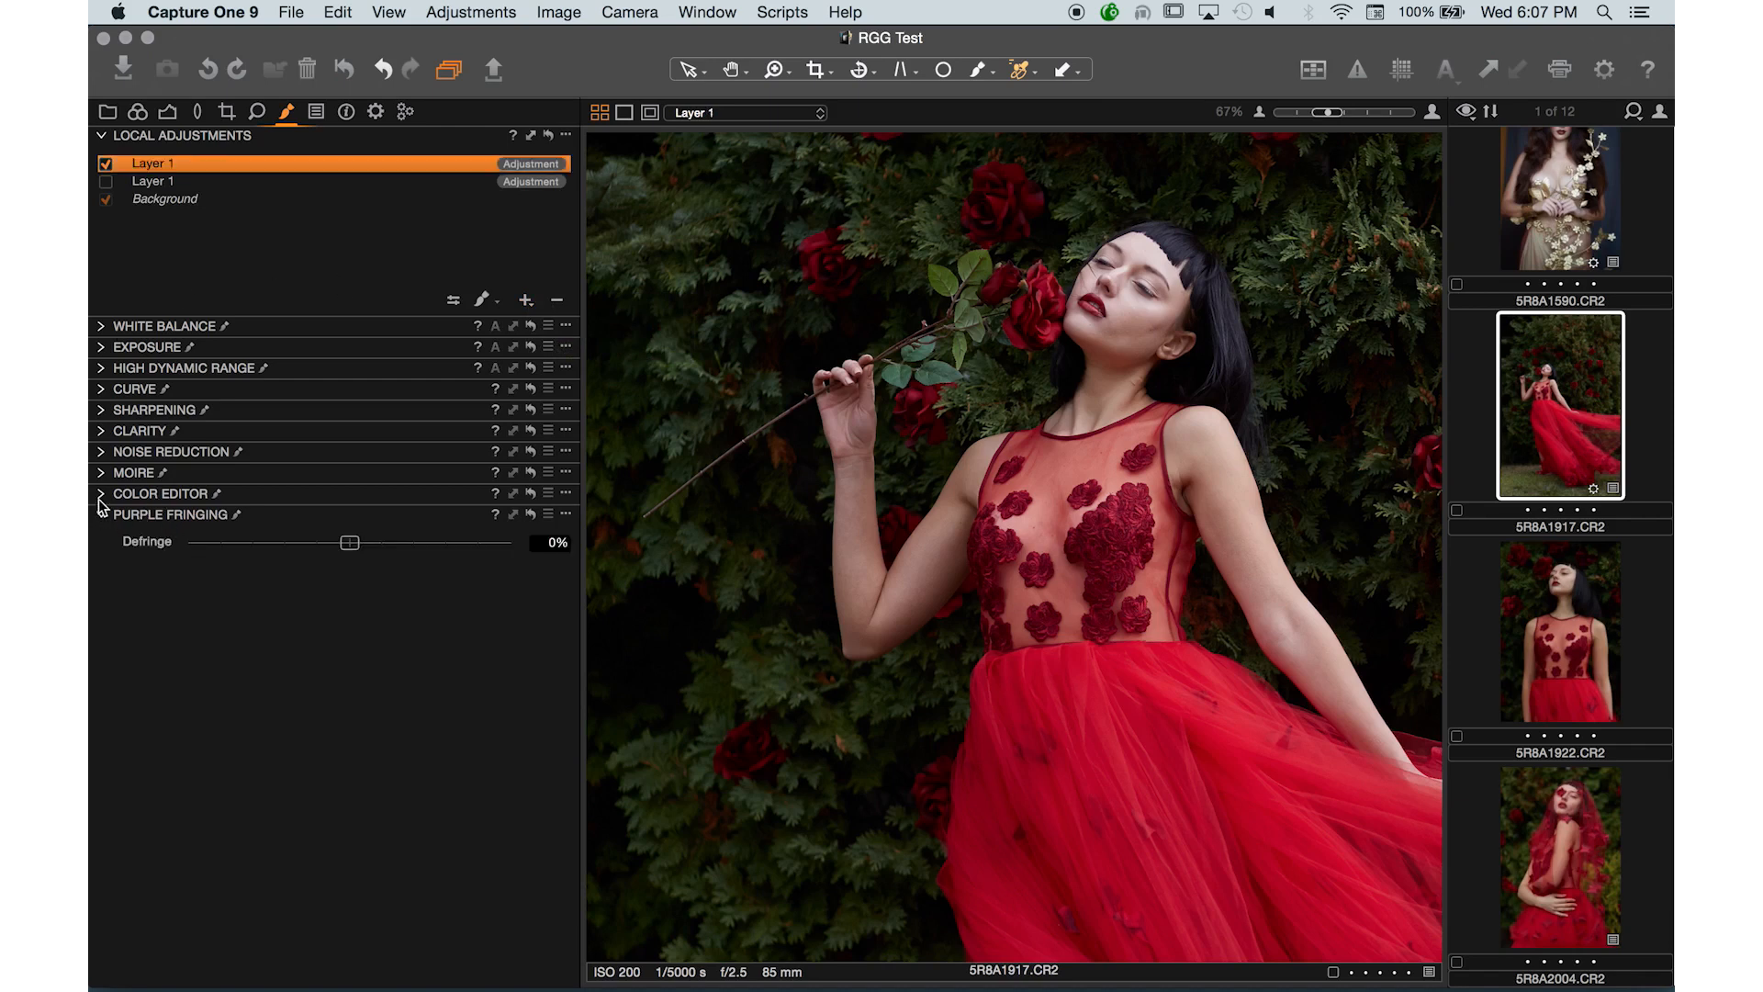
left_click(102, 515)
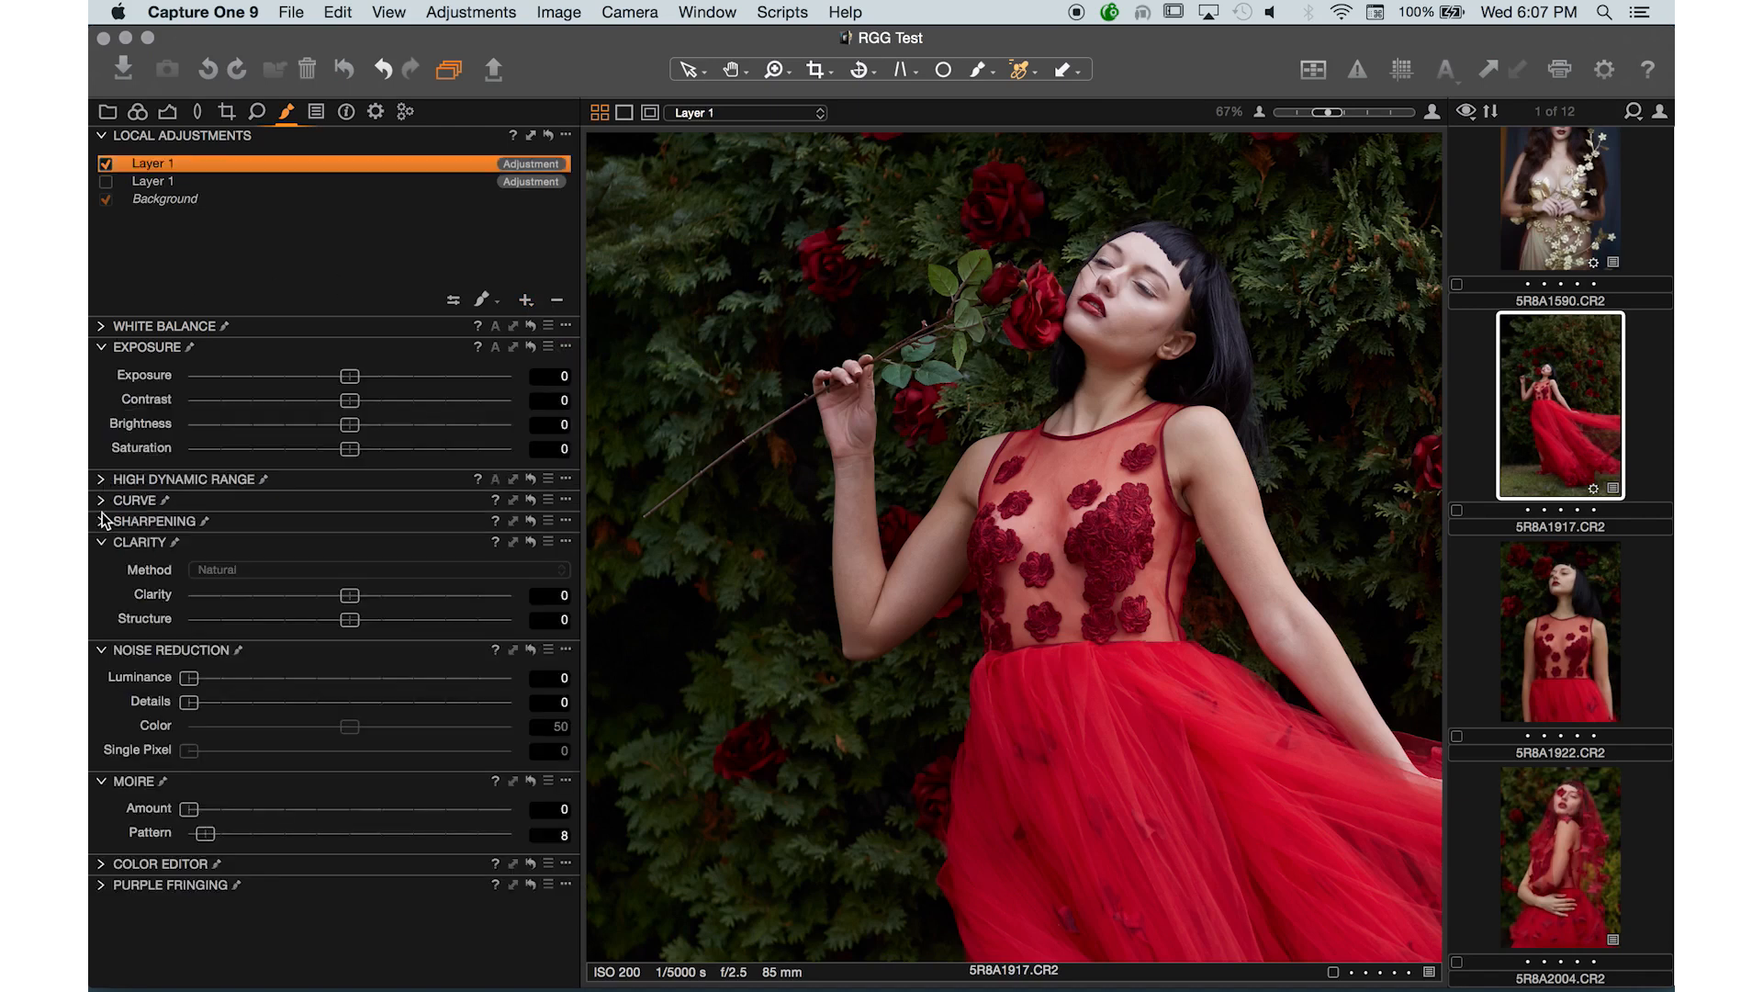
left_click(101, 866)
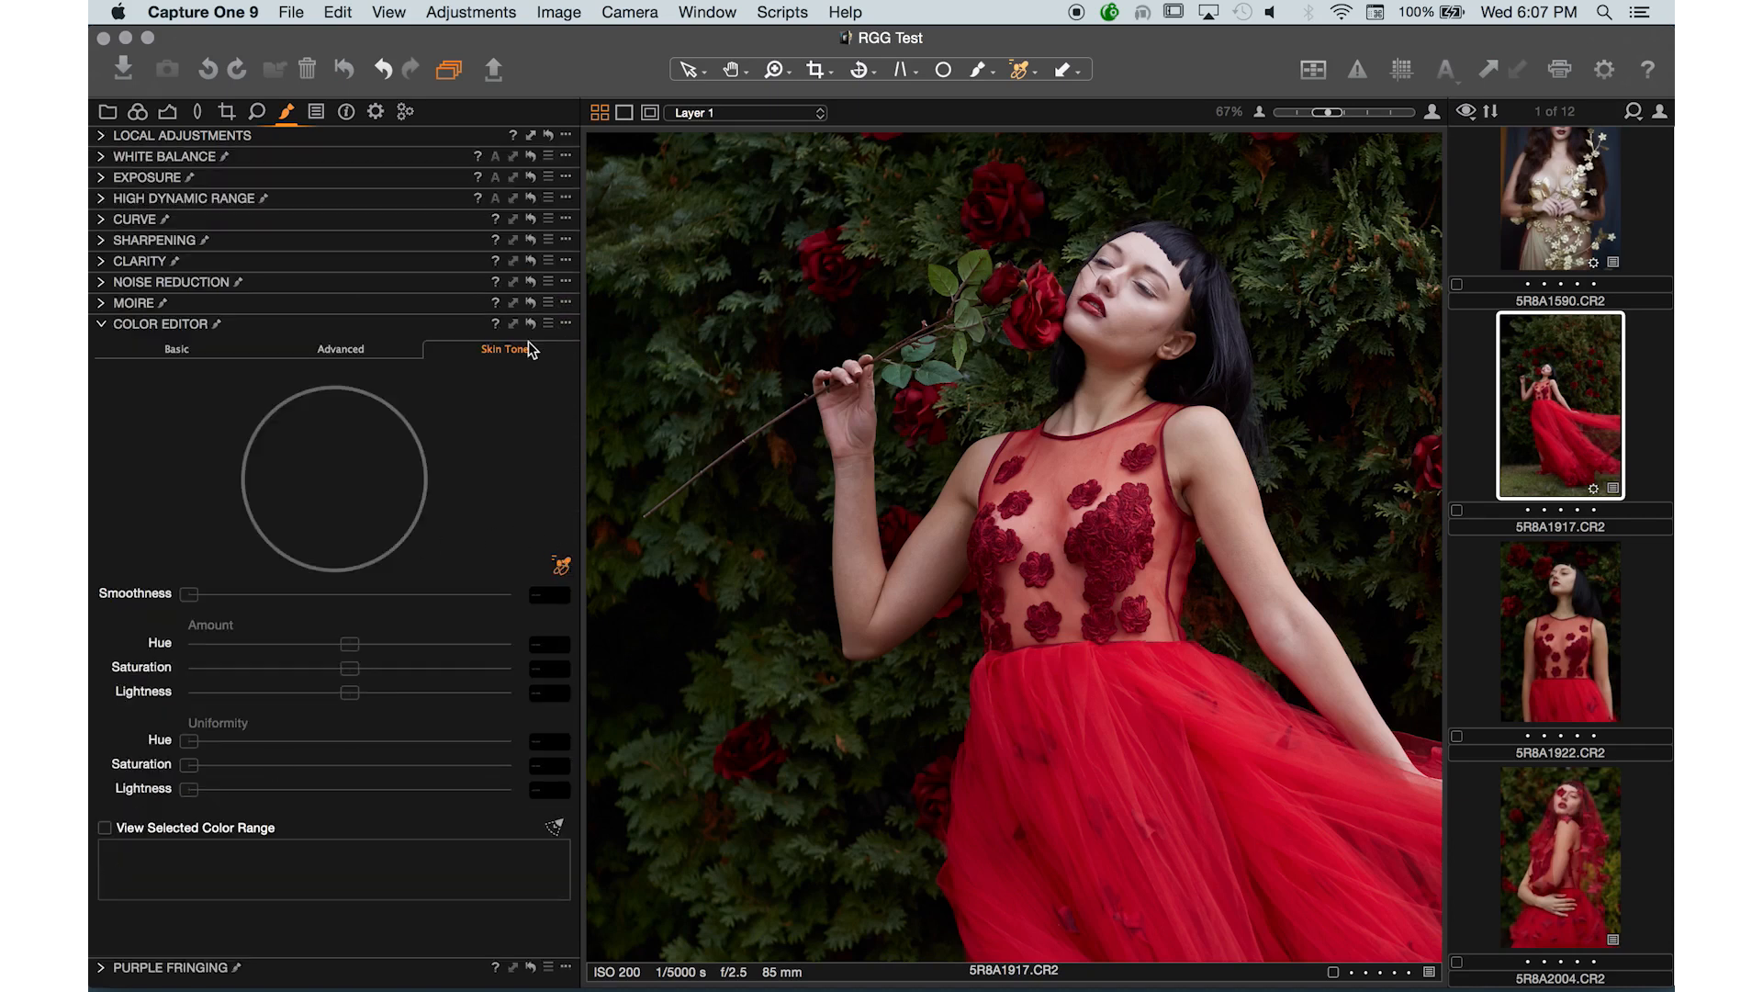
left_click(1233, 456)
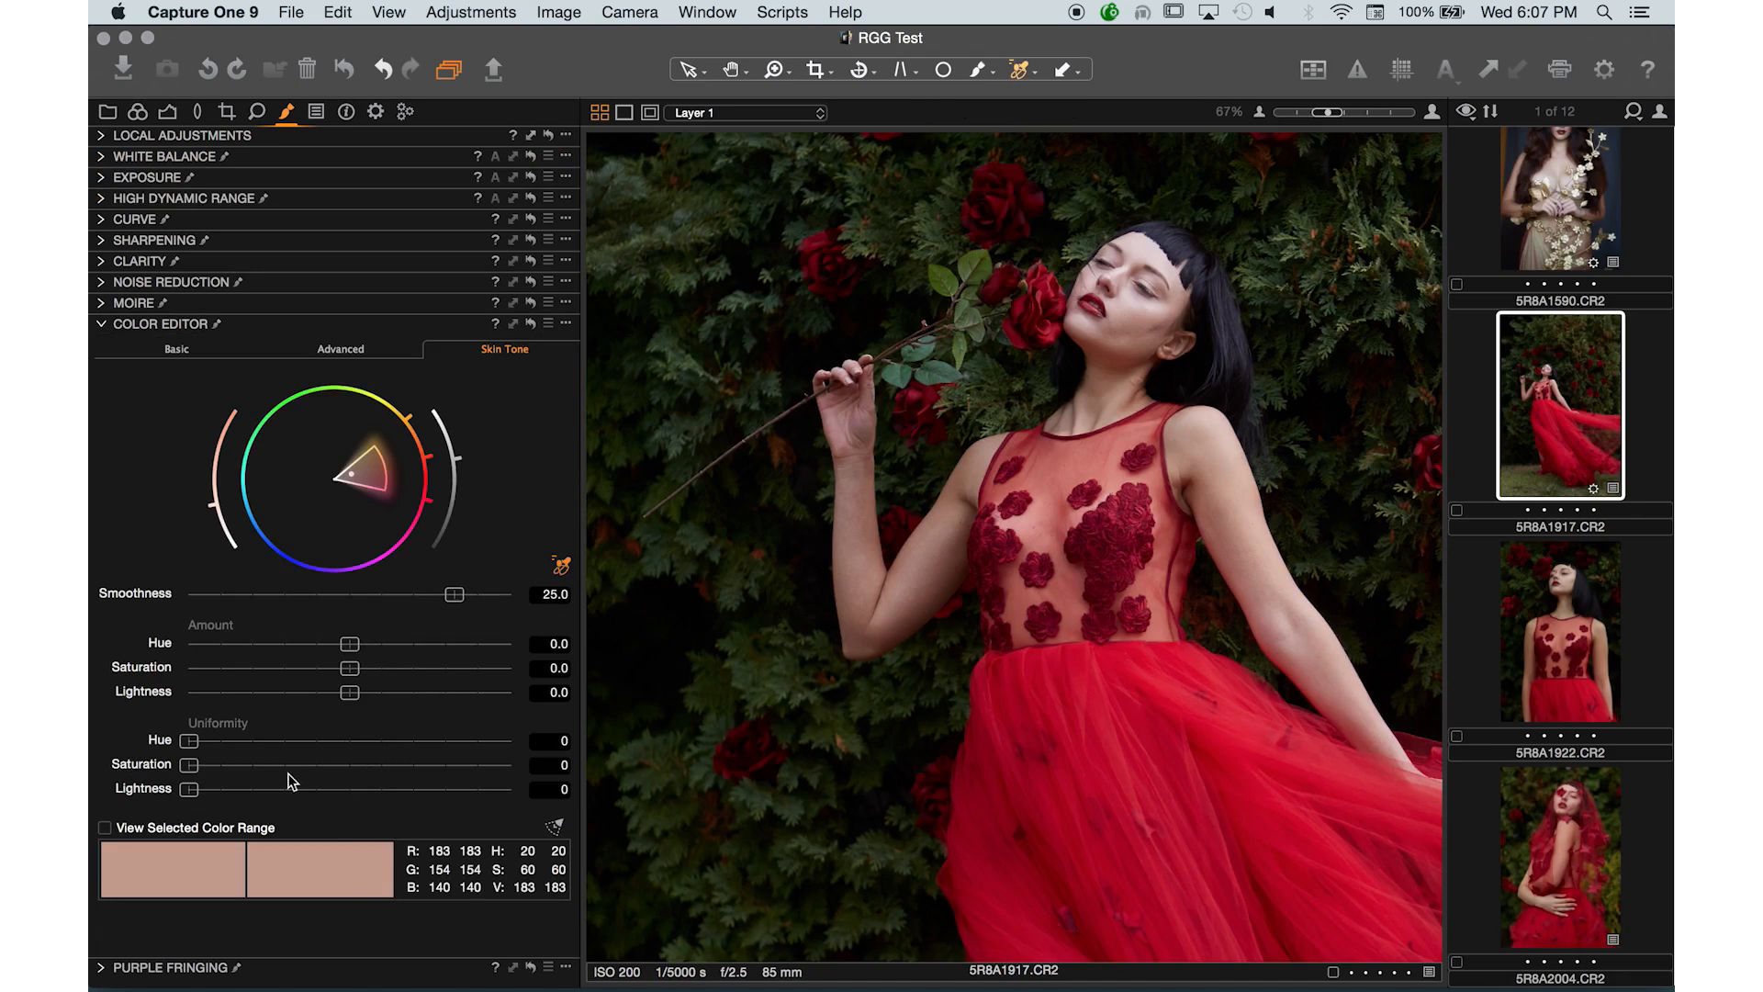
left_click_drag(331, 748, 518, 745)
left_click_drag(252, 768, 401, 788)
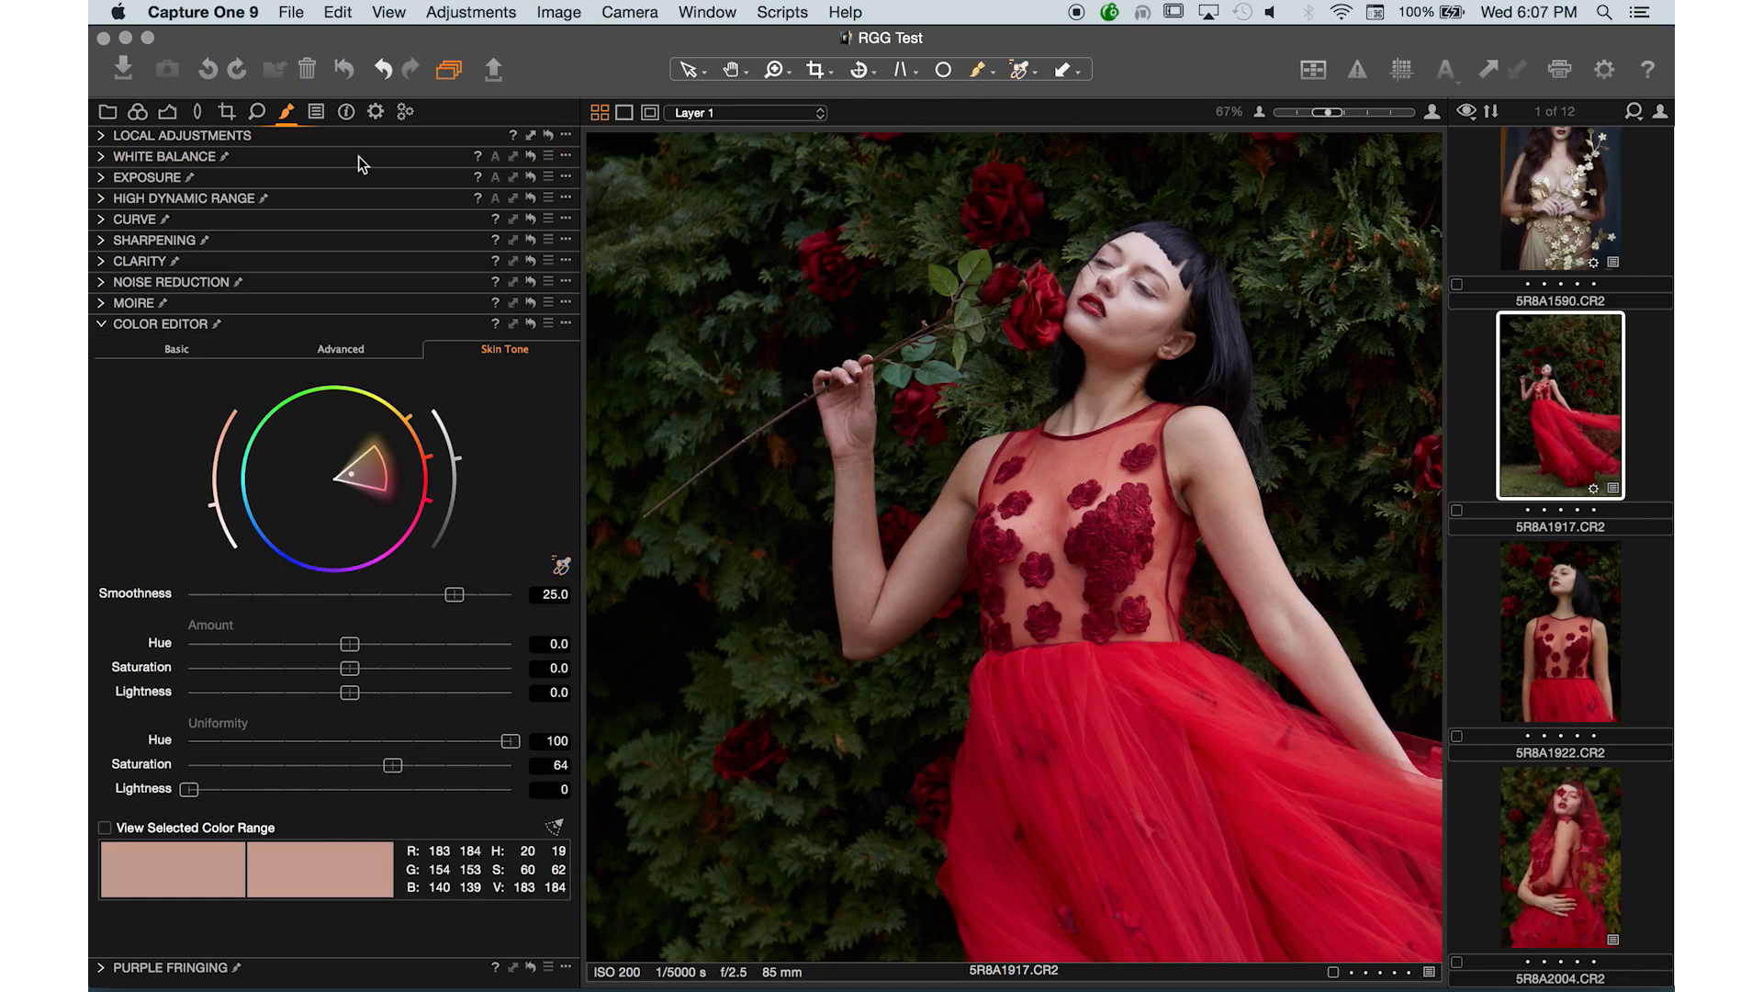
- Paint the new layer's mask over the model's arms, neck, face and hand with the Draw Mask brush
left_click(108, 137)
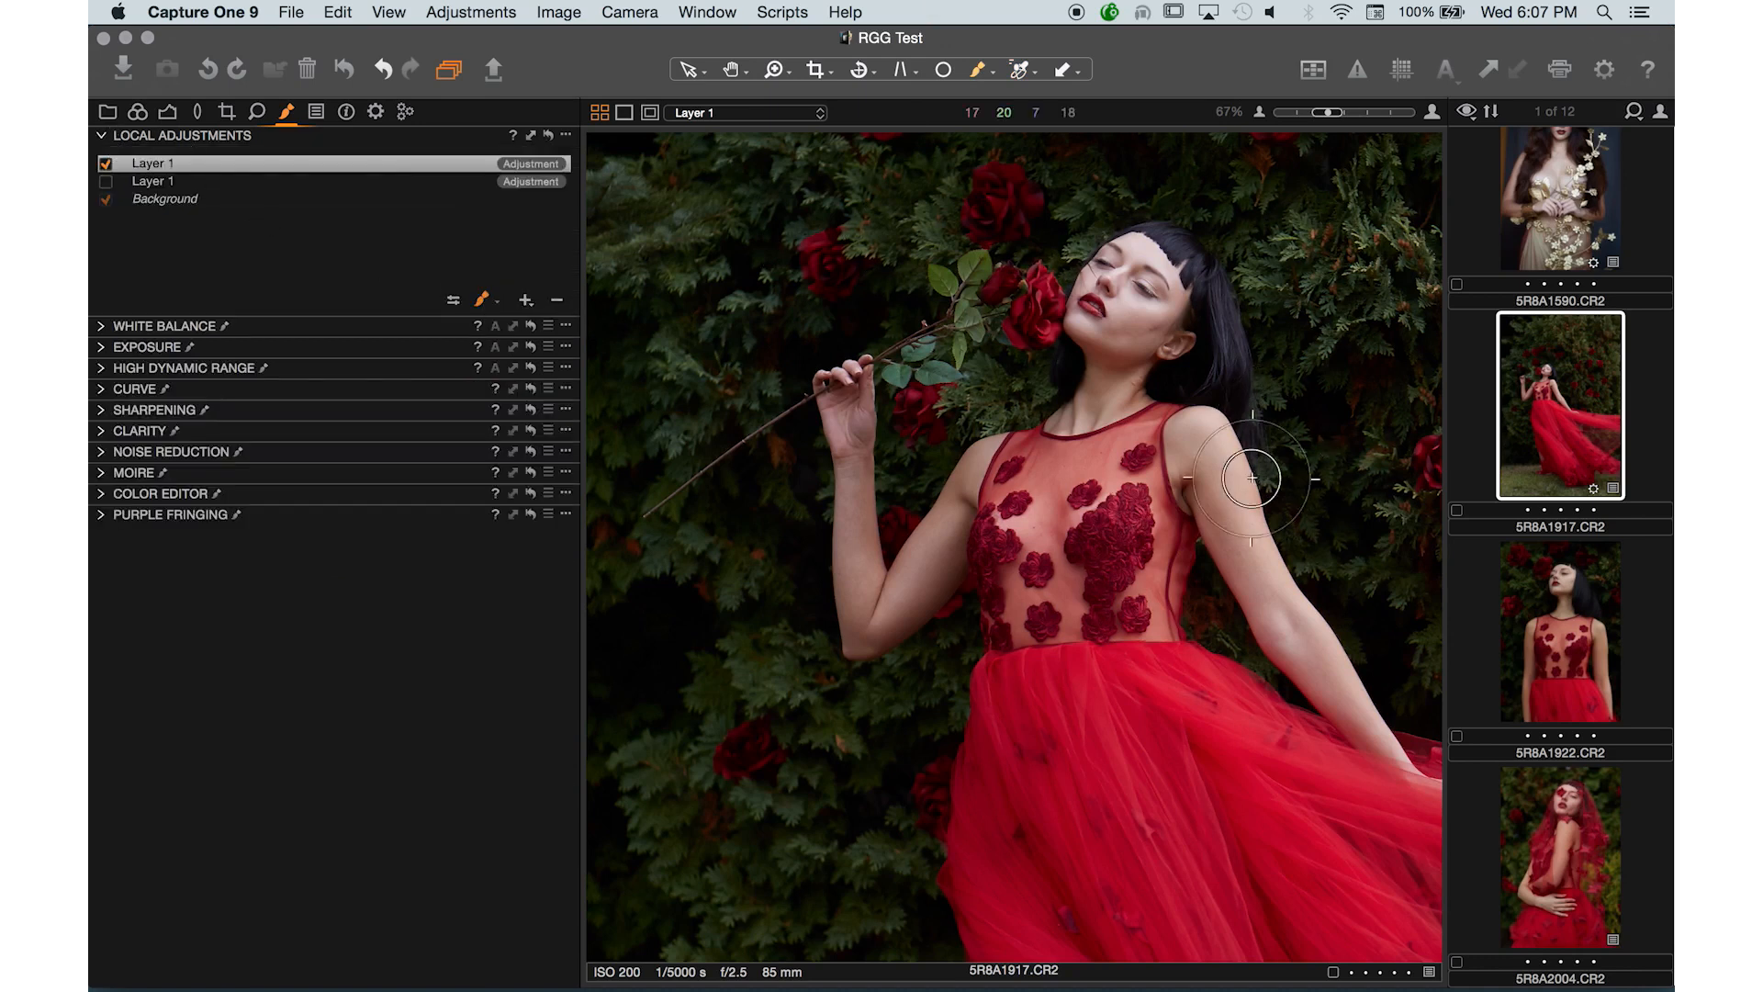
left_click(459, 299)
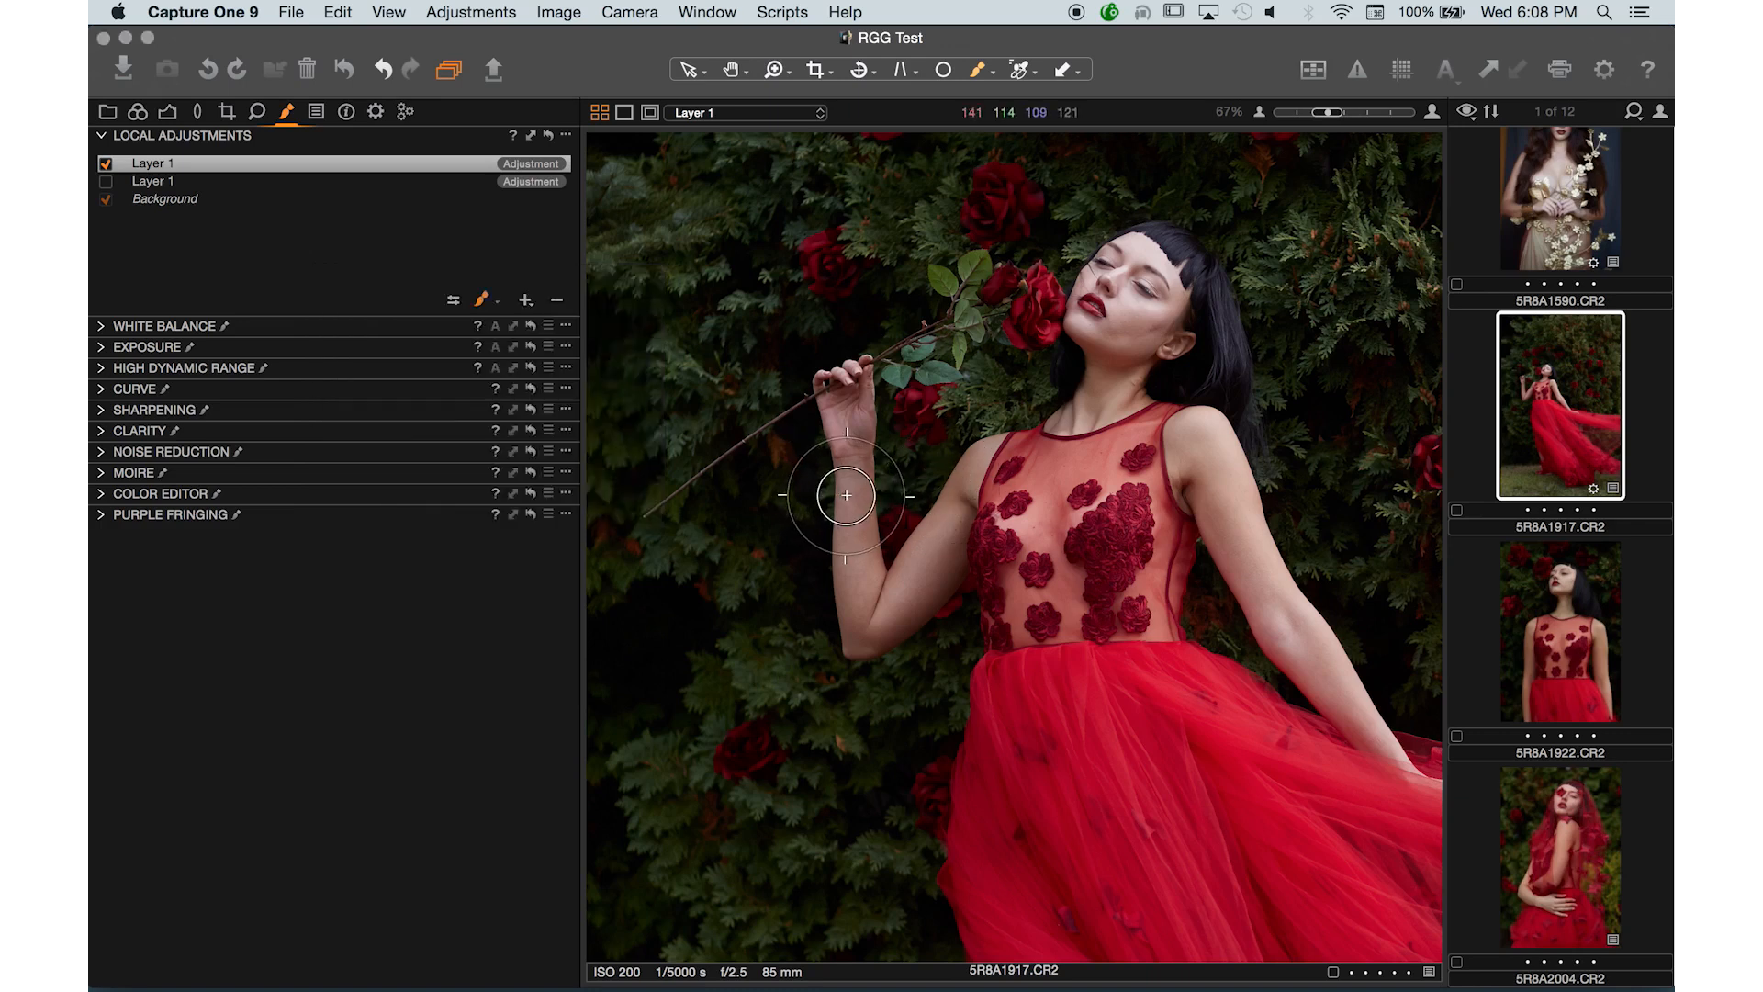
mouse_move(838, 375)
left_mouse_down()
mouse_move(845, 588)
mouse_move(845, 397)
mouse_move(927, 569)
mouse_move(914, 593)
mouse_move(896, 511)
mouse_move(858, 650)
mouse_move(917, 488)
mouse_move(866, 642)
mouse_move(913, 446)
left_mouse_up()
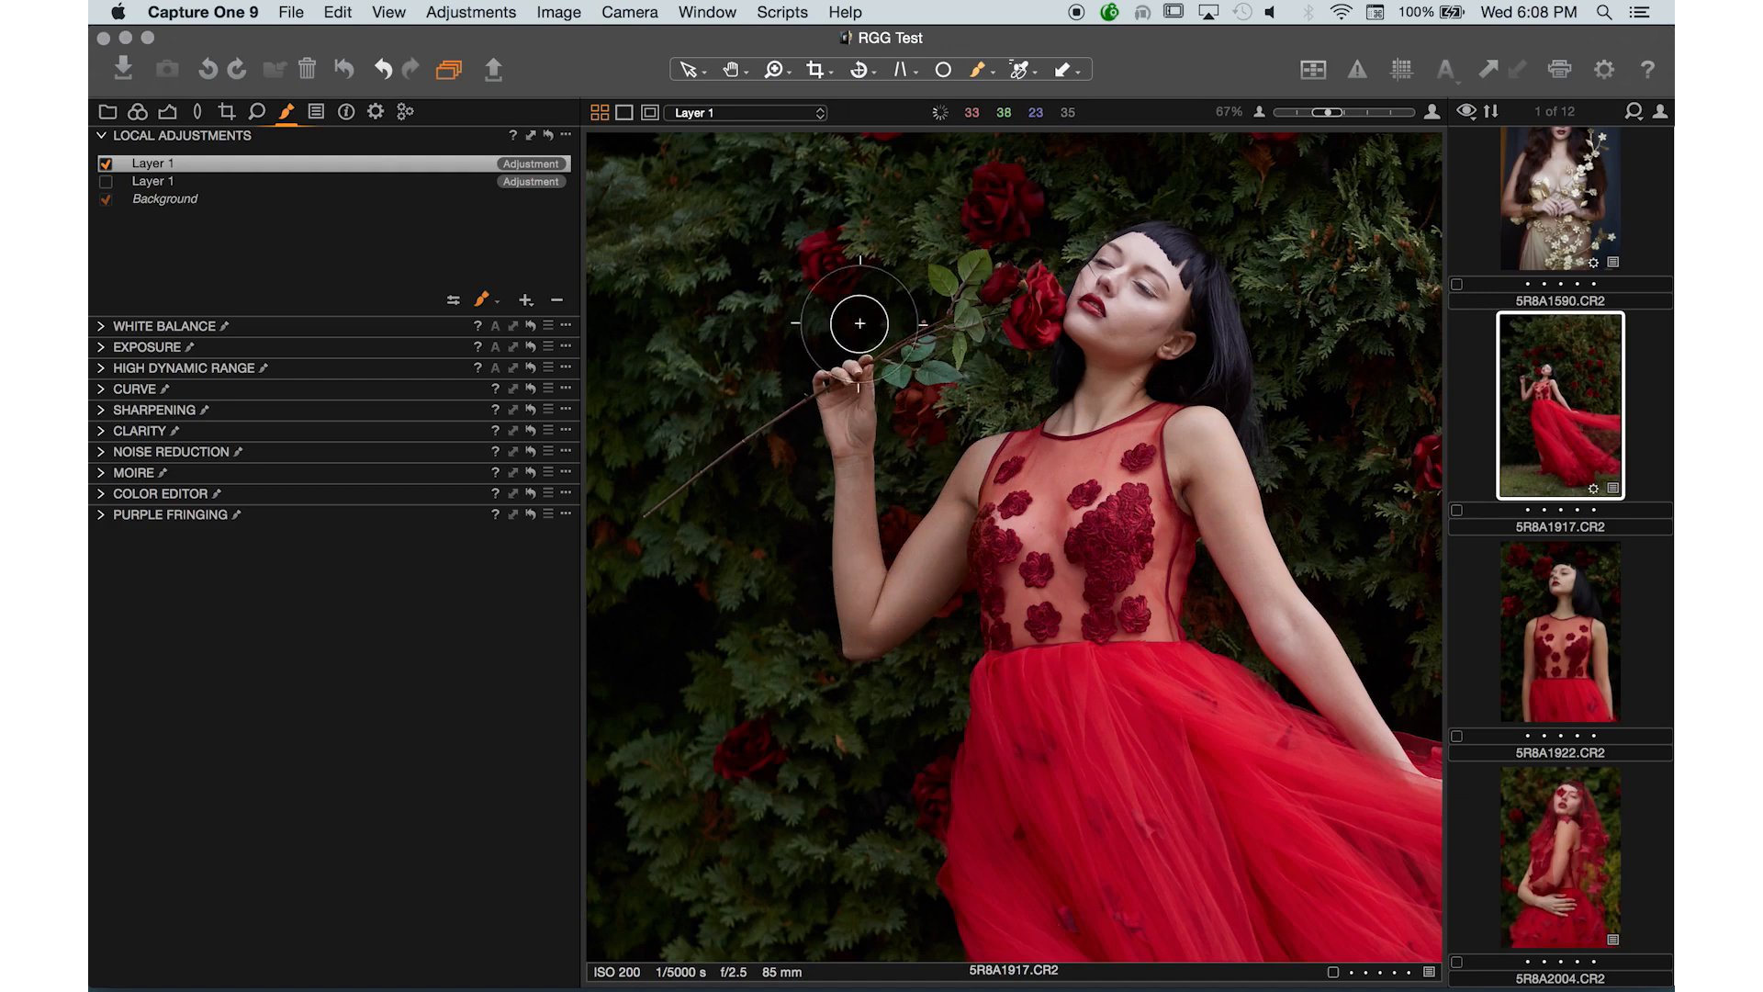
mouse_move(1214, 426)
left_mouse_down()
mouse_move(1307, 626)
mouse_move(1401, 739)
left_mouse_up()
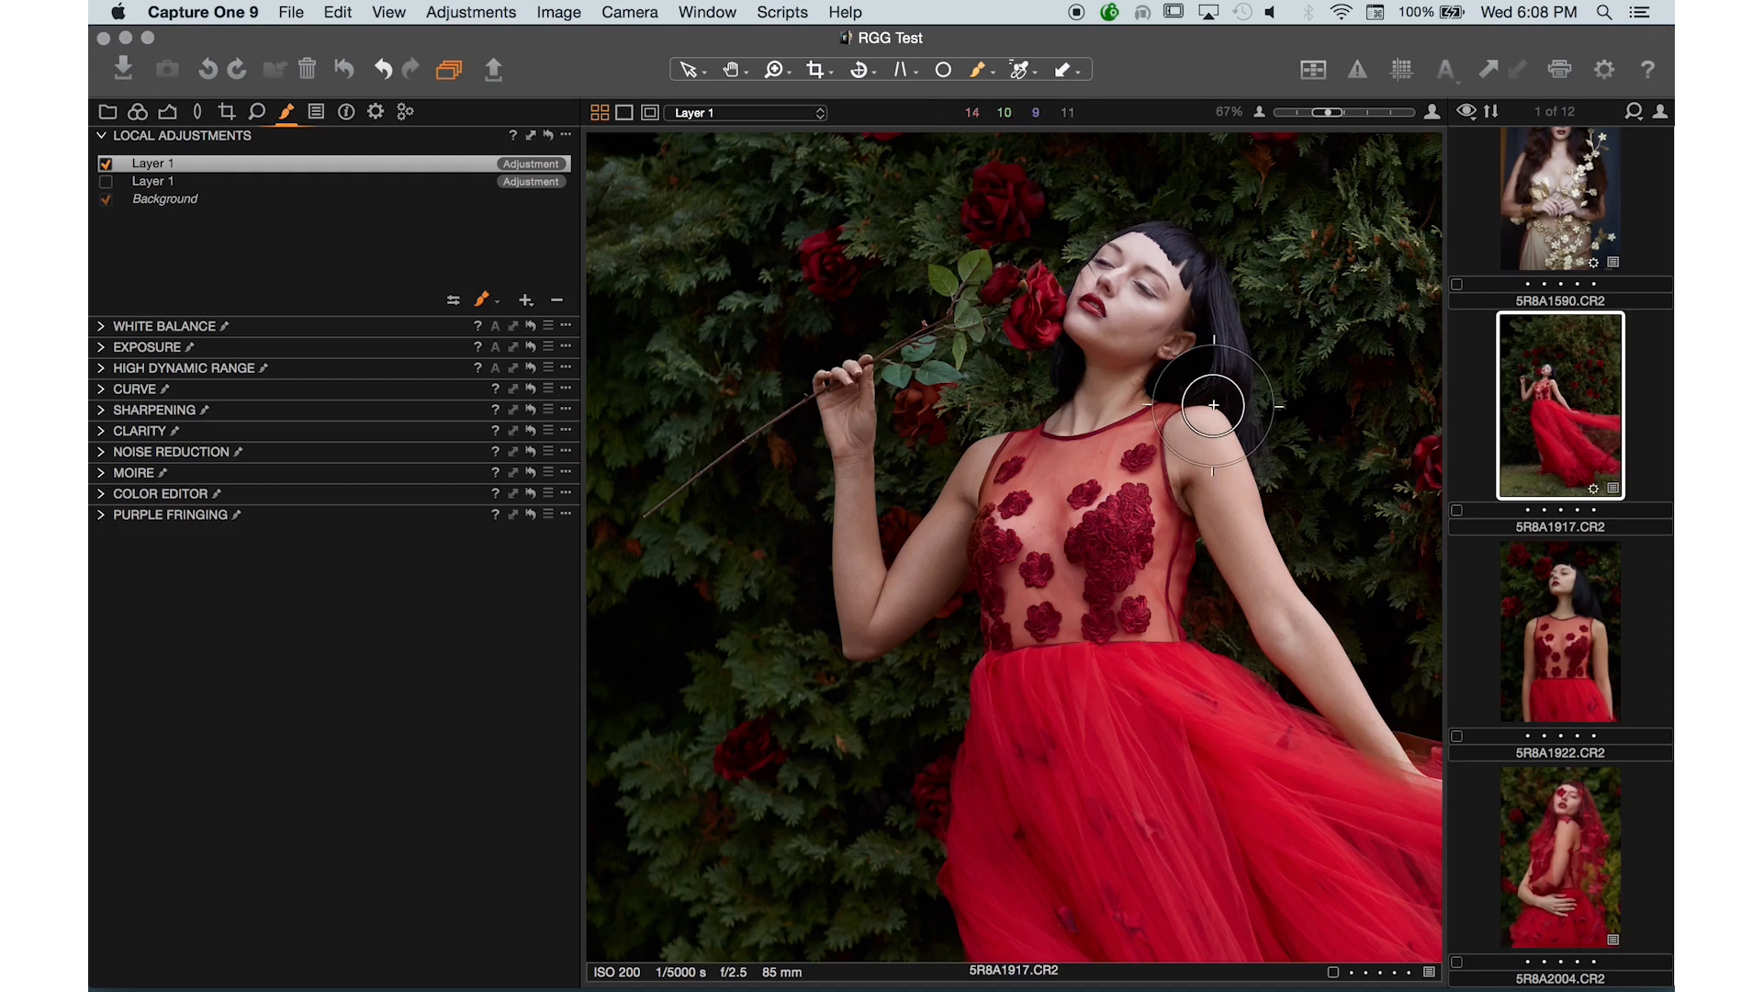
mouse_move(1112, 398)
left_mouse_down()
mouse_move(1073, 414)
mouse_move(1151, 388)
mouse_move(1159, 336)
mouse_move(1097, 255)
mouse_move(1096, 330)
mouse_move(1172, 272)
mouse_move(1148, 296)
mouse_move(1112, 286)
mouse_move(1171, 323)
left_mouse_up()
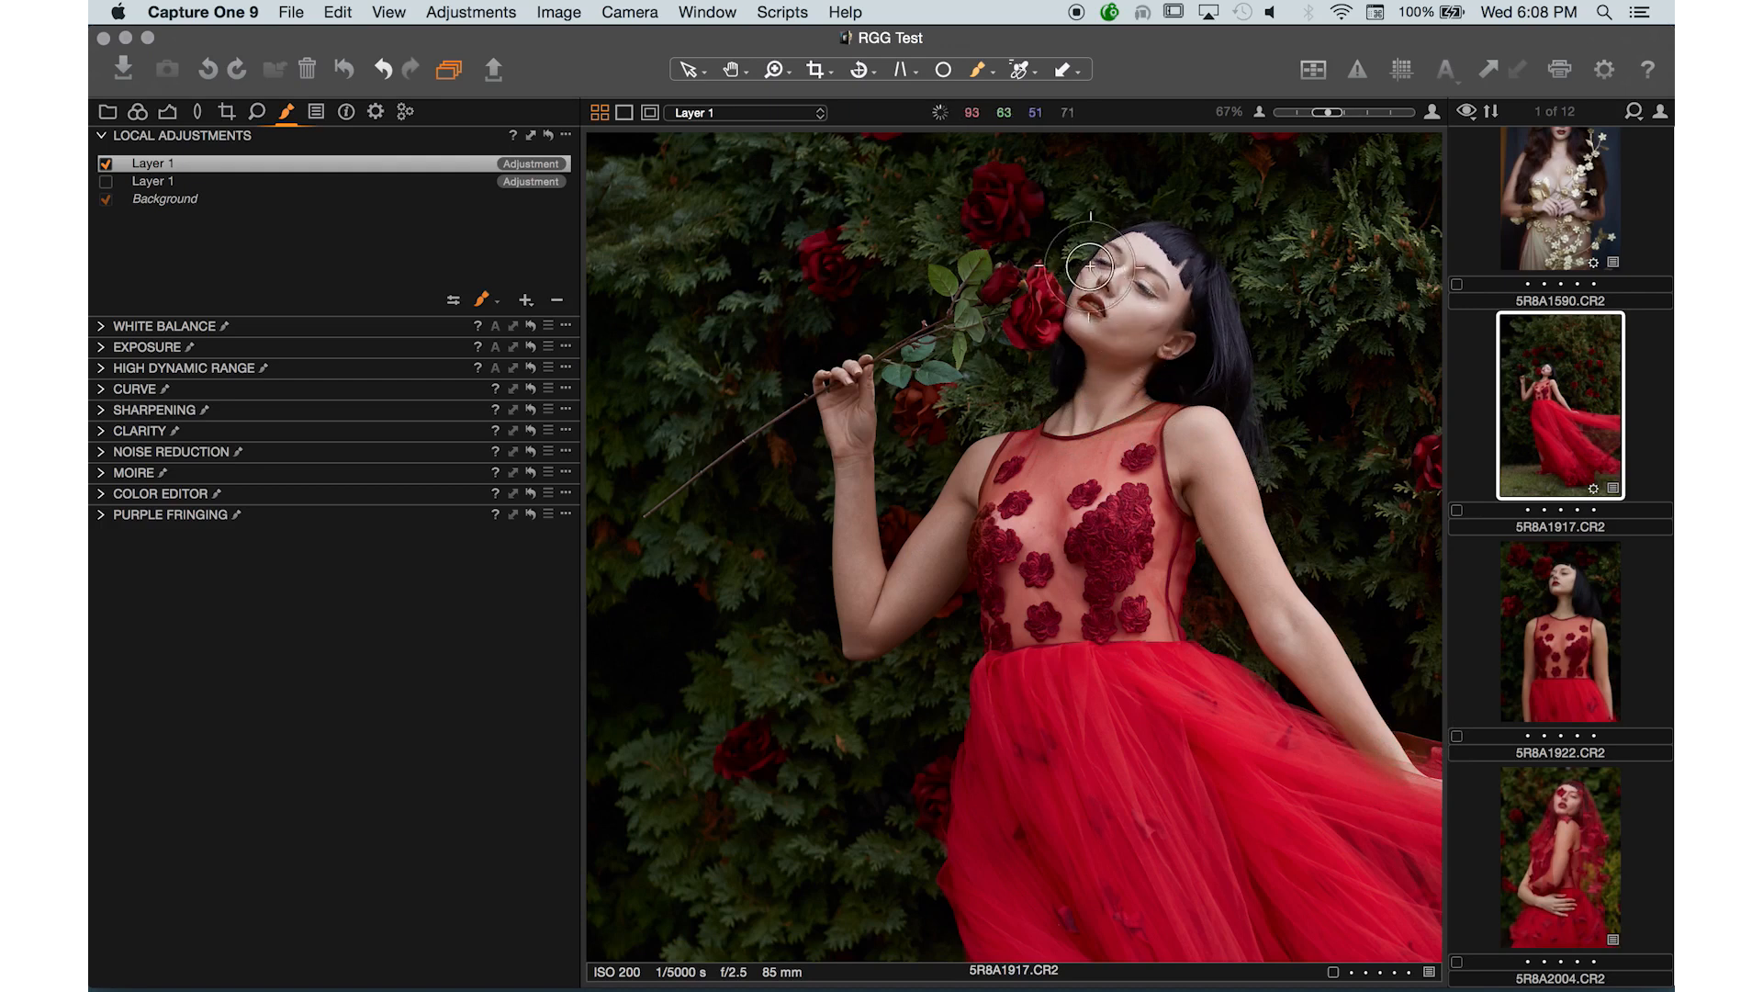
key("super+plus")
left_click_drag(1135, 571, 956, 642)
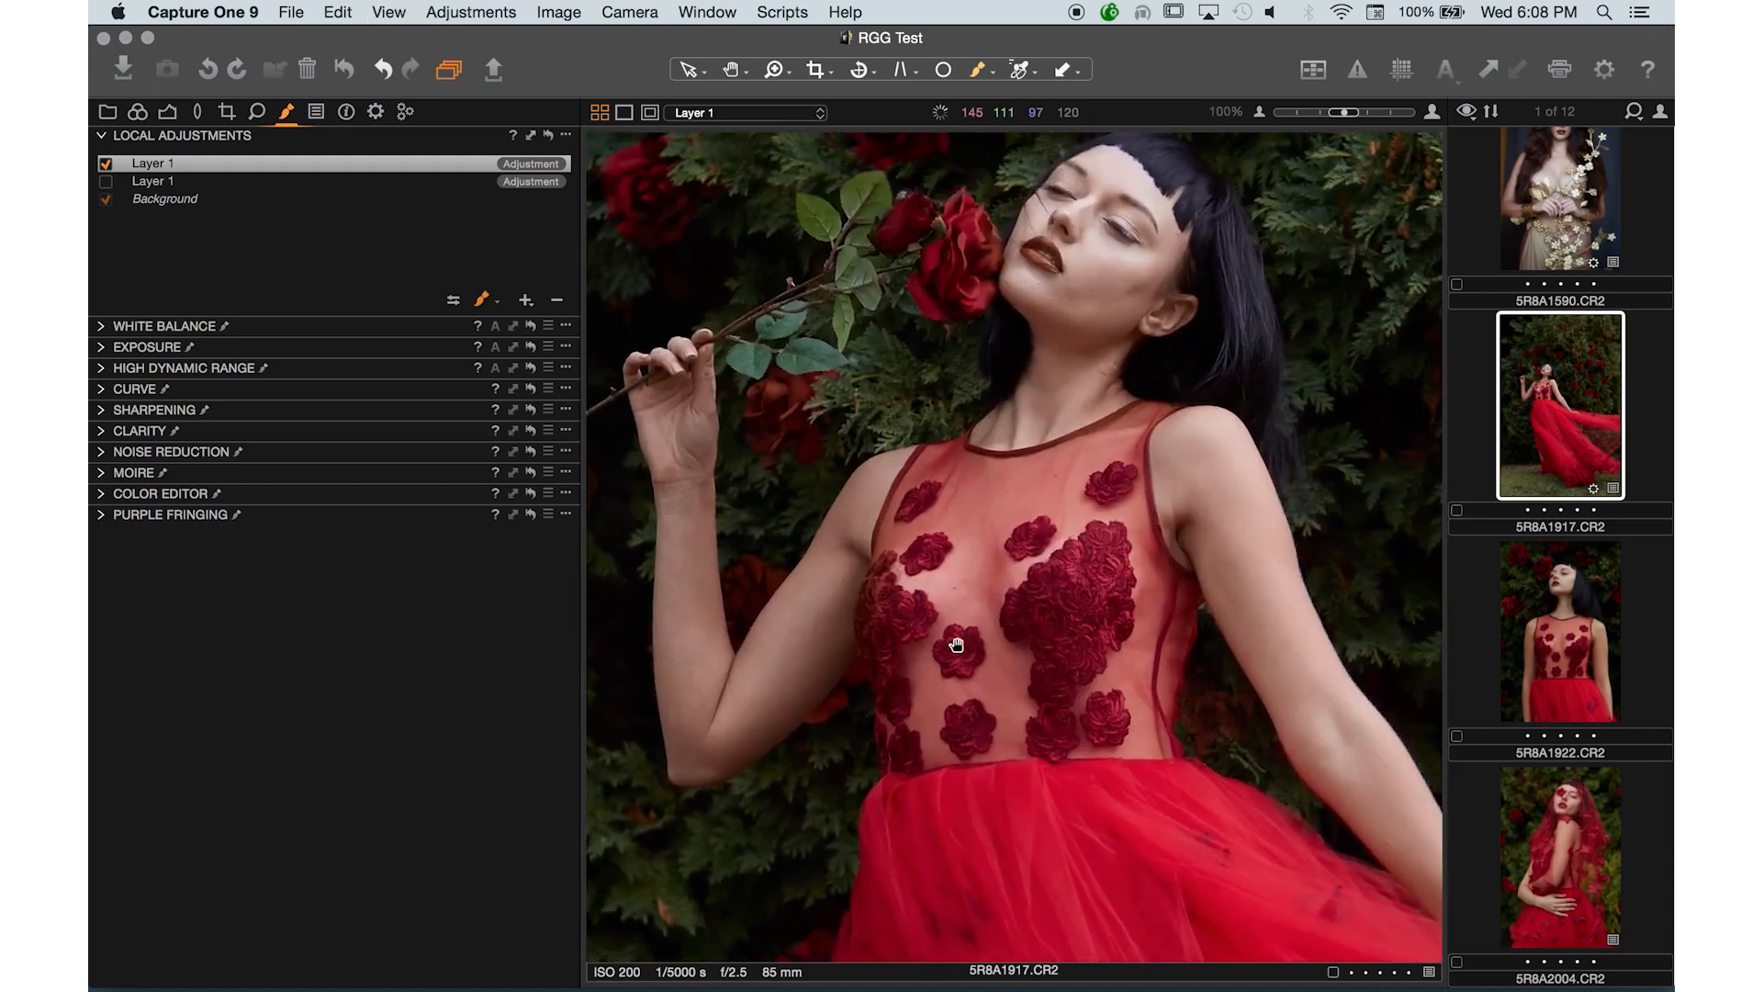
left_click(107, 165)
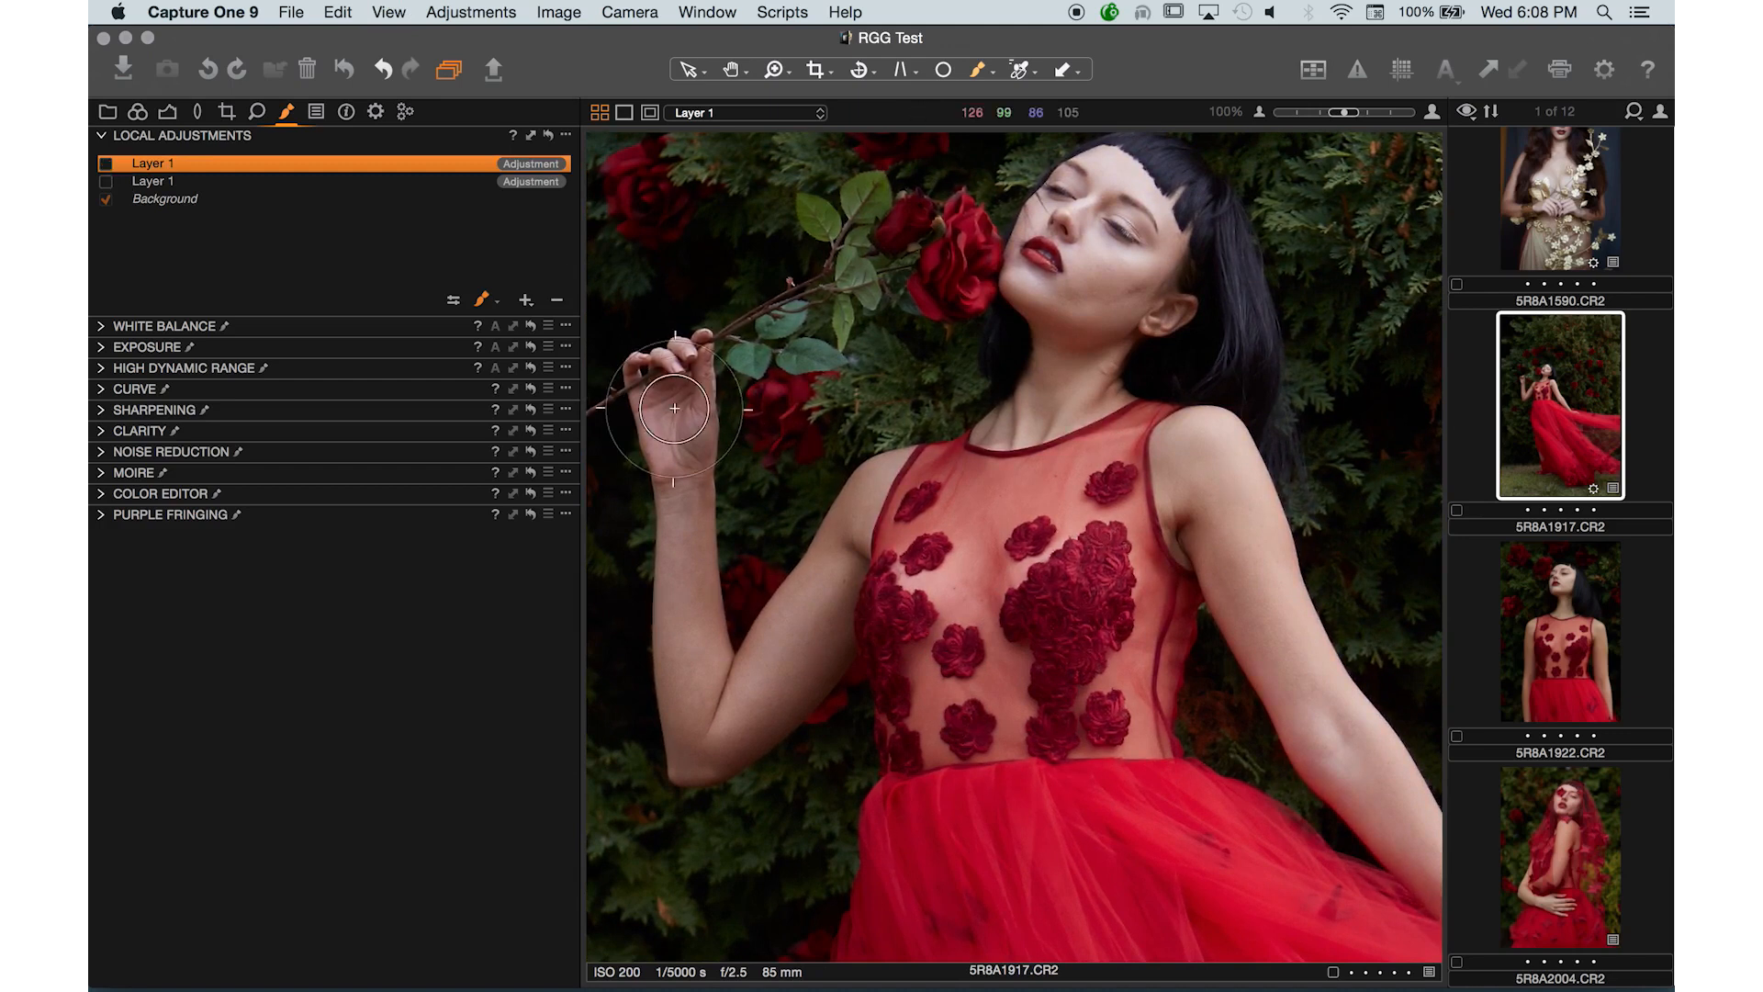
left_click_drag(689, 440, 961, 465)
- Zoom to 200% on the arm and toggle the new layer off and on to compare the skin
key("super+plus")
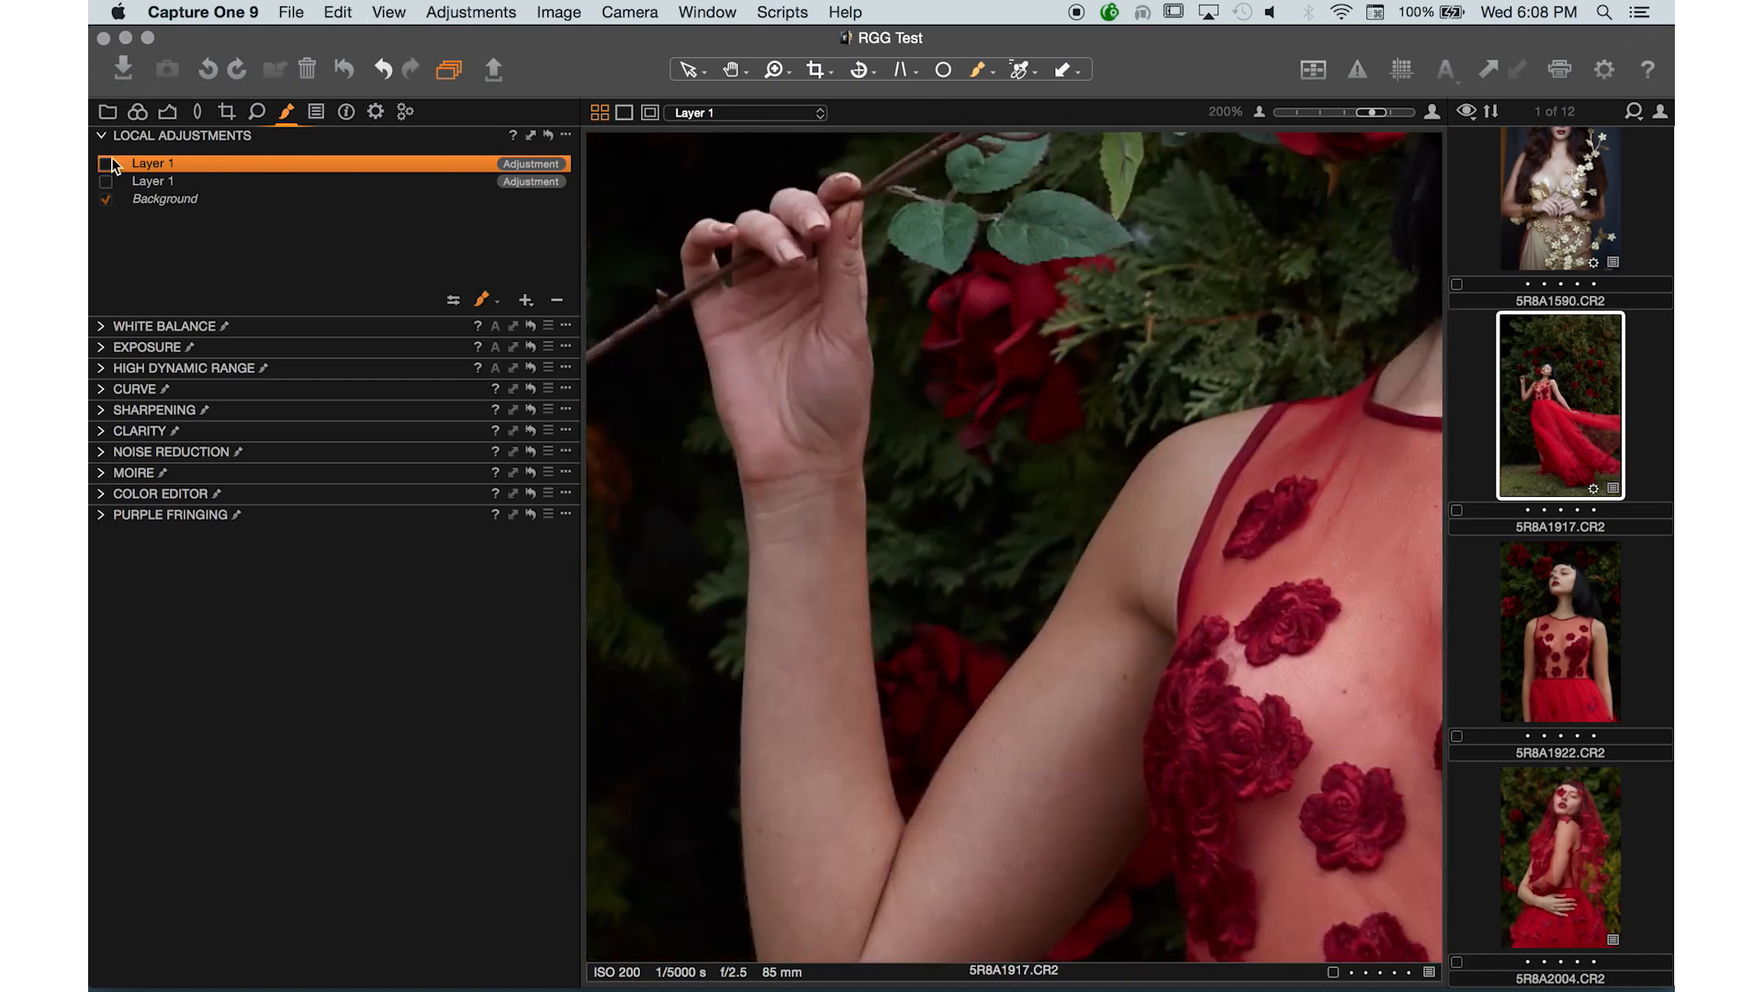
left_click(105, 164)
left_click(108, 163)
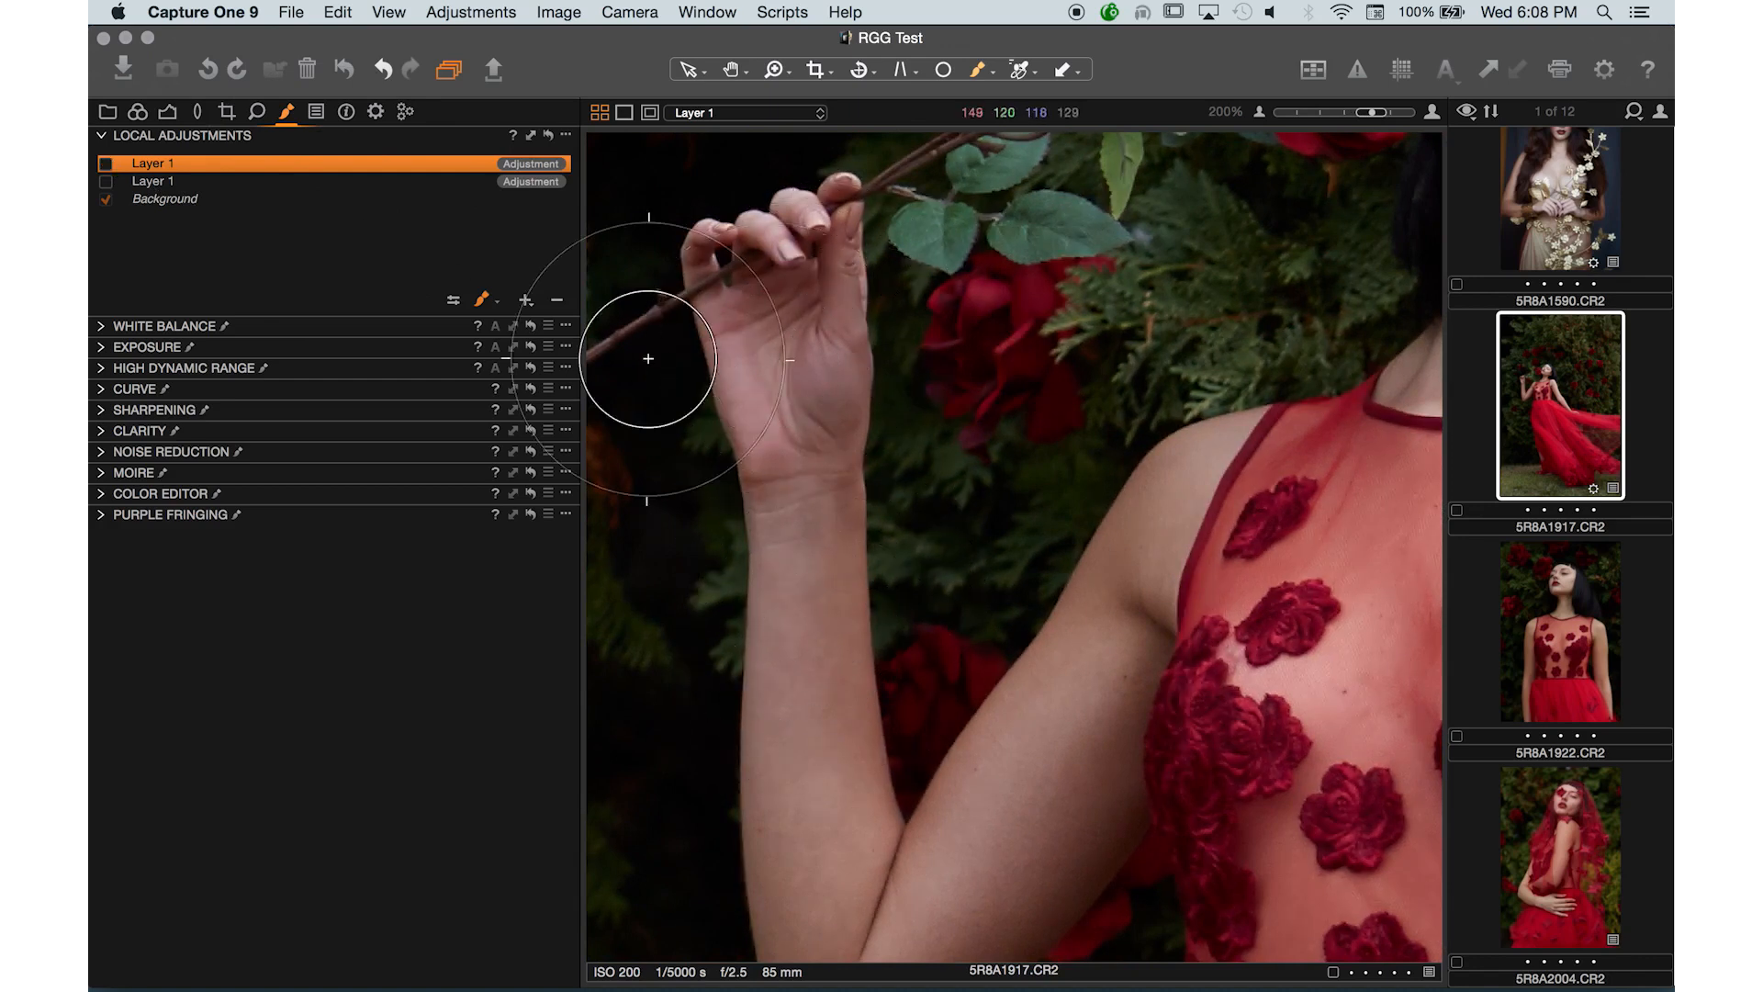
left_click(104, 164)
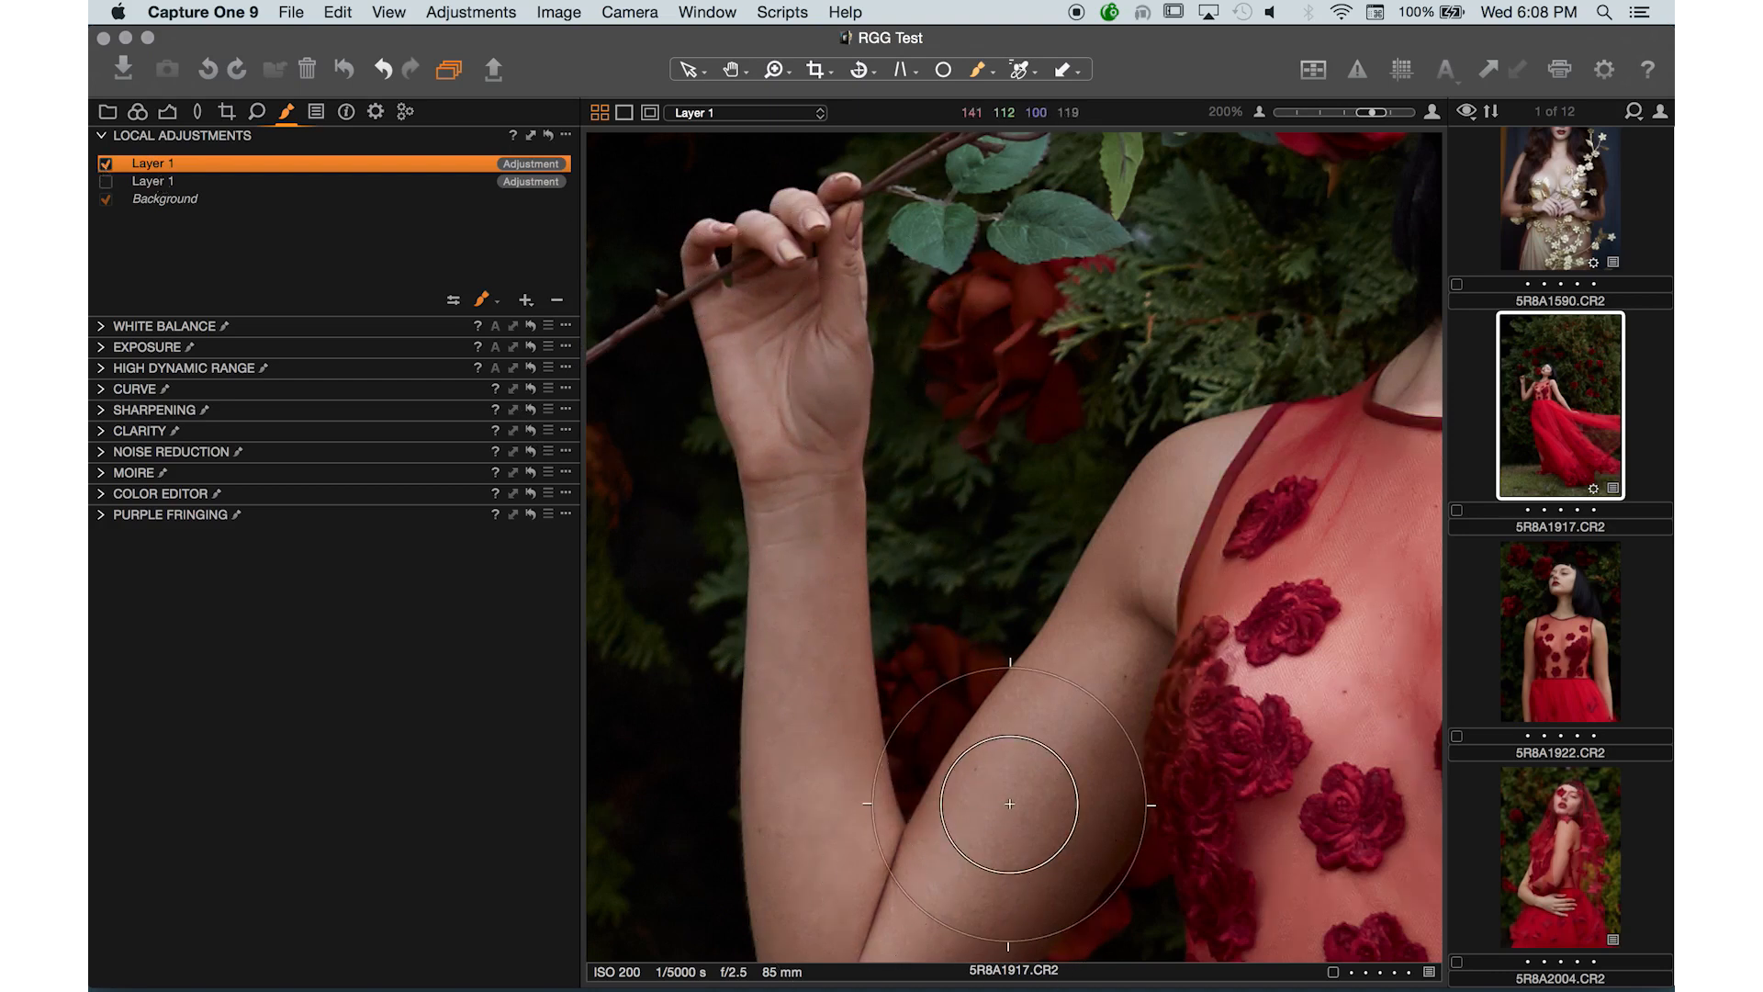
- Set the new layer's Skin Tone Uniformity Hue to 57
left_click(101, 494)
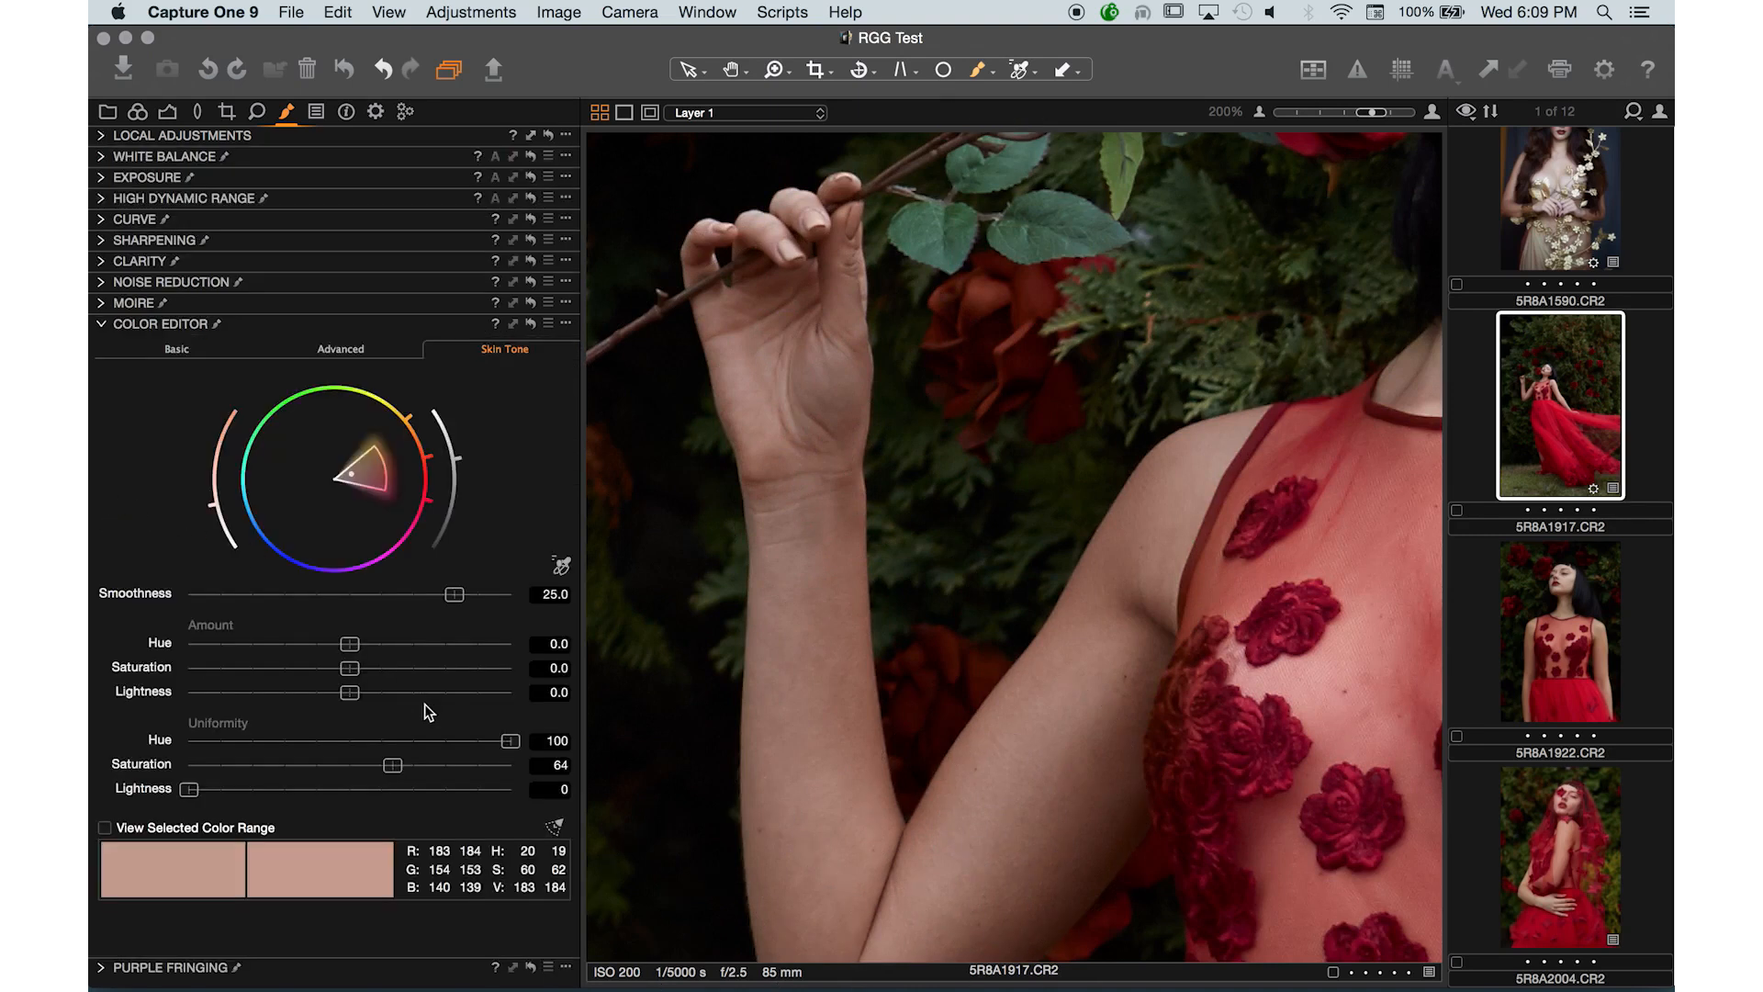
left_click_drag(446, 740, 327, 740)
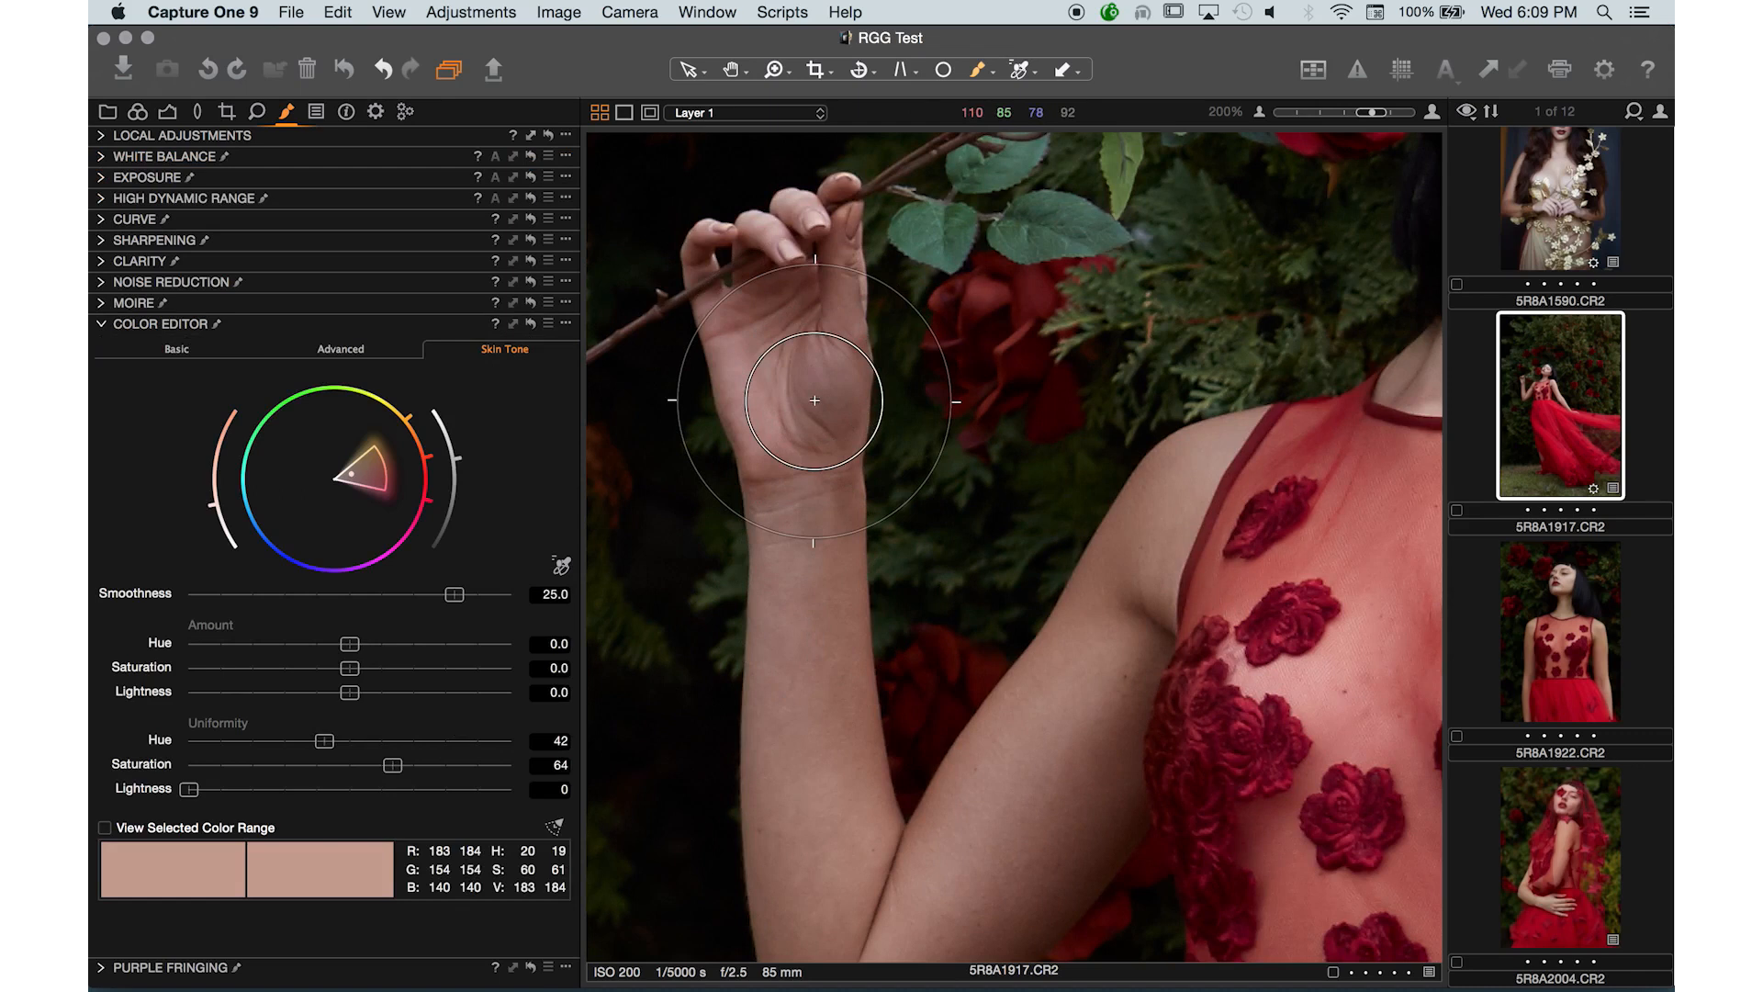
left_click_drag(324, 741, 160, 741)
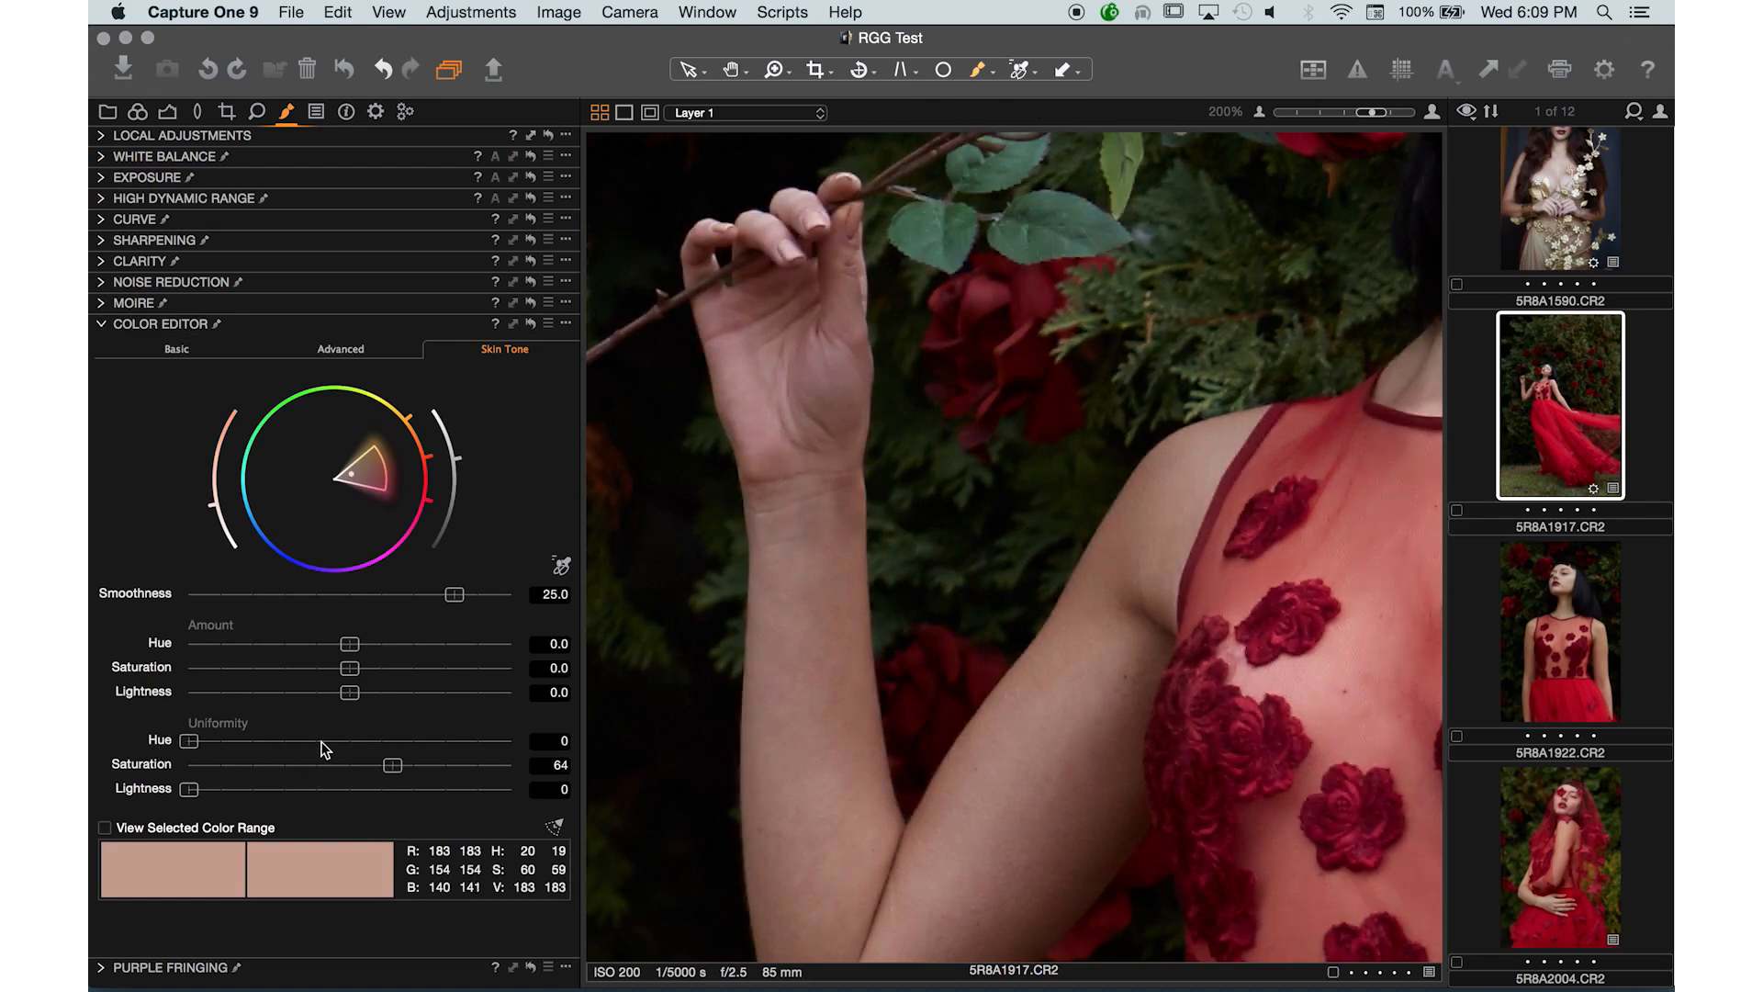
left_click_drag(310, 747, 350, 754)
- Resample the skin tone colour from several spots on the model's face, neck, chest and arm
key("super+minus")
key("super+minus")
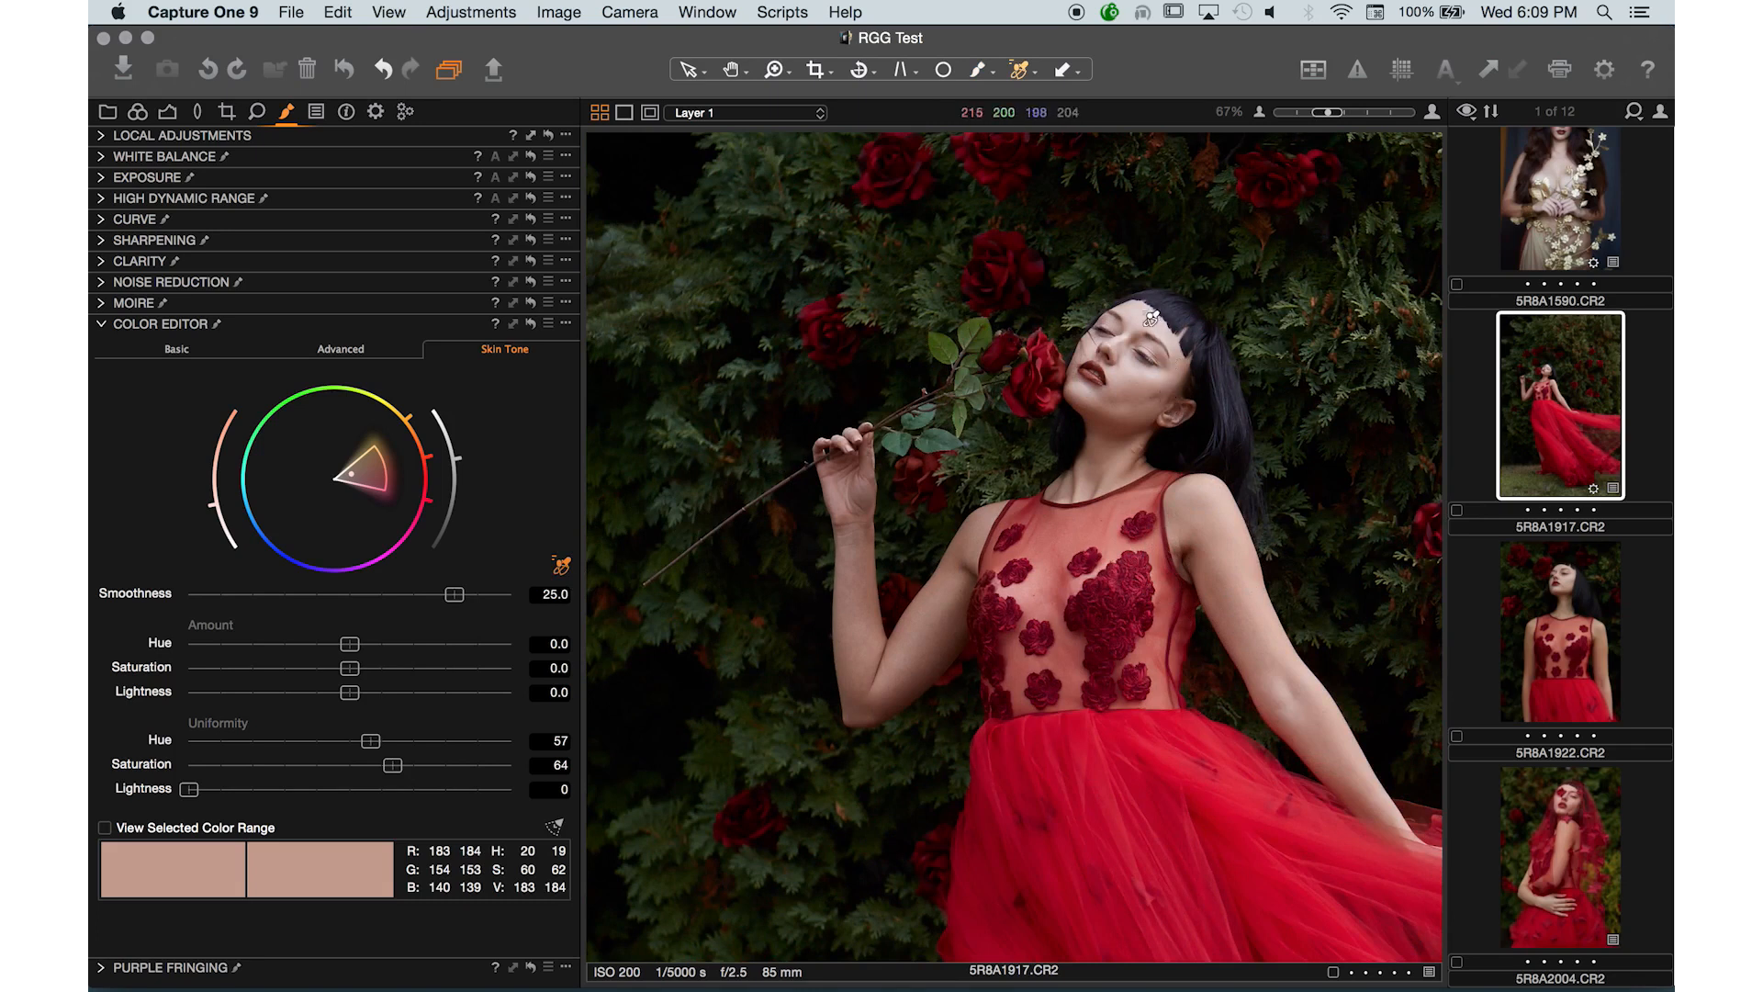
left_click(1141, 390)
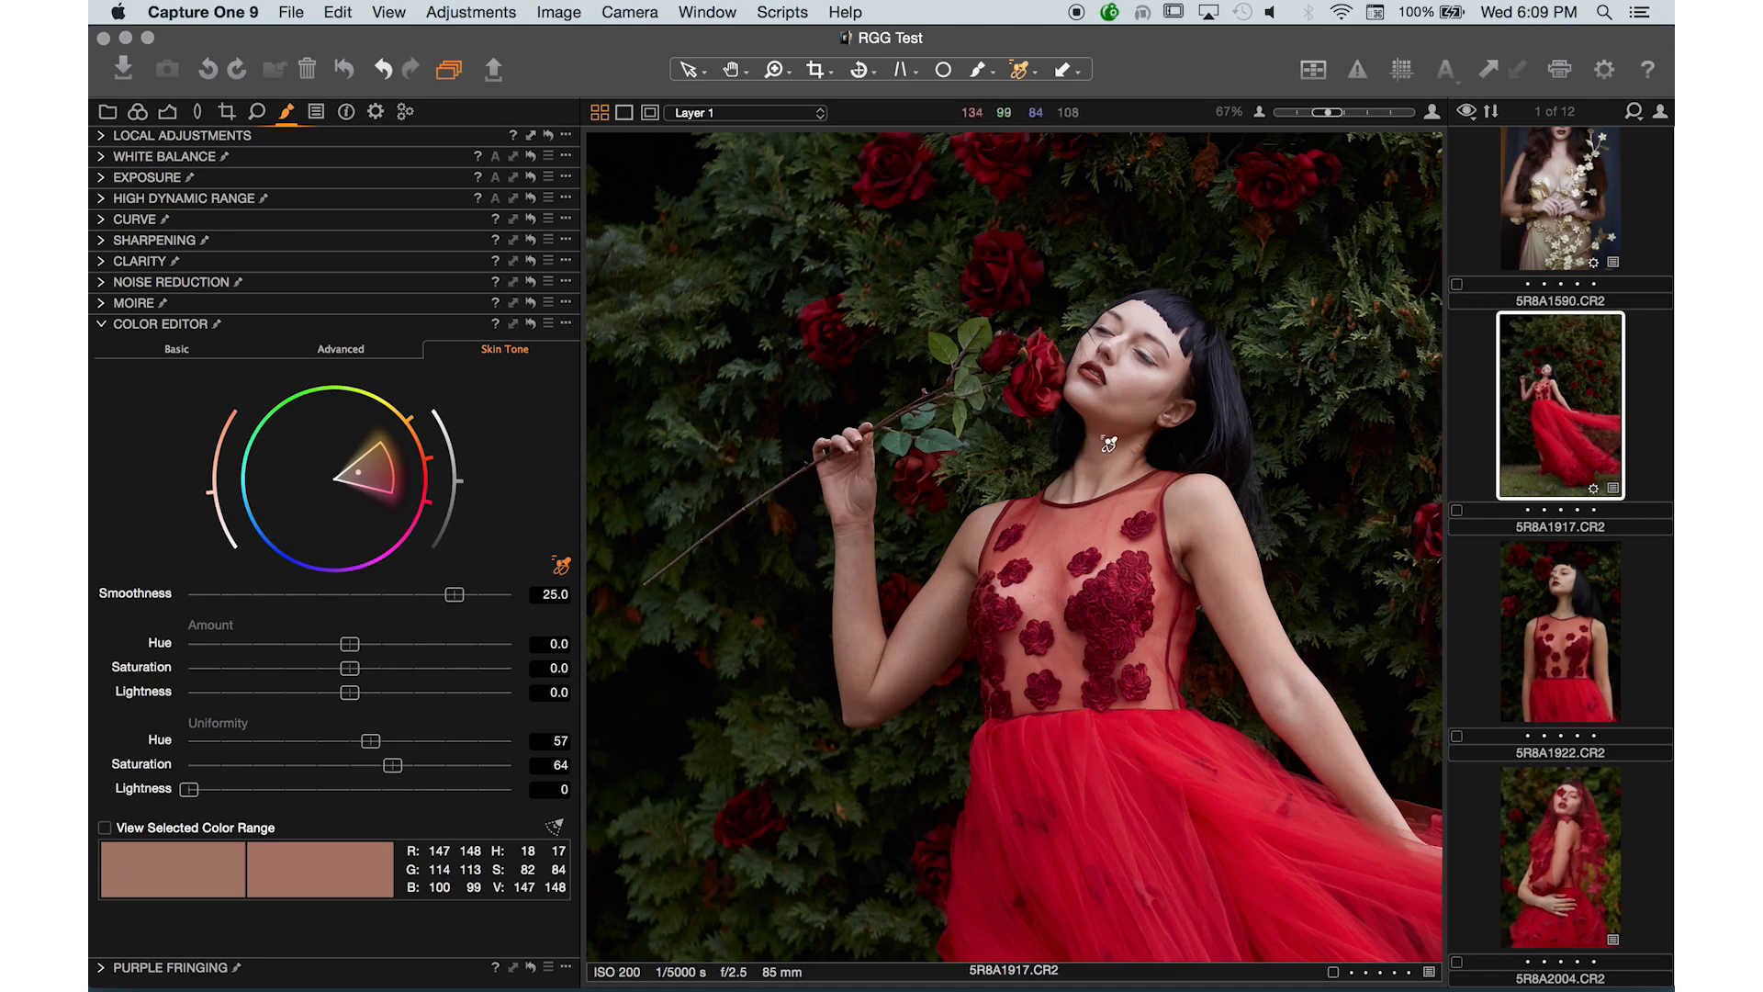
left_click(1235, 625)
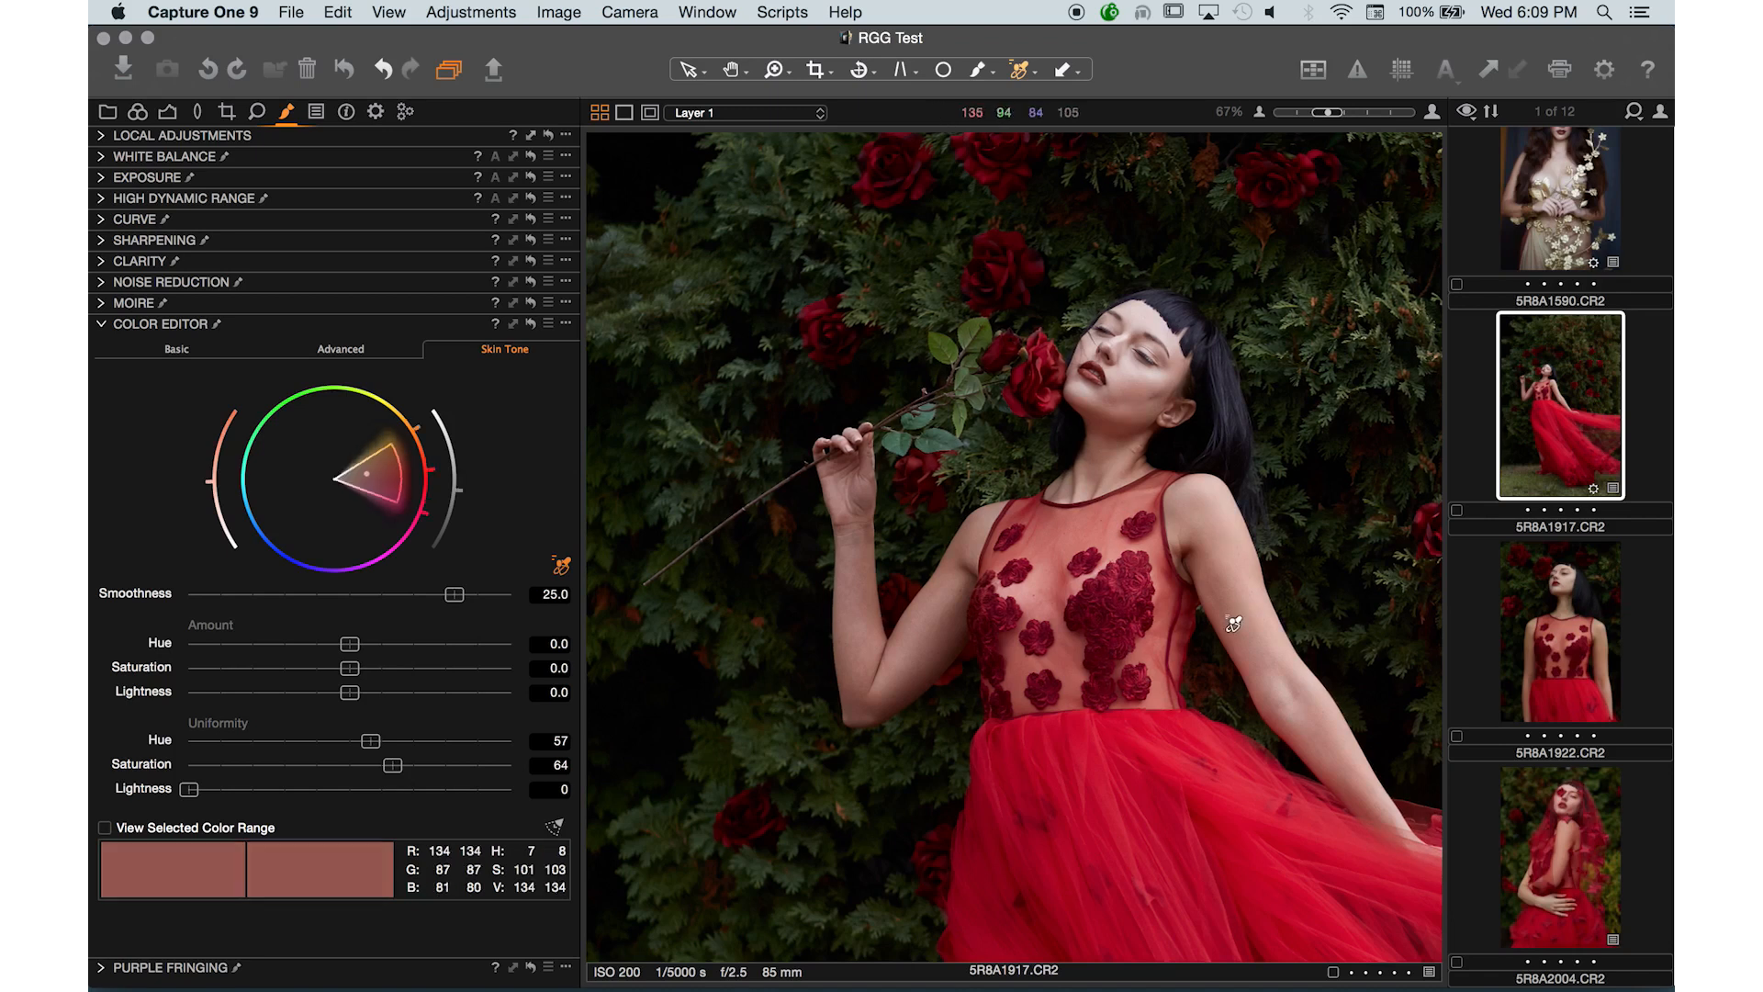
left_click(1151, 623)
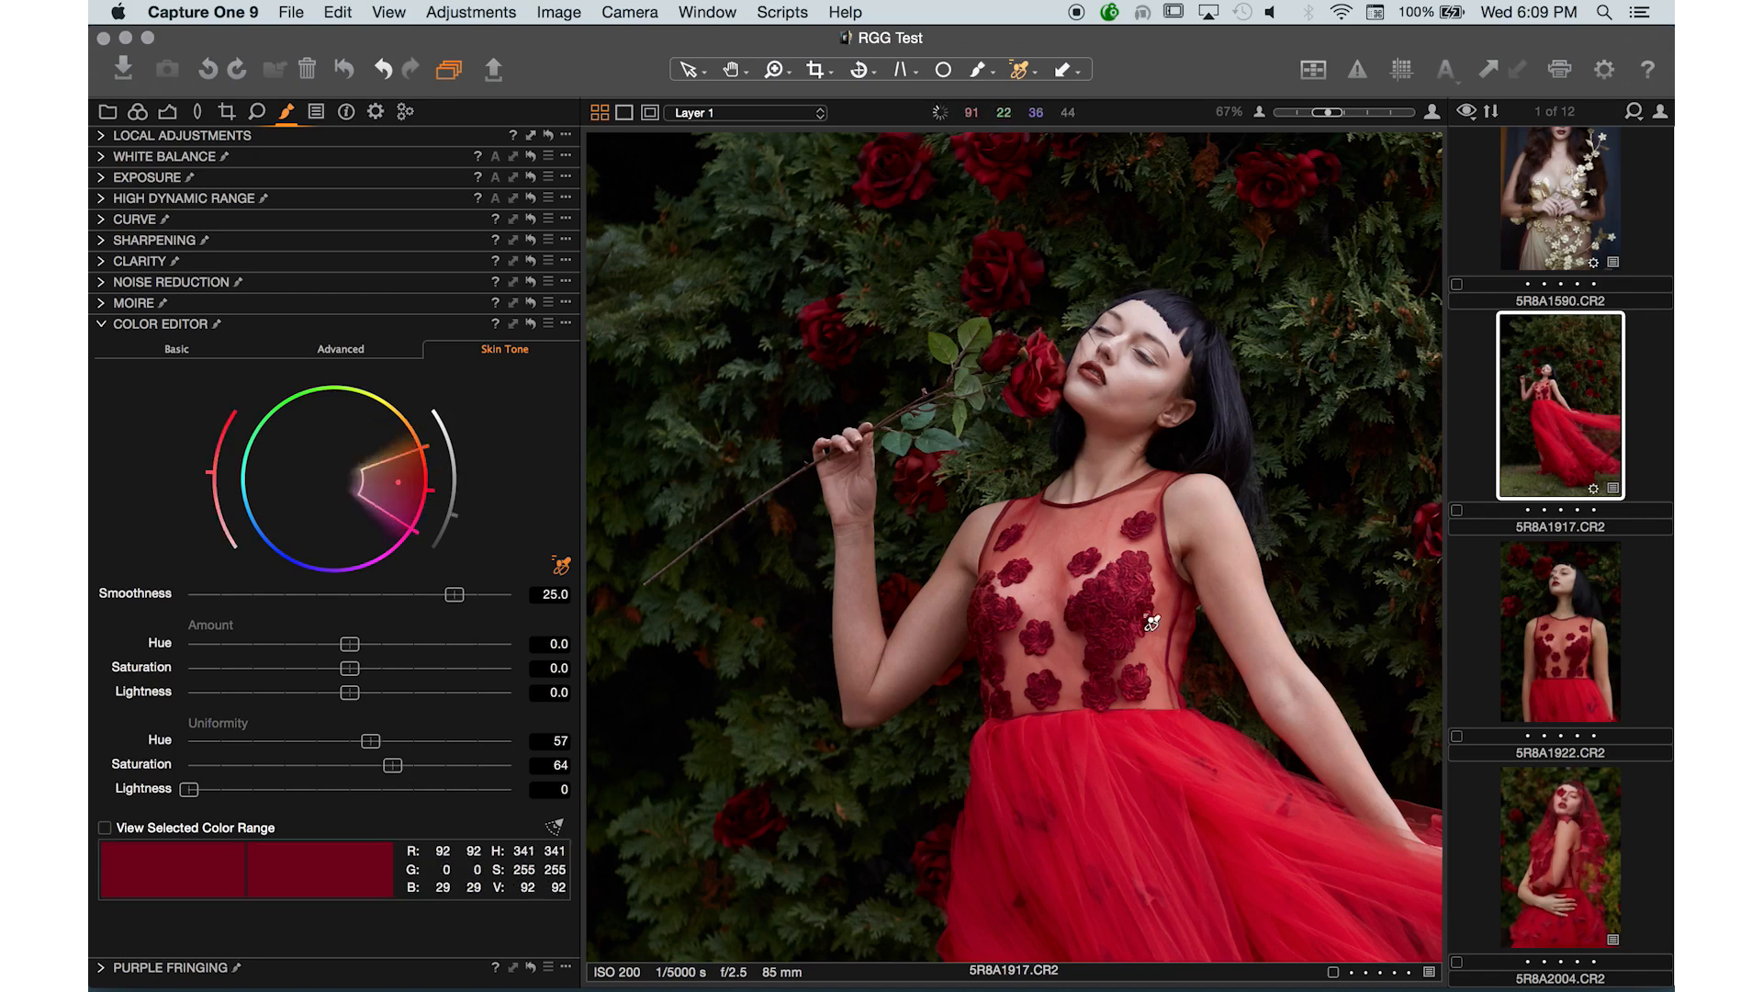
left_click(1131, 439)
left_click(1120, 460)
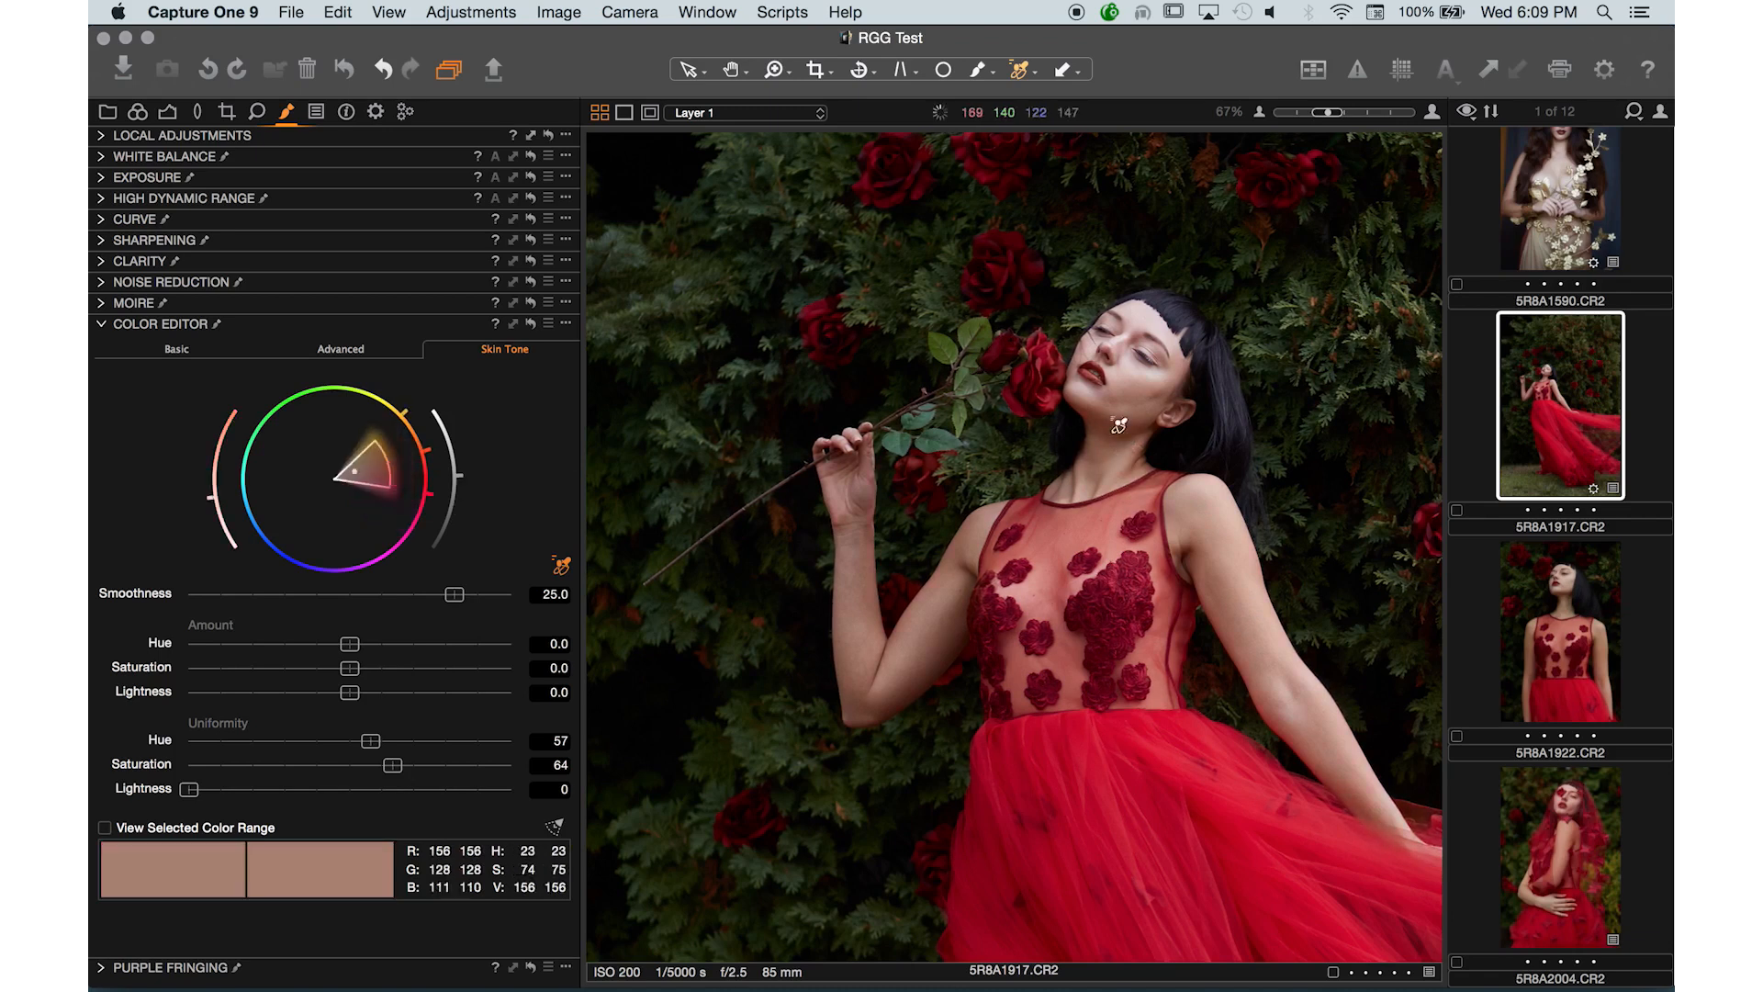
left_click(1126, 372)
left_click(1148, 380)
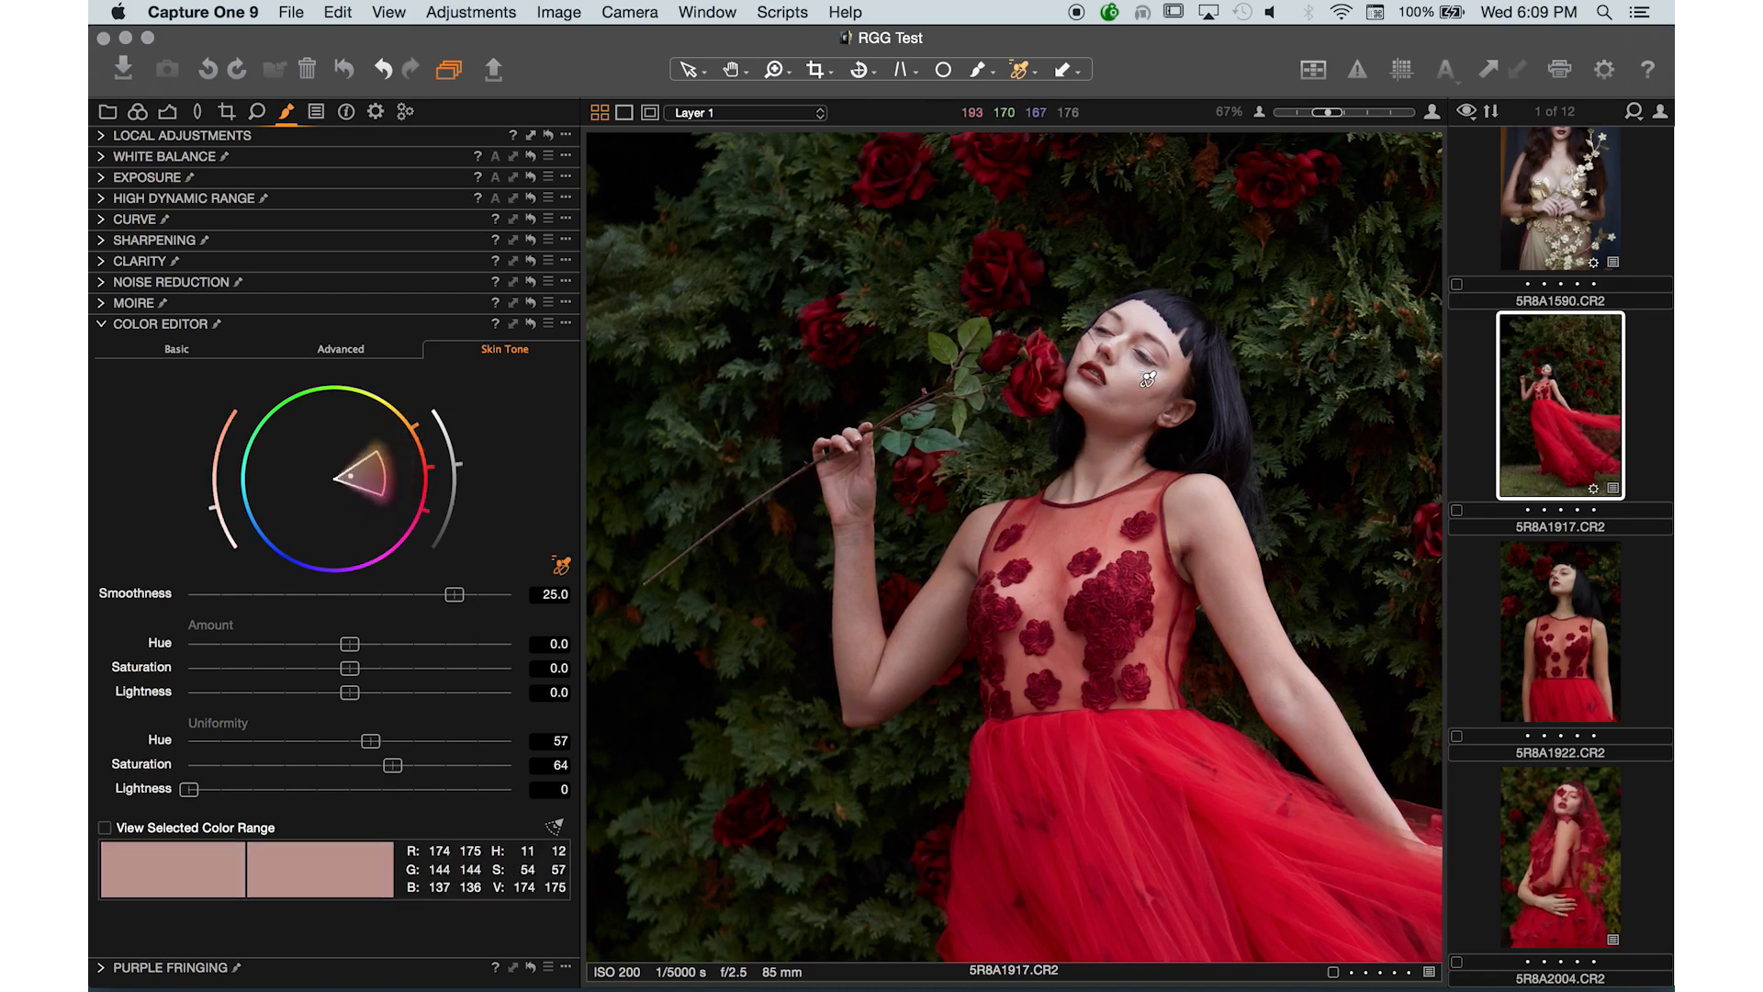
left_click(1209, 552)
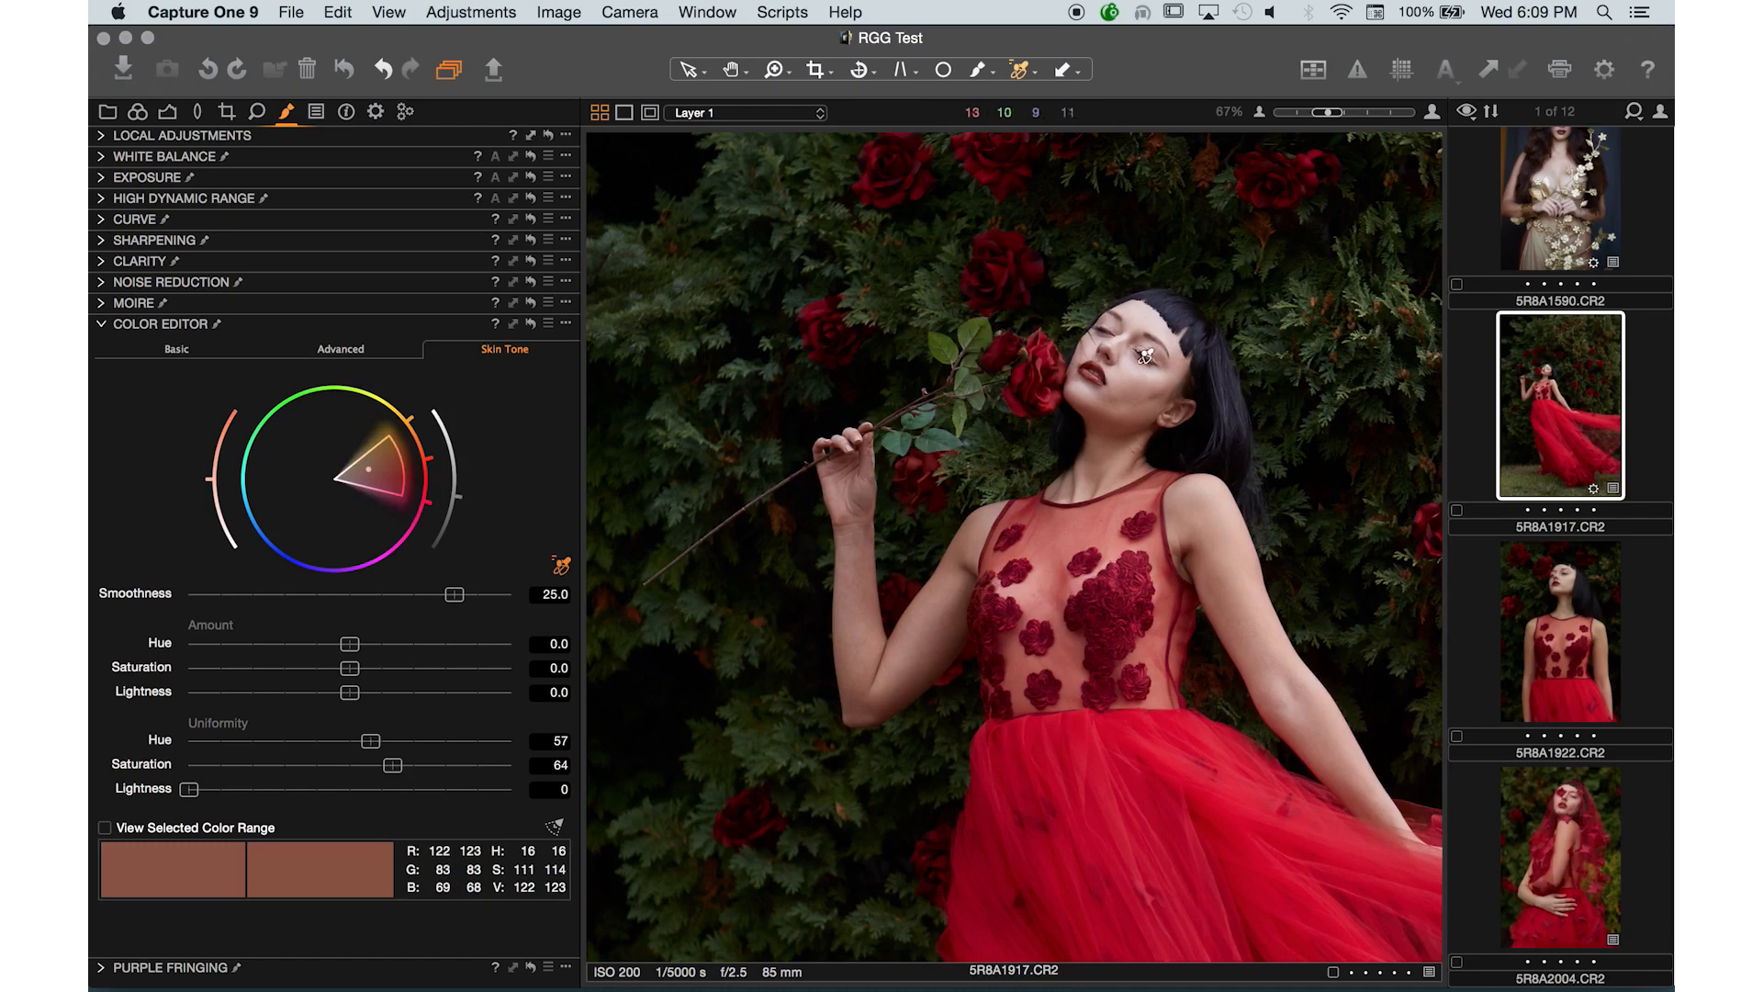
left_click(1140, 386)
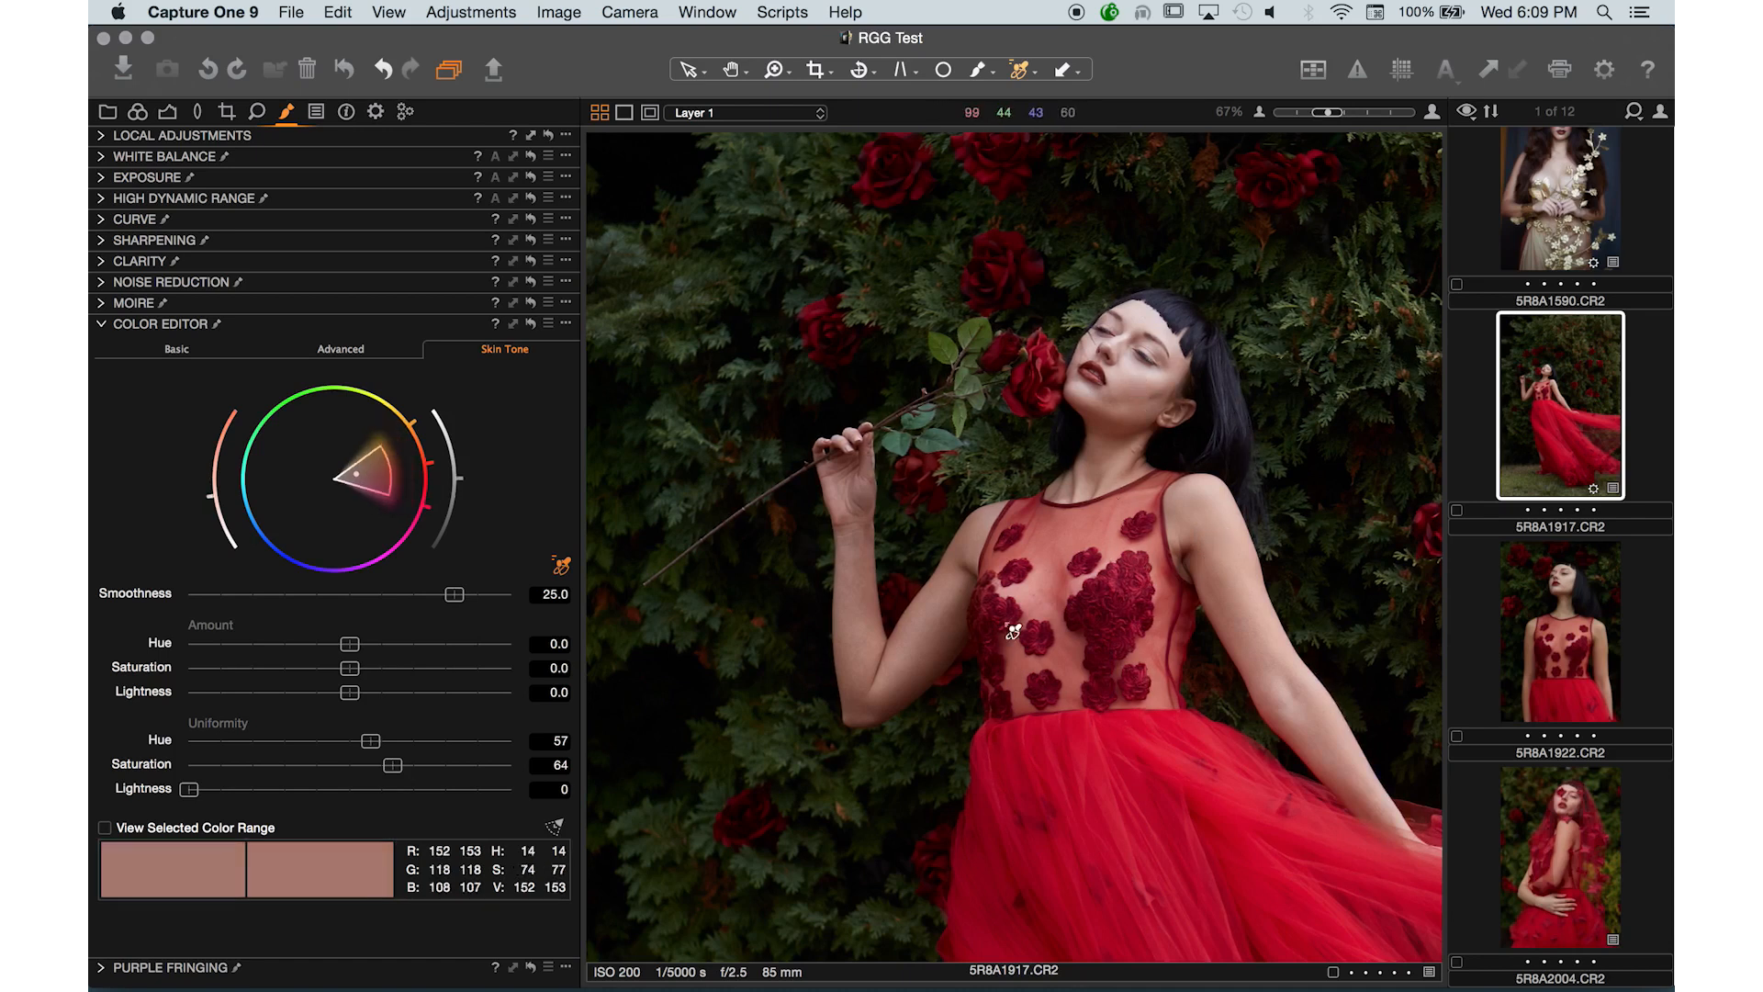
key("super+minus")
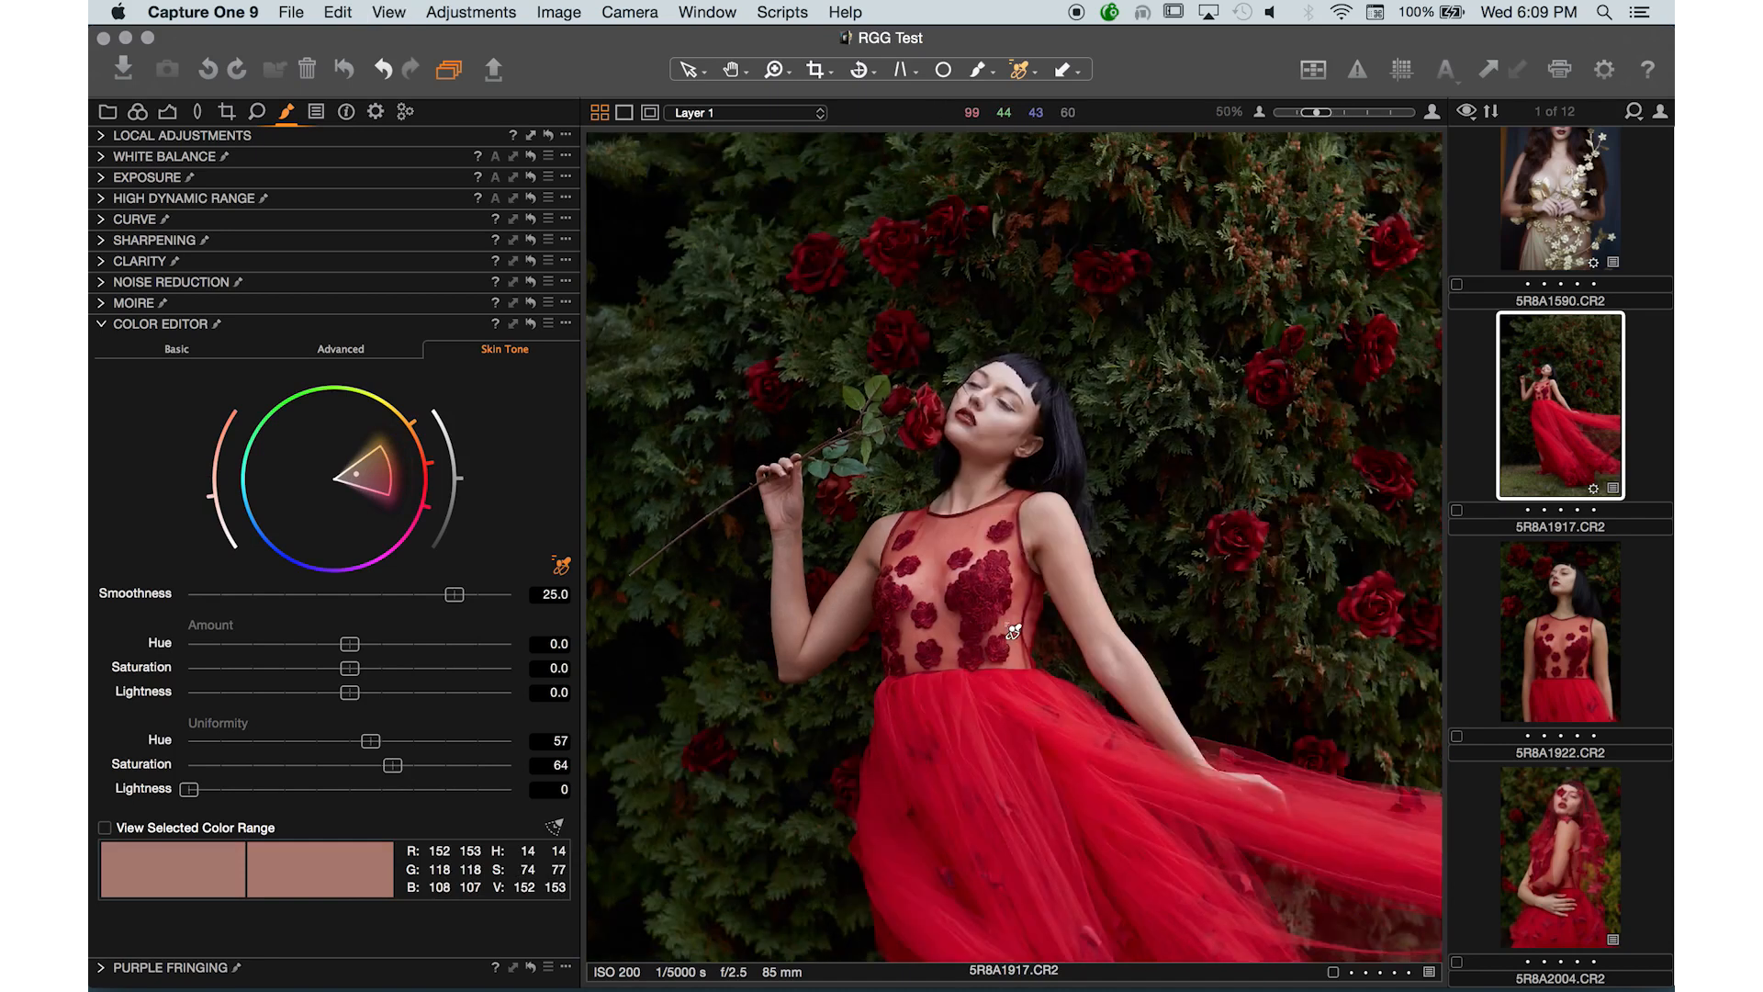
- Zoom in to 100% on the model's face to inspect the skin around the lips
key("super+plus")
key("super+plus")
left_click_drag(1193, 424, 898, 523)
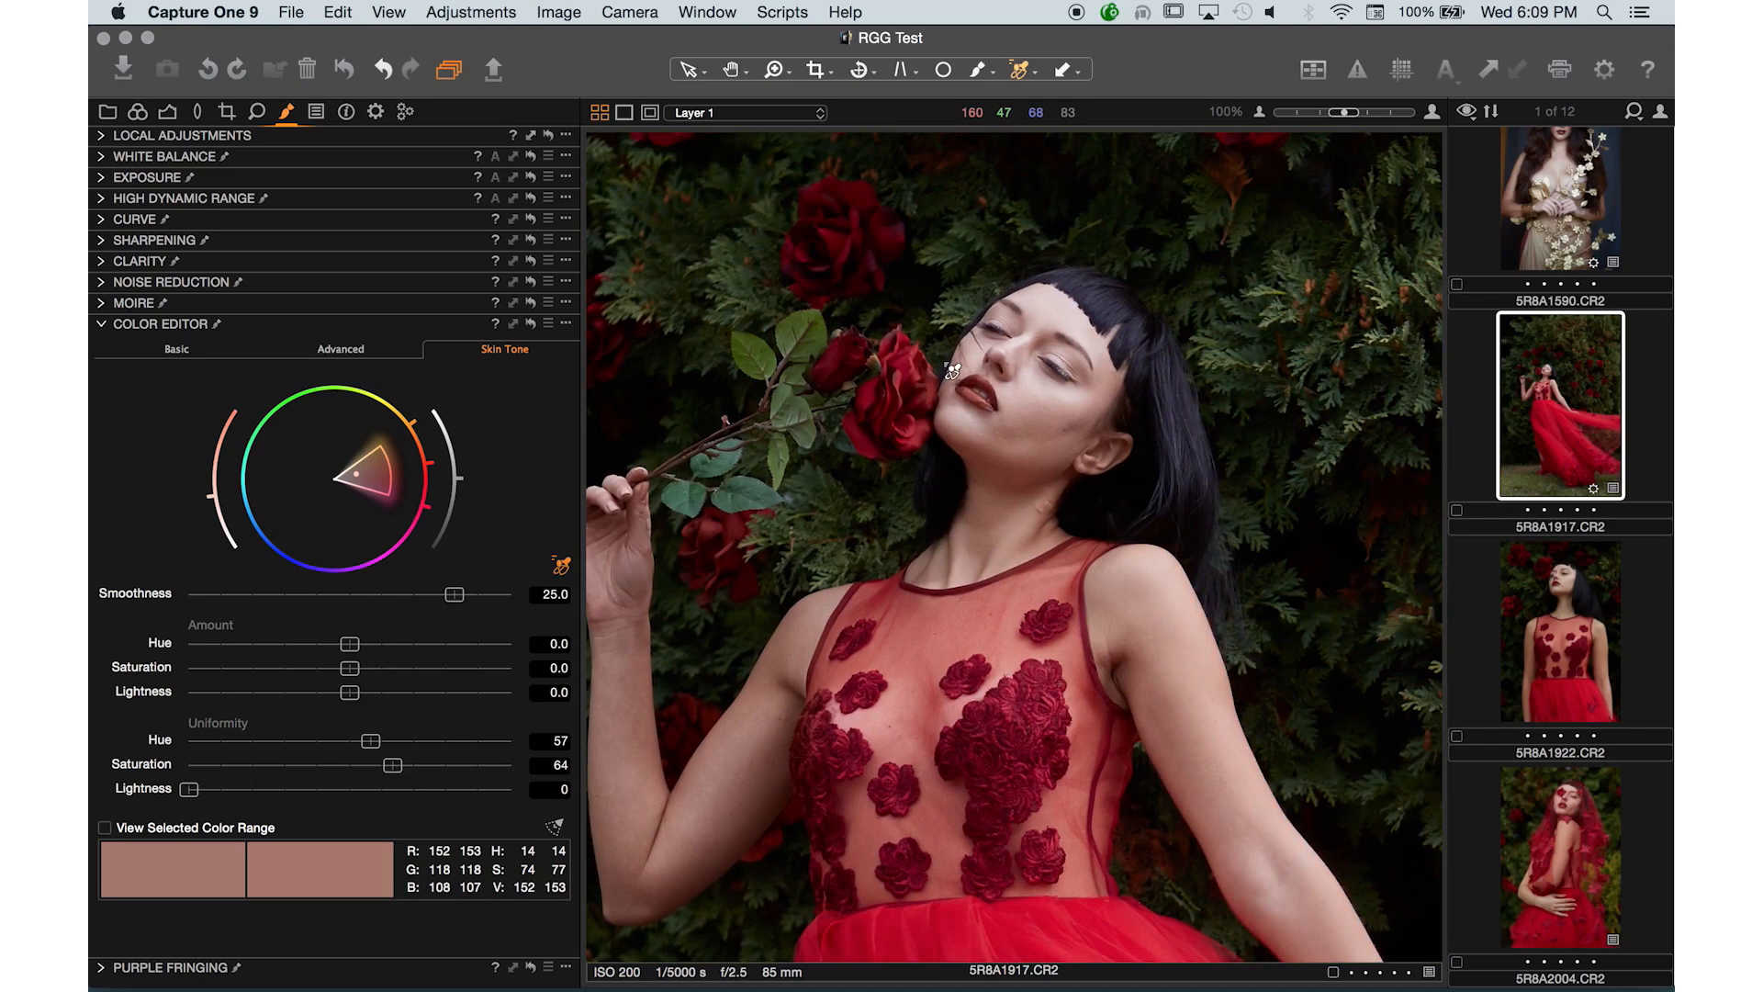
key("super+plus")
key("super+minus")
left_click(104, 136)
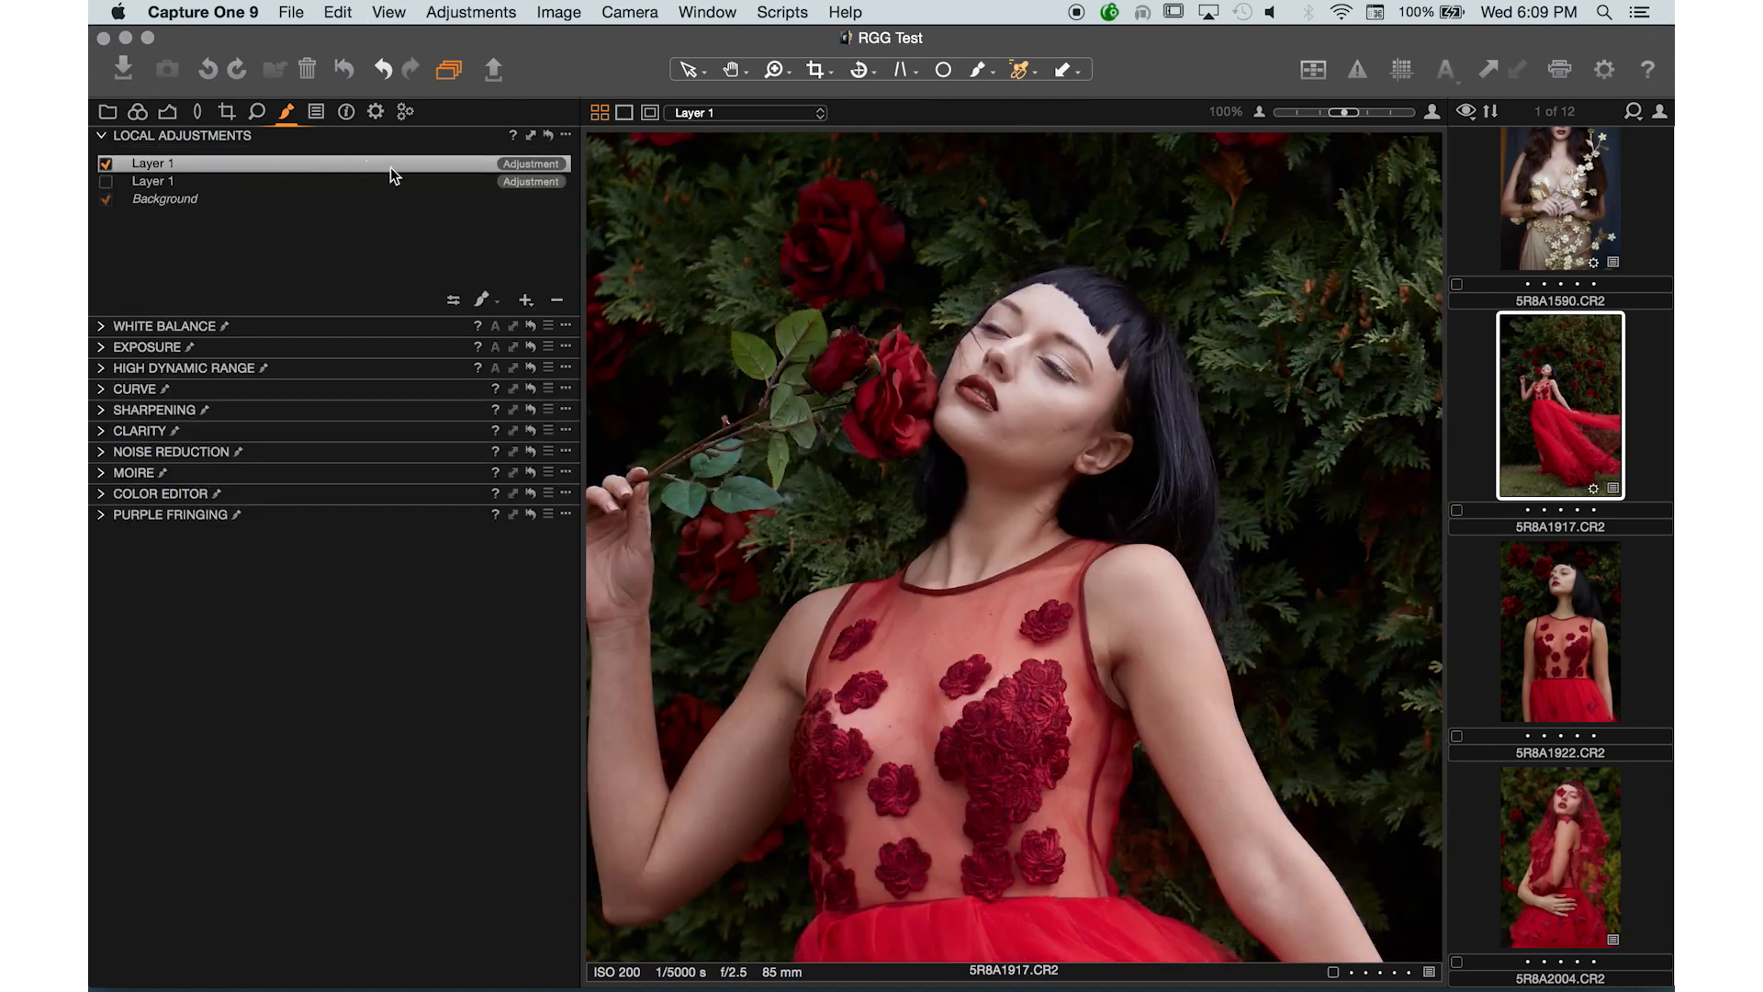
left_click(483, 305)
left_click(516, 325)
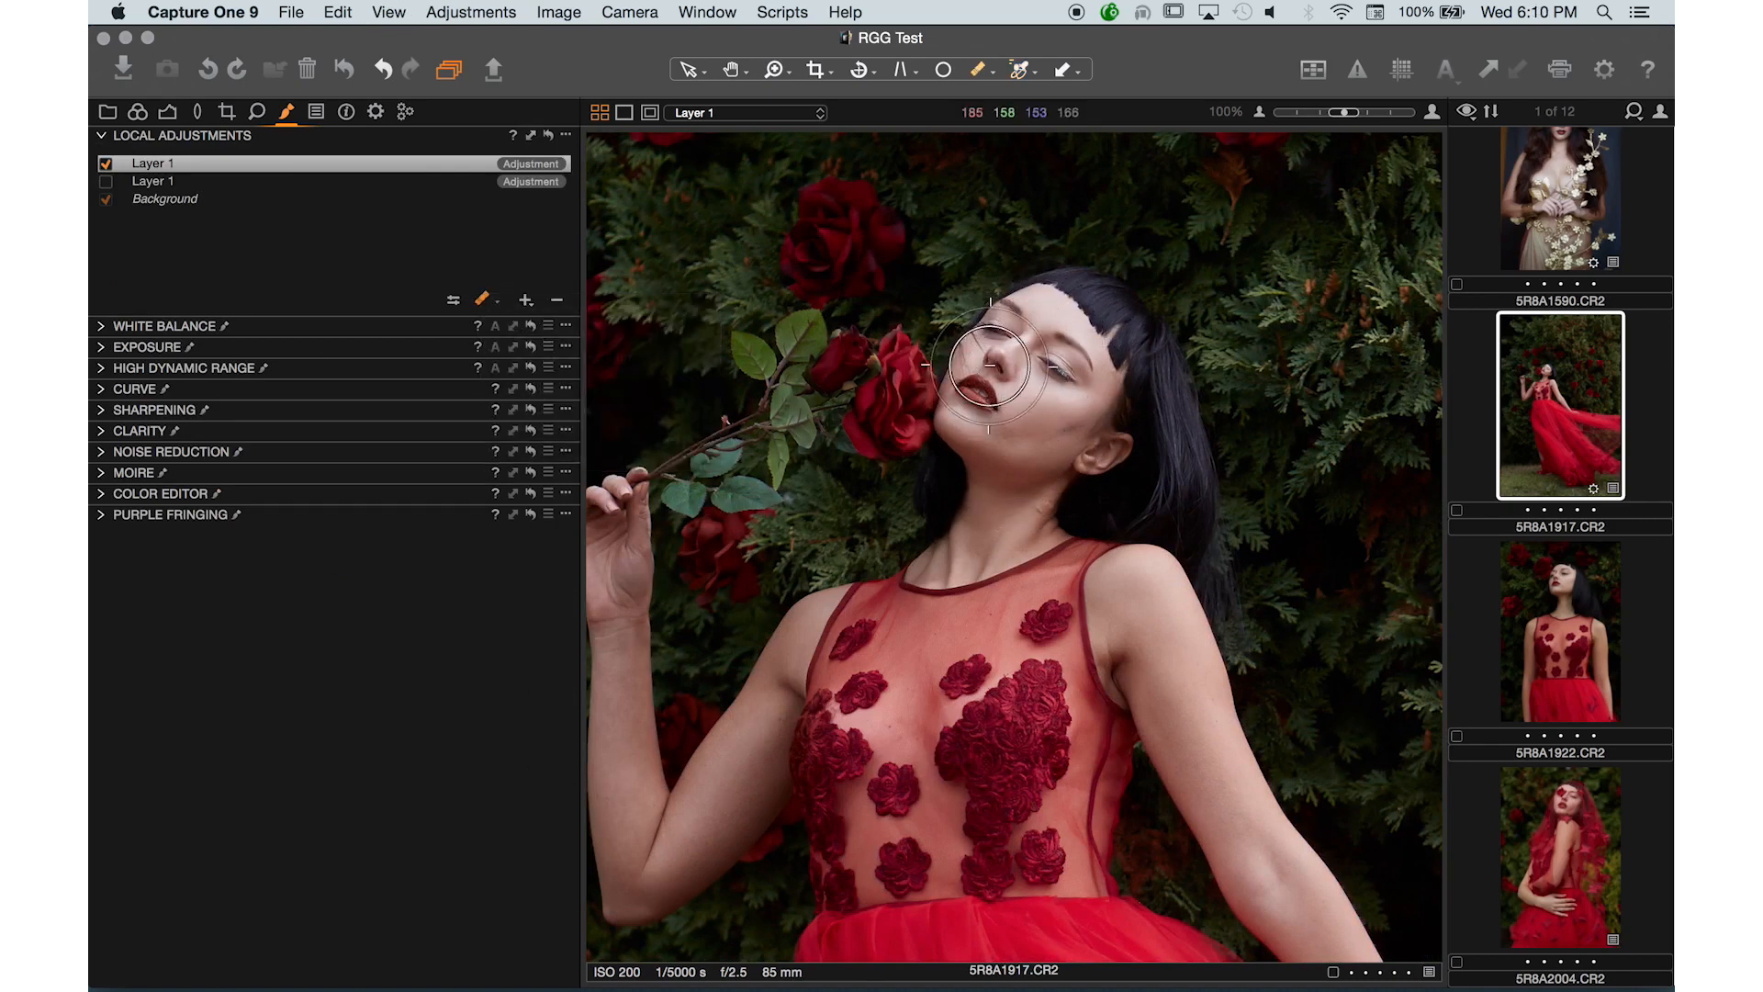
key("bracketleft")
key("bracketleft")
key("bracketleft")
key("bracketleft")
key("bracketleft")
key("bracketleft")
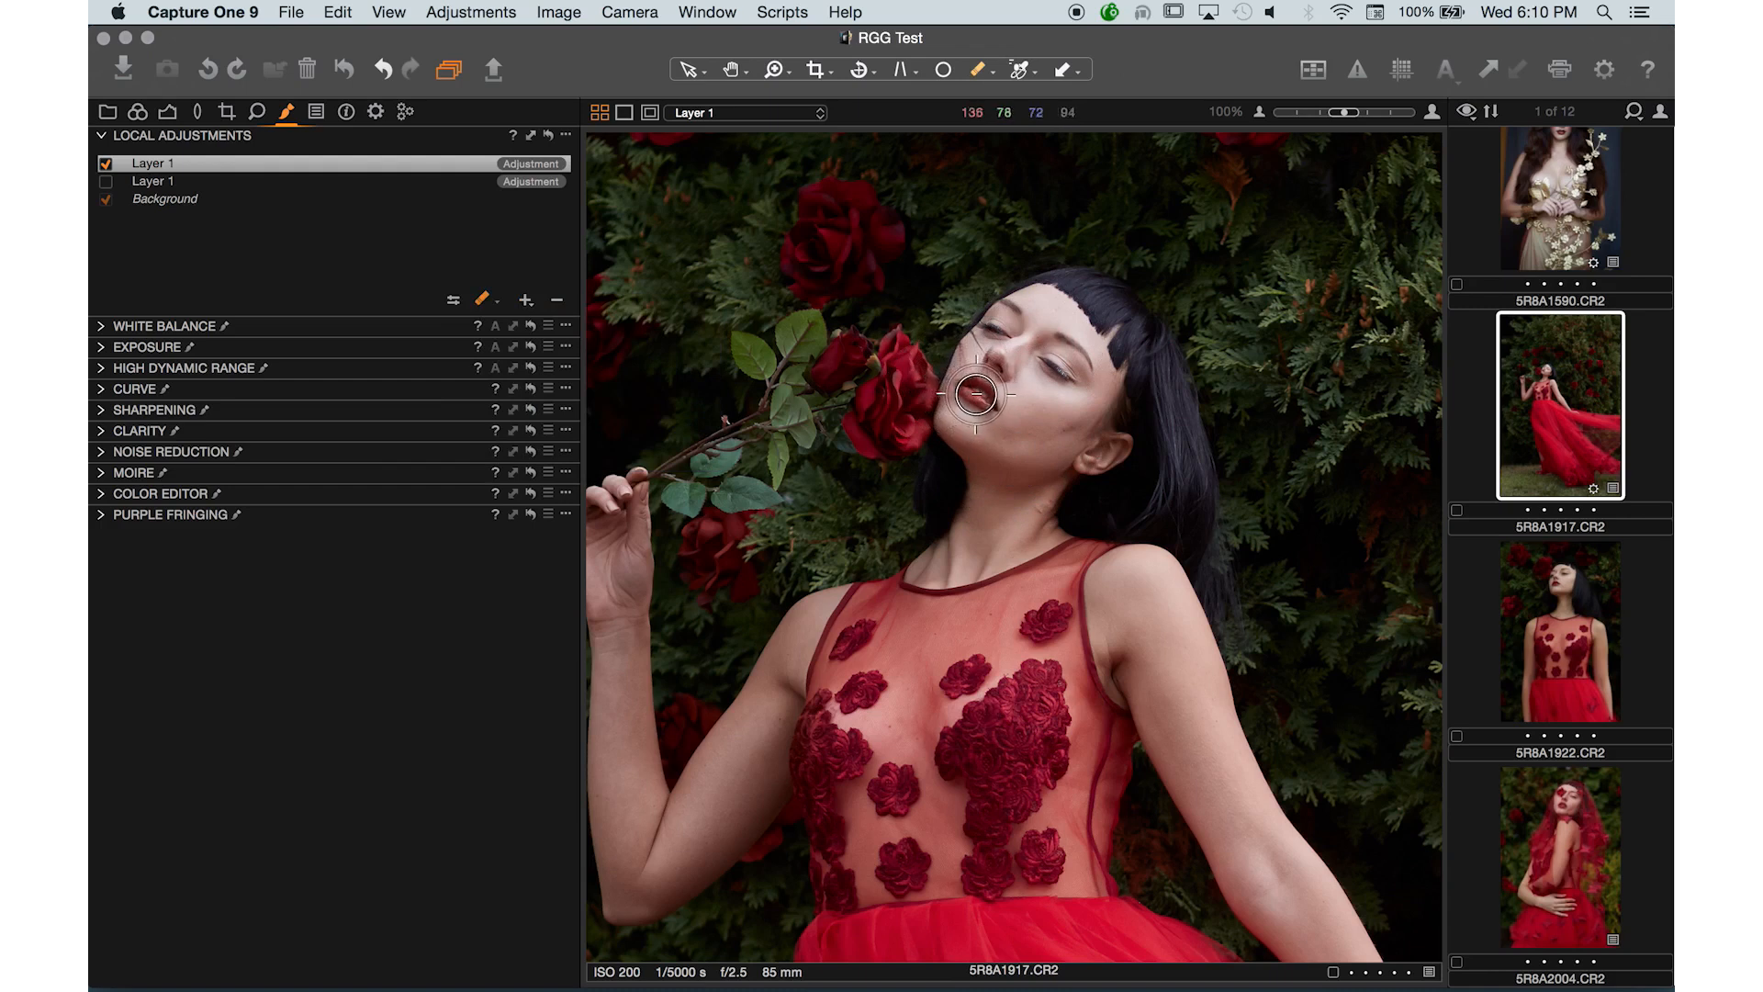
key("bracketleft")
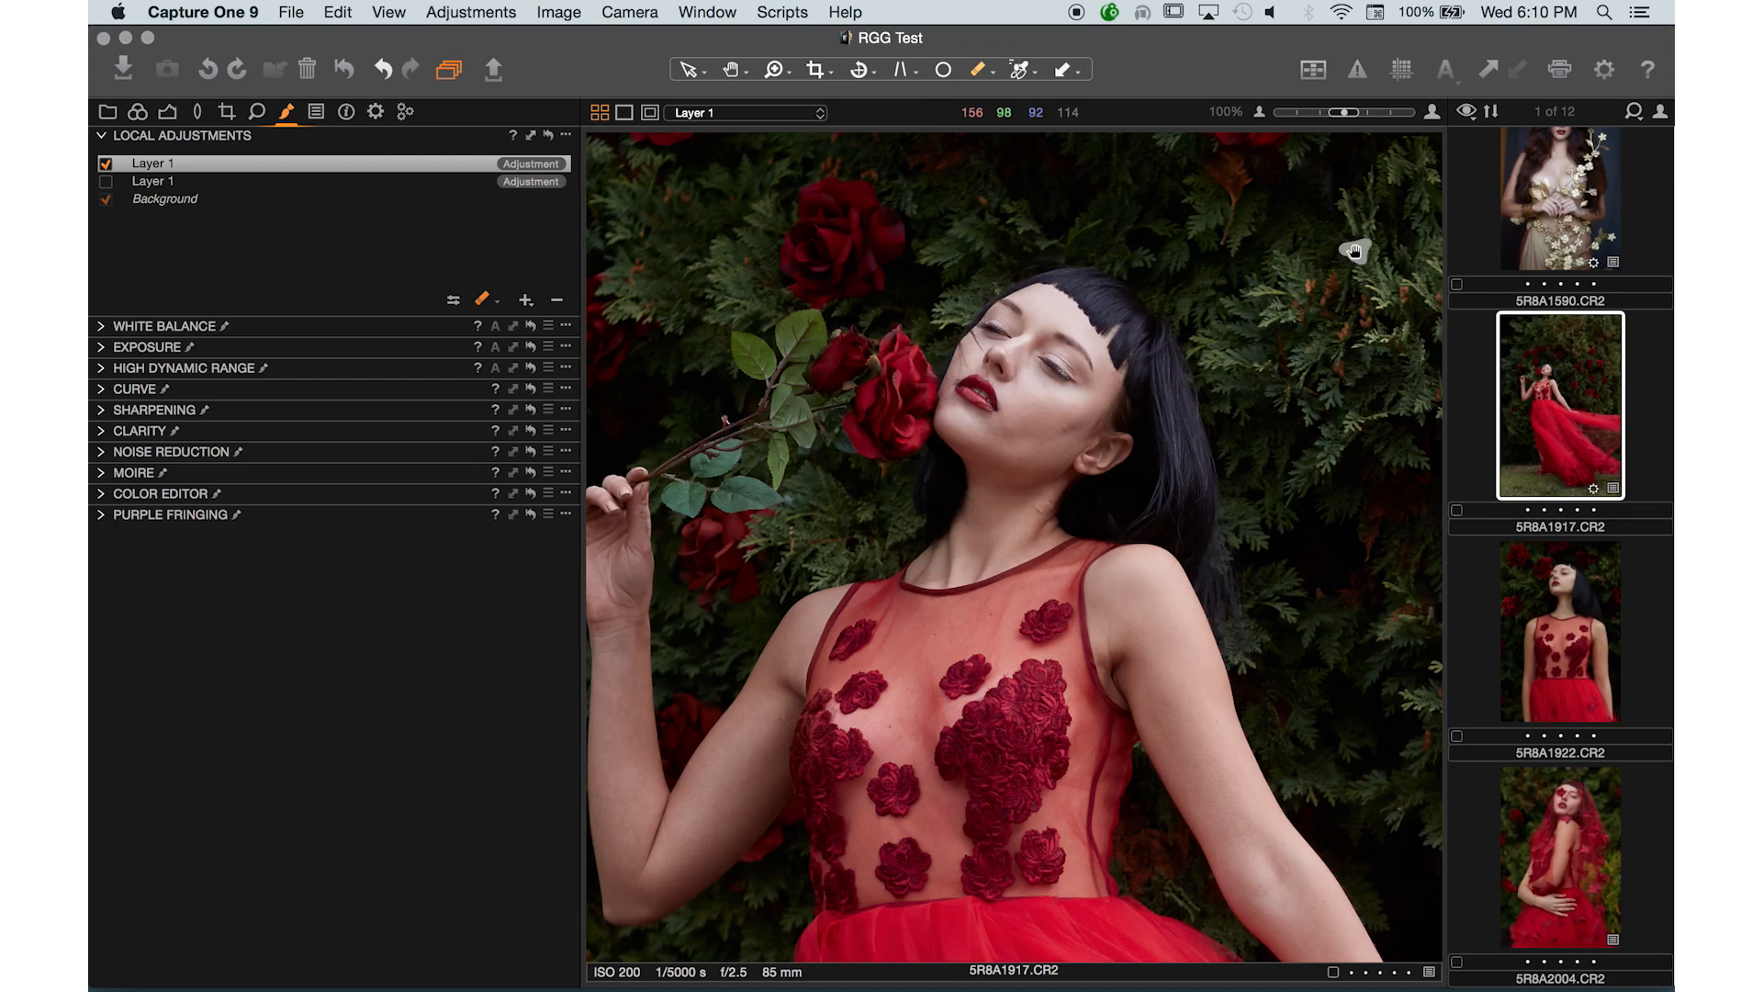
key("super+minus")
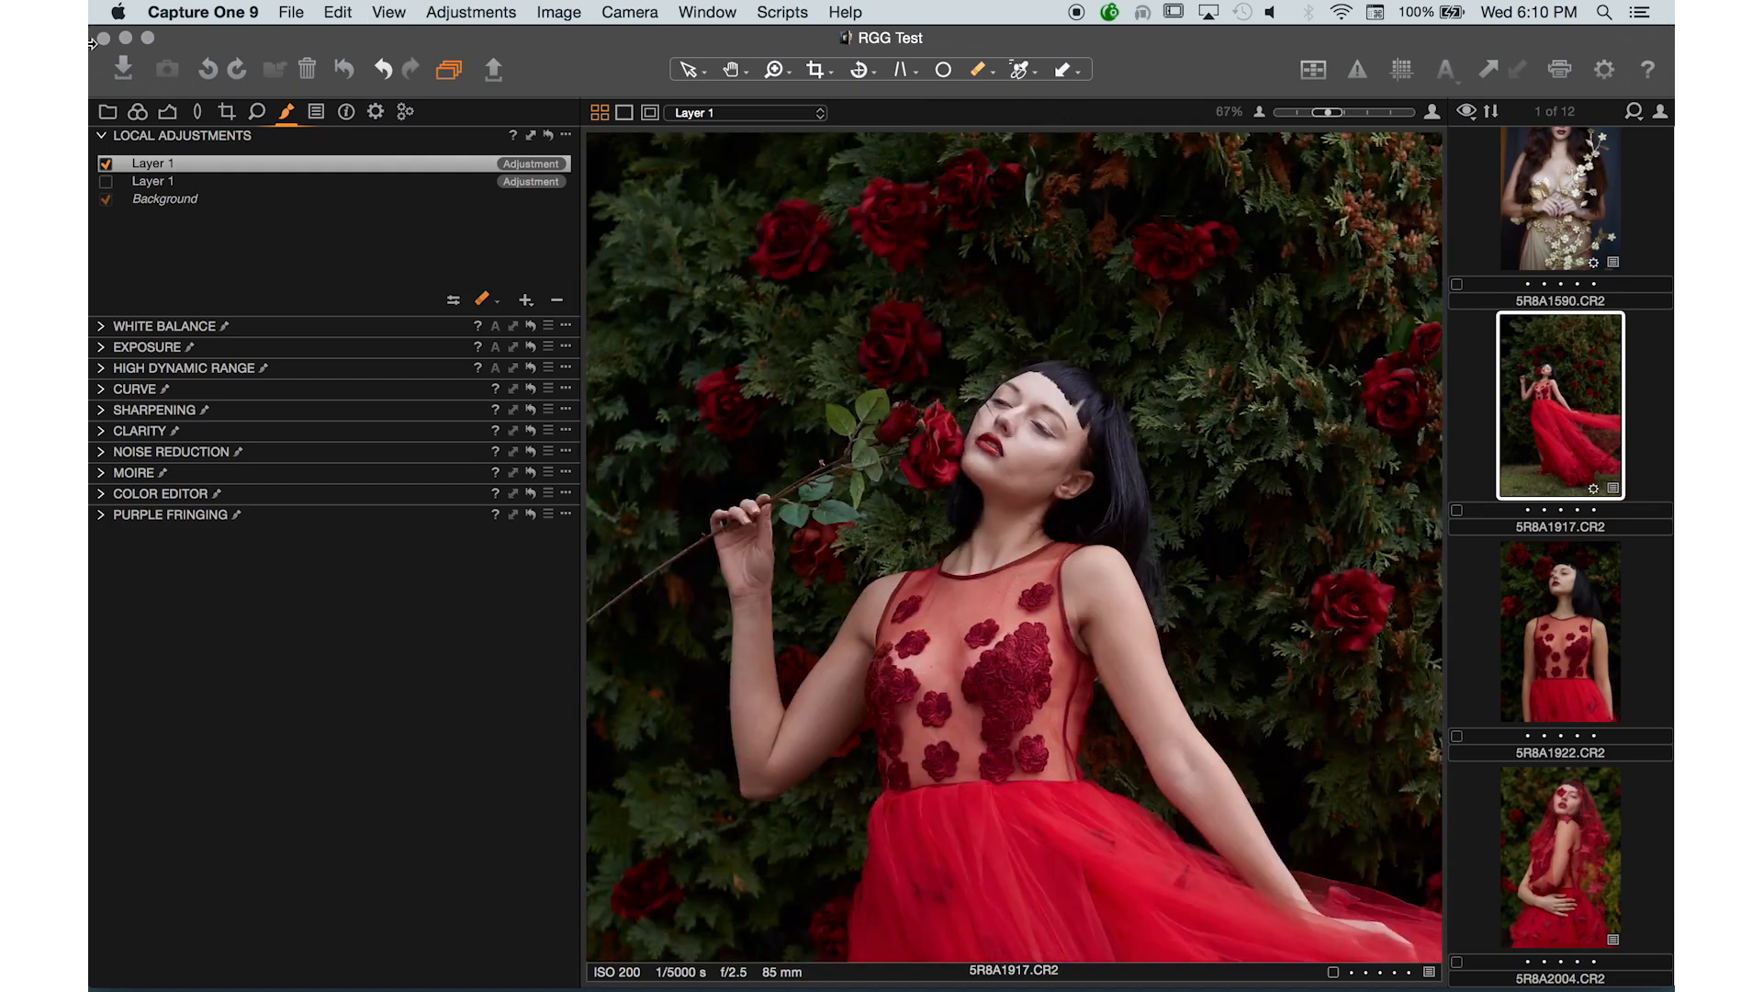
- Set the first Layer 1's Skin Tone Uniformity Hue to 77
left_click(105, 167)
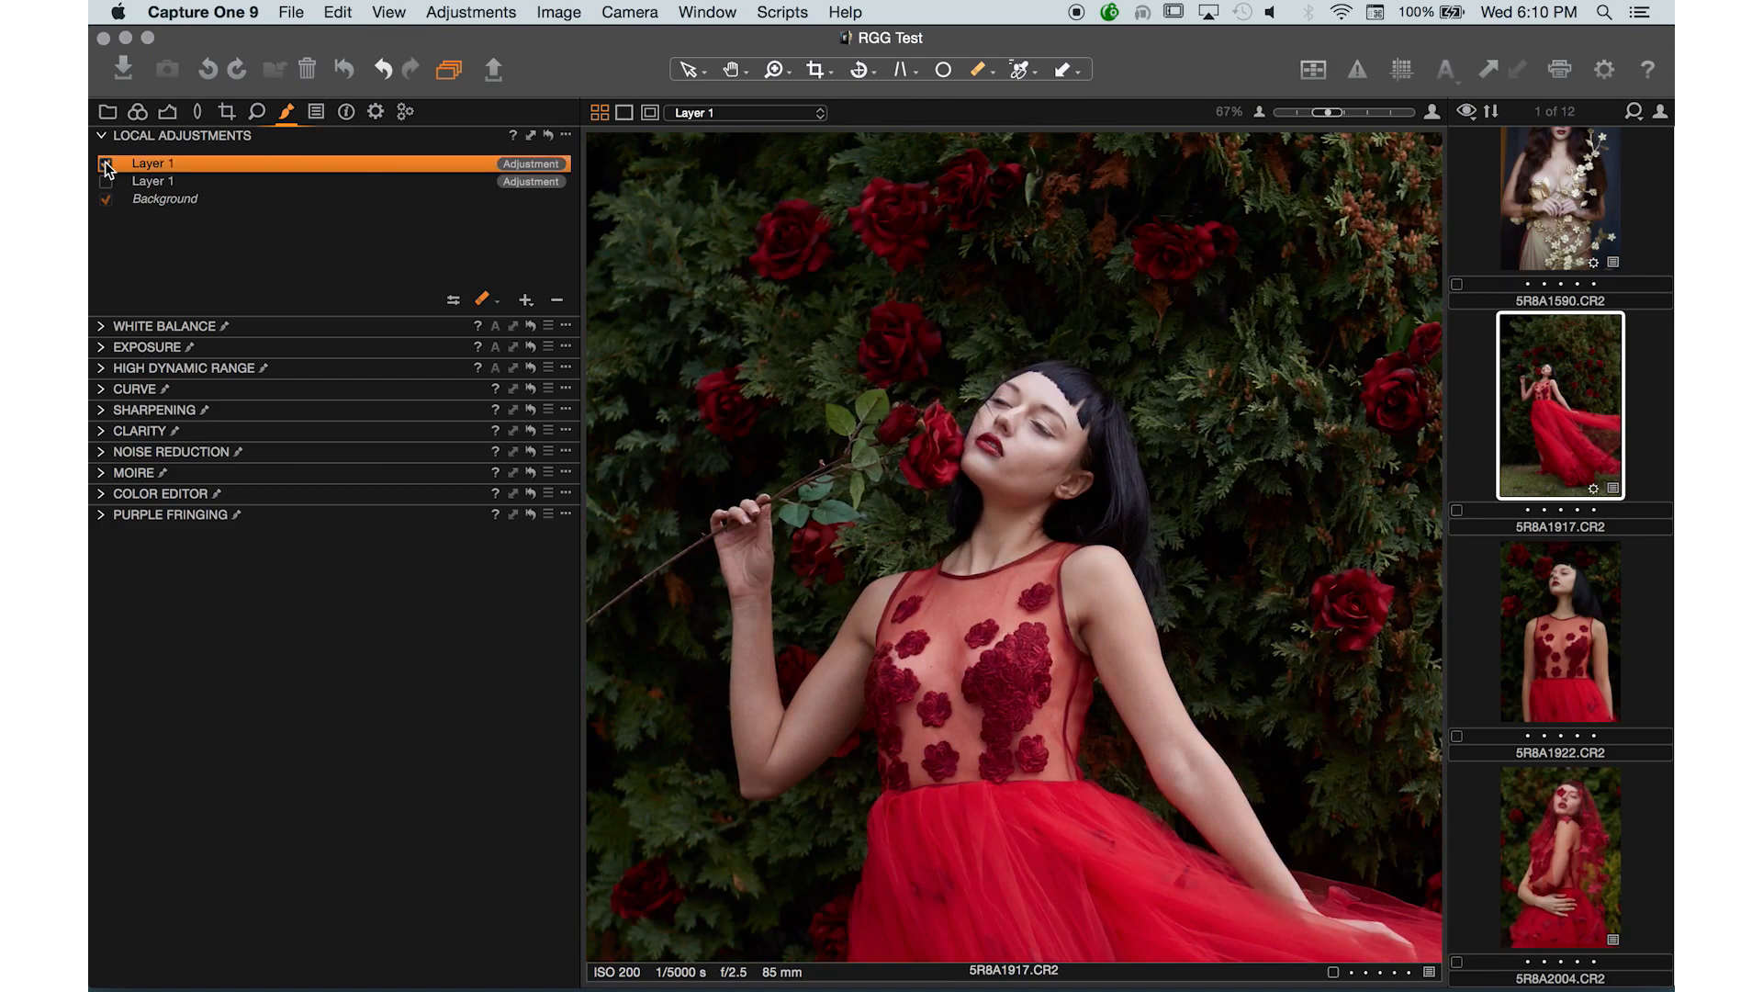
left_click(102, 494)
left_click(419, 742)
left_click_drag(419, 742, 439, 743)
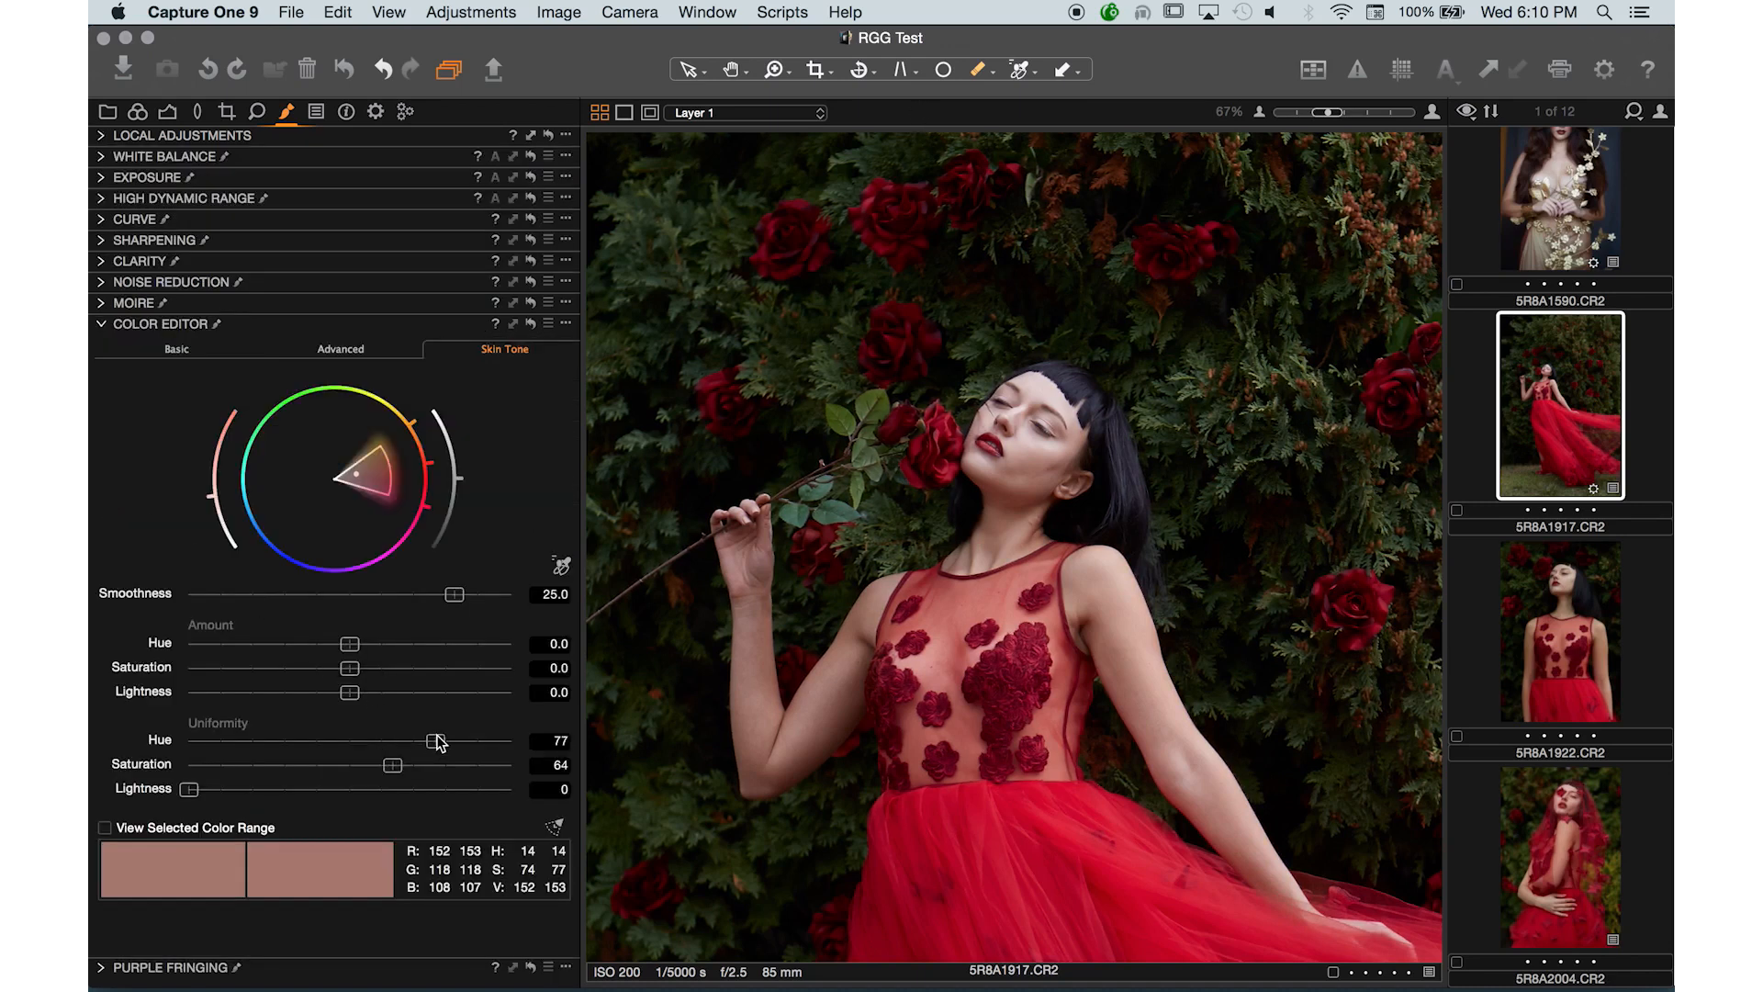
key("super+minus")
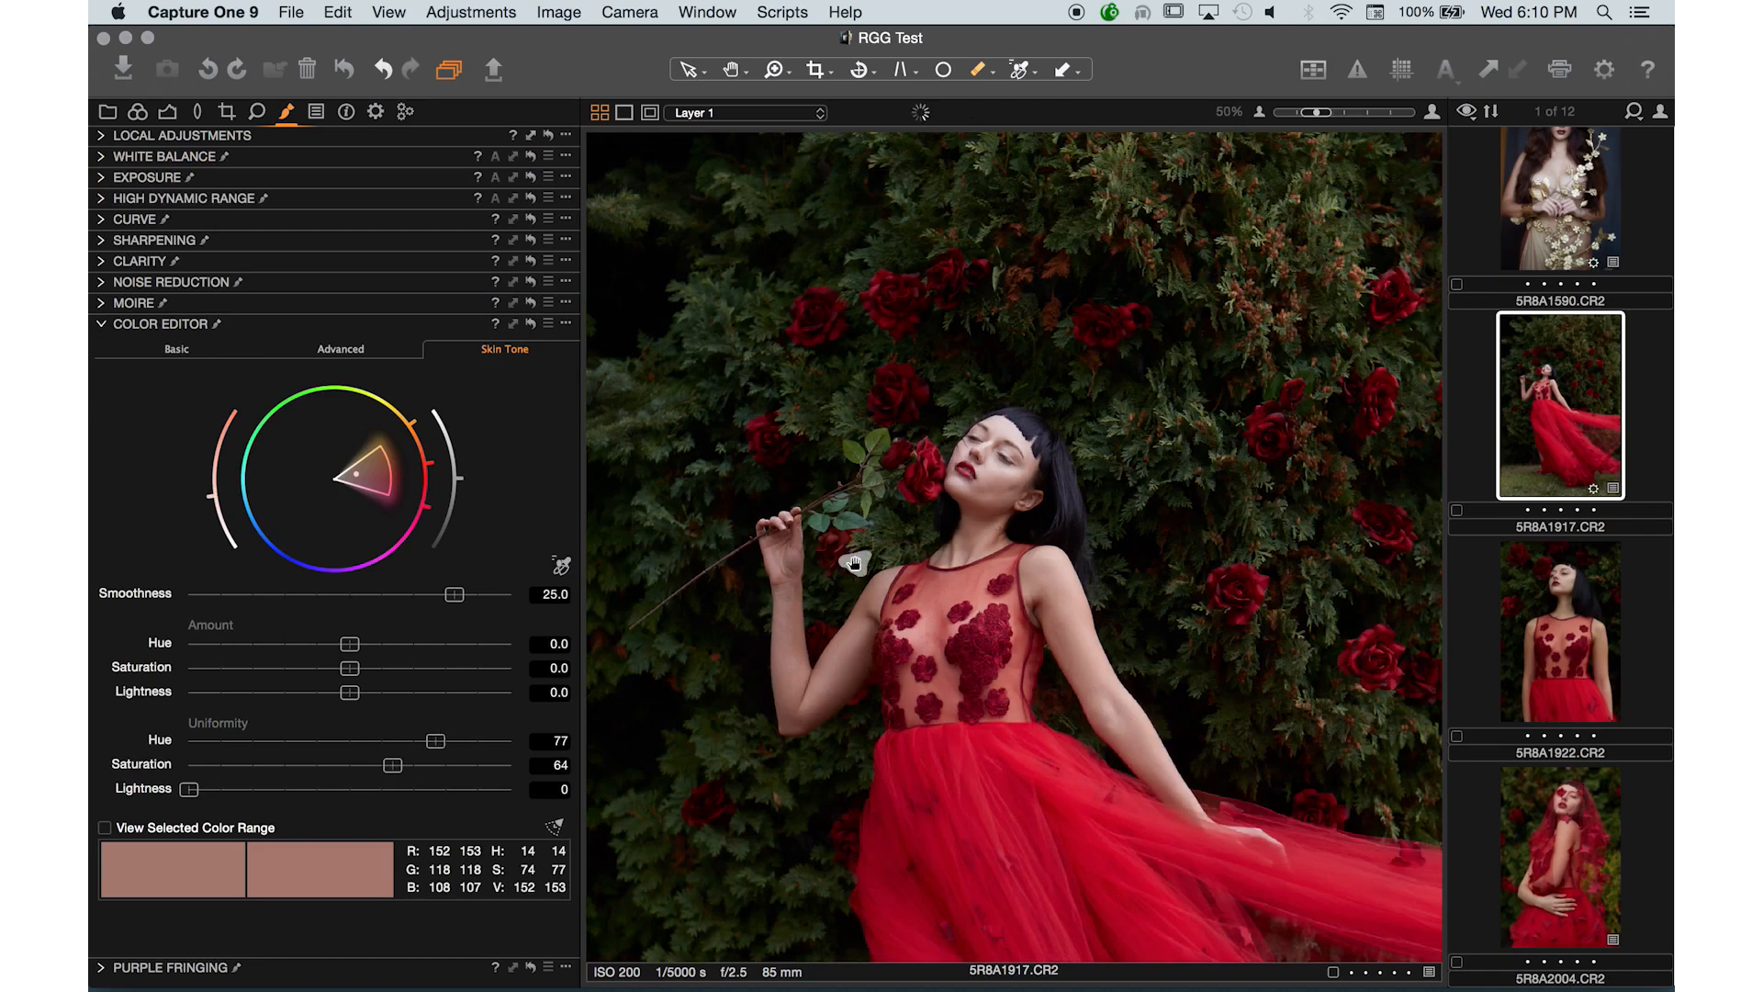
key("super+minus")
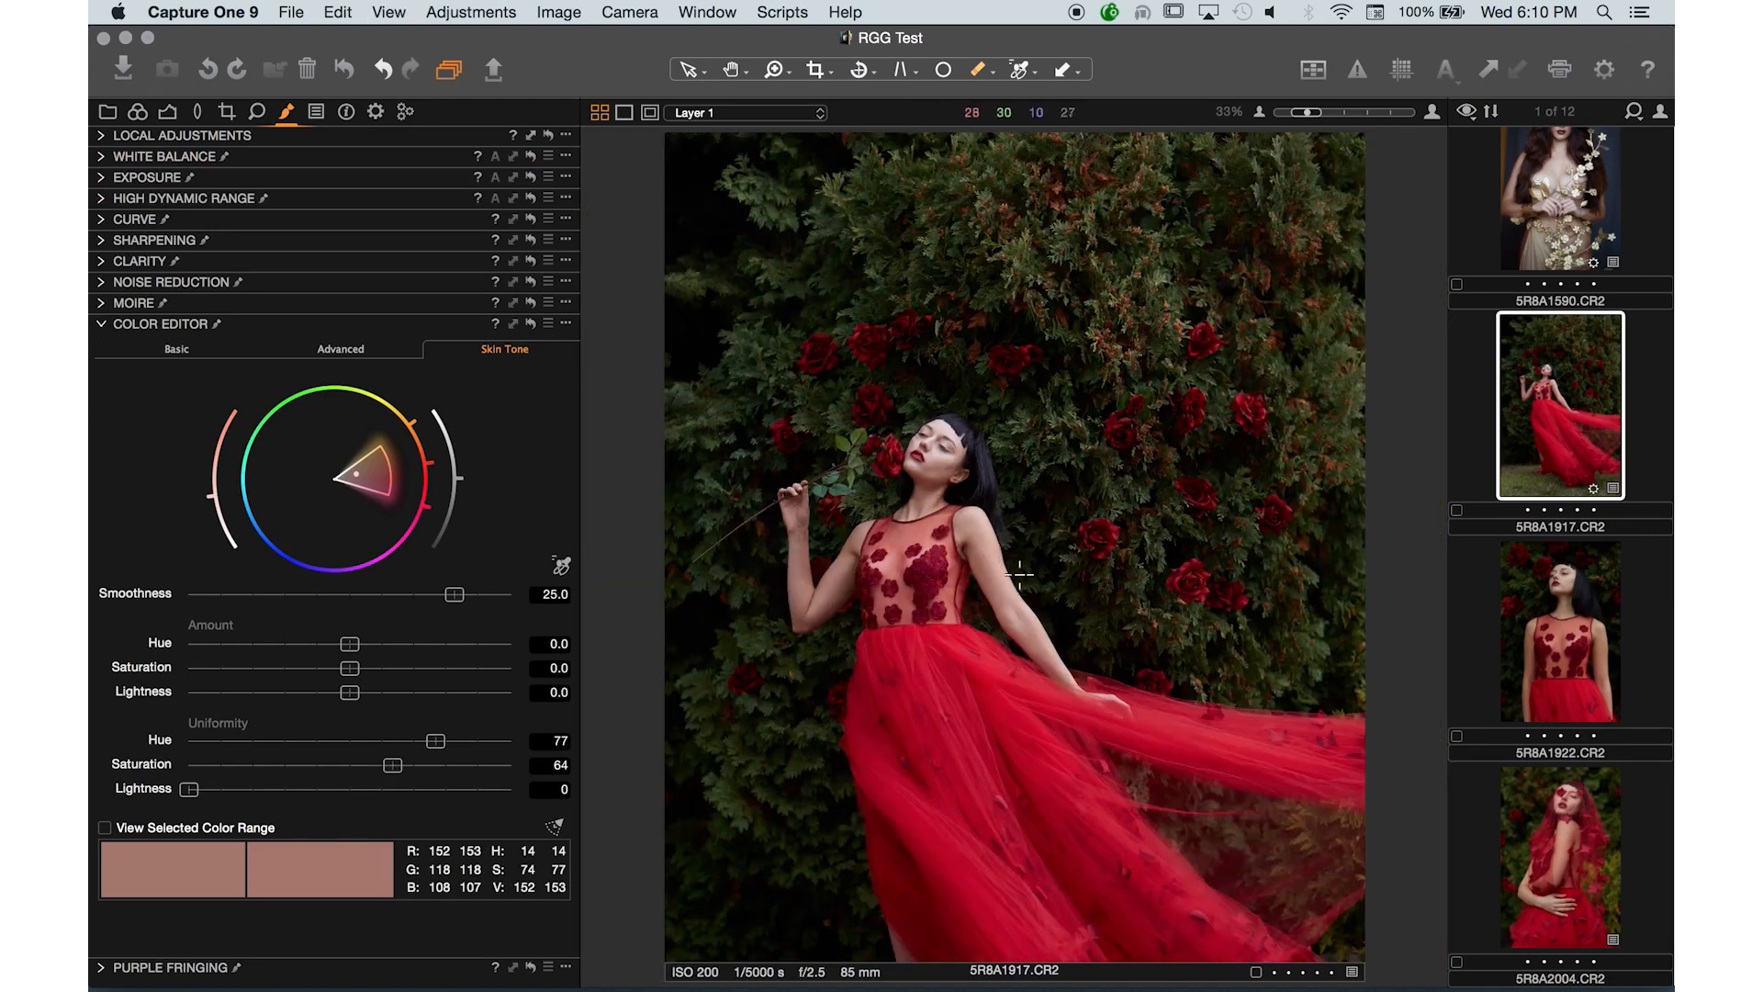
- Add a new local adjustment layer named Exposure Up
left_click(101, 158)
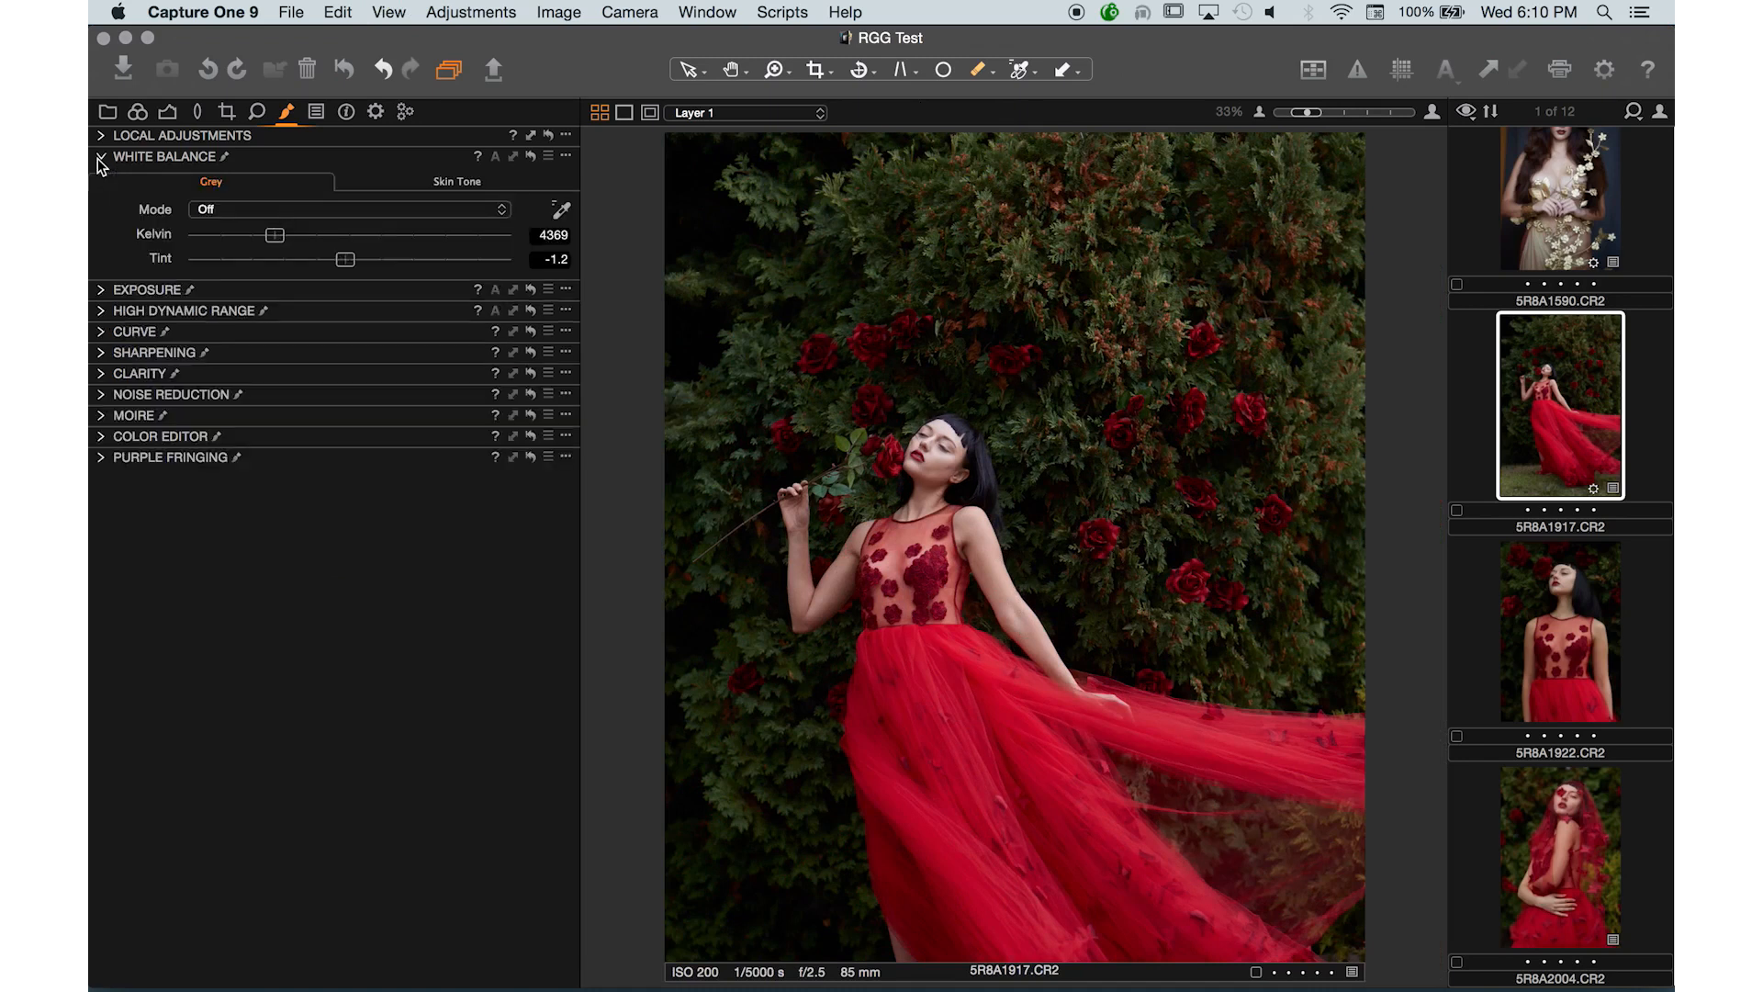
left_click(101, 136)
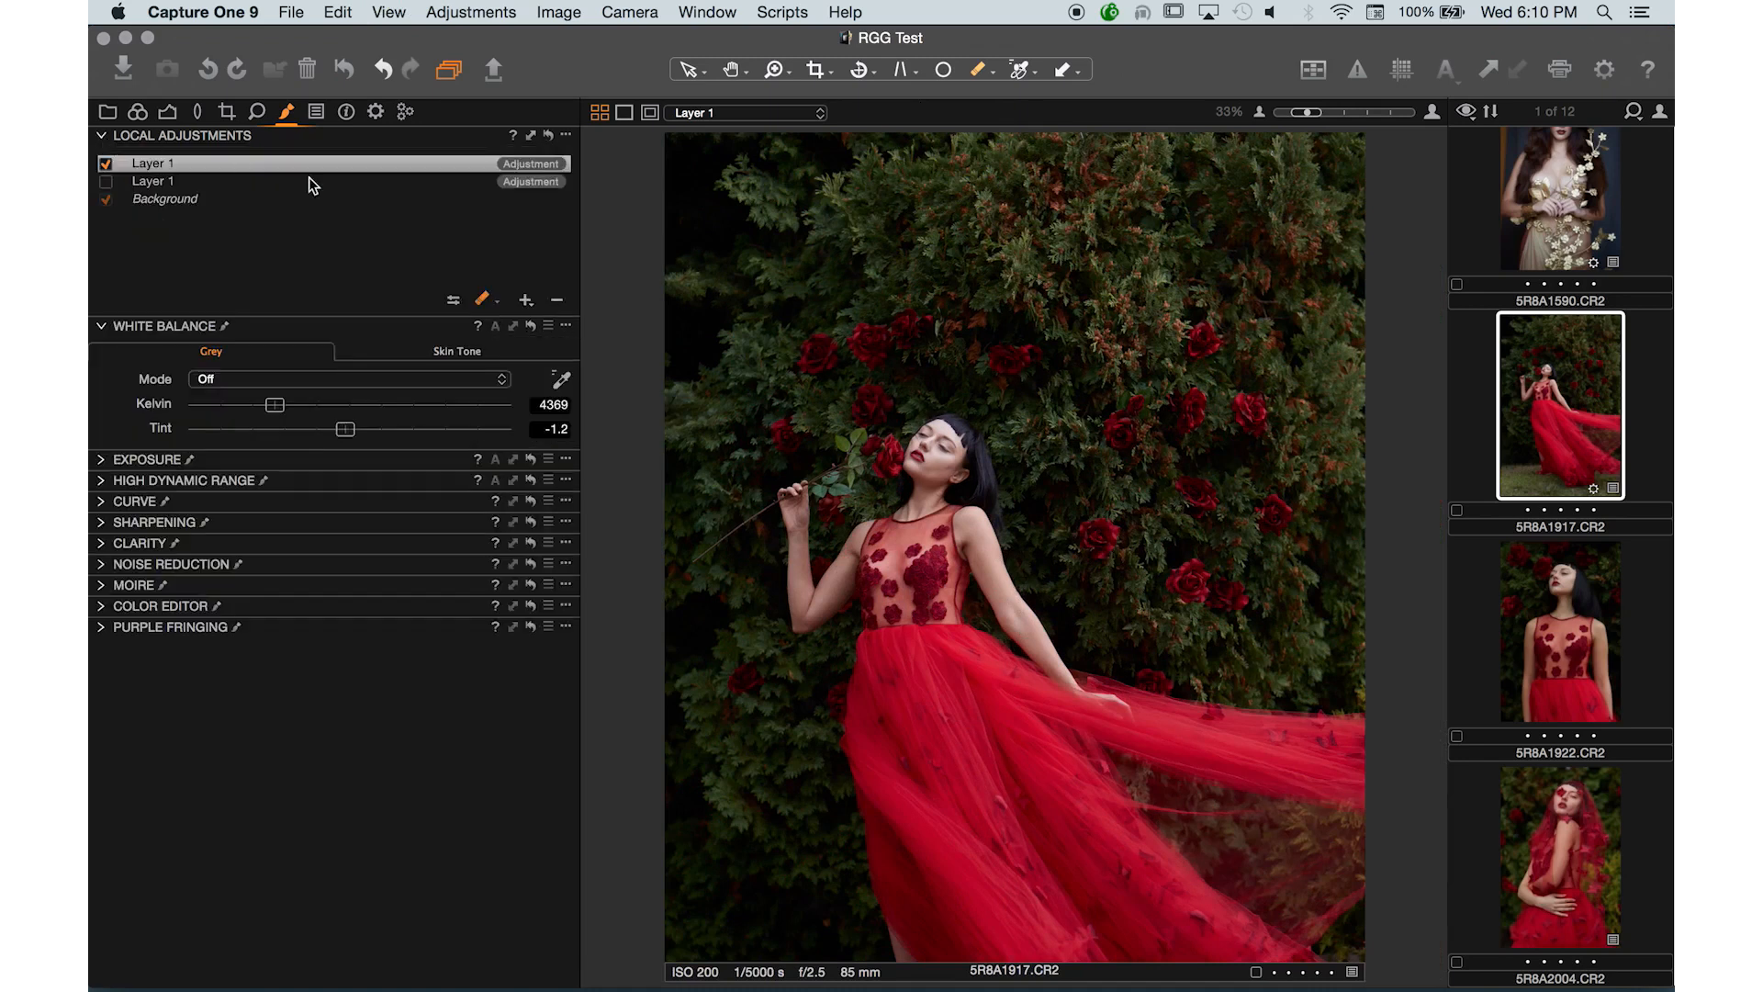
left_click(526, 300)
type("Exposure")
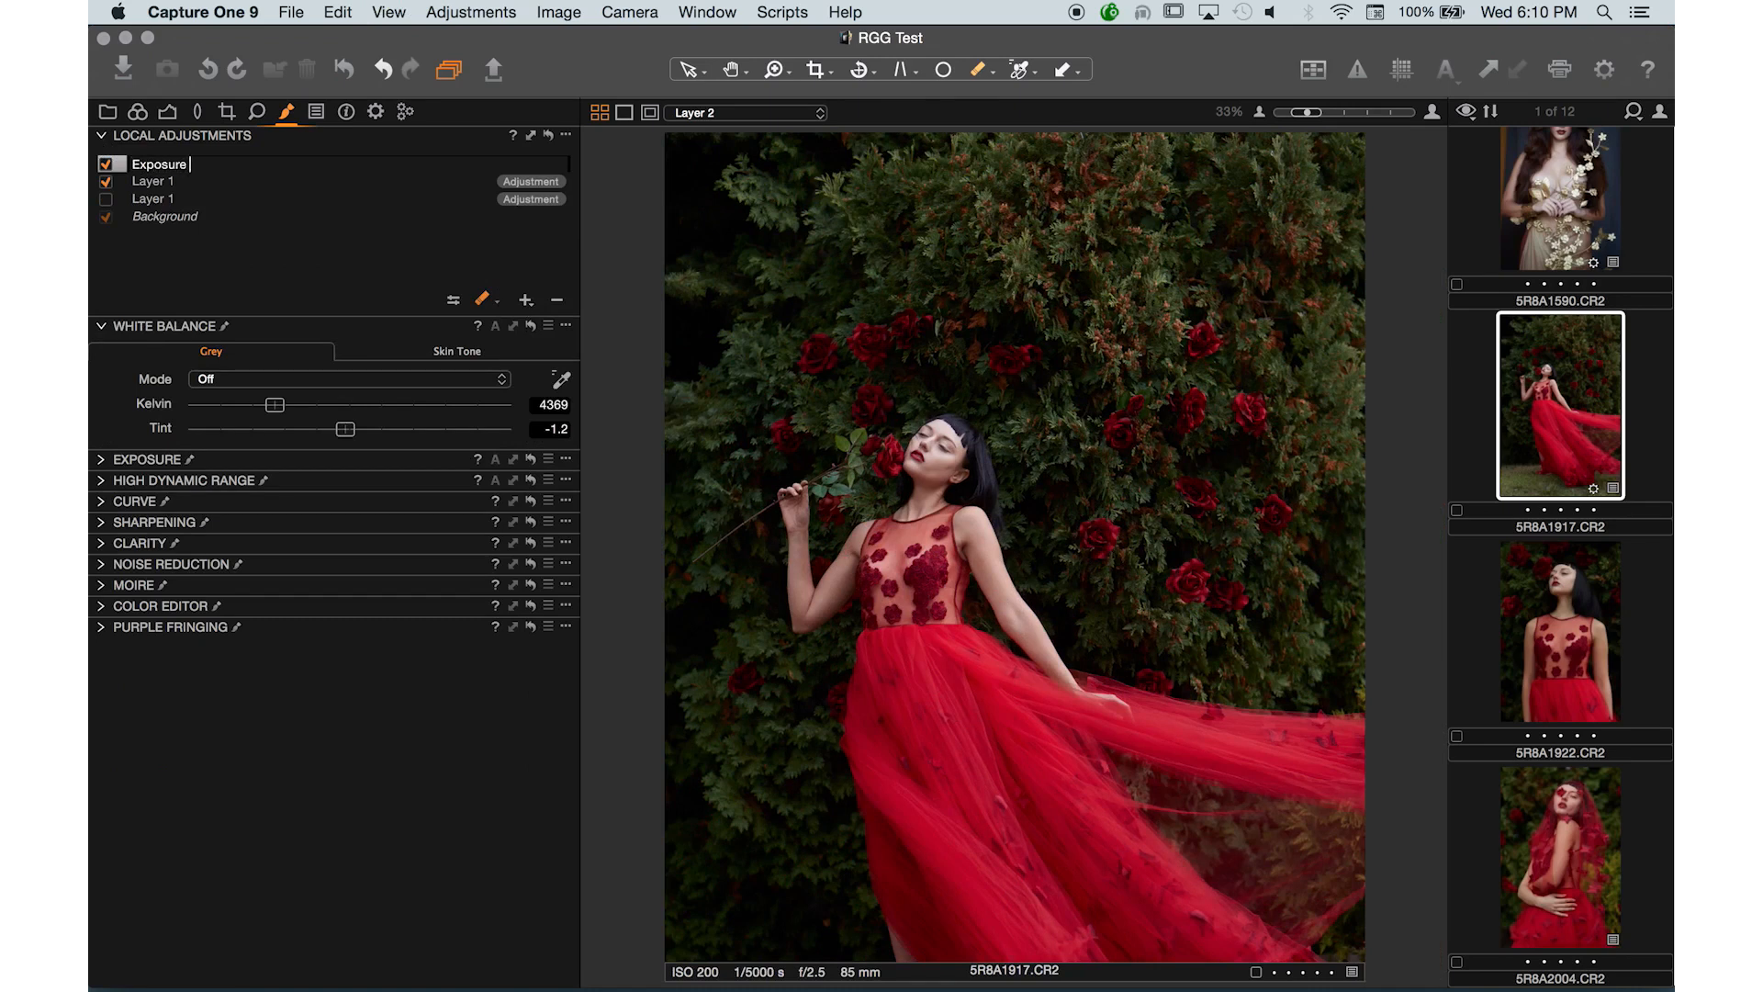
type(" Up")
key("Return")
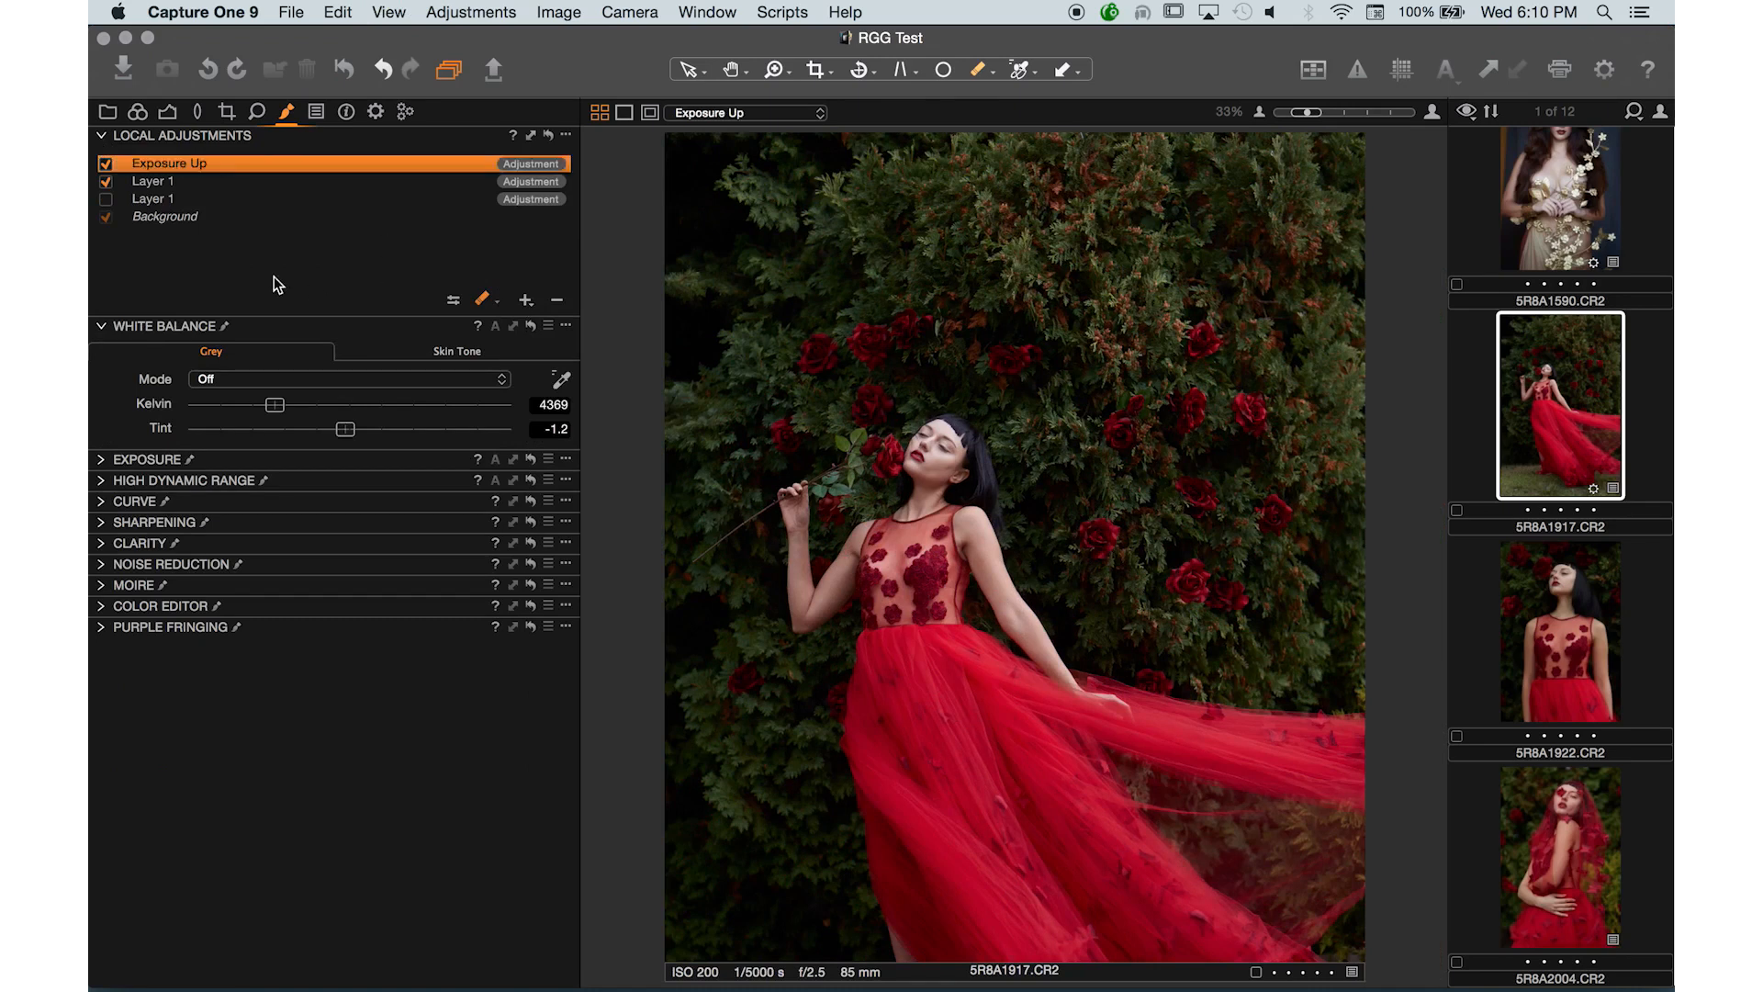
- Set the Exposure Up layer's Exposure to 0.74 and pick a smaller Draw Mask brush
left_click(102, 460)
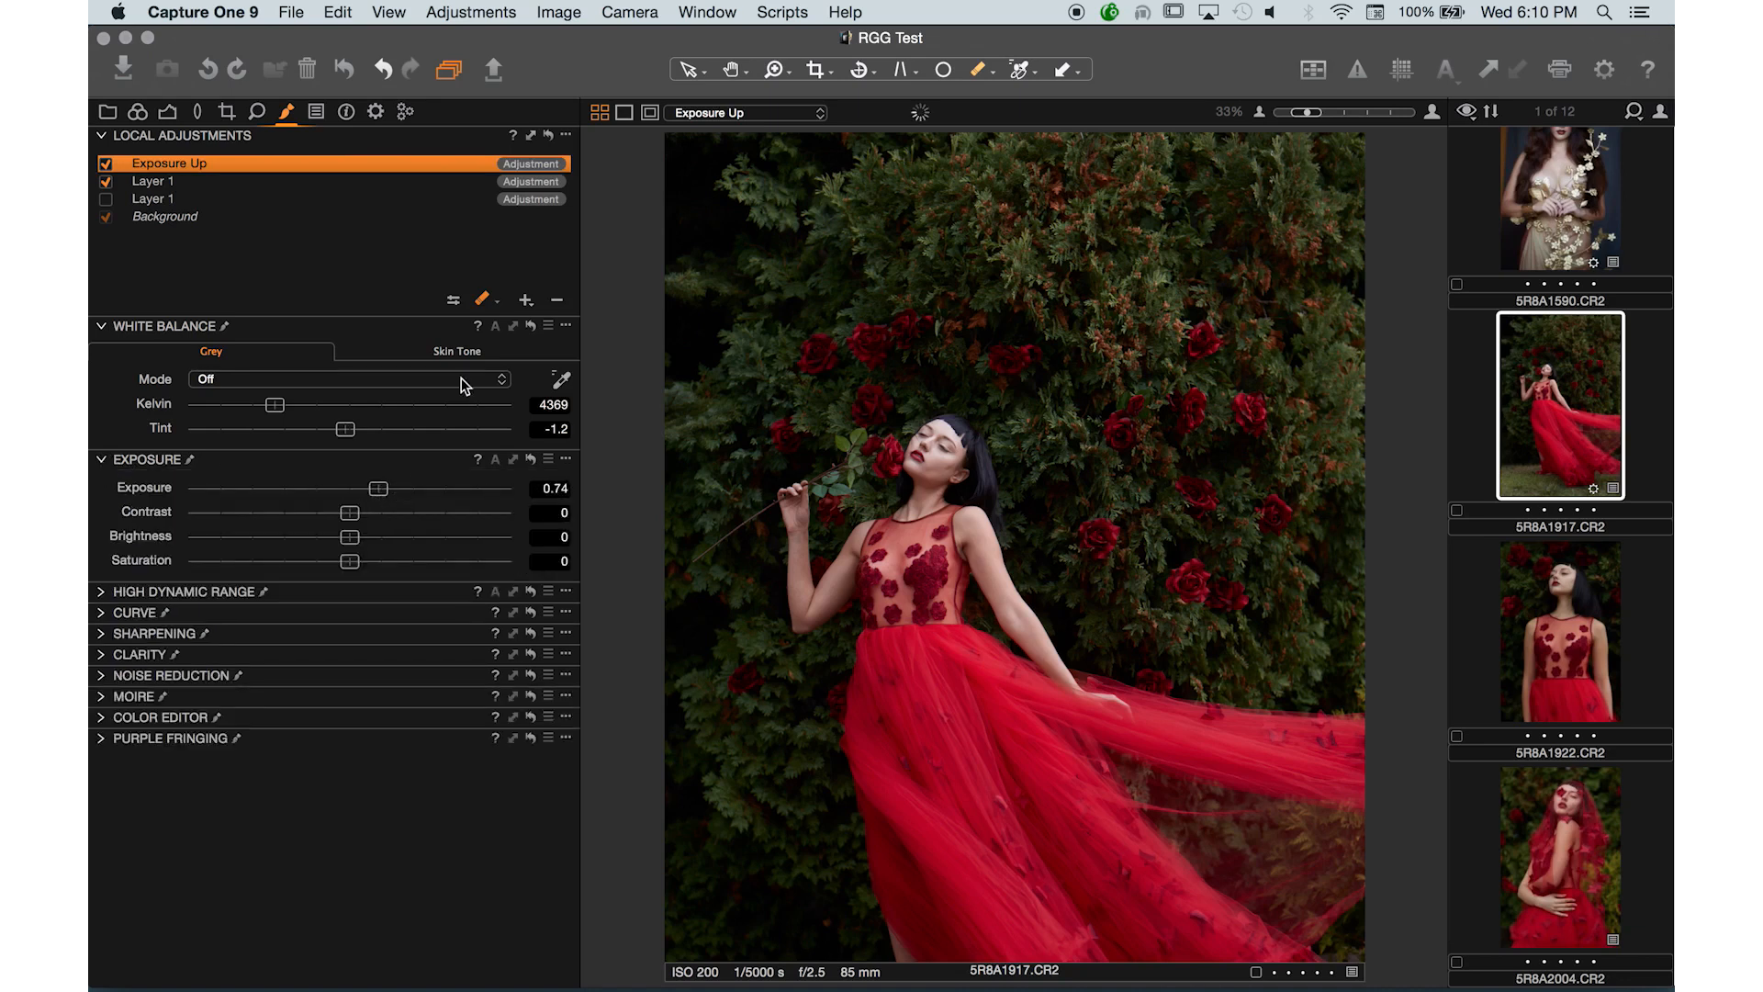
left_click(483, 304)
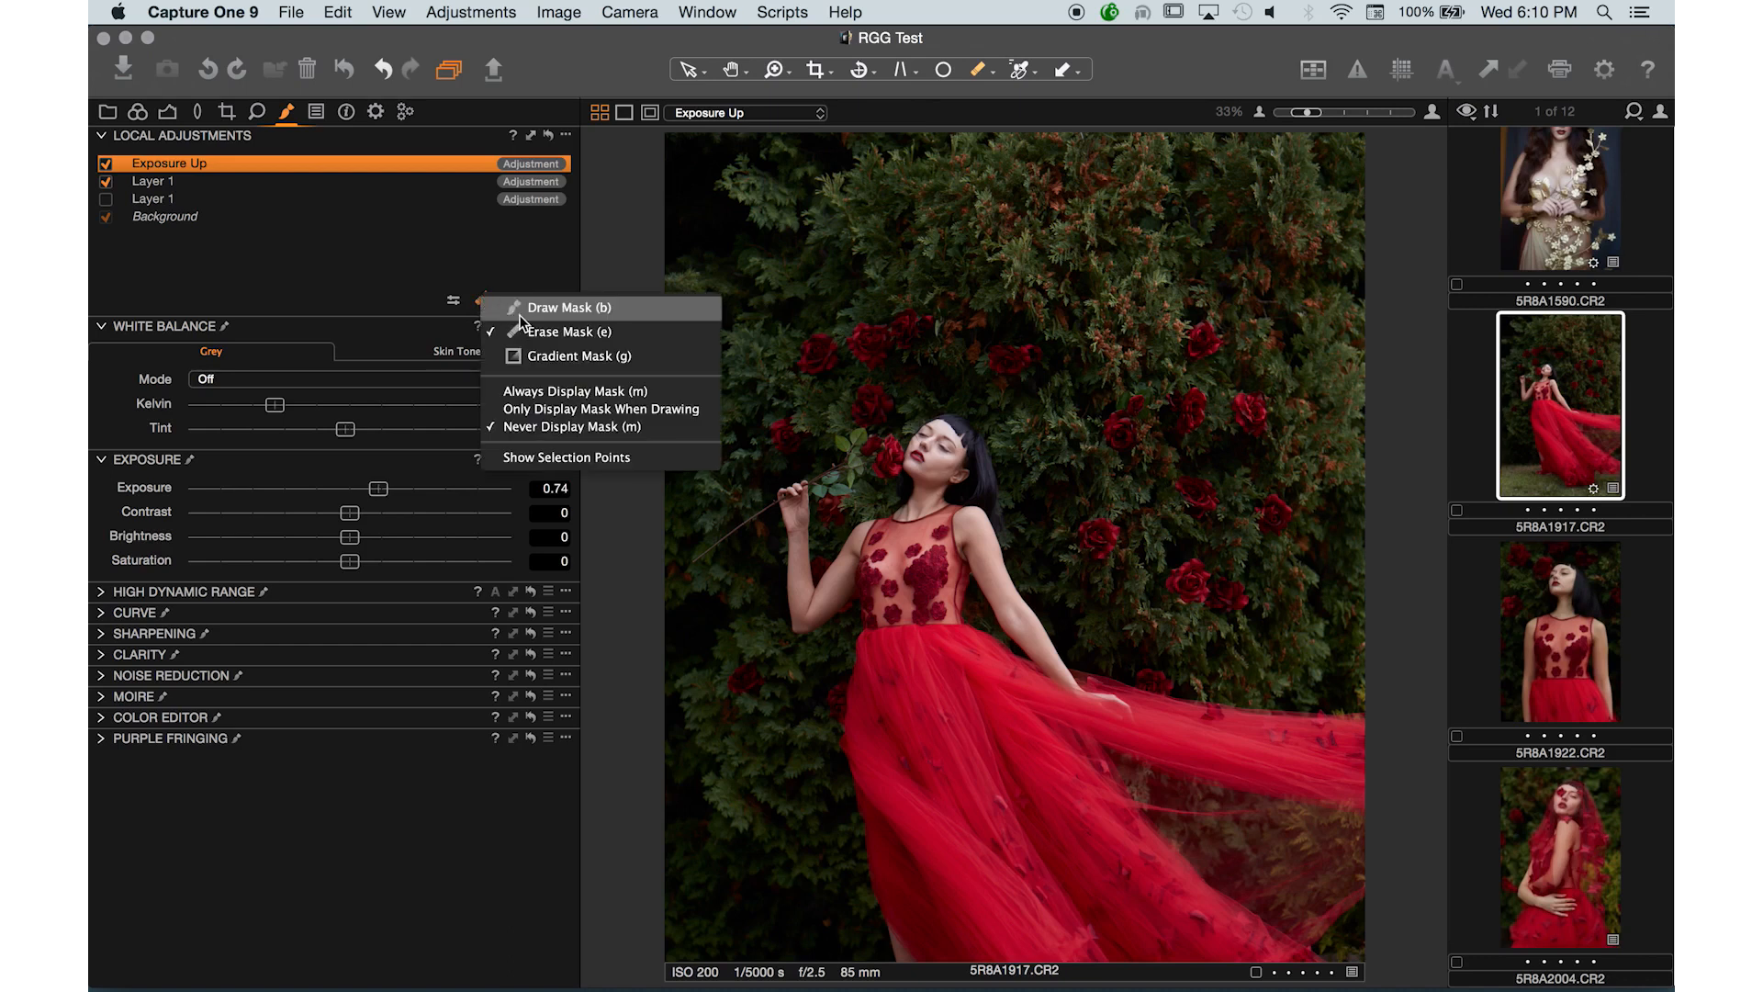
left_click(533, 308)
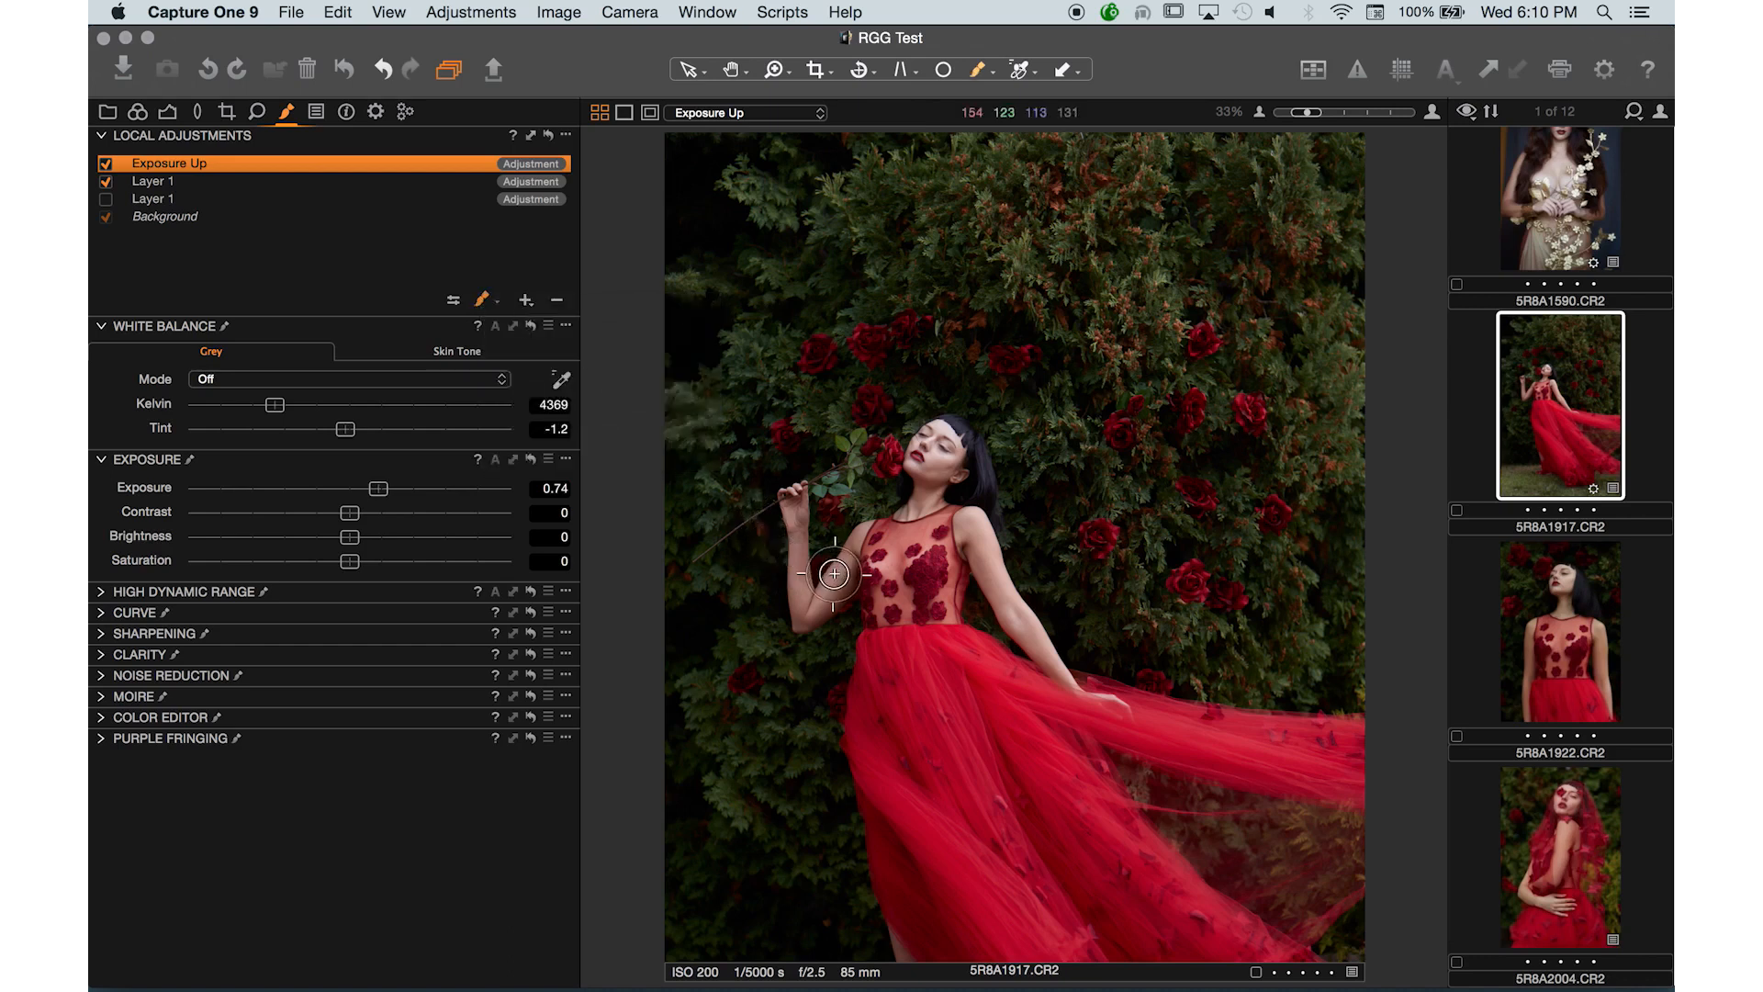
left_click(454, 301)
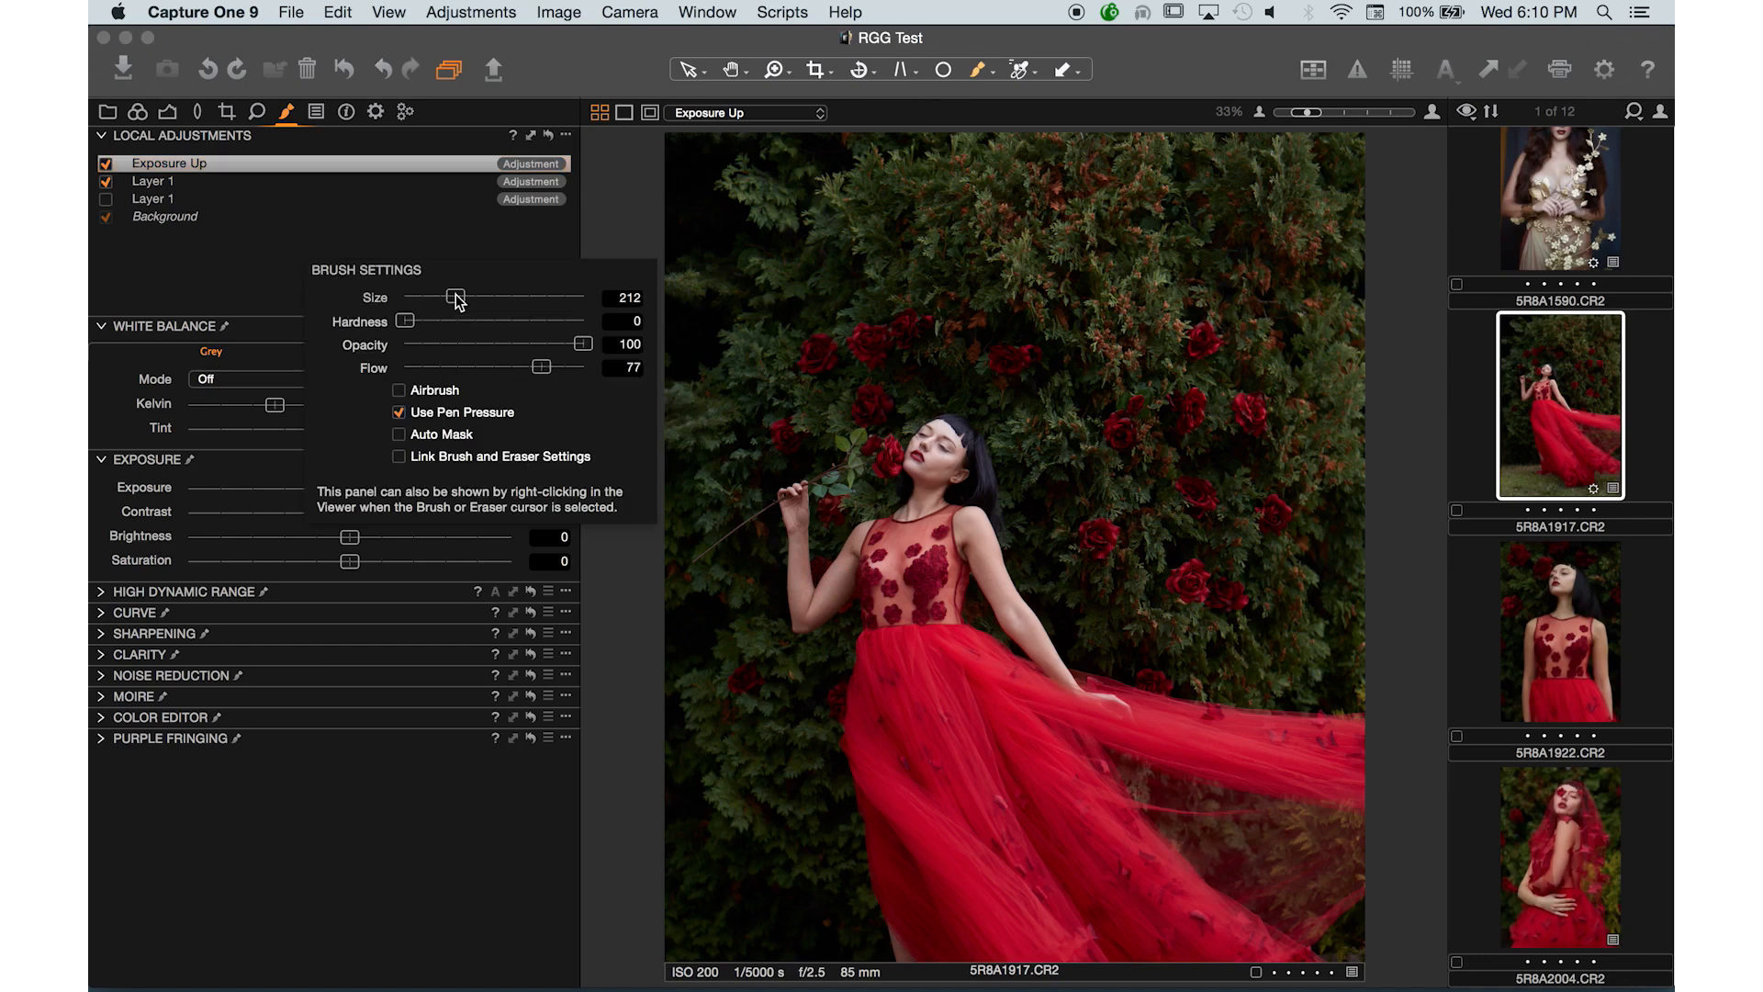
left_click_drag(436, 360, 417, 367)
- Paint the Exposure Up mask over the model's arms and chest, toggling the layer to compare
mouse_move(796, 495)
left_mouse_down()
mouse_move(800, 592)
mouse_move(823, 595)
mouse_move(849, 546)
mouse_move(801, 620)
mouse_move(837, 540)
mouse_move(867, 545)
mouse_move(799, 610)
mouse_move(790, 493)
mouse_move(870, 551)
left_mouse_up()
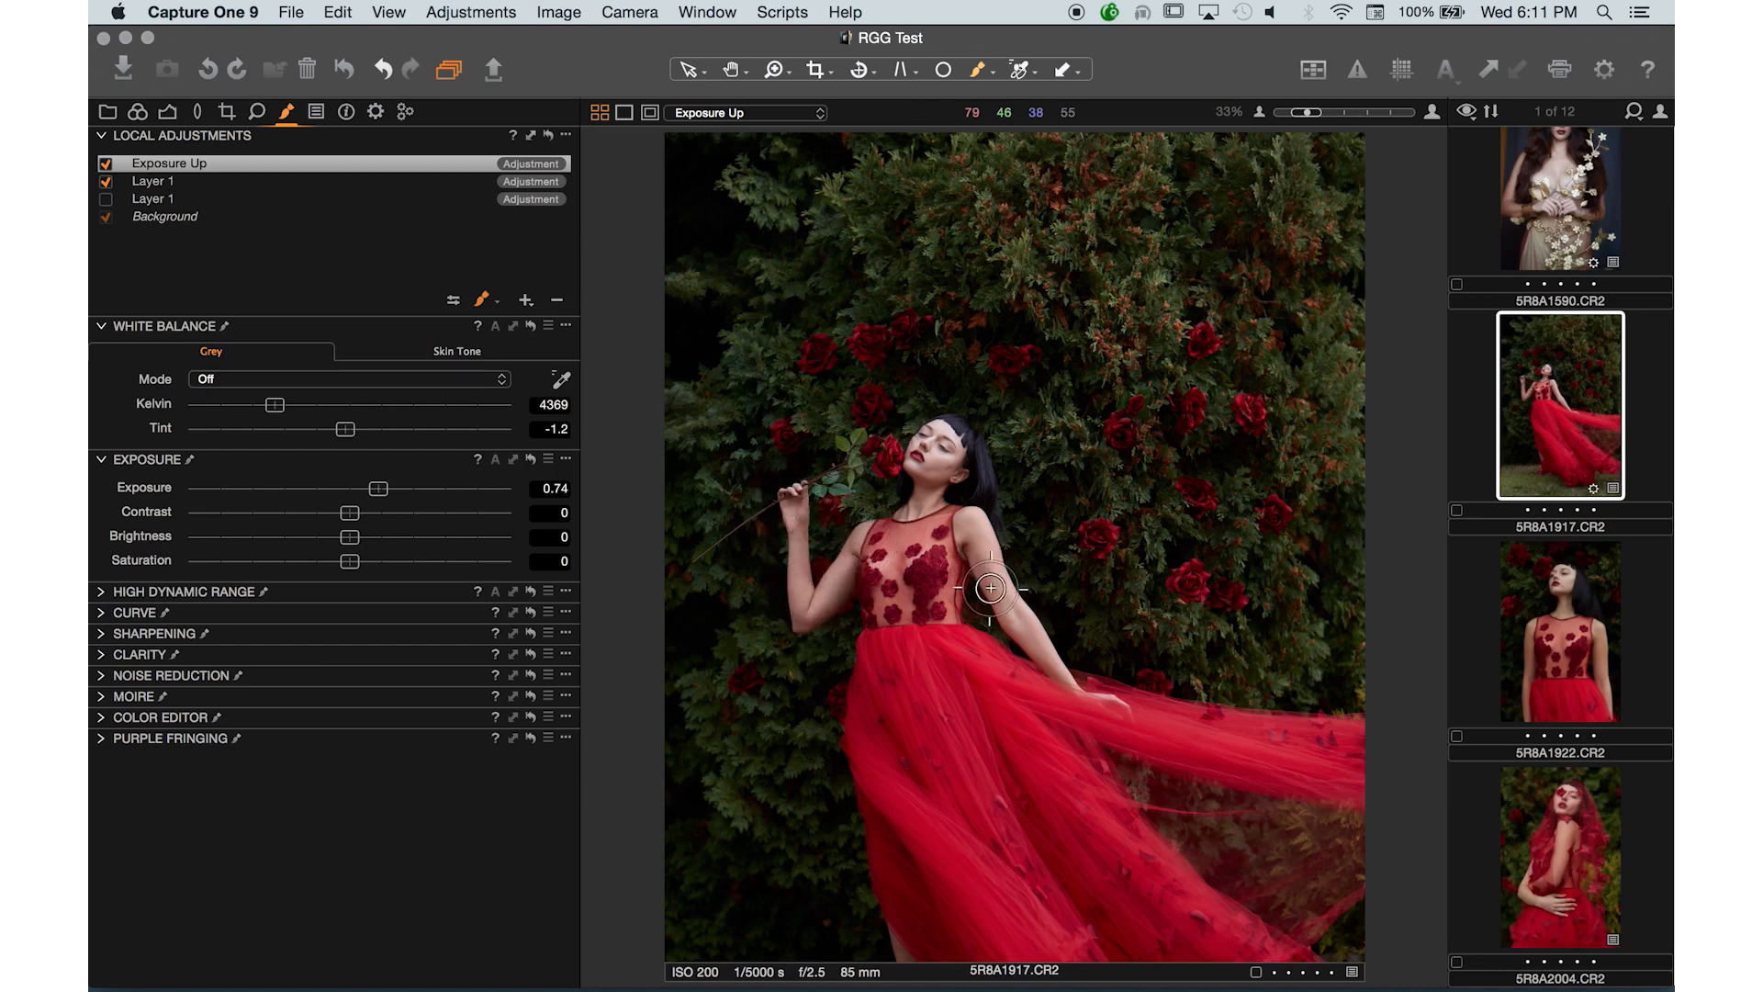
key("super+0")
mouse_move(861, 530)
left_mouse_down()
mouse_move(843, 521)
mouse_move(859, 543)
left_mouse_up()
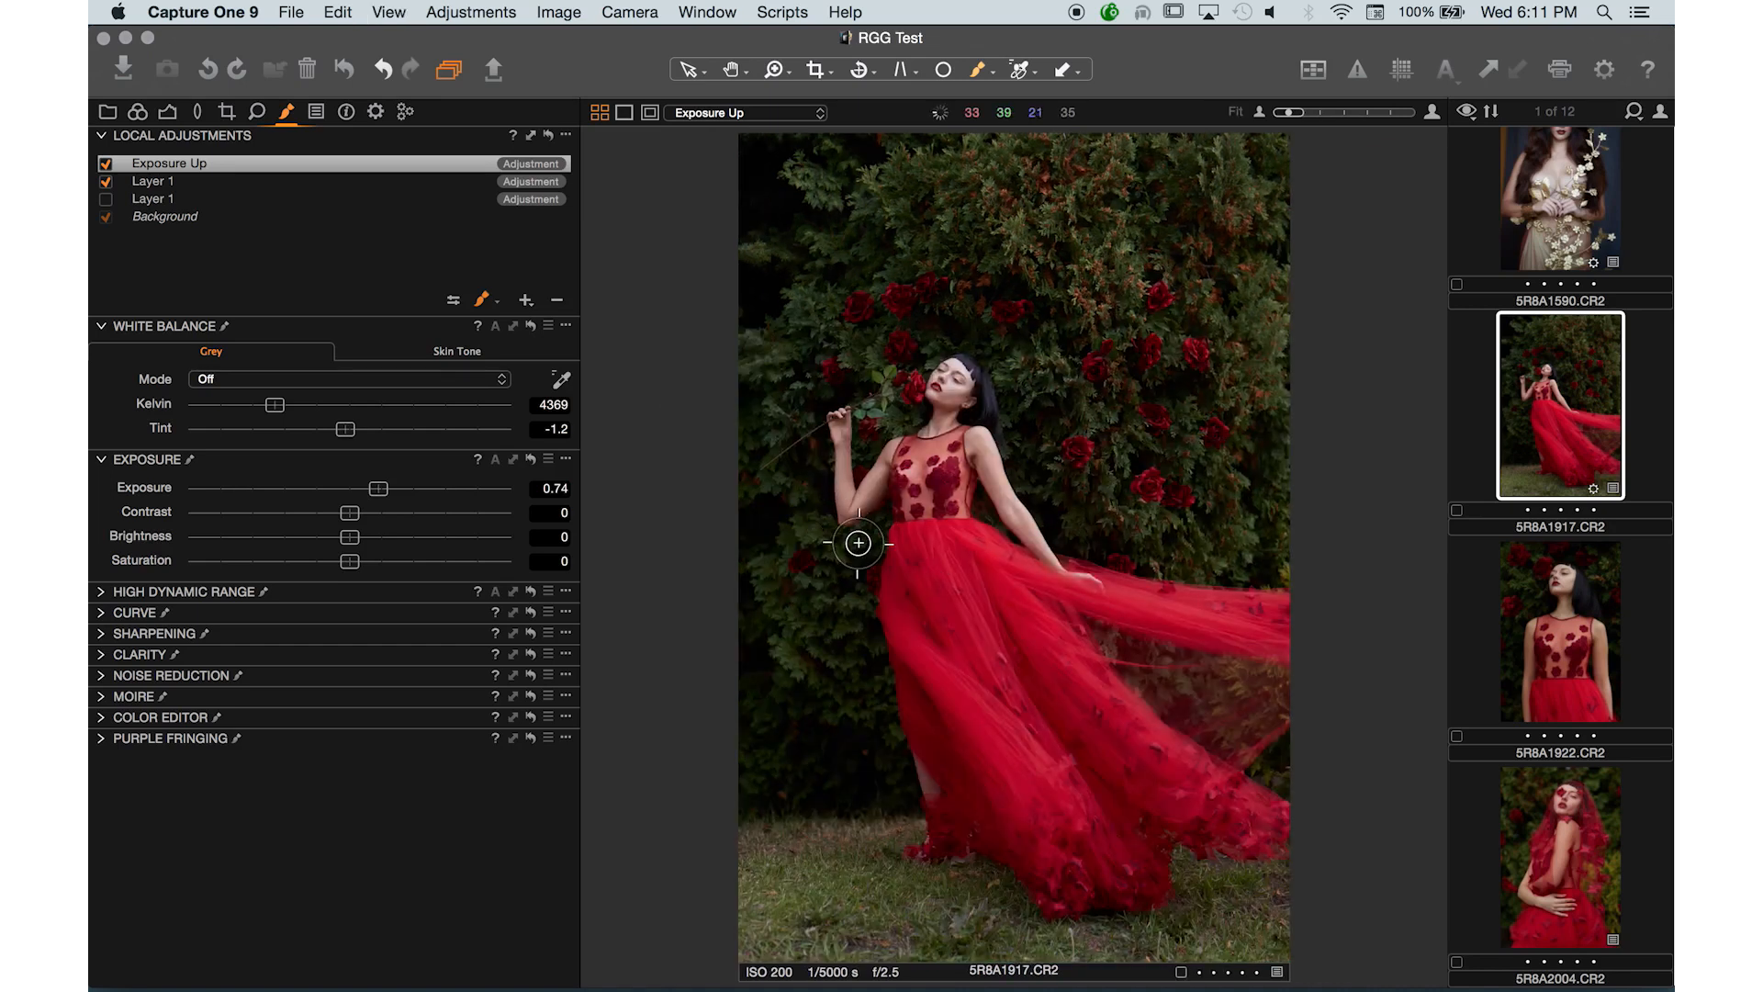
left_click(104, 163)
left_click(105, 163)
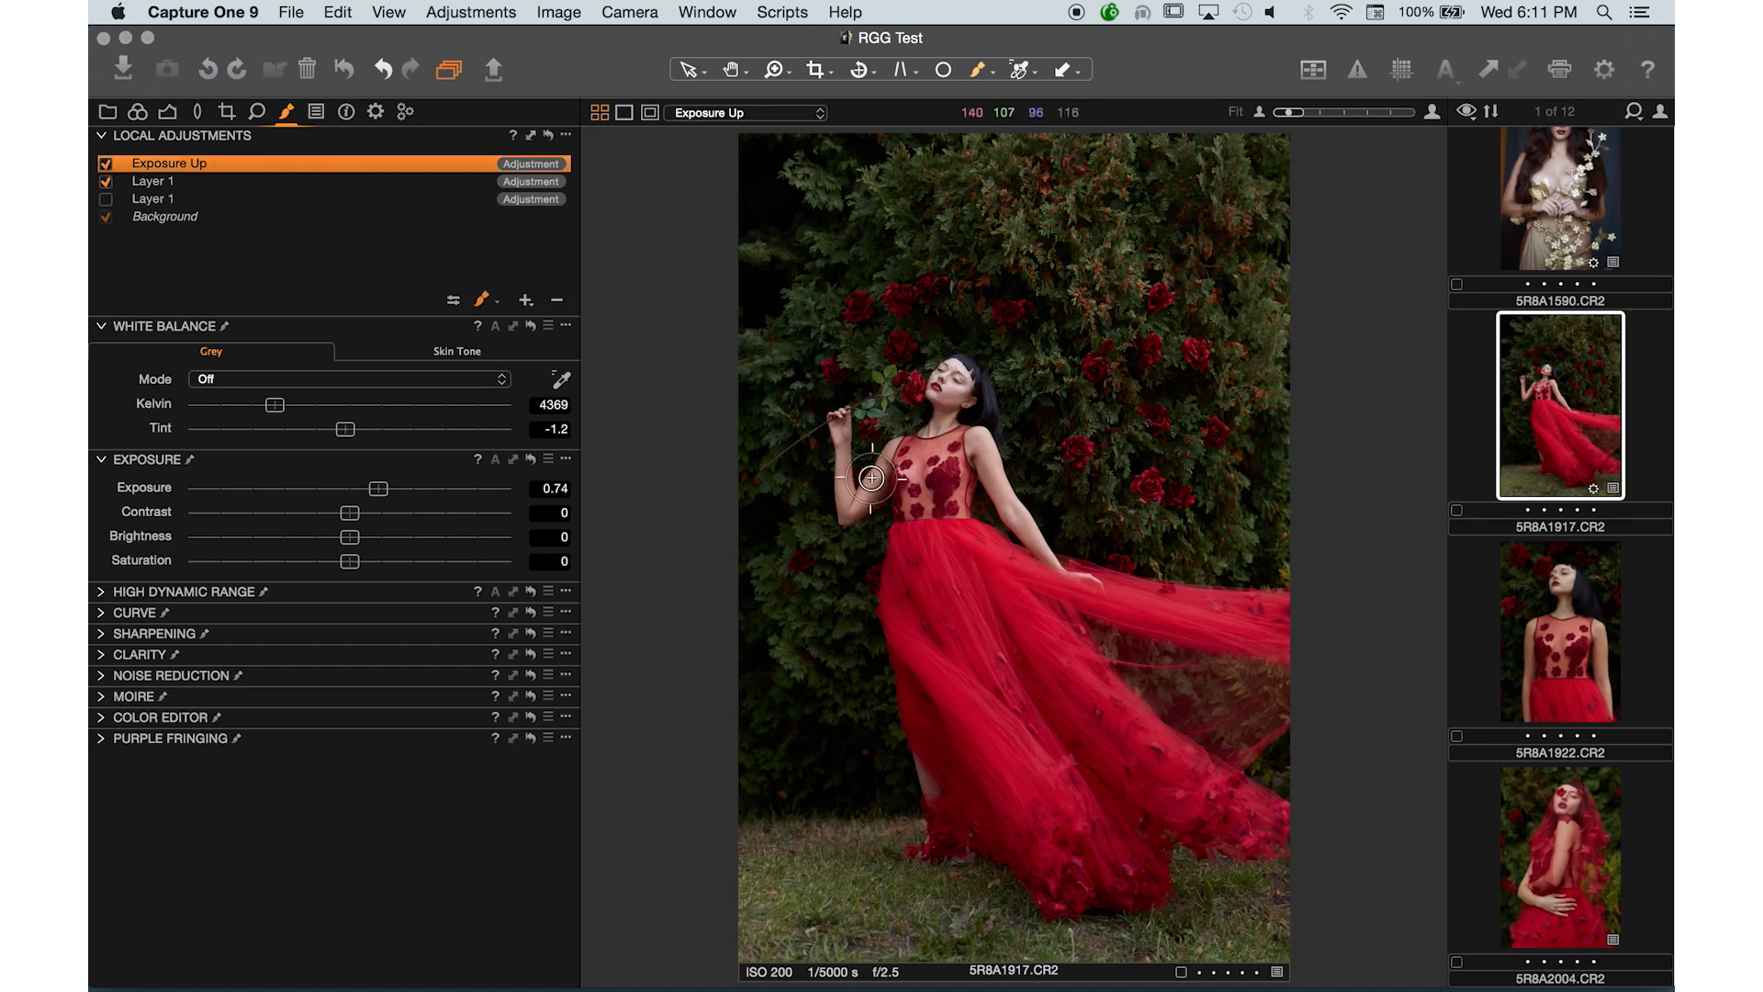
left_click(893, 459)
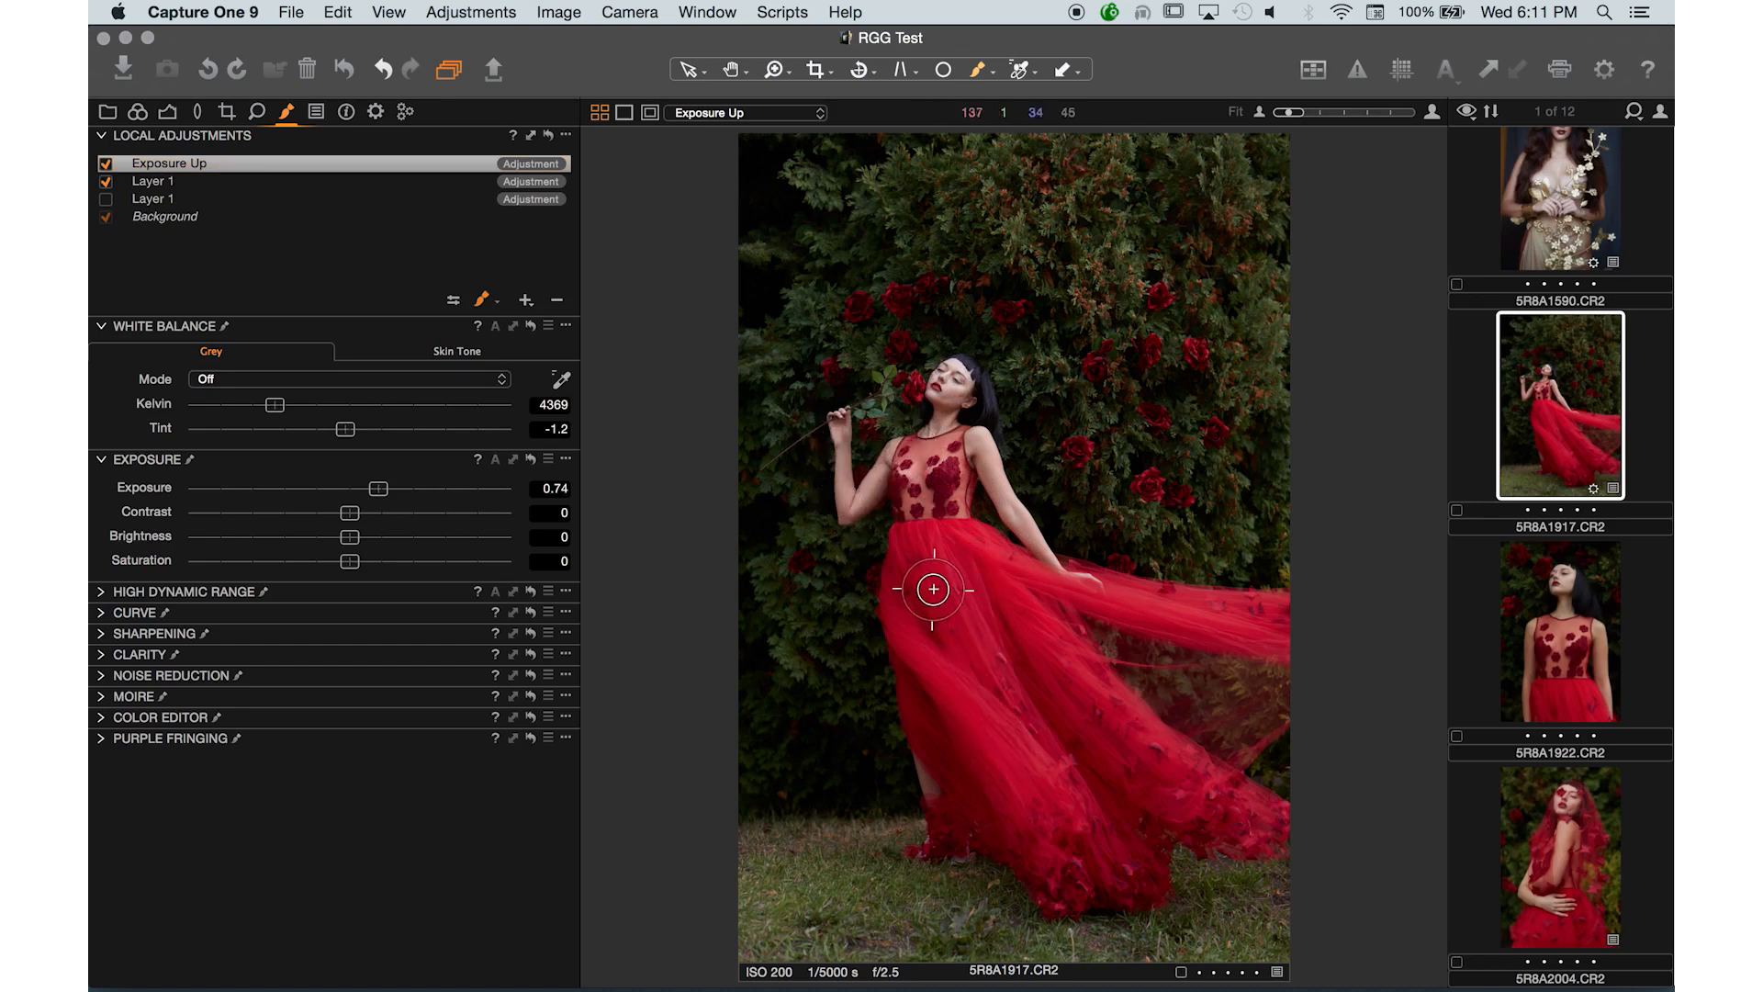
- Zoom in and pan to inspect the brightened arm and chest area
key("space")
key("super+plus")
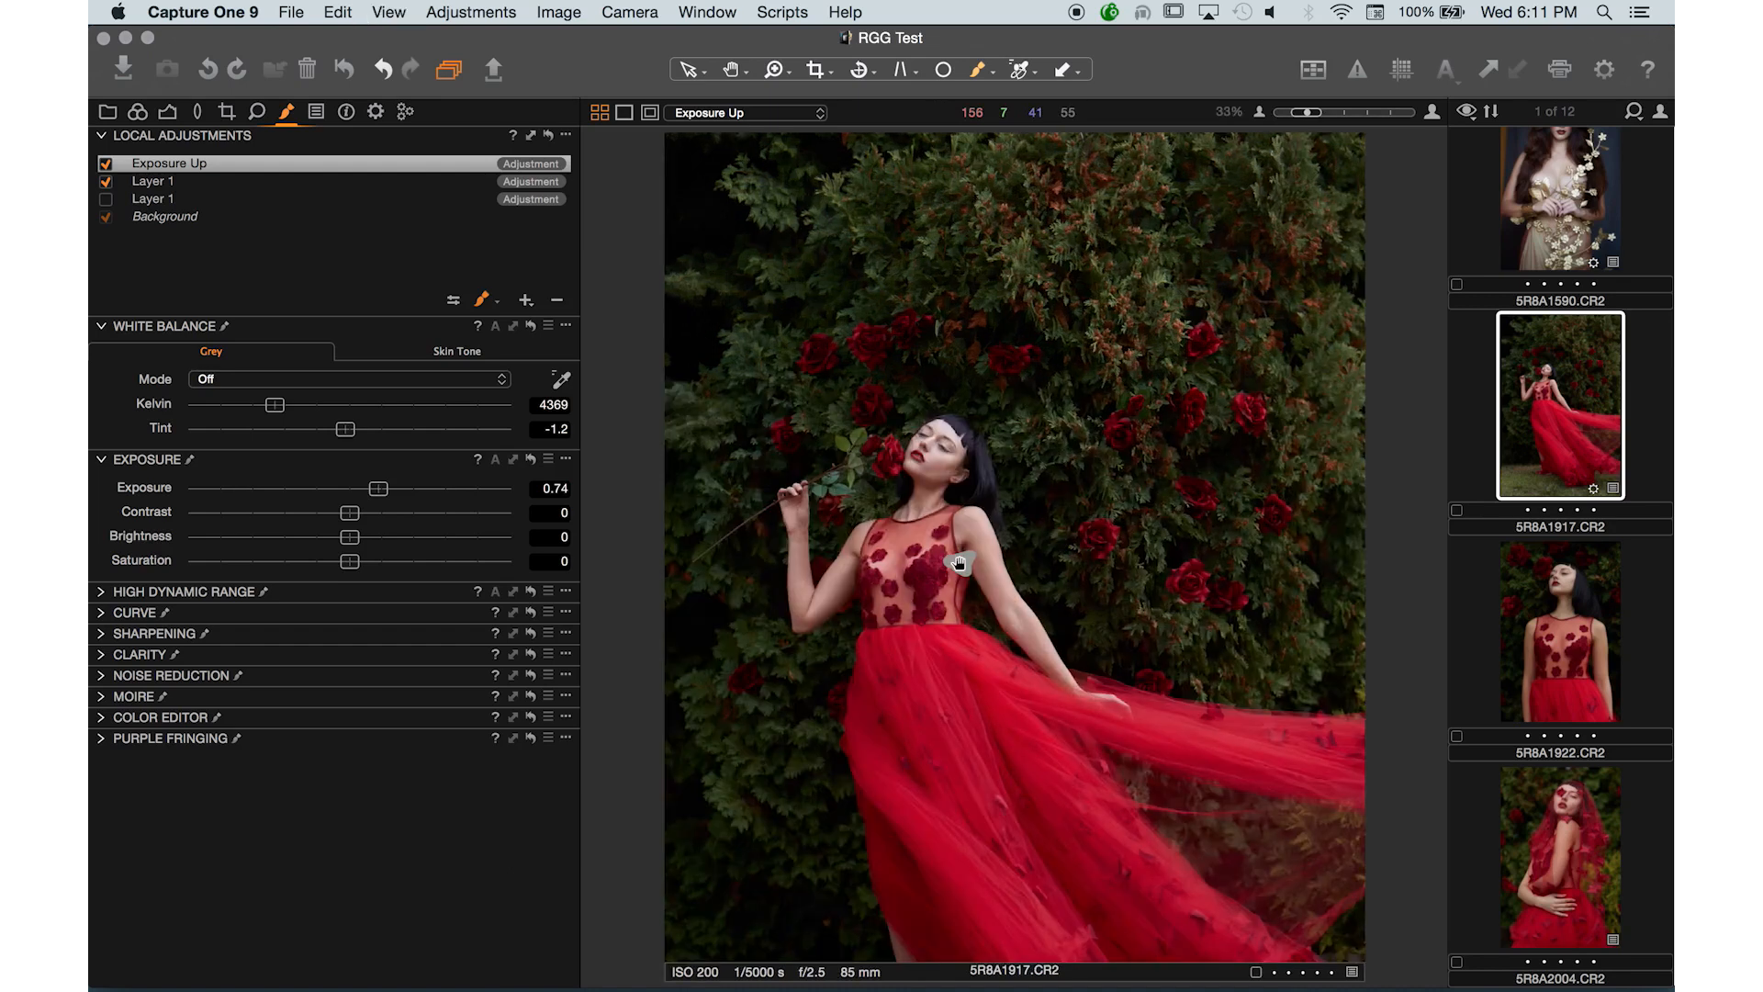
key("super+plus")
left_click_drag(1003, 668, 989, 433)
key("super+minus")
key("super+0")
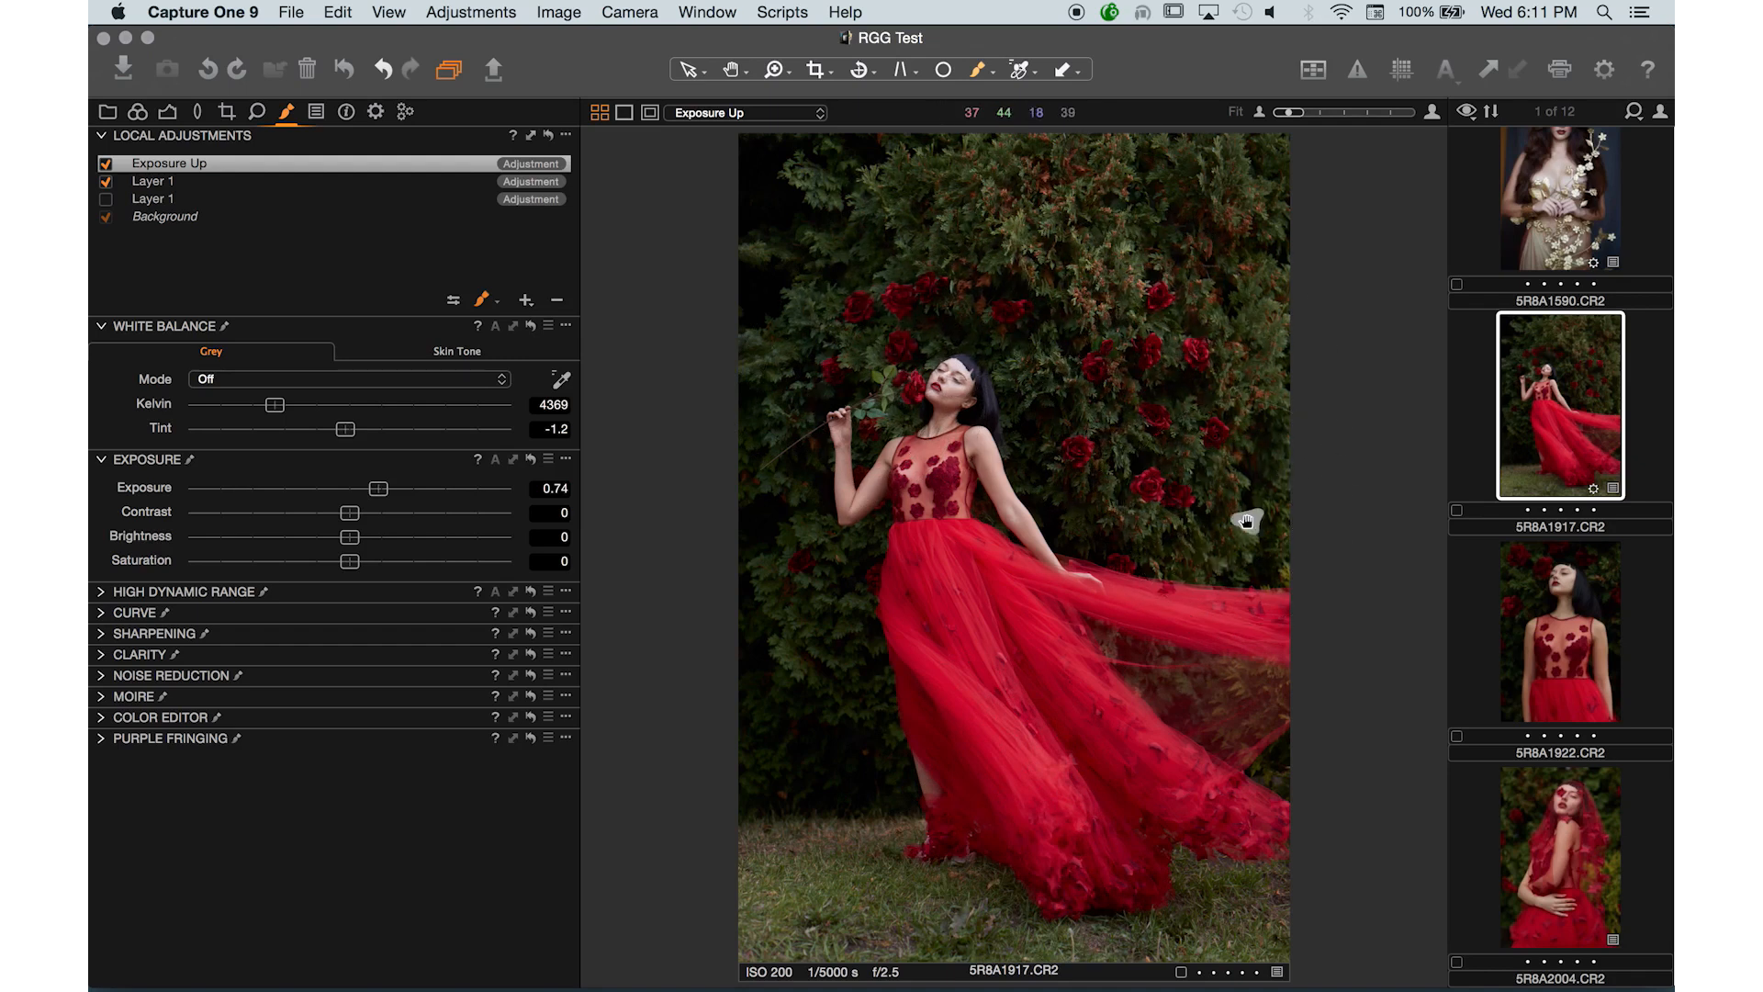
- Add a local adjustment layer named Burn and set its Exposure to -1.76
left_click(525, 301)
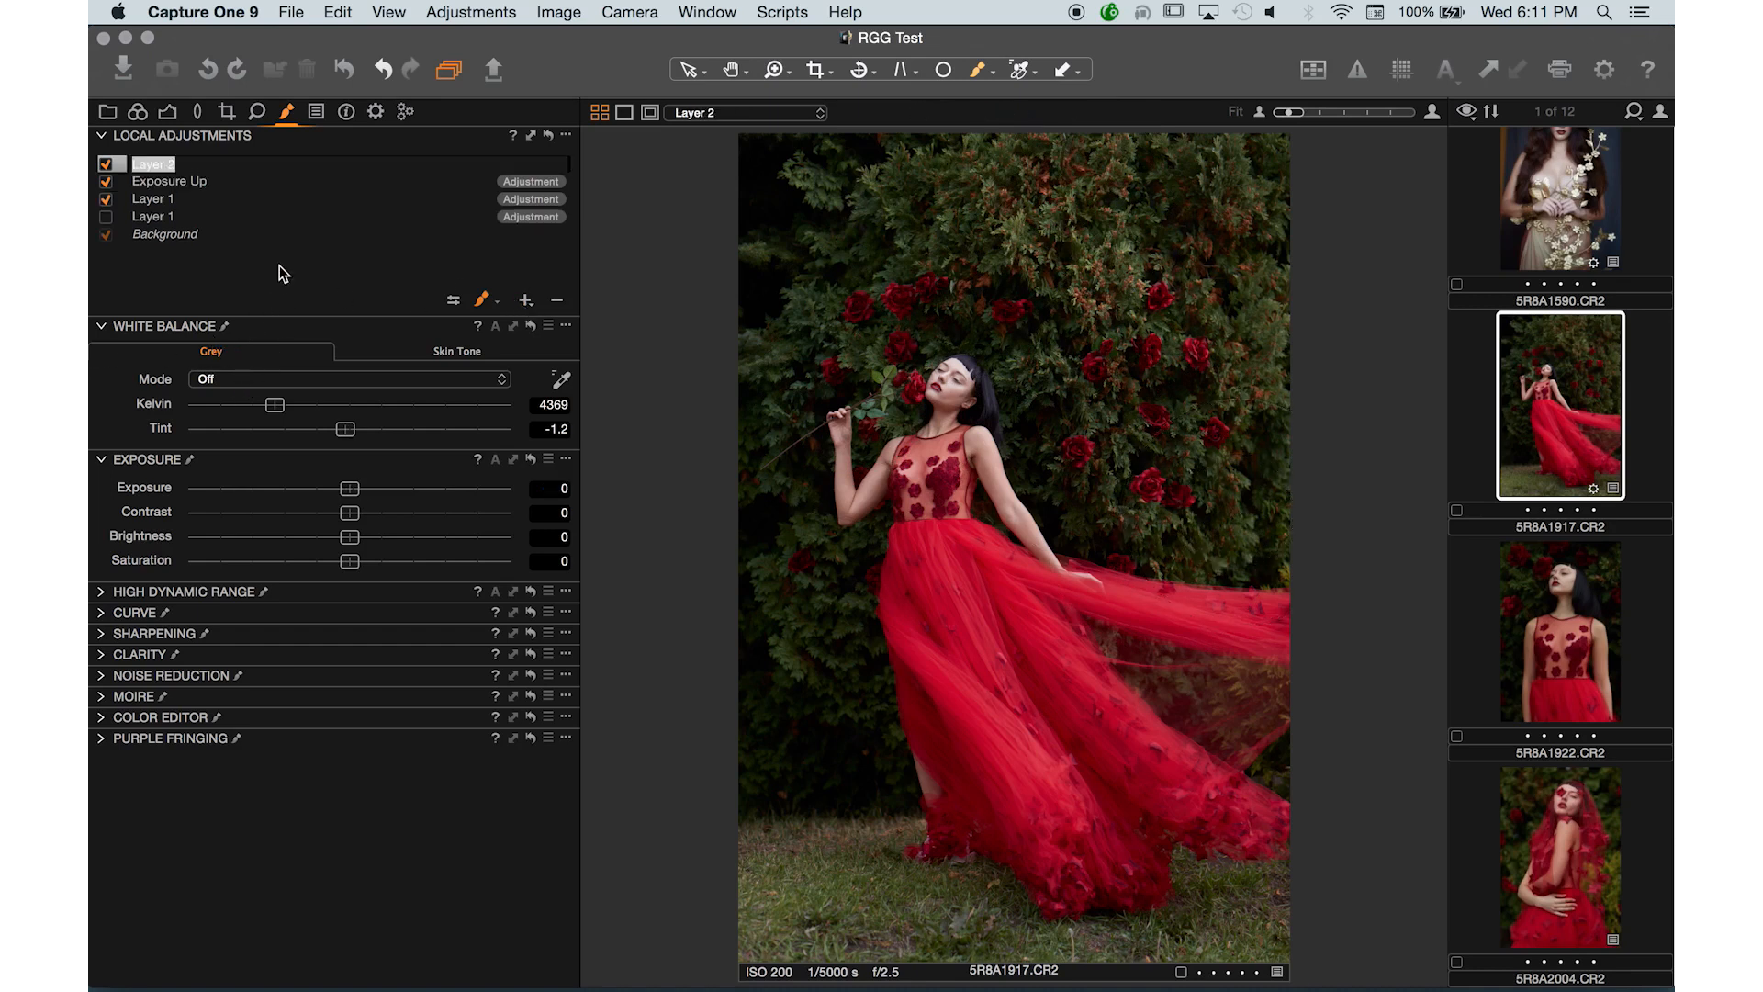
type("Burn")
key("Return")
left_click(277, 494)
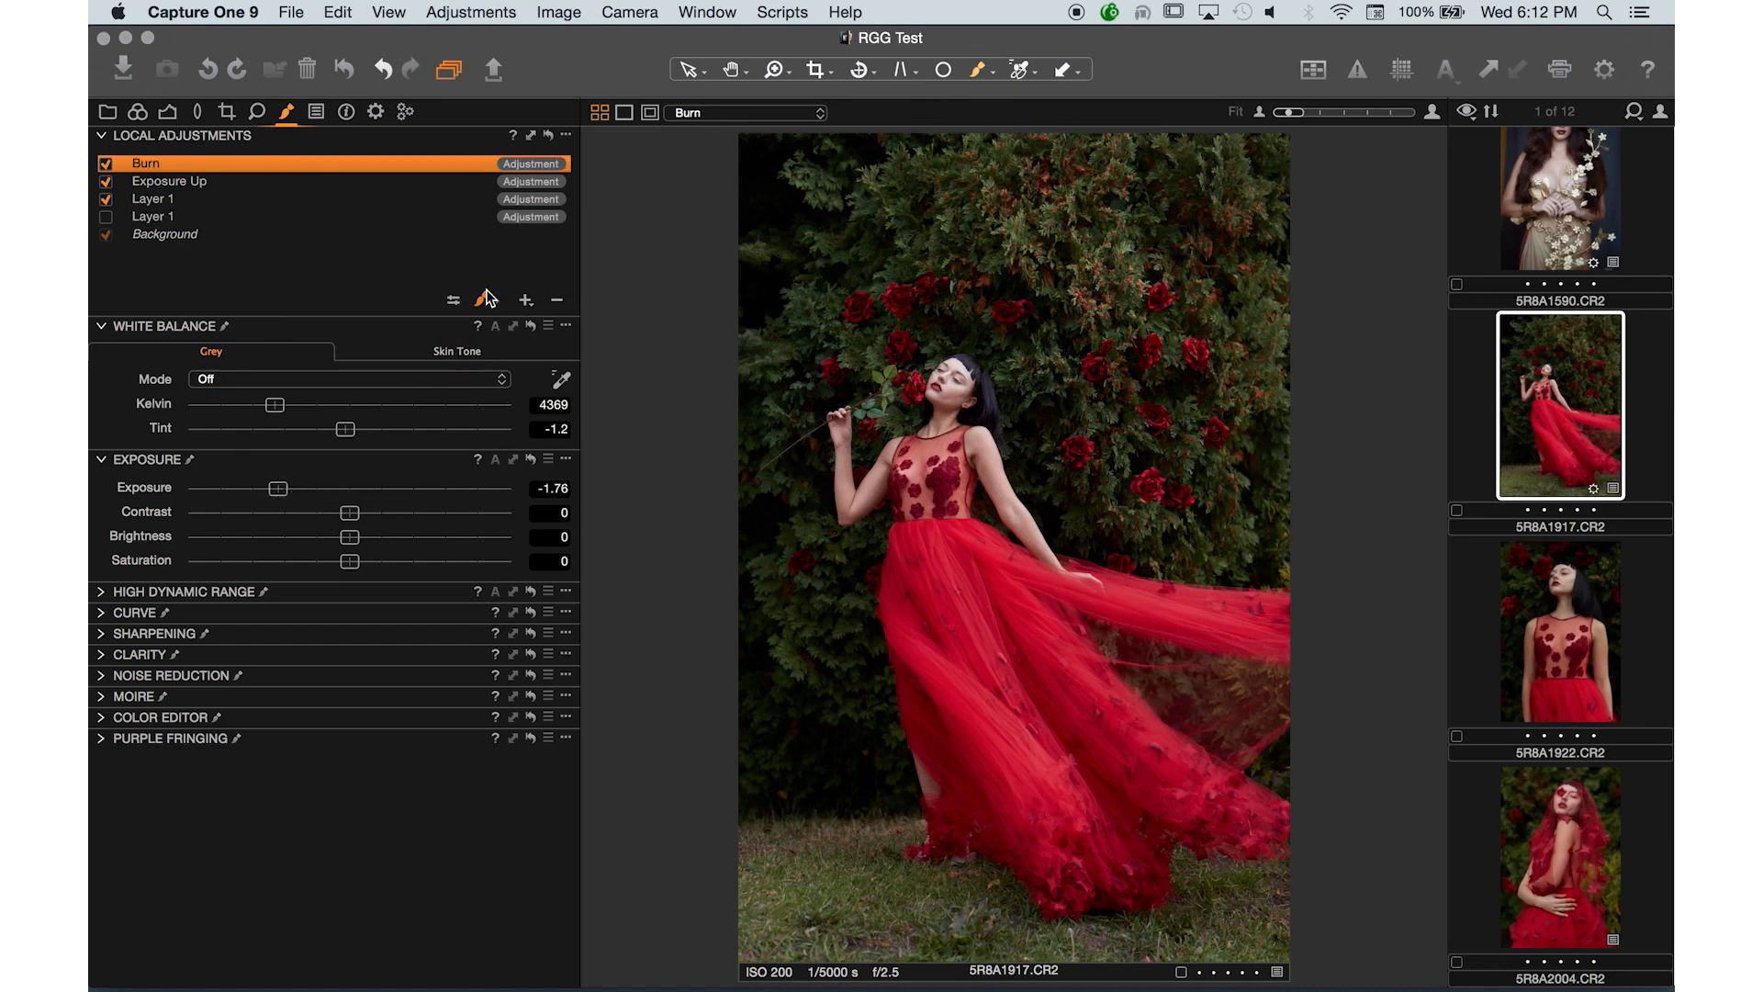
- Paint the Burn mask with a larger brush over the grass along the bottom of the frame
mouse_move(838, 826)
left_mouse_down()
mouse_move(729, 936)
mouse_move(868, 960)
mouse_move(1090, 941)
mouse_move(1217, 968)
mouse_move(843, 969)
mouse_move(769, 781)
left_mouse_up()
key("bracketright")
key("bracketright")
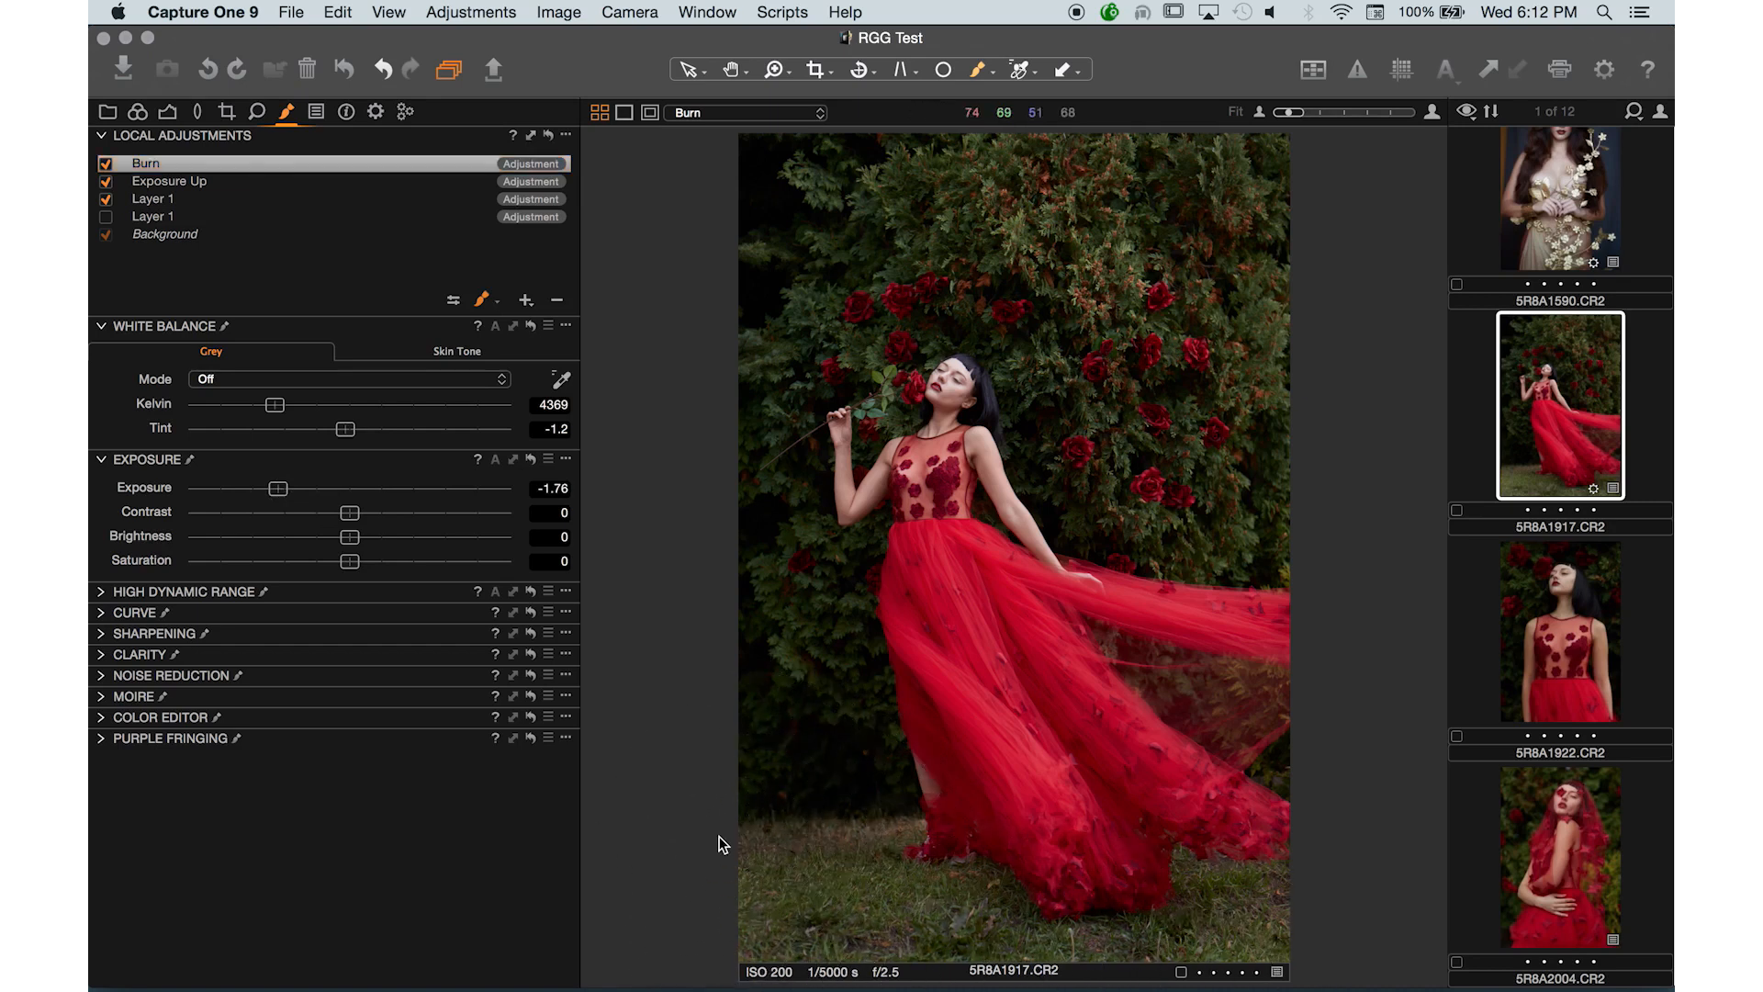
mouse_move(743, 864)
left_mouse_down()
mouse_move(681, 950)
mouse_move(773, 964)
mouse_move(721, 975)
mouse_move(982, 961)
mouse_move(1129, 978)
mouse_move(821, 966)
mouse_move(748, 867)
mouse_move(749, 805)
mouse_move(668, 876)
mouse_move(894, 872)
mouse_move(829, 873)
mouse_move(796, 806)
mouse_move(780, 838)
left_mouse_up()
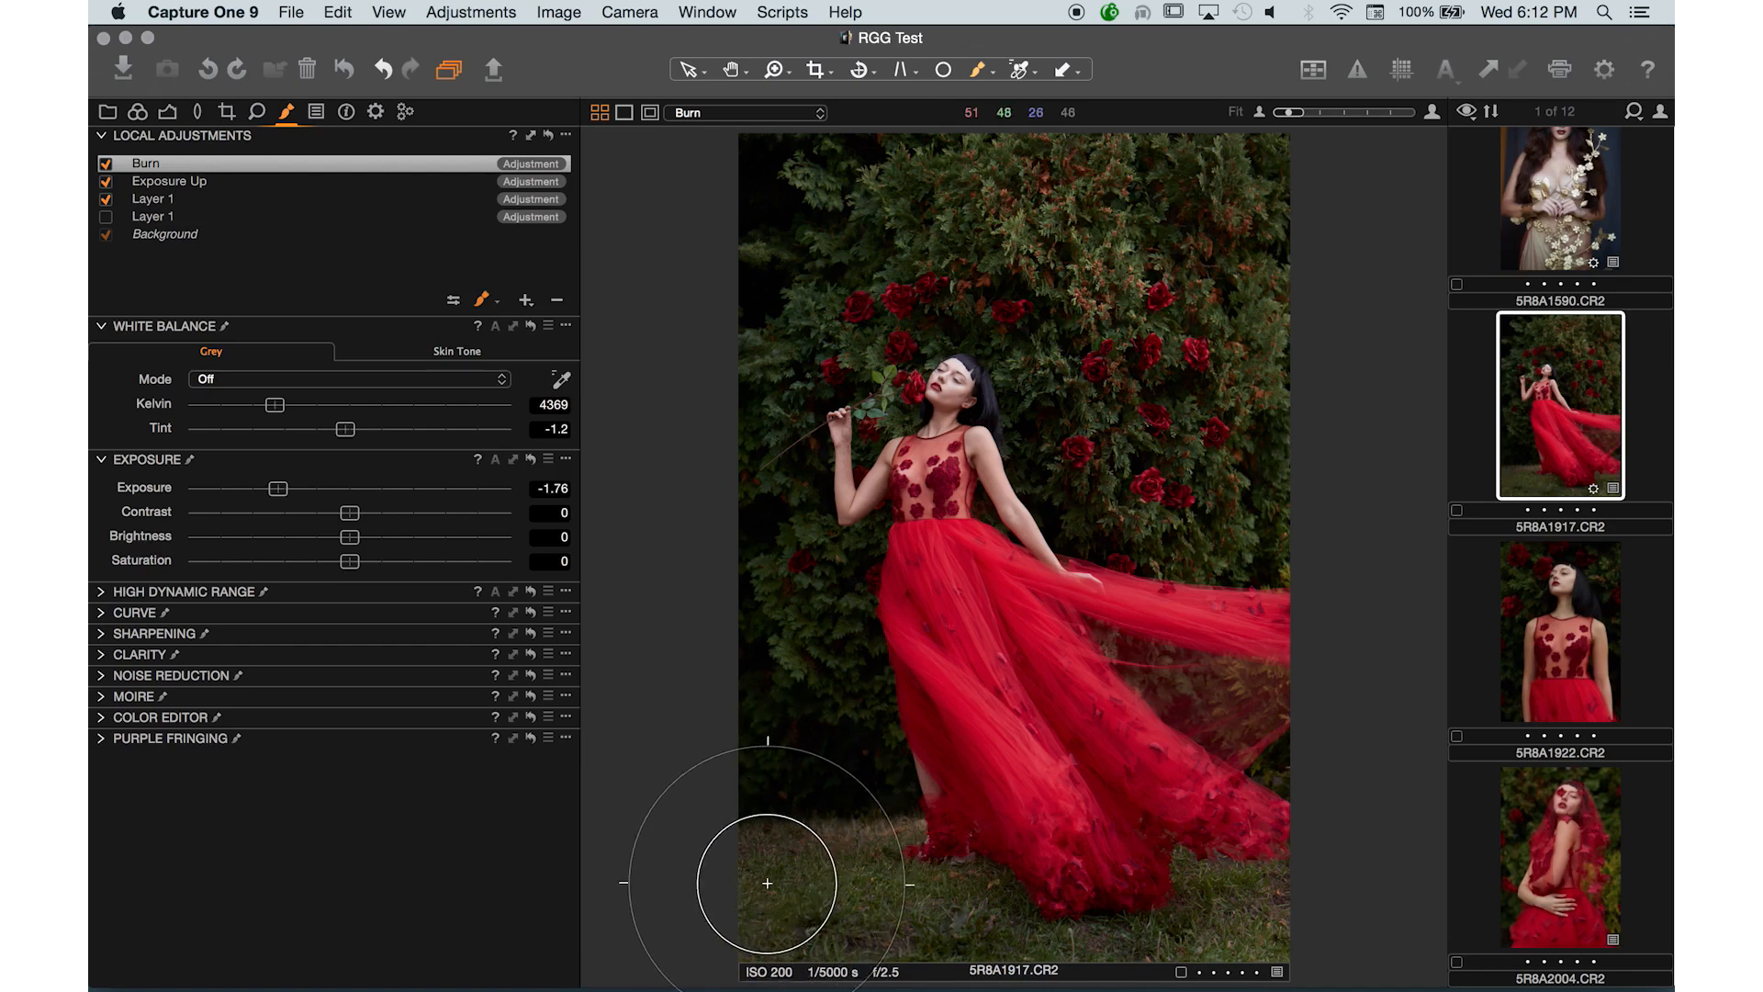
mouse_move(767, 883)
left_mouse_down()
mouse_move(673, 917)
mouse_move(952, 989)
left_mouse_up()
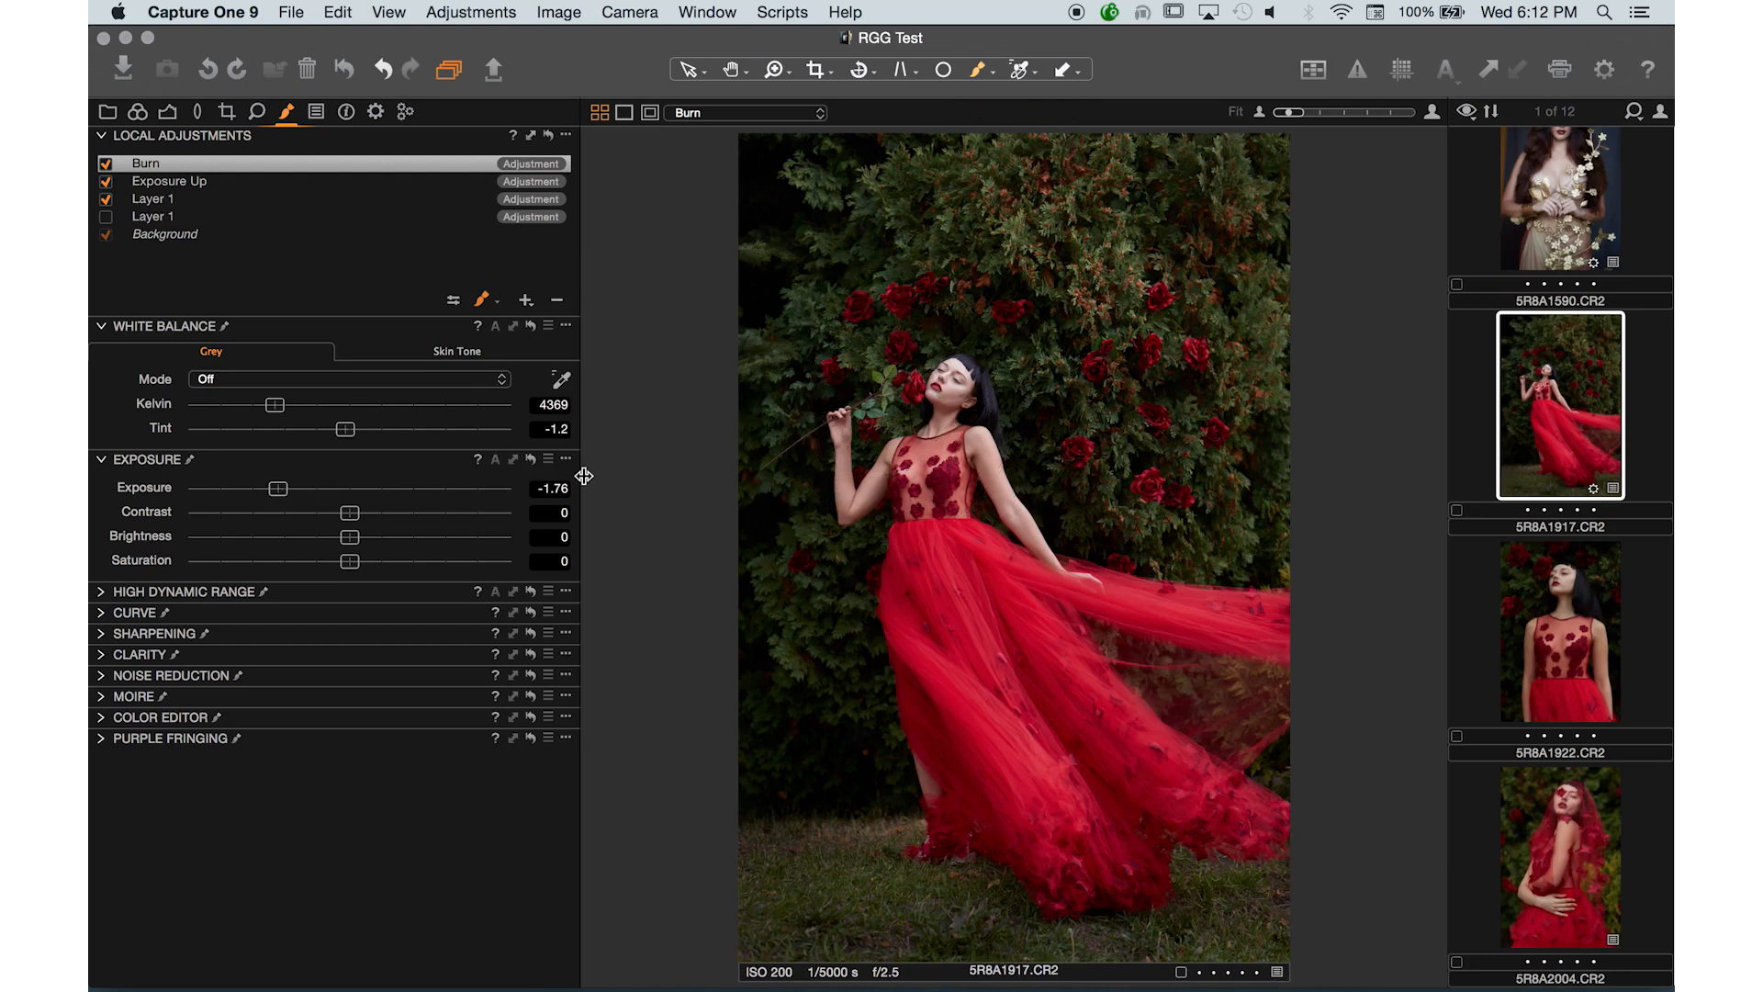
key("super+equal")
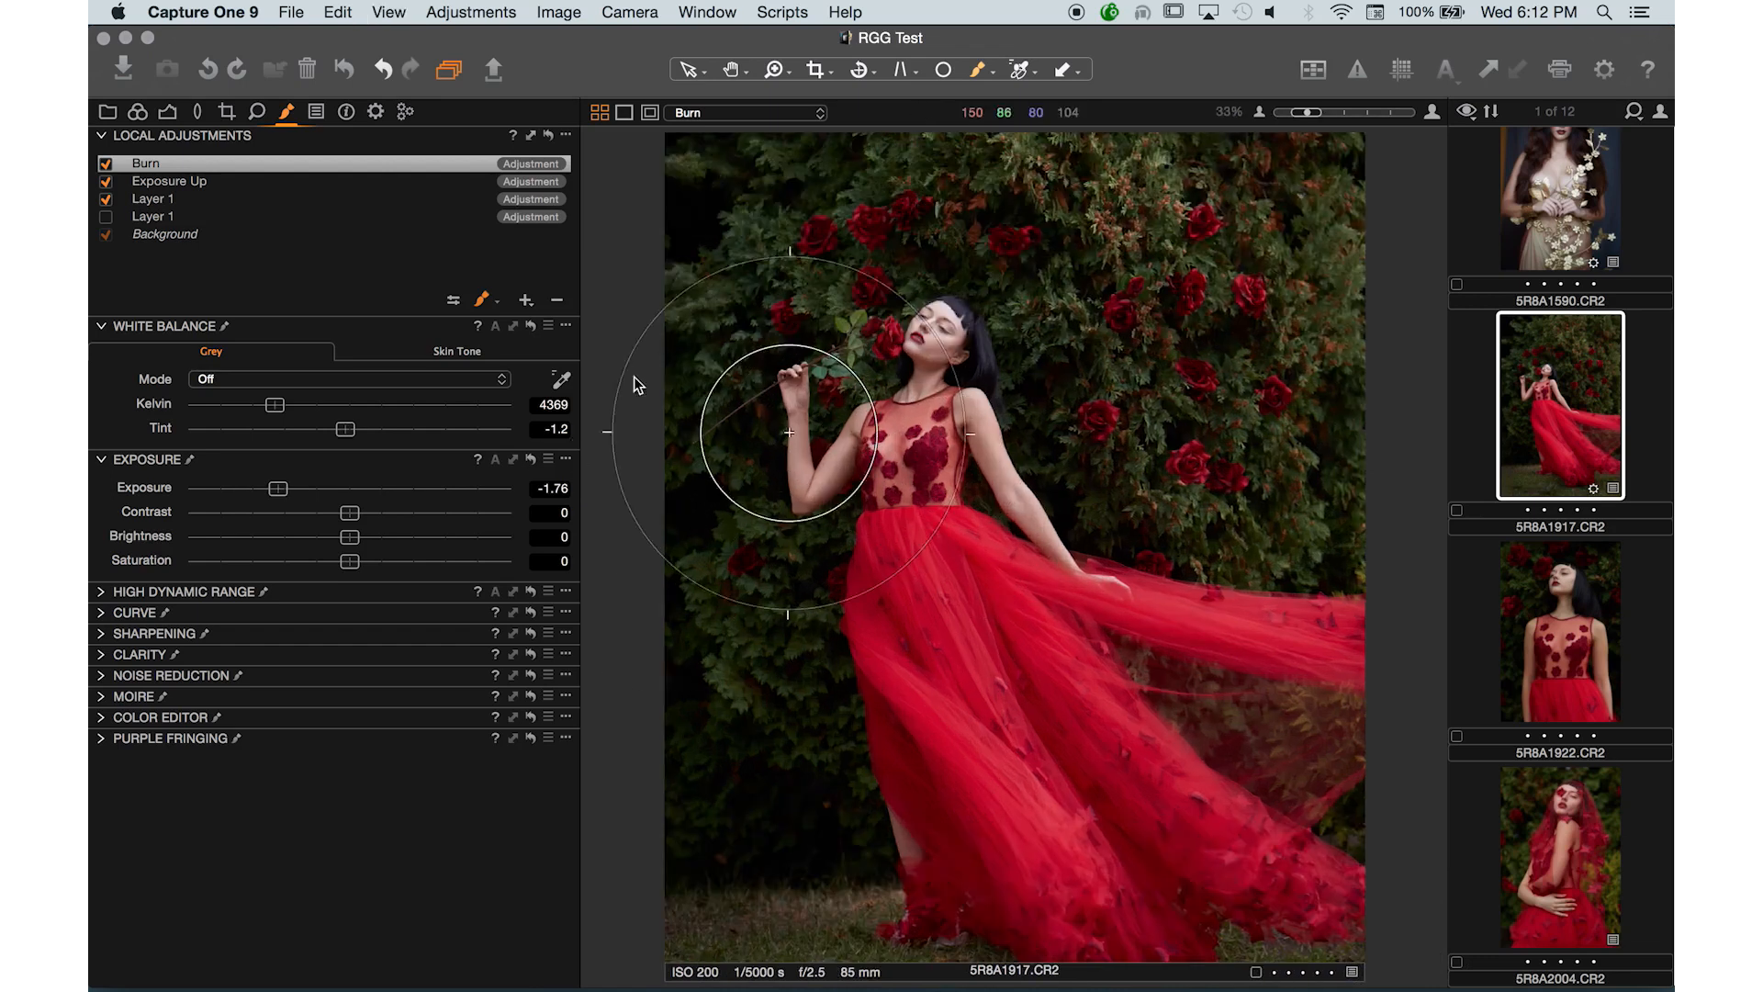
key("super+0")
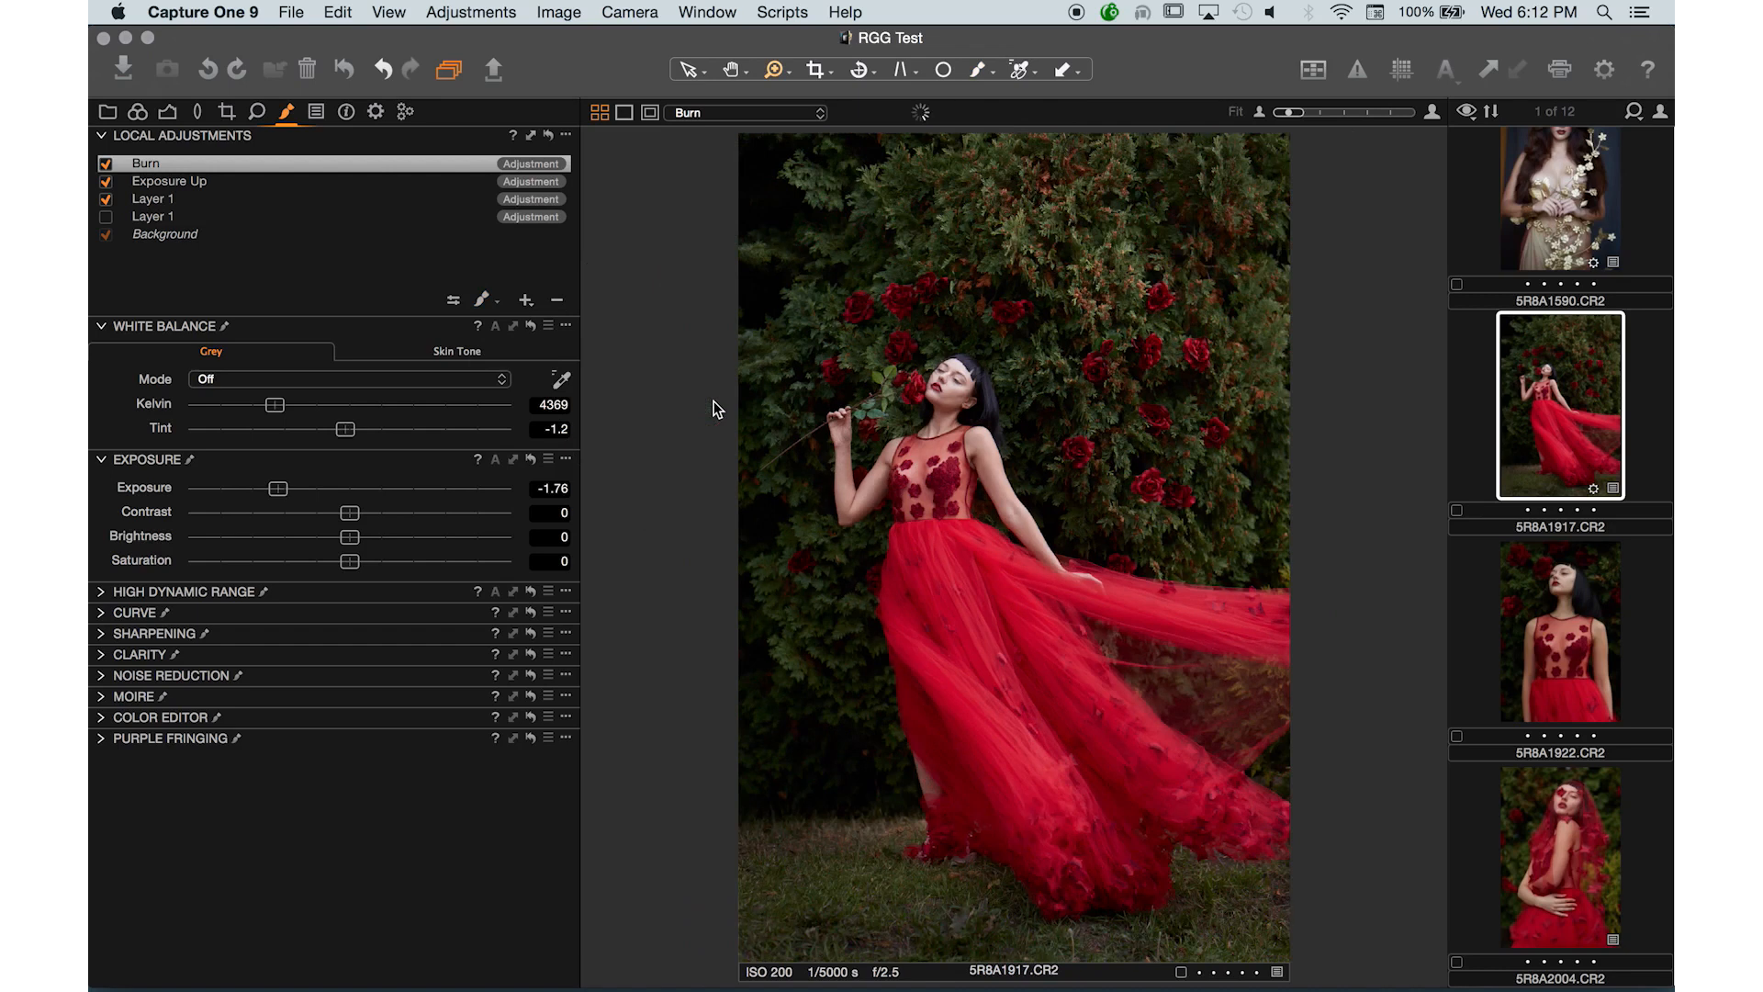
- Add a local adjustment layer named Dress Clarity
left_click(102, 655)
left_click(527, 301)
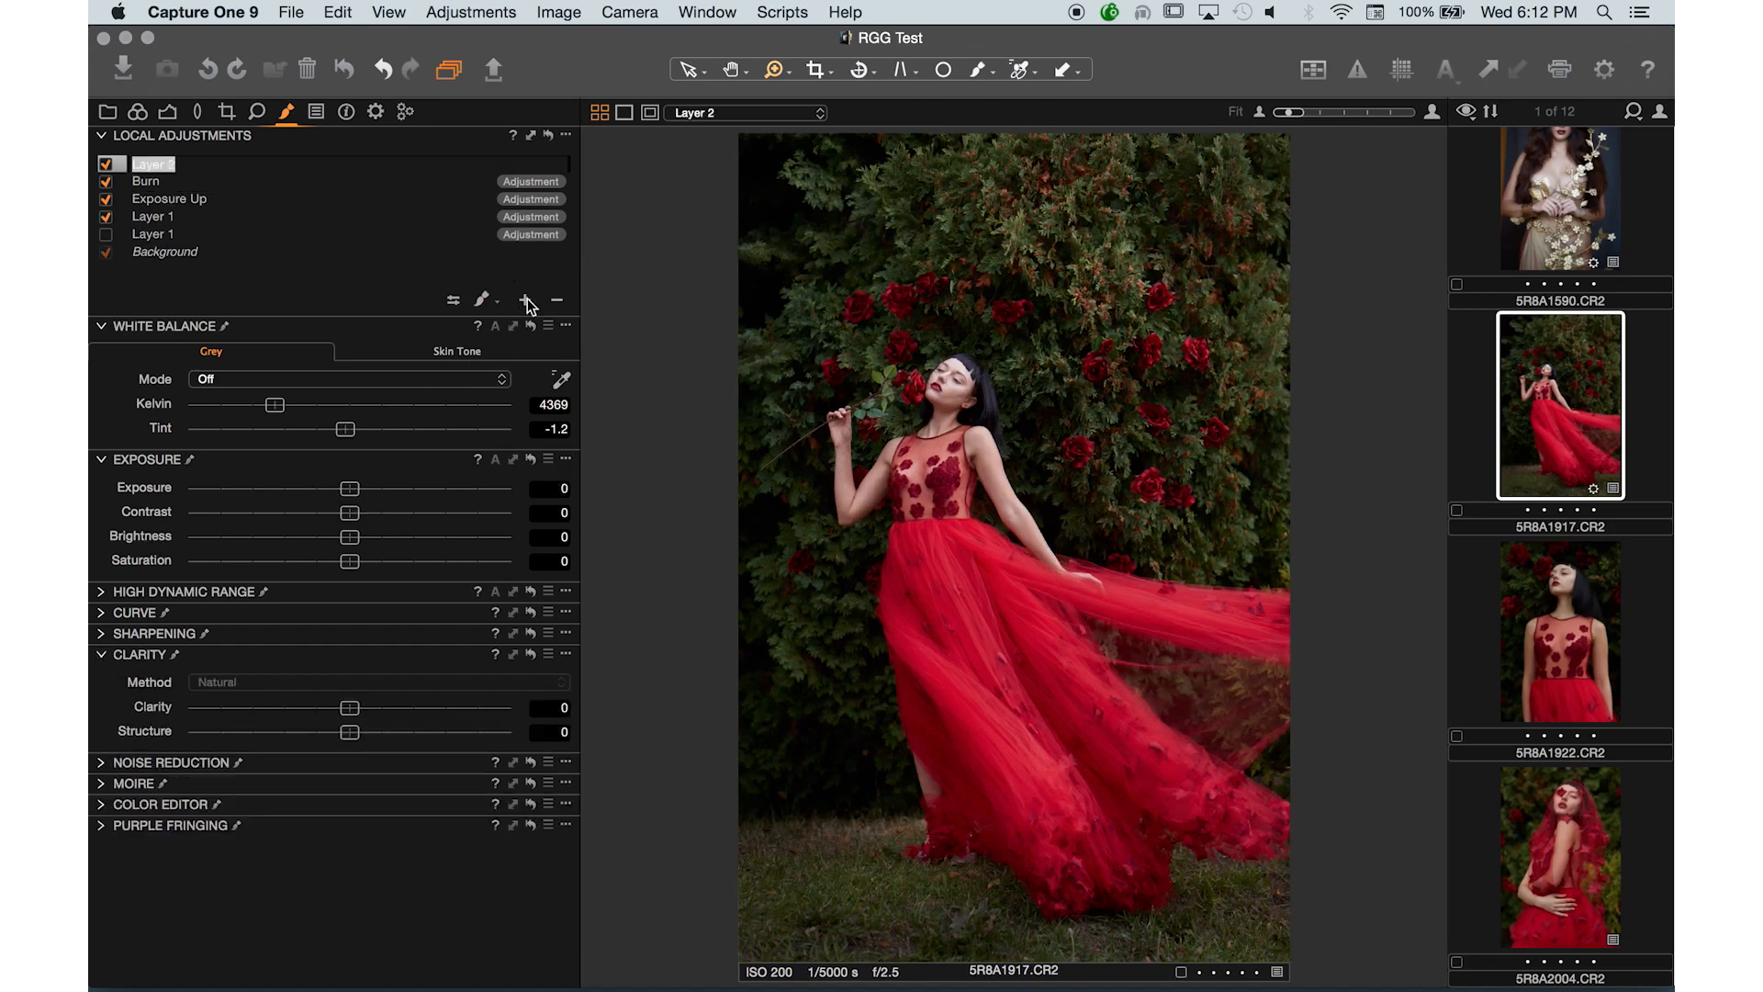
type("Dress Clarity")
key("Return")
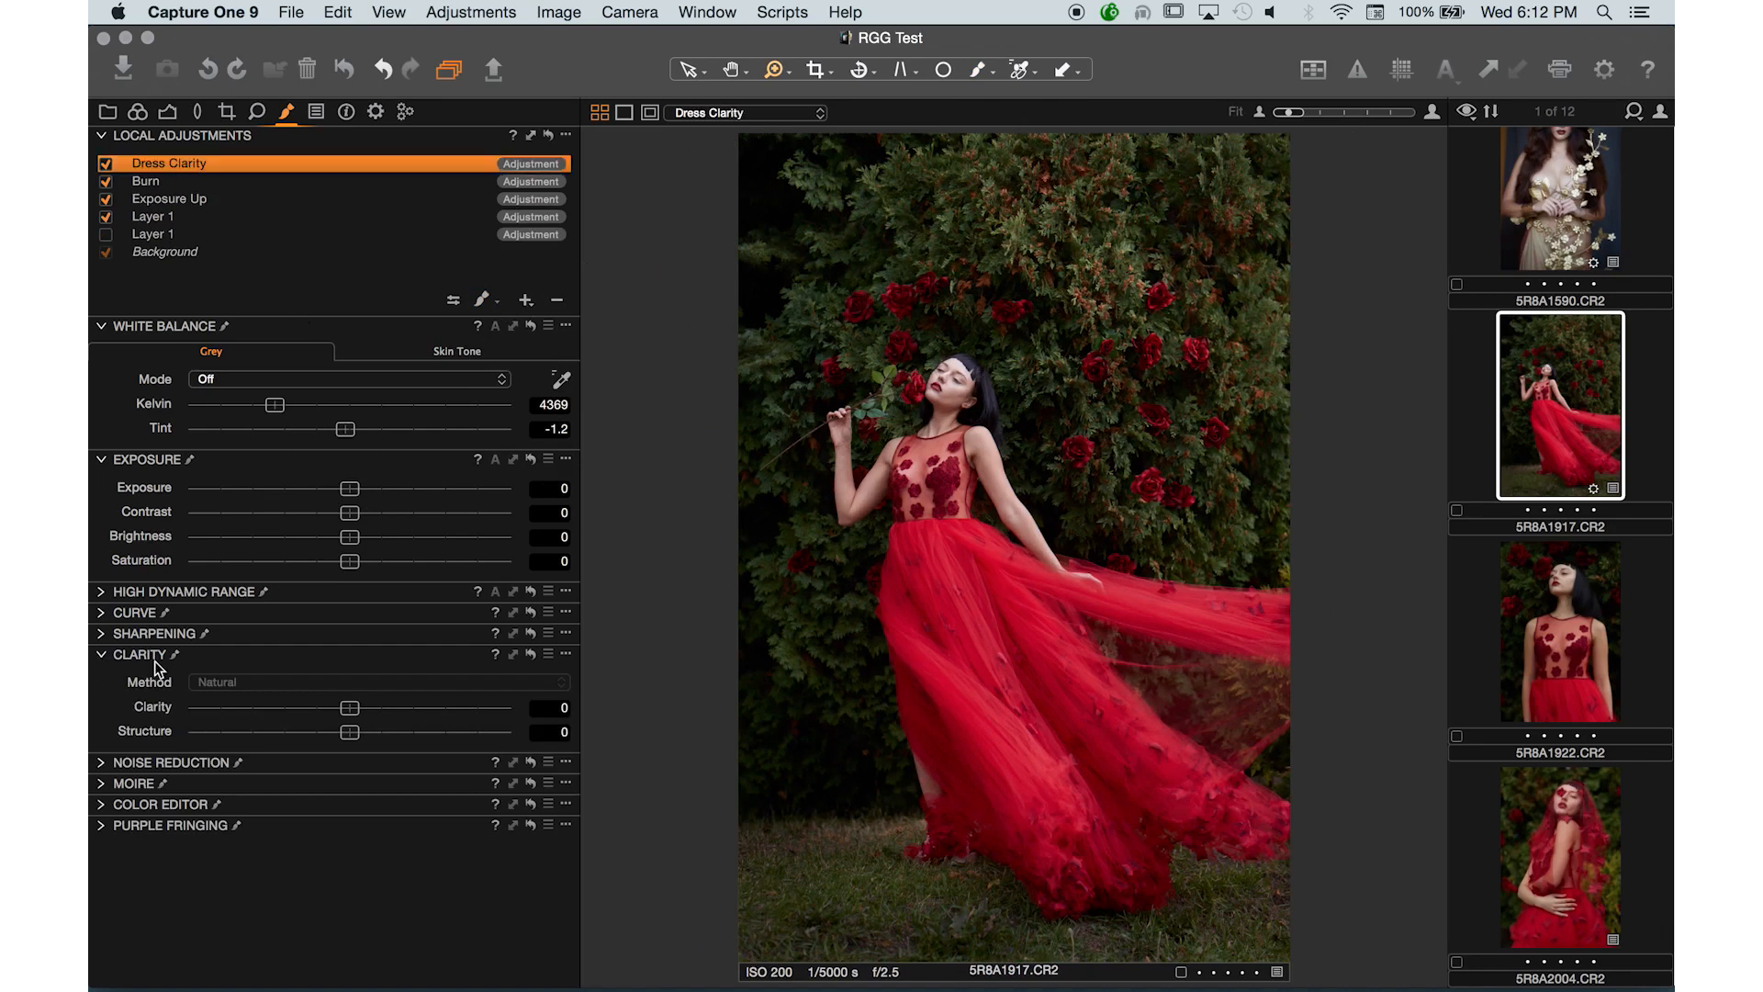
- Set the Dress Clarity layer's Clarity to 43 and select the Draw Mask brush
left_click(419, 708)
left_click(488, 305)
double_click(1151, 710)
left_click_drag(1054, 713, 806, 423)
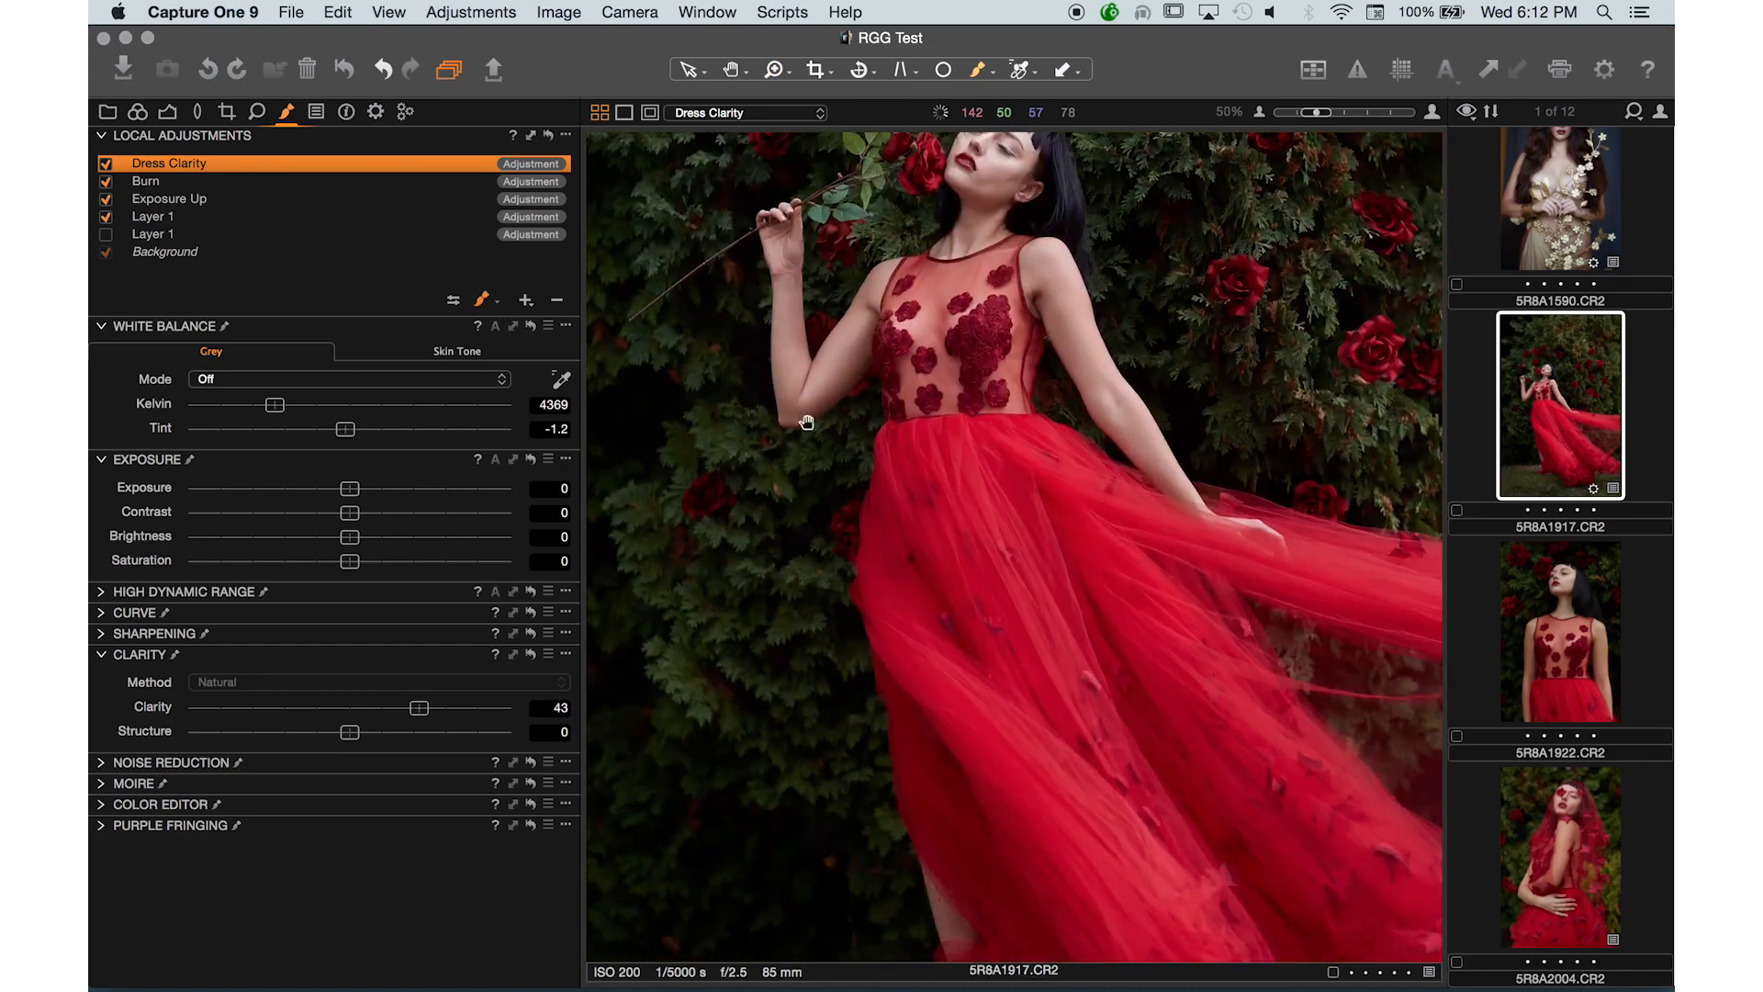
- Paint the Dress Clarity mask over the red dress, resizing the brush and panning across the gown and skirt
key("bracketleft")
key("bracketleft")
mouse_move(1105, 822)
left_mouse_down()
mouse_move(980, 551)
mouse_move(1290, 849)
mouse_move(984, 546)
mouse_move(1215, 815)
left_mouse_up()
key("space")
left_click_drag(1071, 705, 1061, 703)
left_click_drag(920, 540, 901, 515)
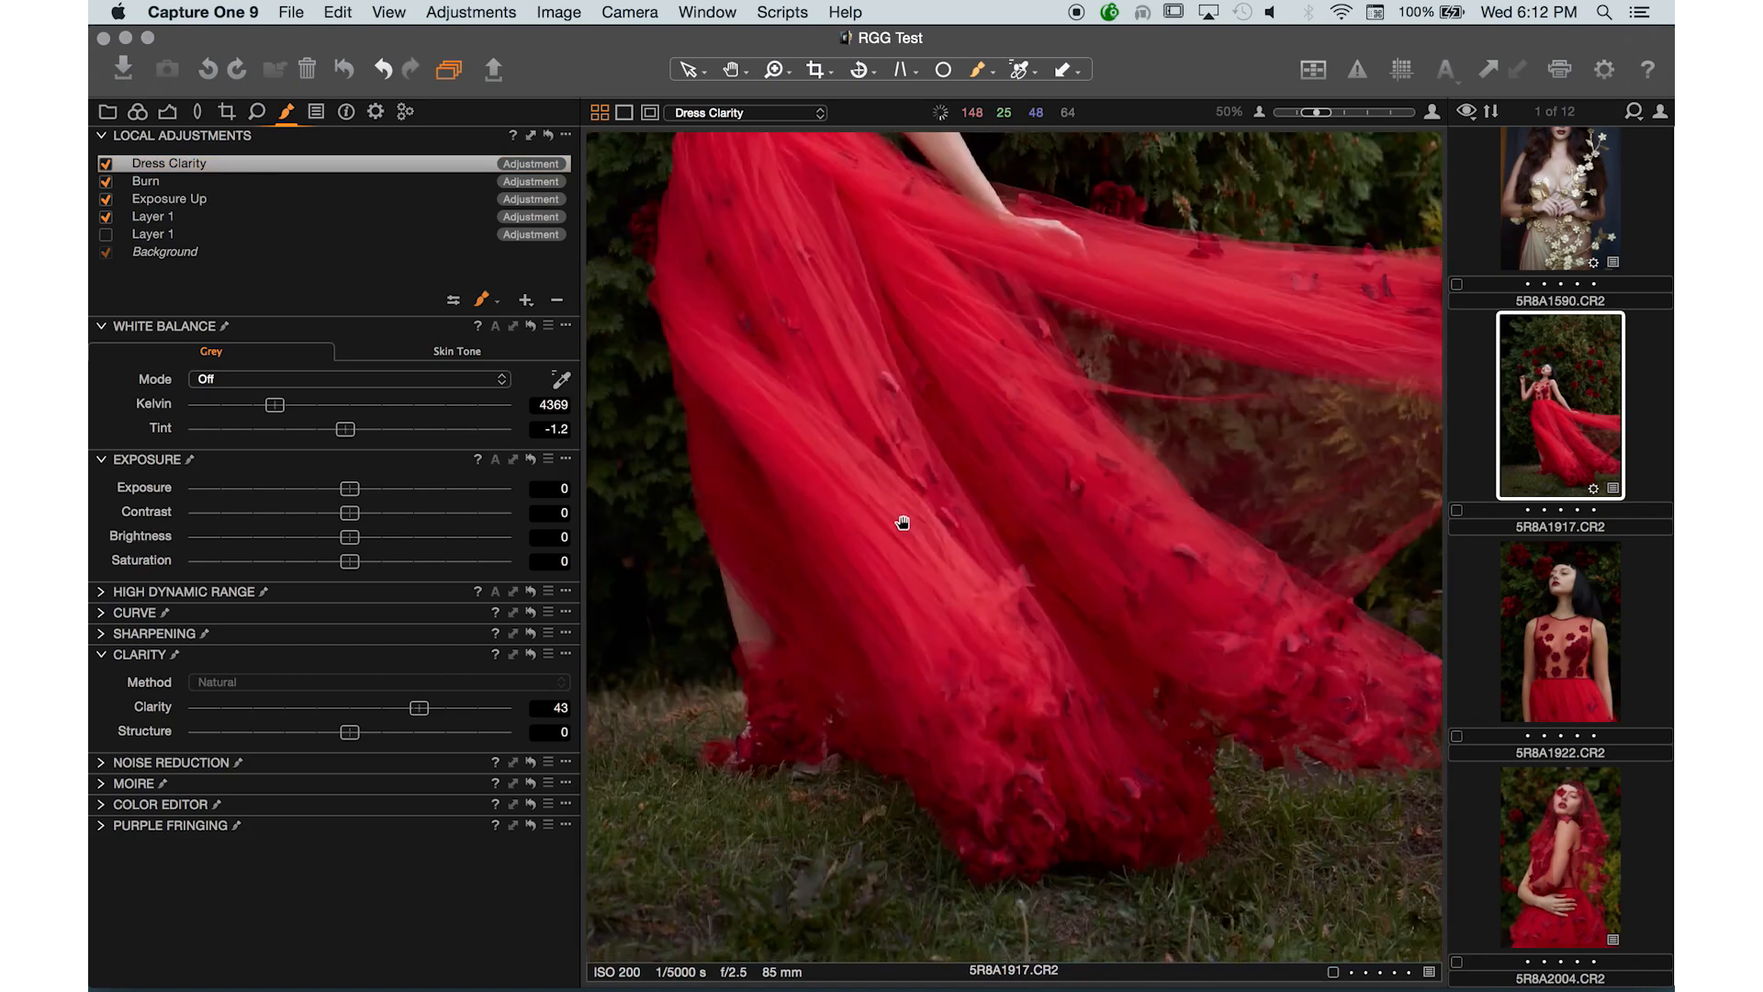
mouse_move(896, 333)
left_mouse_down()
mouse_move(1085, 771)
mouse_move(859, 255)
left_mouse_up()
key("space")
left_click_drag(892, 520, 890, 514)
key("space")
left_click_drag(819, 436, 837, 536)
key("bracketleft")
key("bracketleft")
key("bracketleft")
key("bracketleft")
key("bracketleft")
key("bracketleft")
key("bracketleft")
key("bracketleft")
key("bracketleft")
key("bracketleft")
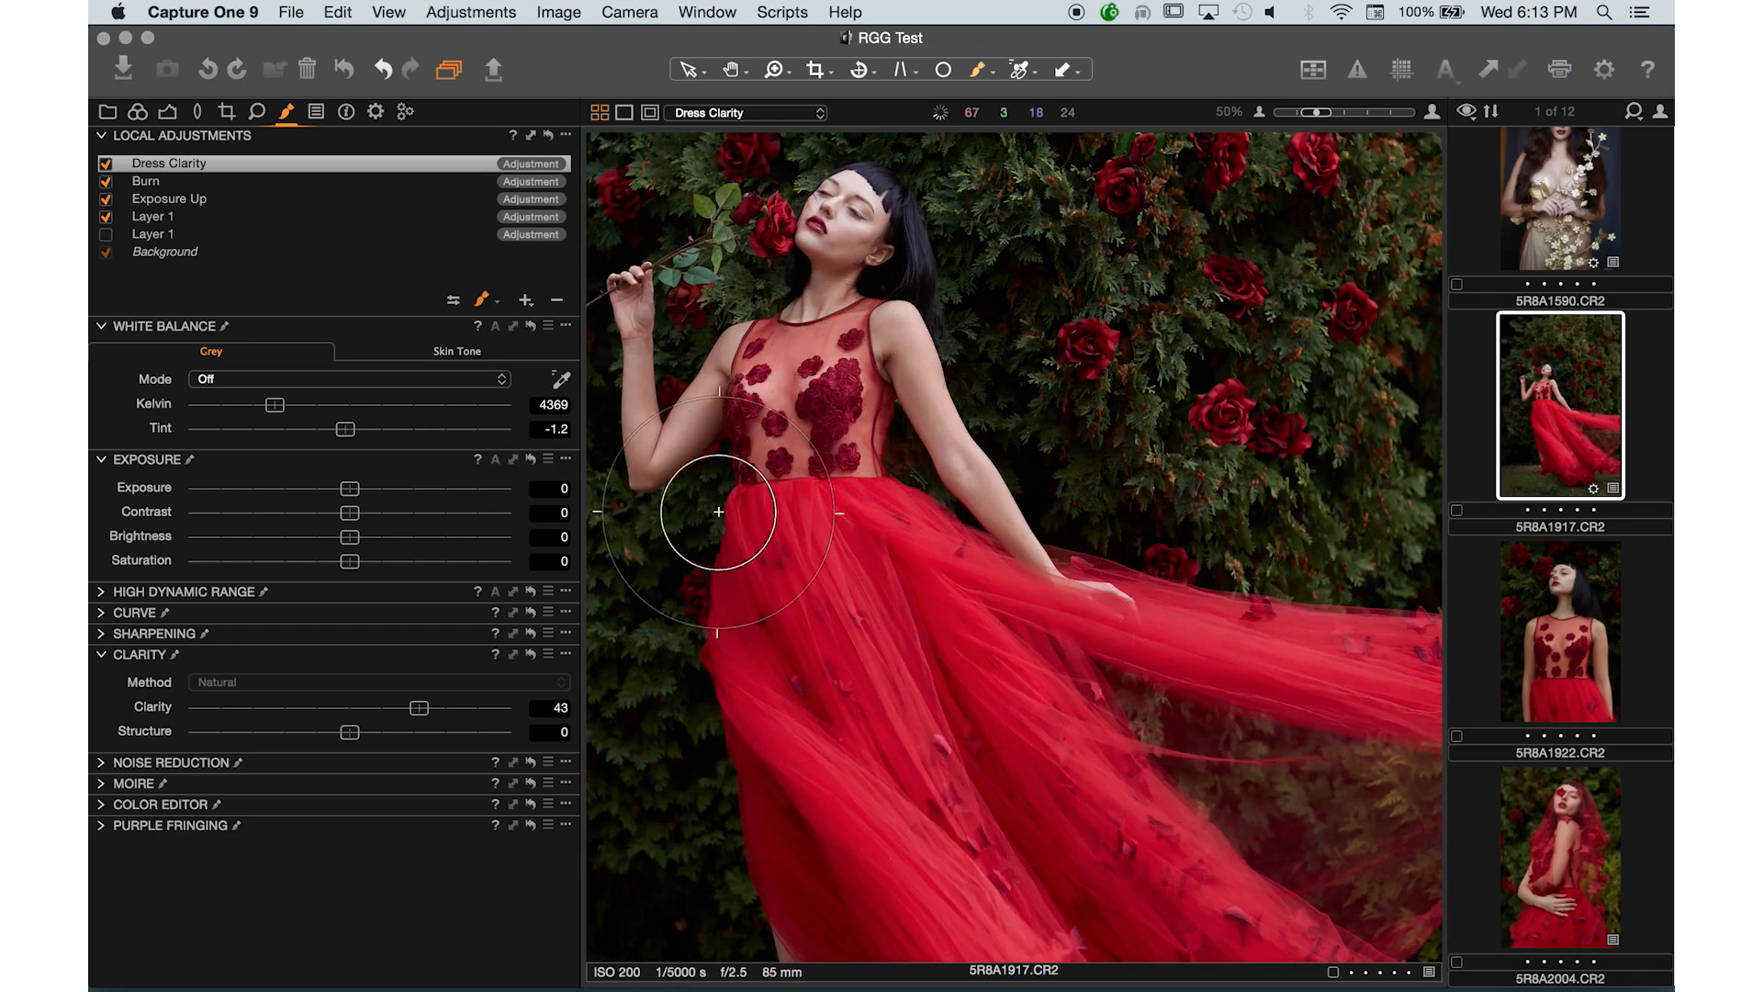
- Toggle the Dress Clarity layer off and on to compare the effect, and fit the image to the viewer
left_click(106, 164)
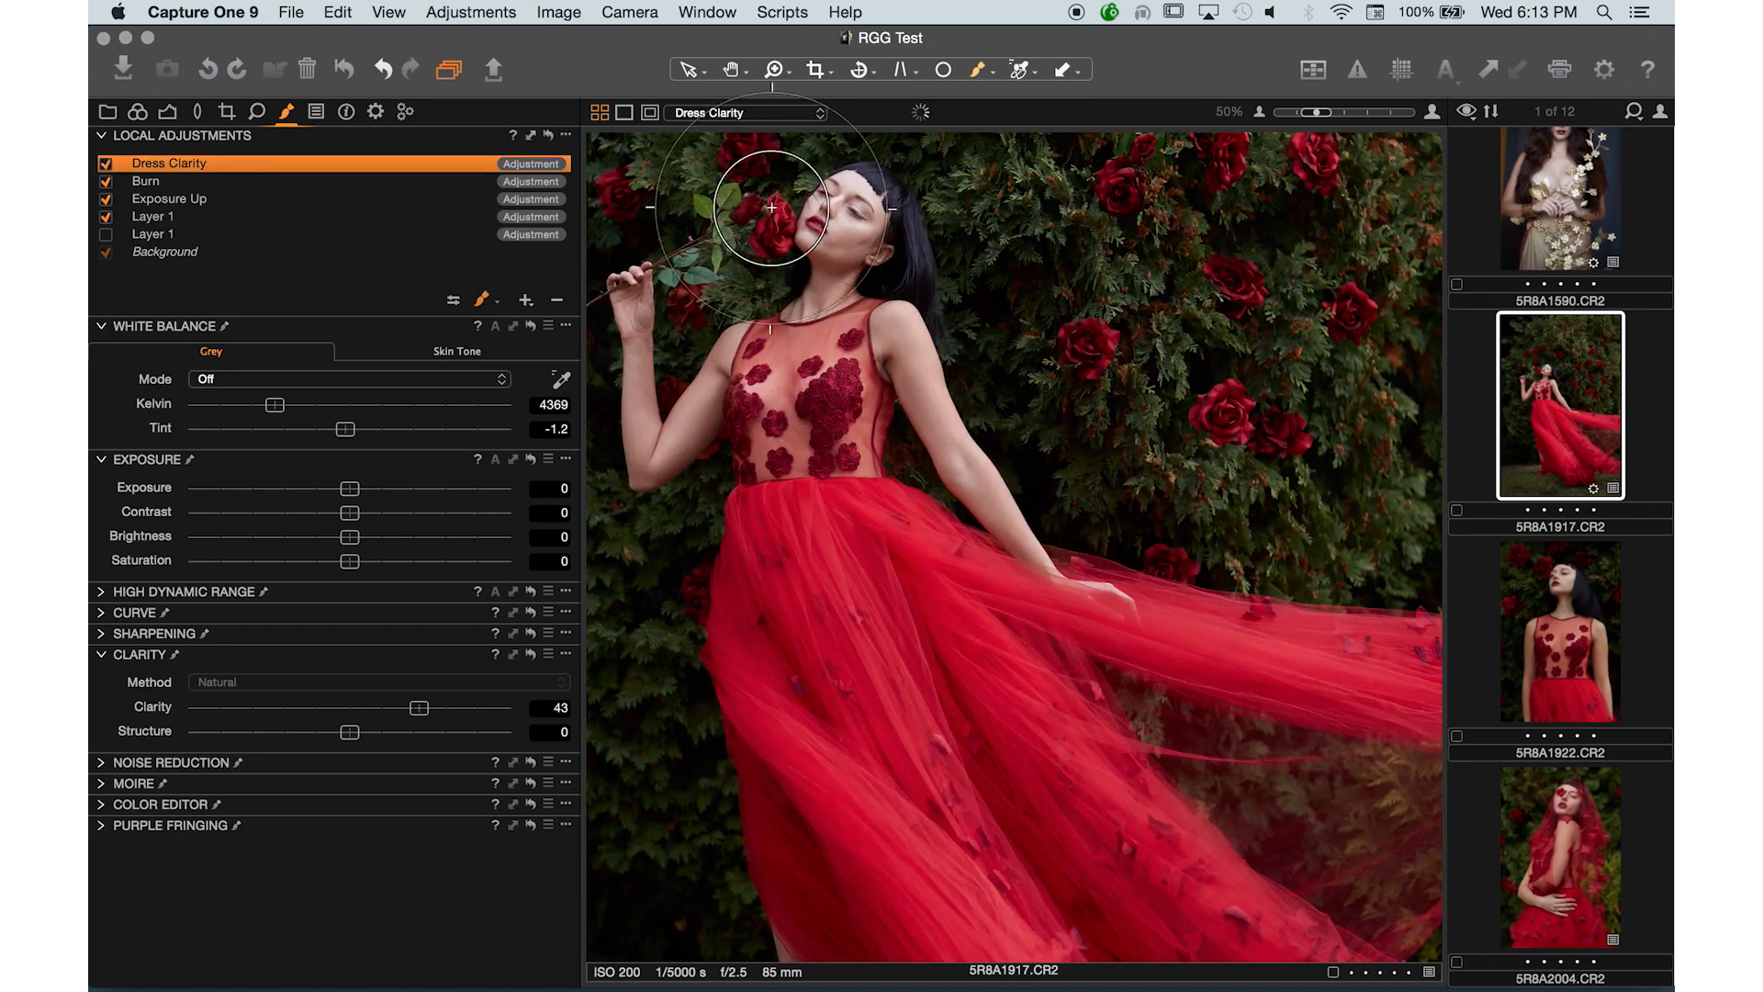
left_click(749, 222)
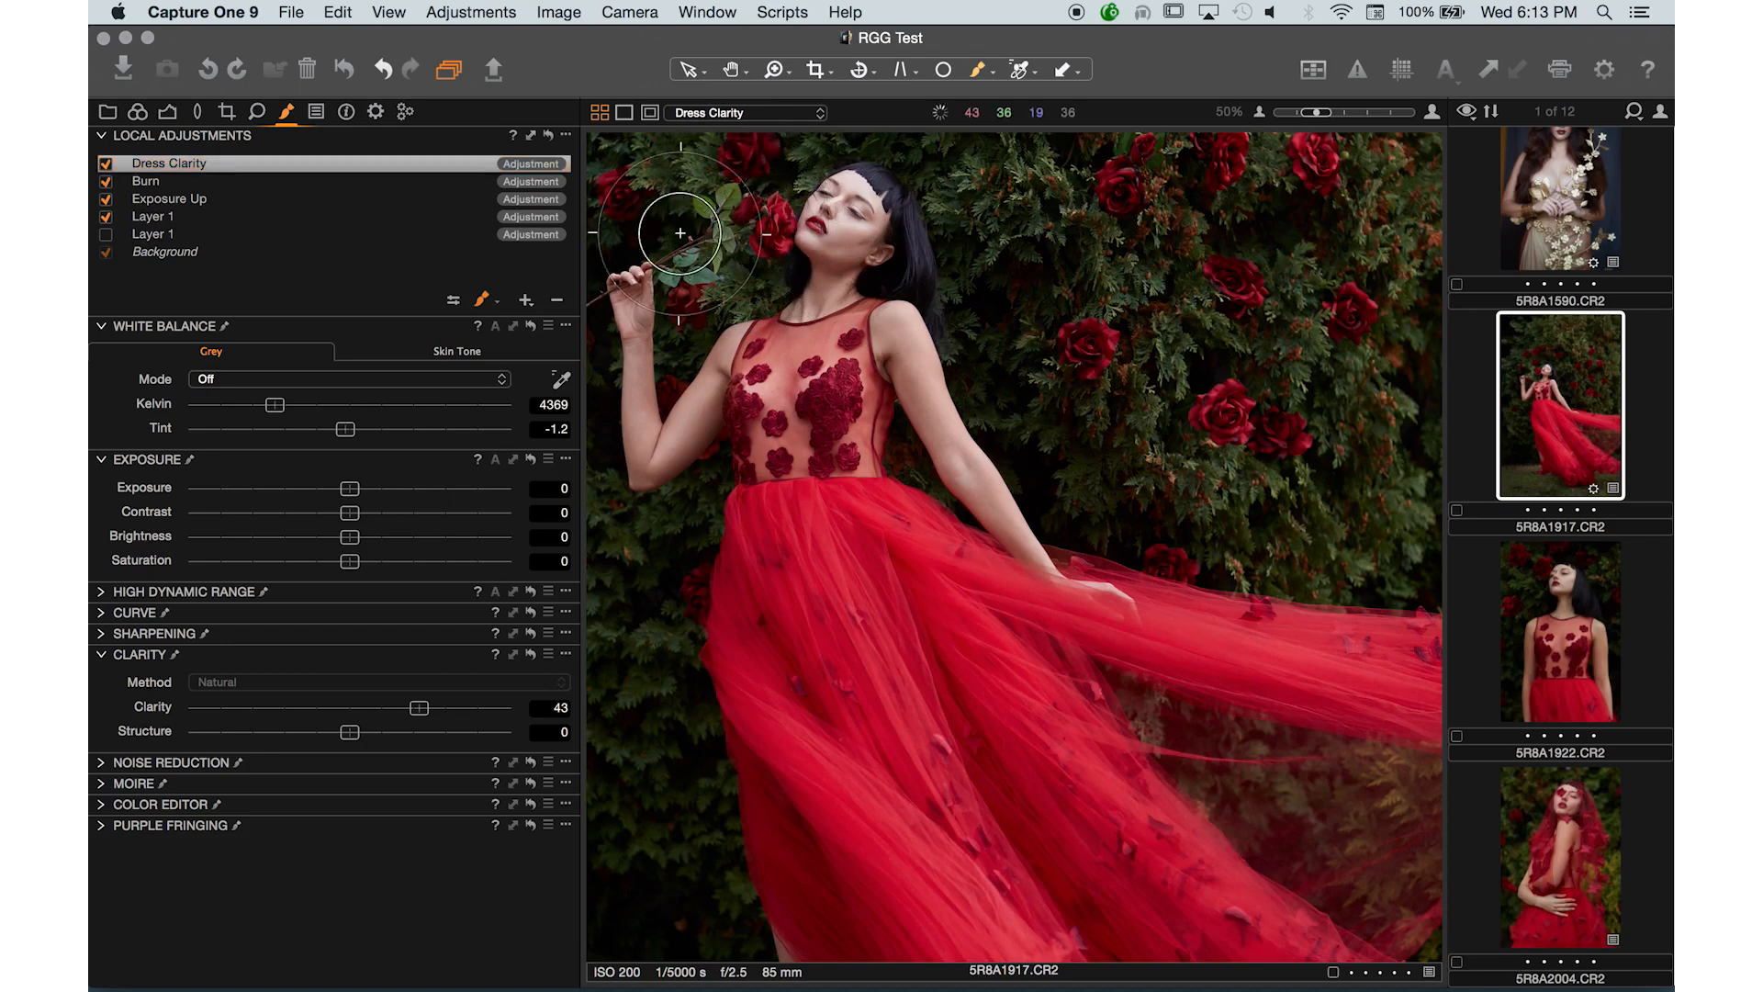
key("super+0")
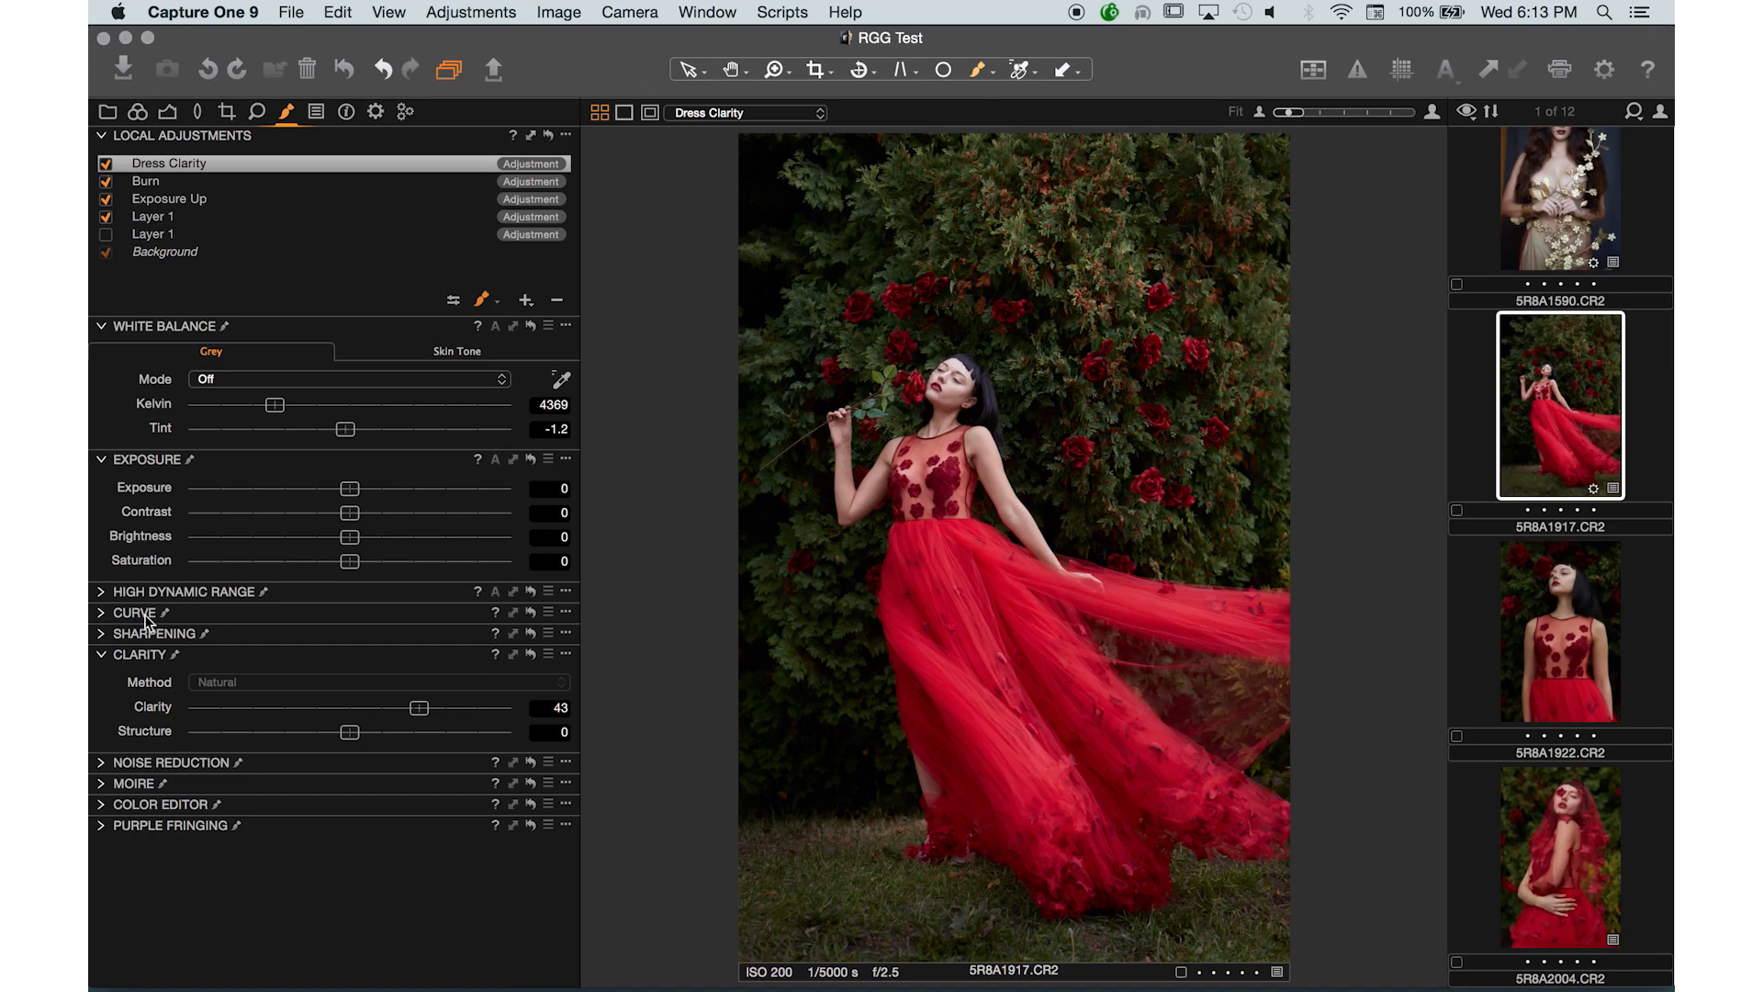
- Open the Curve tool and select its Blue channel
left_click(101, 808, "alt")
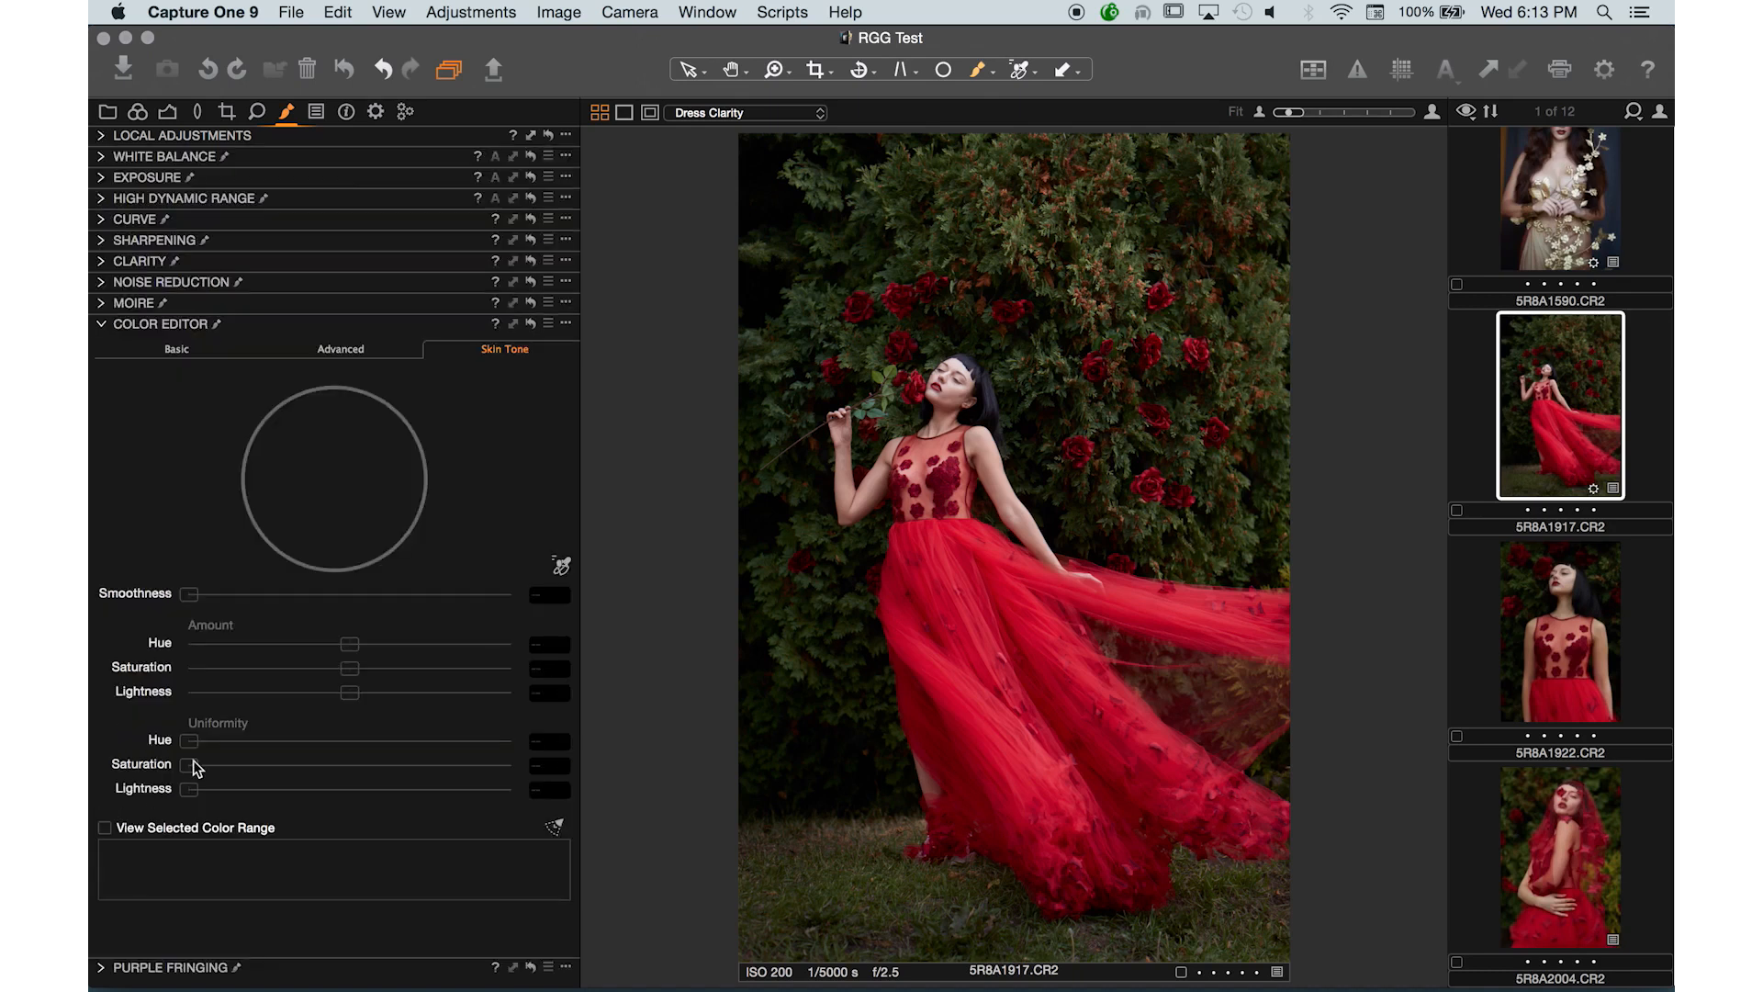
left_click(103, 324, "alt")
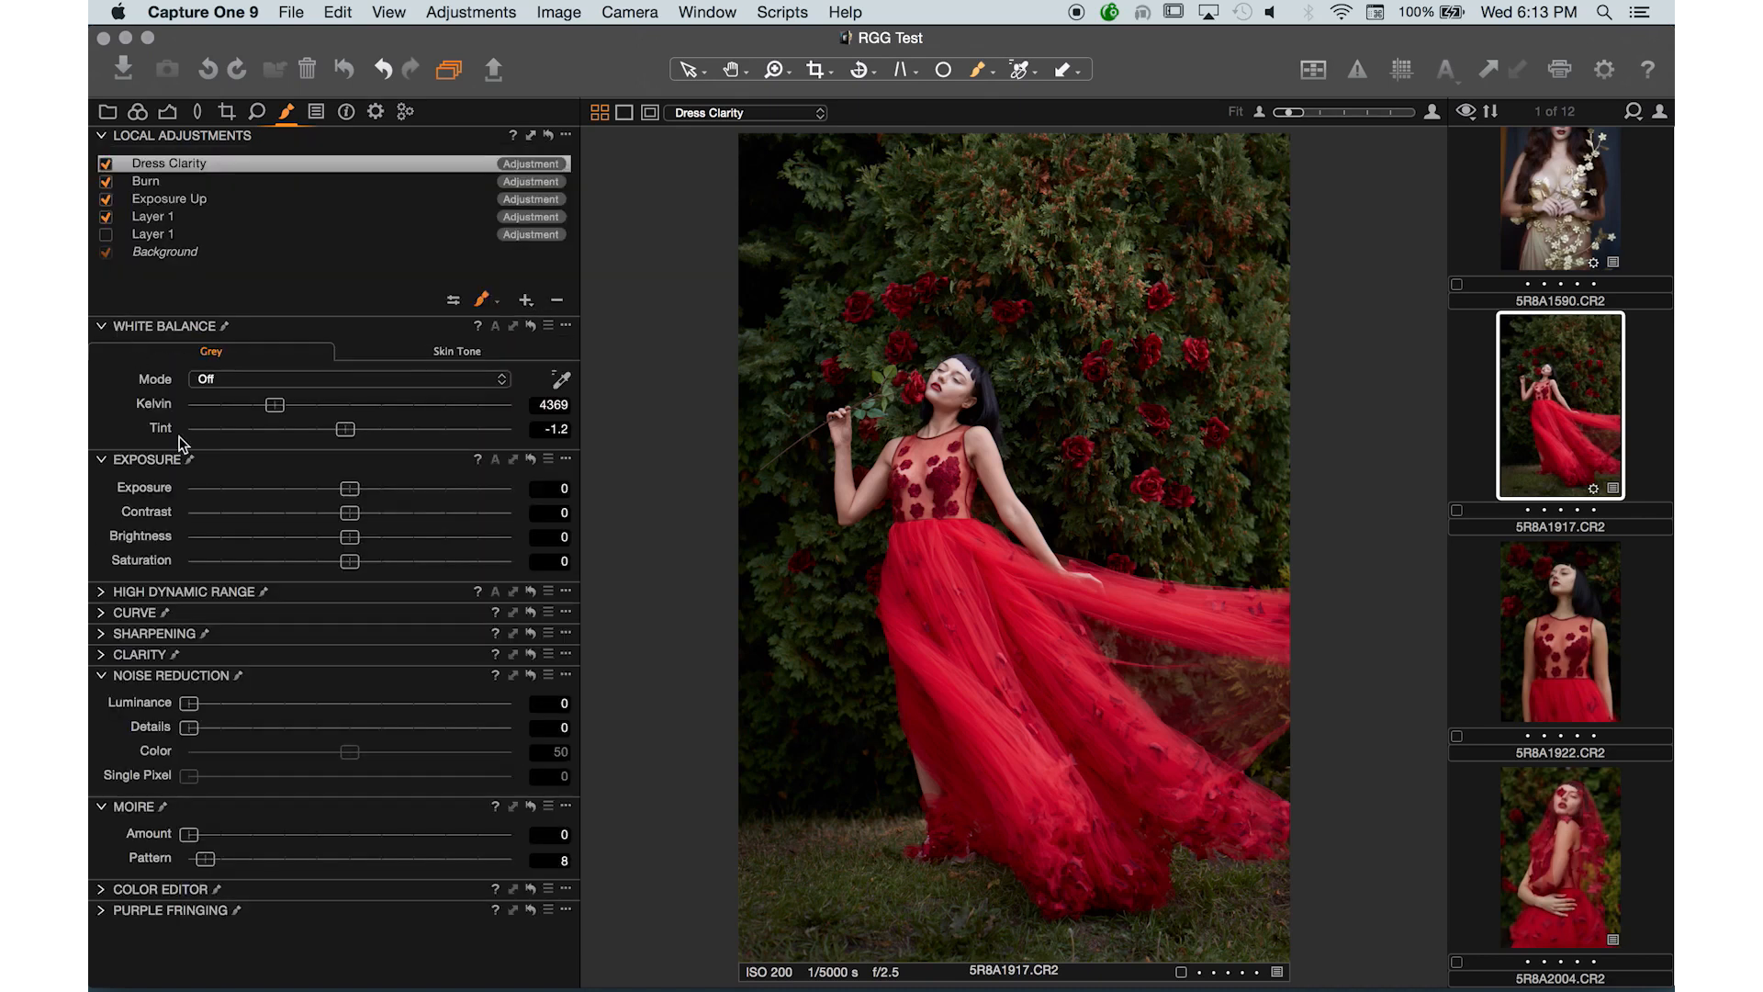
left_click(103, 614)
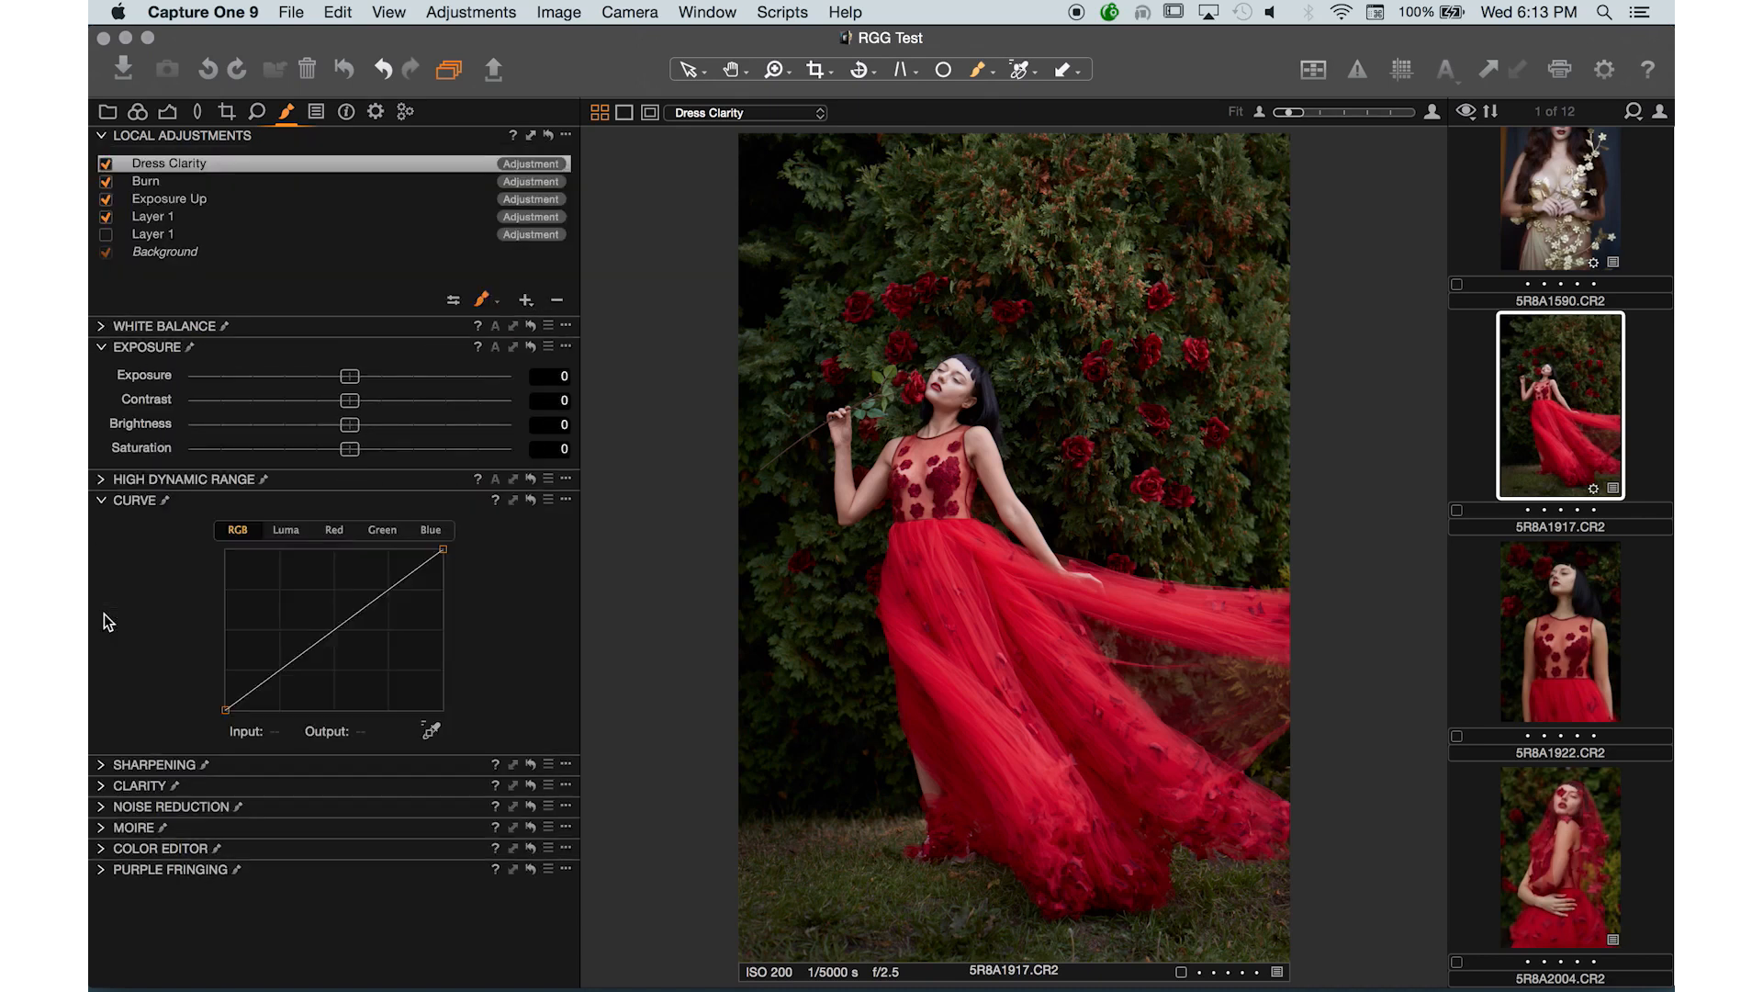
left_click(432, 531)
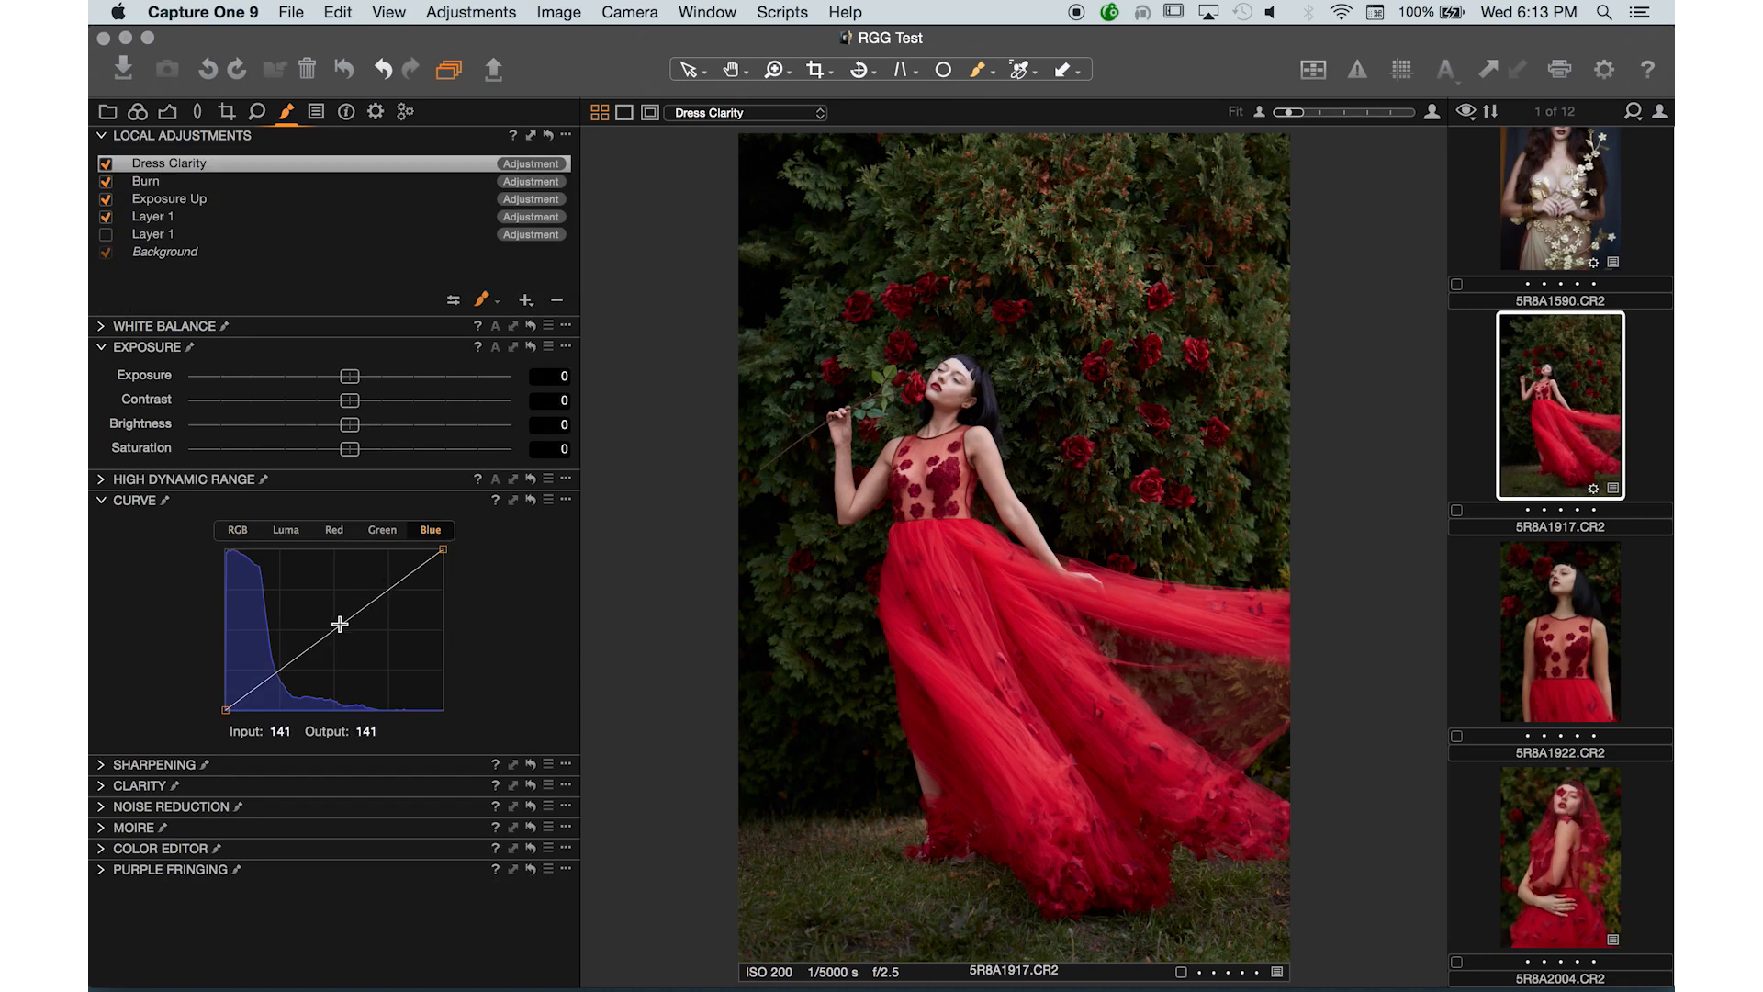
mouse_move(337, 623)
left_mouse_down()
mouse_move(337, 595)
mouse_move(338, 610)
left_mouse_up()
left_click_drag(339, 611, 358, 654)
key("Delete")
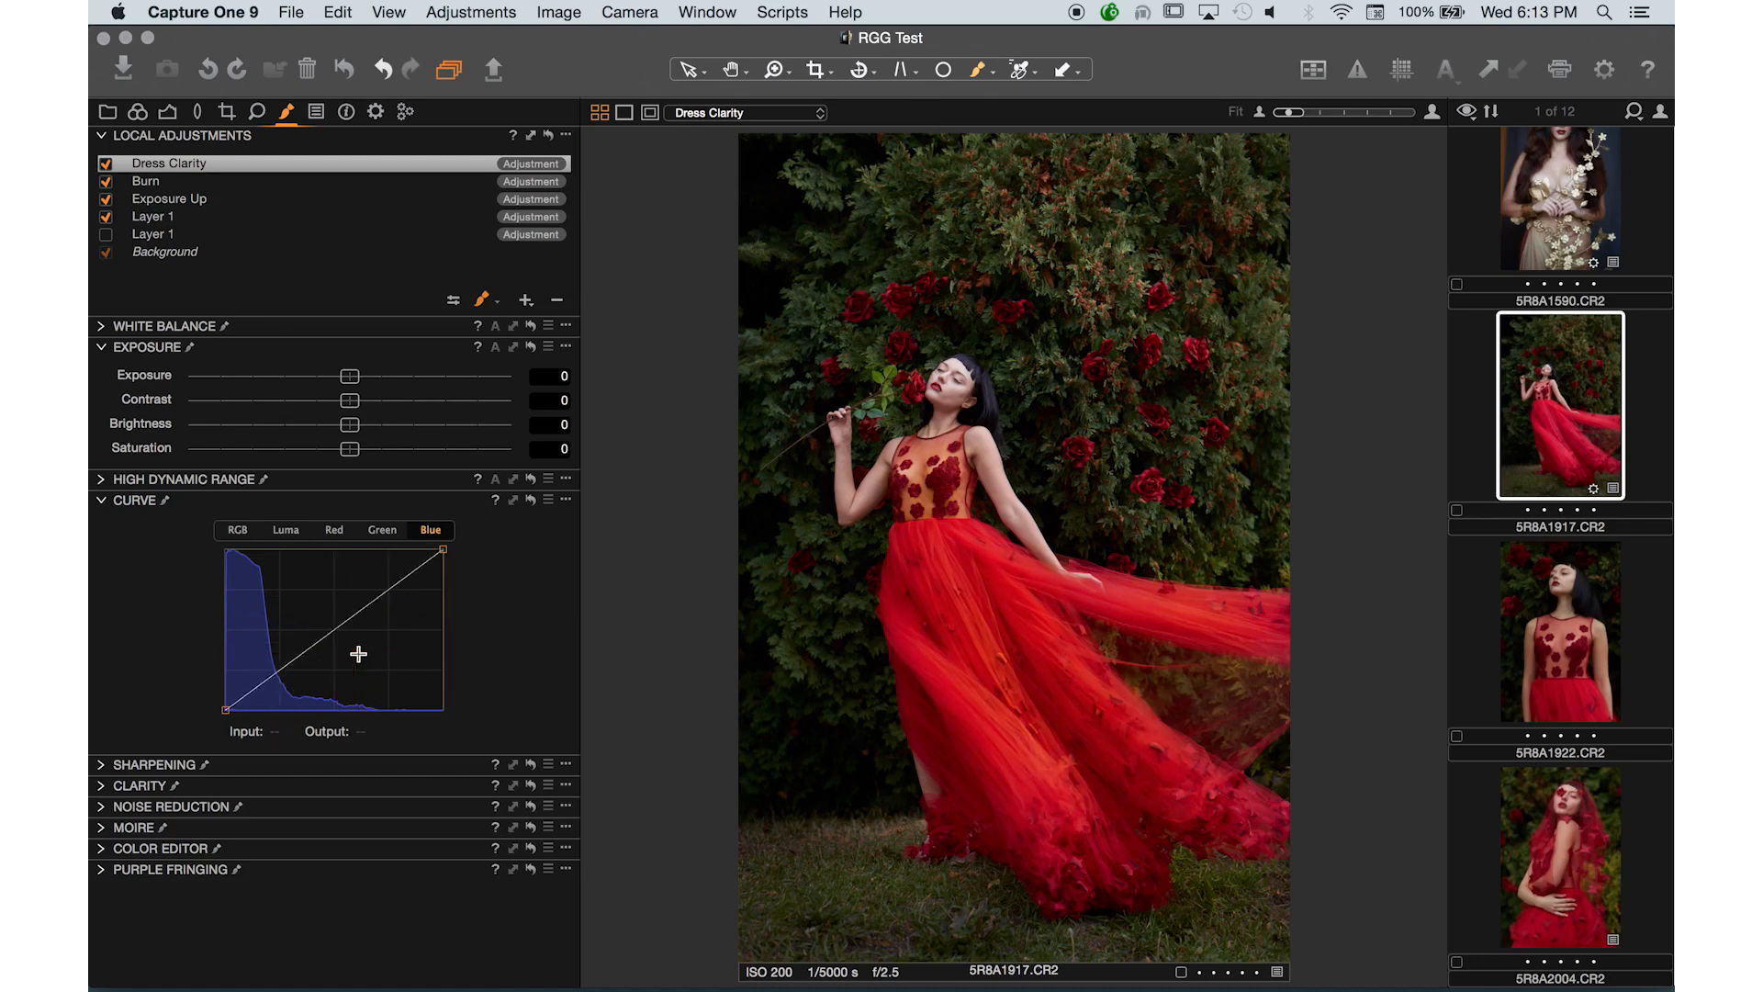
- Add a new local adjustment layer named Blue in the shadows
left_click(529, 300)
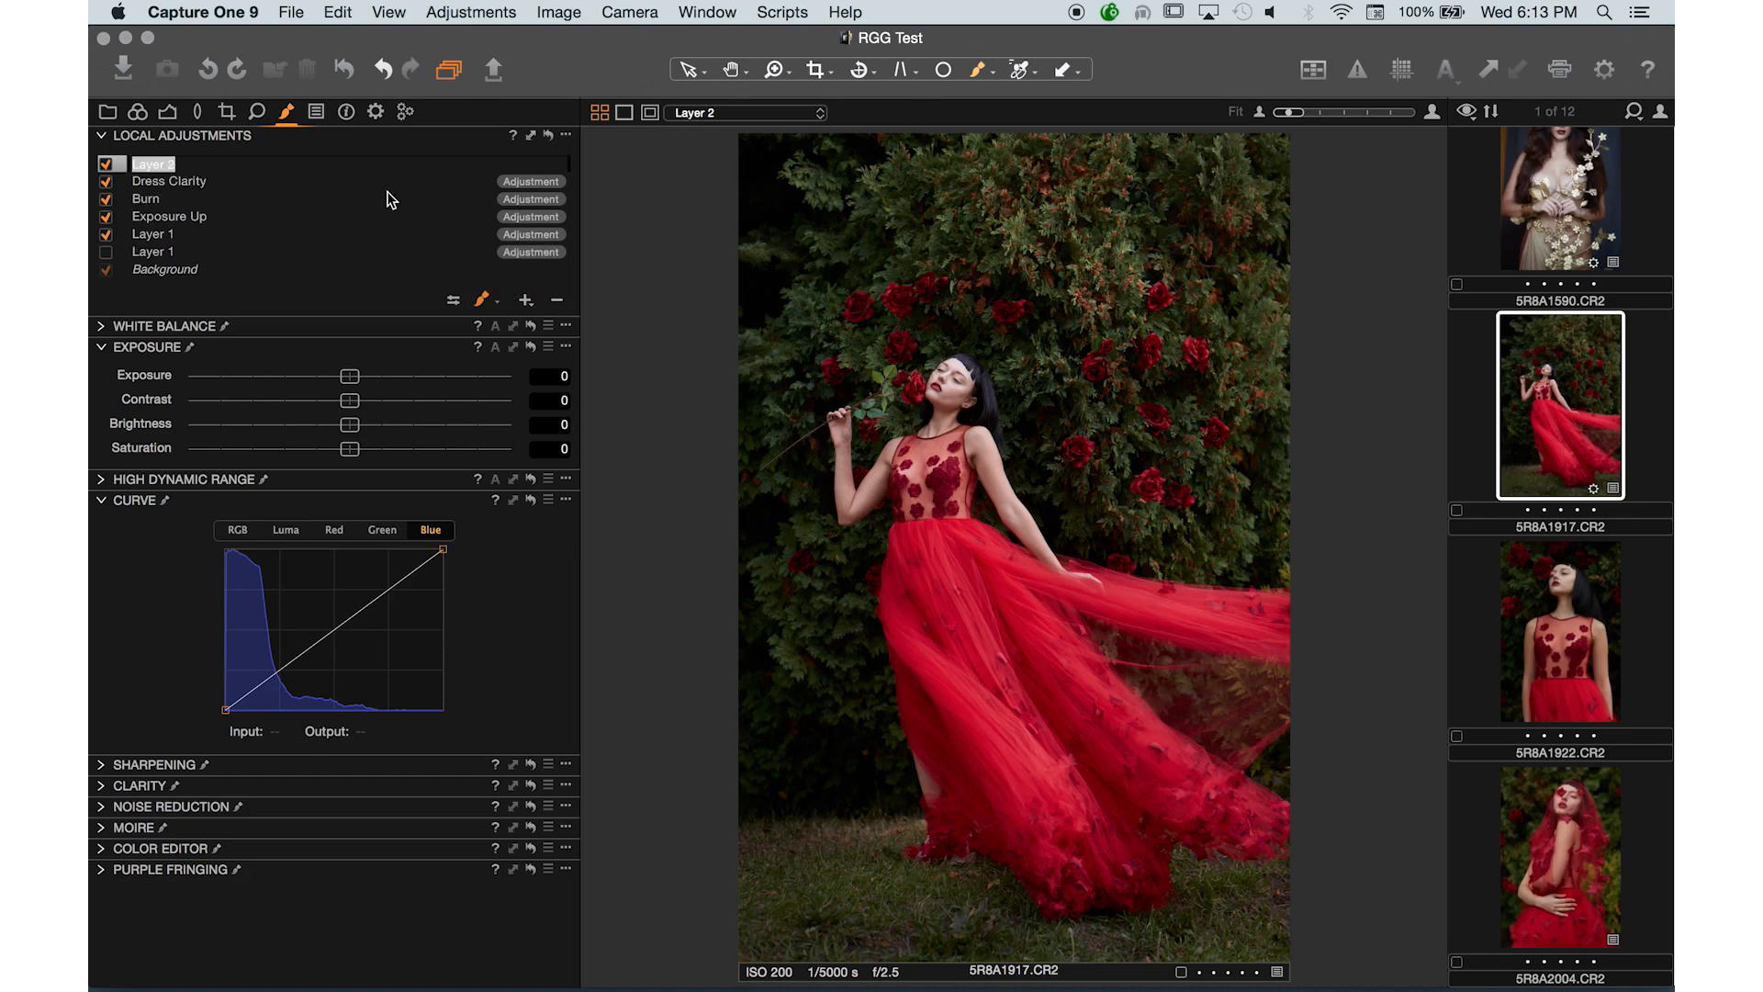
type("Blue in the shadows")
key("Return")
- Raise the Blue curve's black point to add blue to the shadows
right_click(227, 711)
left_click(224, 712)
right_click(227, 712)
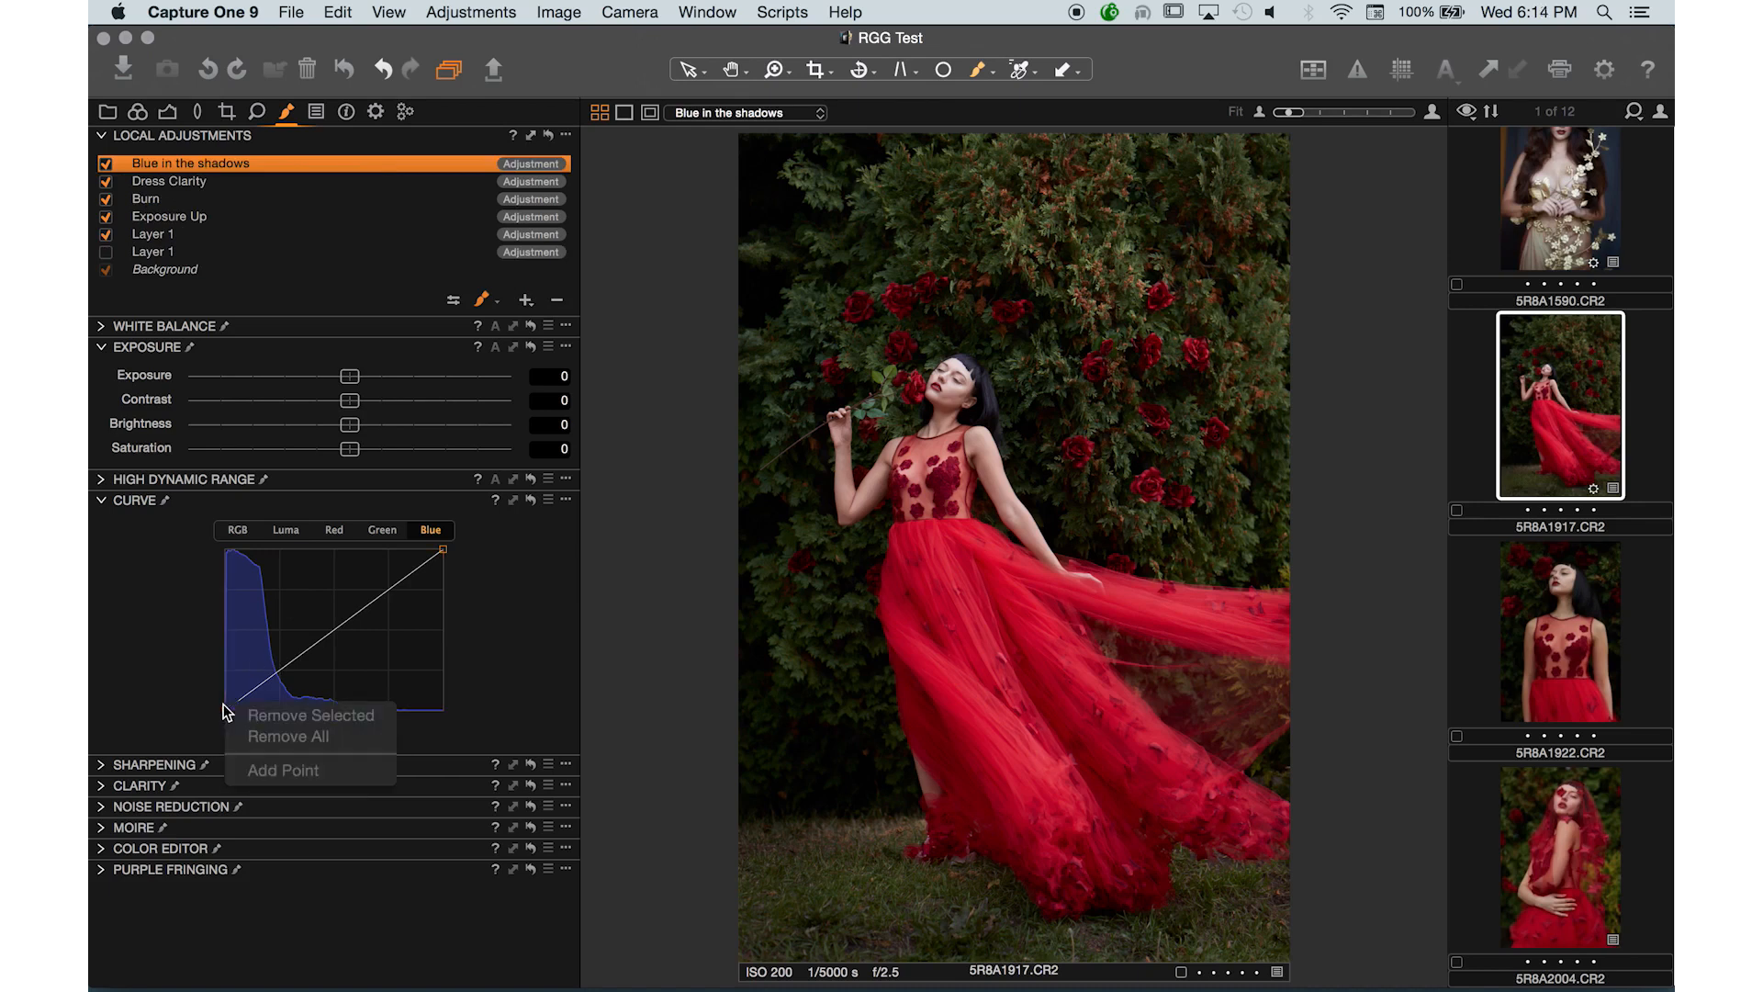
left_click(227, 710)
left_click_drag(225, 710, 226, 684)
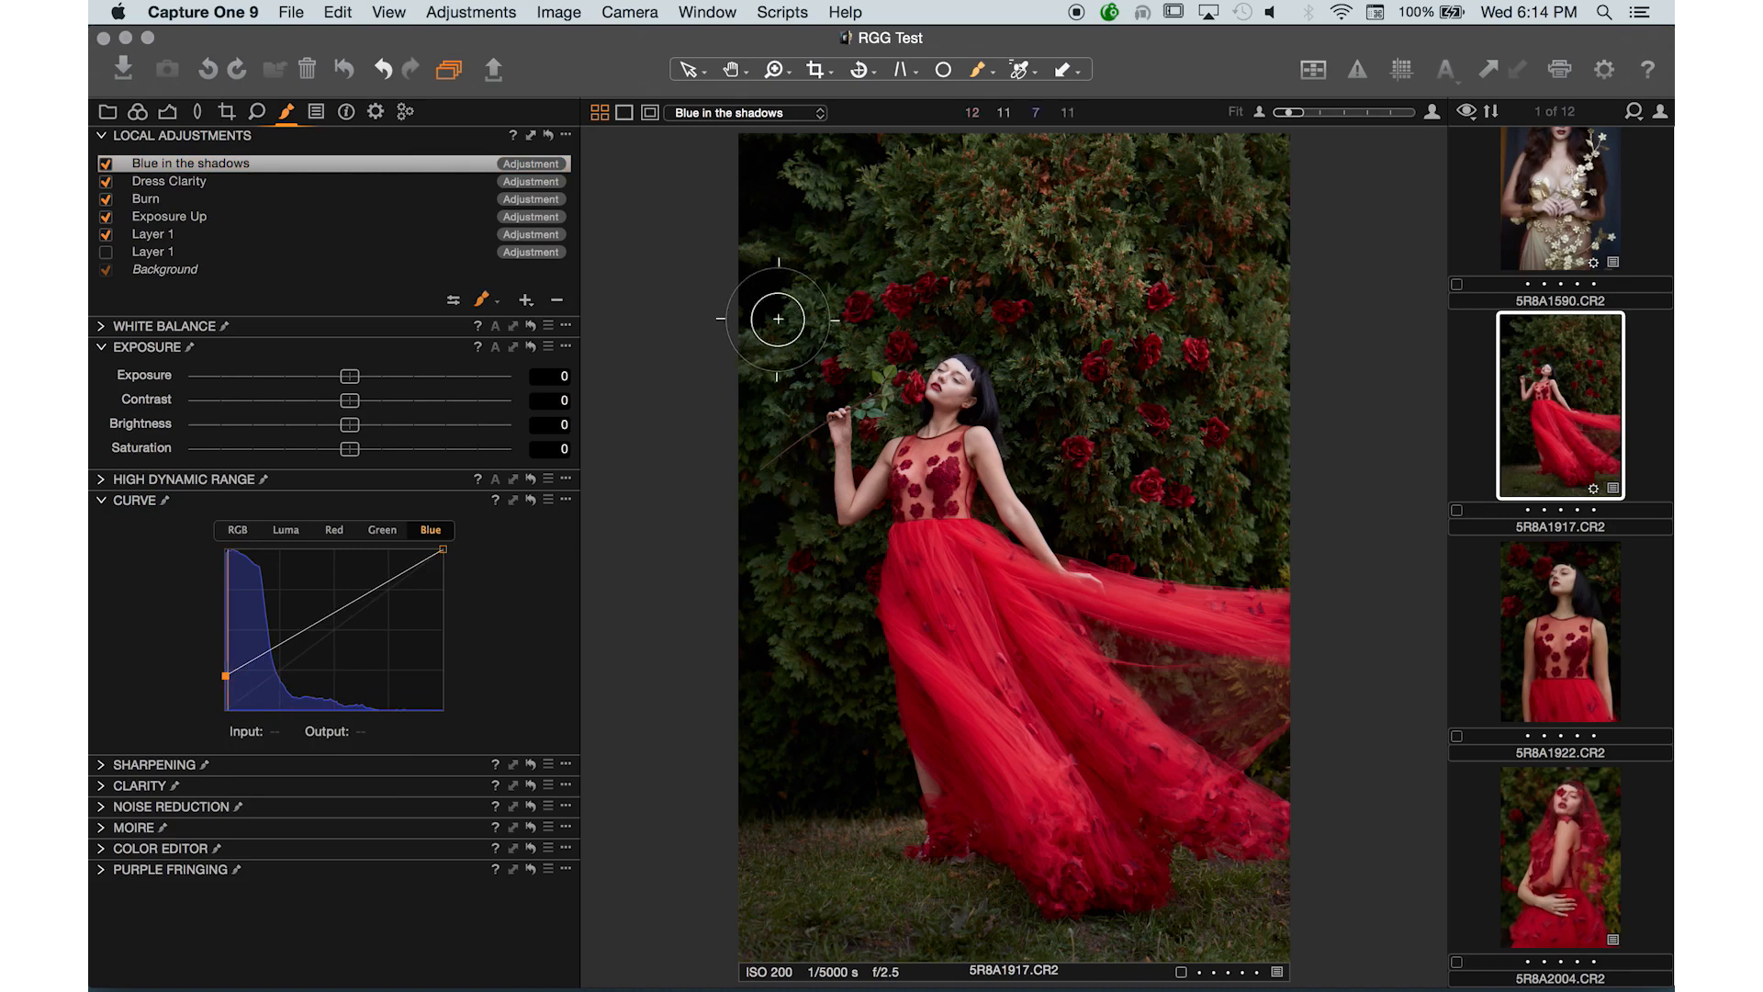
key("]")
key("]")
mouse_move(790, 261)
left_mouse_down()
mouse_move(1007, 187)
mouse_move(733, 192)
left_mouse_up()
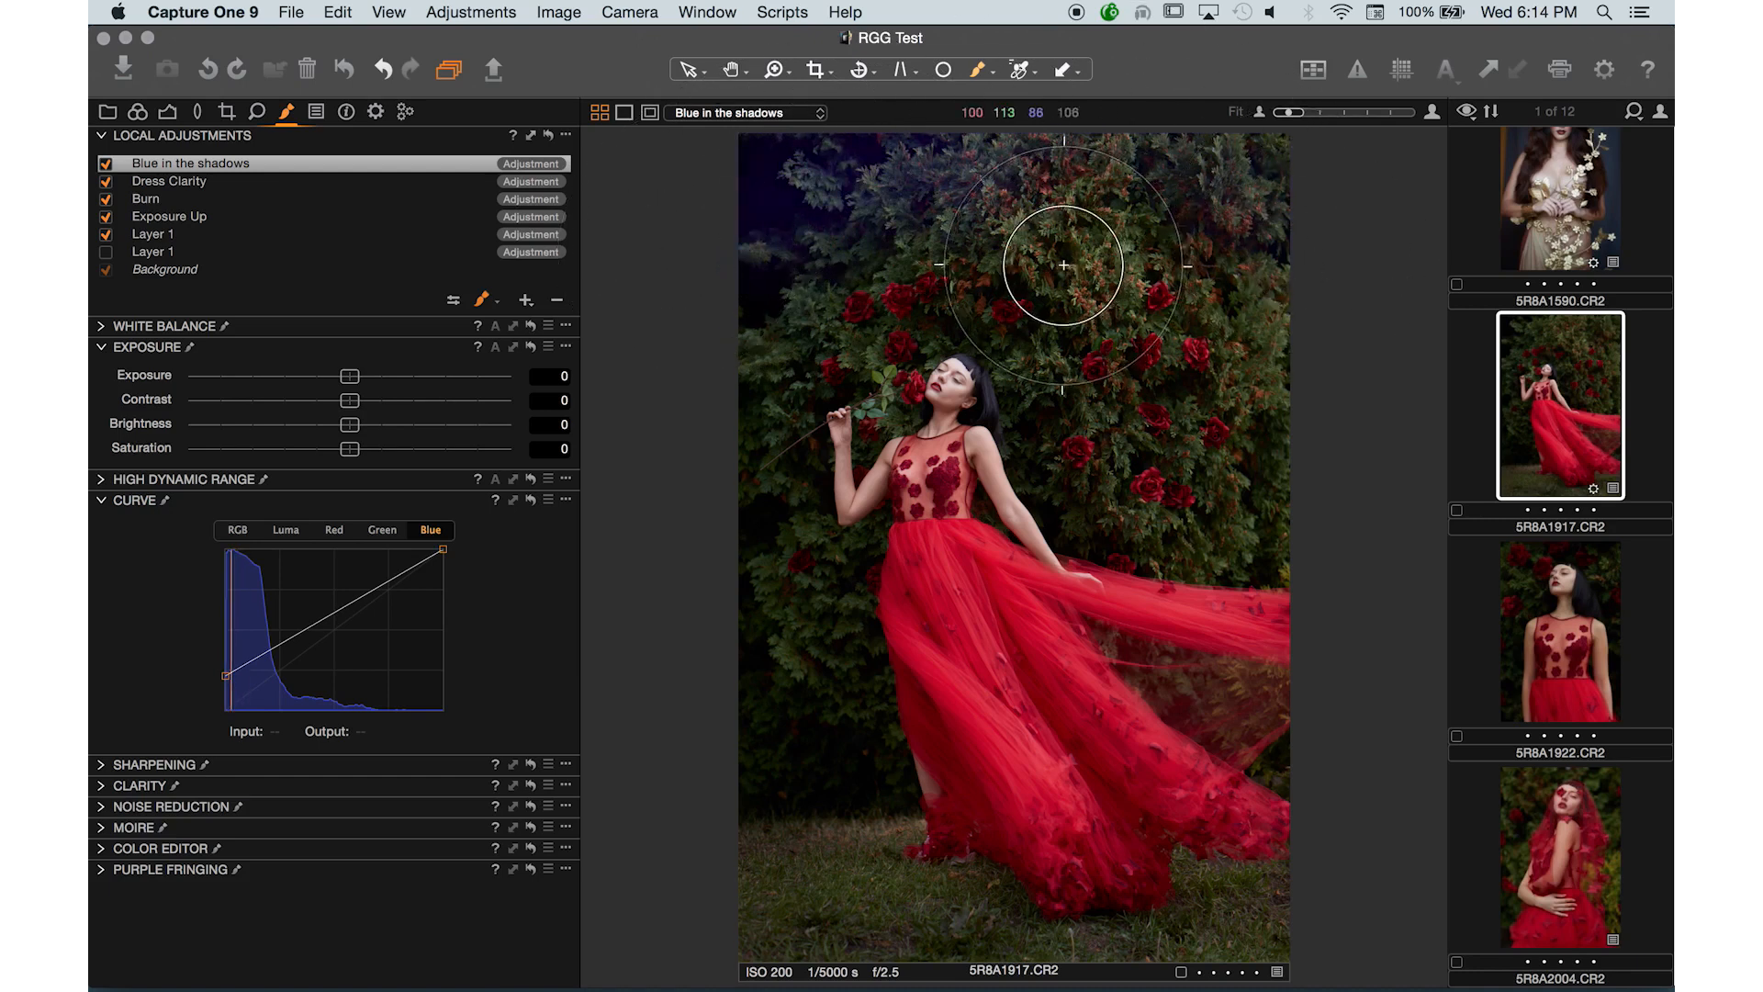
key("super+z")
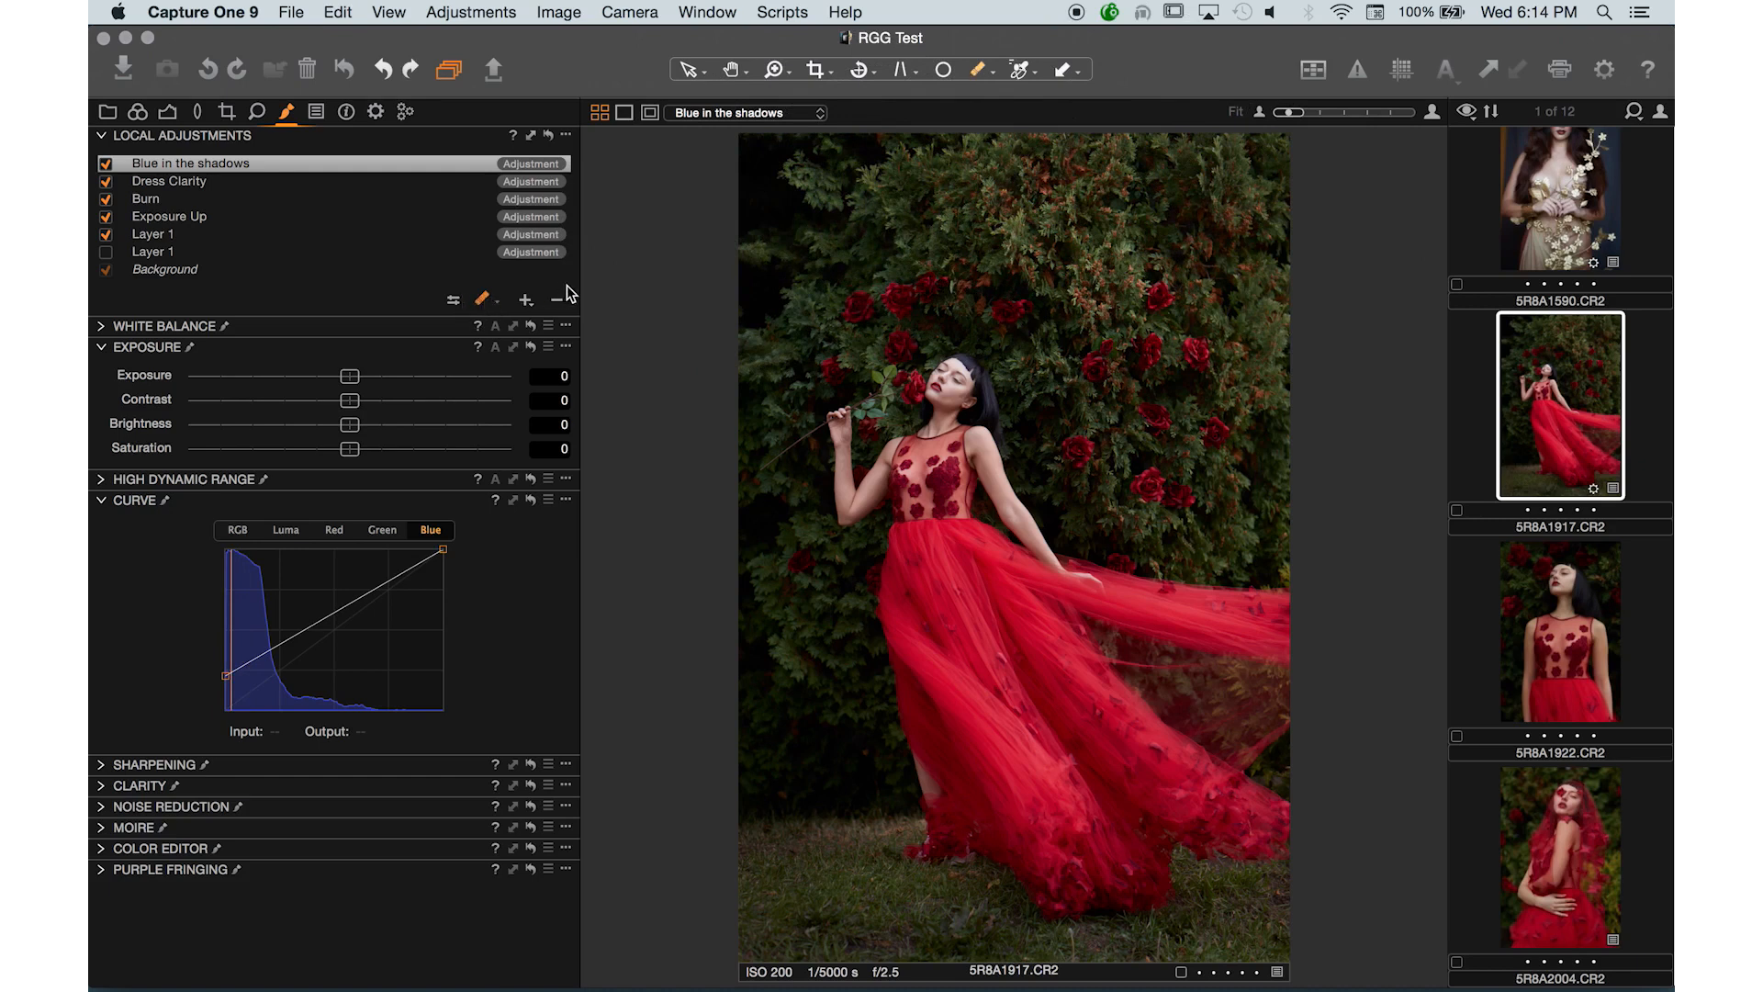
- Switch to the Draw Mask brush and paint the Blue in the shadows mask over the foliage behind the model
left_click(487, 303)
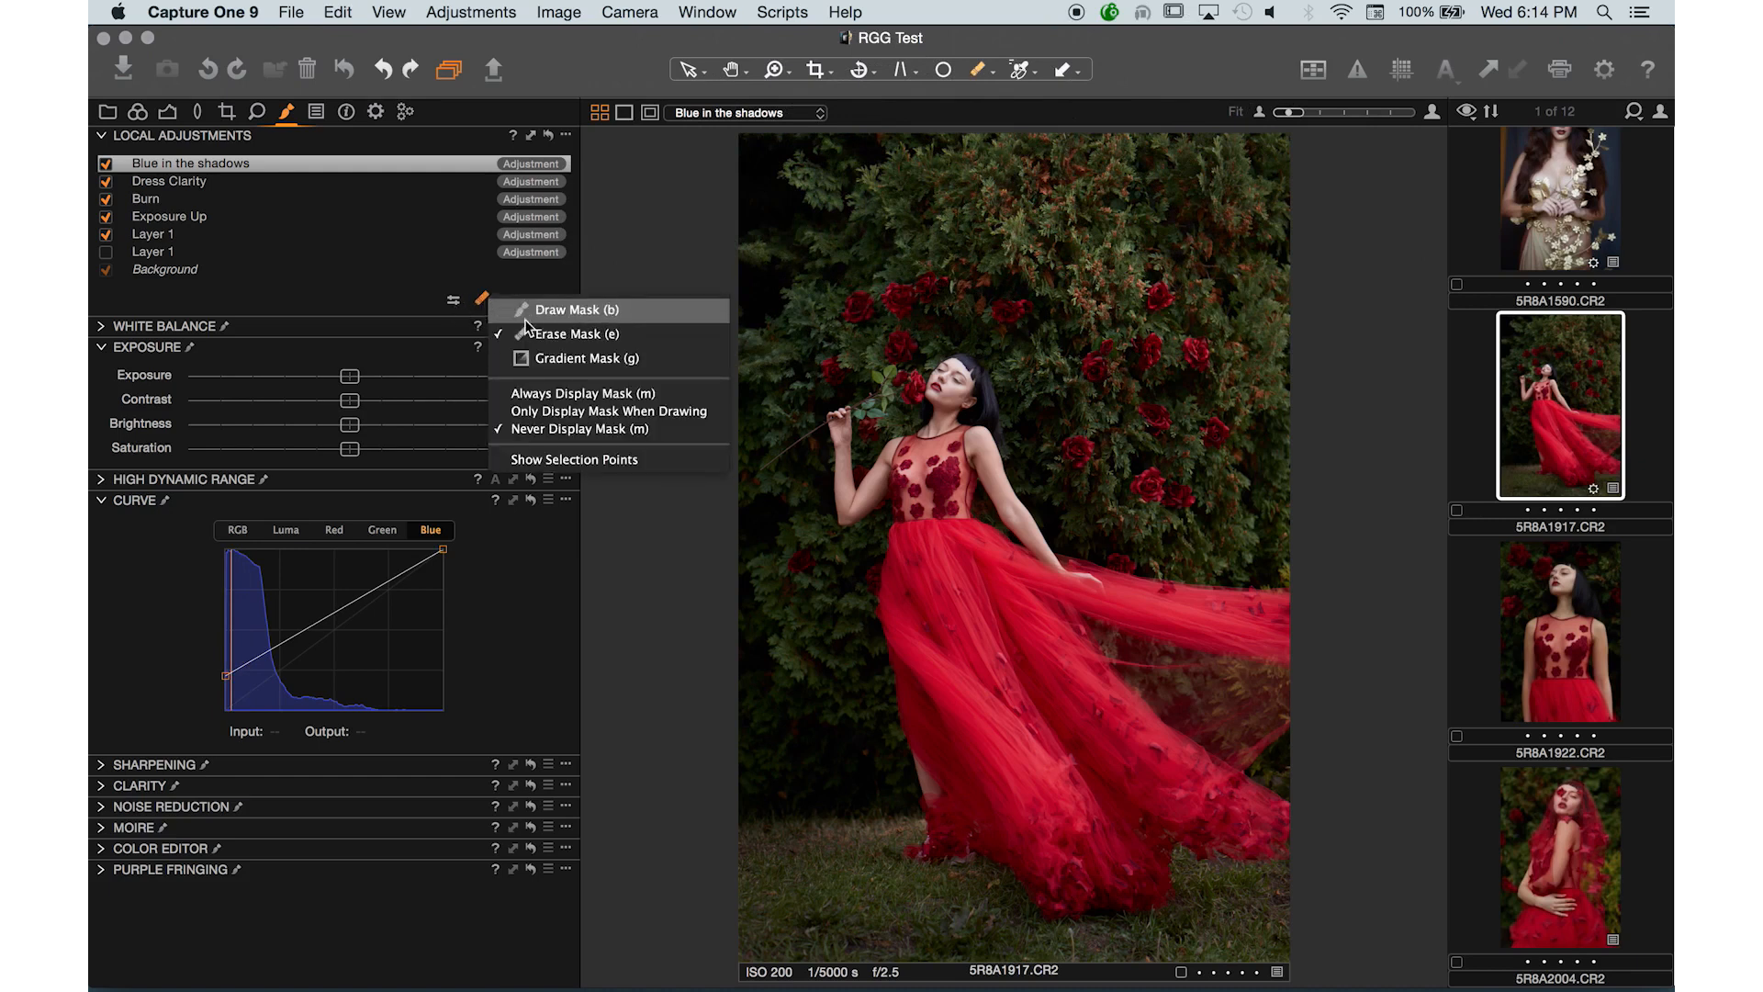
left_click(528, 320)
left_click(454, 301)
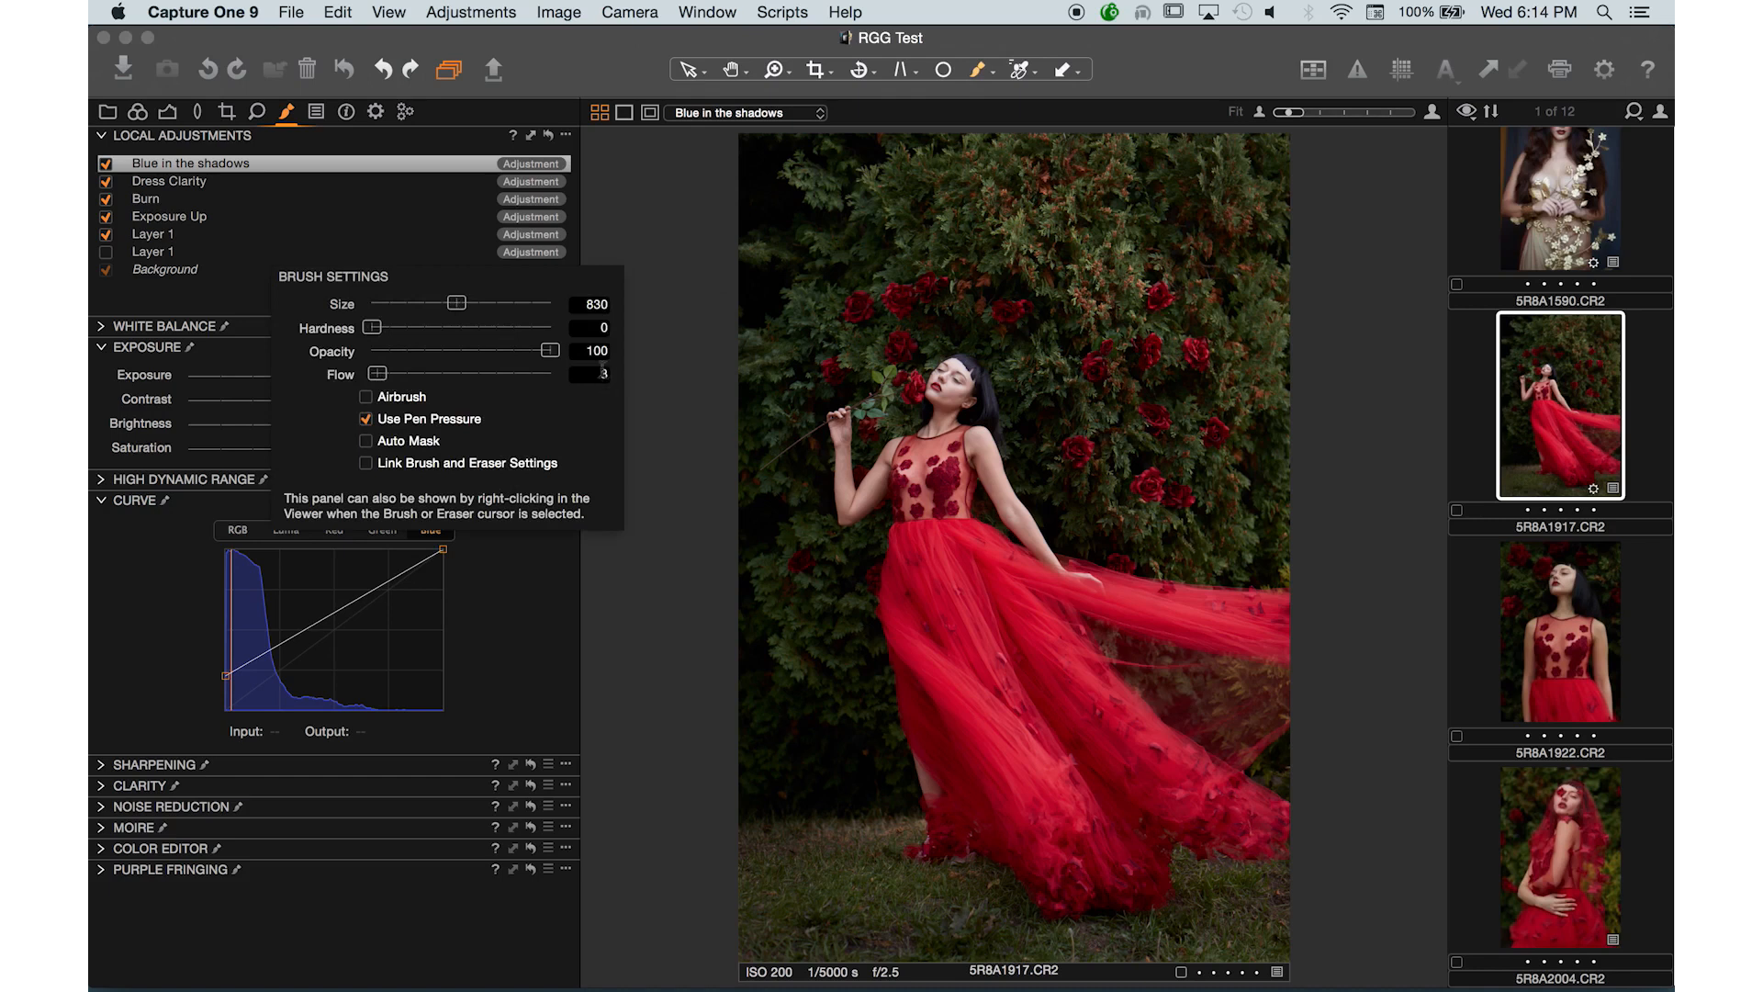
mouse_move(838, 174)
left_mouse_down()
mouse_move(1221, 391)
mouse_move(1041, 182)
mouse_move(1279, 241)
mouse_move(1247, 203)
mouse_move(1290, 311)
mouse_move(1256, 509)
mouse_move(1157, 497)
mouse_move(1015, 291)
mouse_move(877, 285)
mouse_move(771, 432)
mouse_move(737, 438)
mouse_move(1013, 338)
mouse_move(1097, 170)
mouse_move(961, 145)
mouse_move(795, 153)
mouse_move(1138, 153)
mouse_move(1259, 220)
mouse_move(1284, 418)
mouse_move(1269, 516)
mouse_move(1097, 449)
mouse_move(1086, 217)
mouse_move(1286, 371)
mouse_move(1270, 555)
mouse_move(1145, 466)
mouse_move(1236, 239)
mouse_move(1291, 464)
mouse_move(1213, 525)
mouse_move(1080, 556)
left_mouse_up()
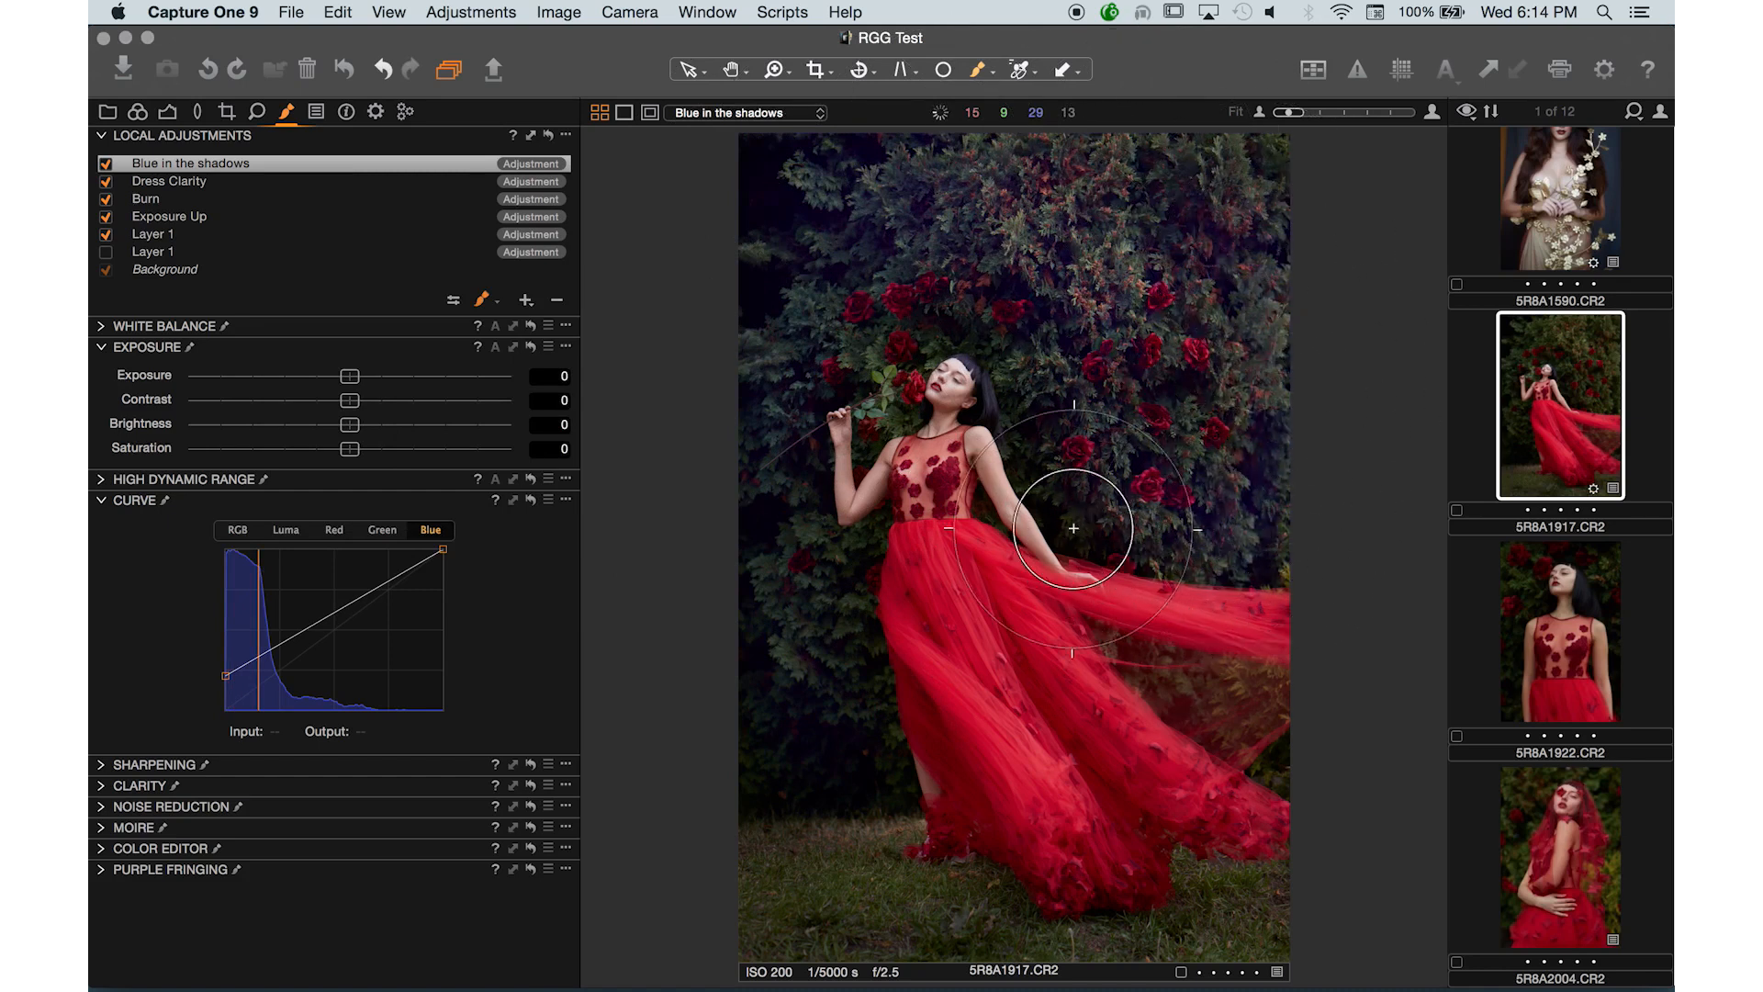
- Paint the mask around the rose beside the model's face with a much smaller brush
key("bracketleft")
key("bracketleft")
key("bracketleft")
key("bracketleft")
key("bracketleft")
key("bracketleft")
key("bracketleft")
key("bracketleft")
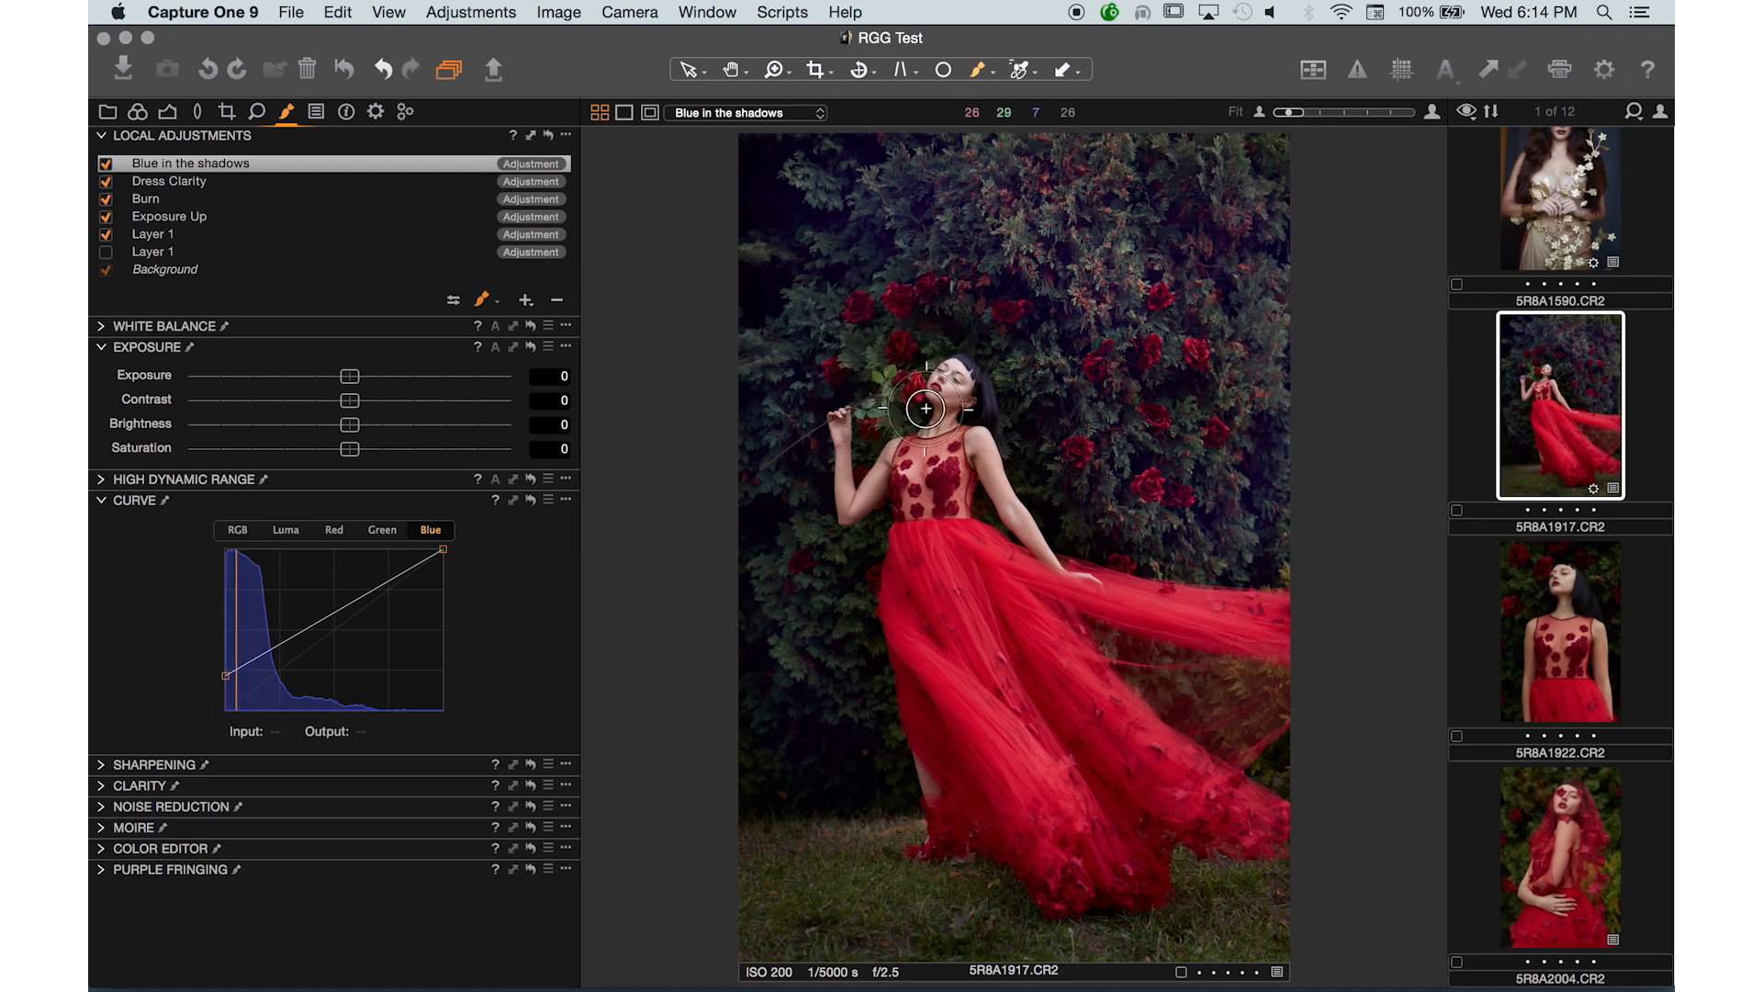
mouse_move(923, 410)
left_mouse_down()
mouse_move(867, 450)
mouse_move(902, 370)
mouse_move(948, 338)
mouse_move(879, 427)
mouse_move(861, 375)
mouse_move(881, 319)
mouse_move(899, 362)
mouse_move(879, 444)
mouse_move(877, 400)
mouse_move(963, 330)
mouse_move(910, 354)
left_mouse_up()
key("bracketleft")
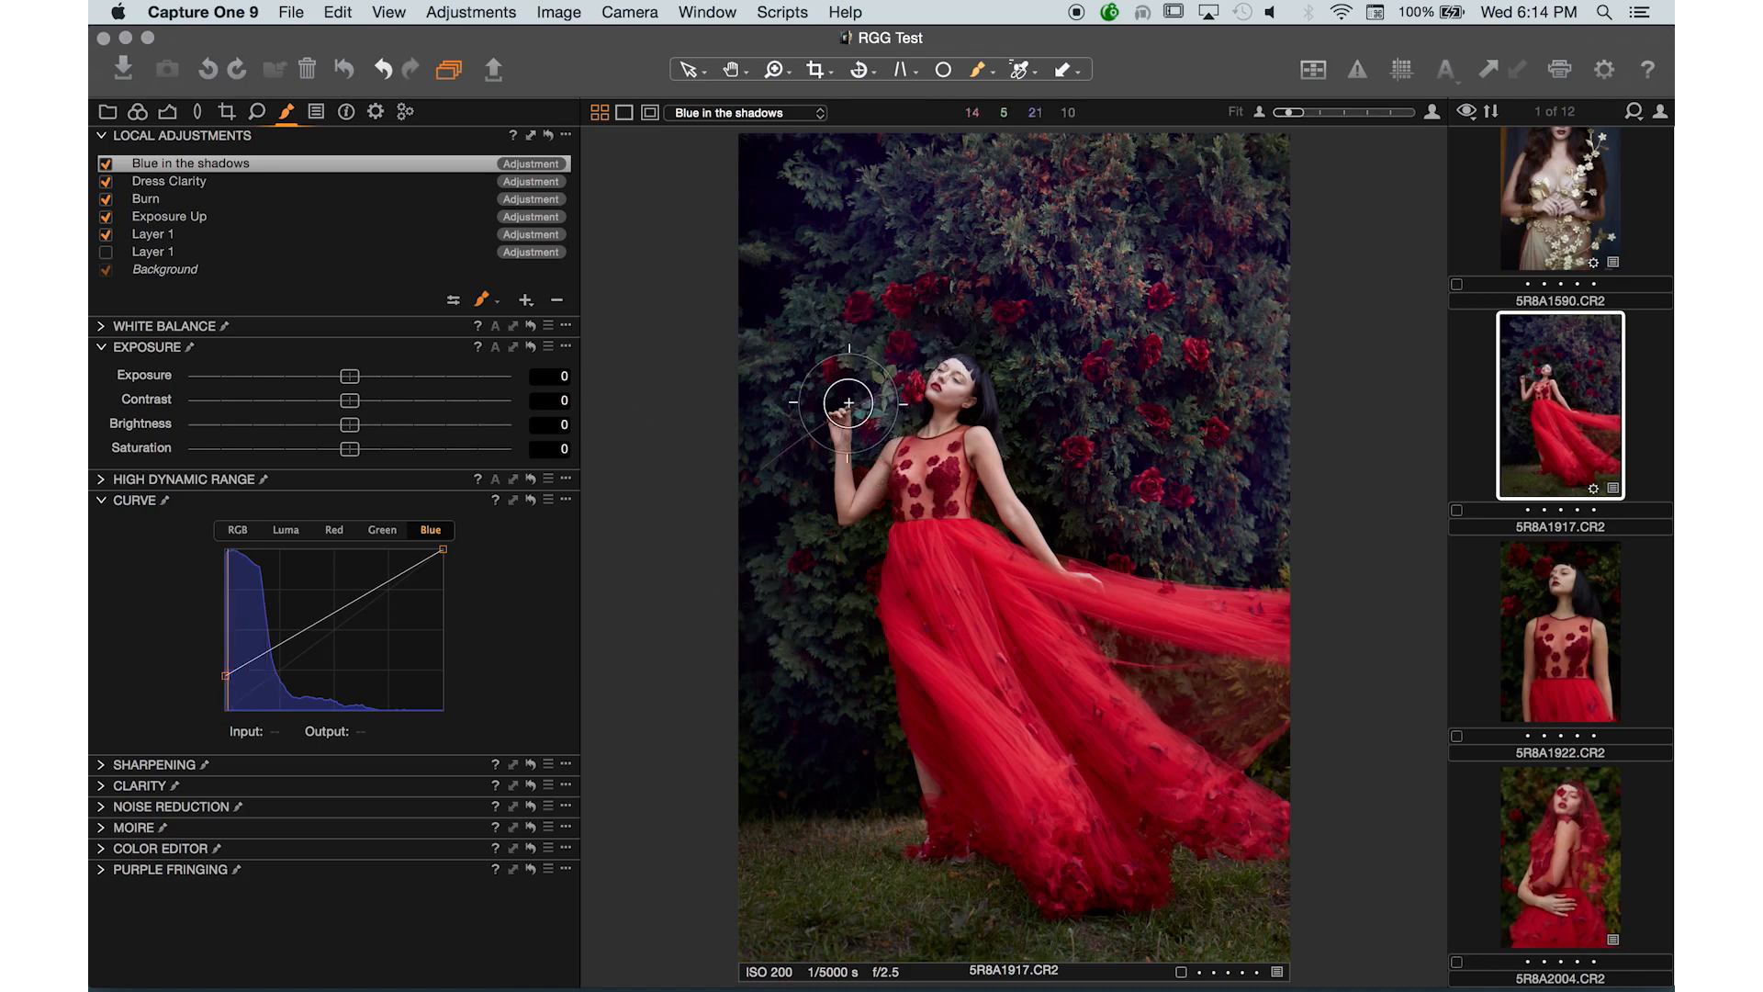
- Reshape the curves: reset the Blue black point, raise the Blue midtones, and pull down the Green midtones
left_click_drag(229, 681, 228, 692)
mouse_move(332, 631)
left_mouse_down()
mouse_move(328, 584)
mouse_move(329, 638)
mouse_move(323, 610)
left_mouse_up()
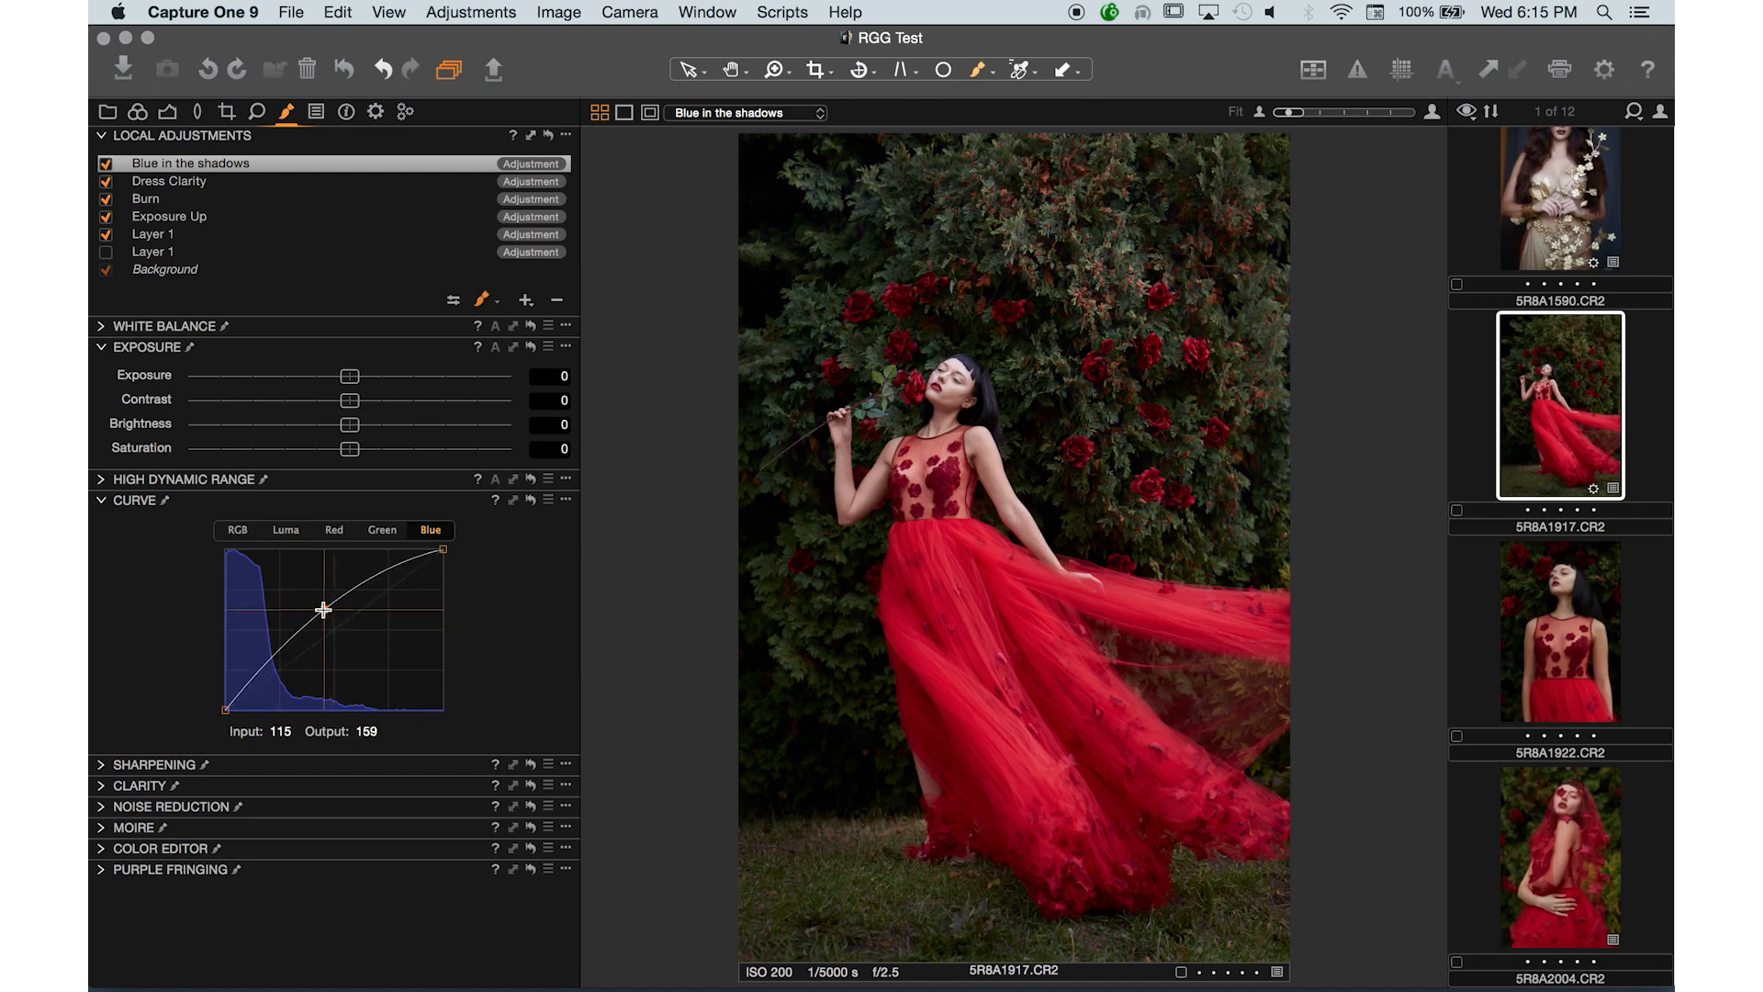
left_click(378, 530)
left_click_drag(339, 632, 335, 656)
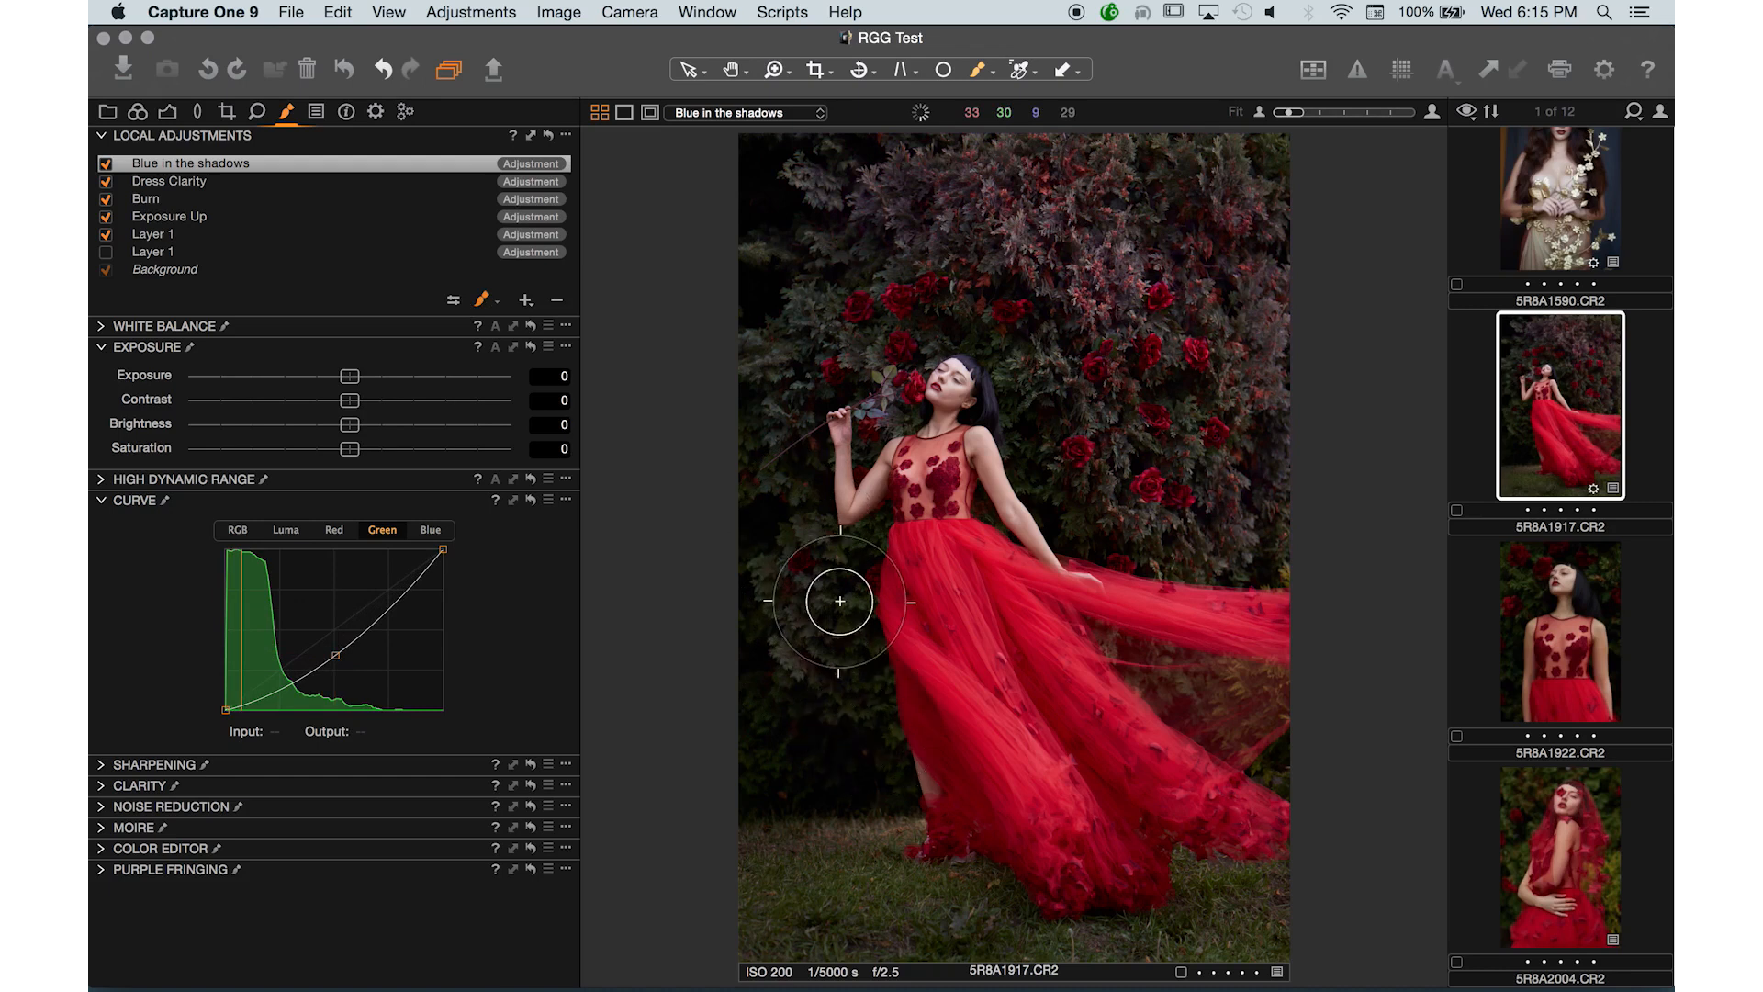
- Extend the mask over the foliage on the left and across the upper background with a larger brush
mouse_move(795, 751)
left_mouse_down()
mouse_move(707, 573)
mouse_move(701, 601)
mouse_move(765, 650)
mouse_move(773, 526)
mouse_move(888, 750)
mouse_move(871, 591)
mouse_move(782, 445)
mouse_move(772, 295)
mouse_move(768, 483)
mouse_move(771, 394)
mouse_move(831, 321)
mouse_move(889, 373)
mouse_move(837, 305)
mouse_move(727, 569)
left_mouse_up()
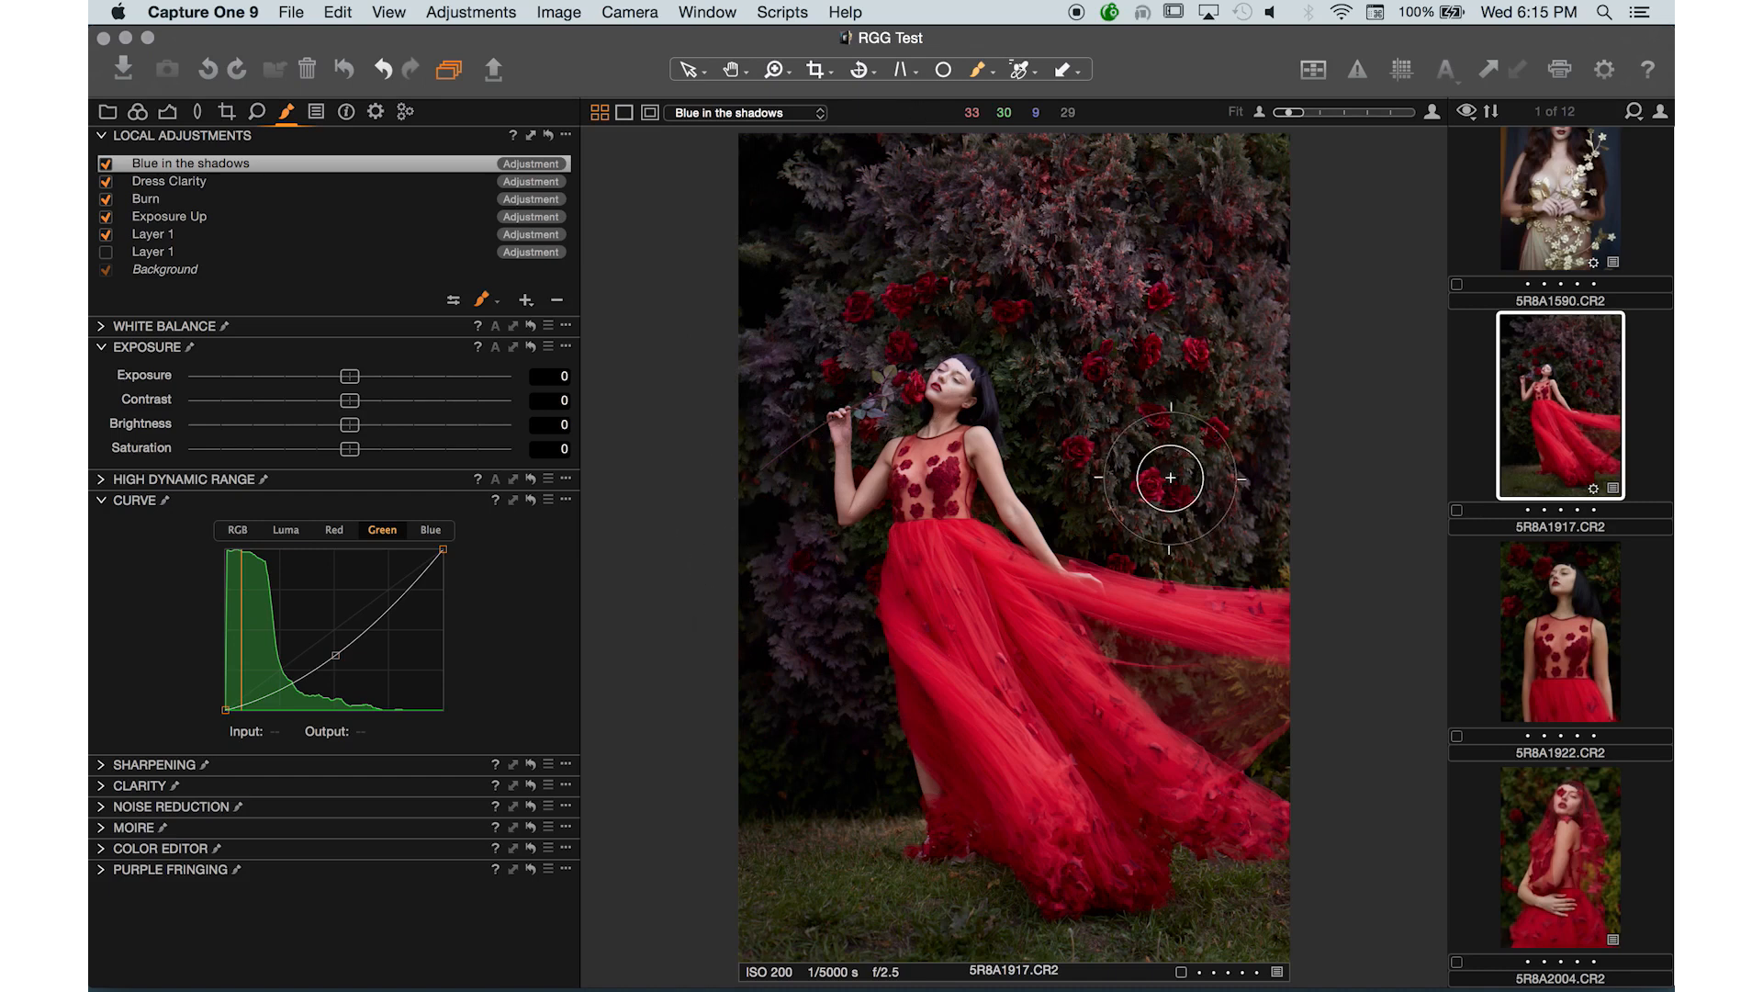
key("]")
key("]")
key("]")
mouse_move(1114, 479)
left_mouse_down()
mouse_move(1016, 343)
mouse_move(1218, 522)
mouse_move(1176, 472)
mouse_move(1228, 477)
mouse_move(1263, 539)
mouse_move(1207, 337)
mouse_move(1289, 120)
mouse_move(1306, 149)
mouse_move(1059, 144)
mouse_move(1323, 127)
mouse_move(964, 161)
mouse_move(887, 224)
left_mouse_up()
key("[")
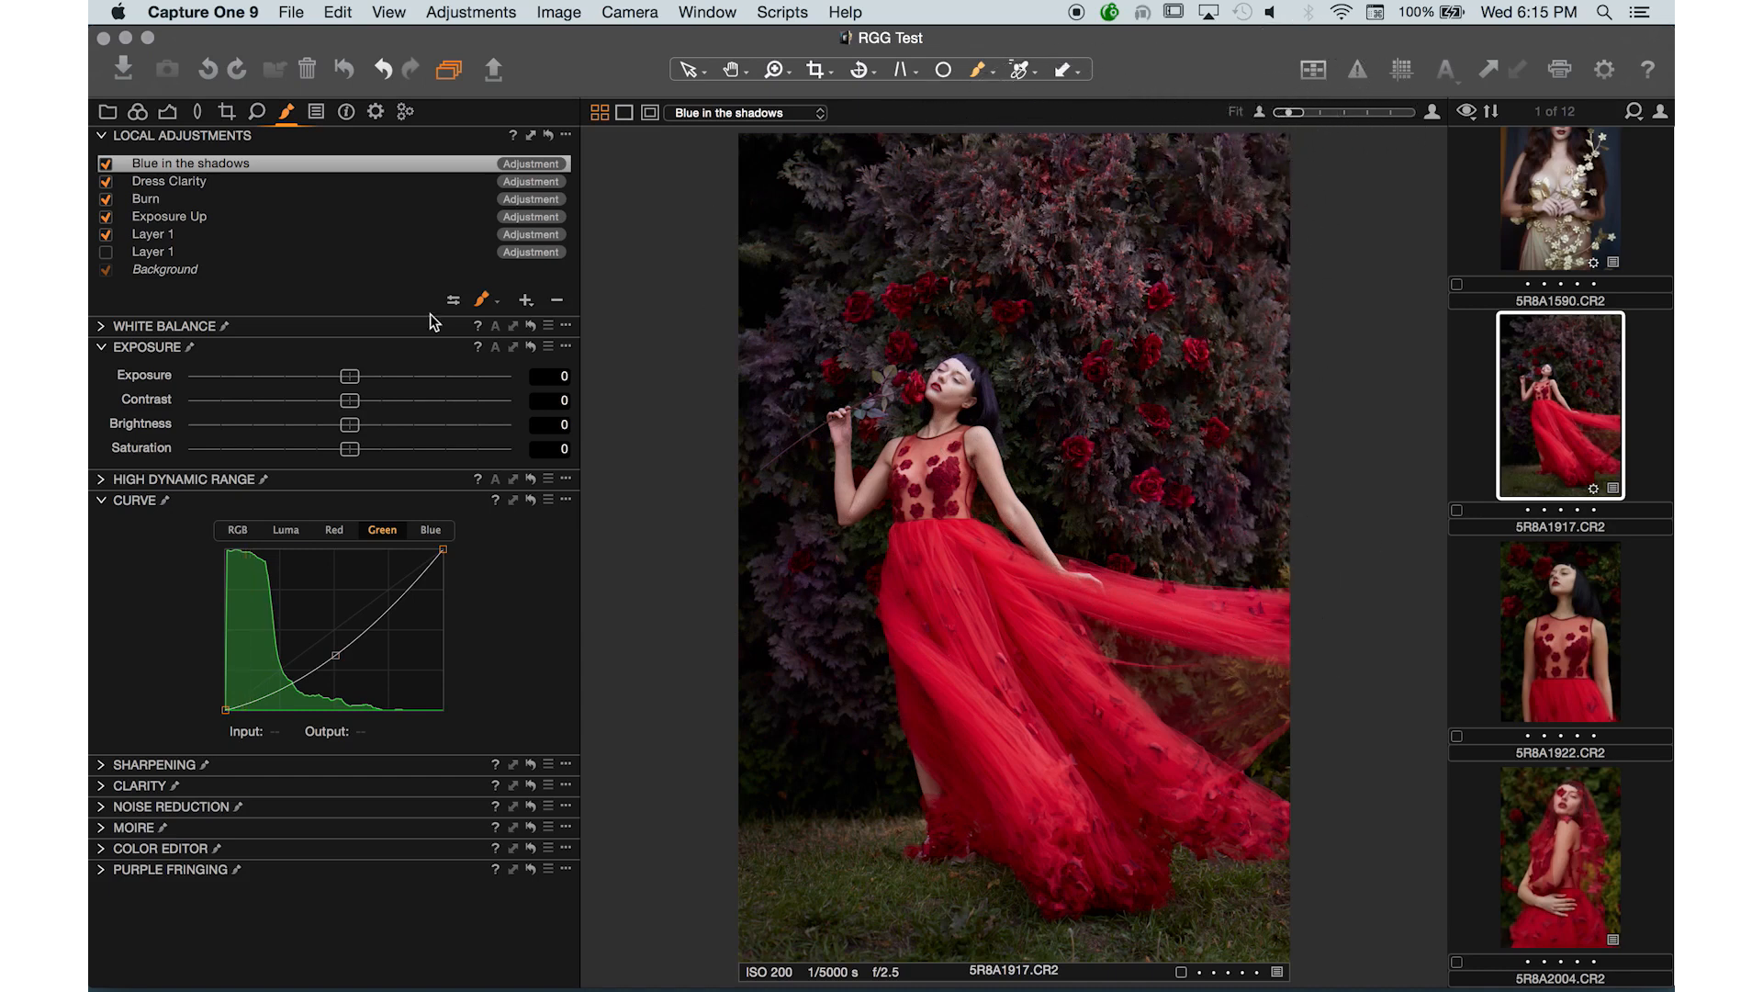
- Show the mask overlay to check its coverage, then hide it again
left_click(483, 304)
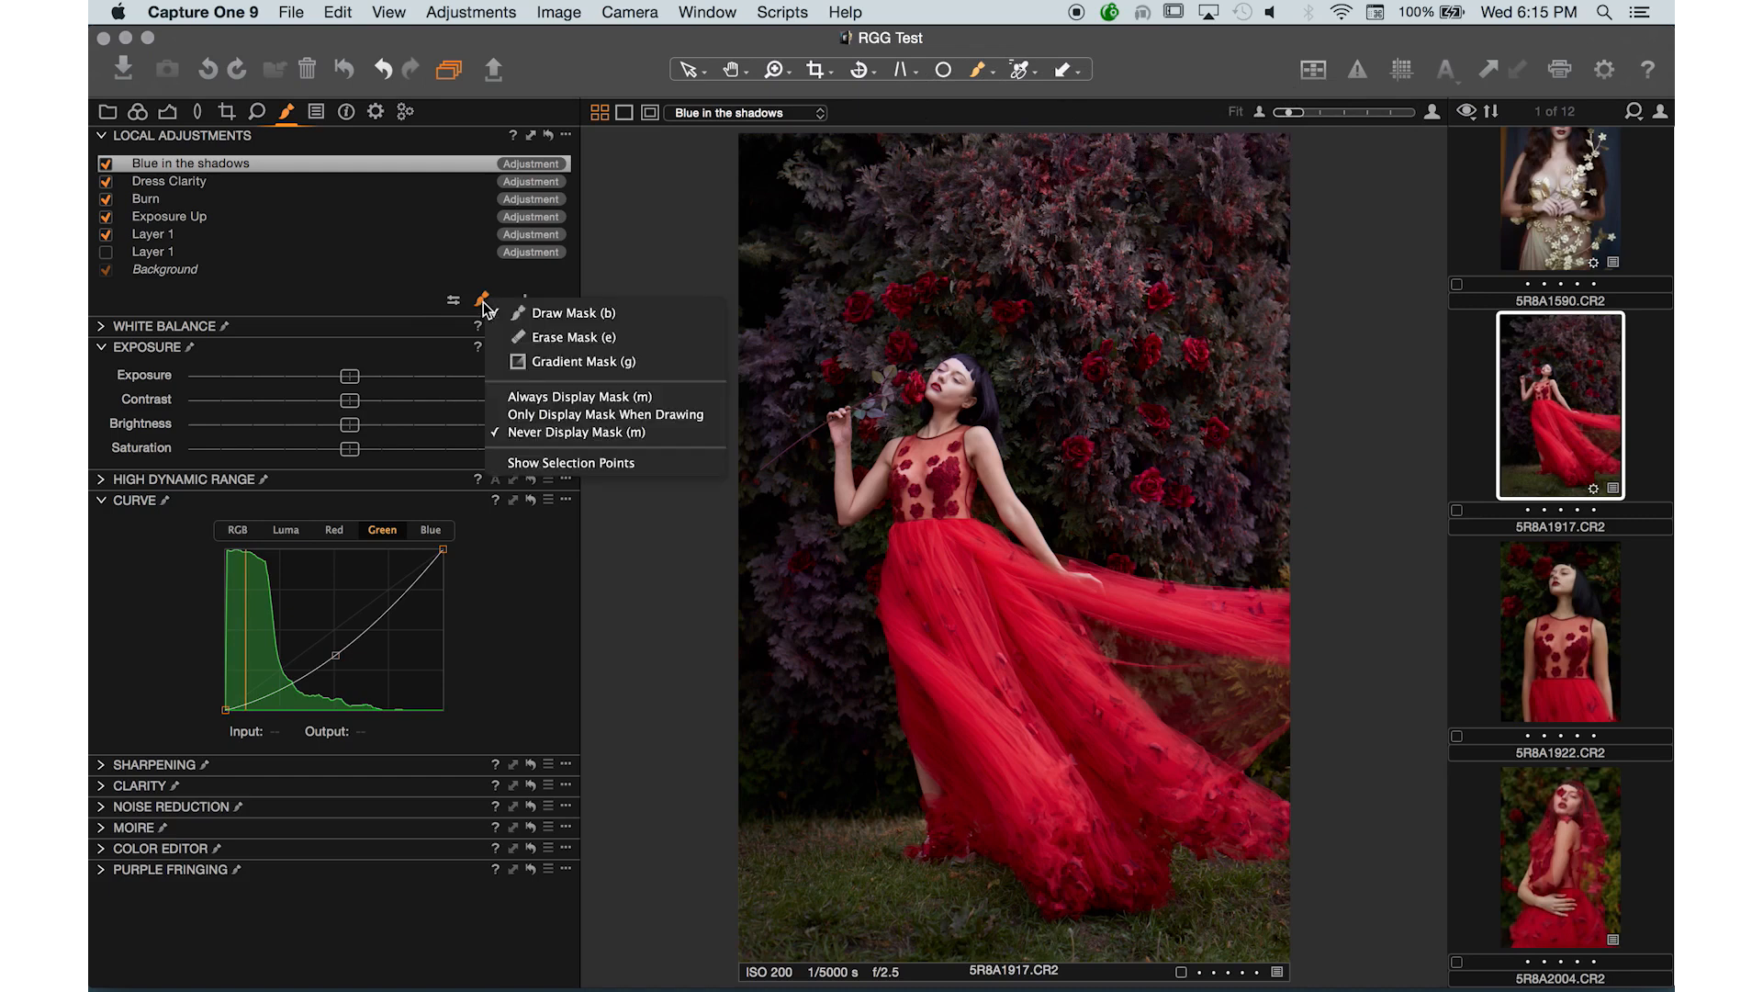
left_click(561, 395)
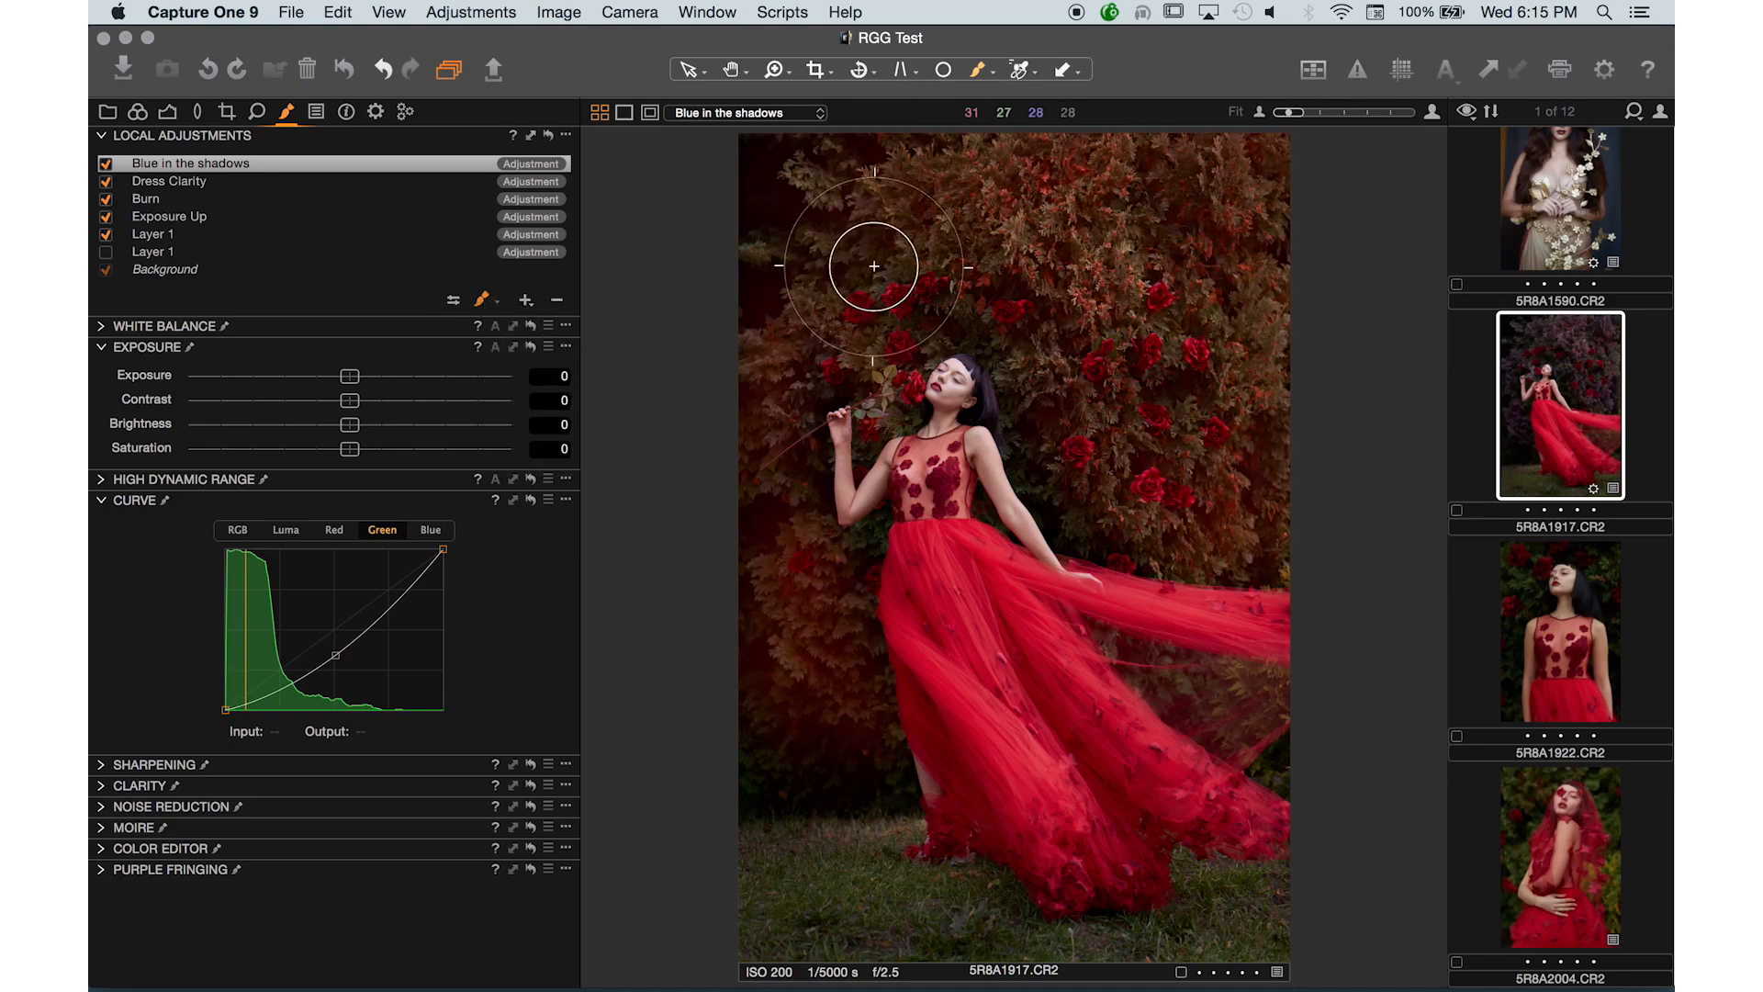
left_click(481, 302)
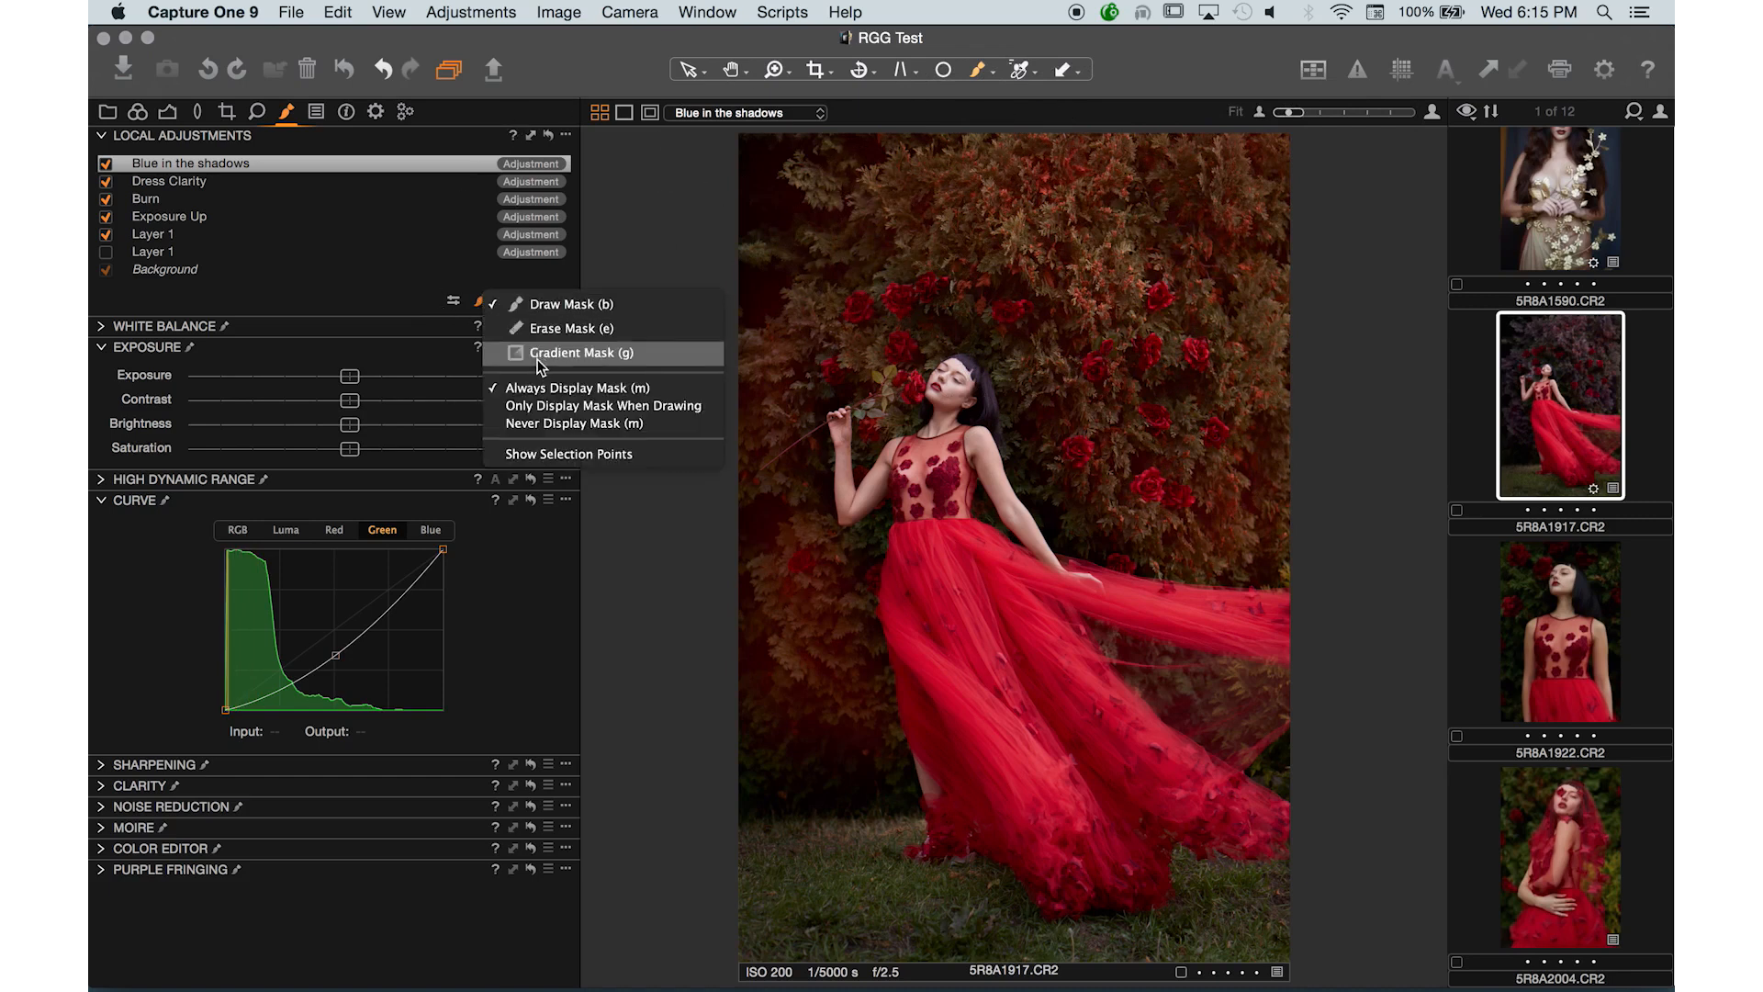
left_click(519, 424)
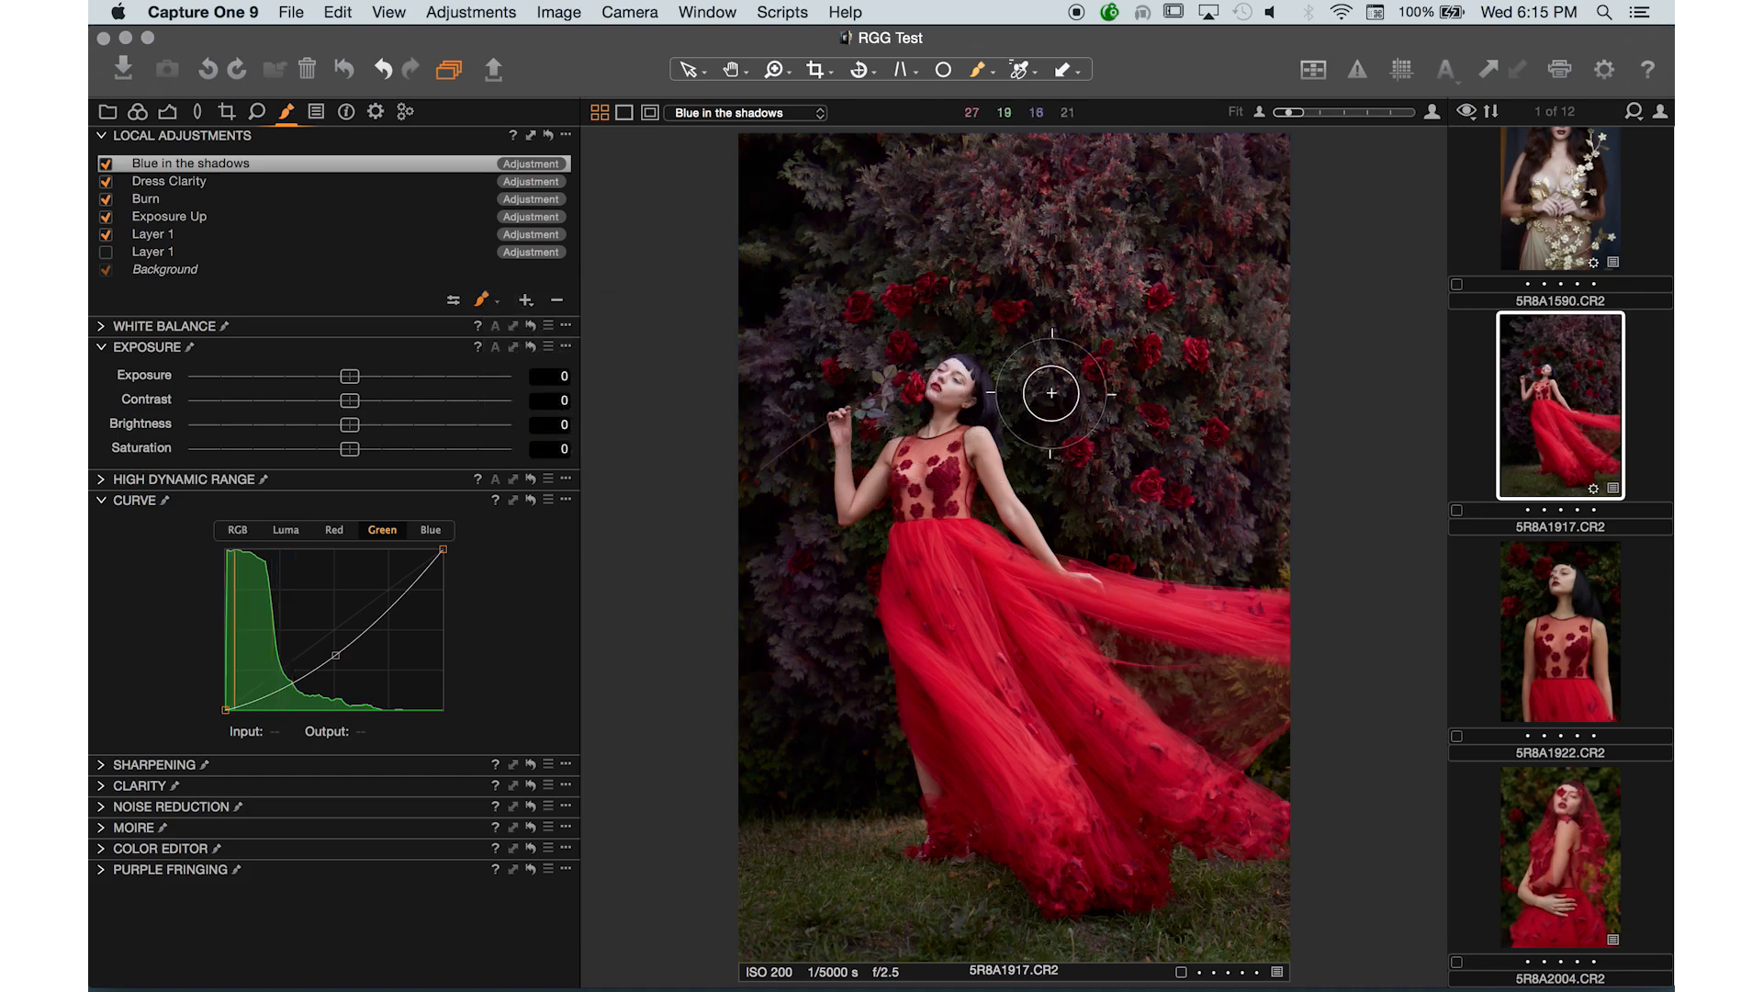
- Zoom in and paint the mask over the foliage beside the model's shoulder
key("super+plus")
key("super+plus")
key("super+plus")
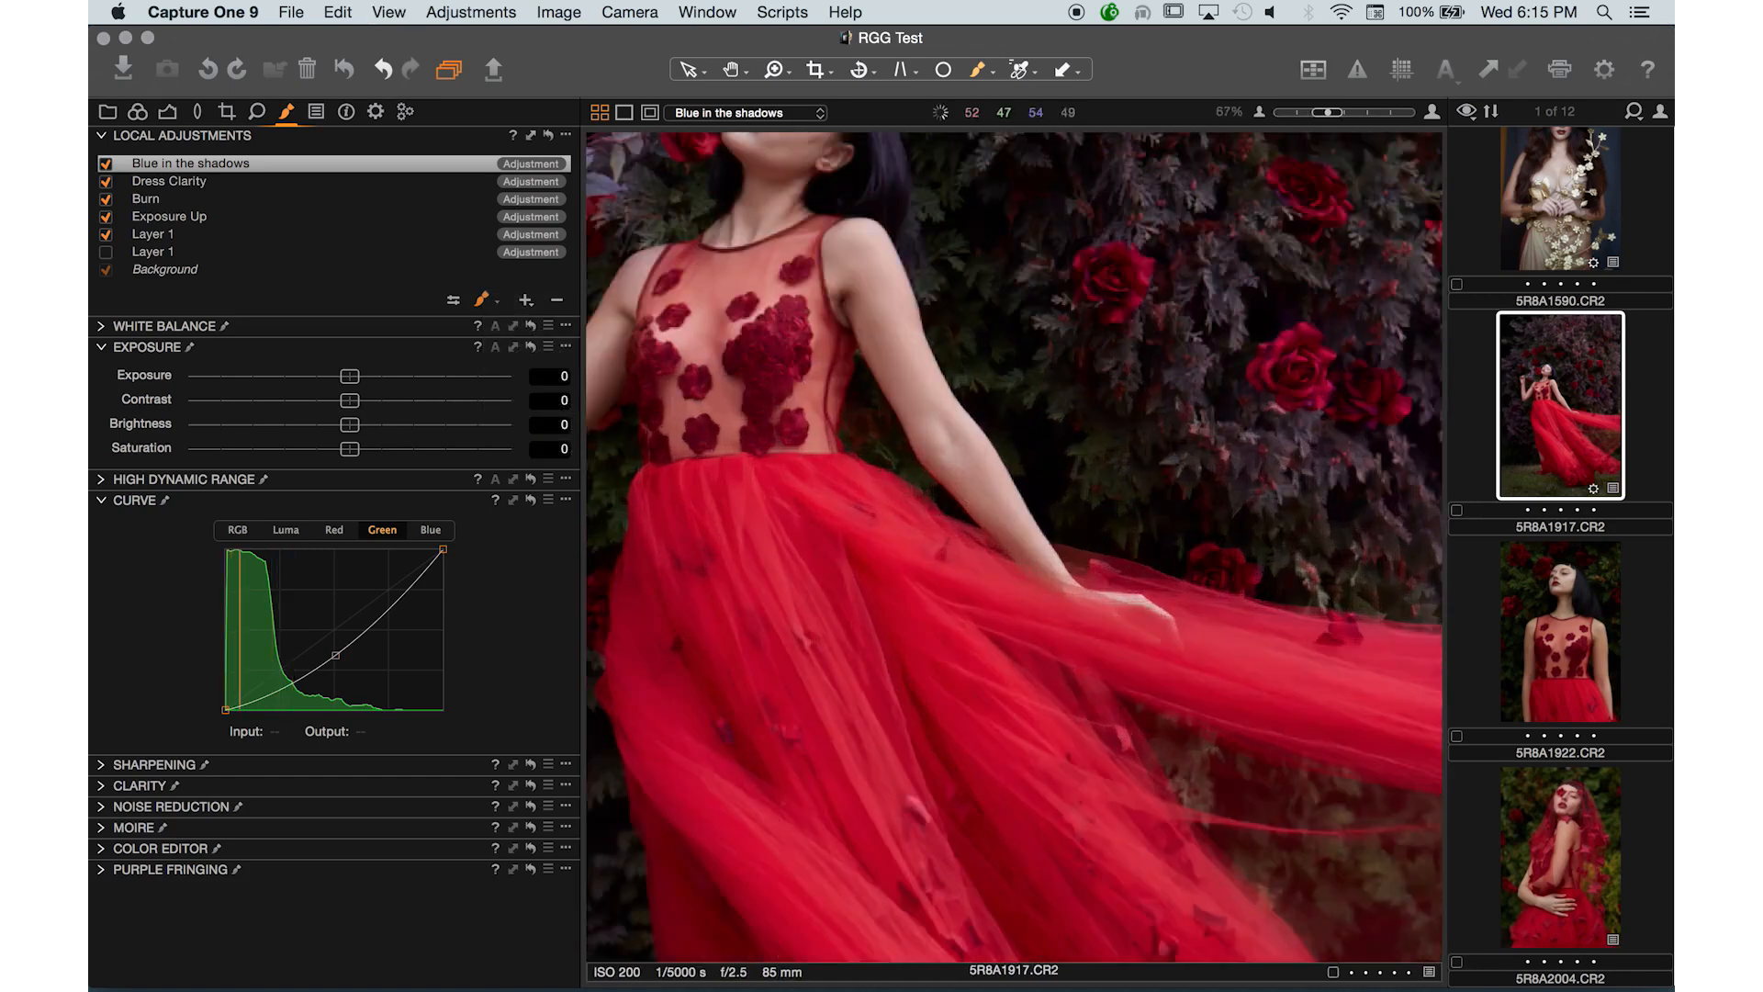
left_click_drag(1047, 382, 1122, 537)
key("bracketleft")
key("bracketleft")
key("bracketleft")
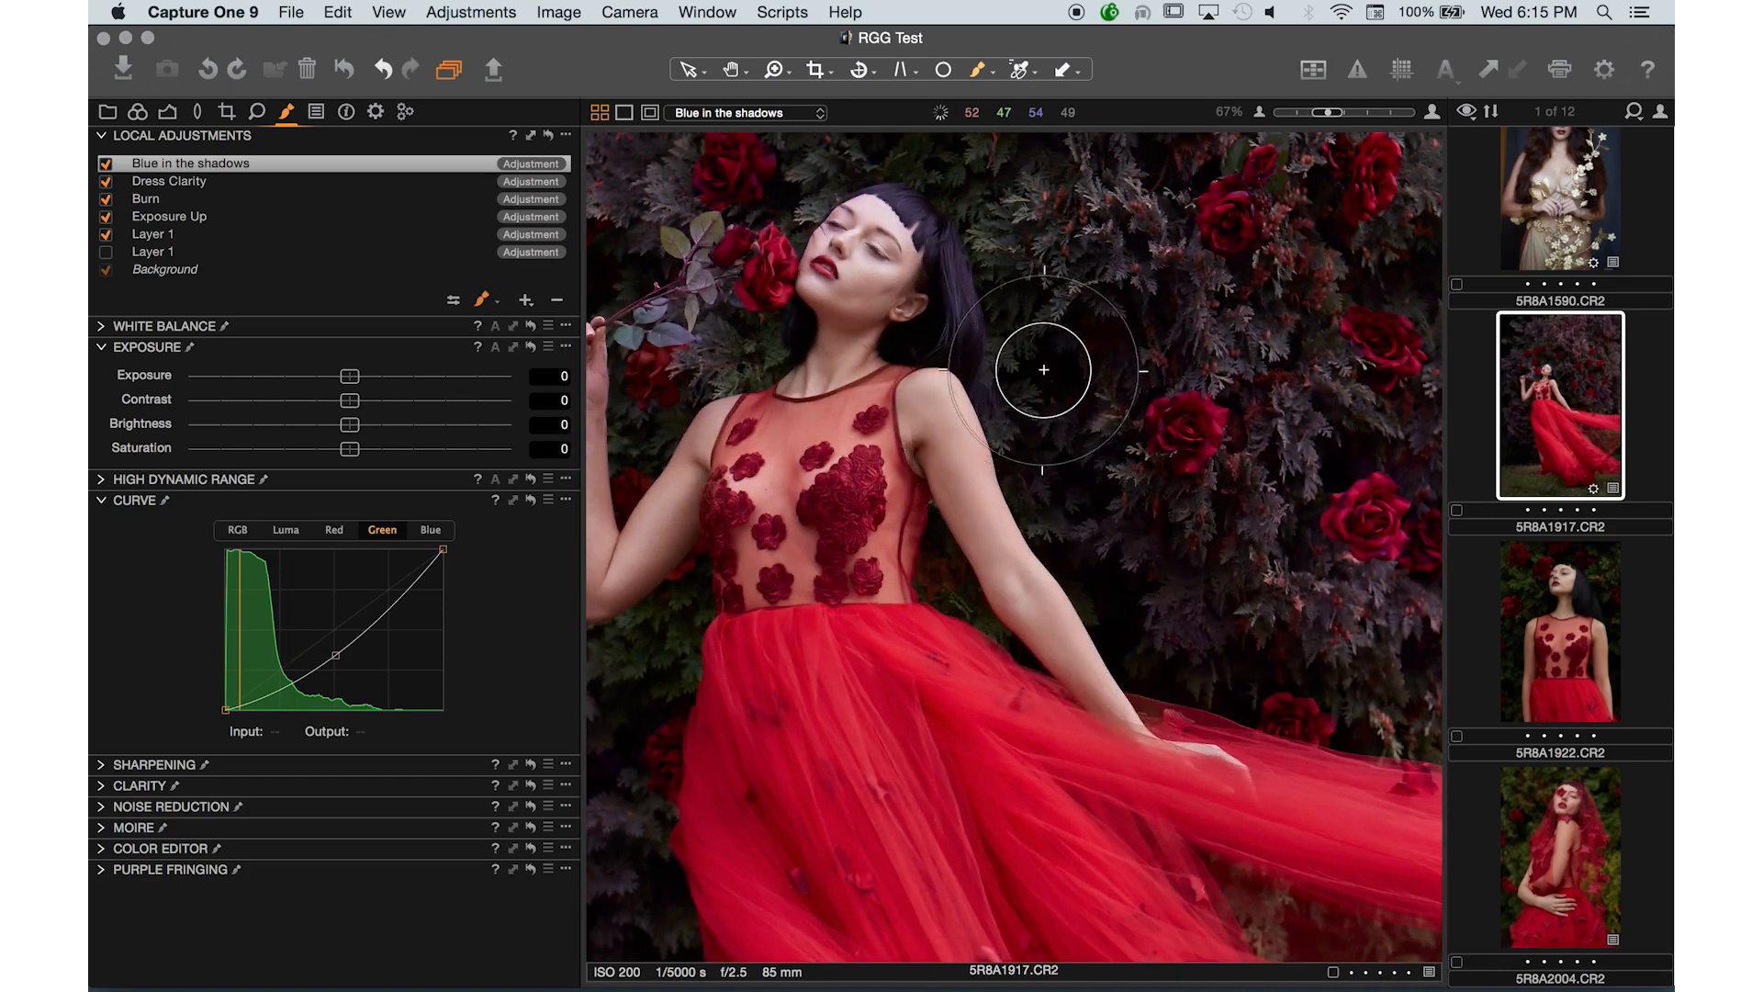
- Paint the mask into the small gaps near the model's neck with a finer brush, then fit the image to the viewer
key("bracketleft")
key("bracketleft")
key("bracketleft")
key("bracketleft")
key("bracketleft")
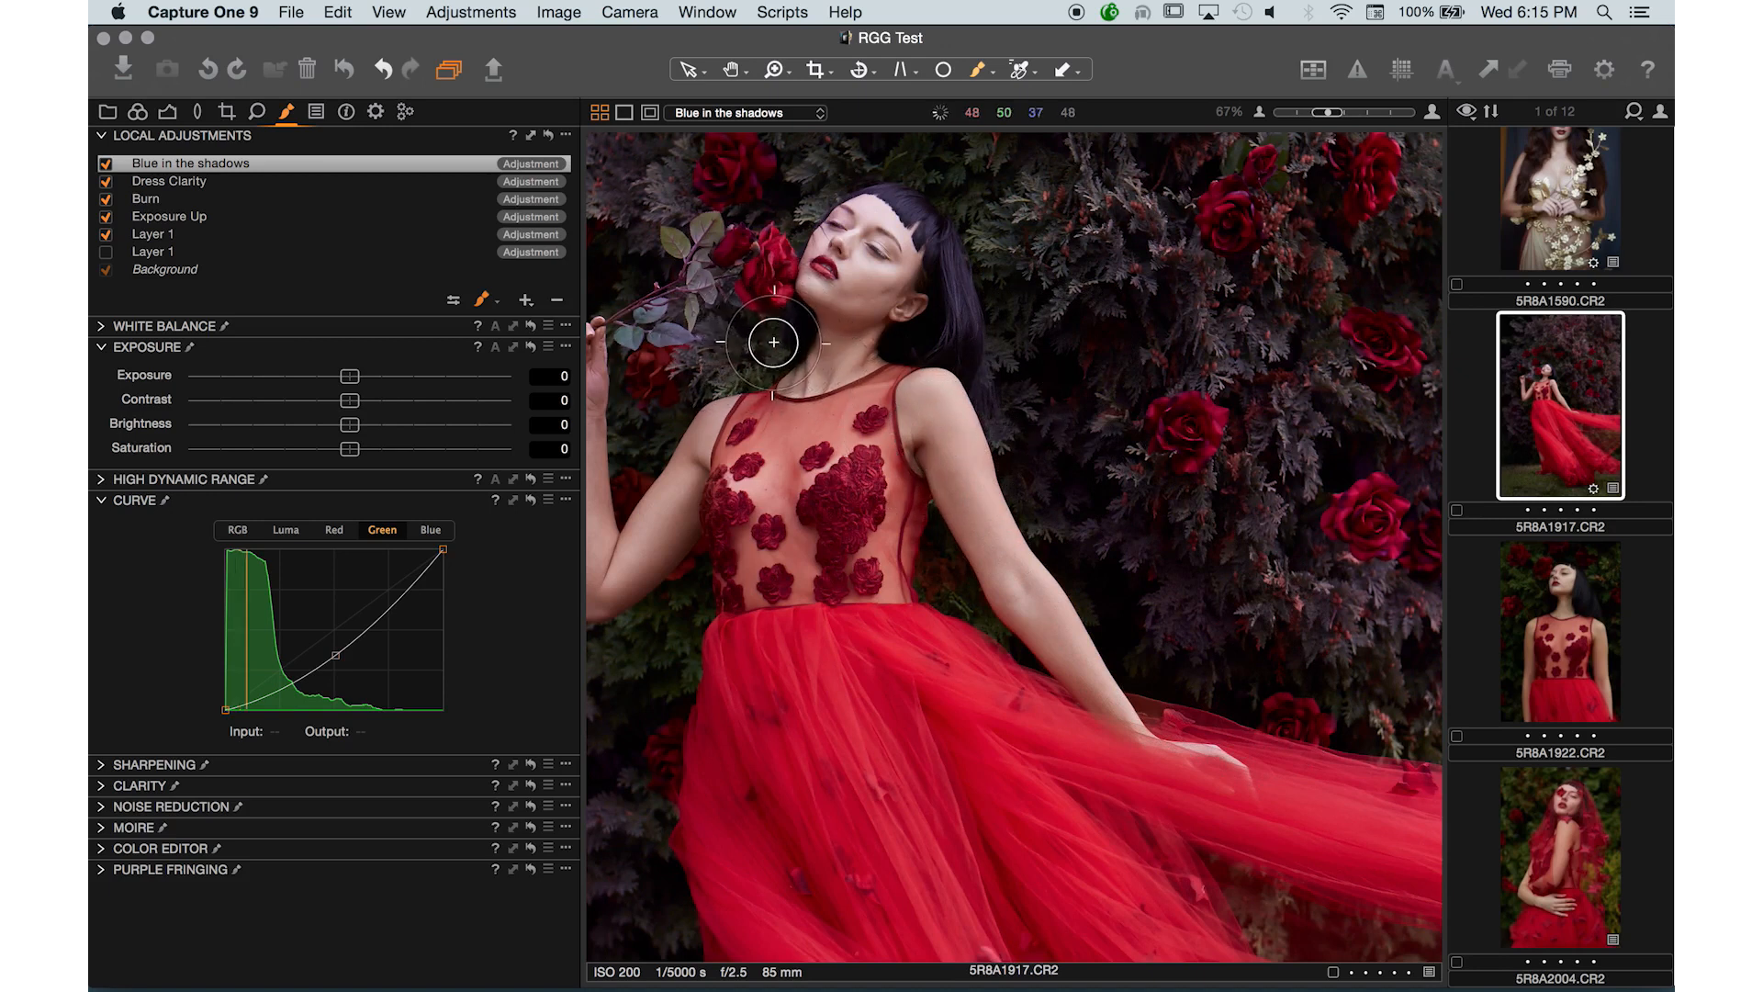
key("space")
mouse_move(889, 418)
left_mouse_down()
mouse_move(917, 419)
mouse_move(964, 469)
left_mouse_up()
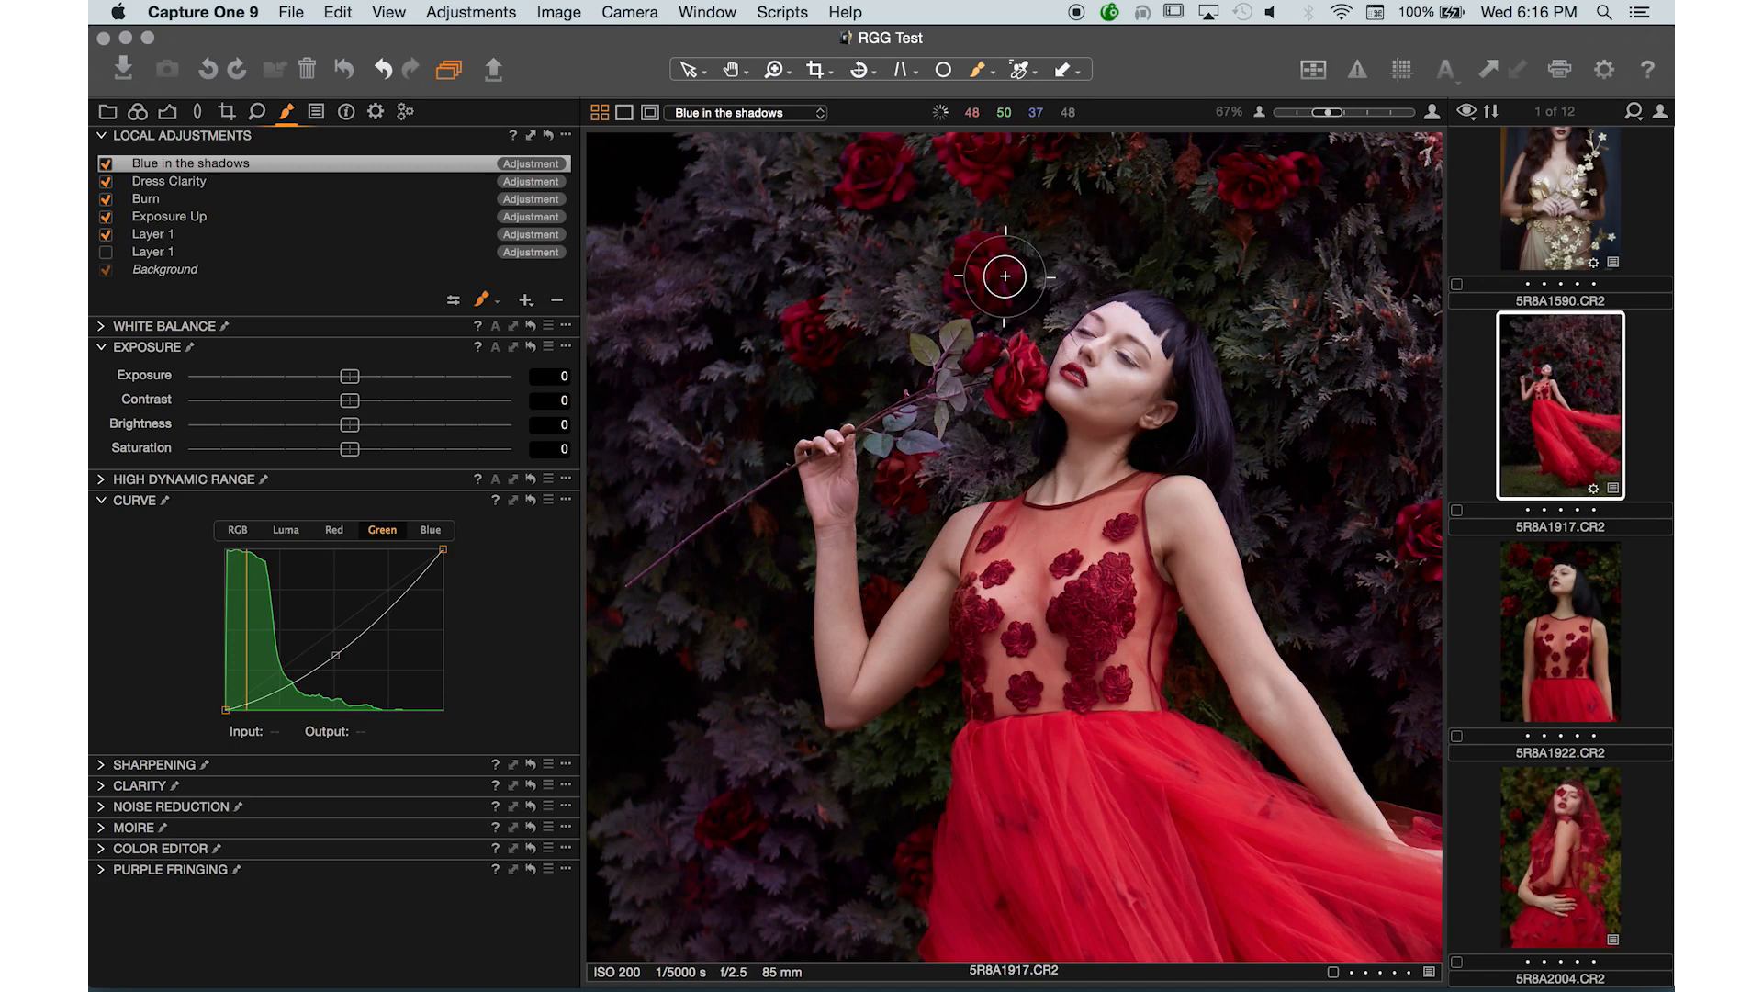
key("[")
mouse_move(892, 445)
left_mouse_down()
mouse_move(879, 419)
mouse_move(923, 448)
left_mouse_up()
key("[")
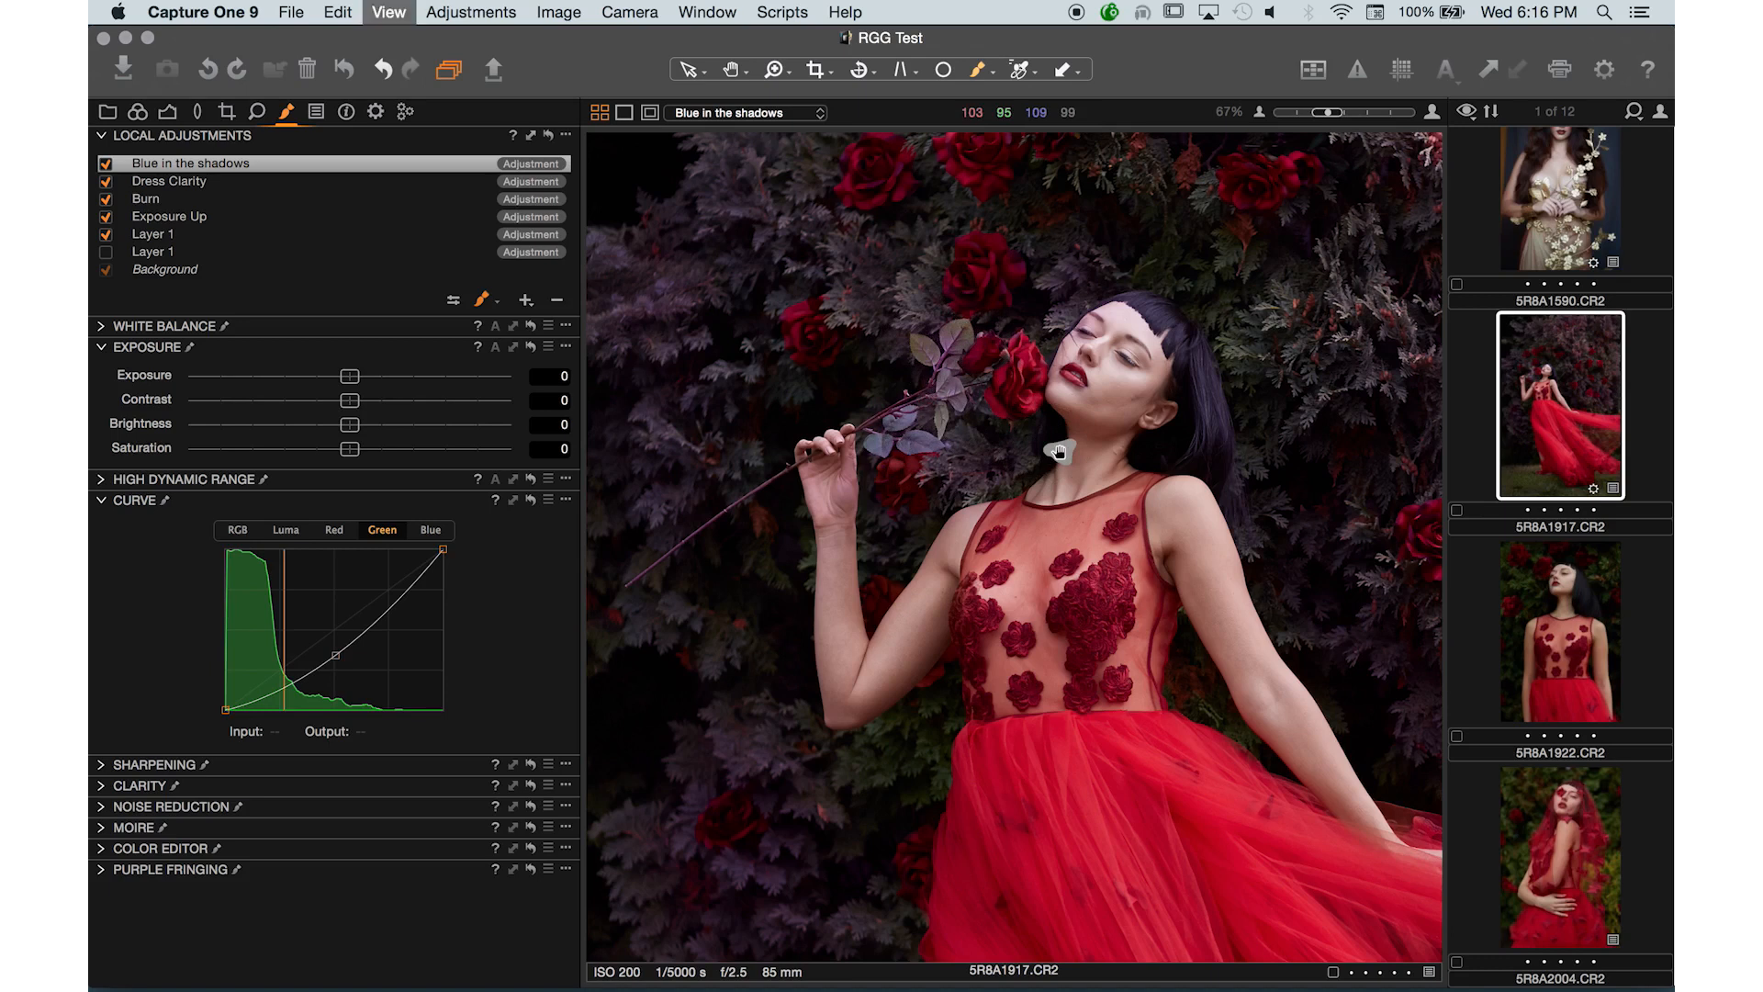
key("super+0")
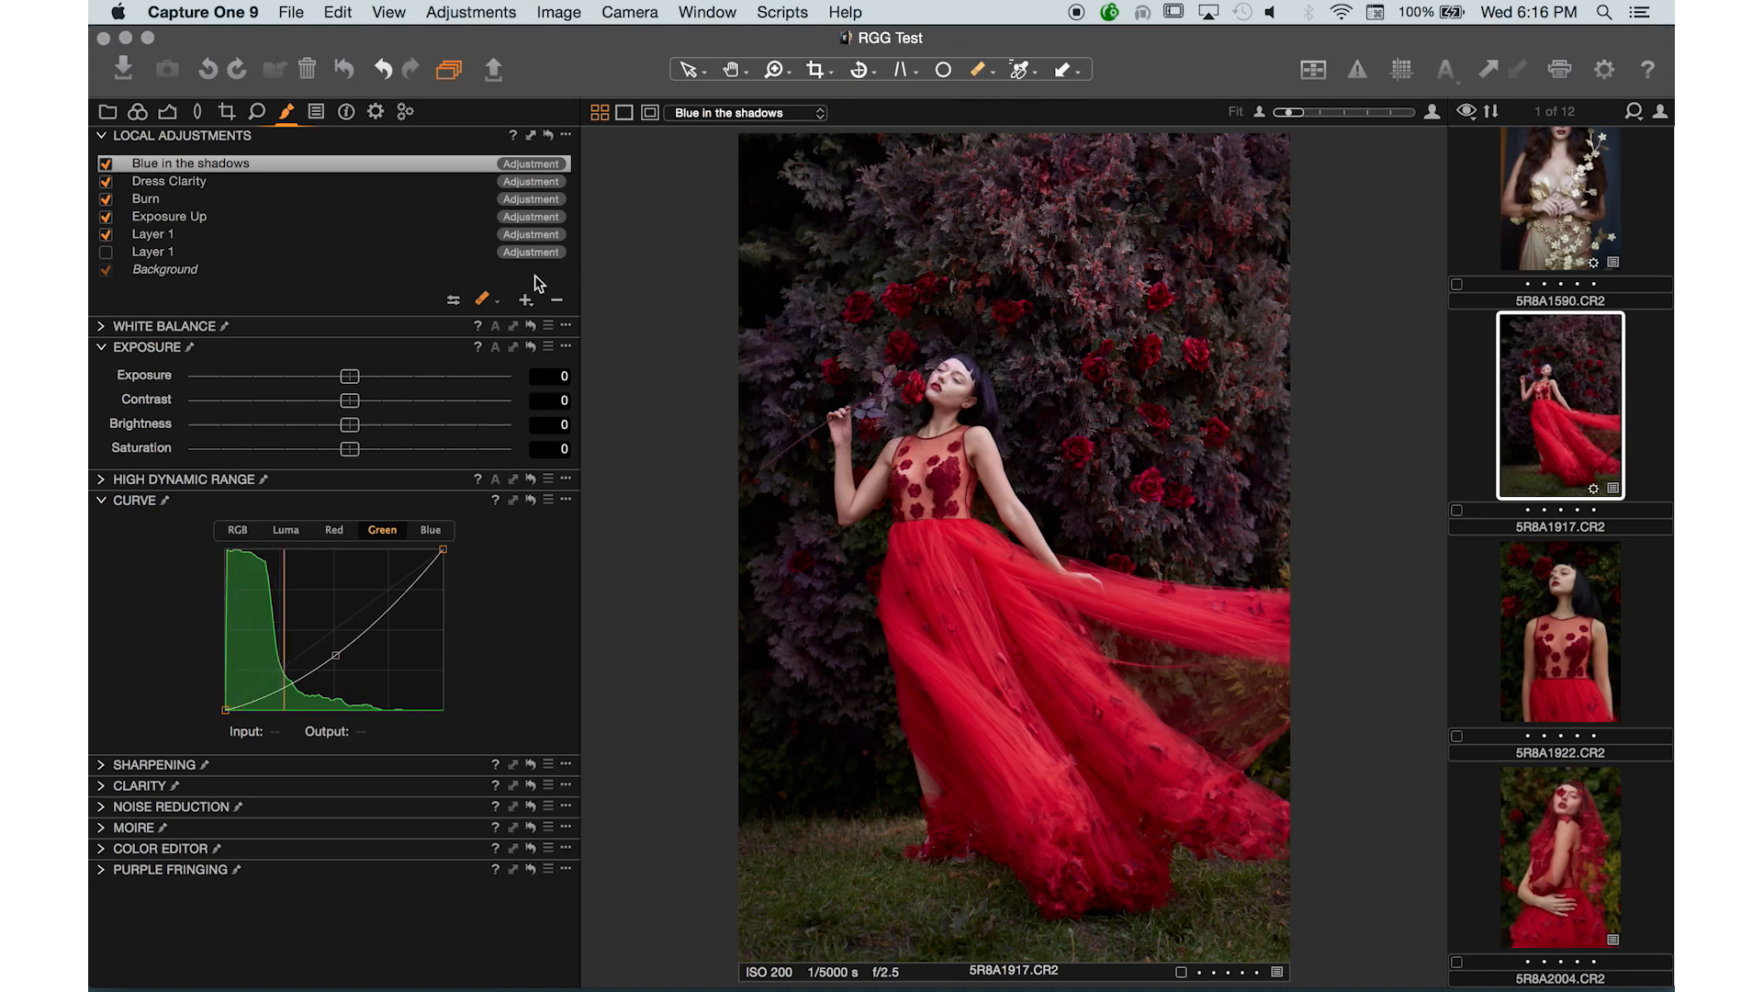
- Switch to drawing the mask, enlarge the brush, and paint the mask across the grass along the bottom of the image
left_click(456, 300)
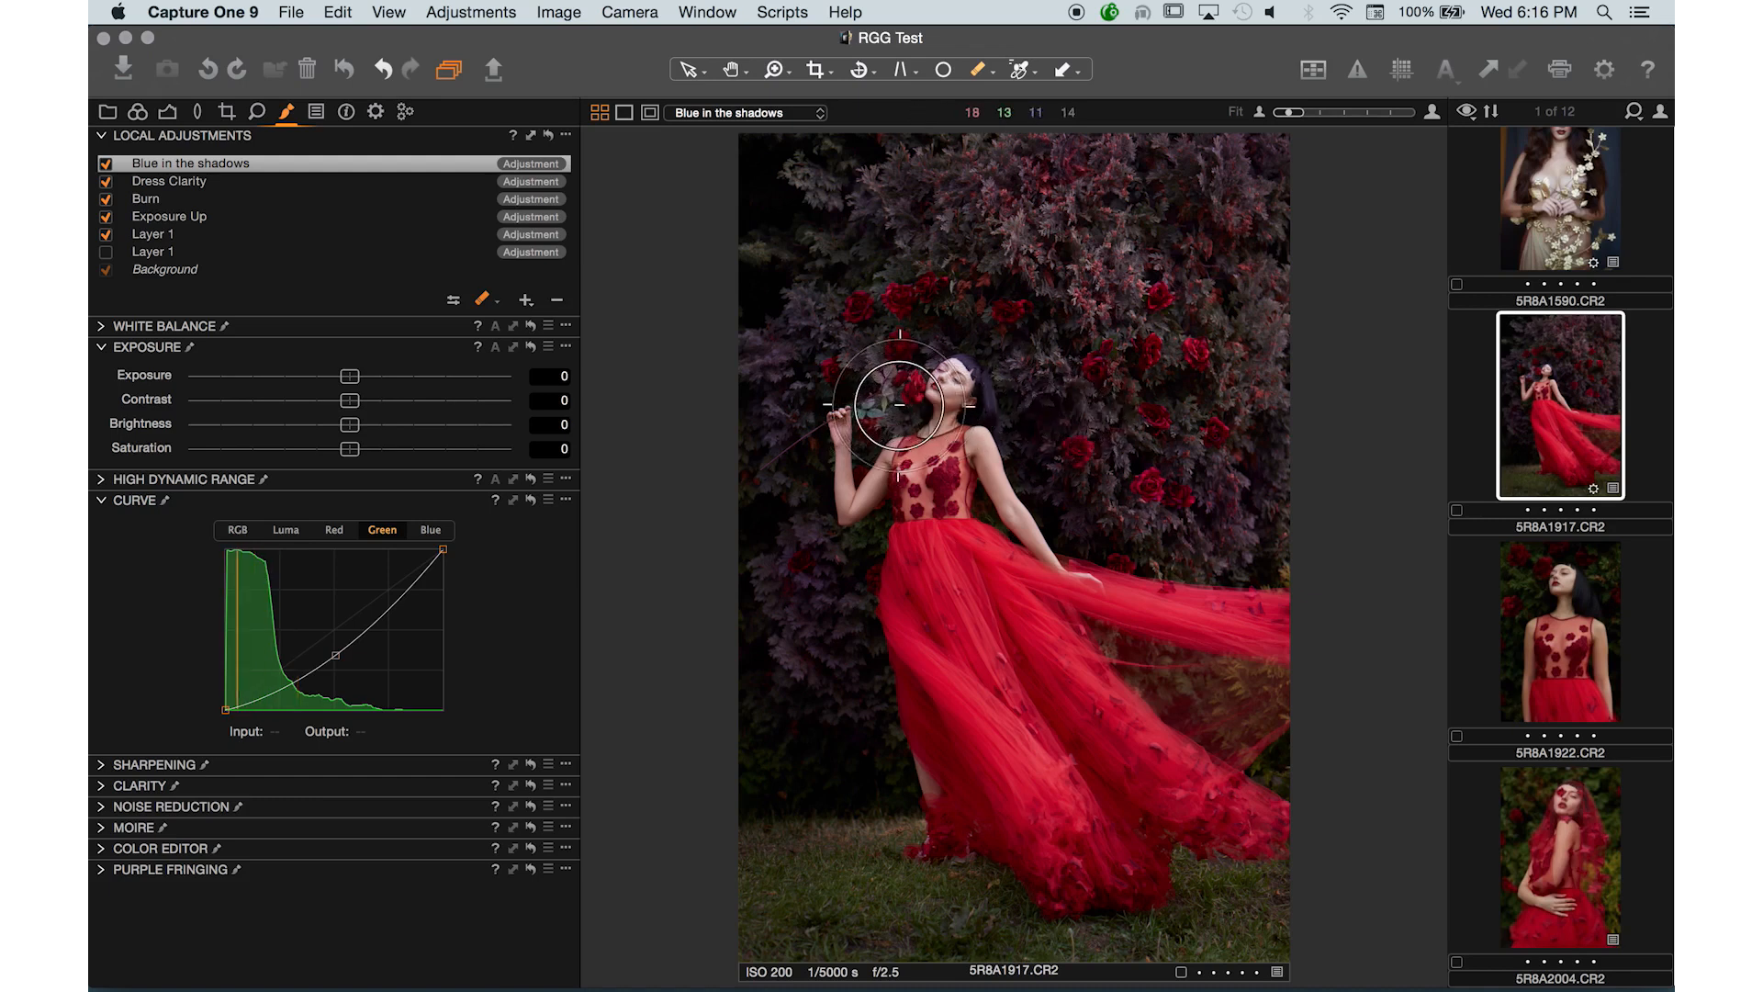
key("bracketright")
key("bracketright")
key("bracketright")
key("bracketright")
key("bracketright")
key("bracketright")
key("bracketright")
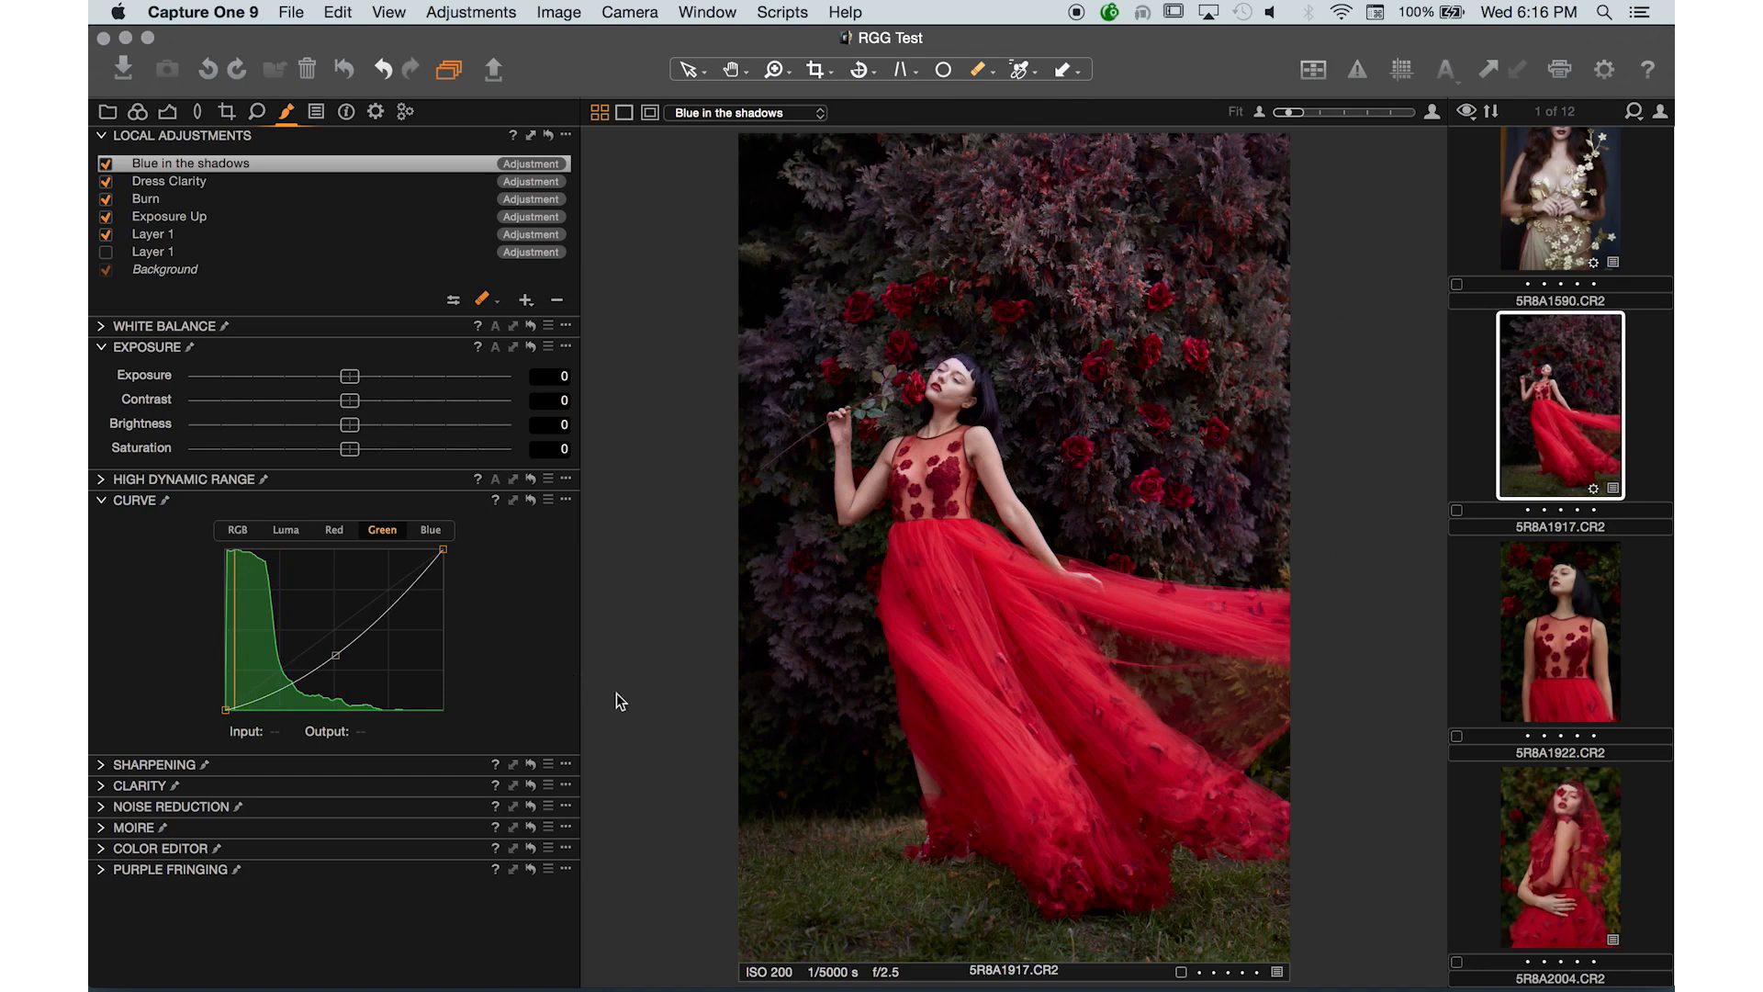
left_click(484, 309)
left_click(514, 315)
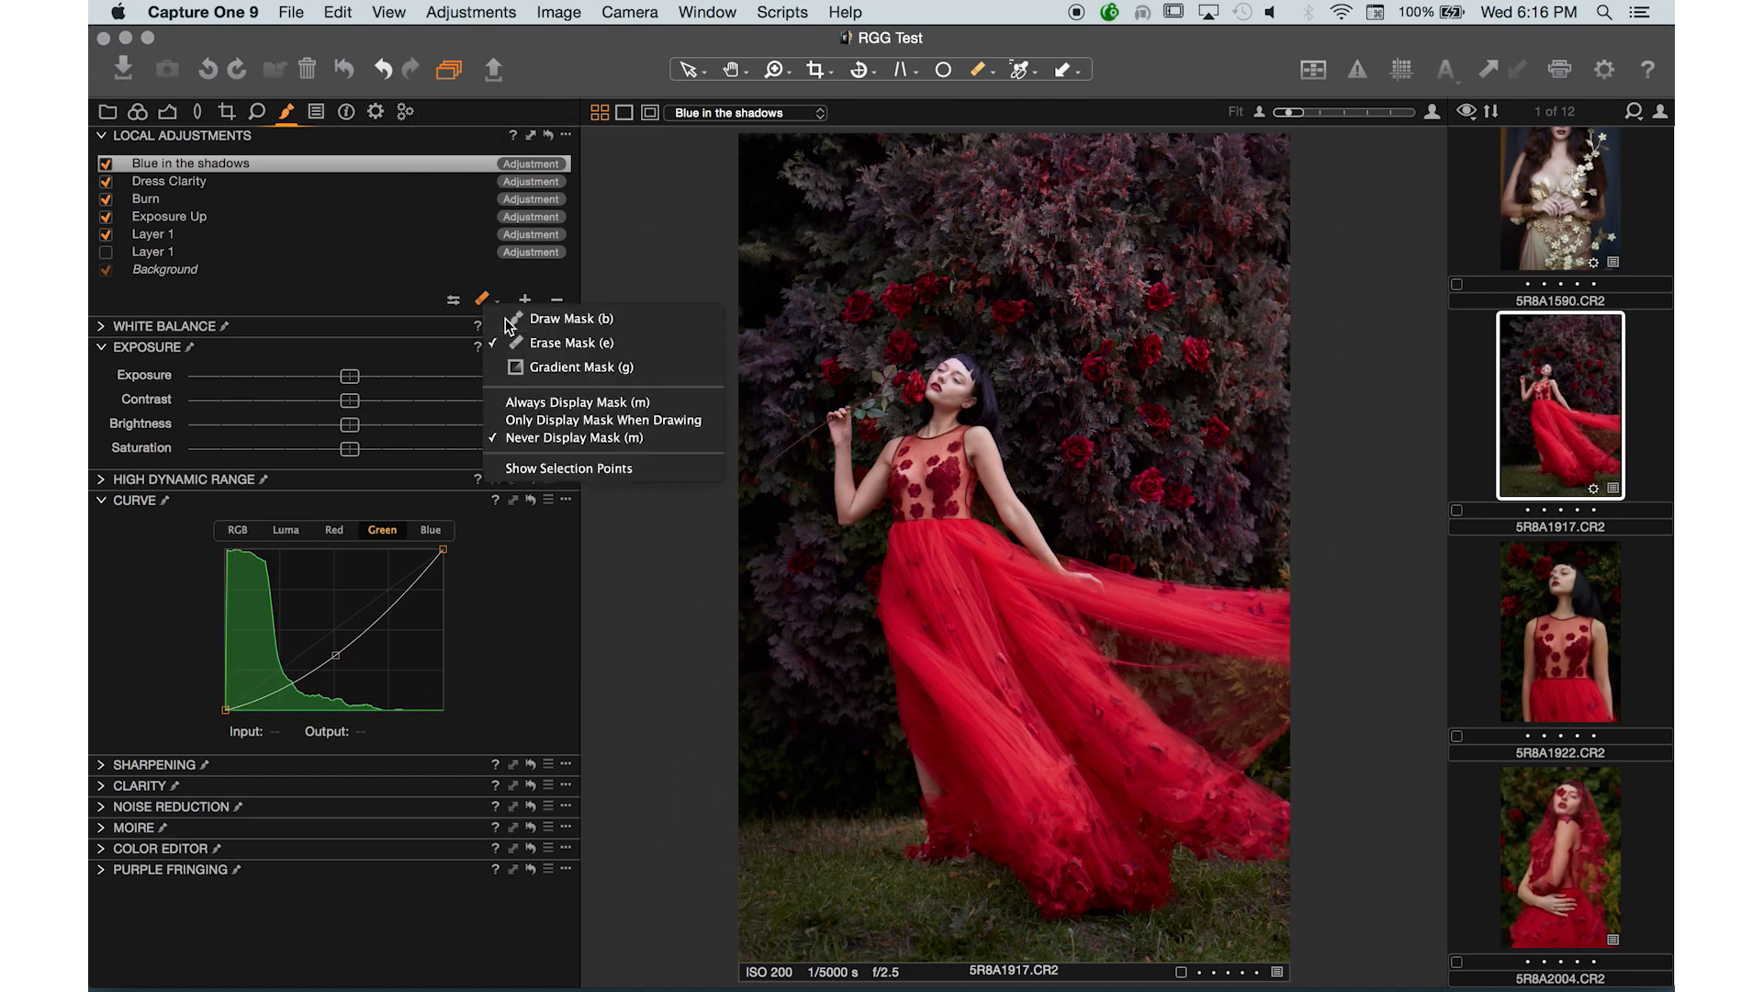
key("]")
key("]")
key("]")
key("]")
key("]")
key("]")
key("]")
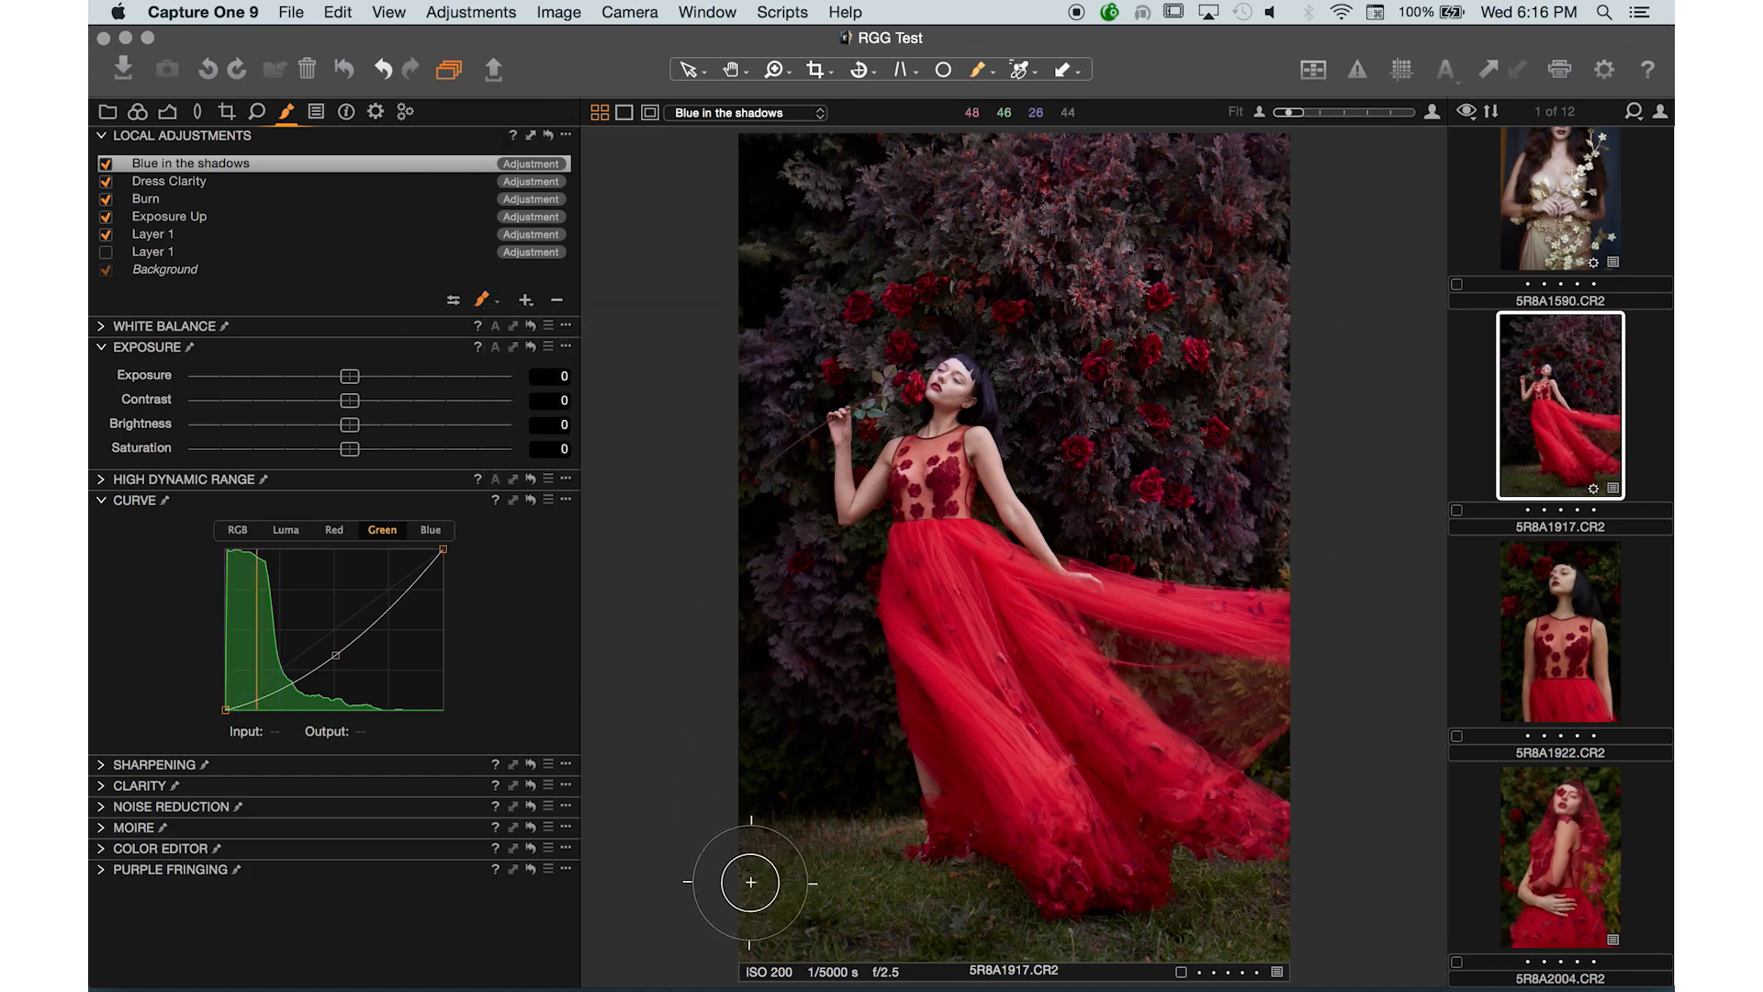
key("]")
key("]")
key("]")
key("]")
key("]")
key("]")
key("]")
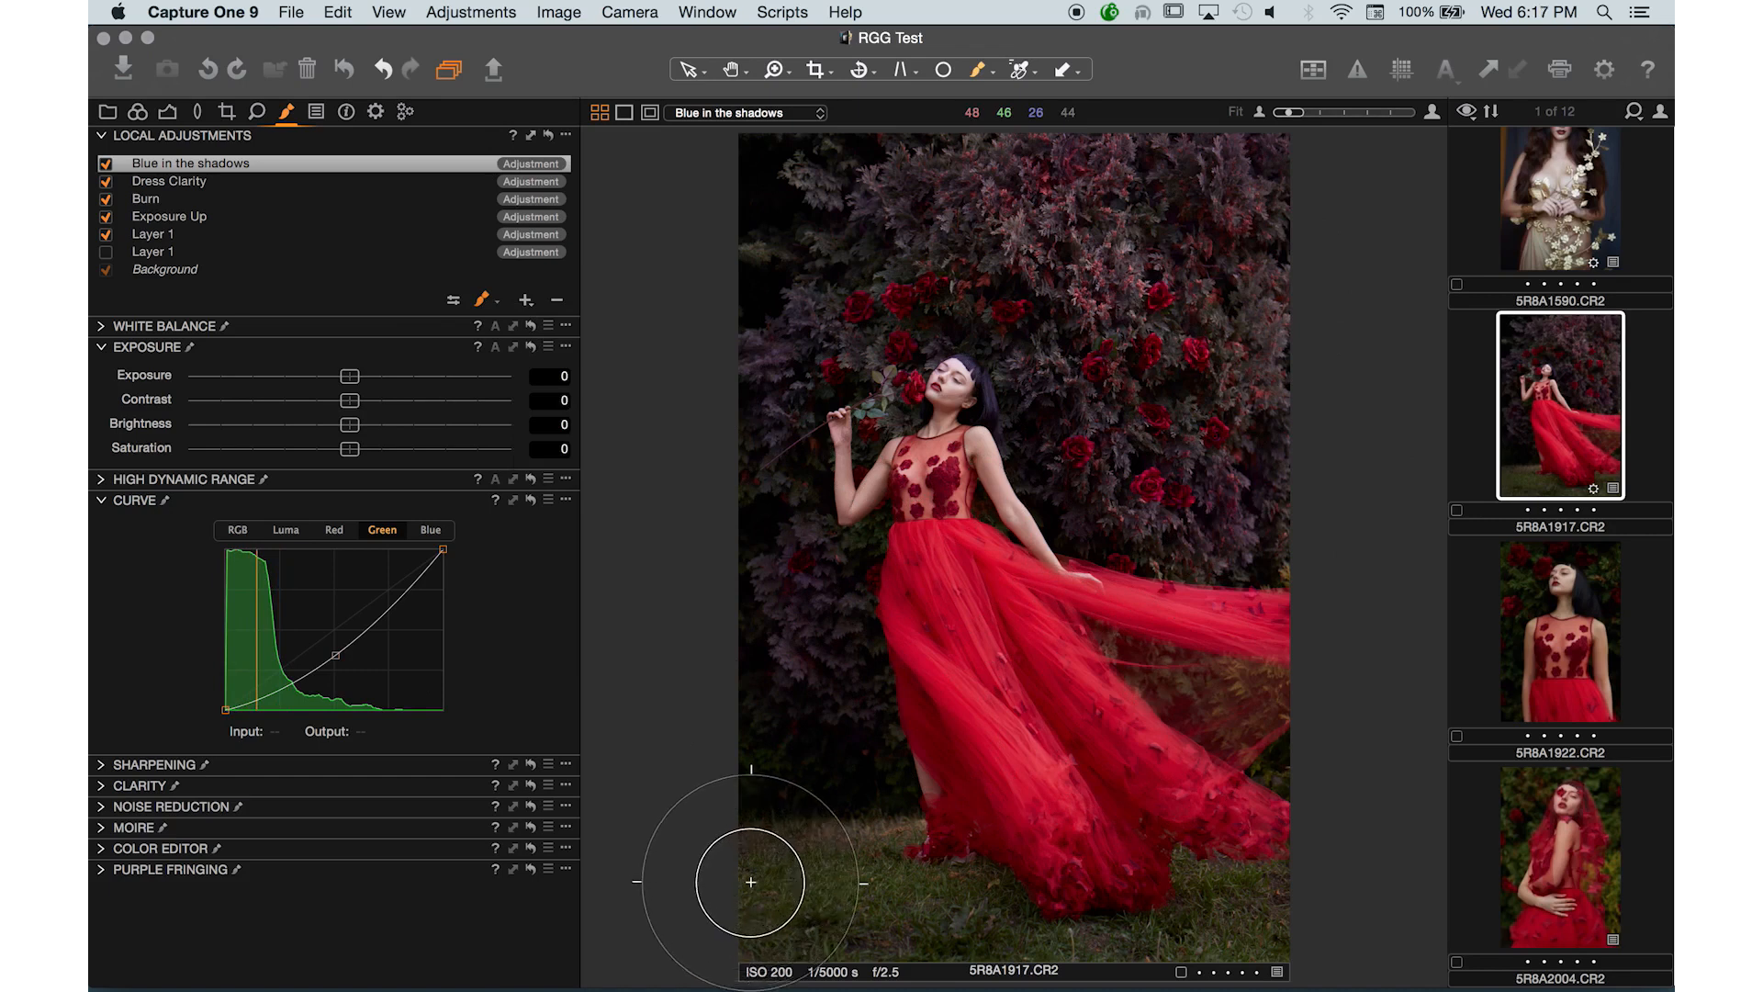
mouse_move(803, 940)
left_mouse_down()
mouse_move(821, 889)
mouse_move(1129, 977)
mouse_move(1346, 921)
mouse_move(994, 957)
mouse_move(787, 874)
mouse_move(688, 945)
mouse_move(945, 885)
mouse_move(1188, 896)
mouse_move(1259, 937)
mouse_move(858, 945)
mouse_move(787, 912)
mouse_move(1254, 892)
mouse_move(1142, 874)
mouse_move(1228, 923)
mouse_move(1163, 931)
mouse_move(845, 894)
mouse_move(796, 905)
mouse_move(938, 827)
left_mouse_up()
left_click_drag(793, 924, 948, 929)
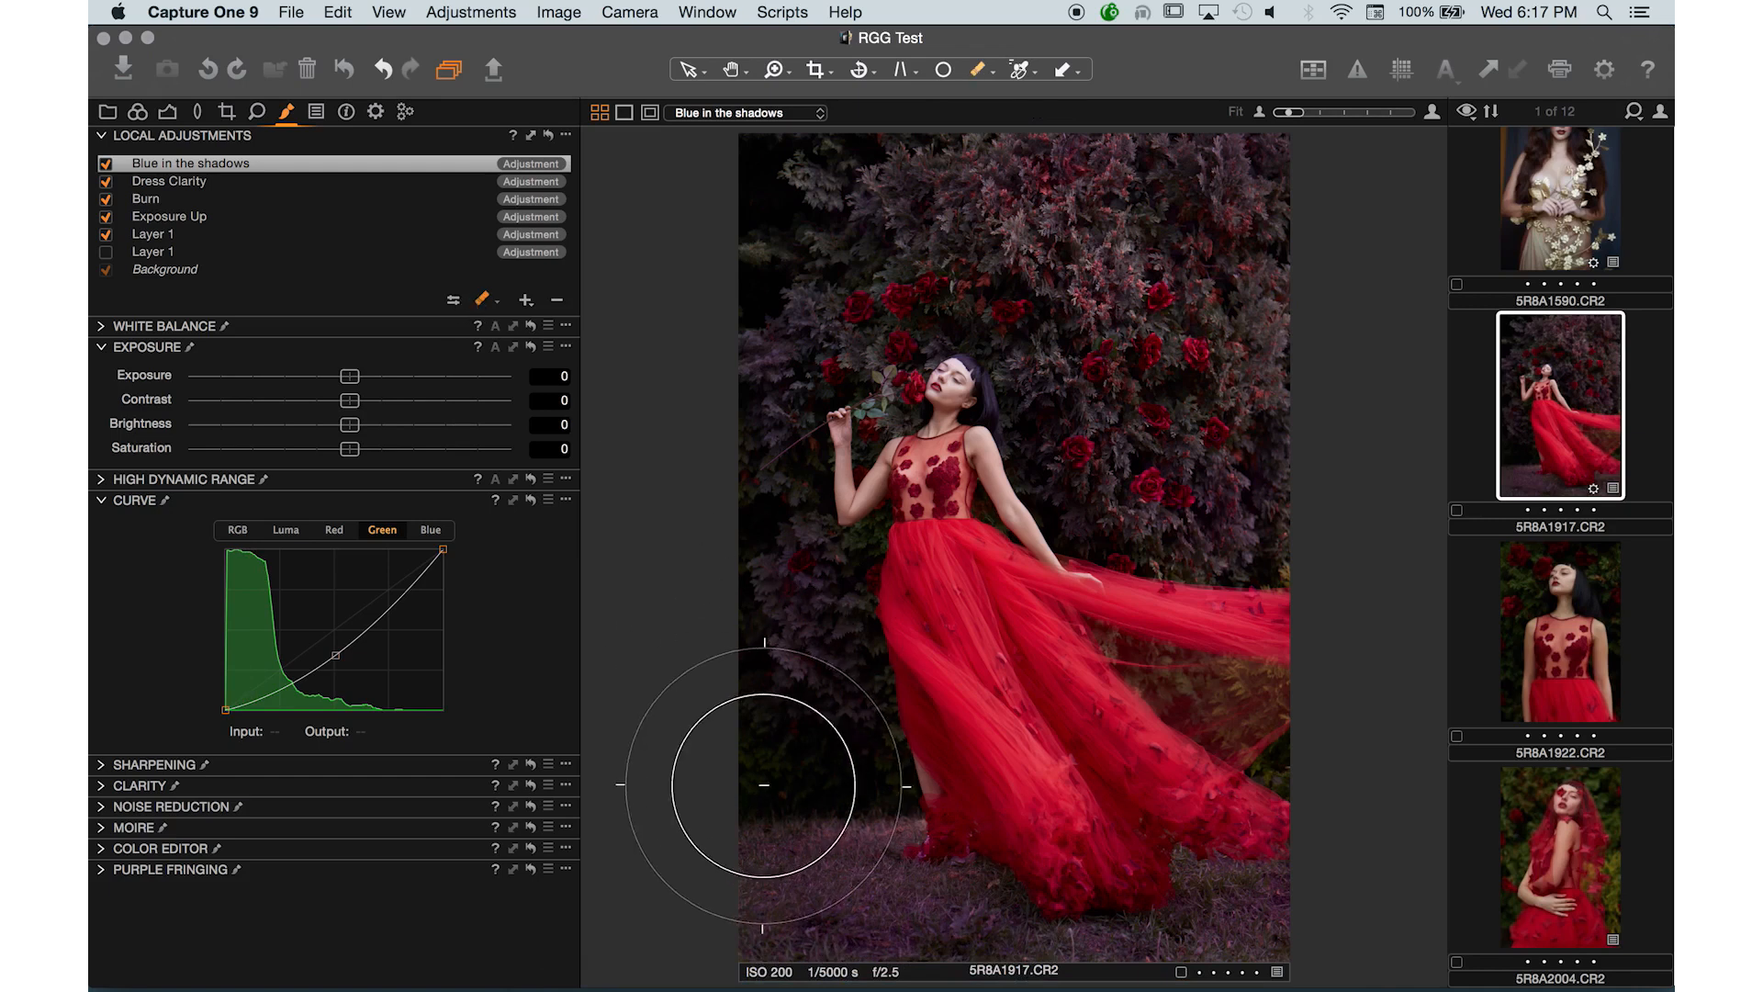
left_click_drag(756, 873, 1577, 885)
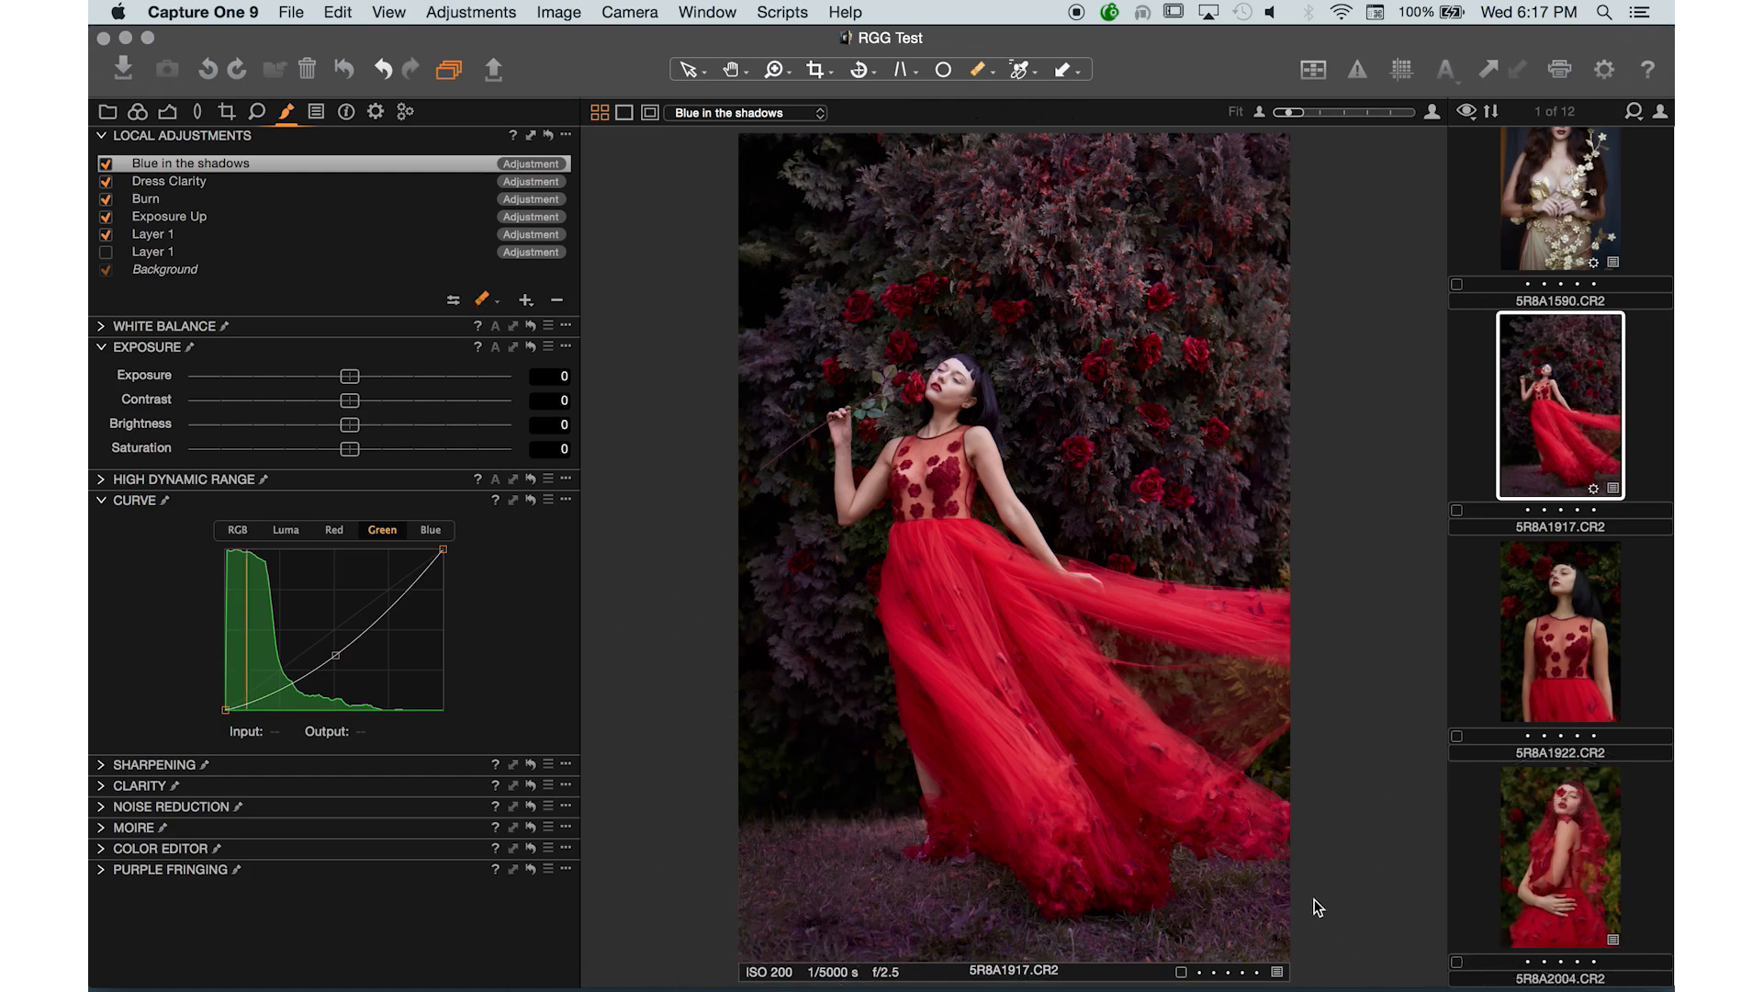
left_click_drag(1314, 901, 625, 953)
- Toggle the local adjustment layers off and on to compare the image with and without them
left_click(106, 168)
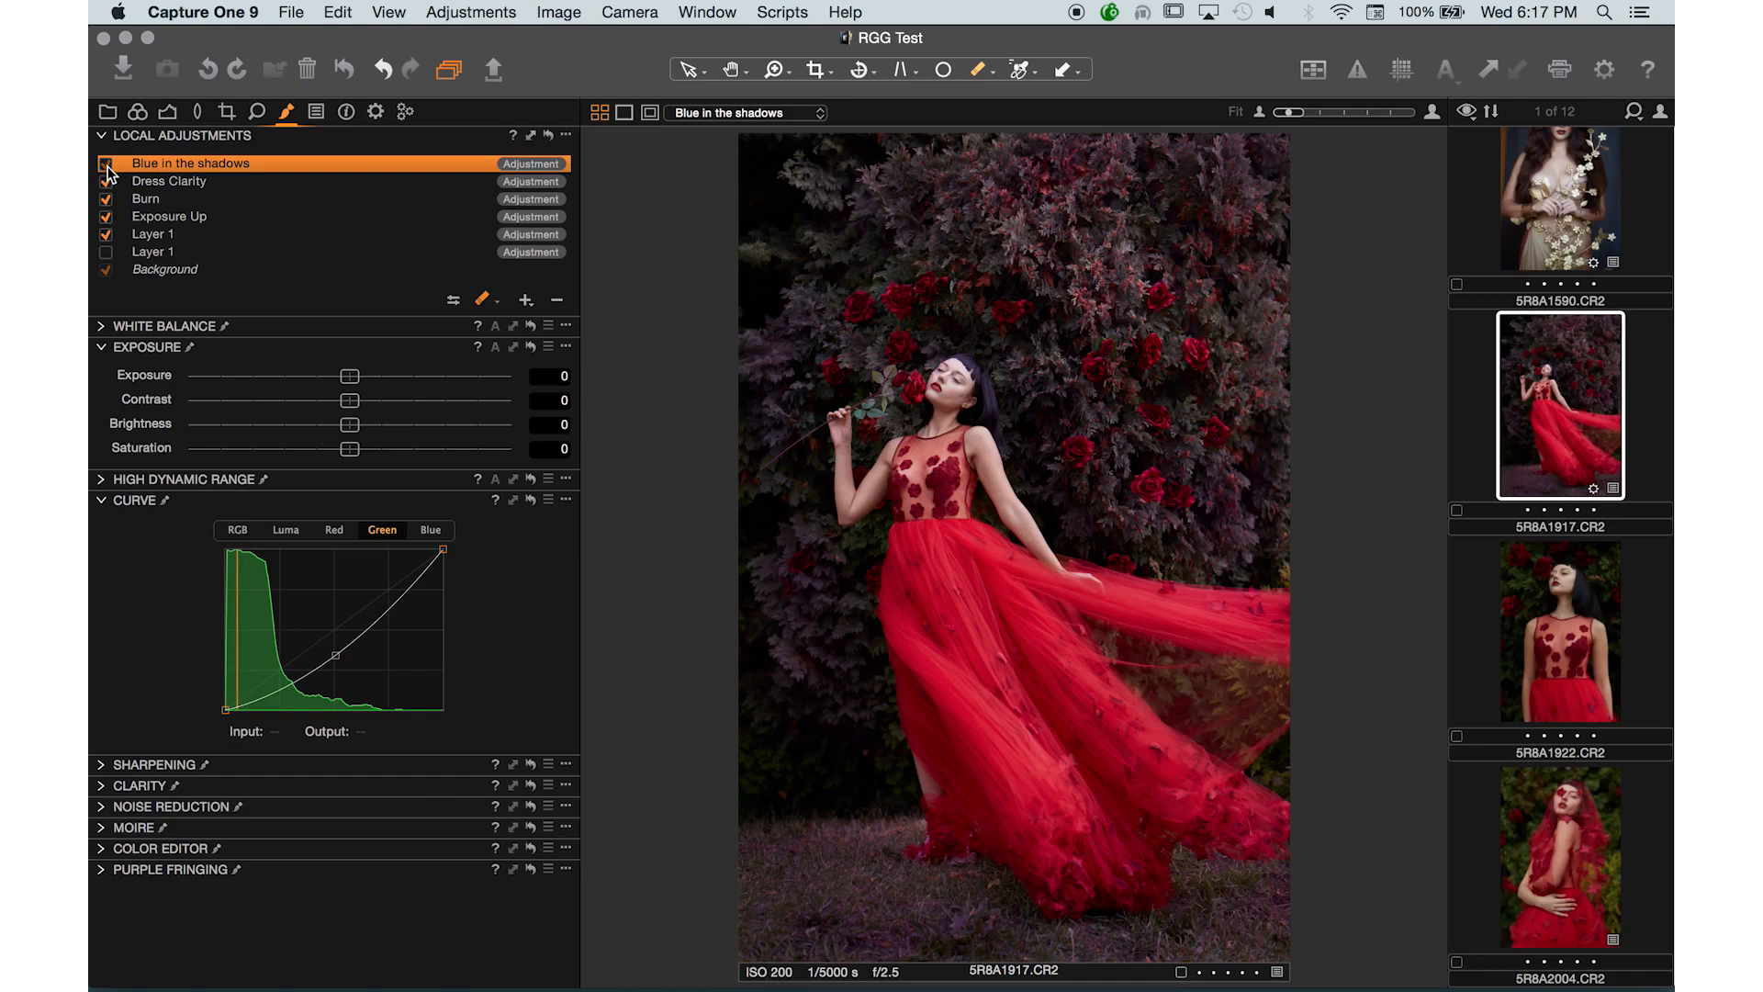
left_click(107, 200)
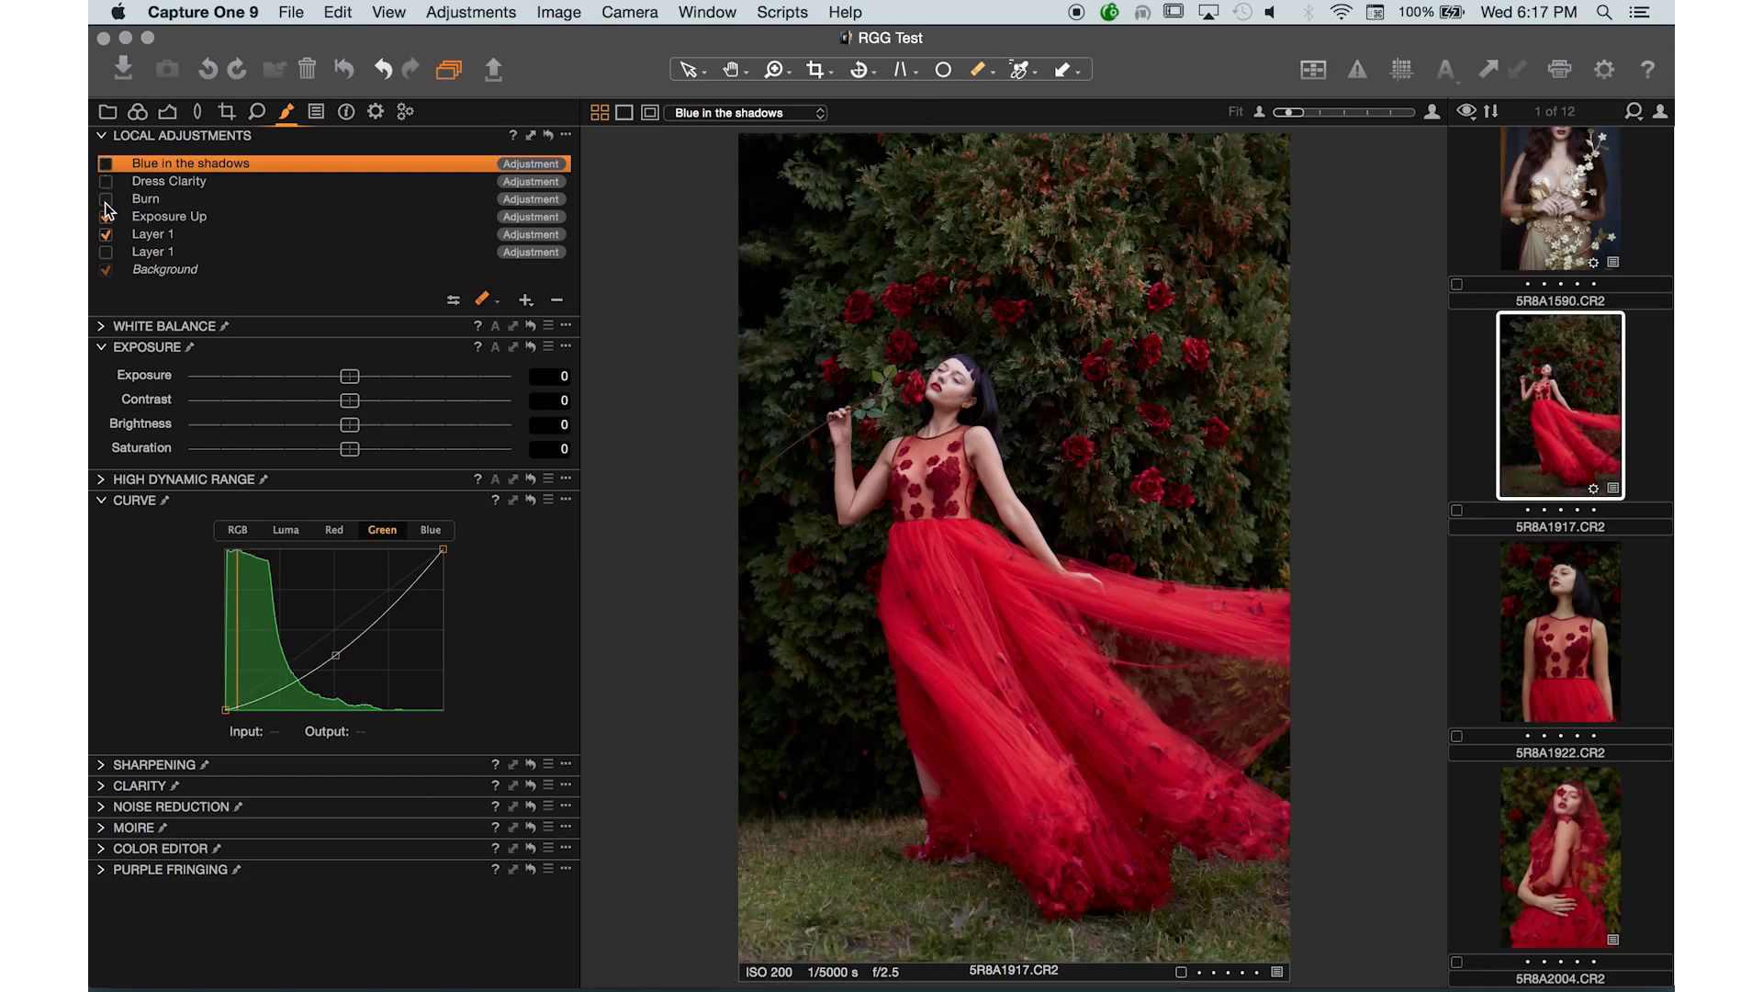
left_click(106, 217)
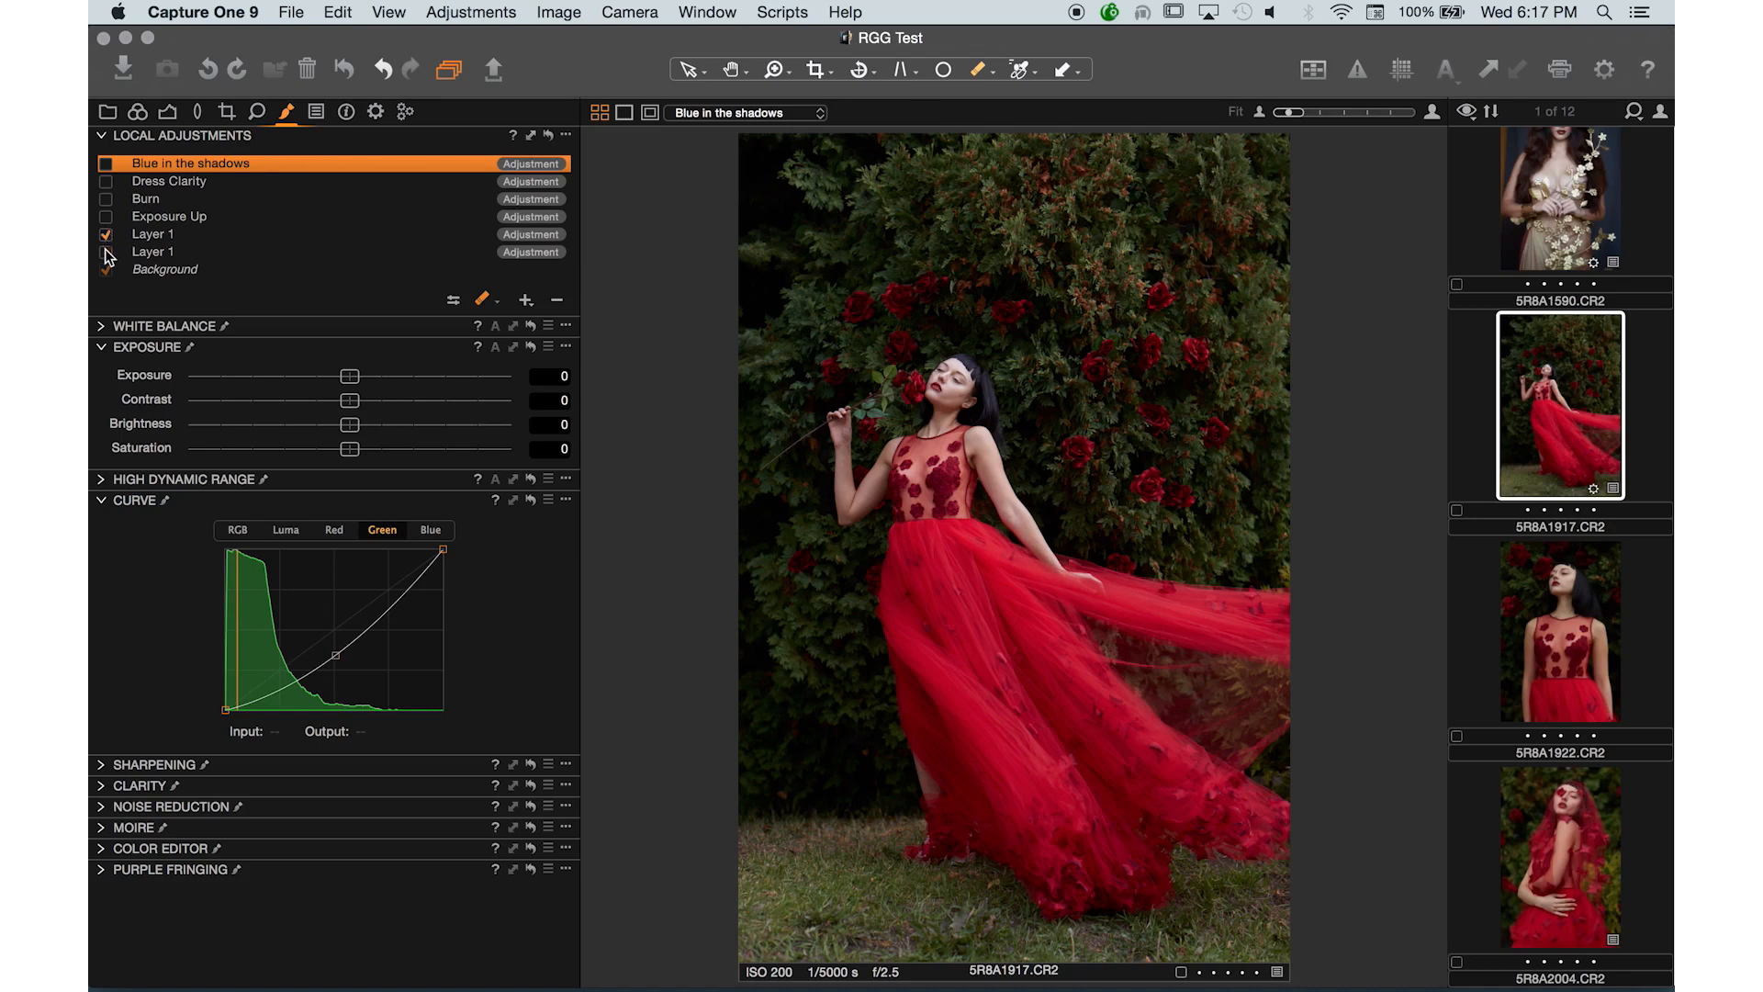
left_click(107, 218)
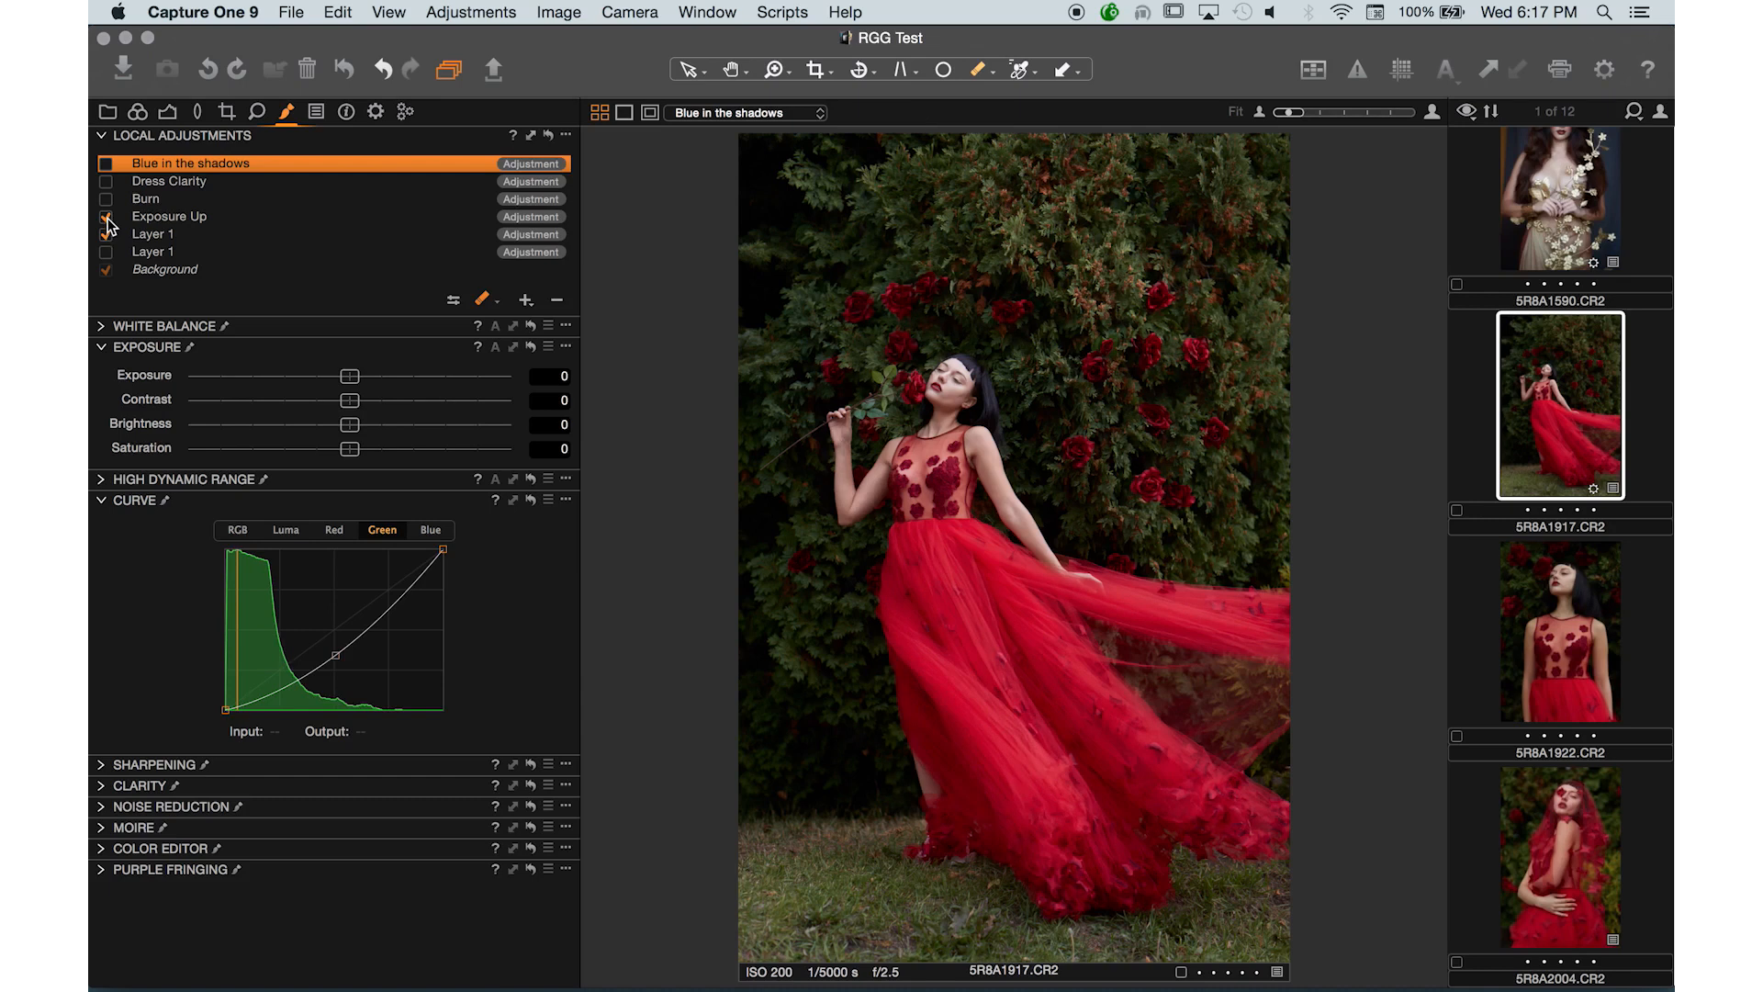
left_click(106, 218)
left_click(106, 200)
left_click(107, 200)
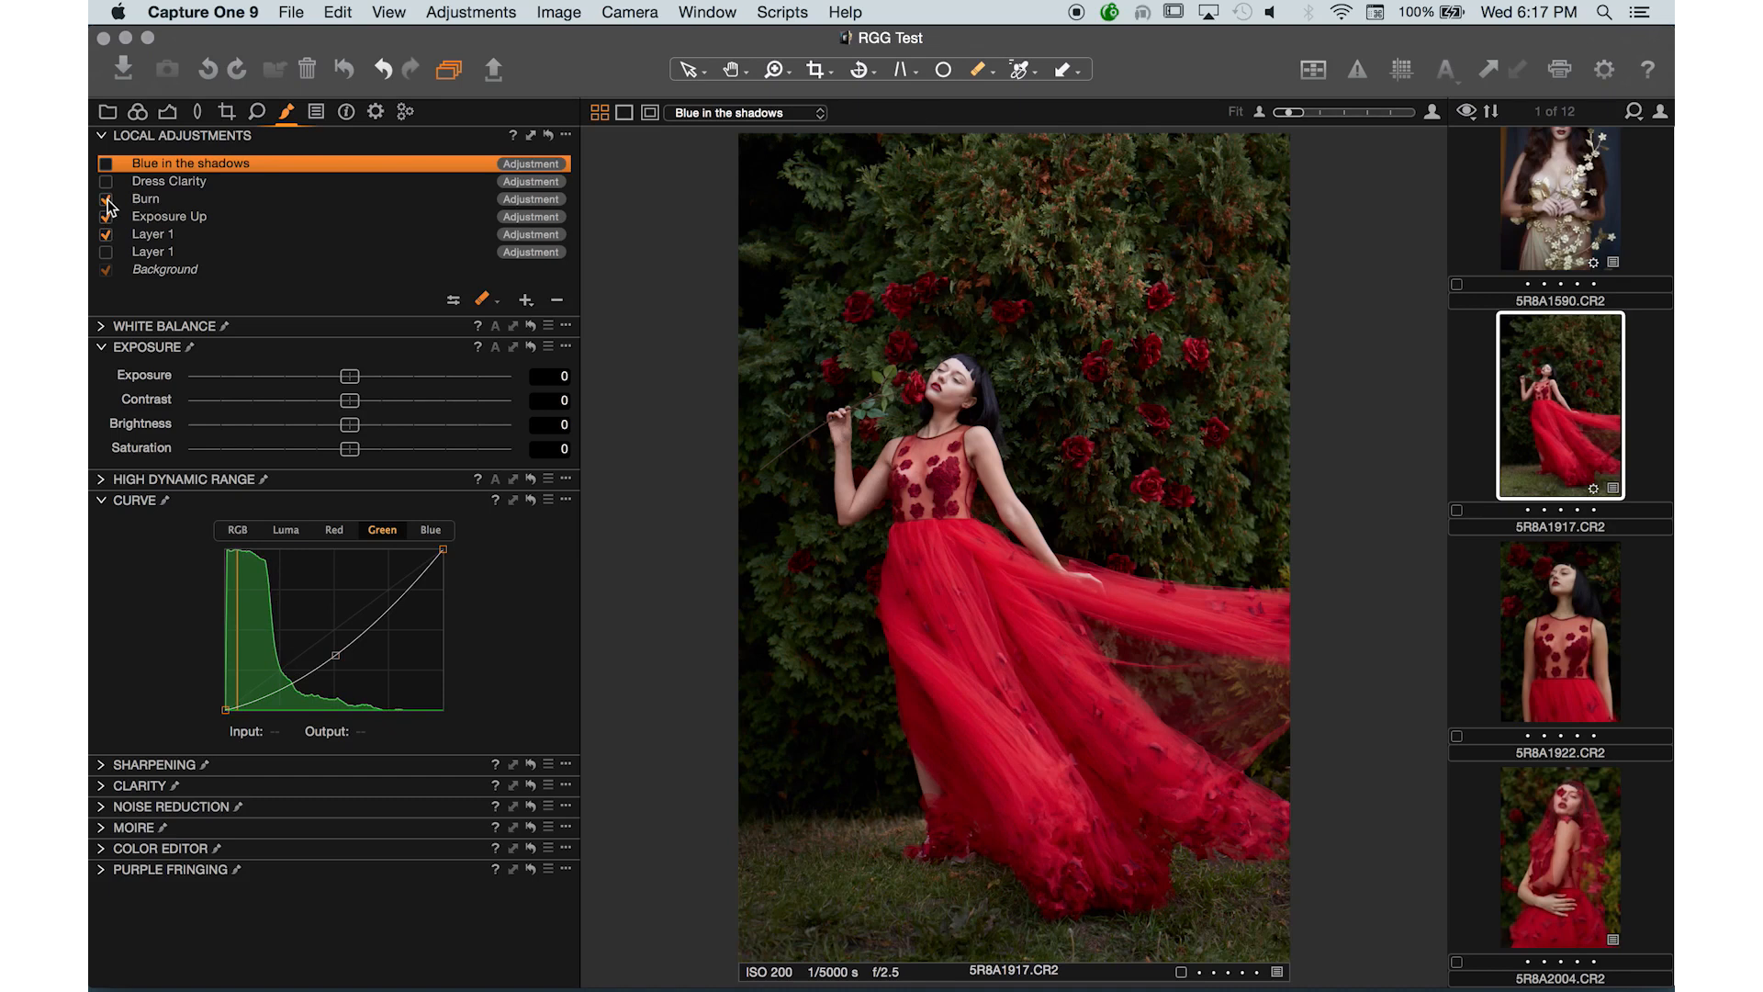